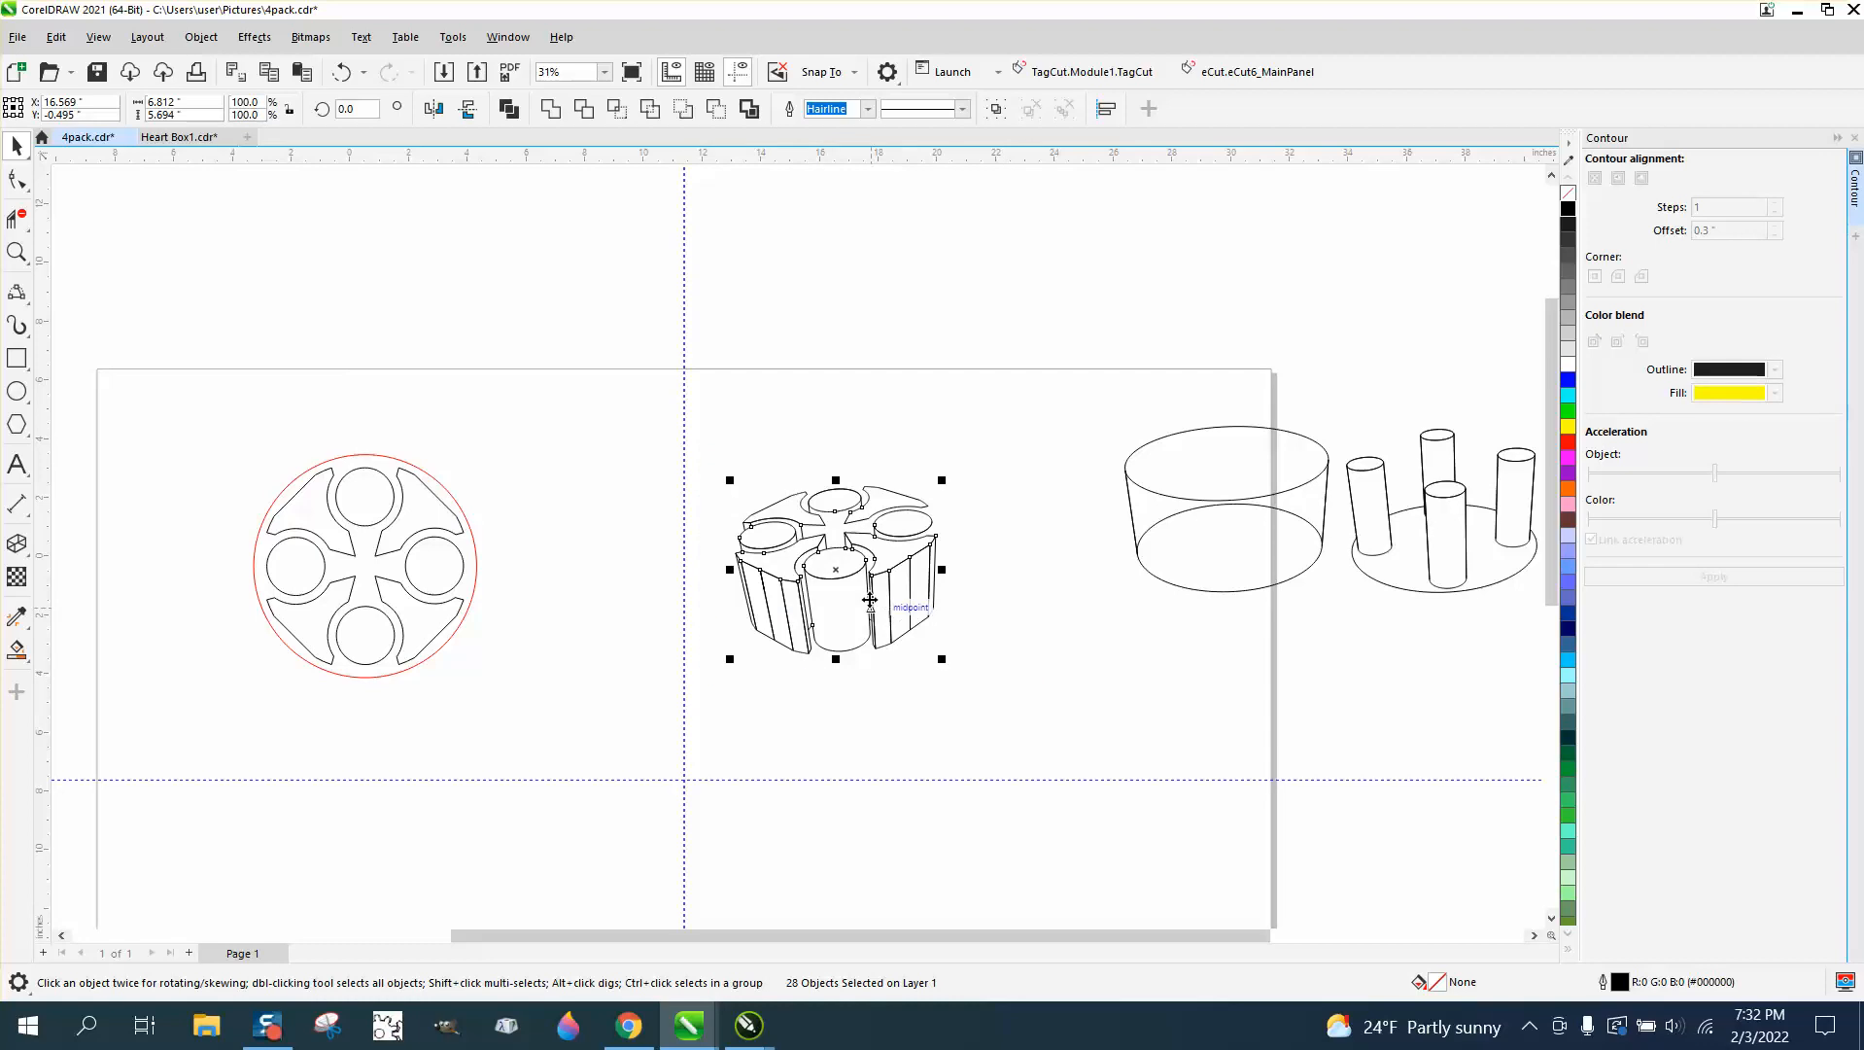
- Move the selected 3D wireframe insert up and over, just beside the wireframe cylinder
drag(836, 564, 984, 477)
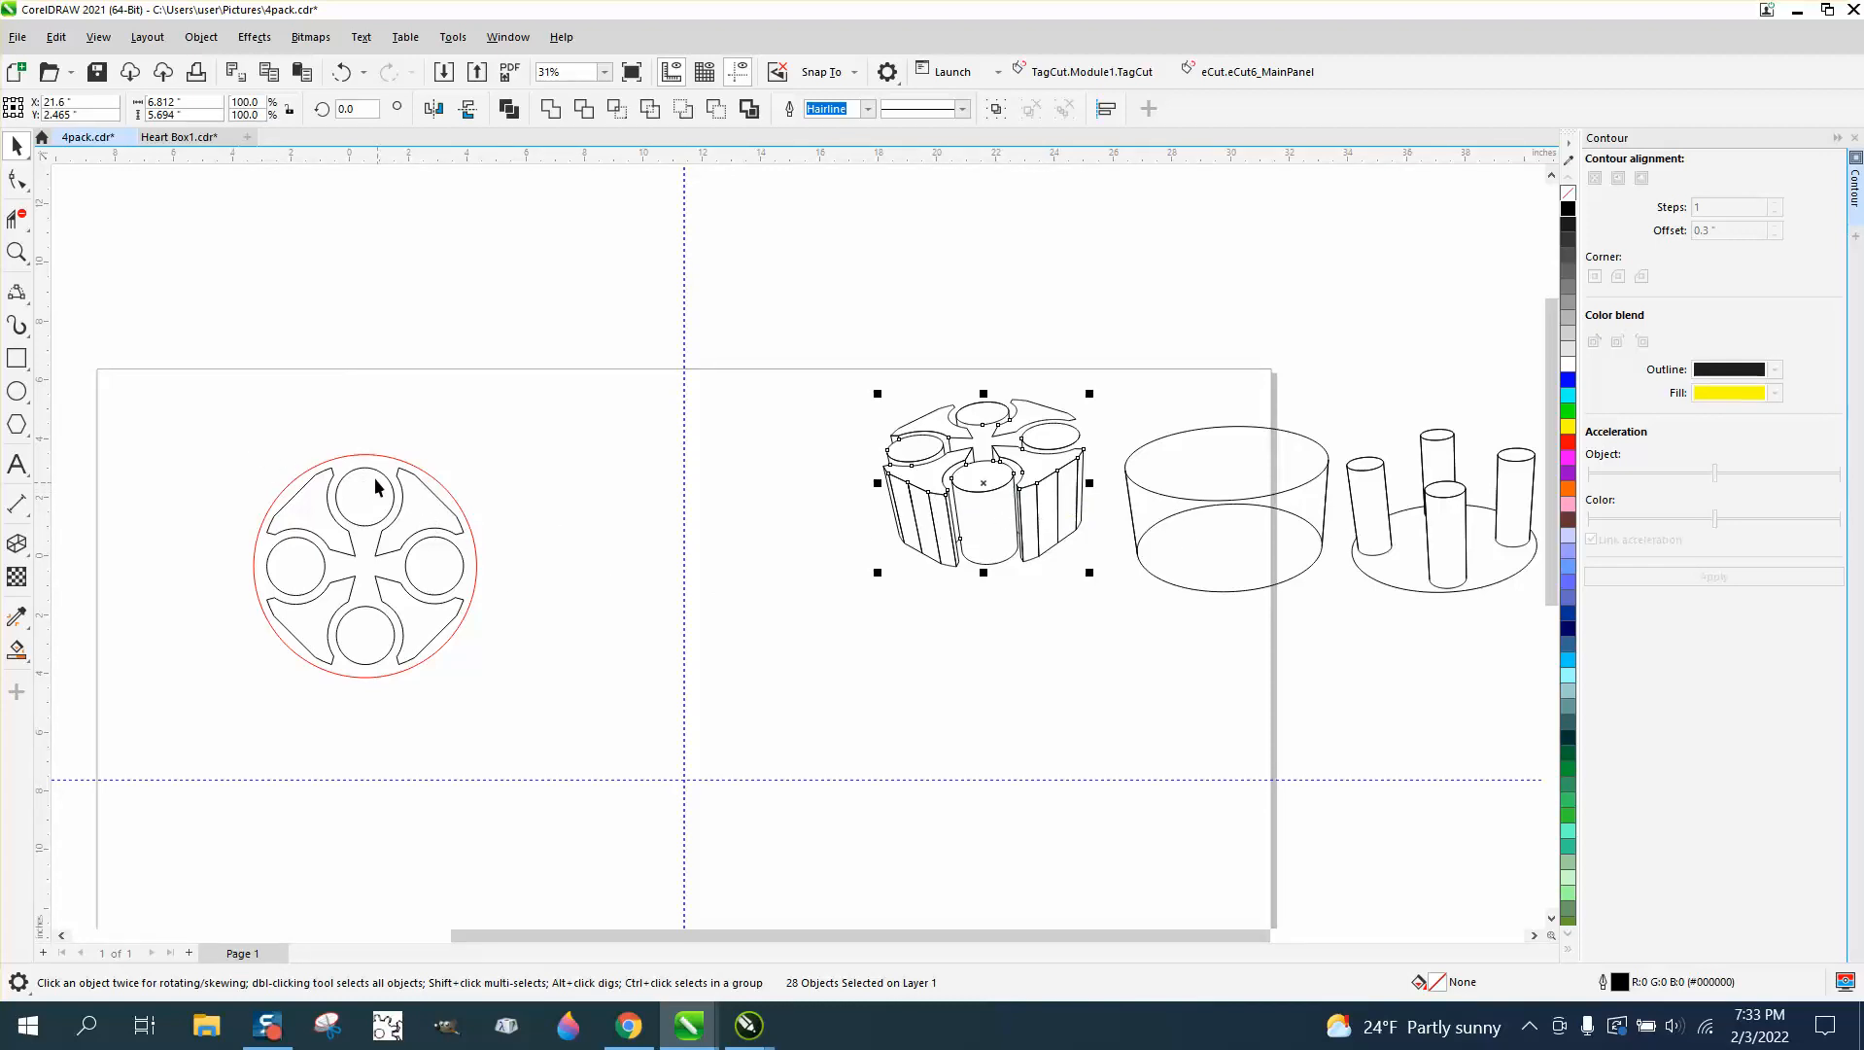
- Smart Fill the body of the flat circular design around its cutouts in blue, and move the resulting shape off the original
click(223, 476)
drag(583, 691, 583, 691)
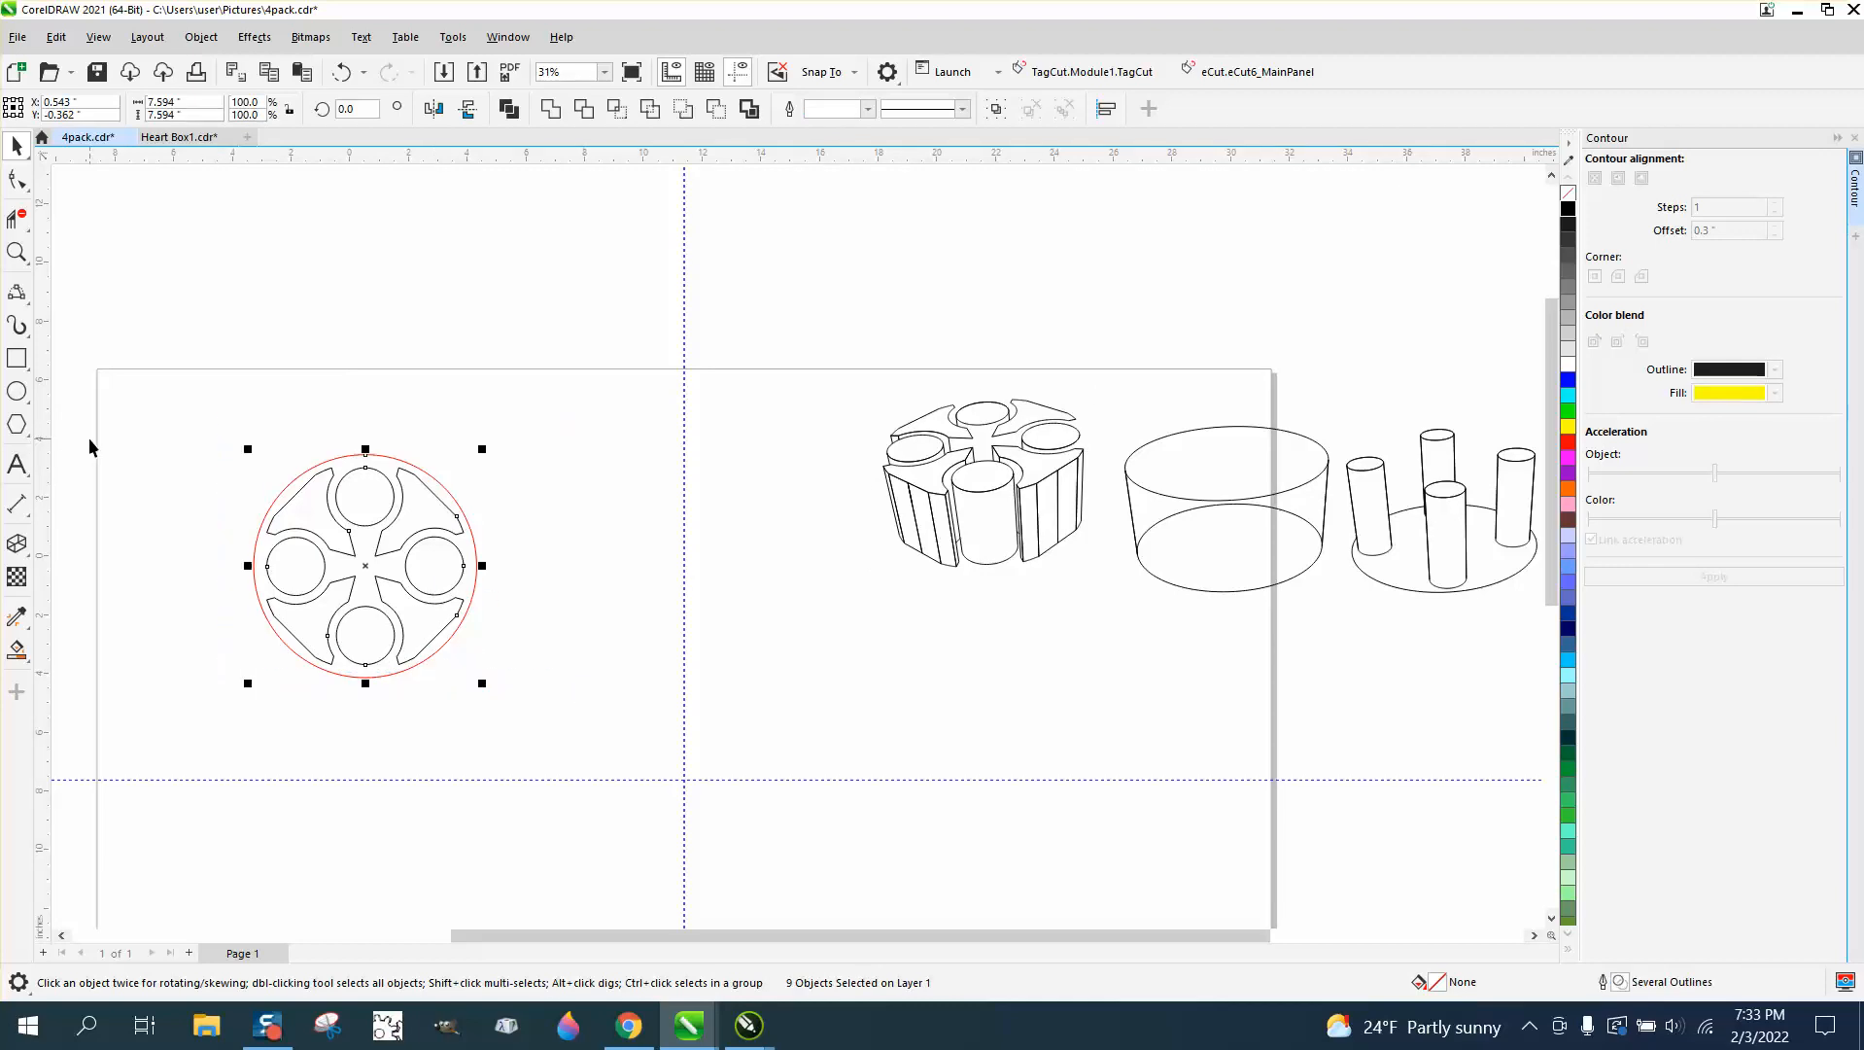
click(17, 649)
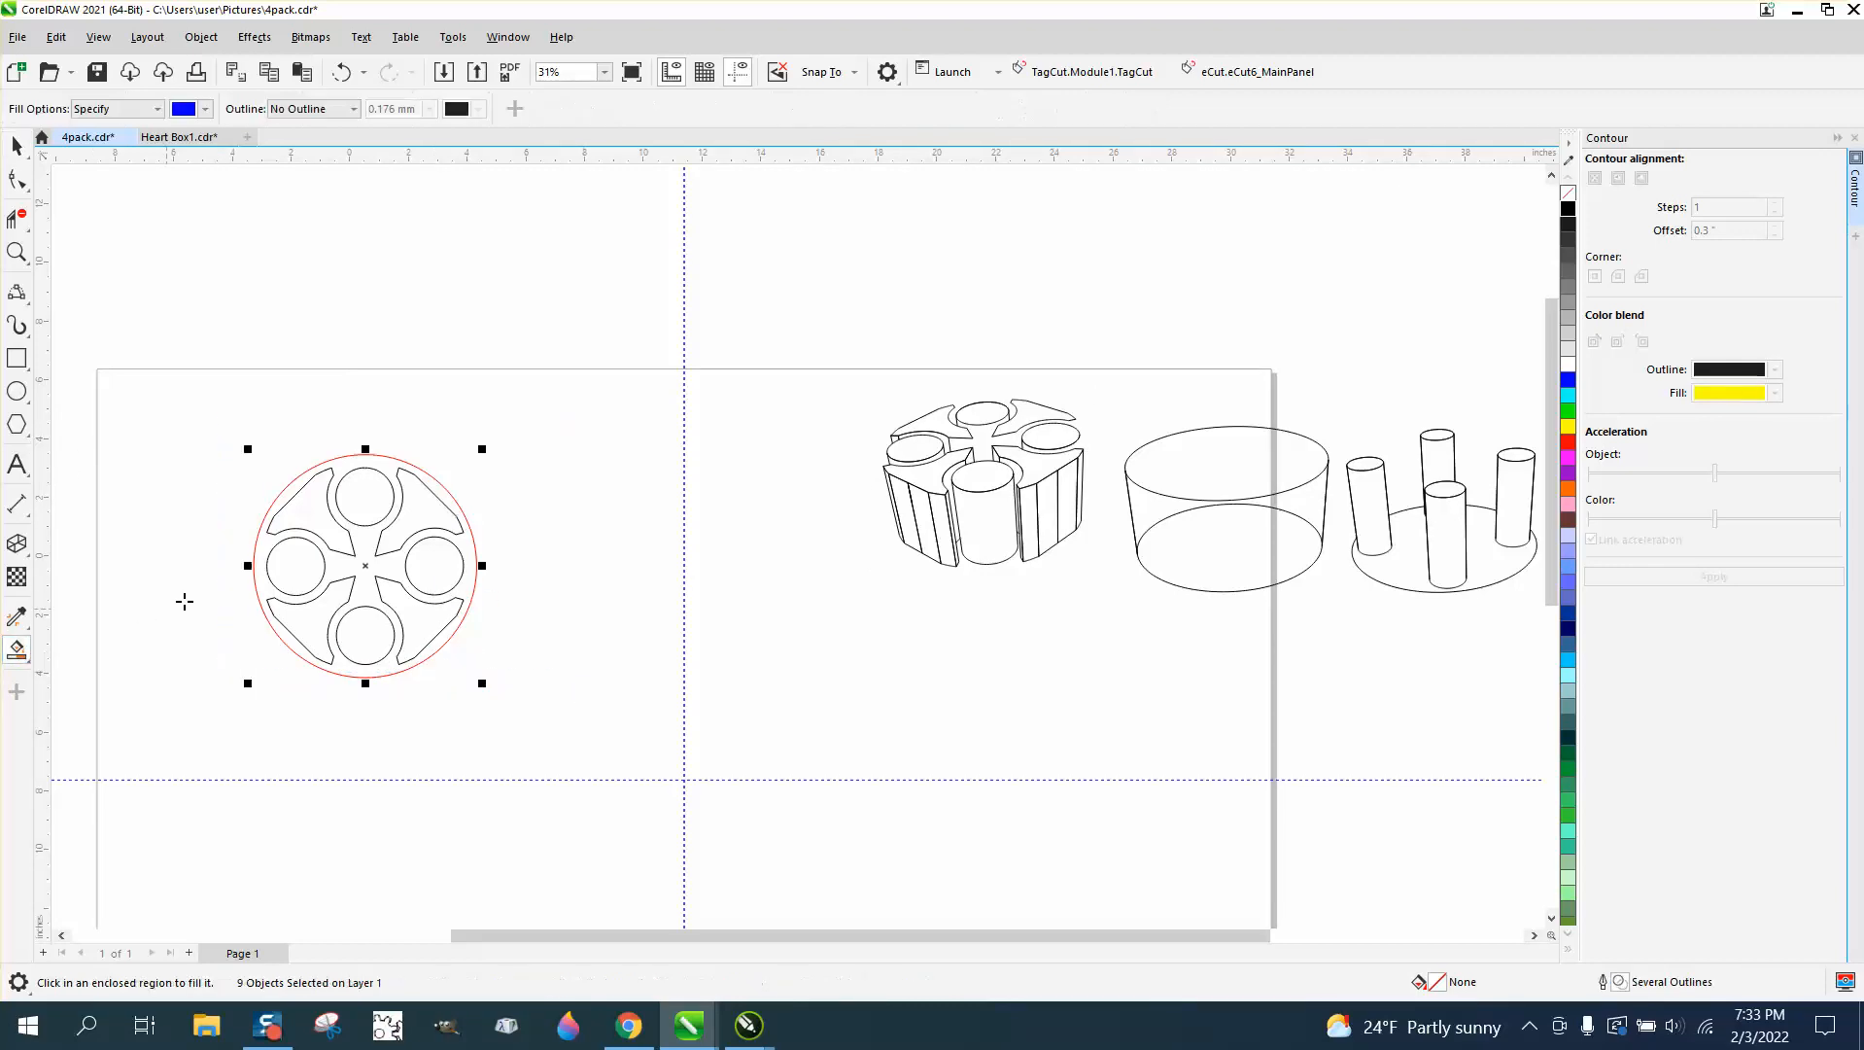
click(336, 575)
click(16, 145)
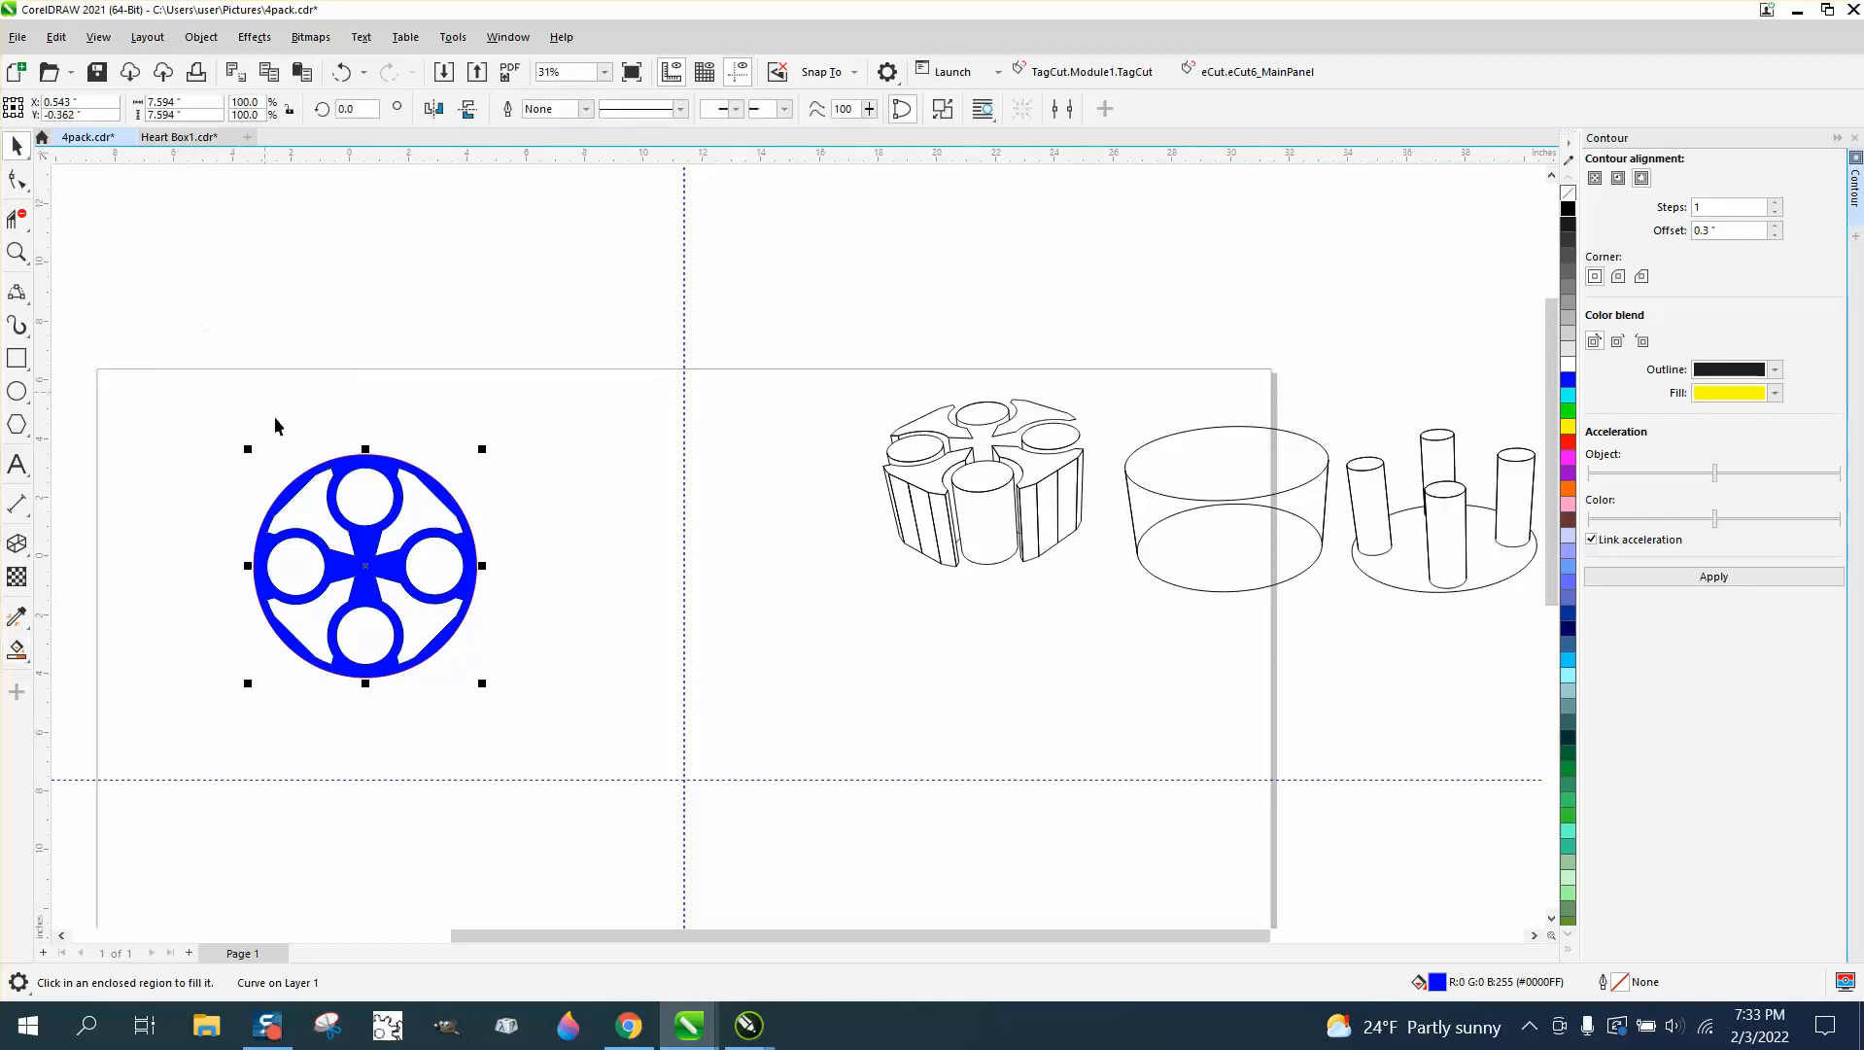
click(406, 592)
drag(406, 591, 731, 600)
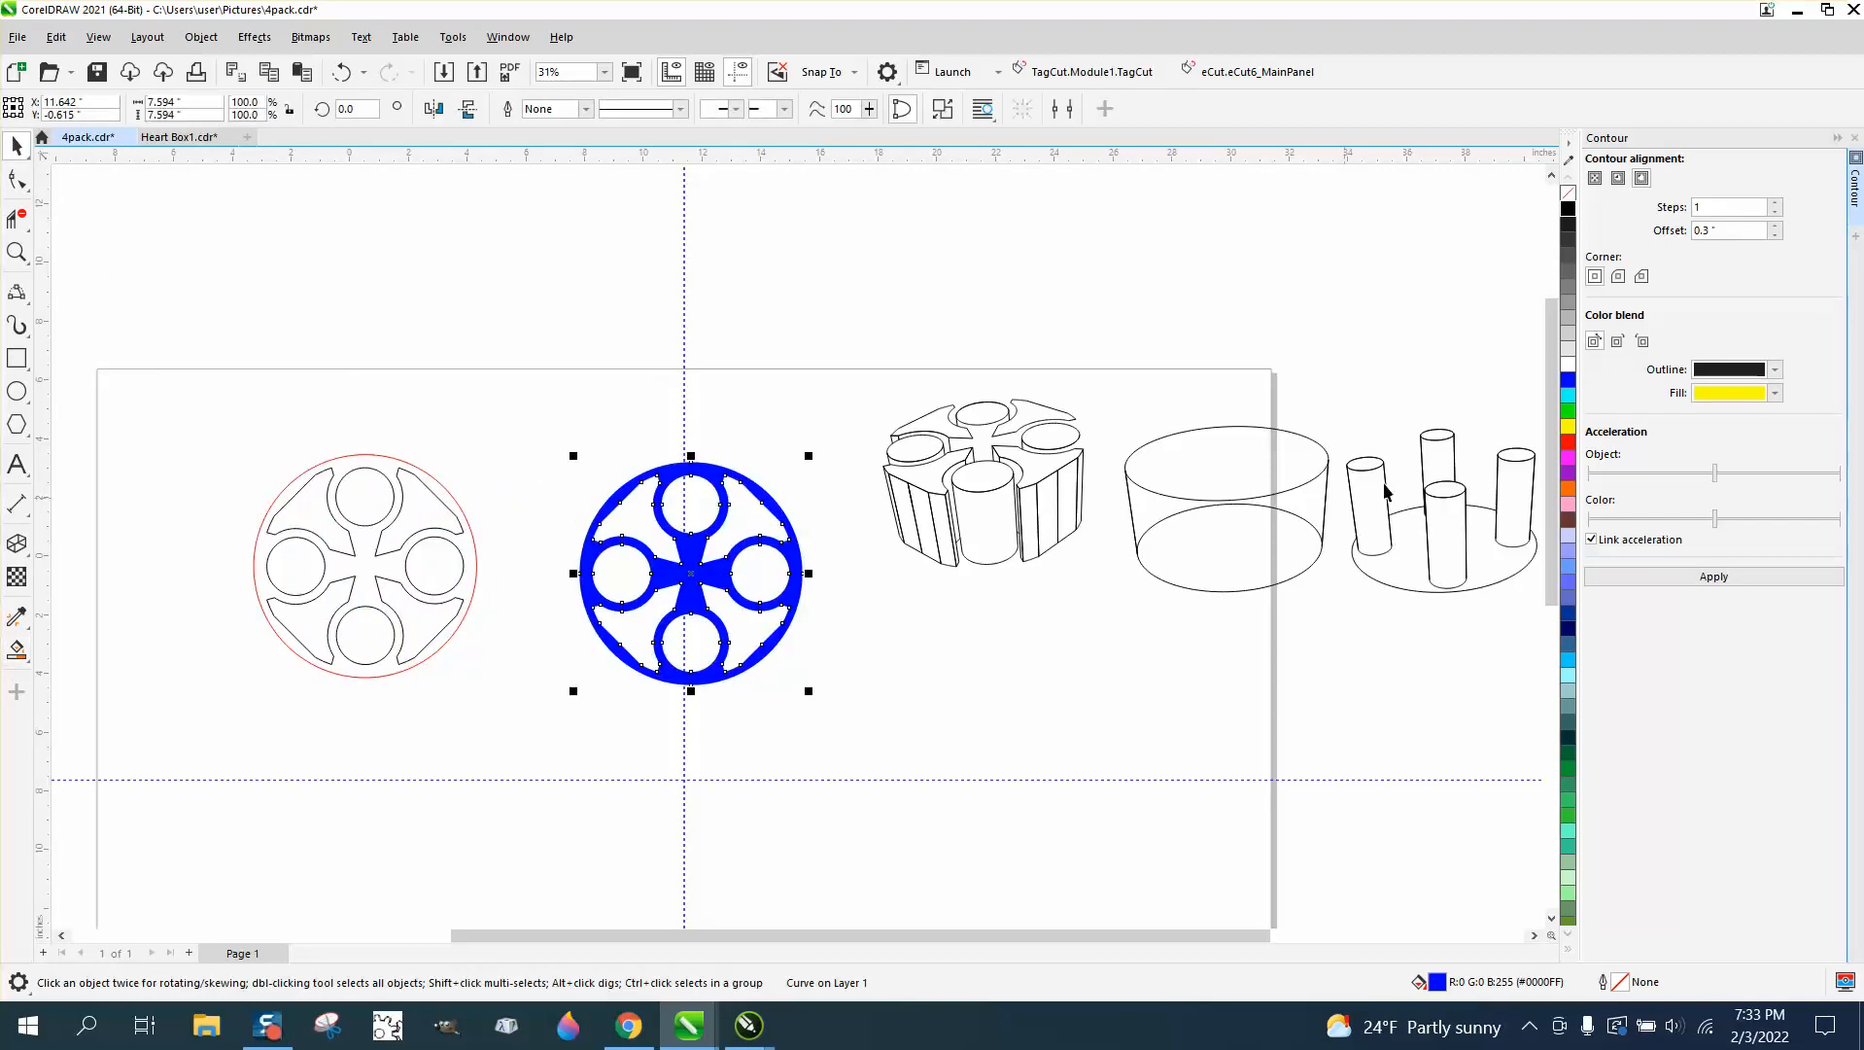
- Replace the copied shape's blue fill with a black hairline outline and centre it on the page
click(1568, 193)
right_click(1568, 208)
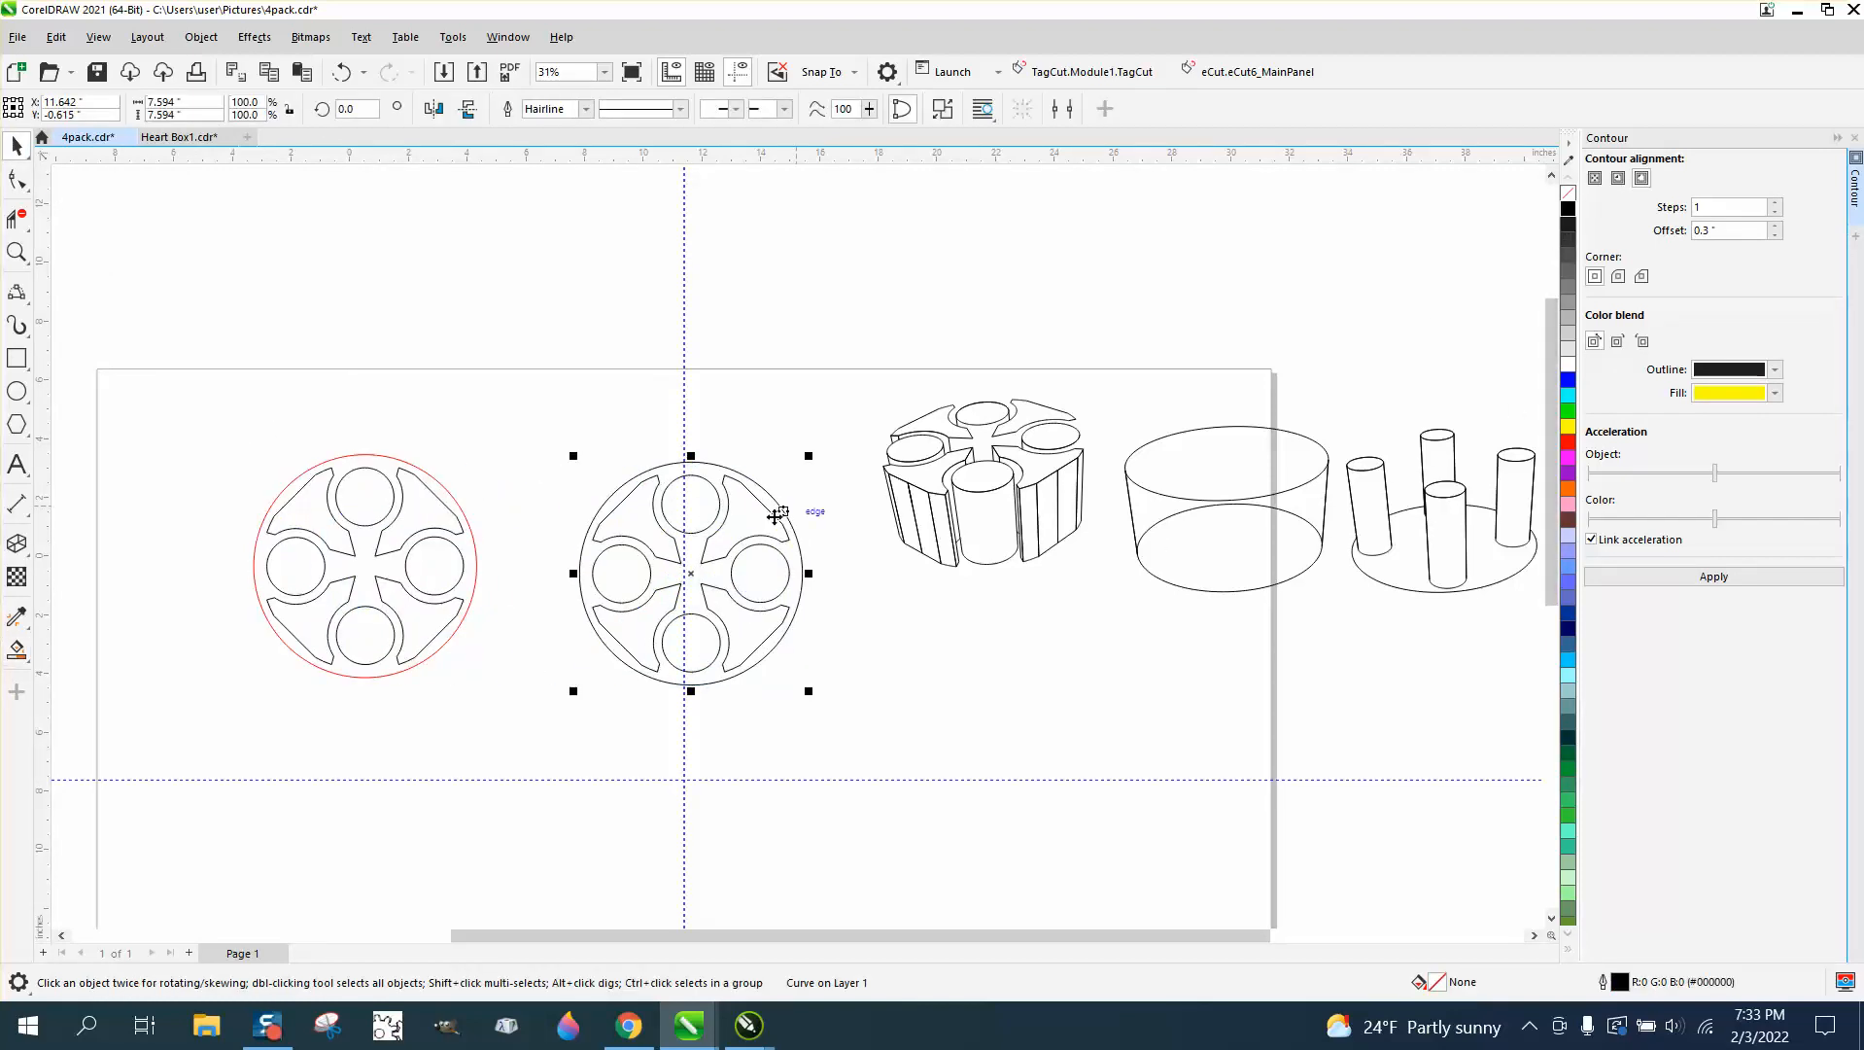
key(p)
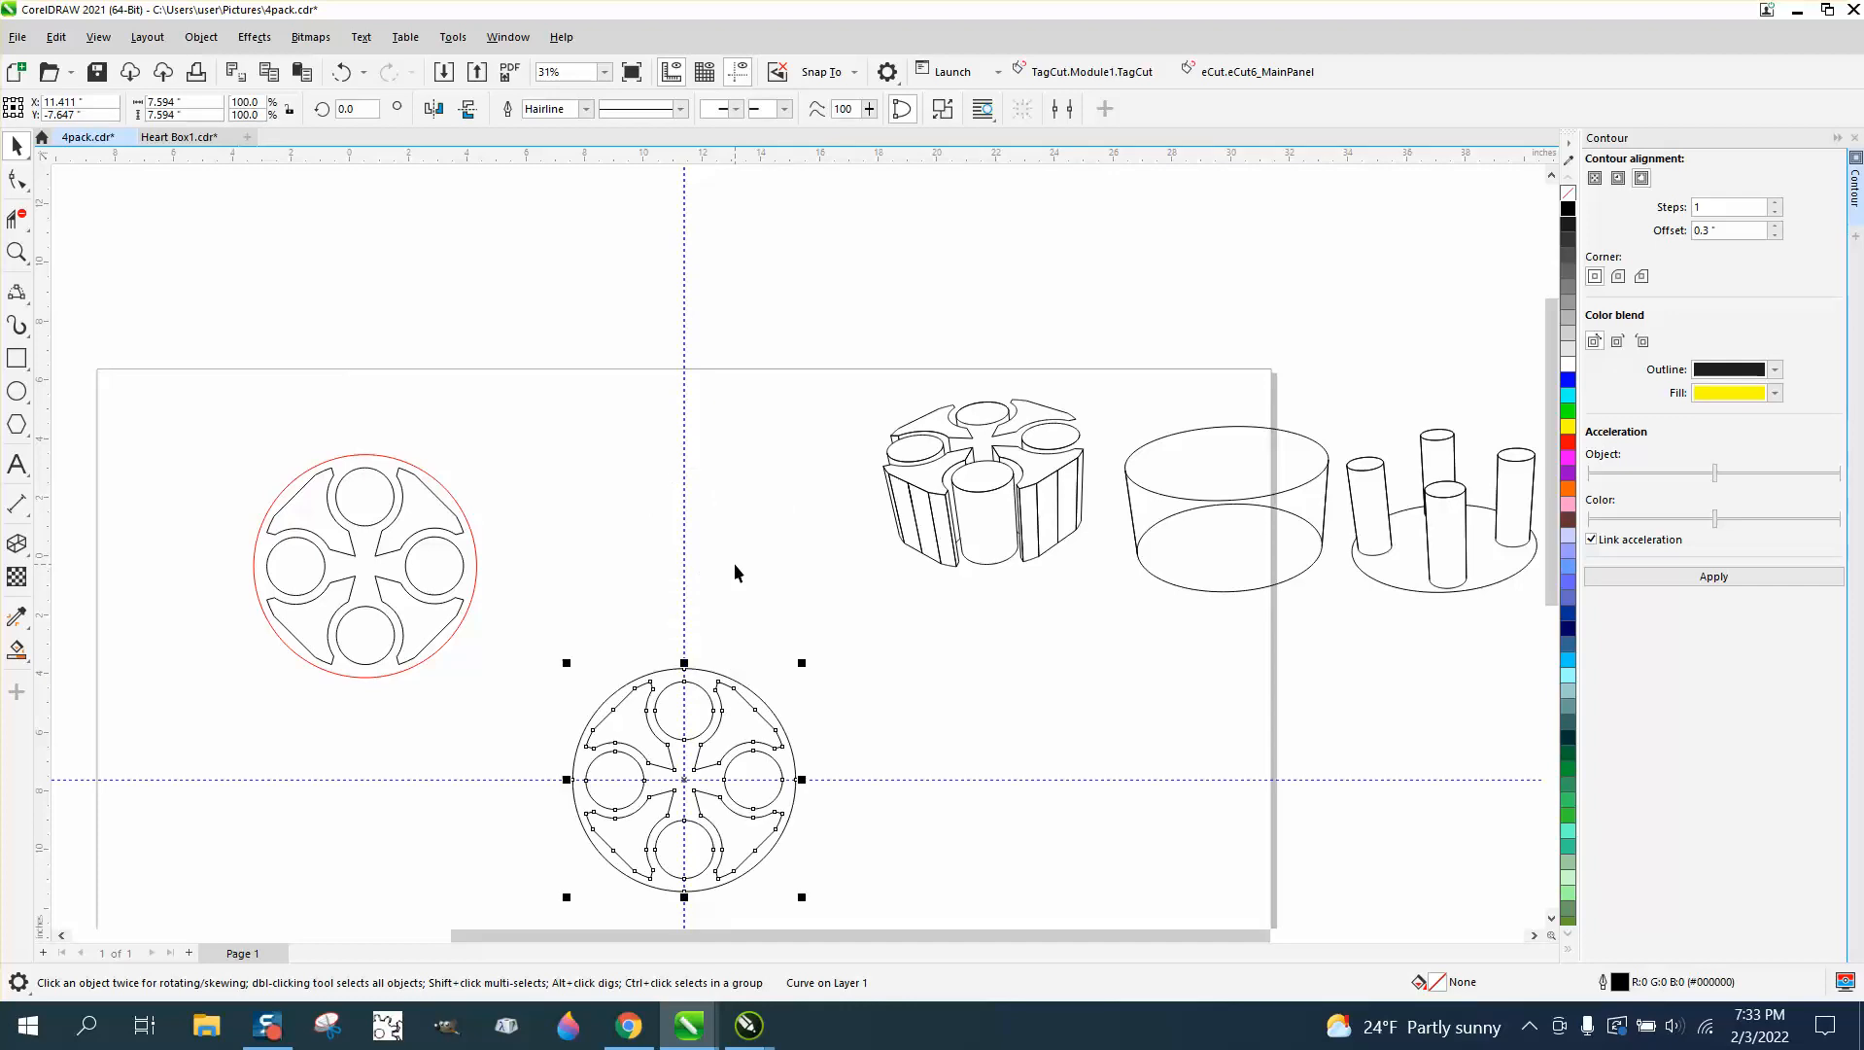
- Extrude the centred circular shape downward, with its vanishing point below the shape
scroll(695, 550, down, 2)
click(10, 259)
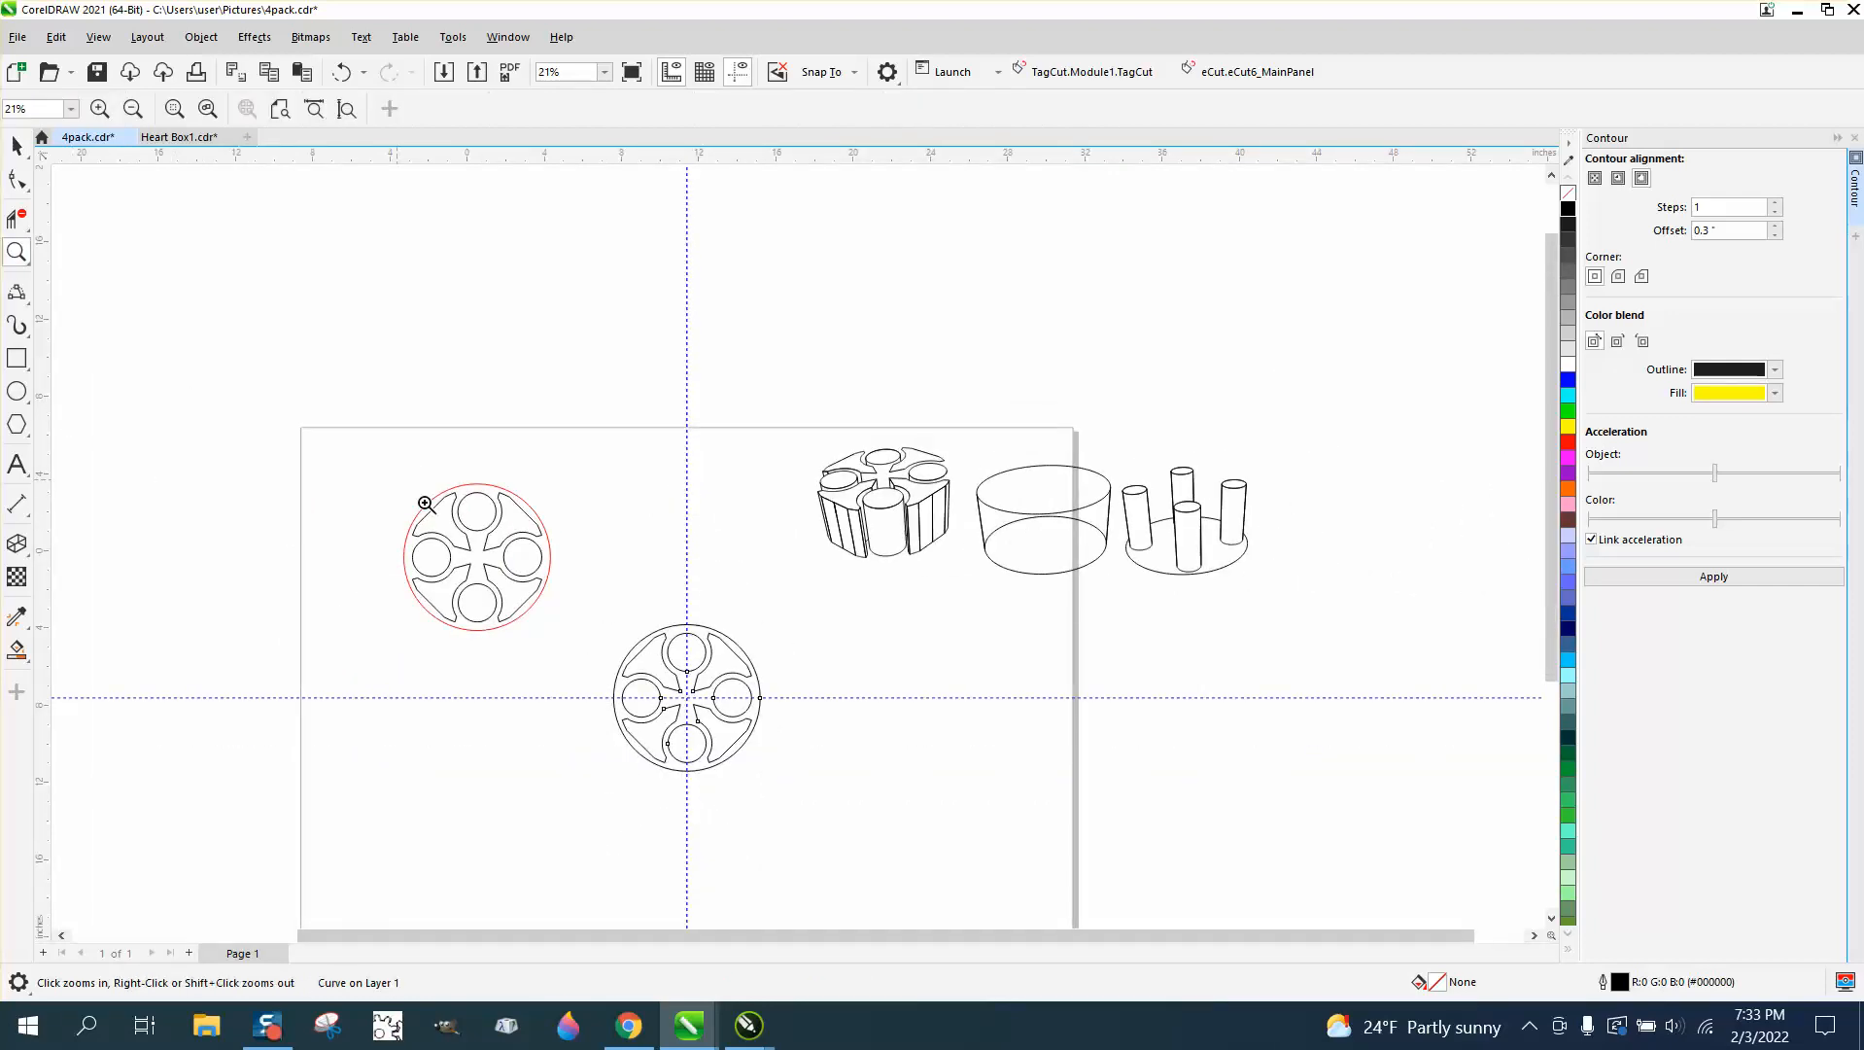
drag(419, 507, 915, 846)
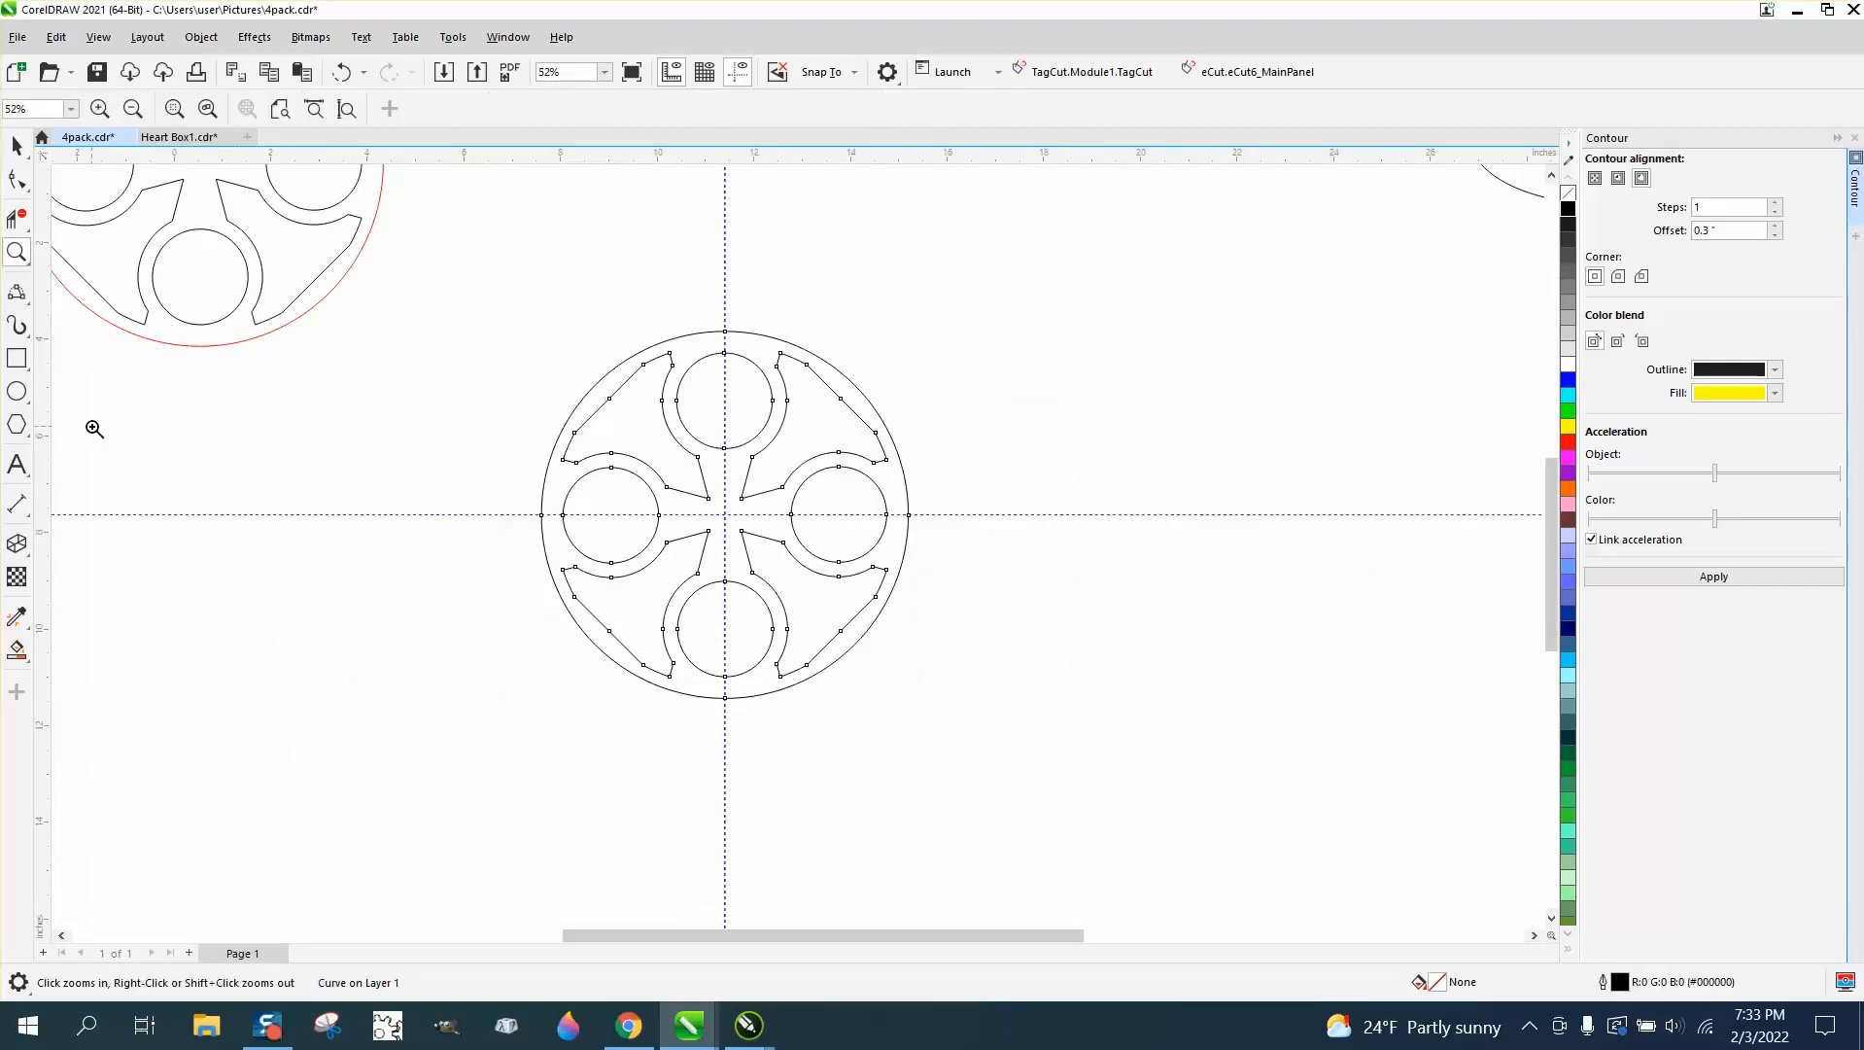
click(16, 544)
drag(728, 687, 741, 748)
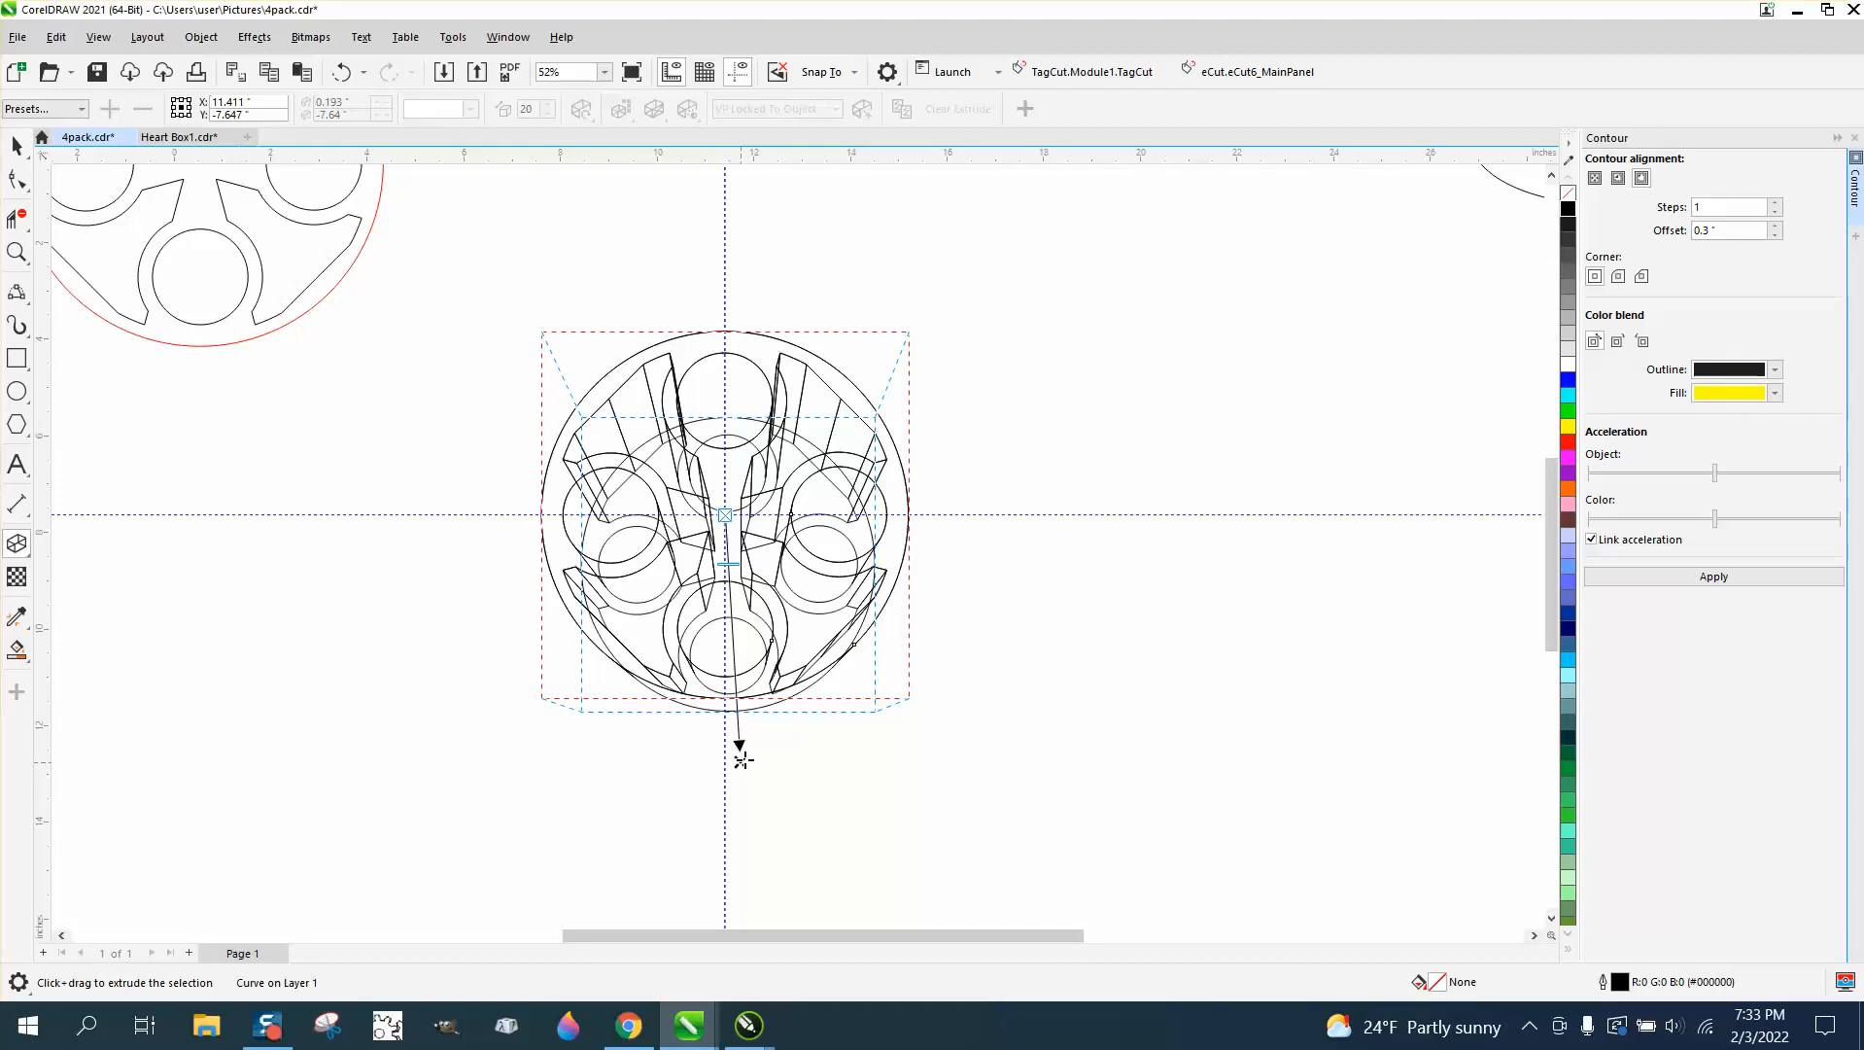
- Rotate the extrusion in 3D so it tilts to show its top face and long side walls
click(582, 111)
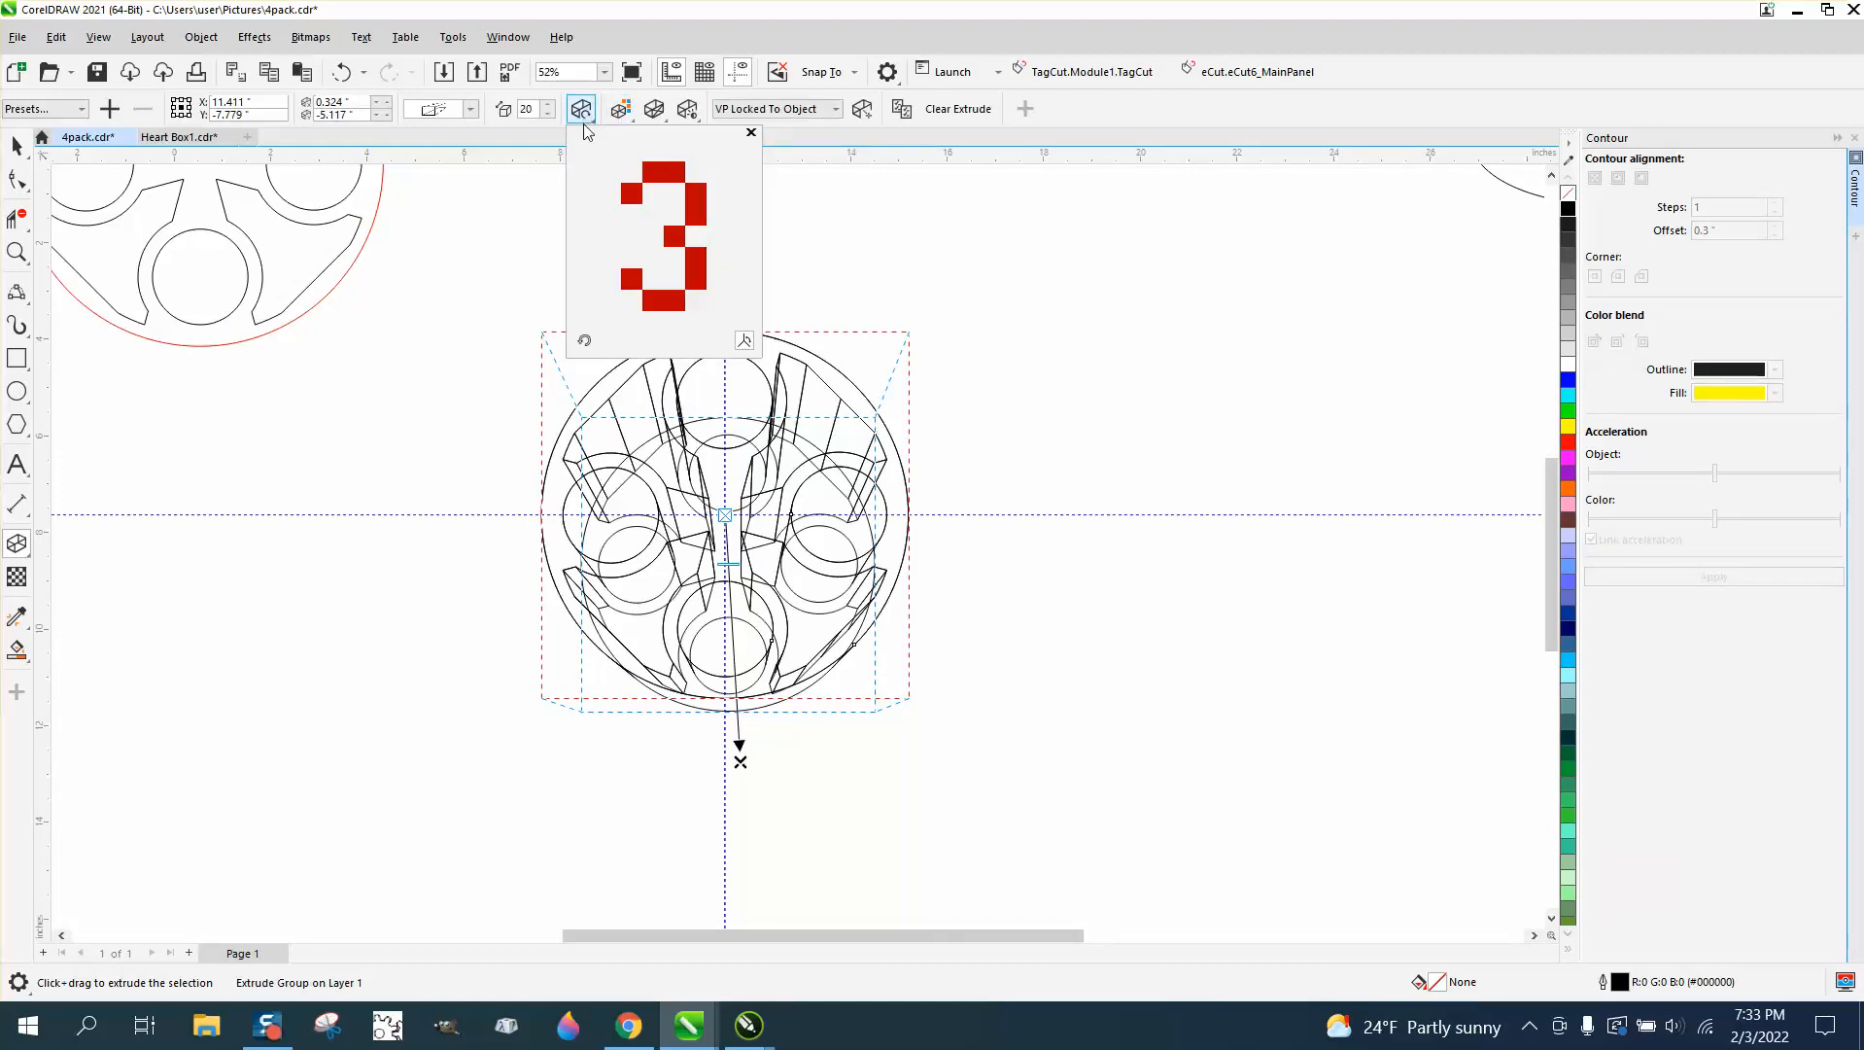
drag(683, 301, 707, 280)
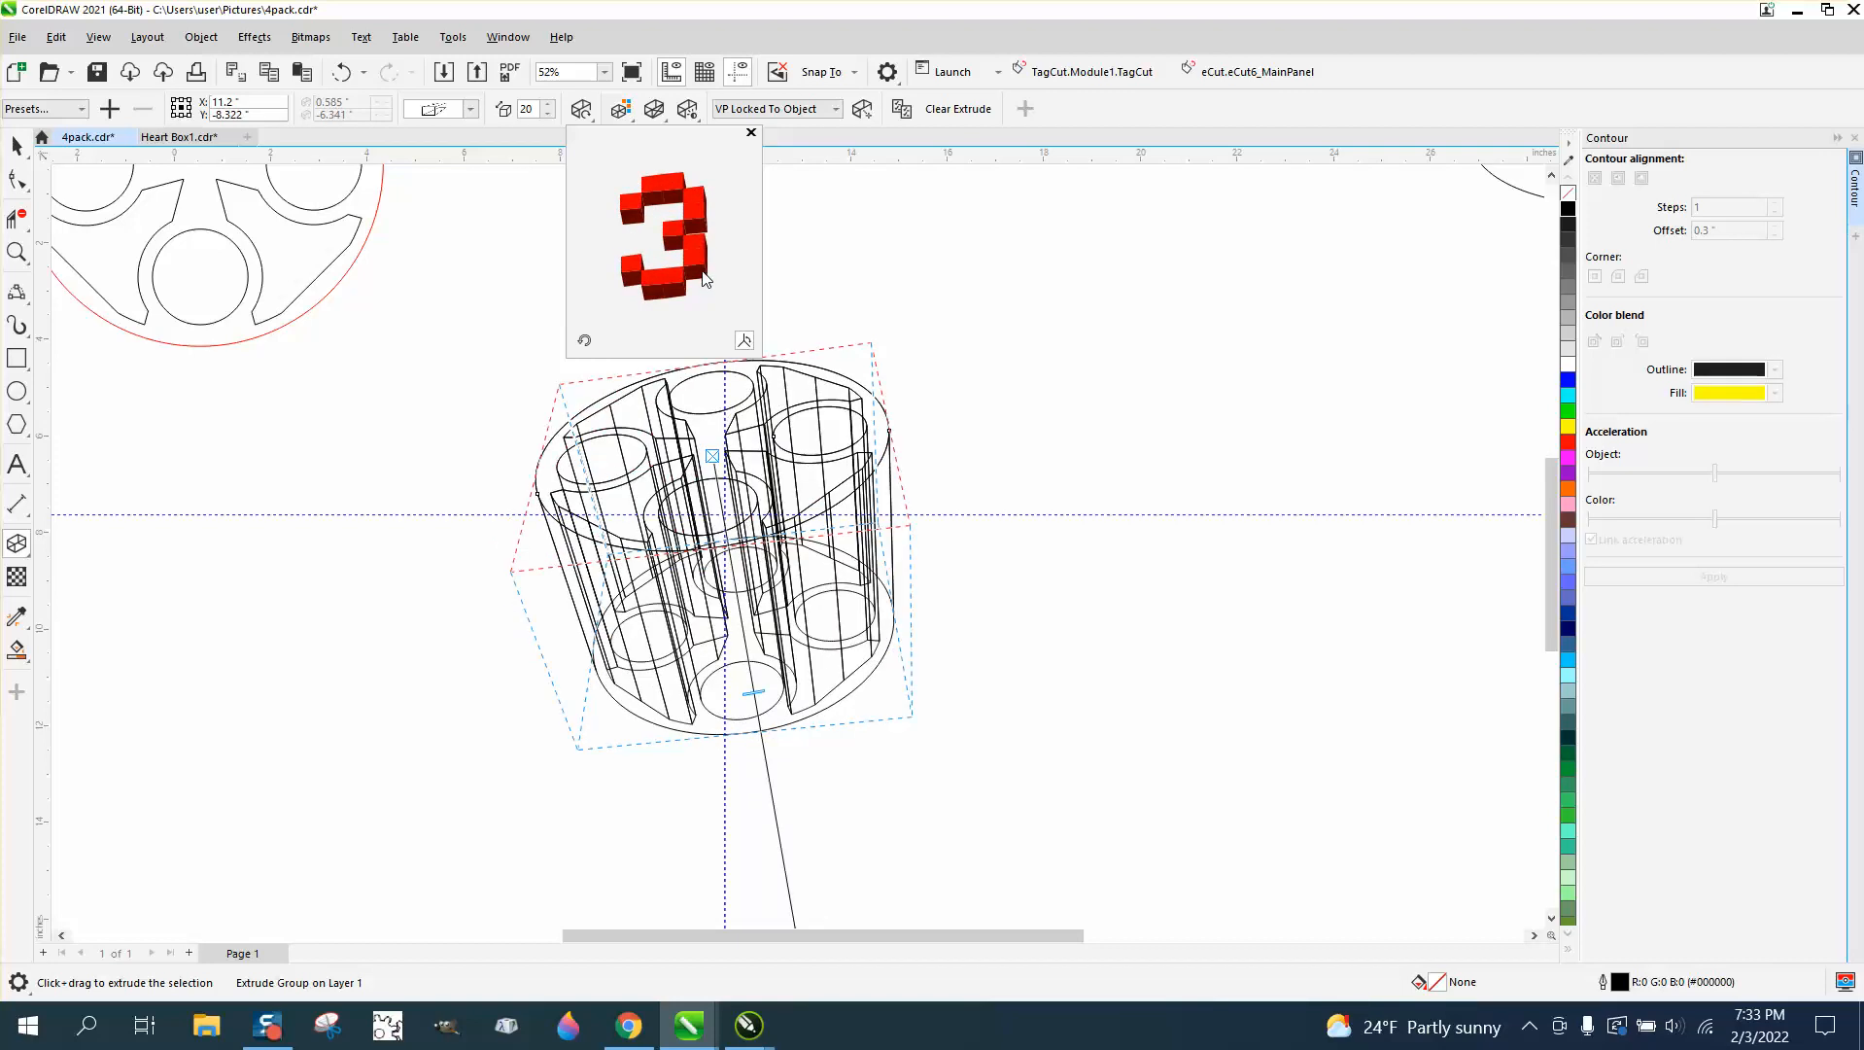
click(22, 142)
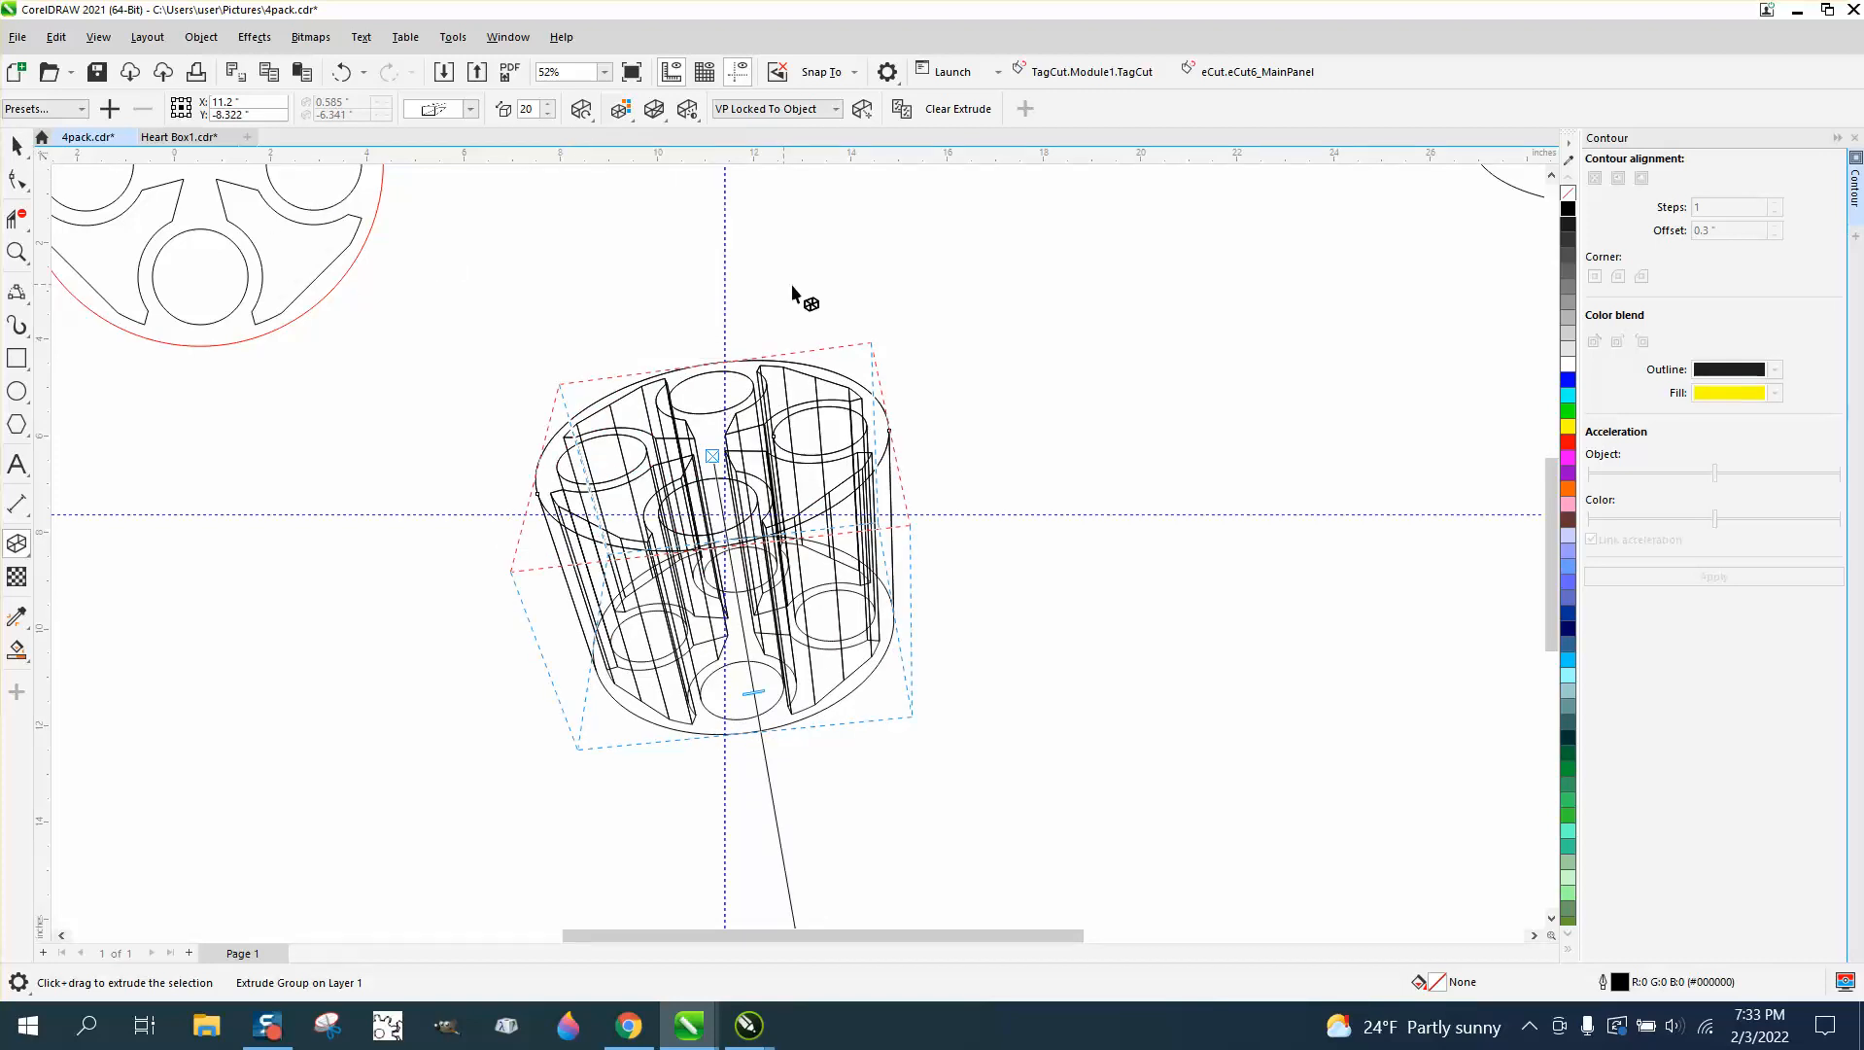
click(16, 145)
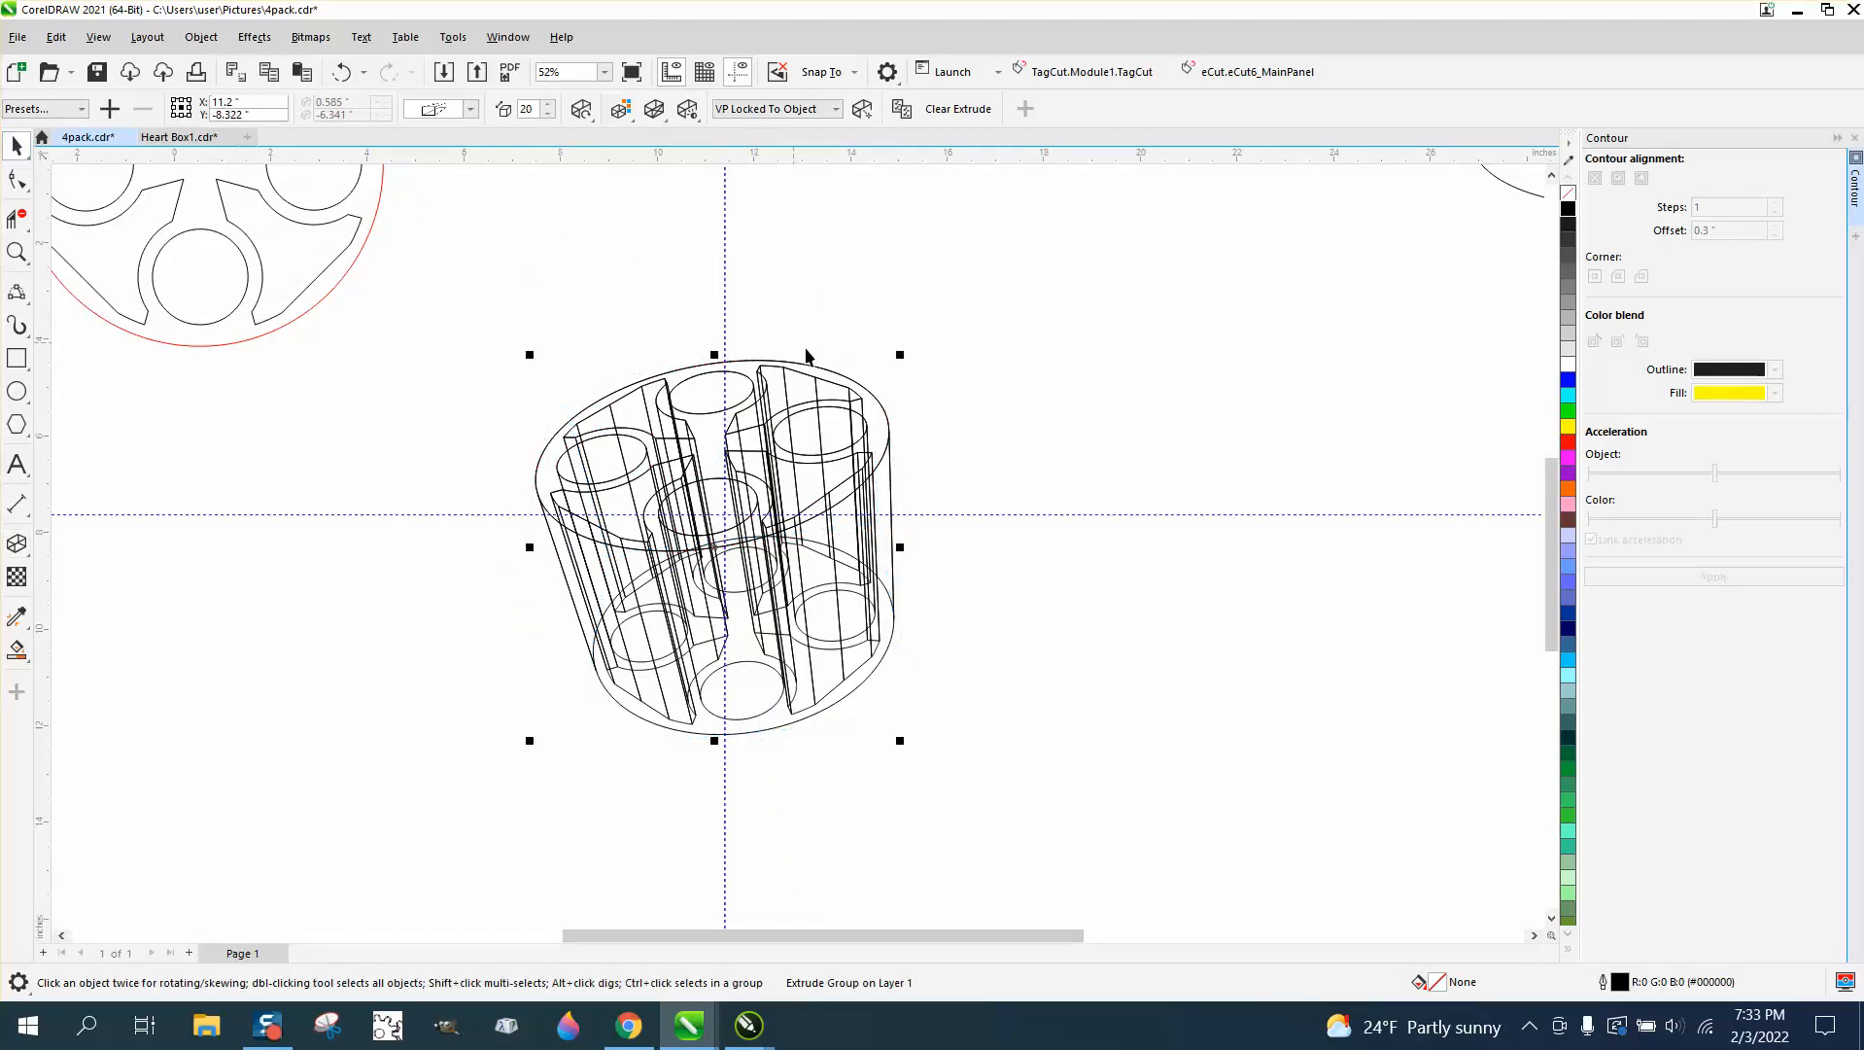
- Break the extrude group apart to separate the top face from the side walls
click(833, 382)
click(837, 381)
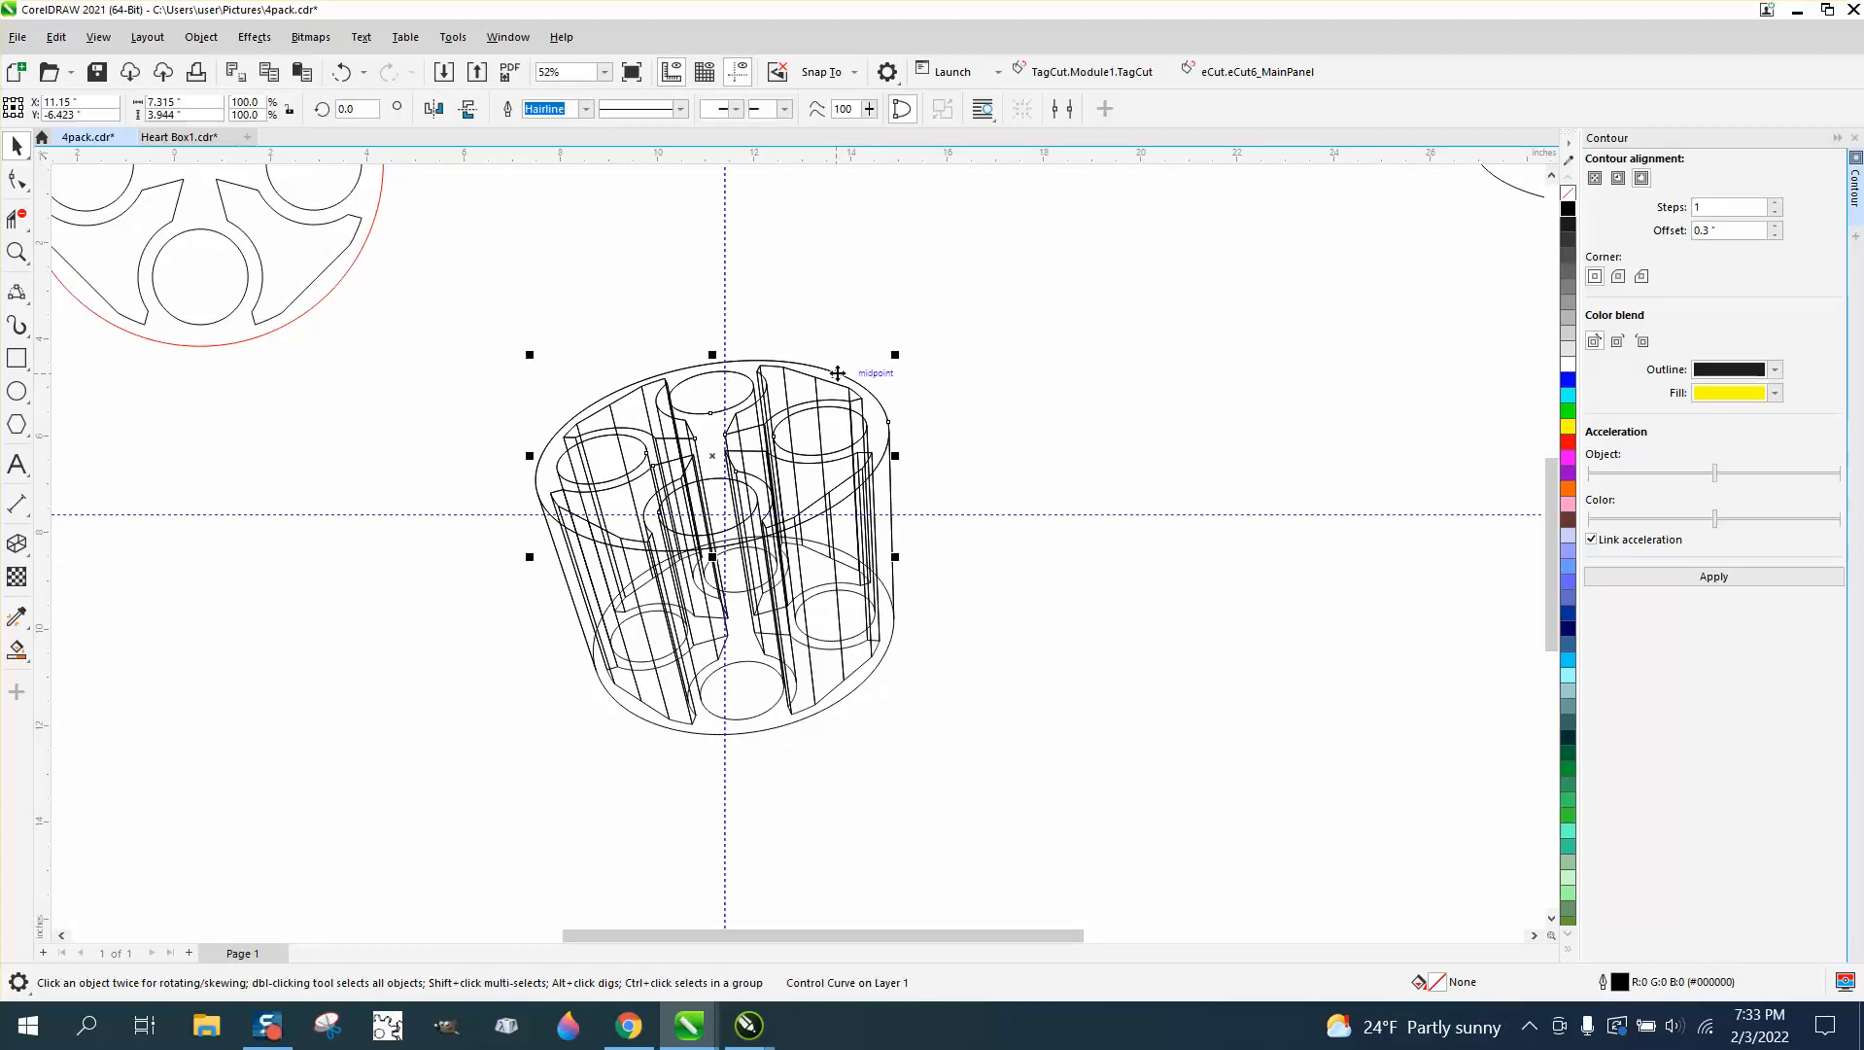
drag(479, 301, 1044, 746)
click(201, 37)
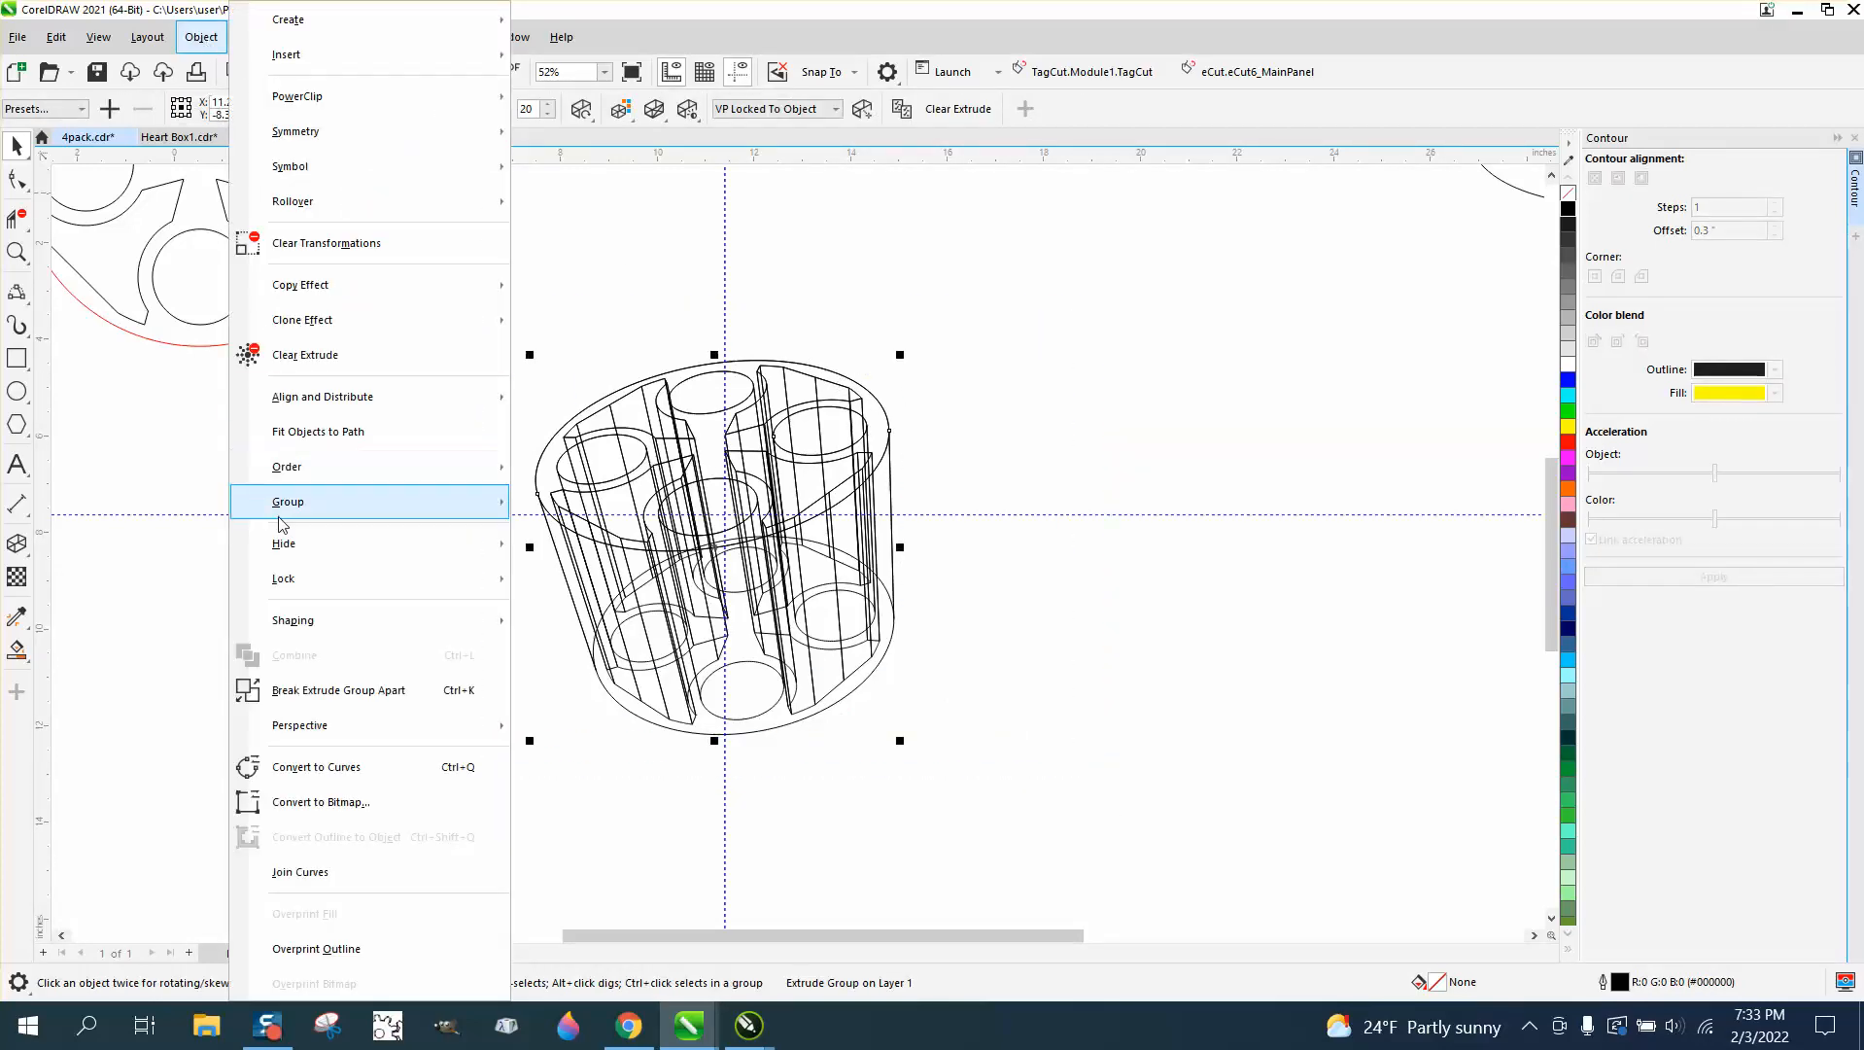
click(348, 692)
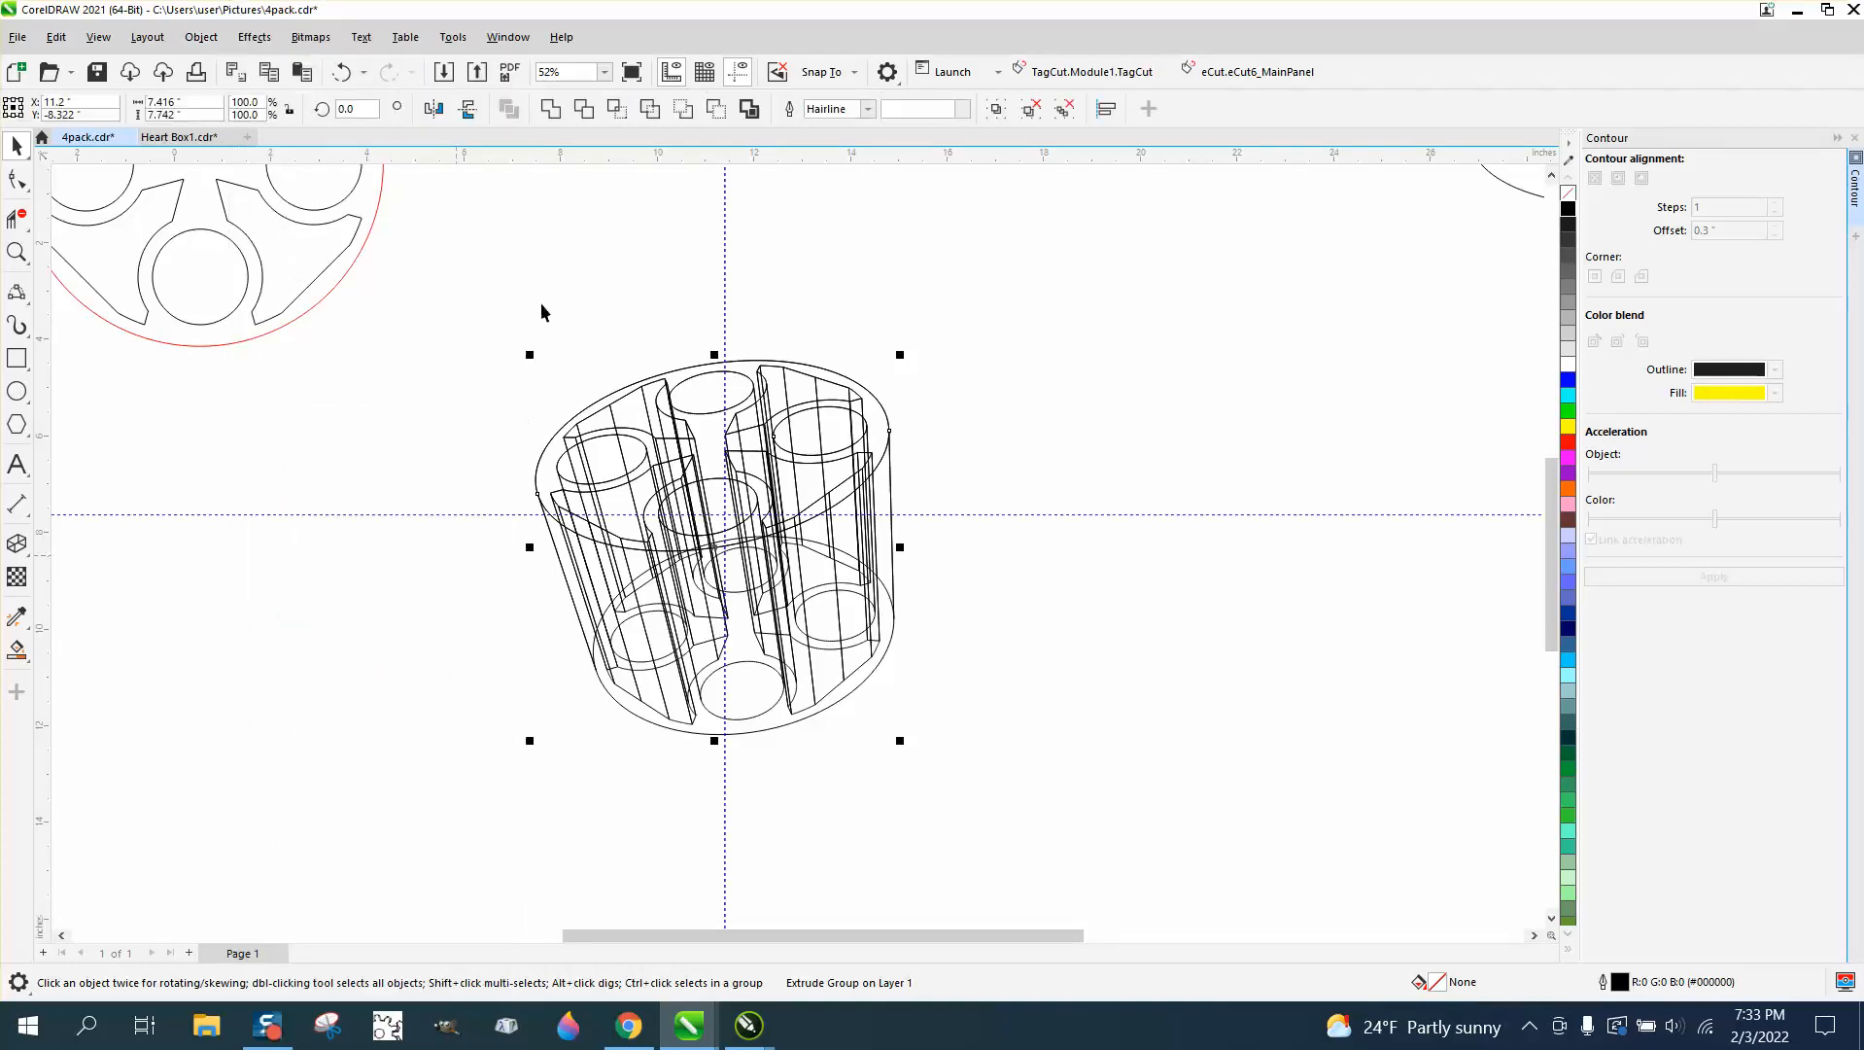
click(541, 303)
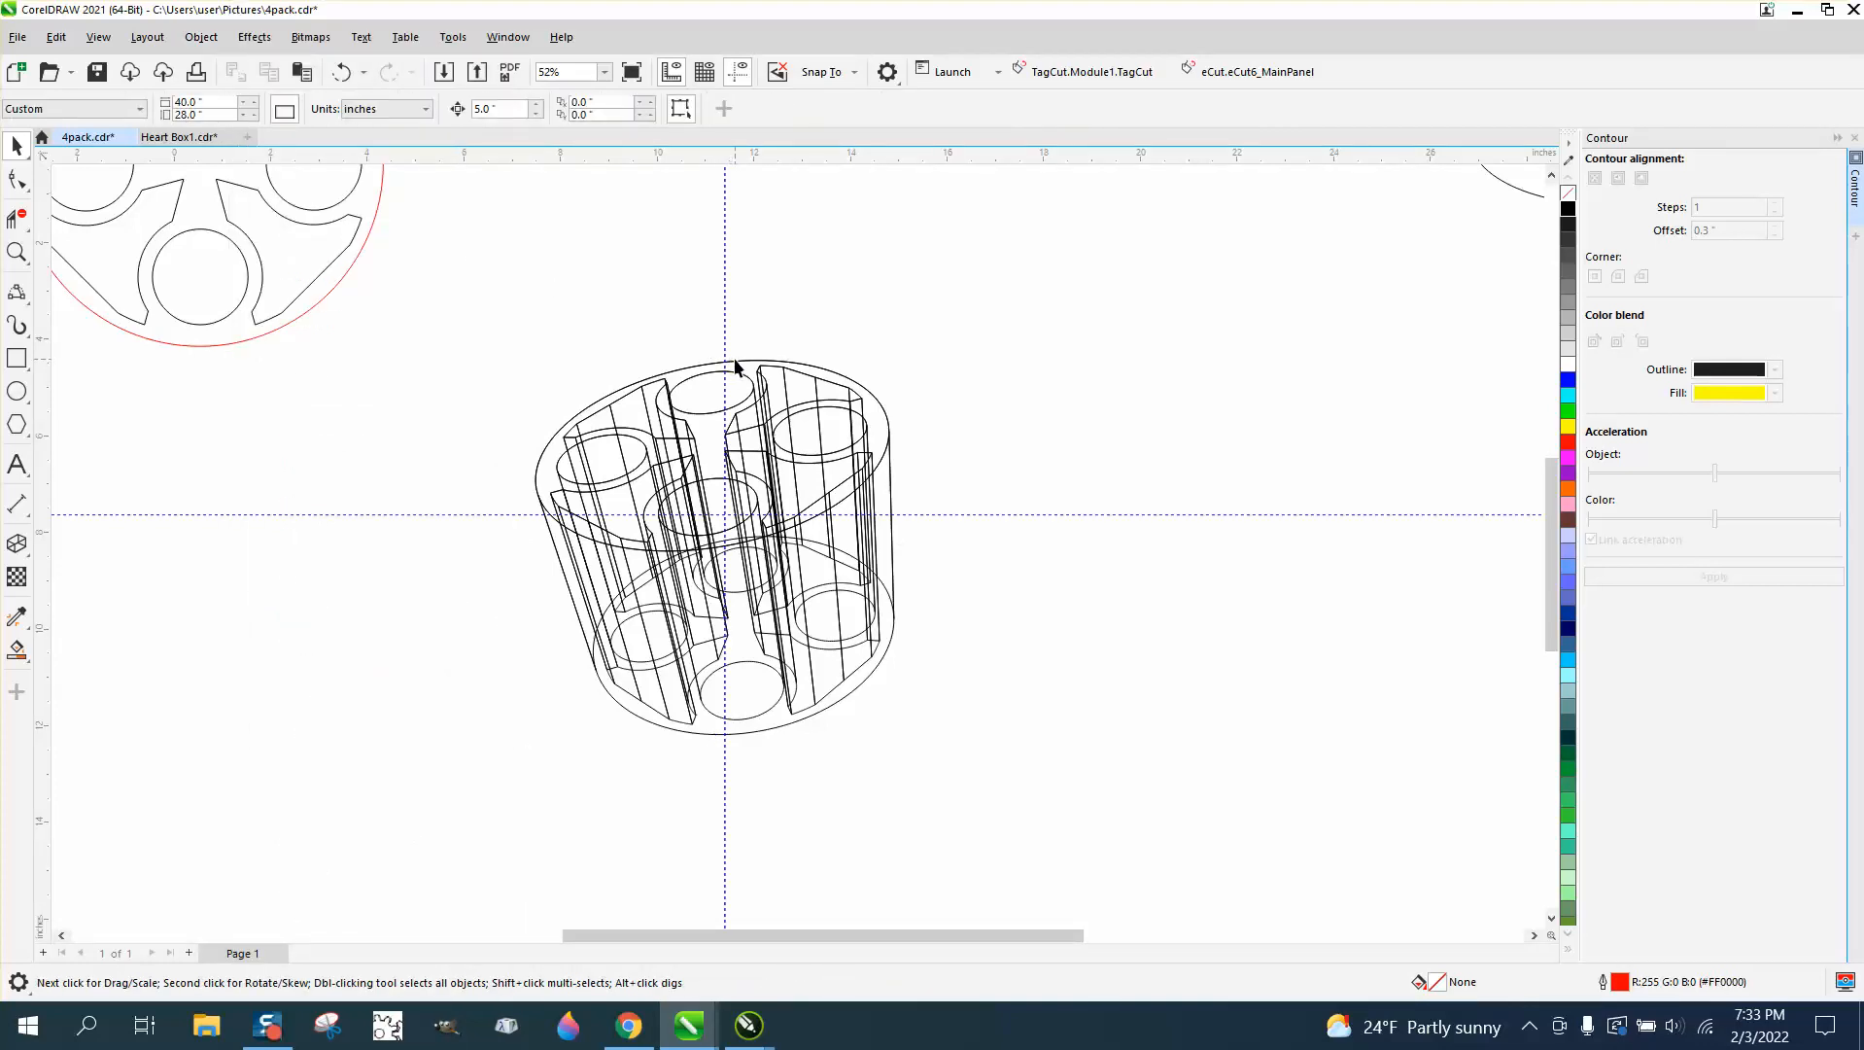
click(736, 362)
key(shift+Right)
key(shift+Right)
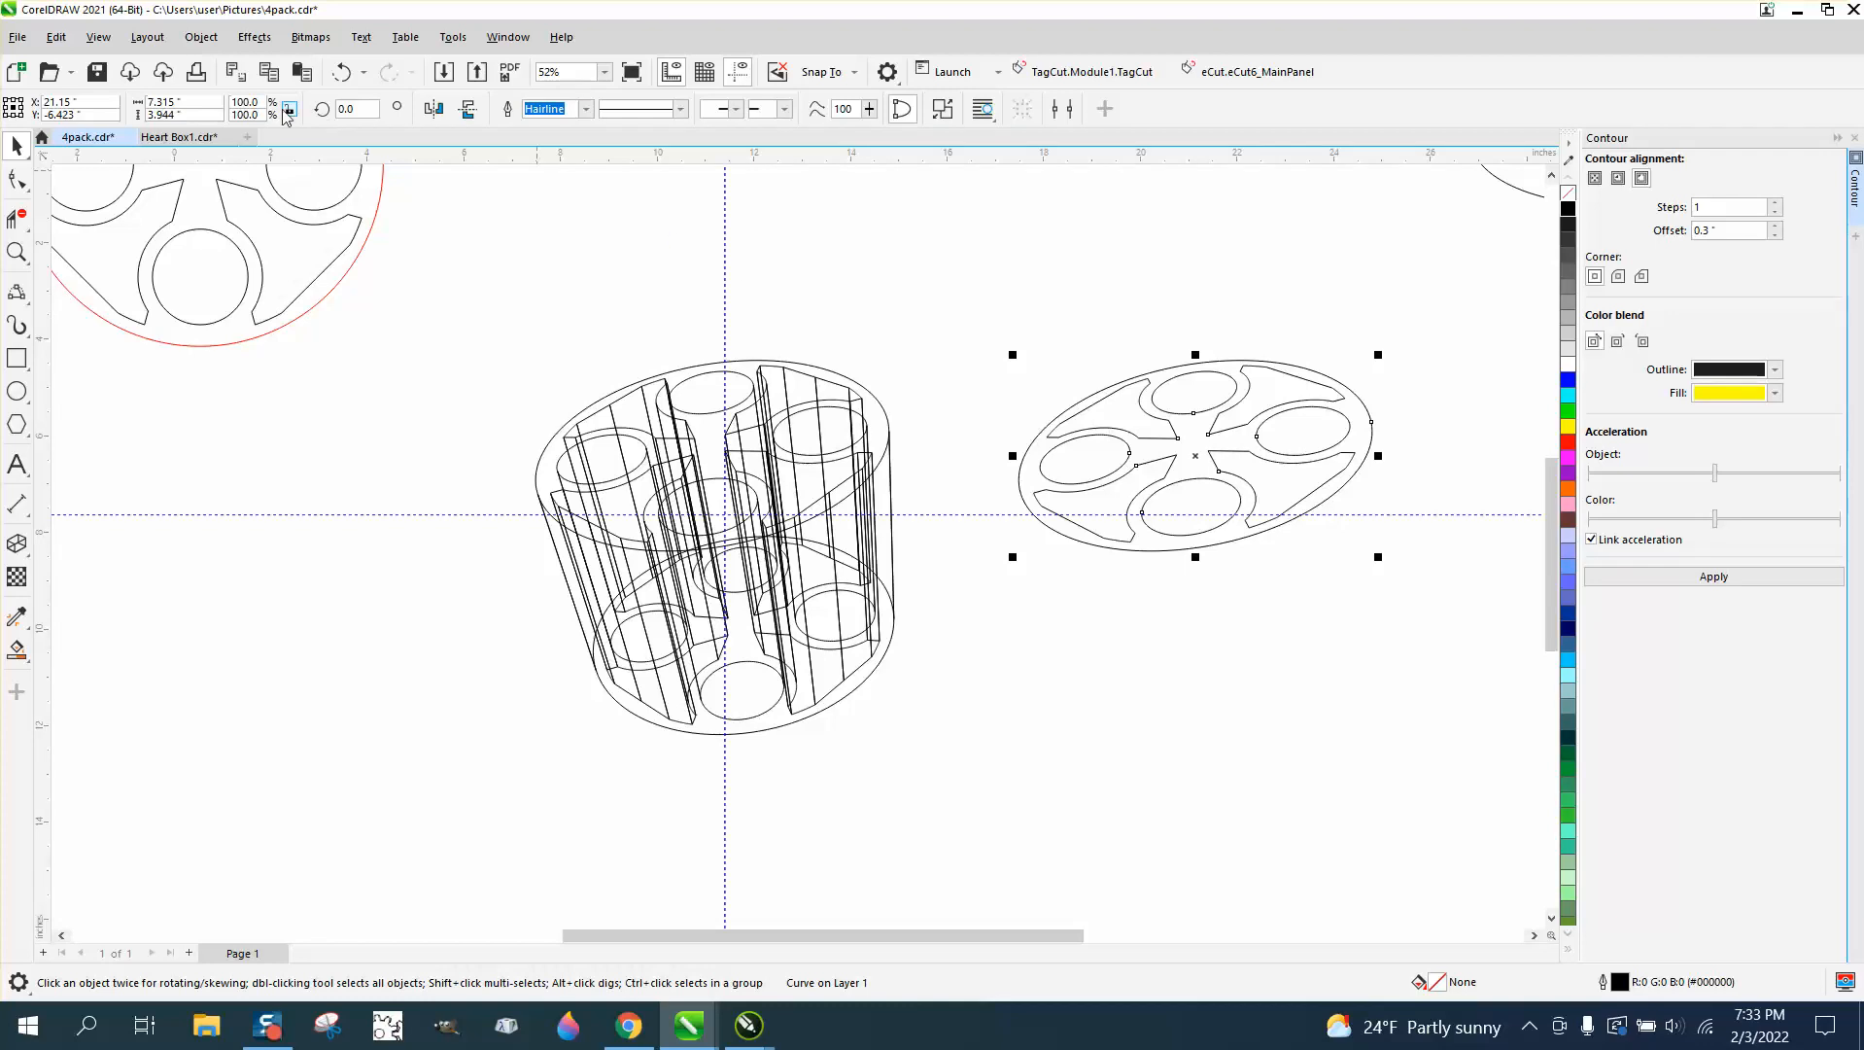
click(341, 72)
click(341, 72)
- Set the nudge distance to 10 inches and nudge the extrusion's top face to the right once
click(806, 257)
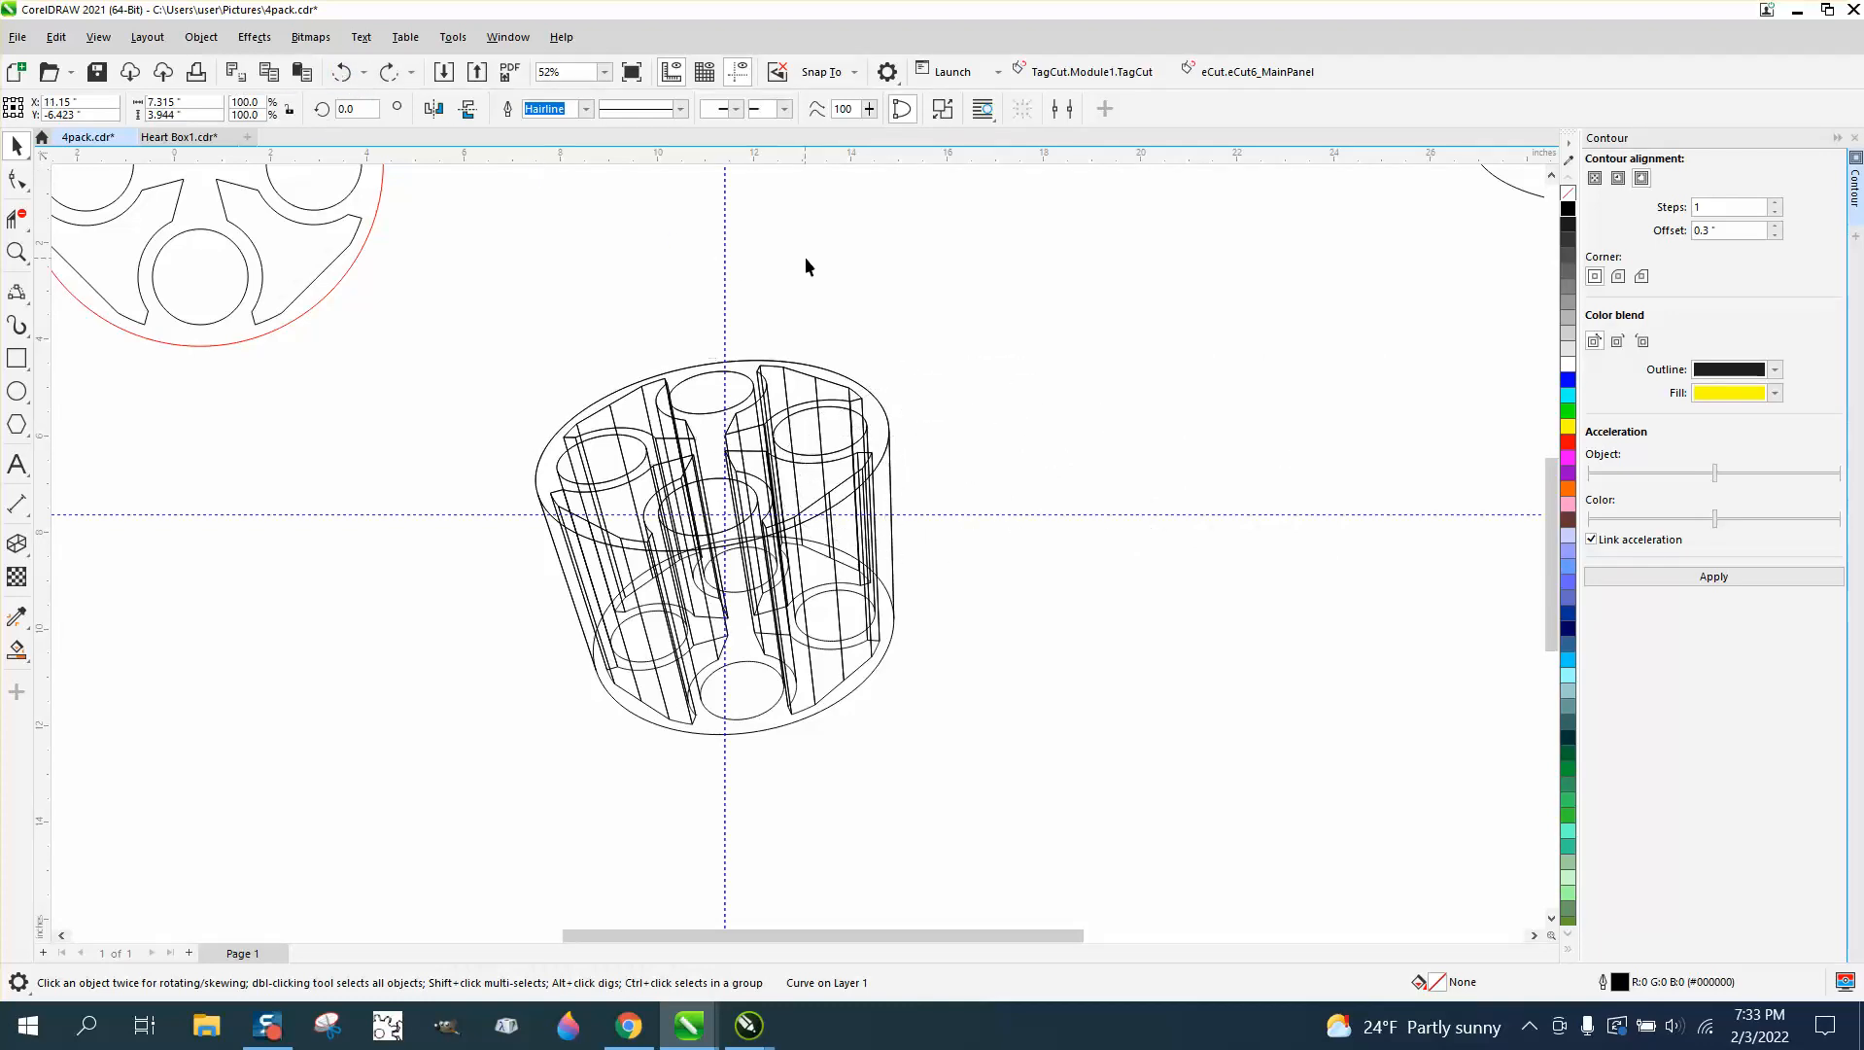
drag(515, 112, 452, 115)
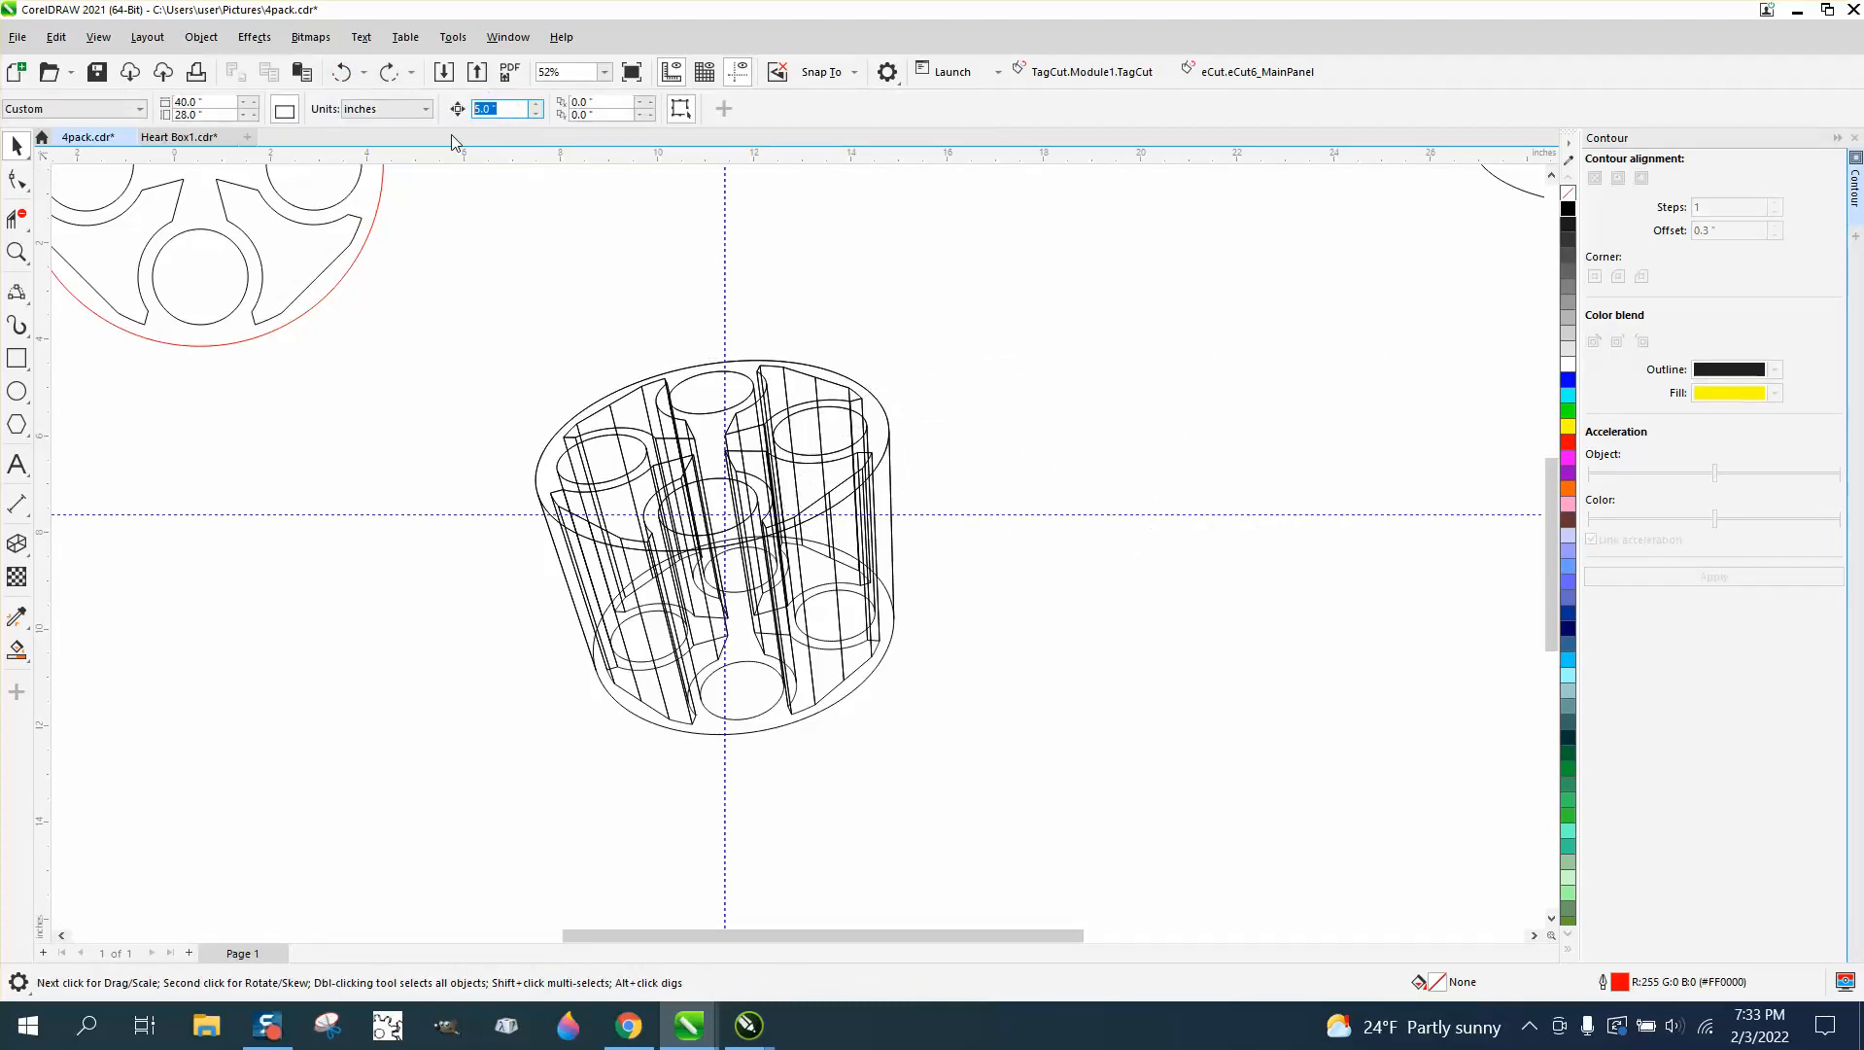
text(10)
click(875, 406)
key(Right)
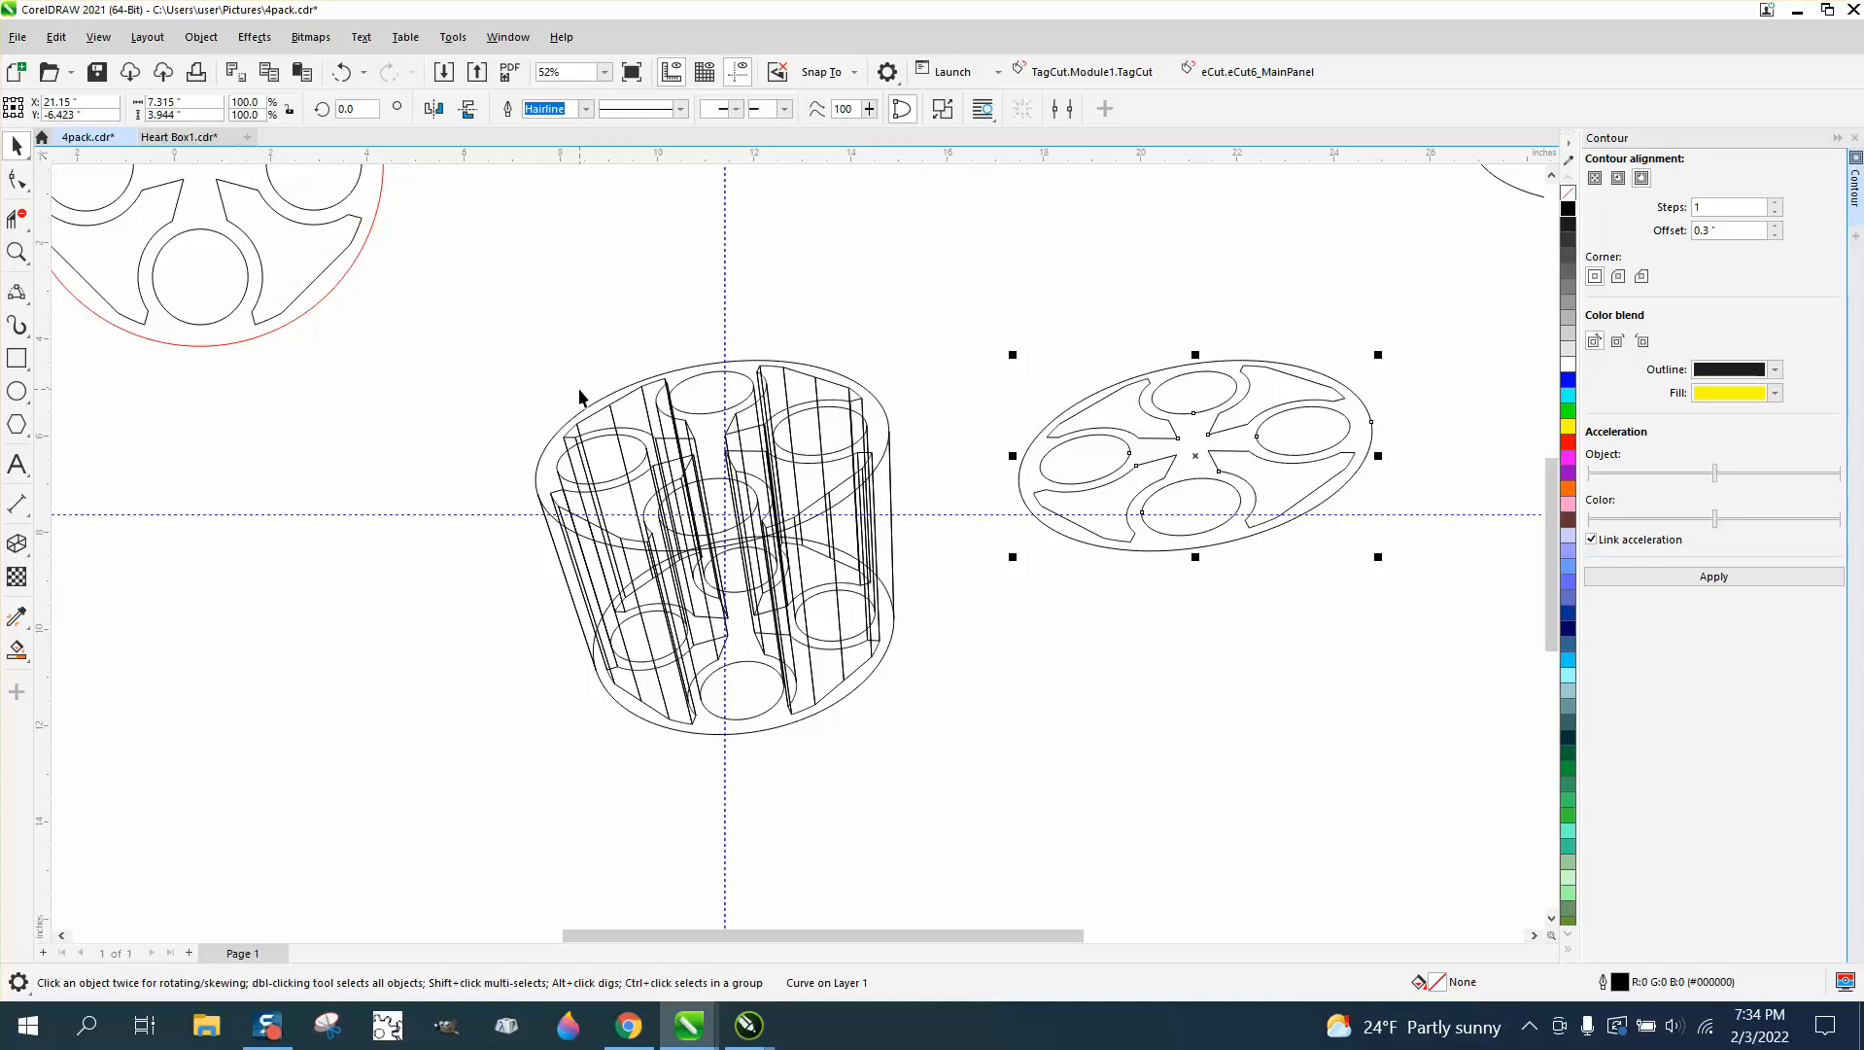
- Ungroup the remaining side-wall objects of the extrusion
drag(492, 329, 985, 759)
click(202, 37)
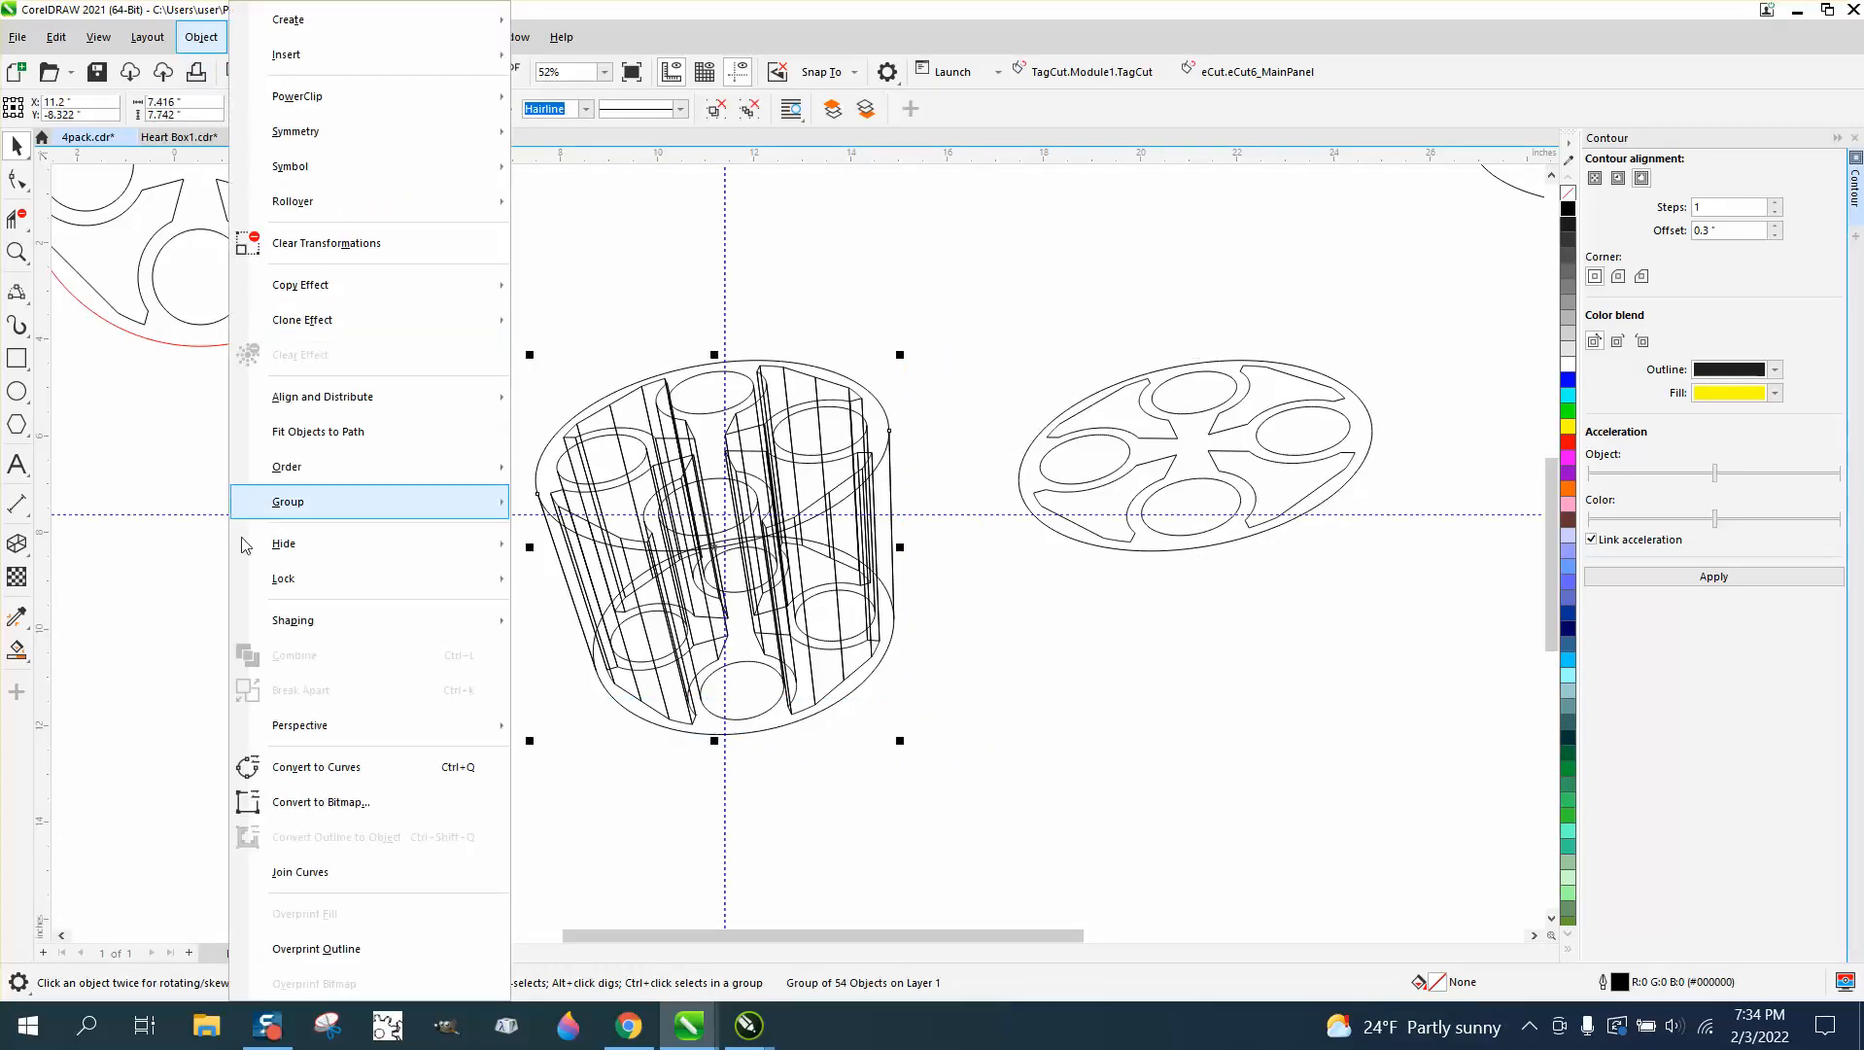
mouse_move(292, 501)
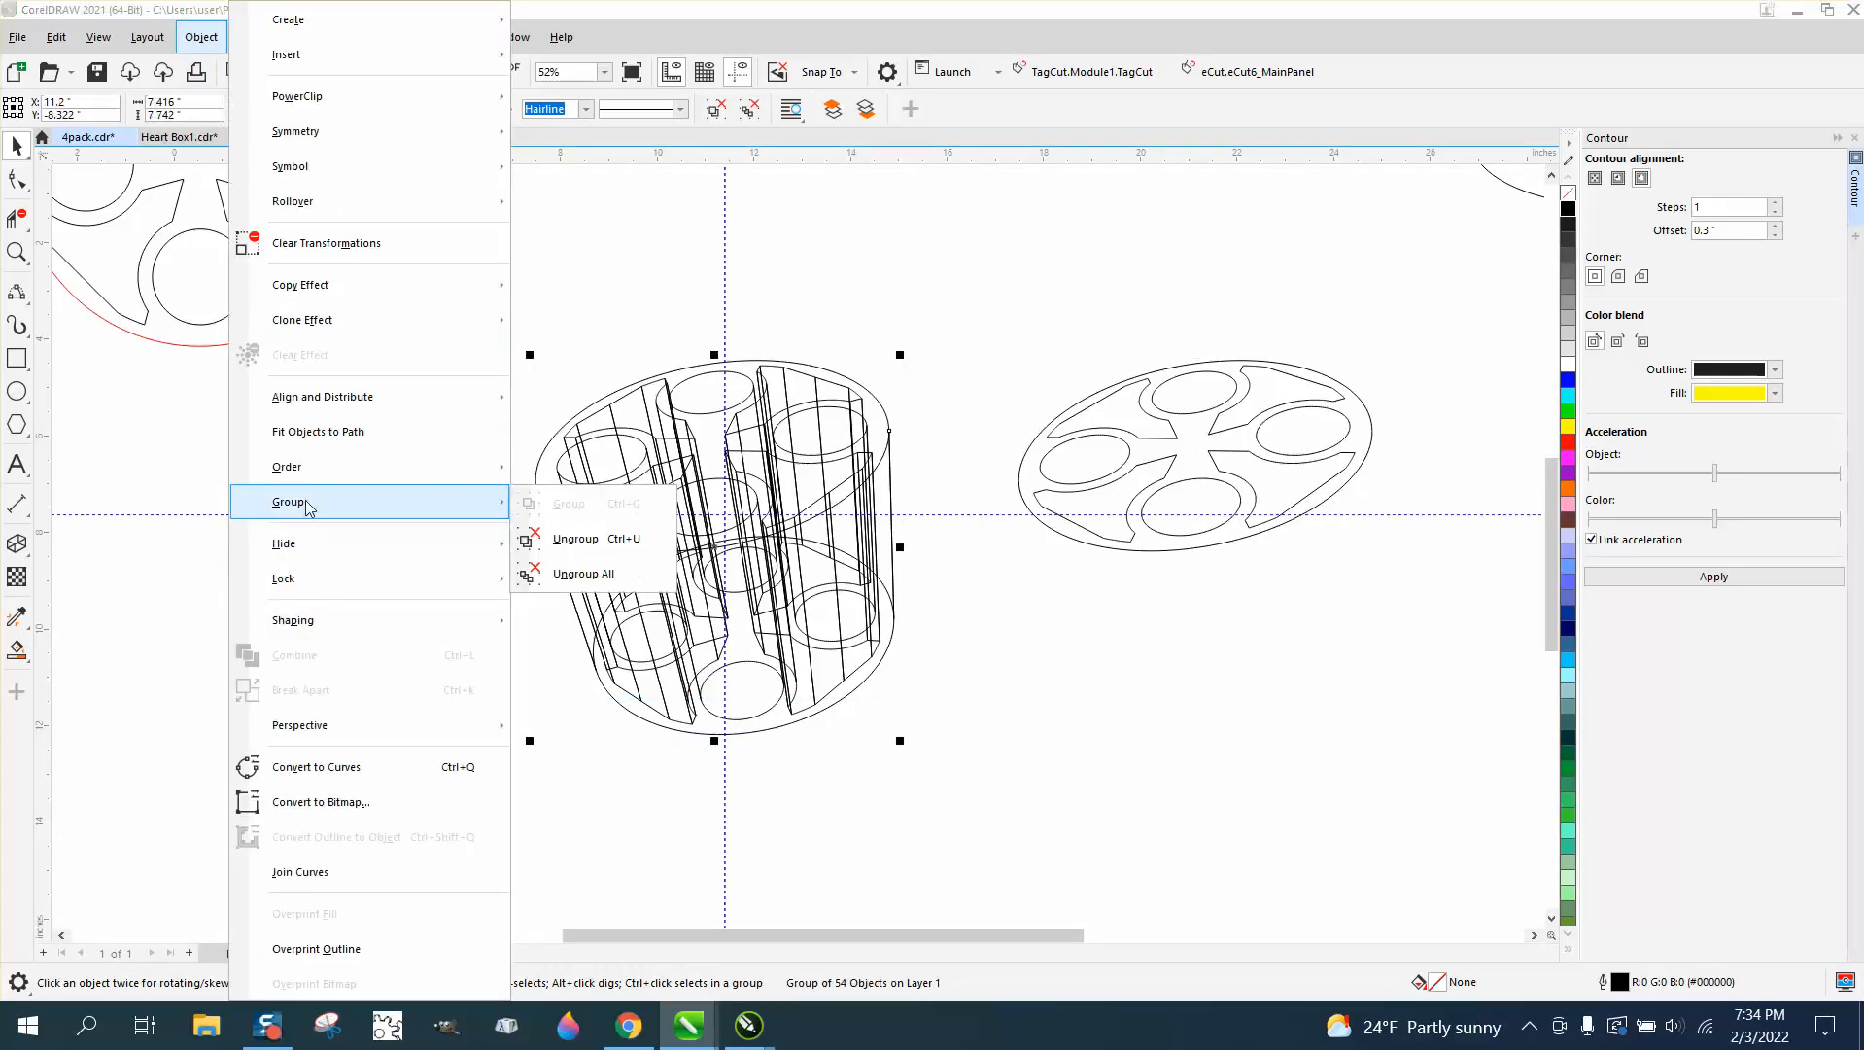
click(562, 535)
click(503, 380)
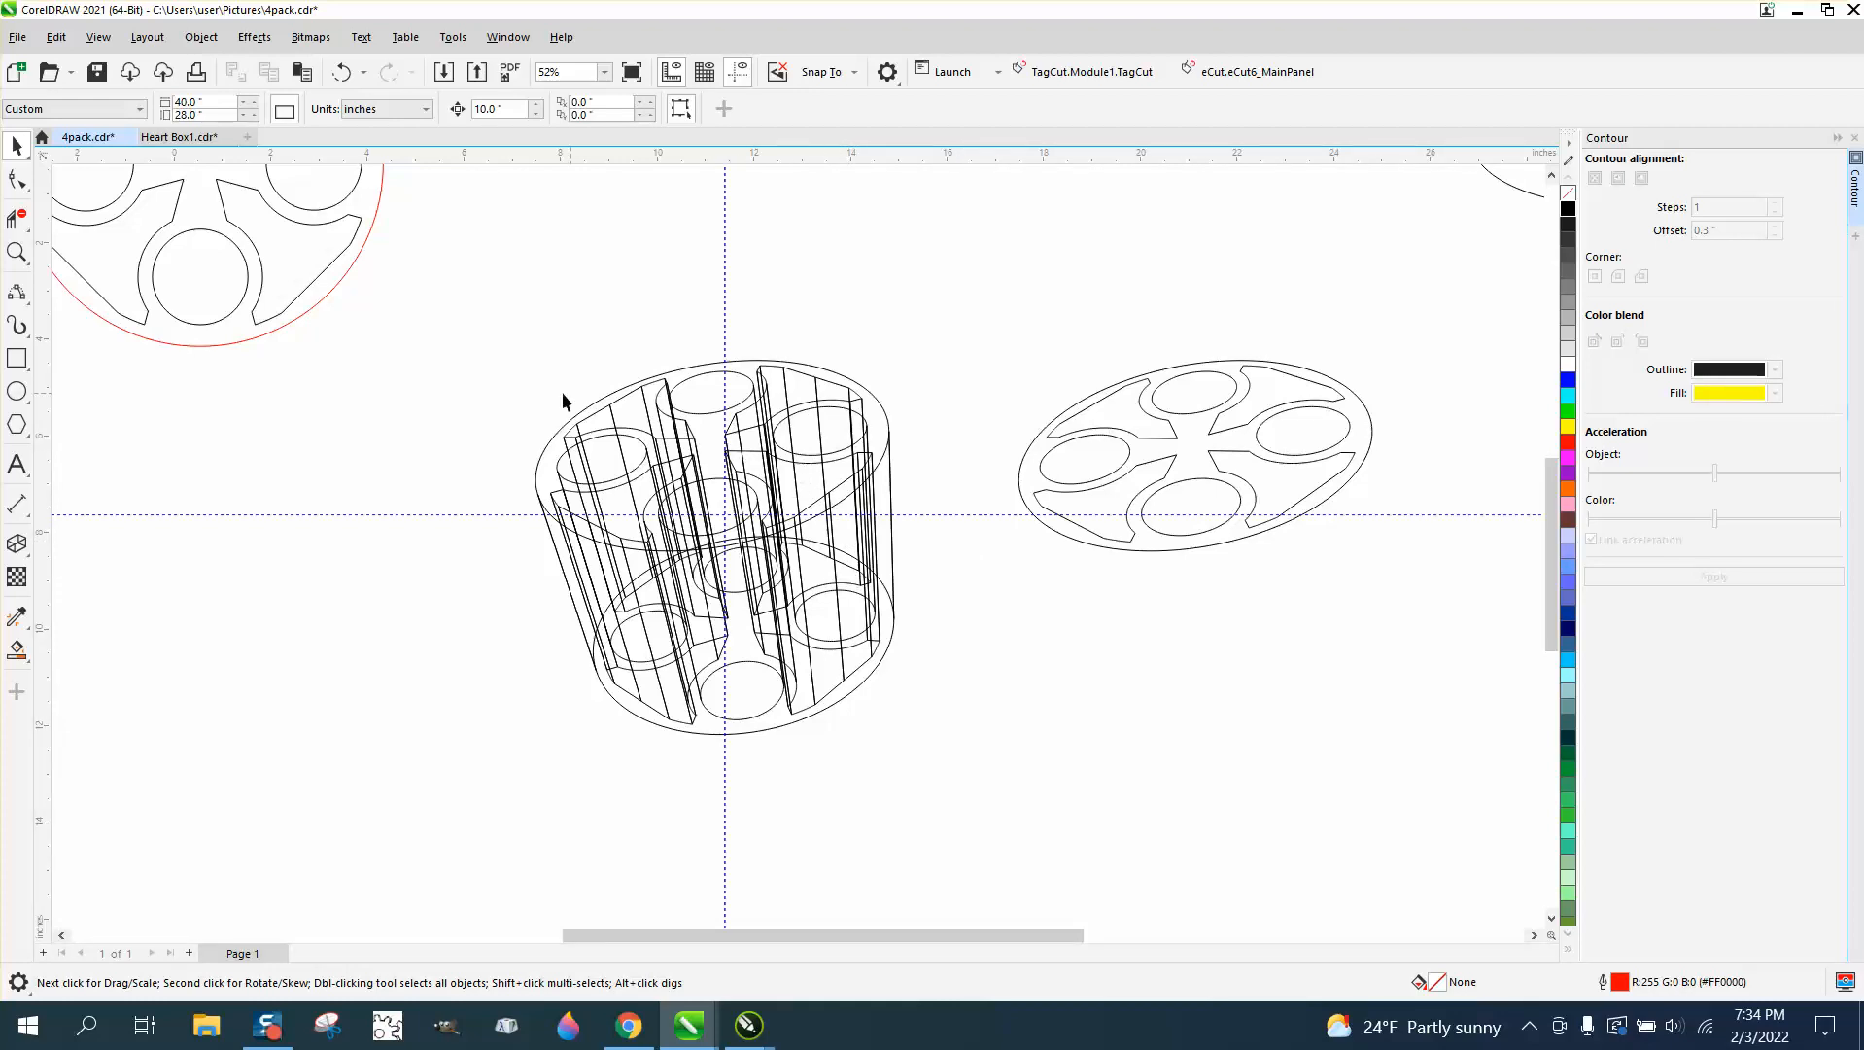
- Give all the ungrouped side-wall objects a red outline
drag(688, 559, 1012, 740)
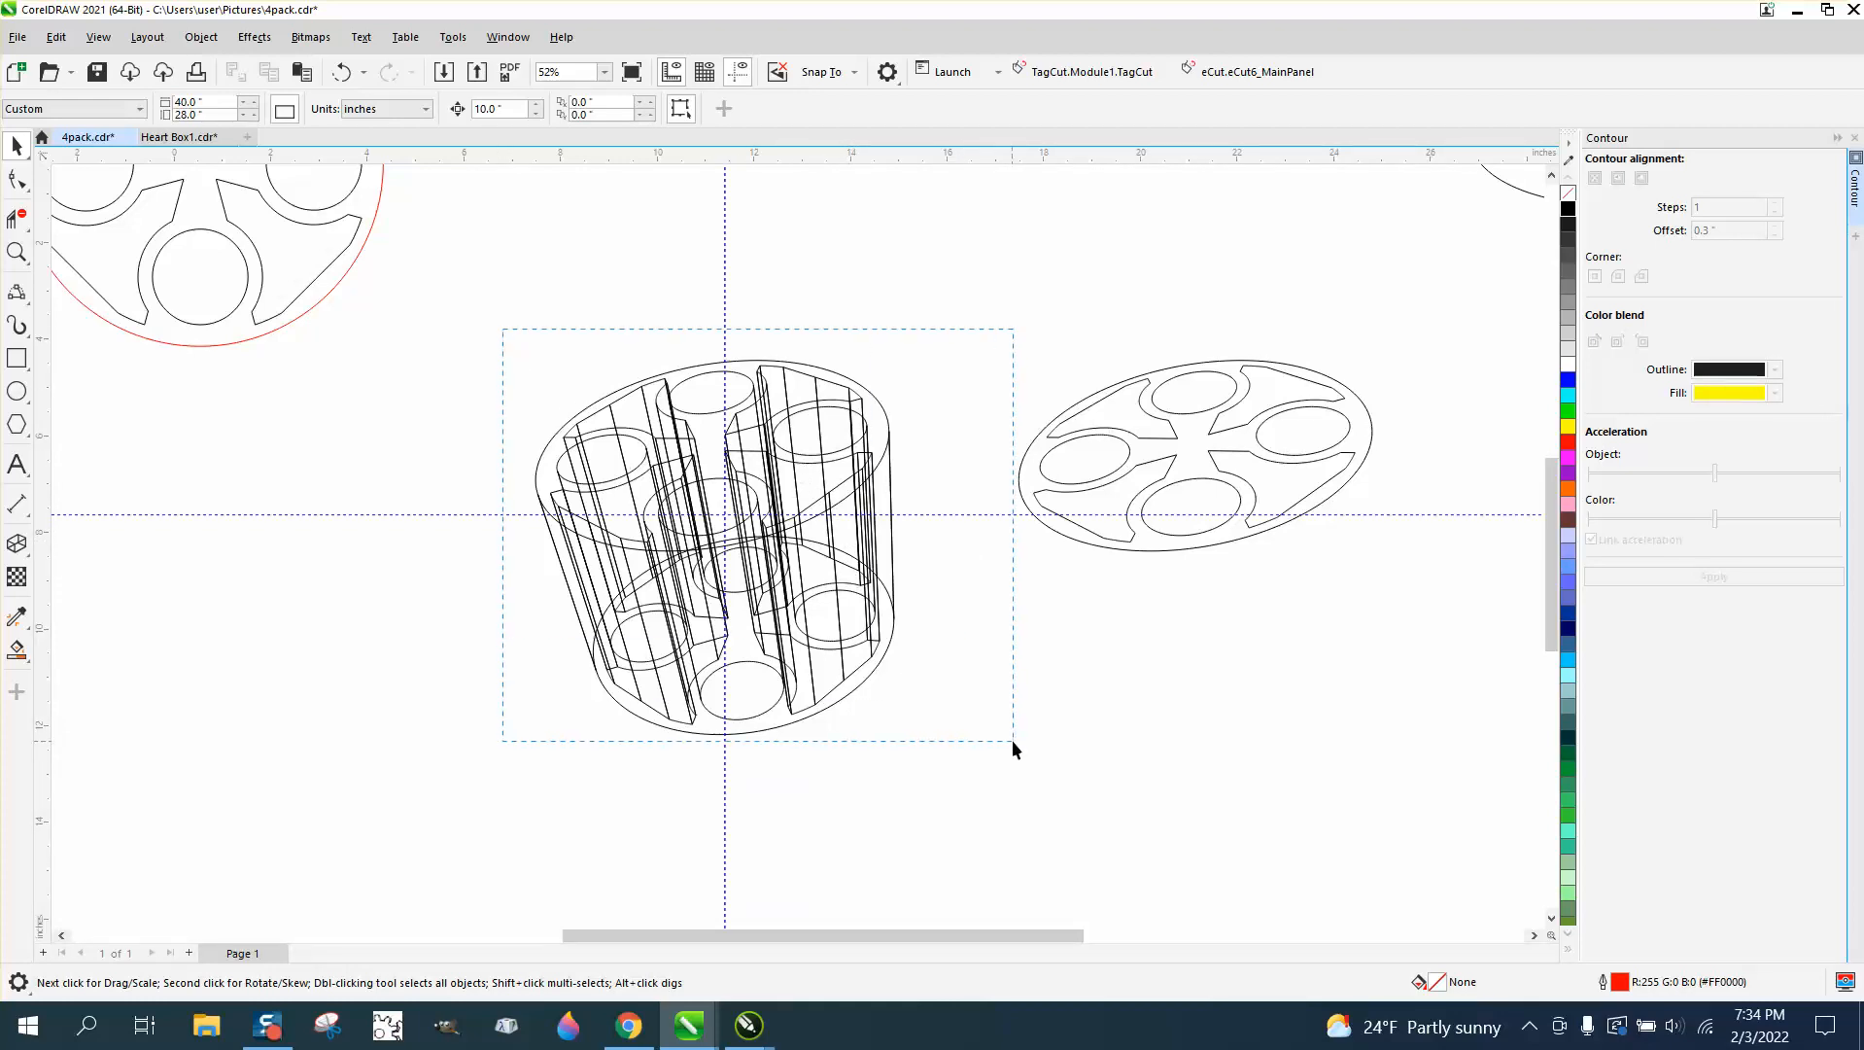
right_click(1567, 445)
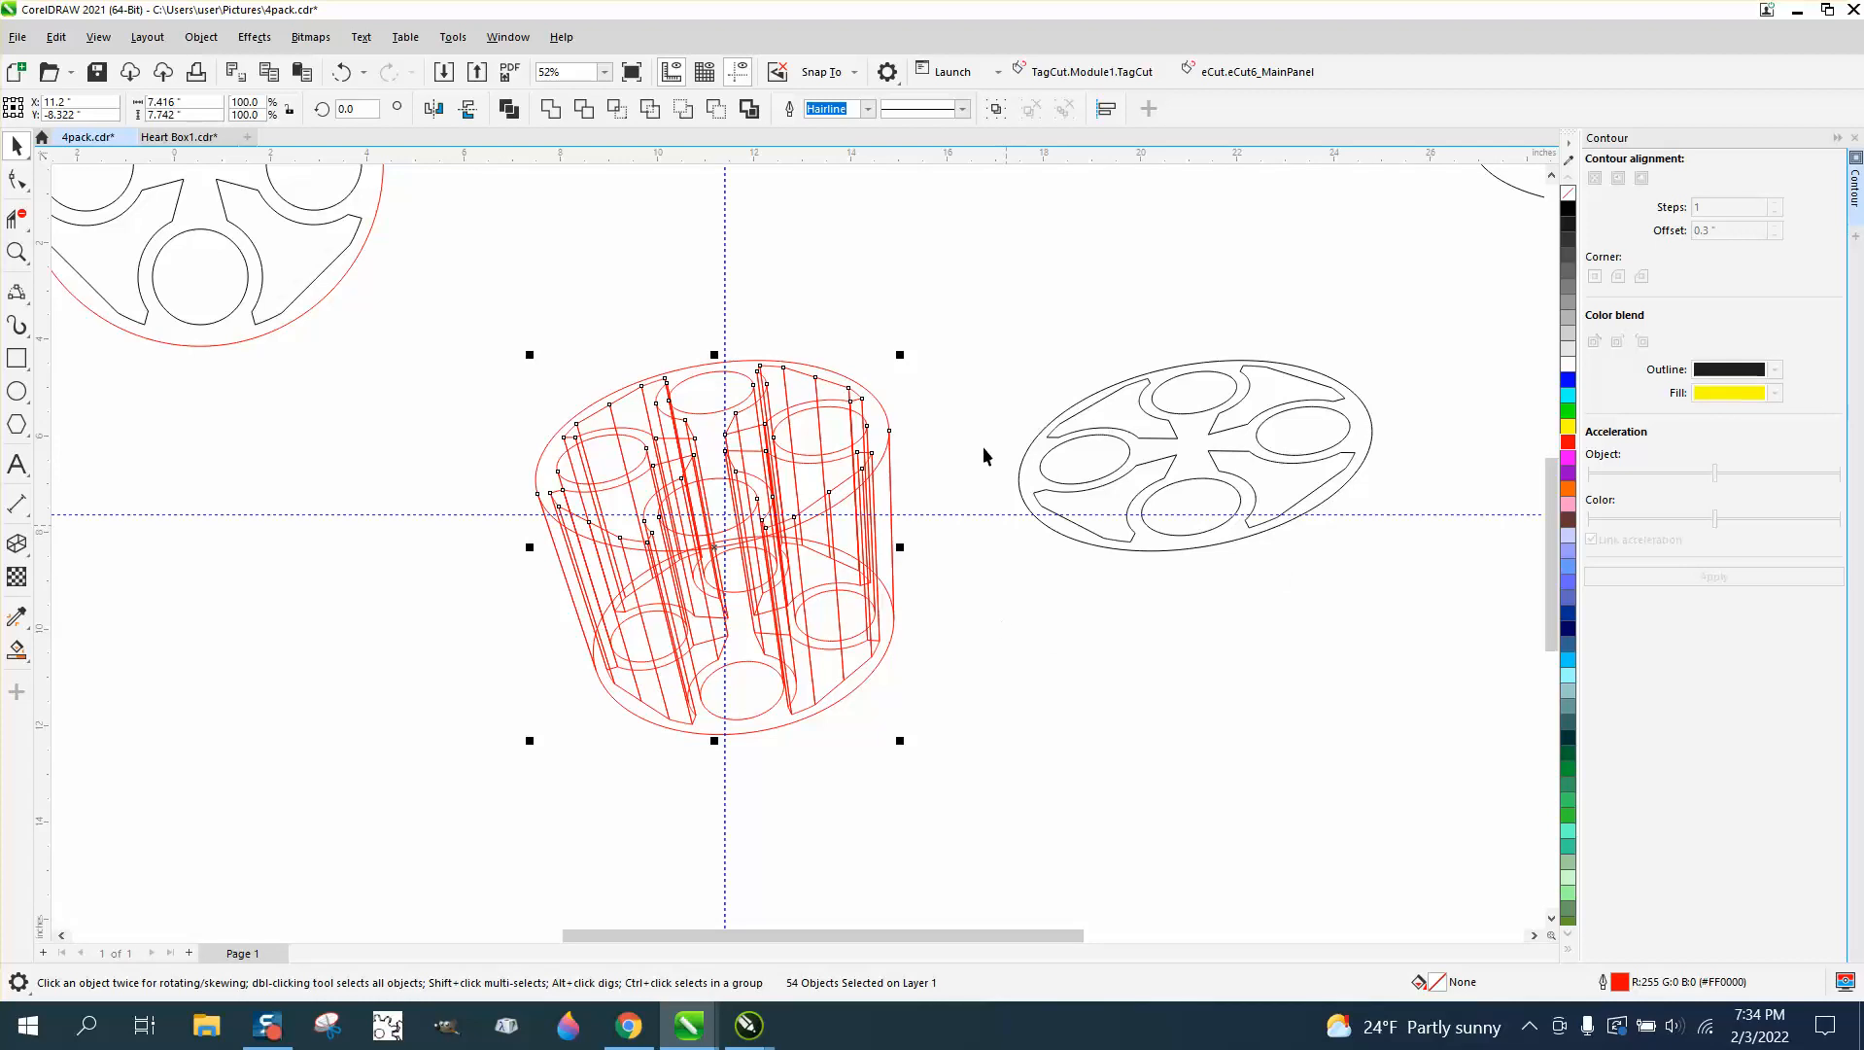
click(922, 342)
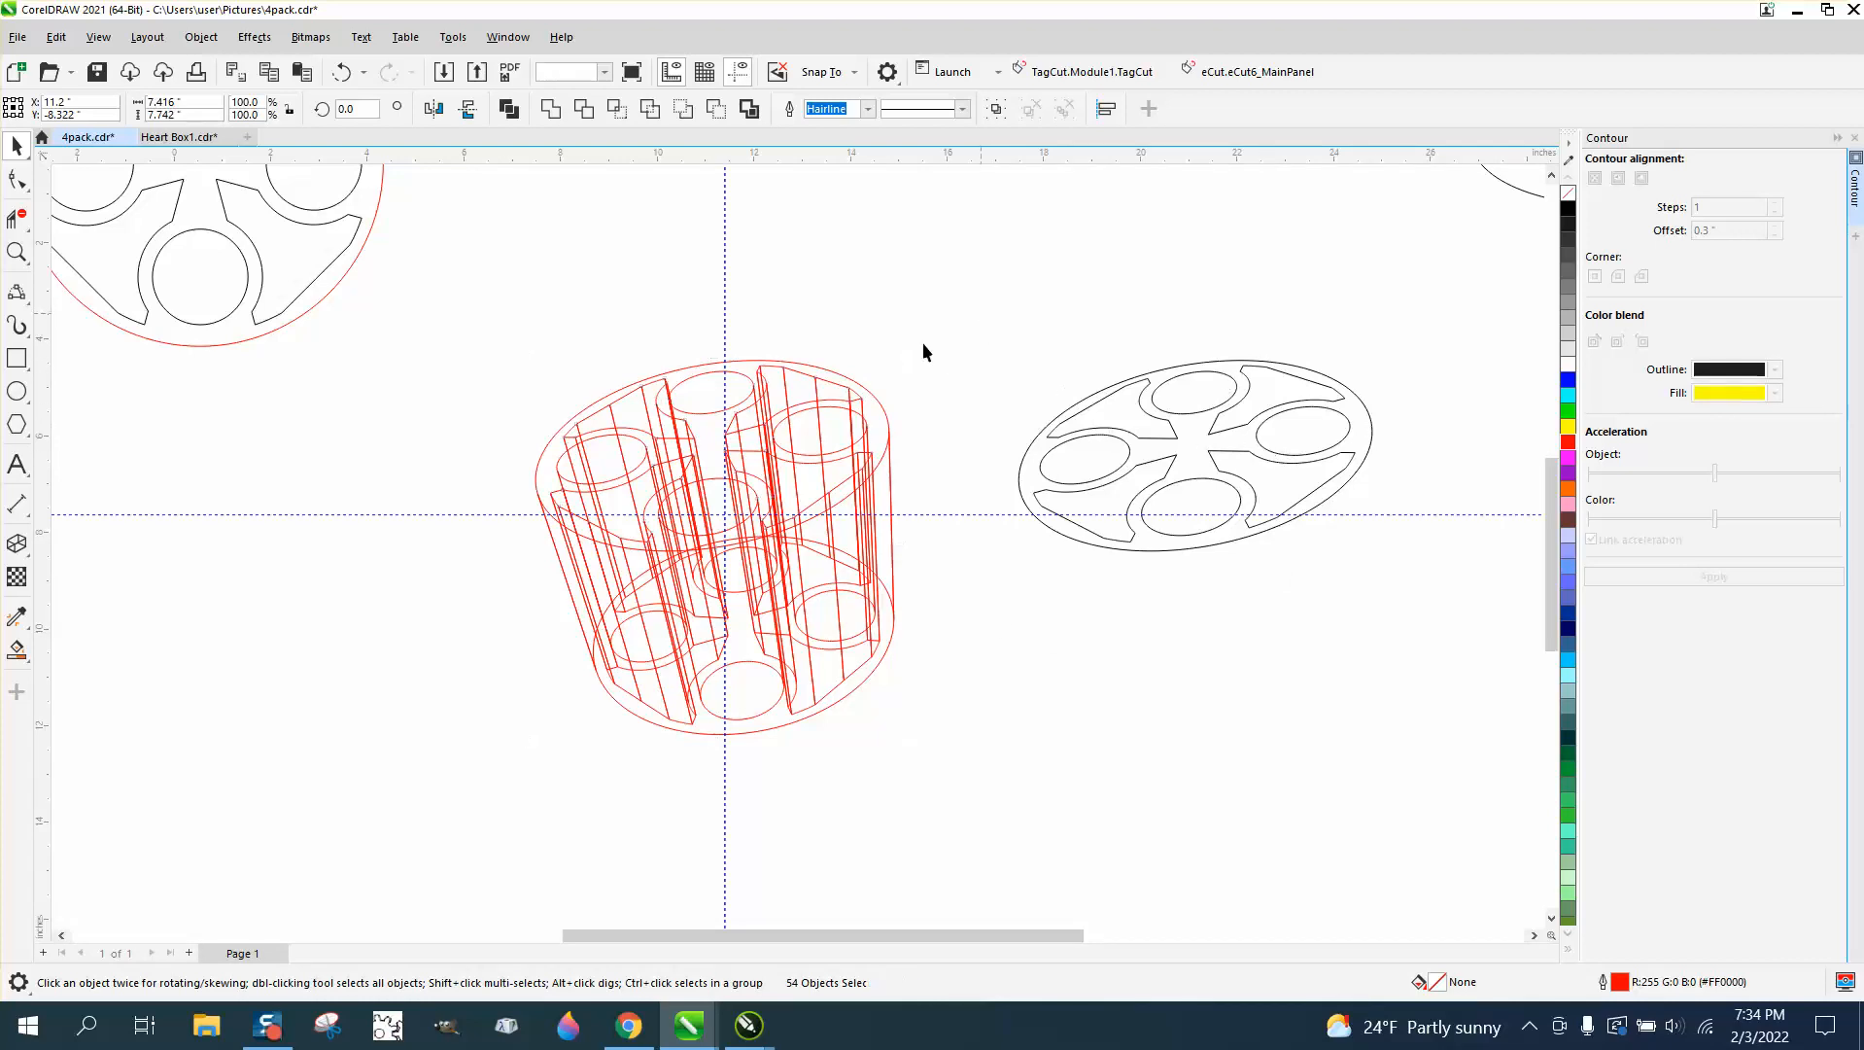
- Move the two wall curves of the rear round hole 10 inches right and 10 inches down, clear of the face
click(736, 370)
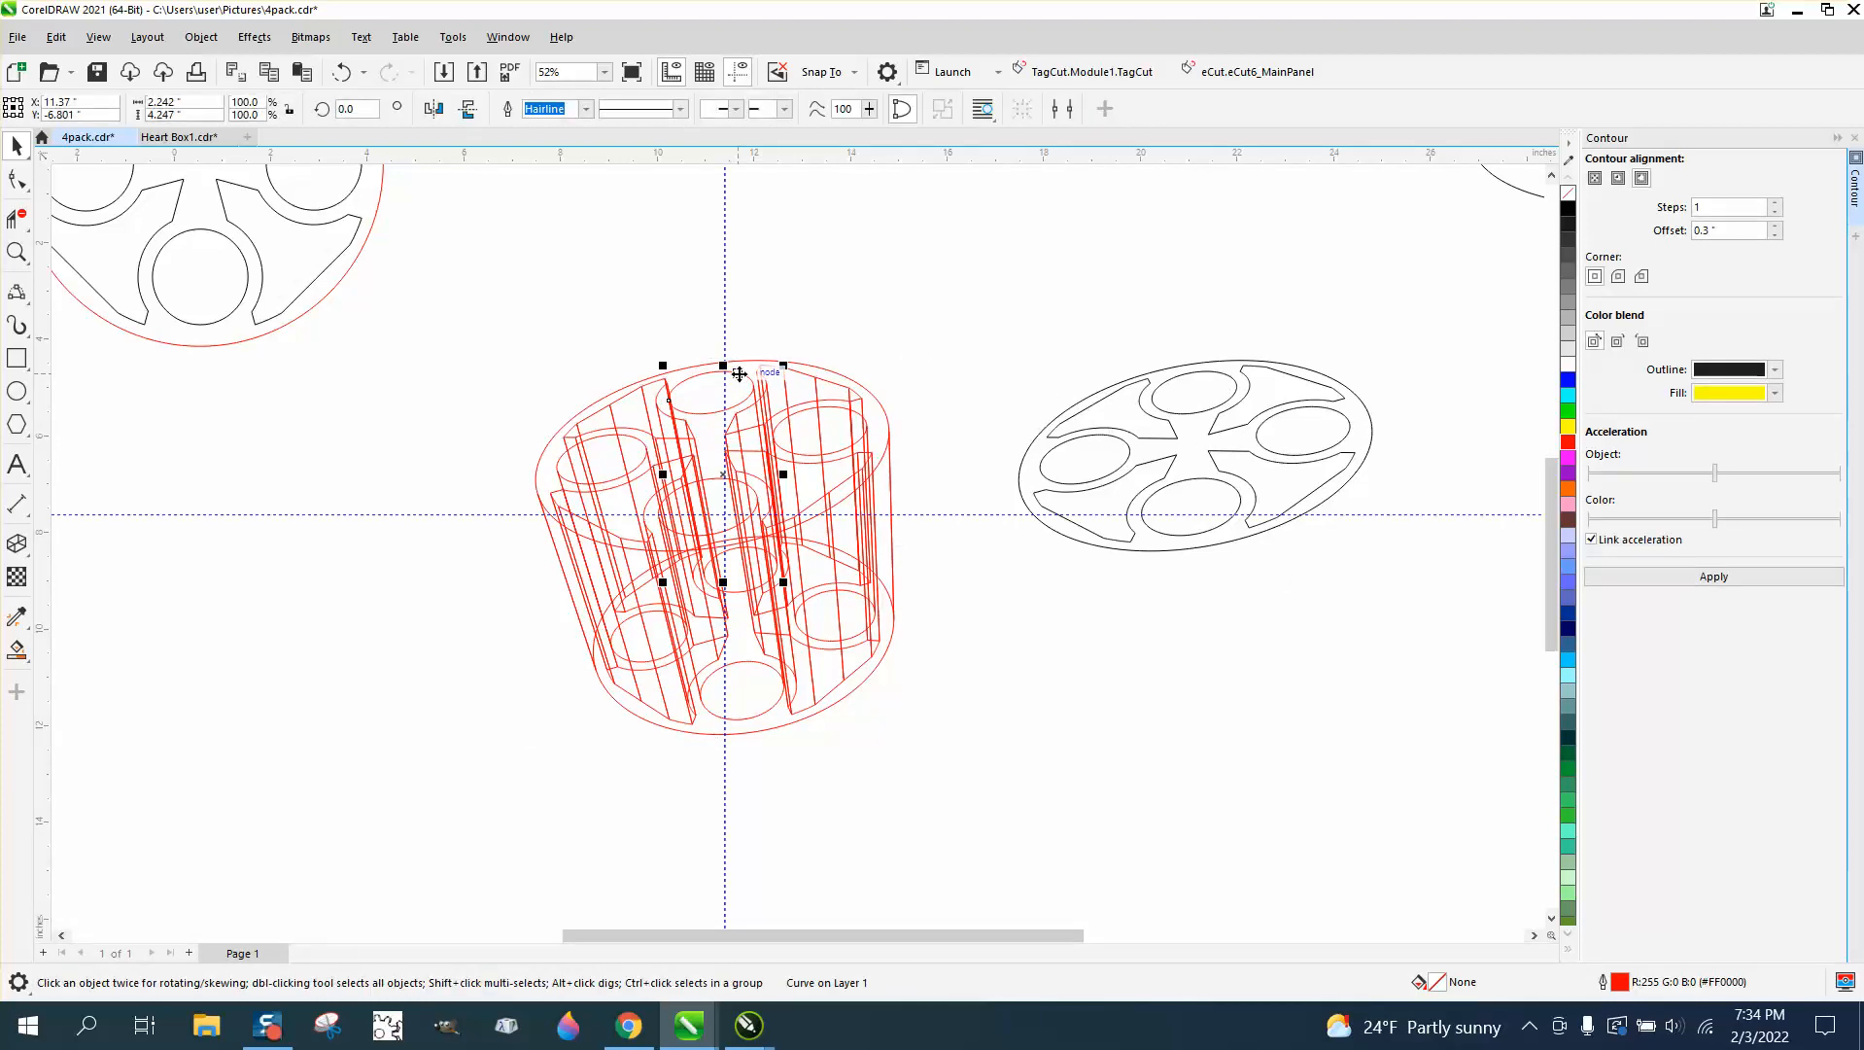
key(Right)
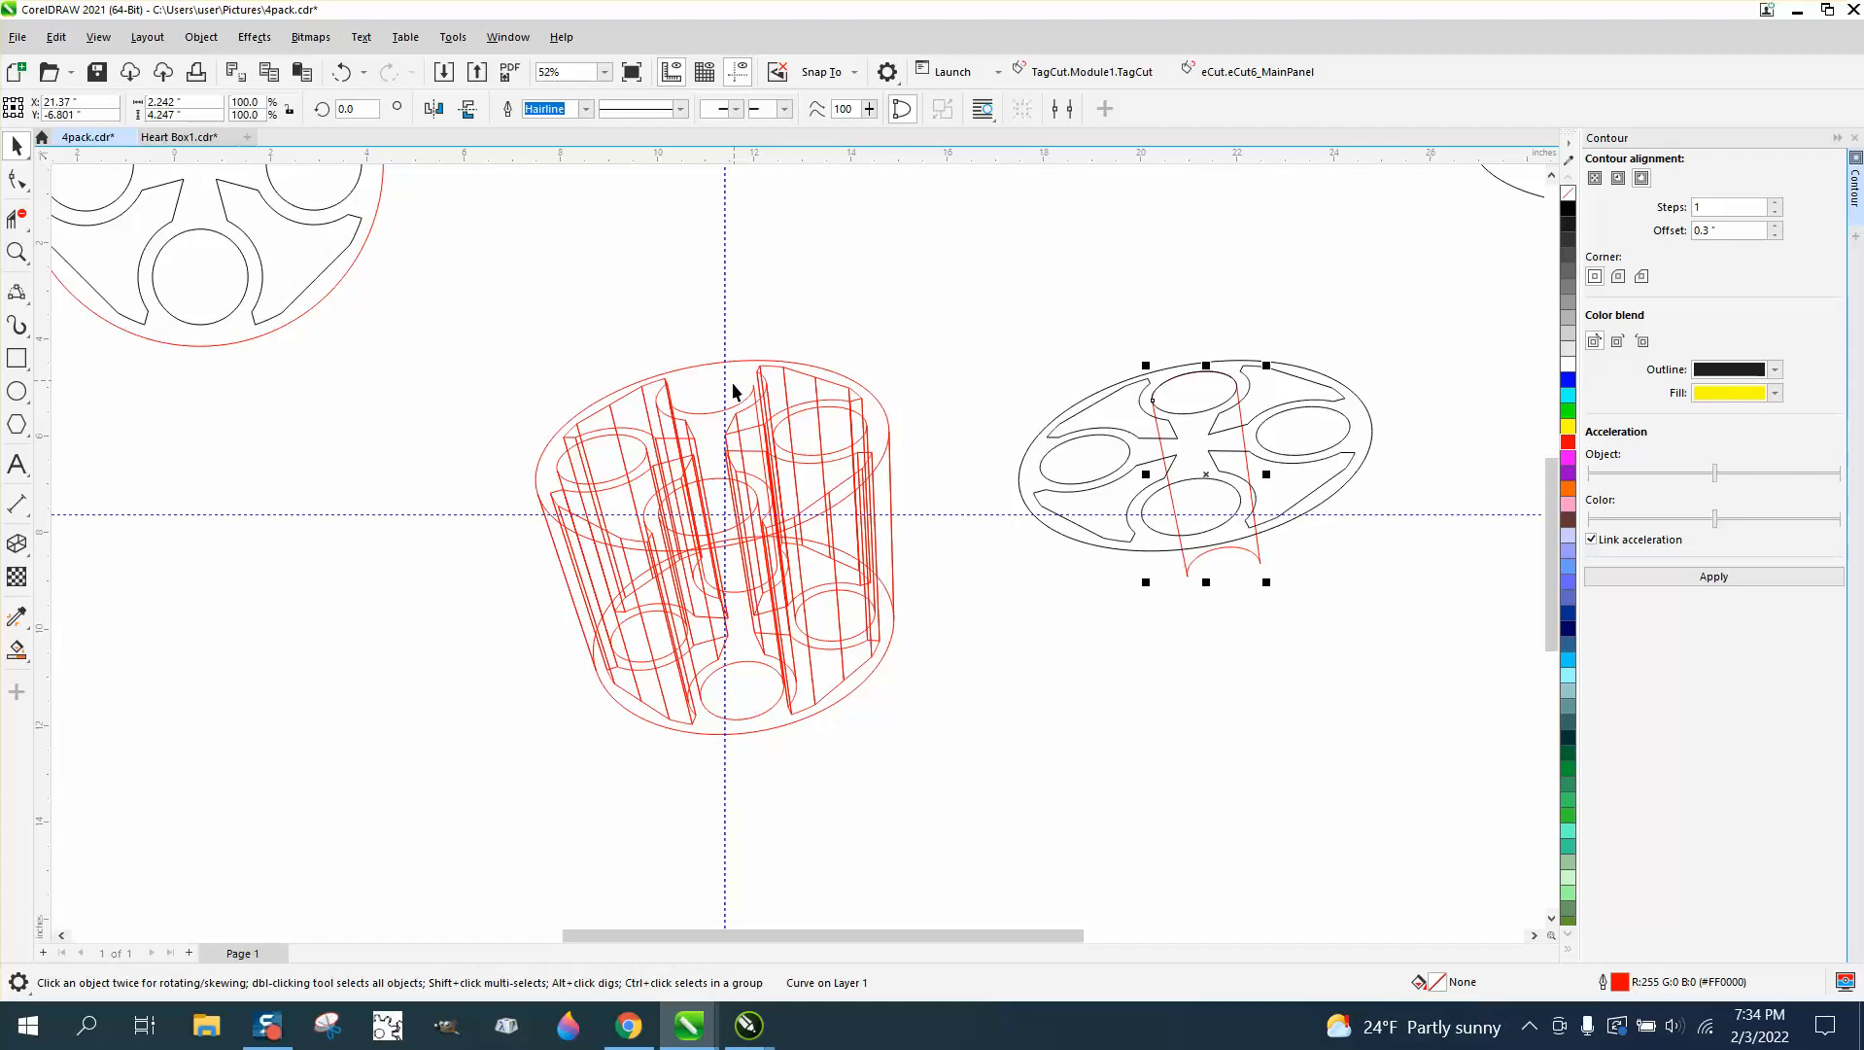
click(713, 414)
key(Right)
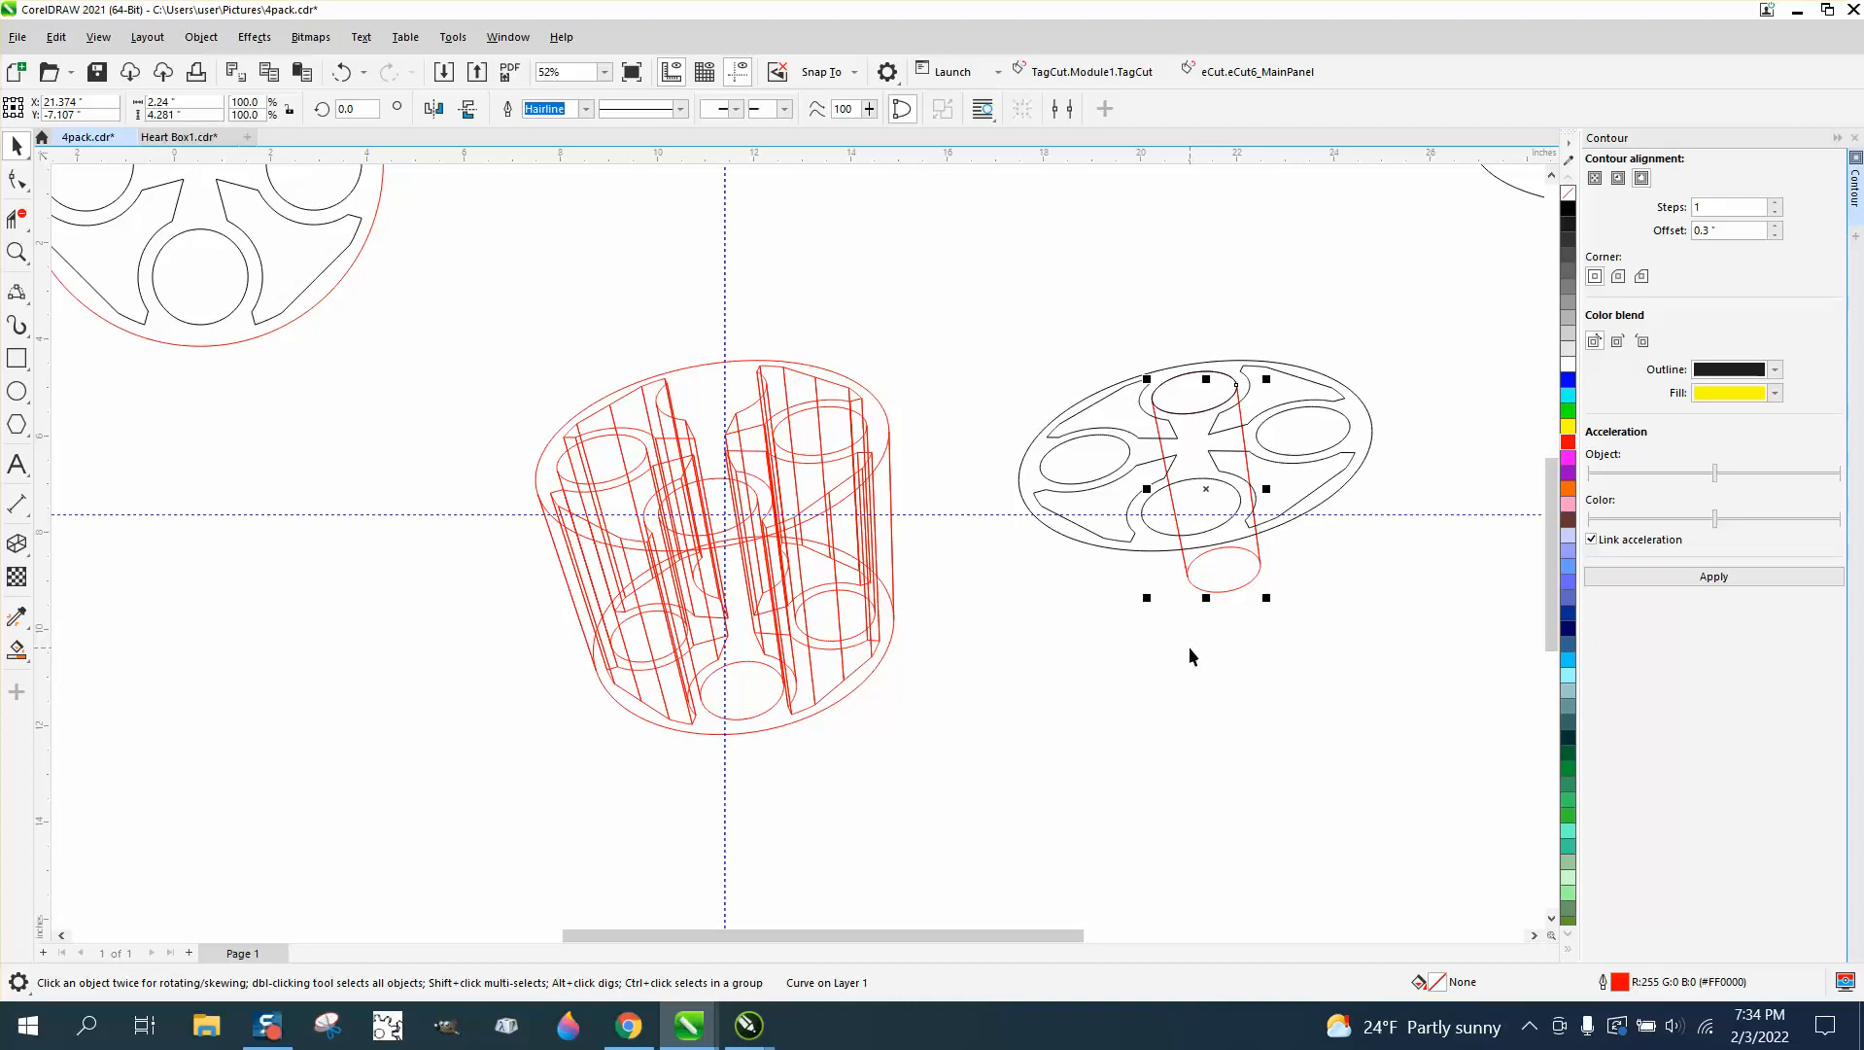
key(Down)
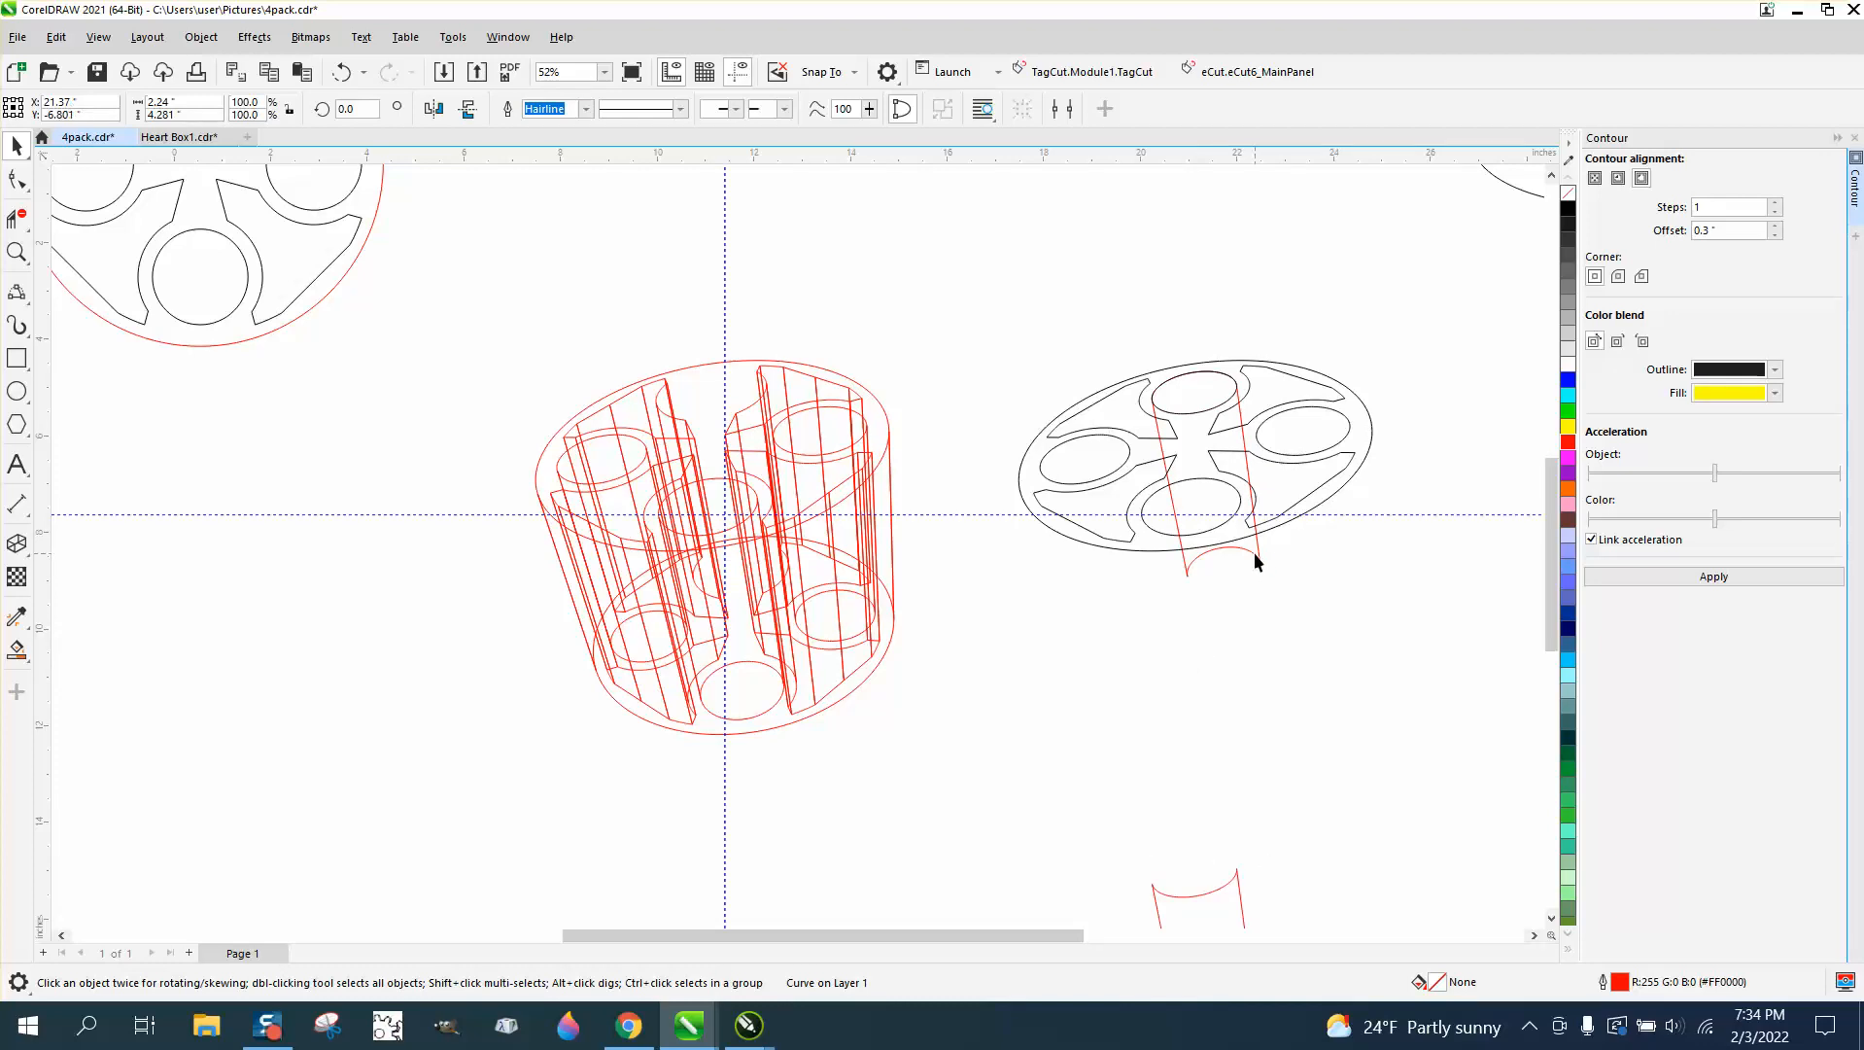
click(1256, 560)
key(Down)
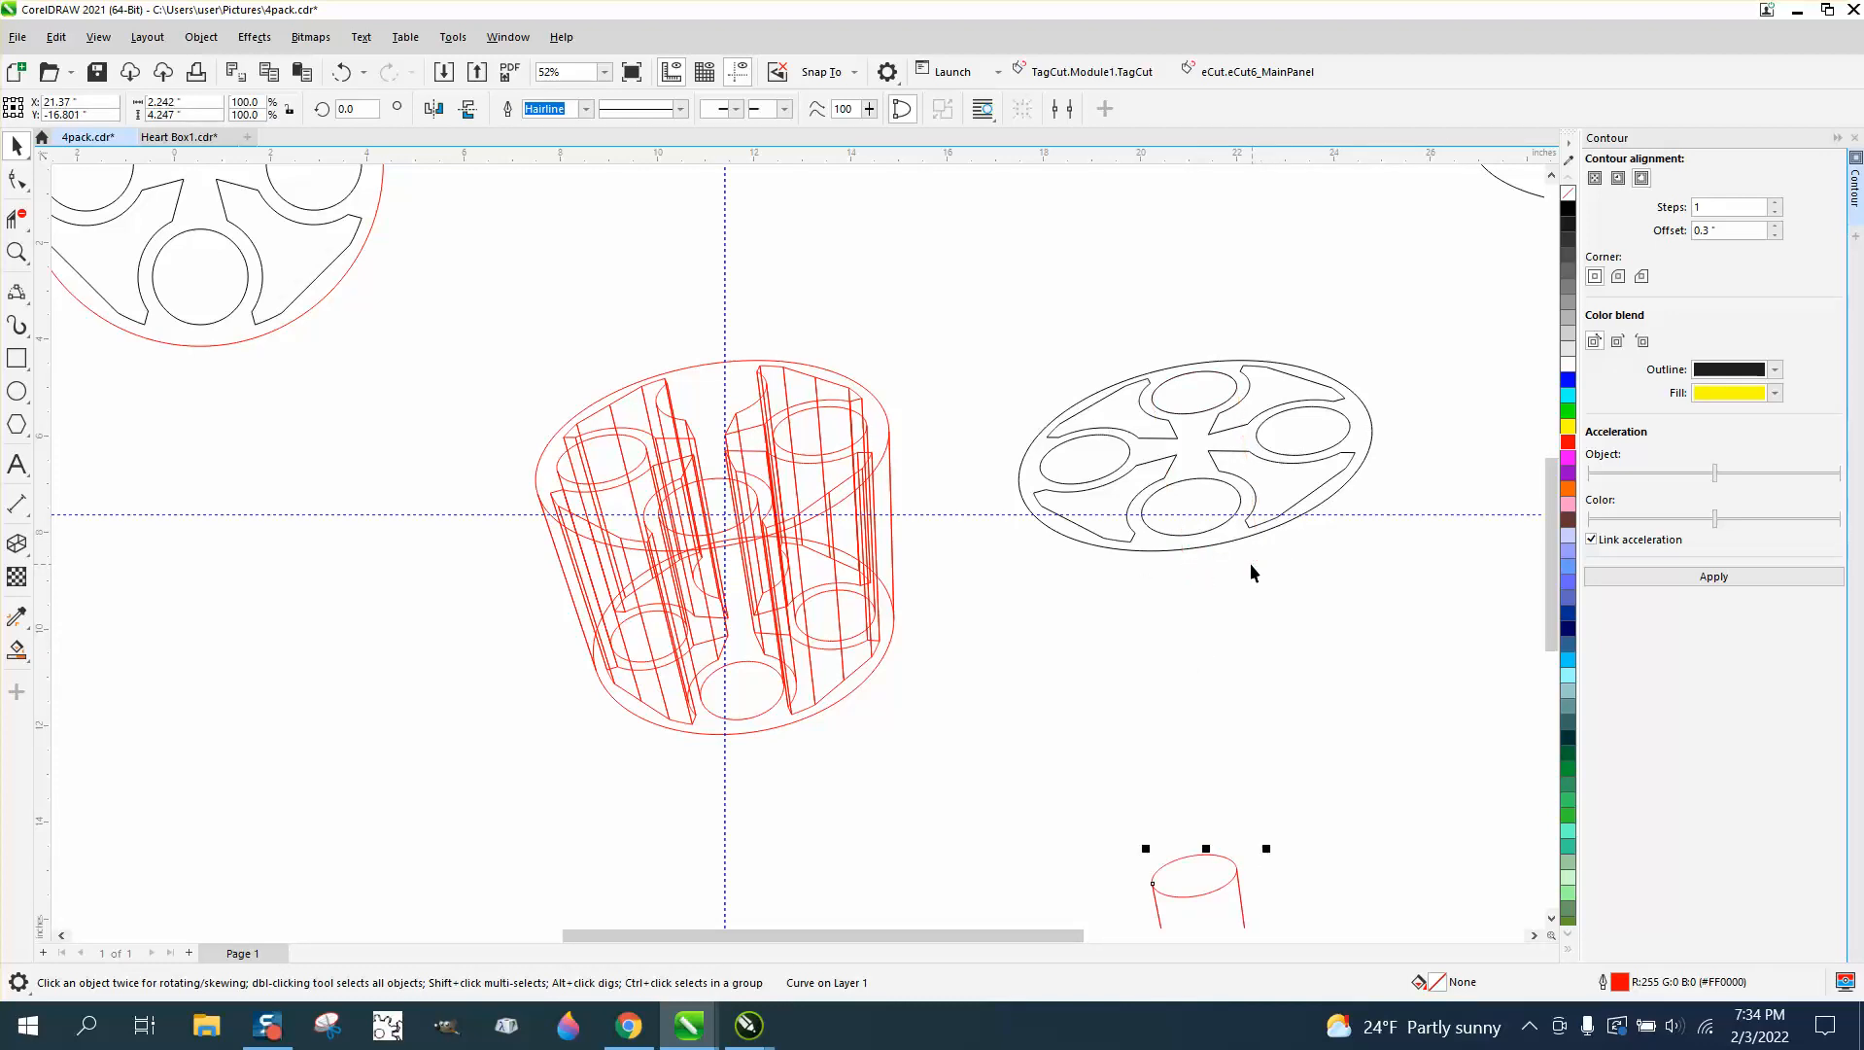
- Move the two wall curves of the right-hand round hole 10 inches right and 10 inches down, clear of the face
click(830, 452)
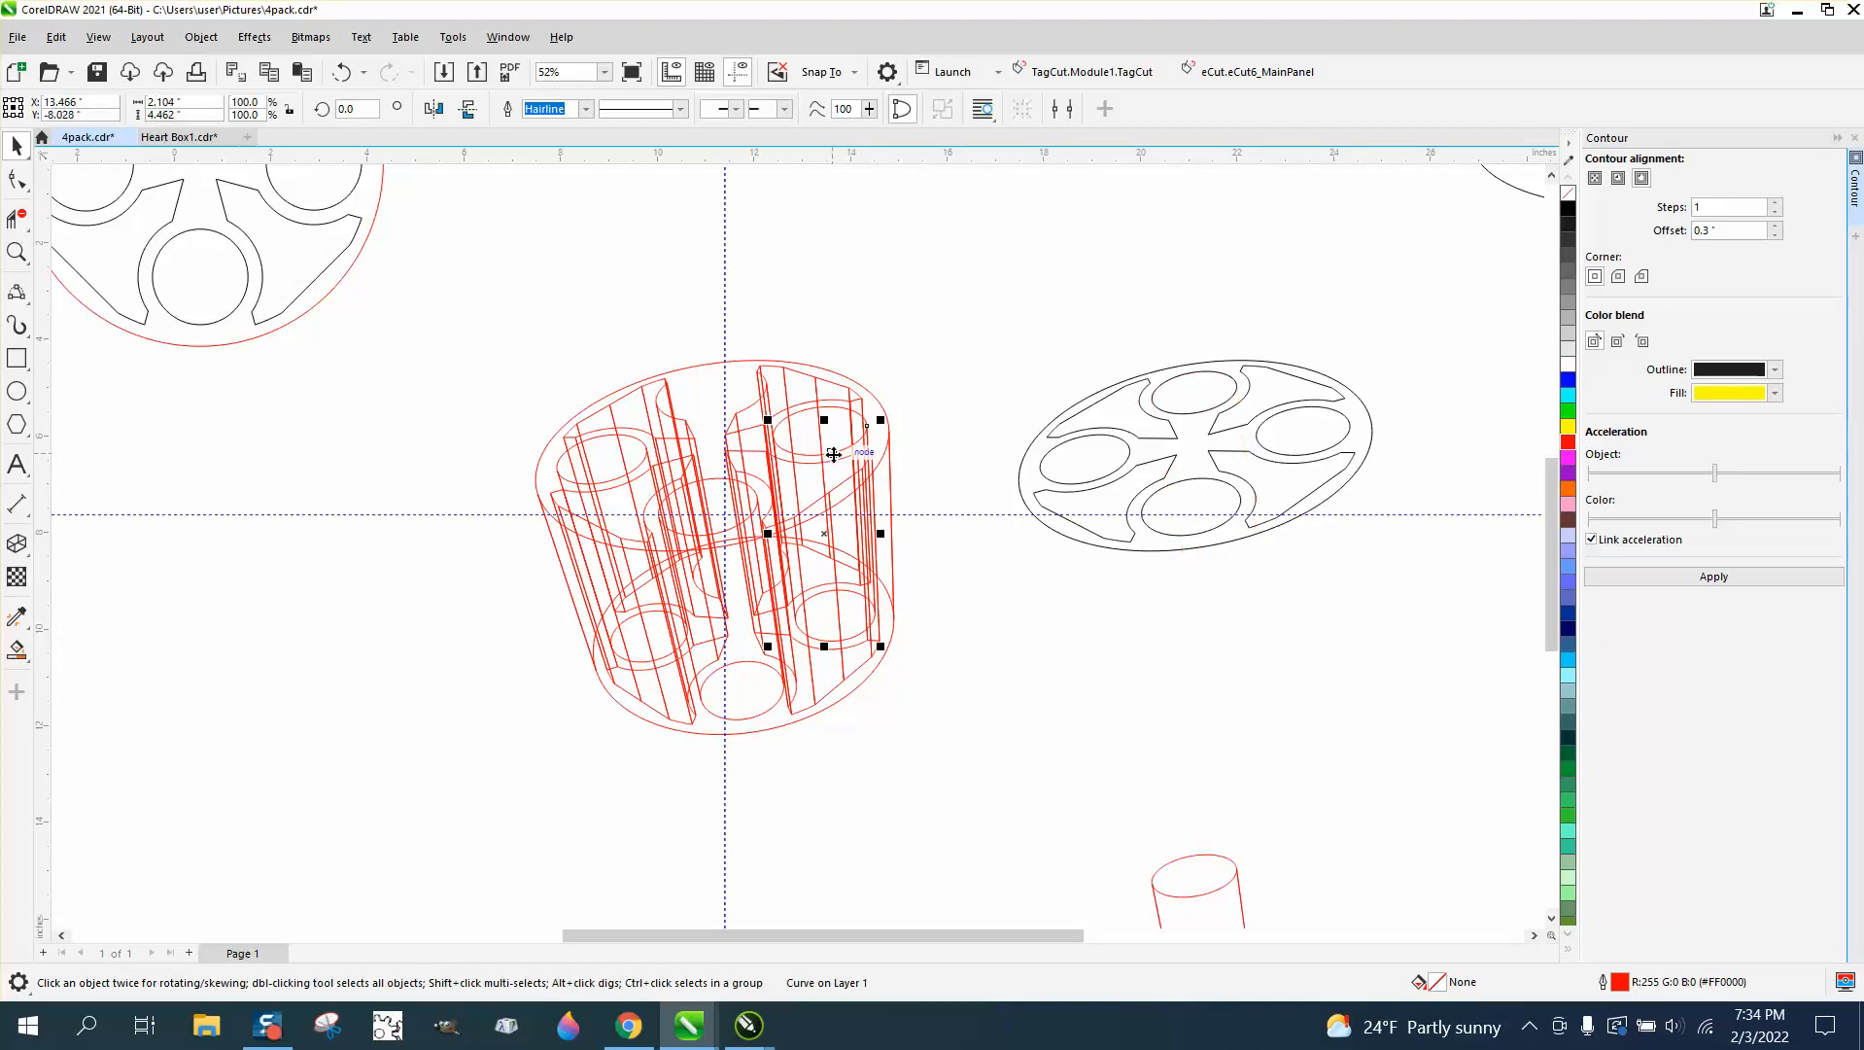
key(Right)
click(838, 419)
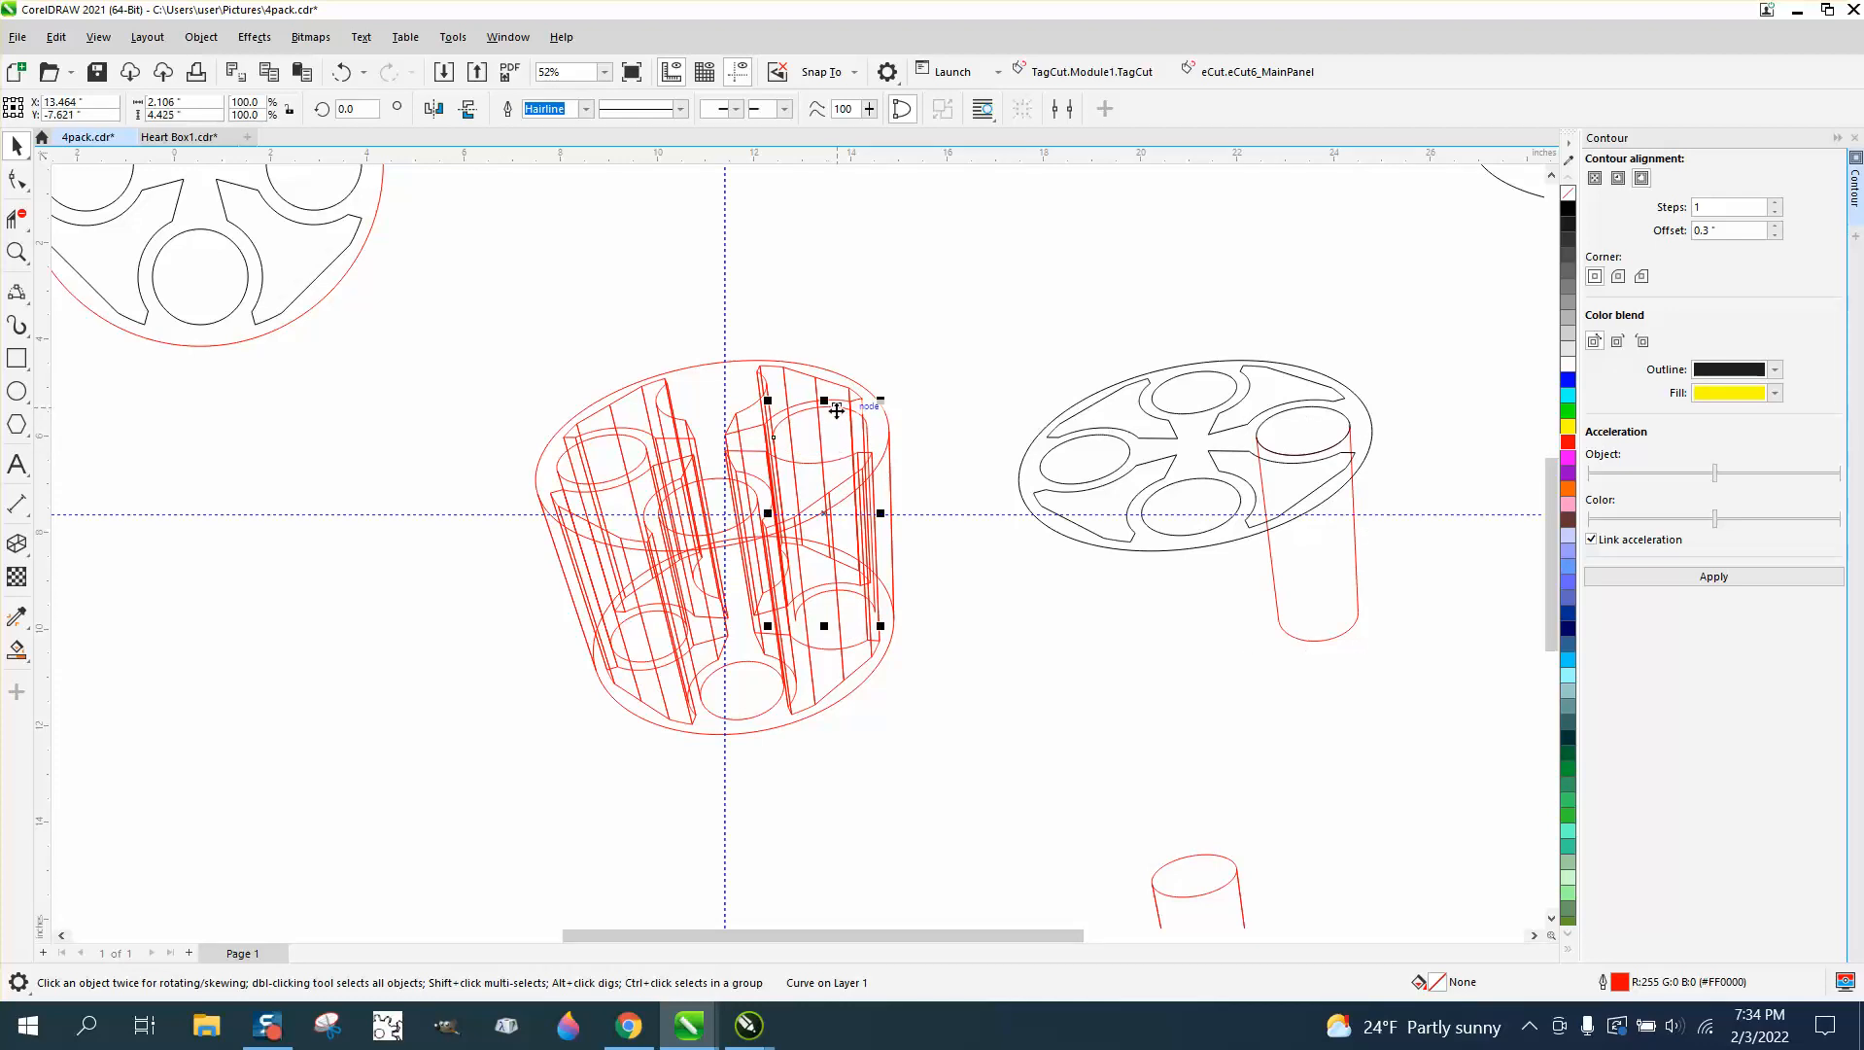
key(Right)
key(Down)
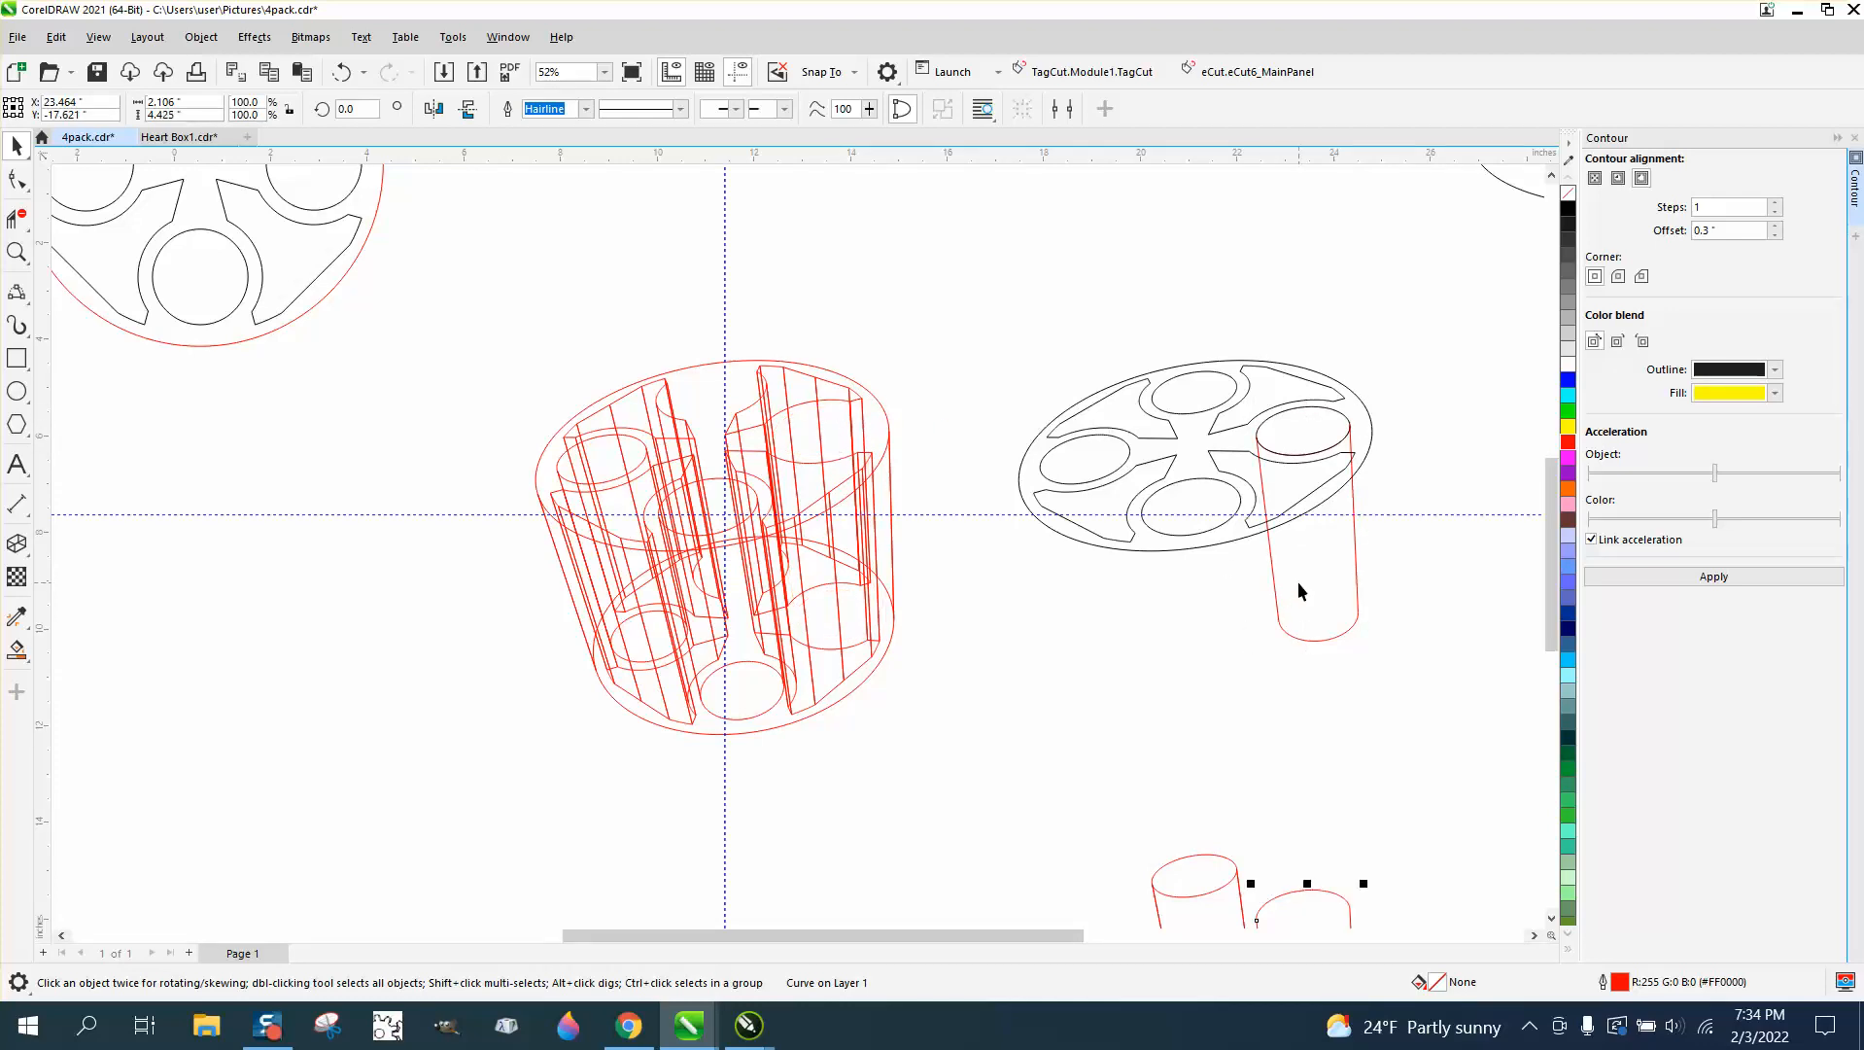
click(1352, 583)
key(Down)
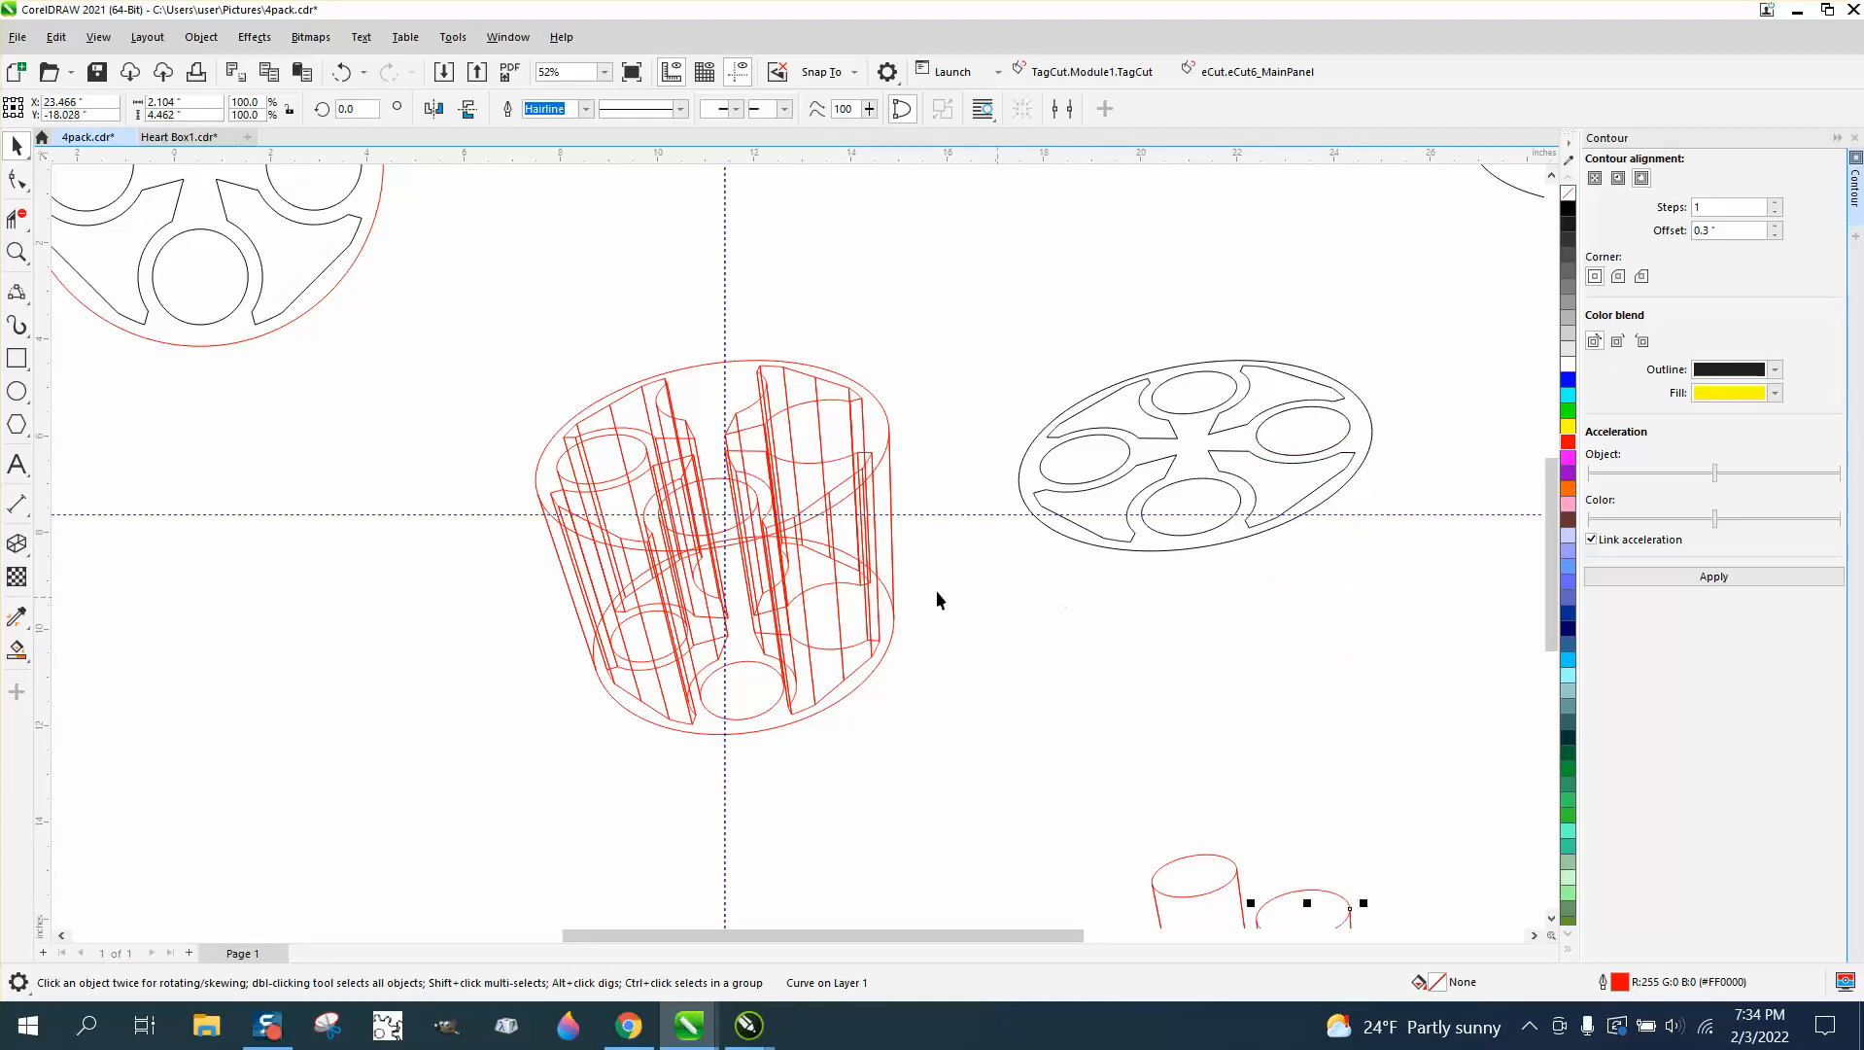
- Move the two wall curves of the left-hand round hole 10 inches down and 10 inches right, beside the other separated cylinders
click(618, 484)
key(Down)
click(596, 434)
key(Down)
scroll(640, 475, down, 2)
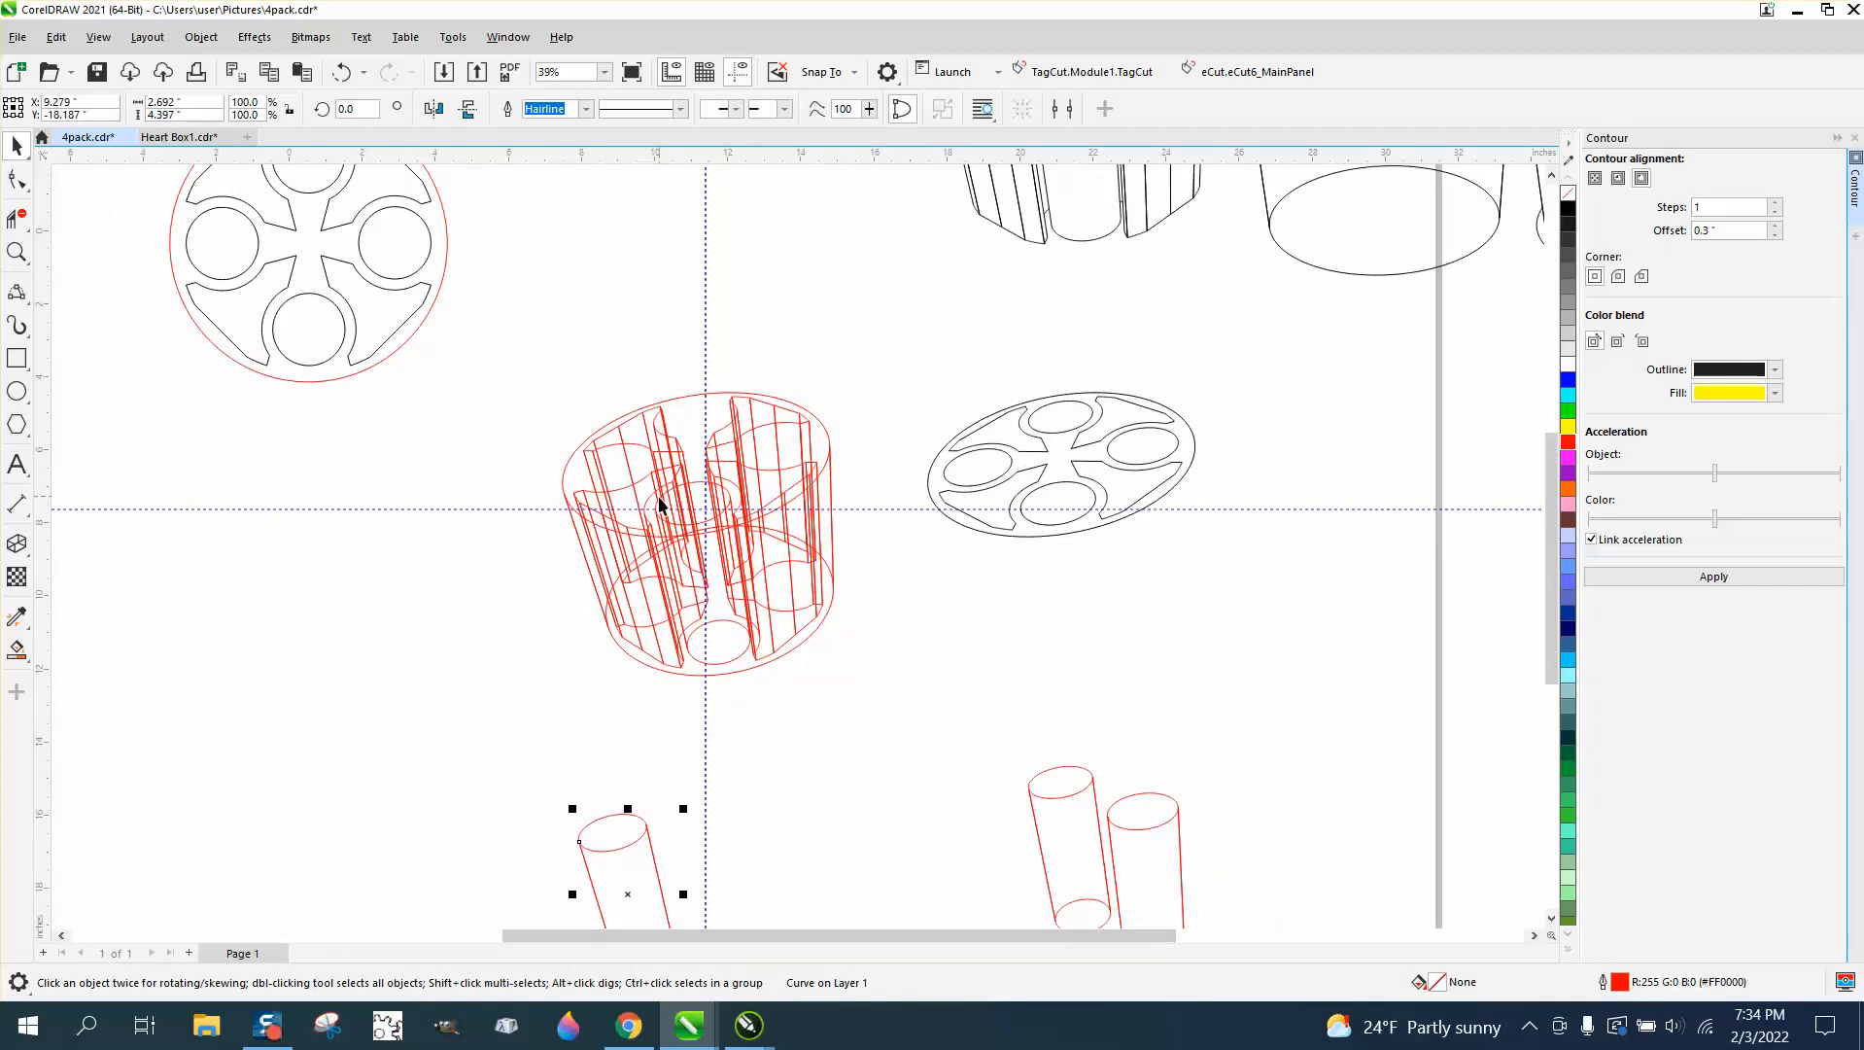
drag(554, 745, 575, 805)
drag(743, 903, 748, 890)
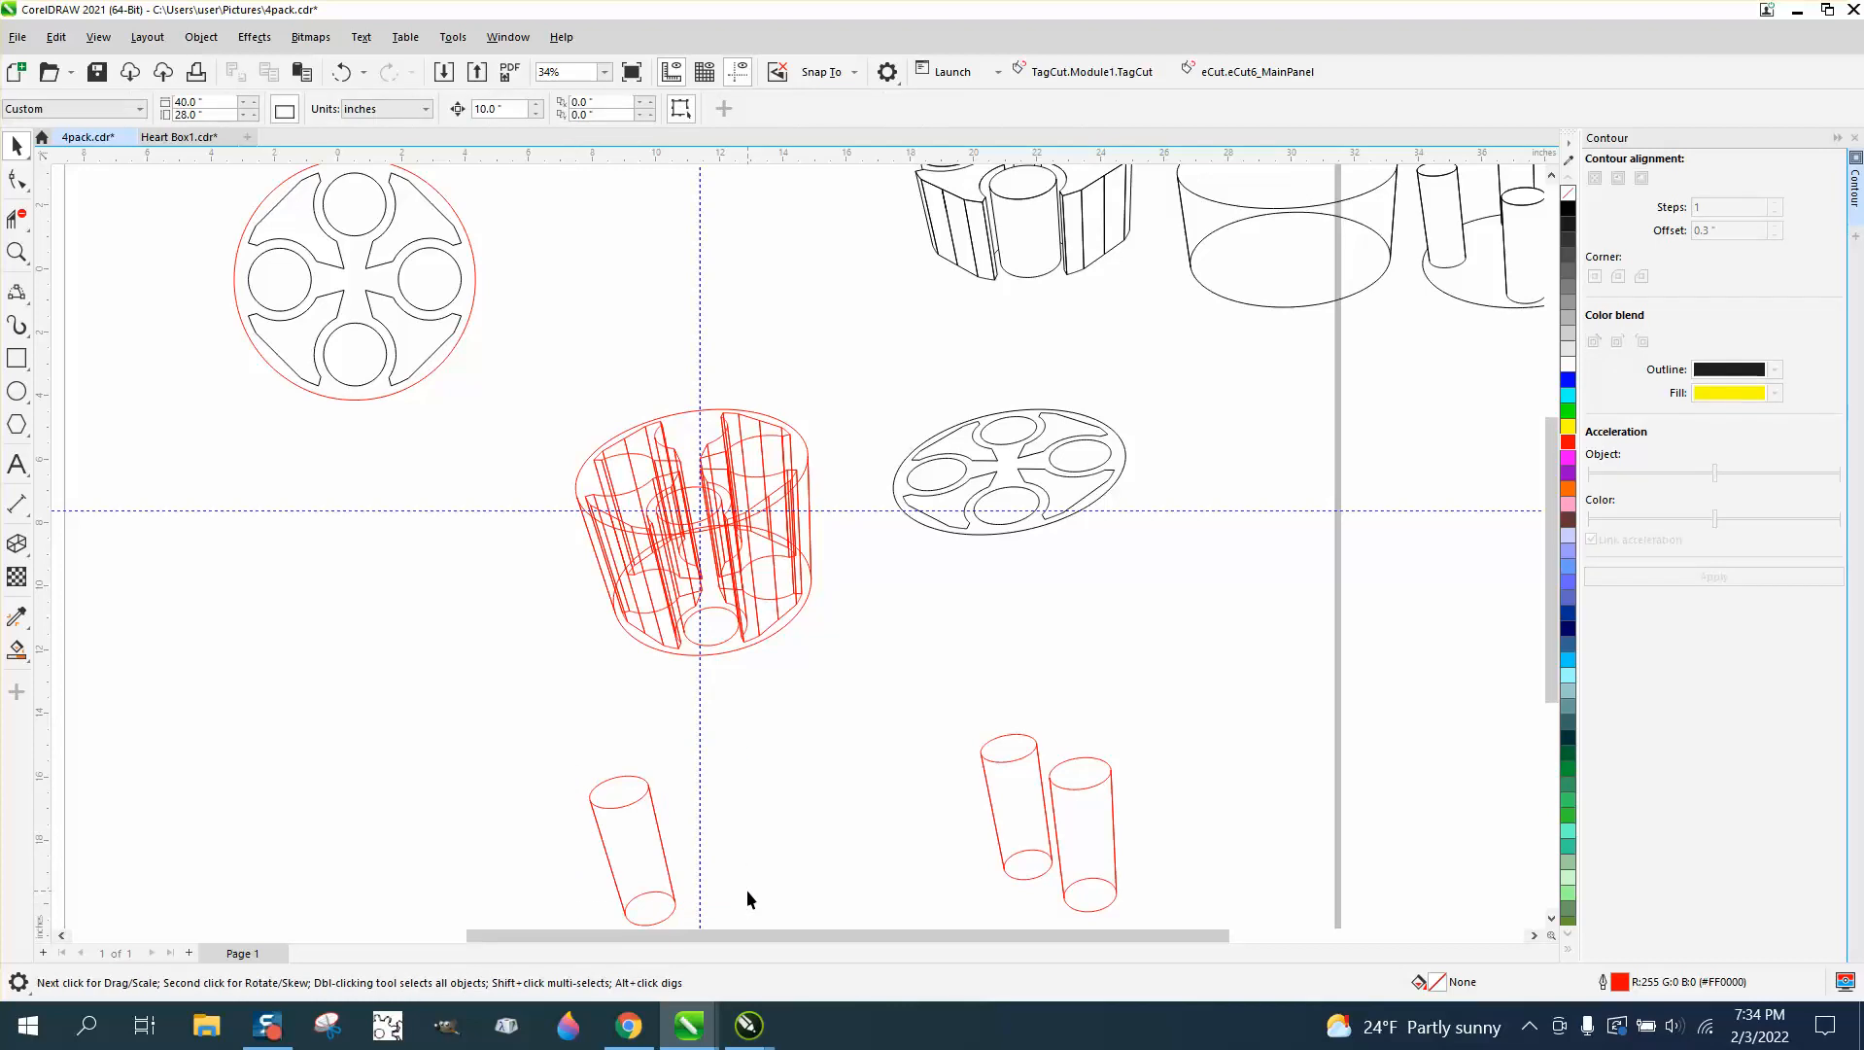
drag(565, 758, 759, 890)
key(shift+Right)
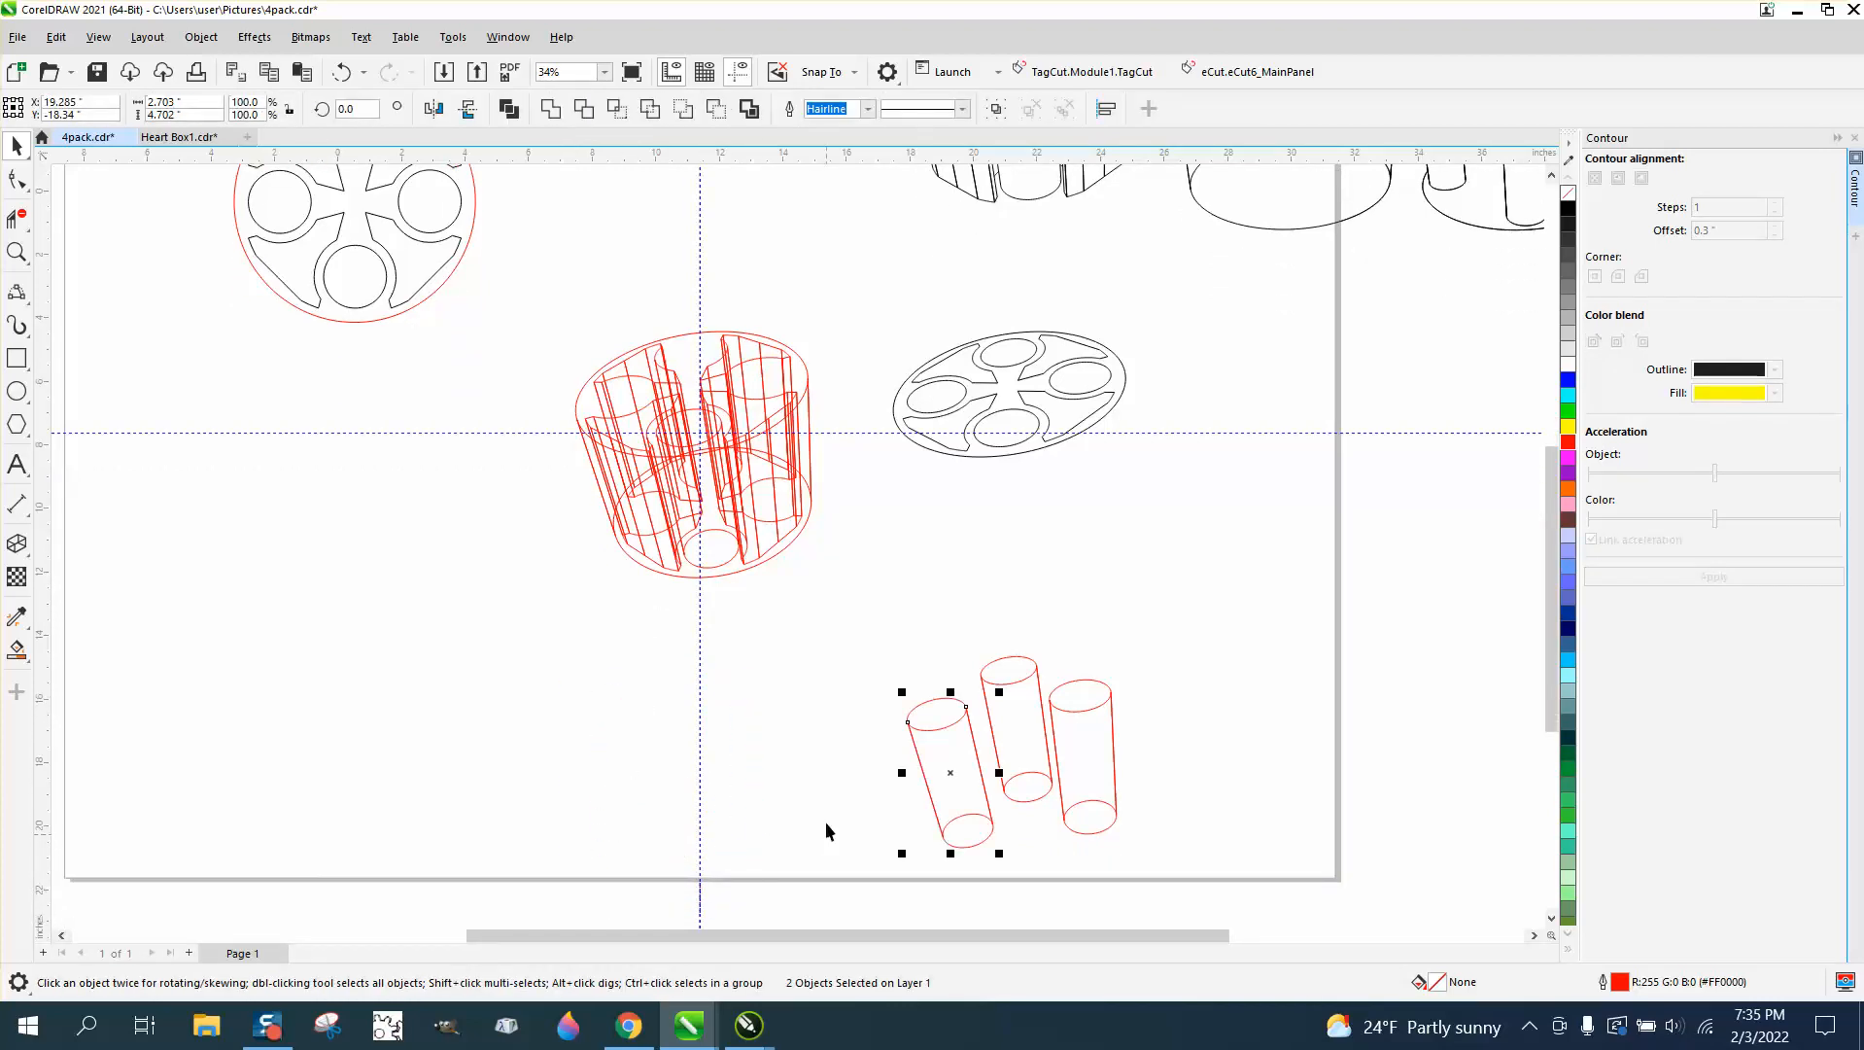
- Move the two wall curves of the front round hole 10 inches right so they sit under the separated face
click(711, 574)
key(shift+Right)
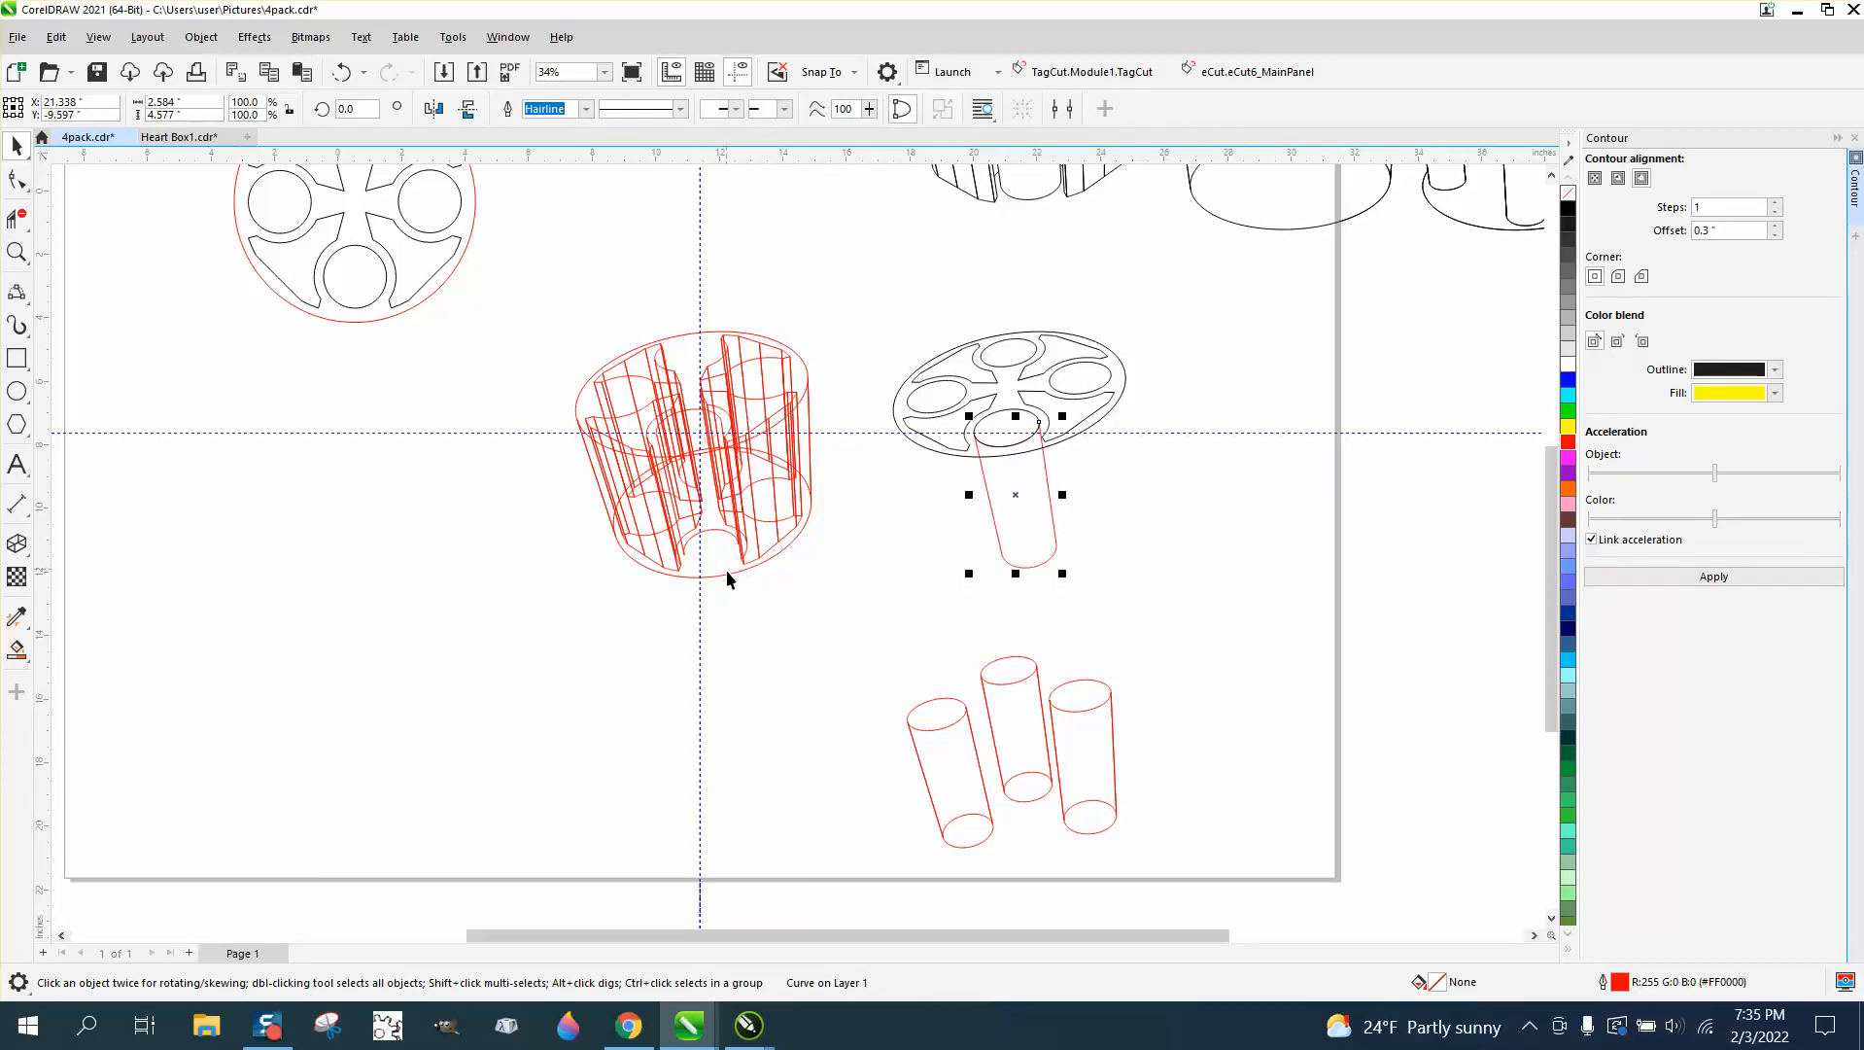
click(709, 536)
key(shift+Right)
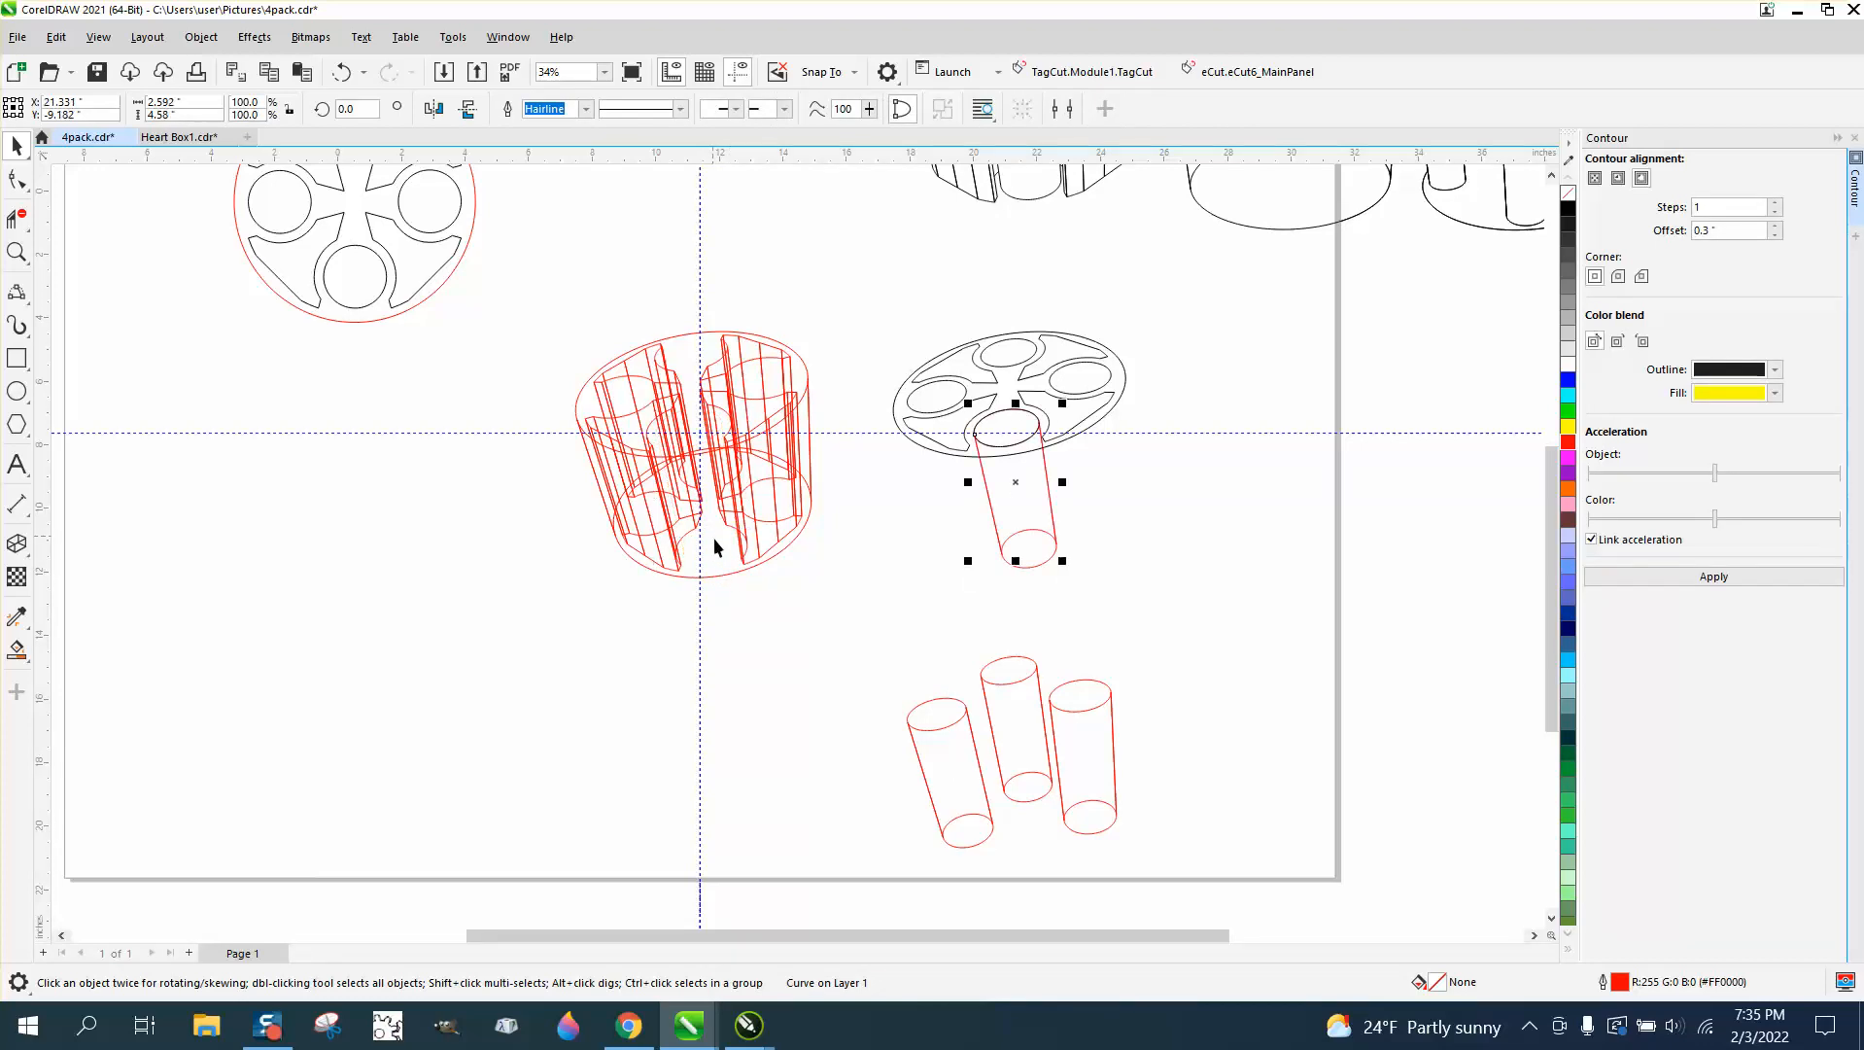
click(993, 617)
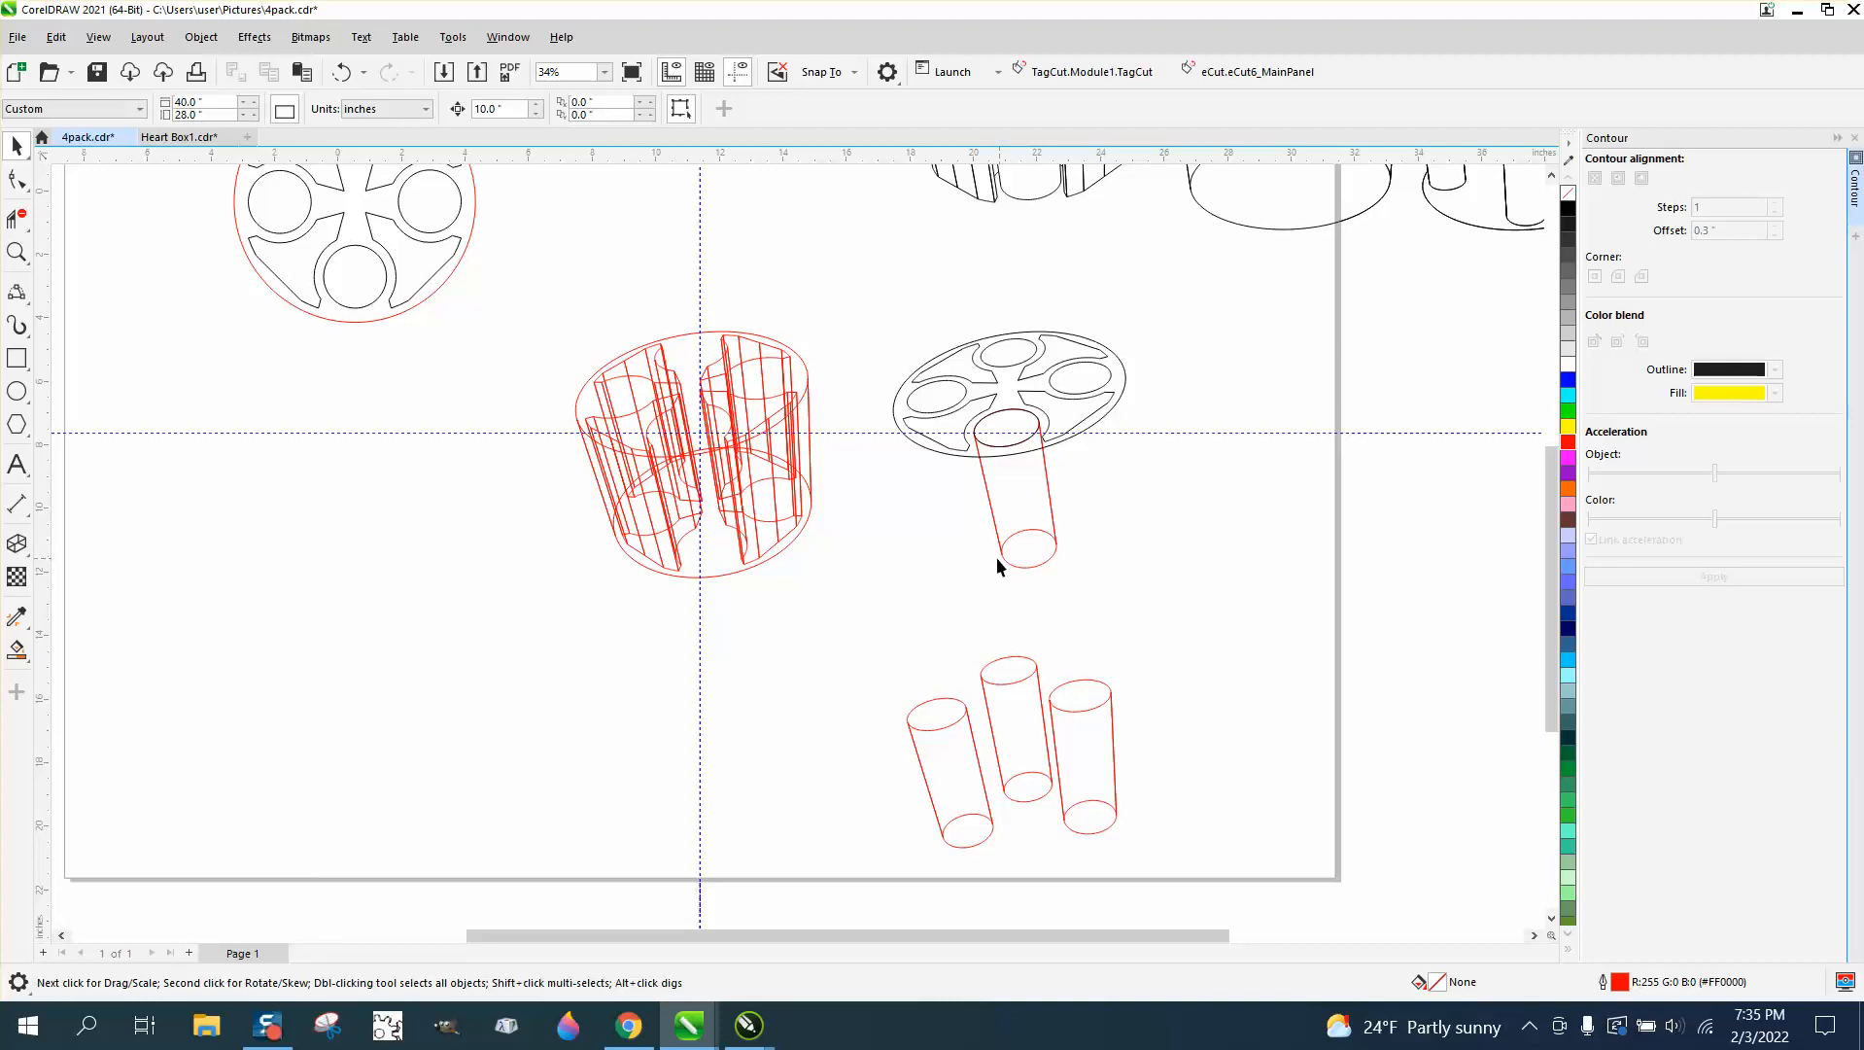
- Trim away the hidden rear arc at the bottom of the front hole's cylinder with virtual segment delete
click(17, 253)
drag(862, 341, 1281, 622)
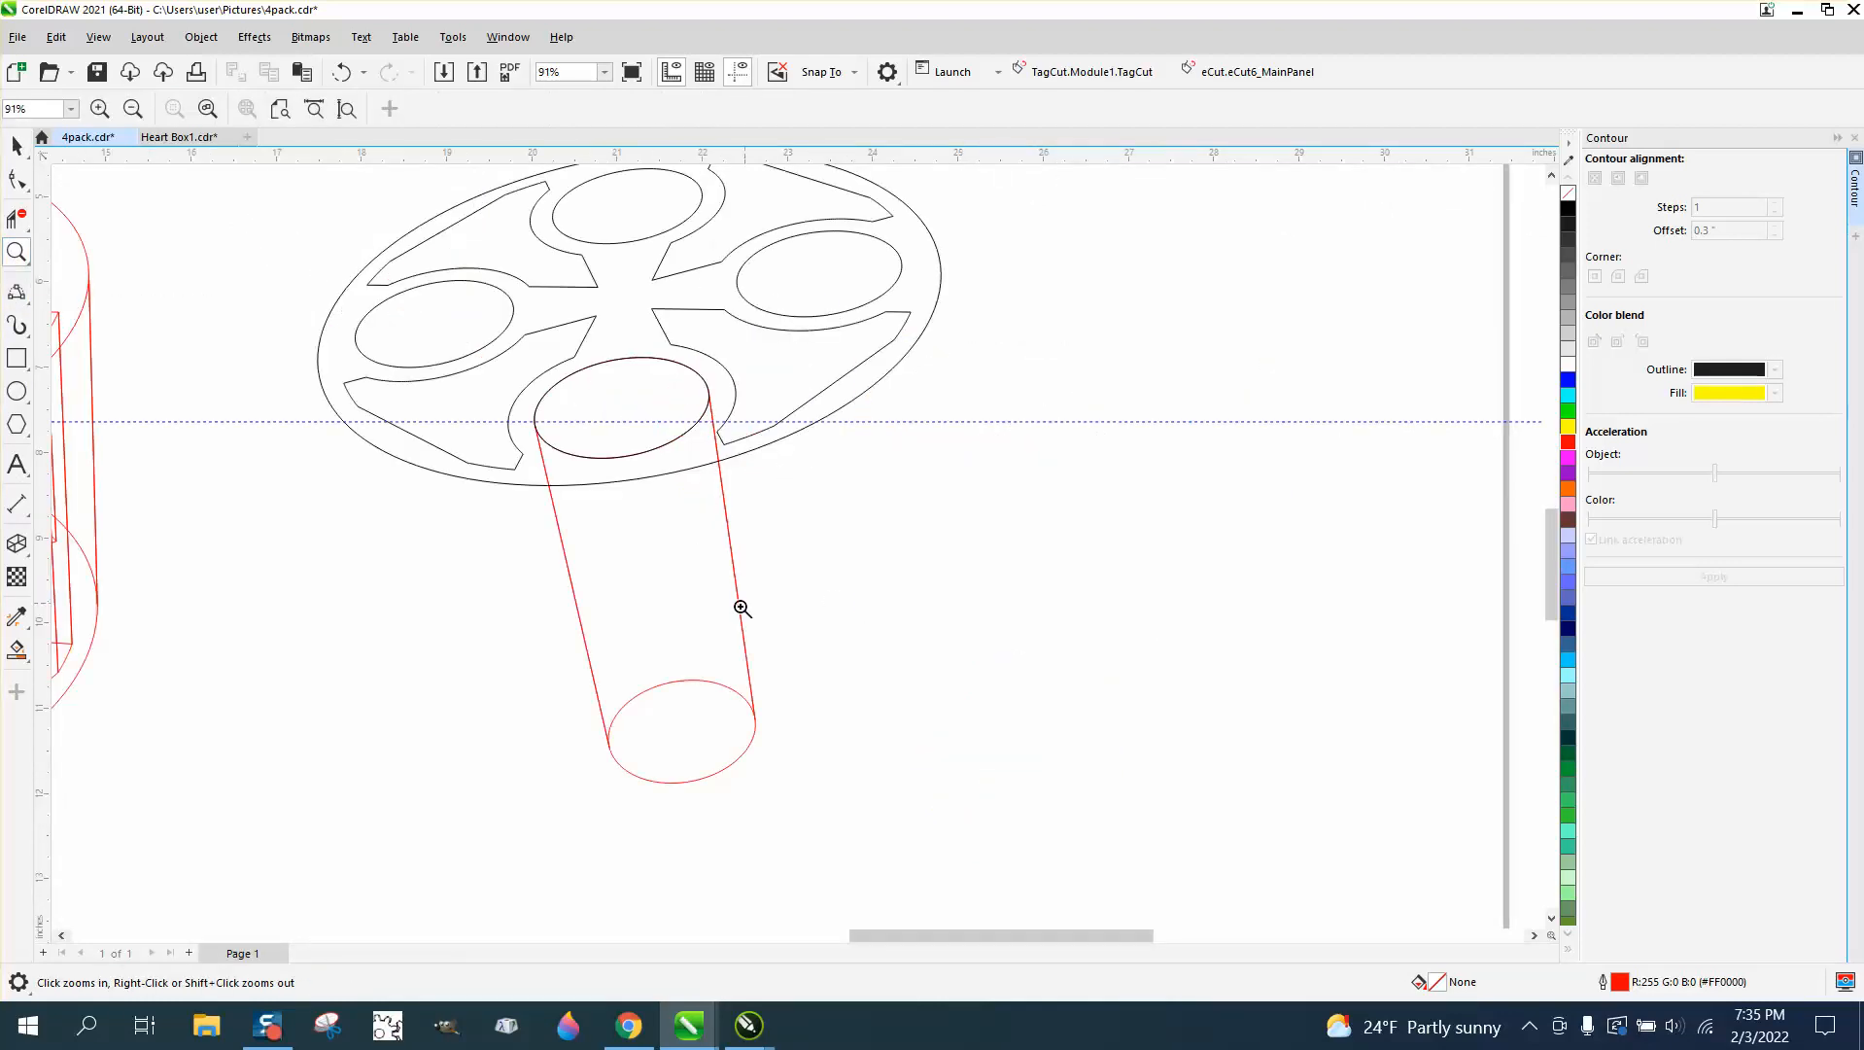
click(16, 219)
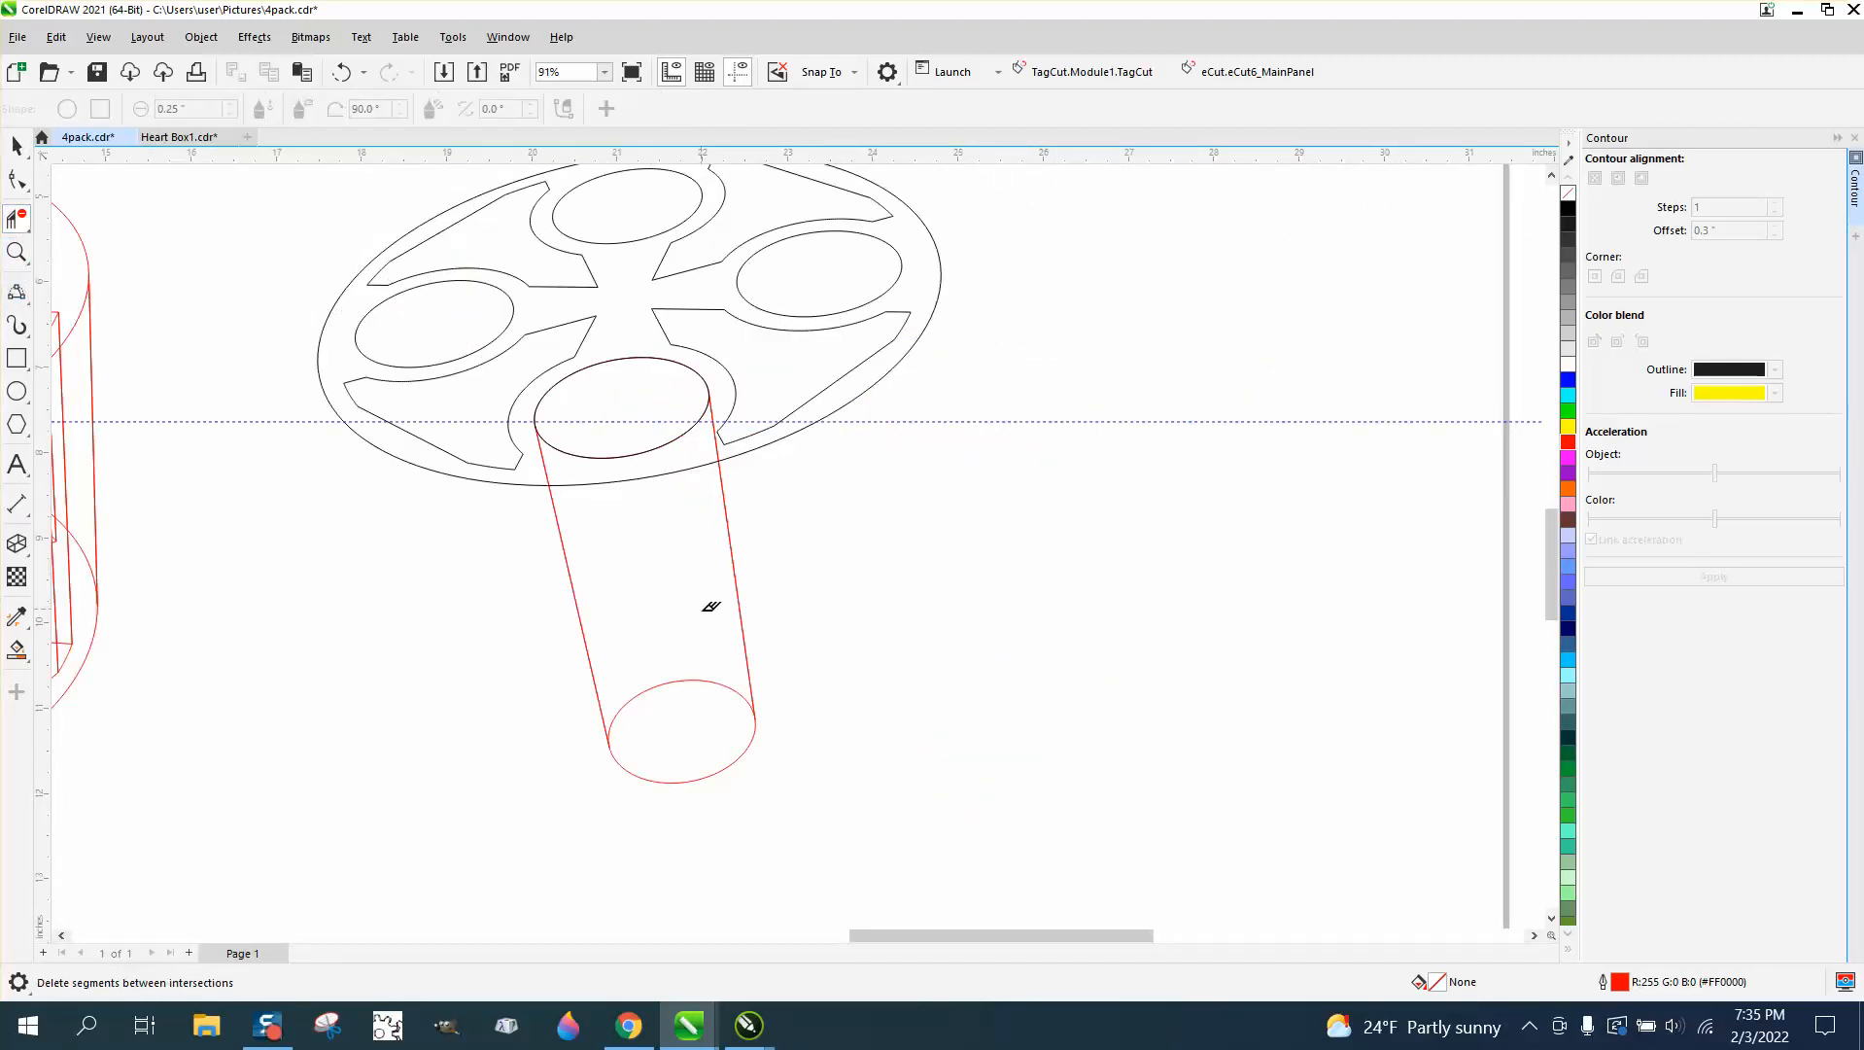
click(714, 685)
scroll(719, 735, down, 1)
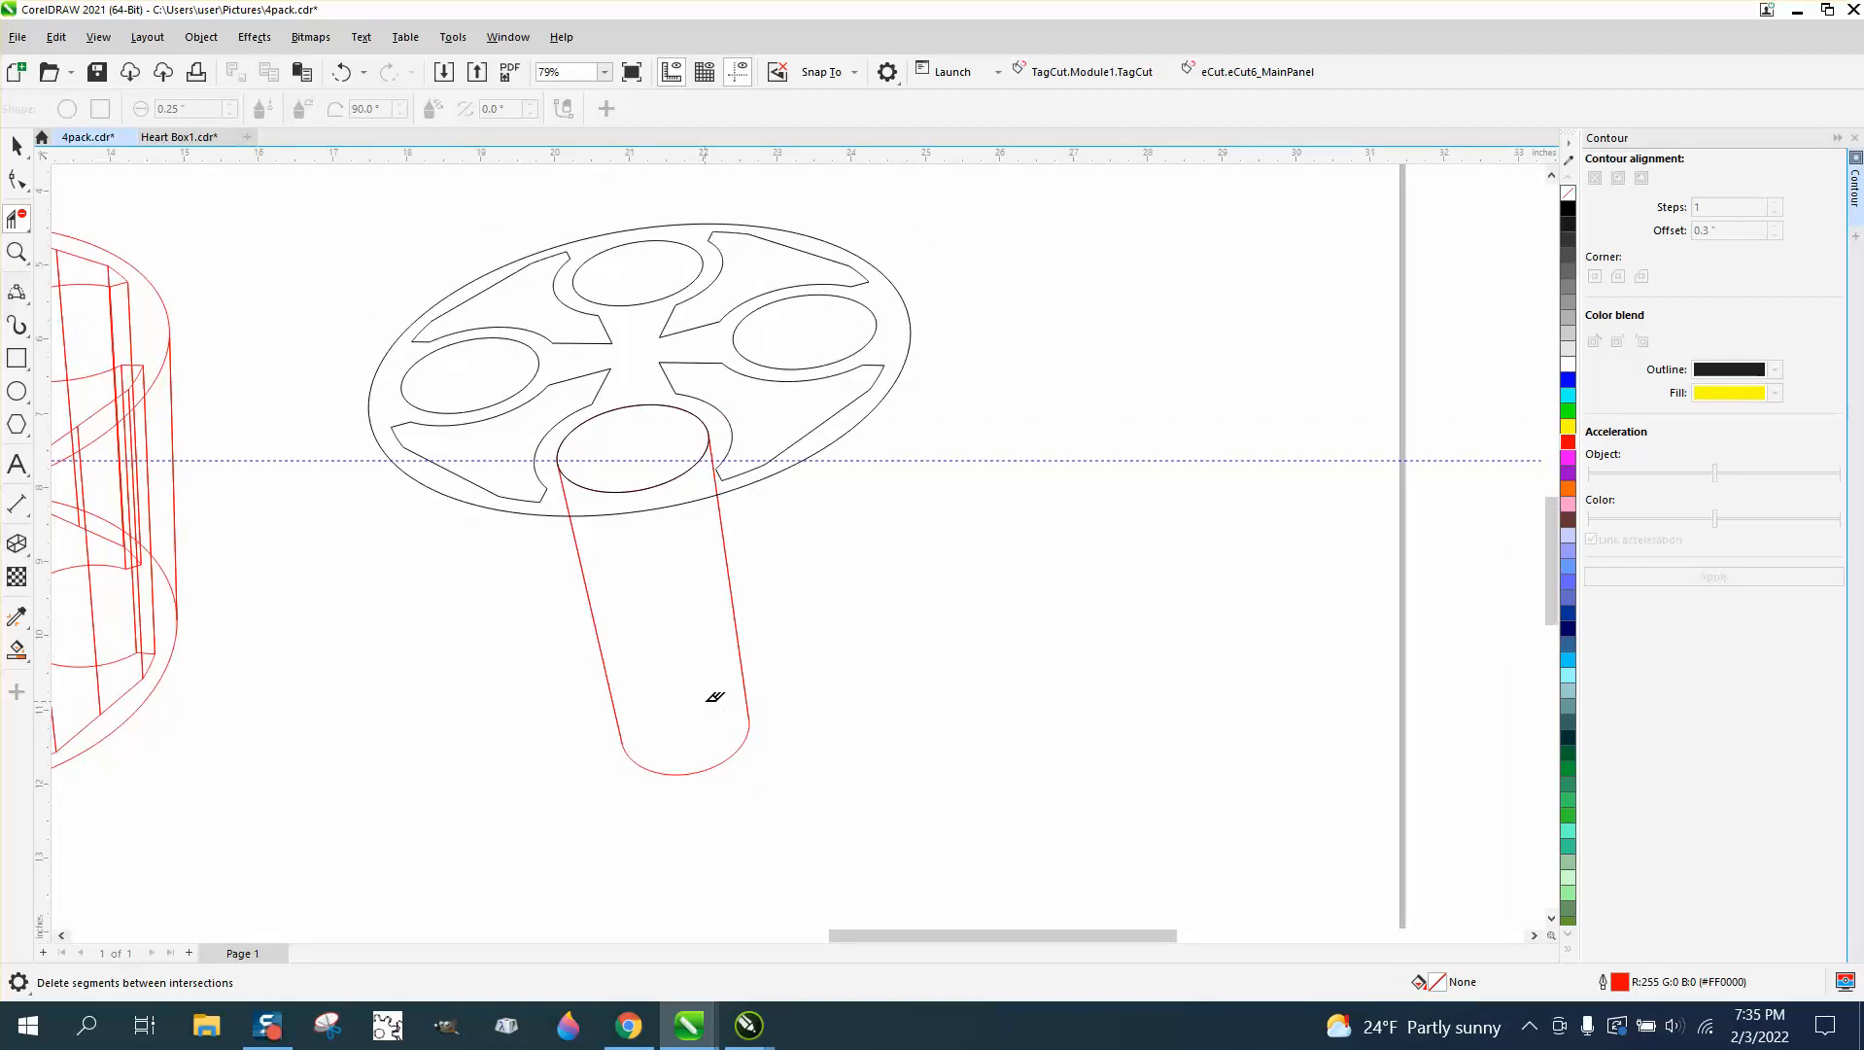
scroll(715, 698, down, 1)
click(17, 145)
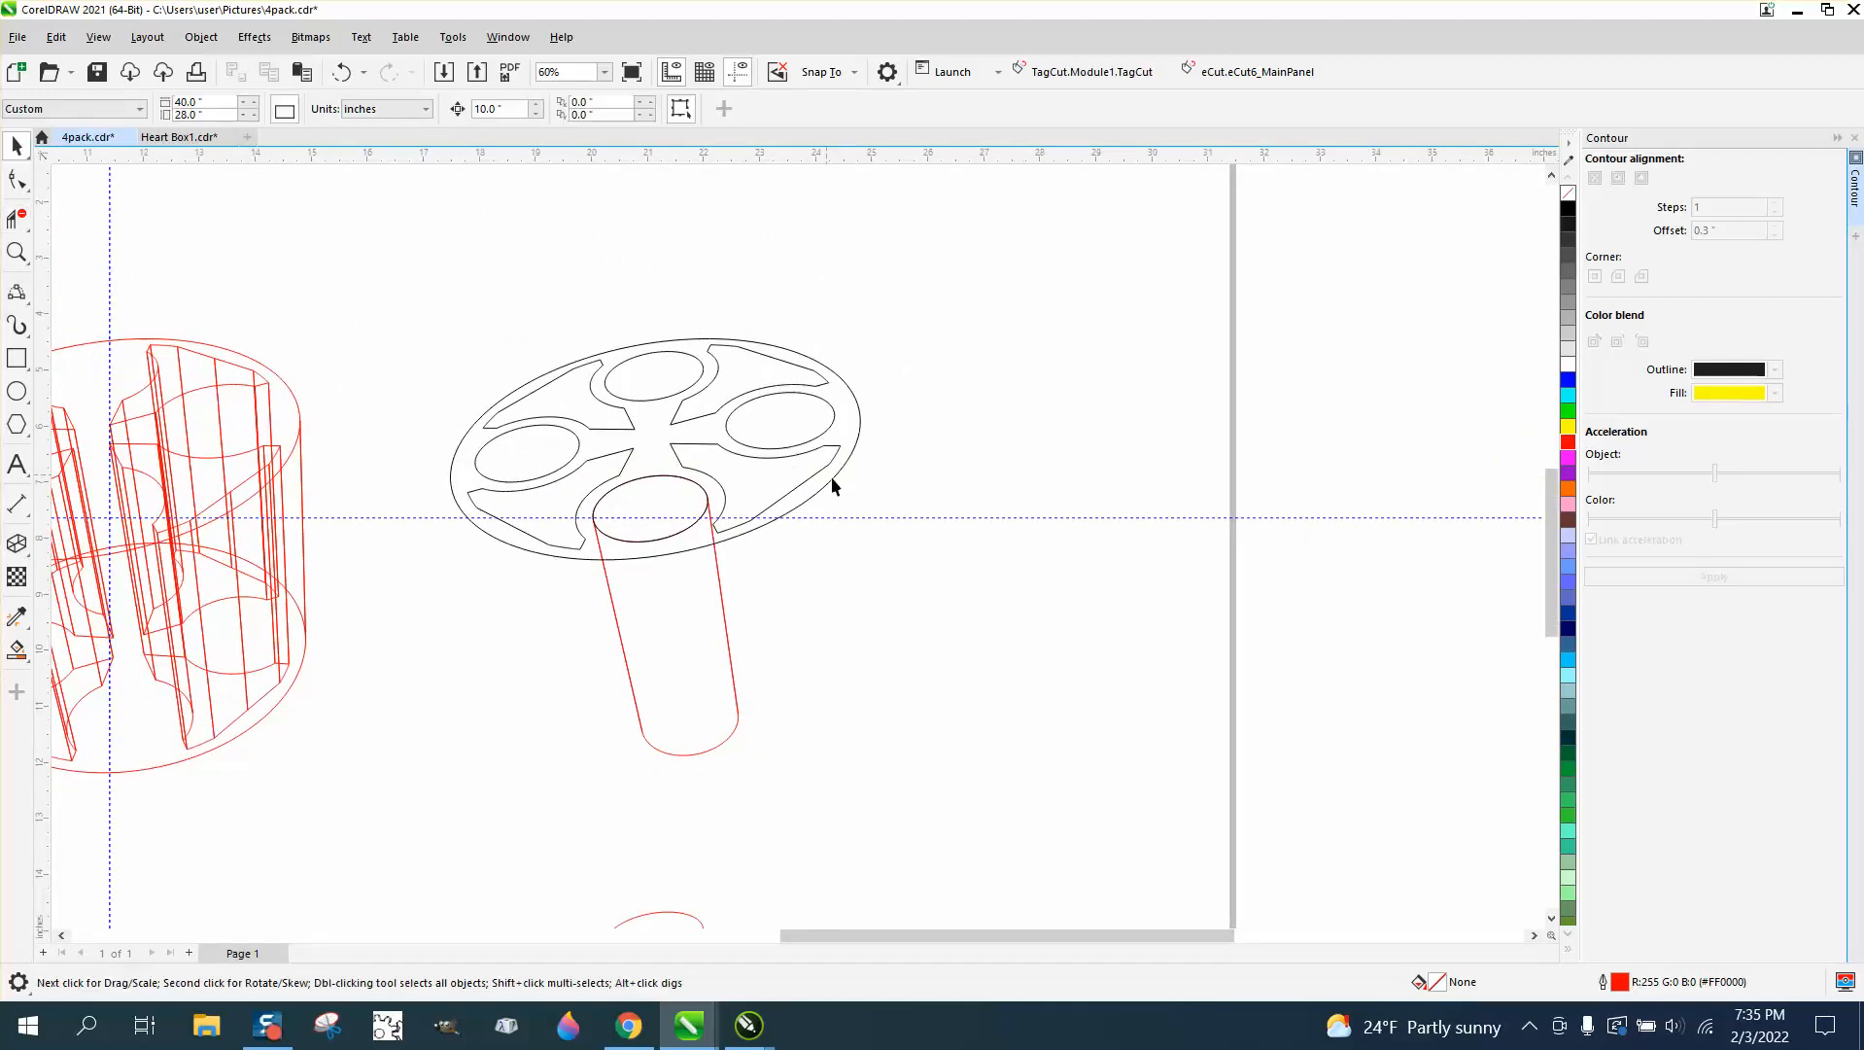
click(904, 516)
key(Delete)
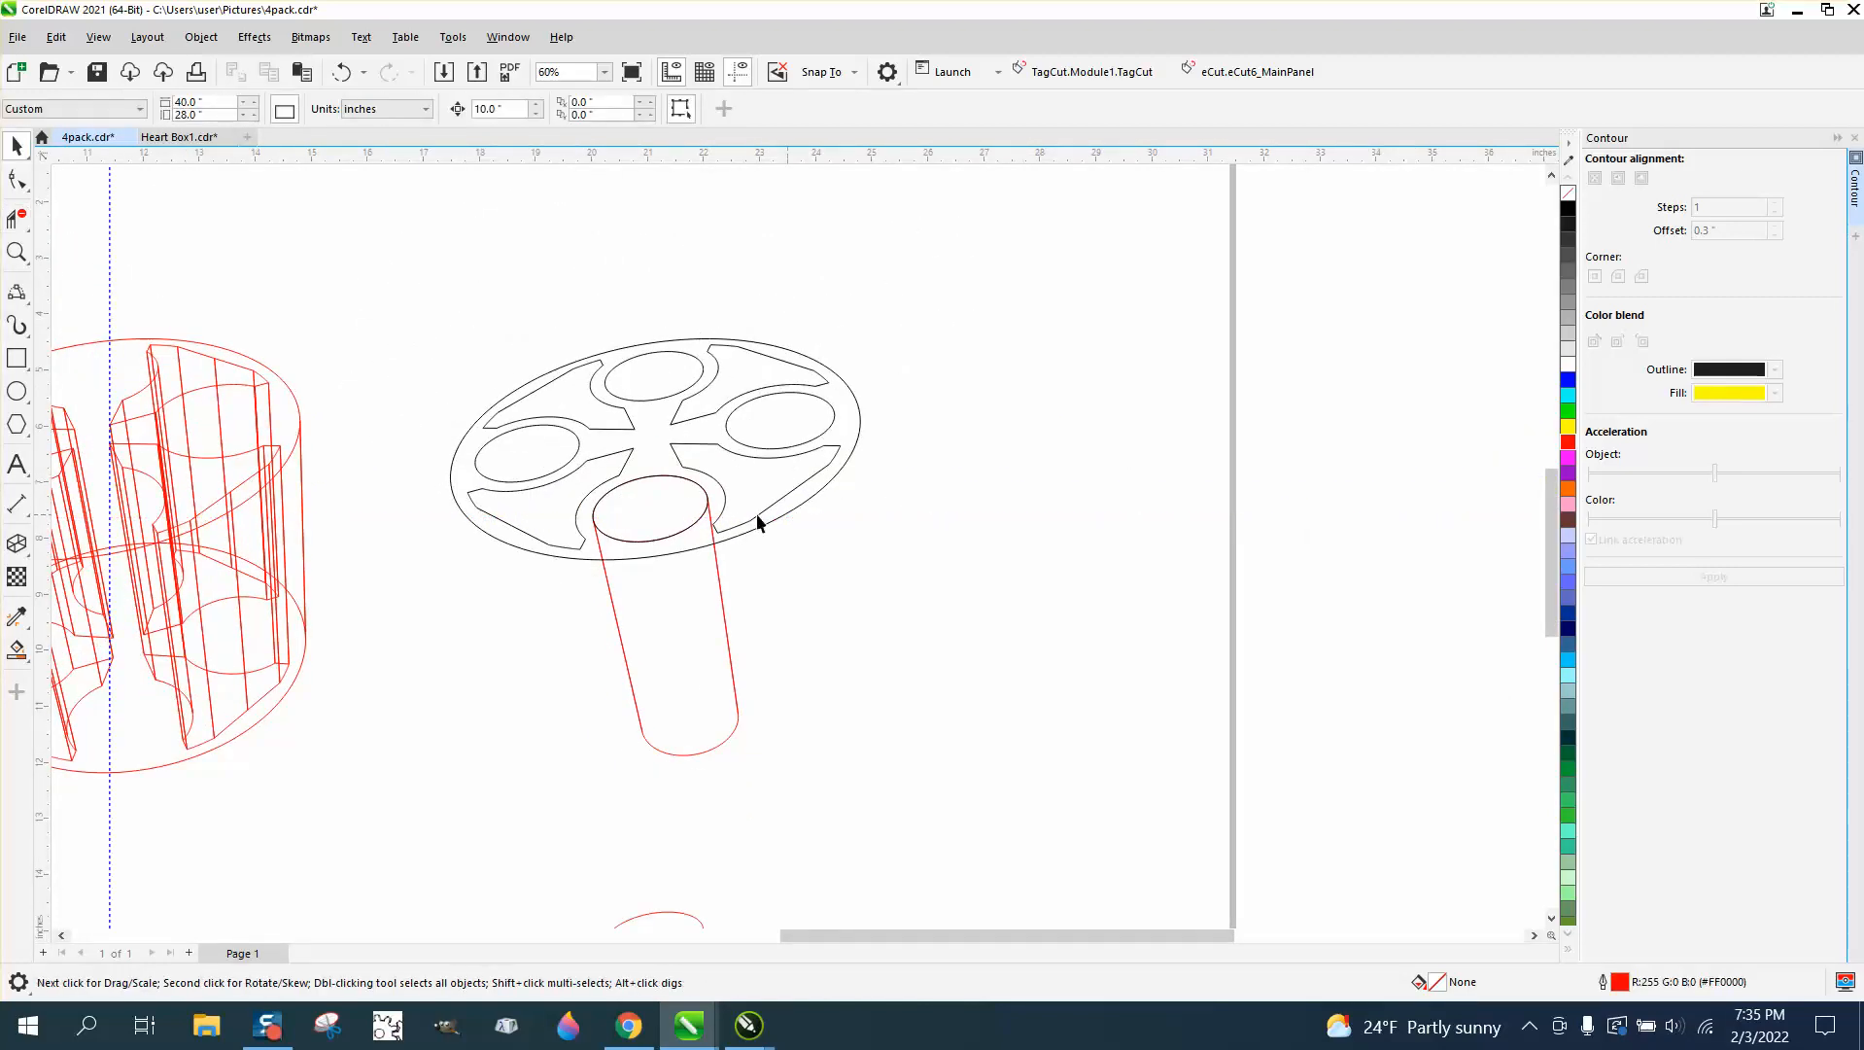
- Move the front-left pocket's curved wall 10 inches right under the face, and the front outer wall 20 inches right, clear of it
scroll(556, 570, down, 1)
scroll(560, 593, down, 1)
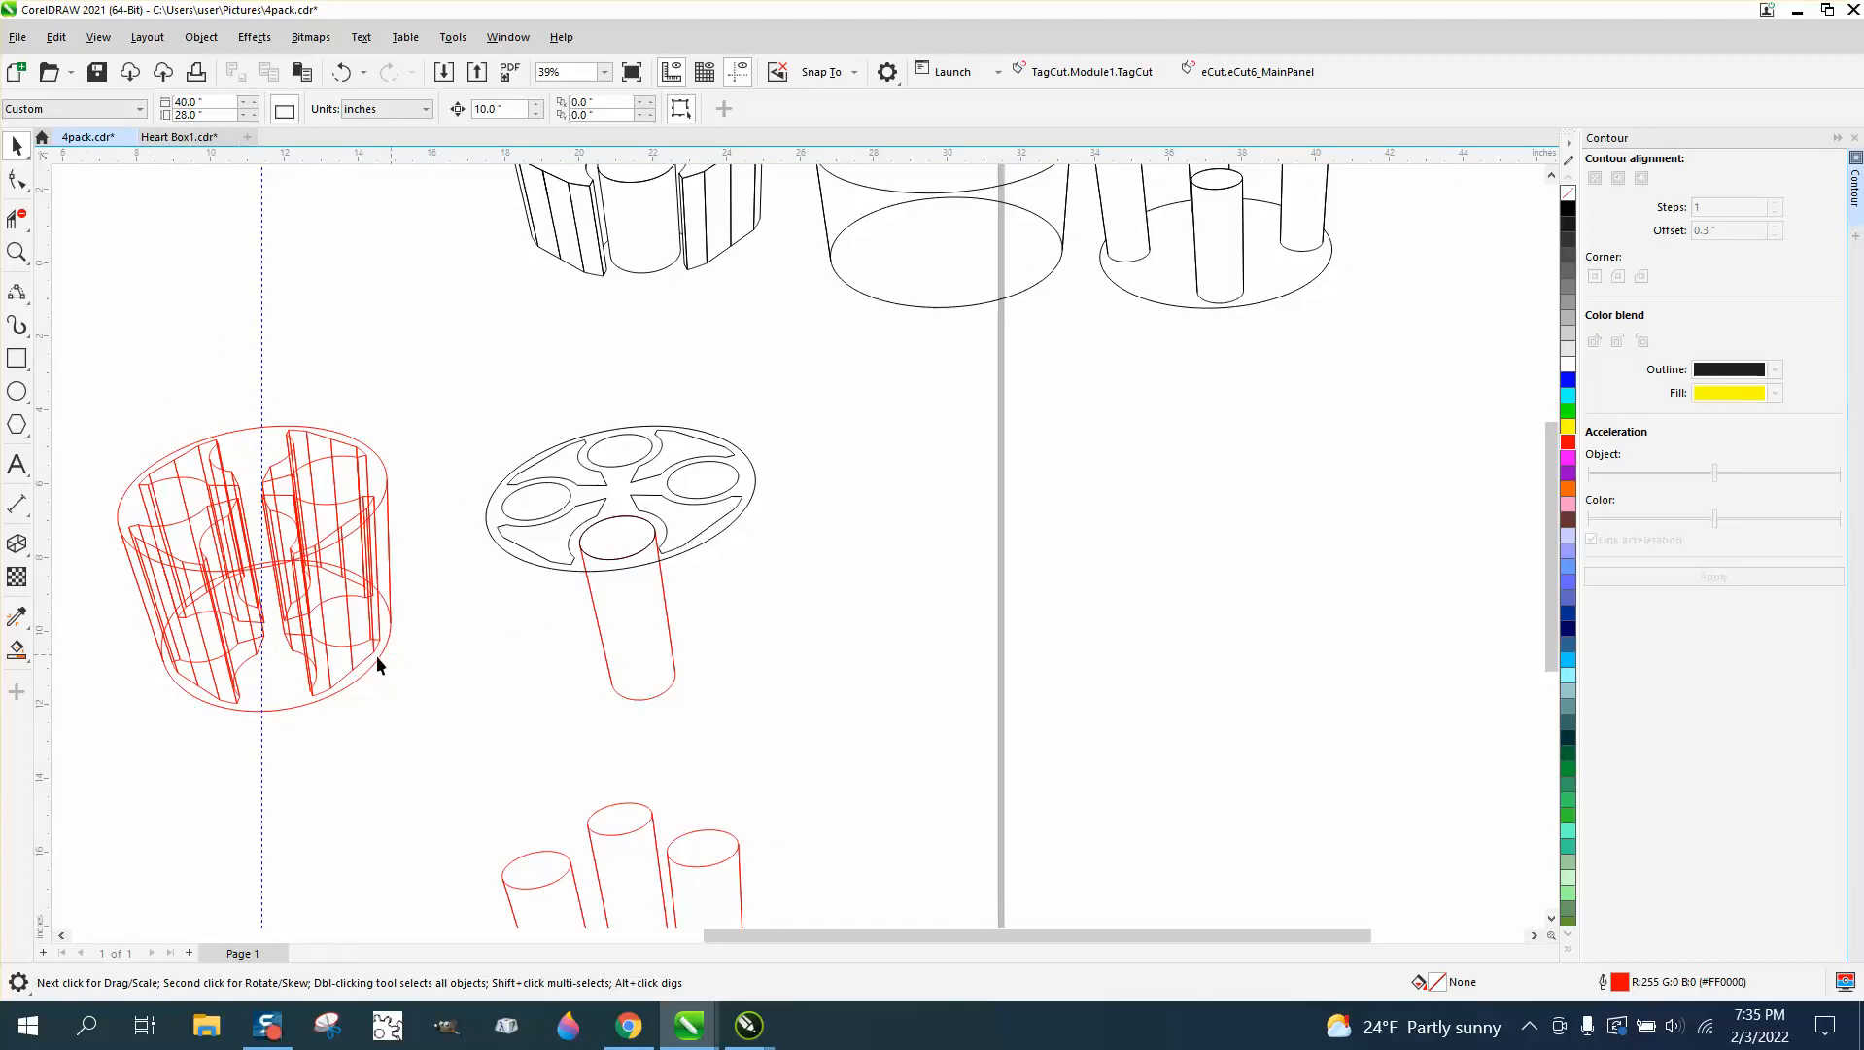
click(245, 660)
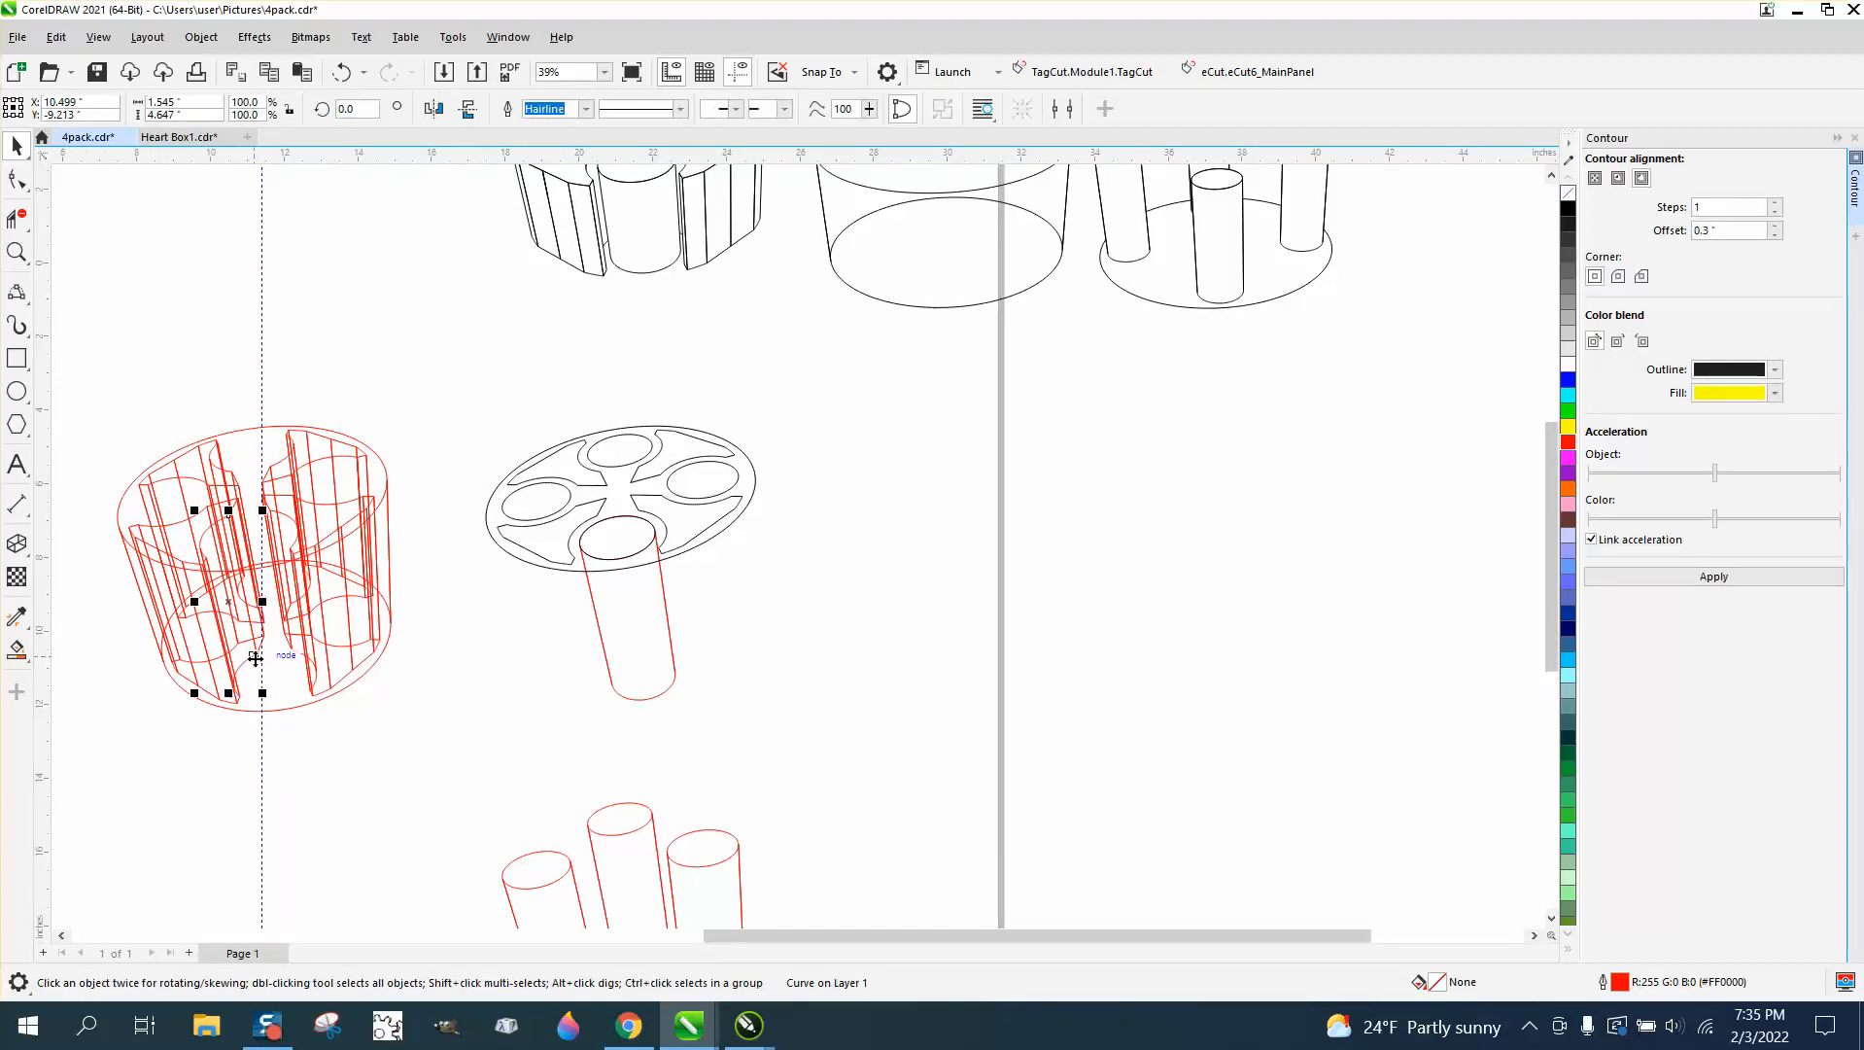
key(Right)
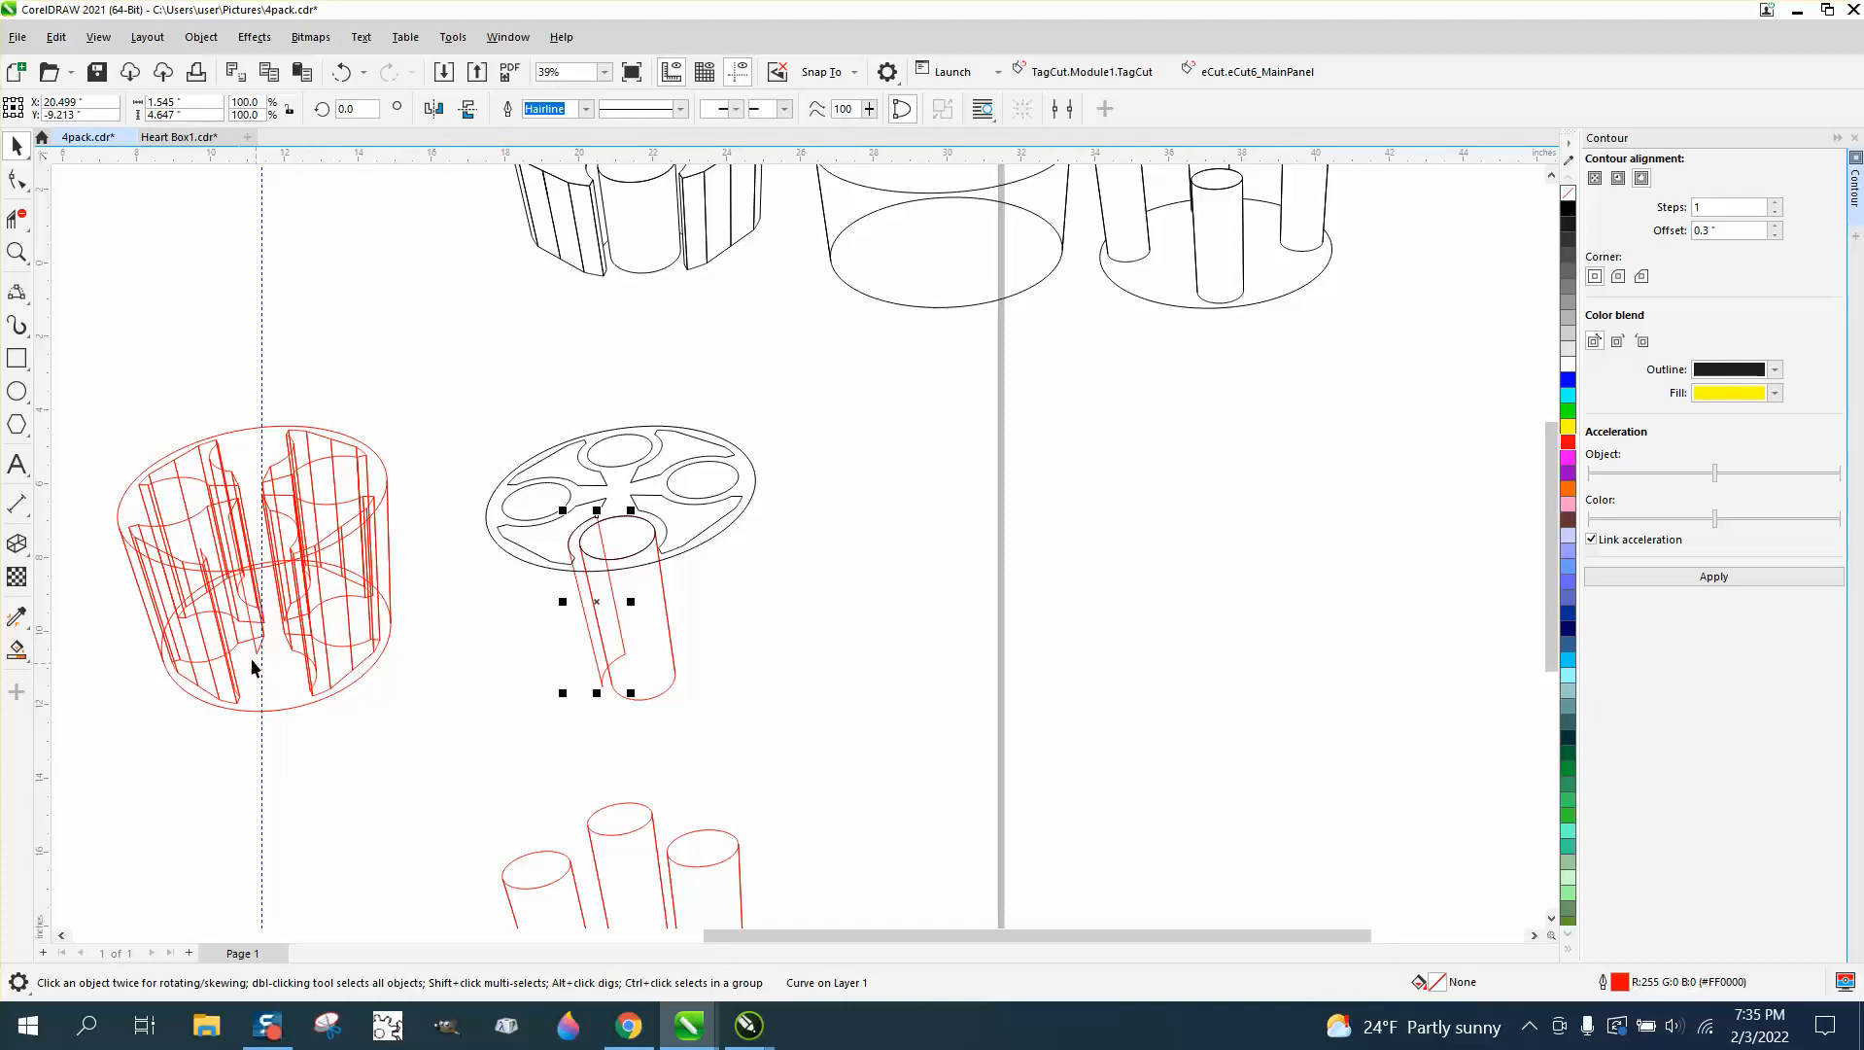
click(218, 669)
key(Right)
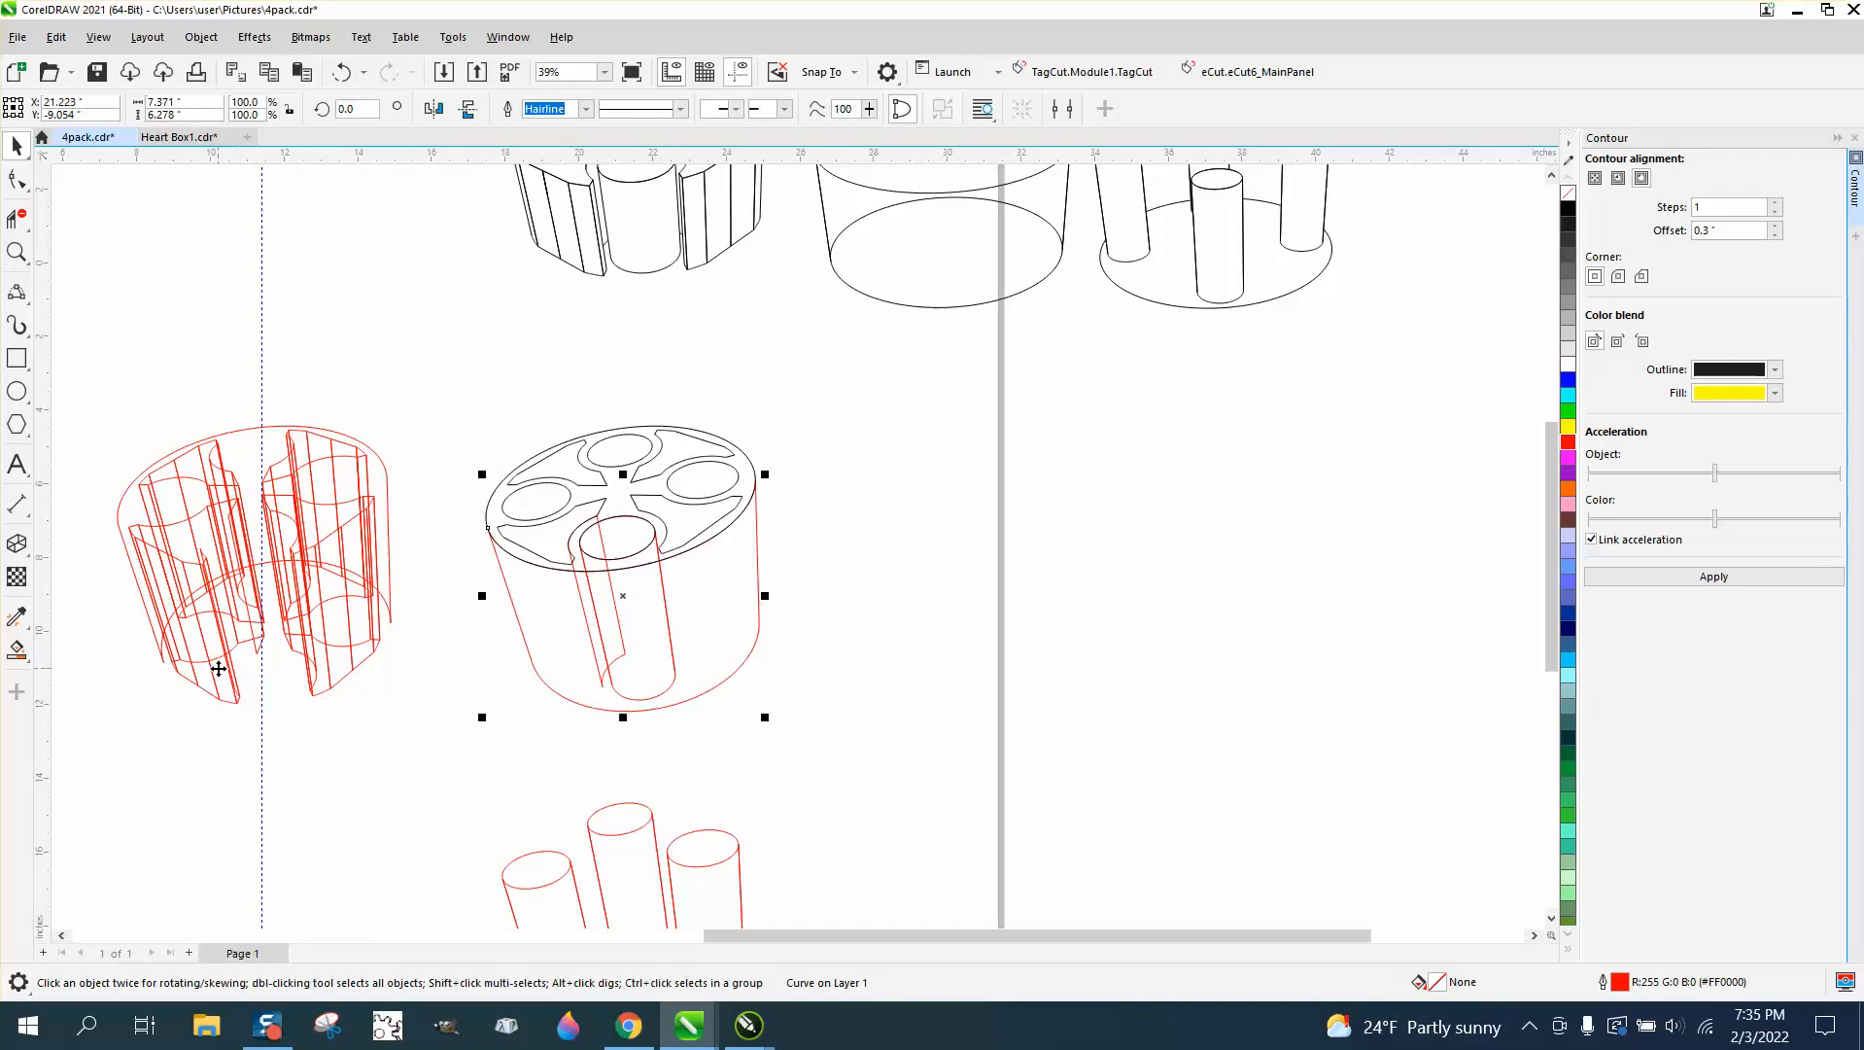
key(Right)
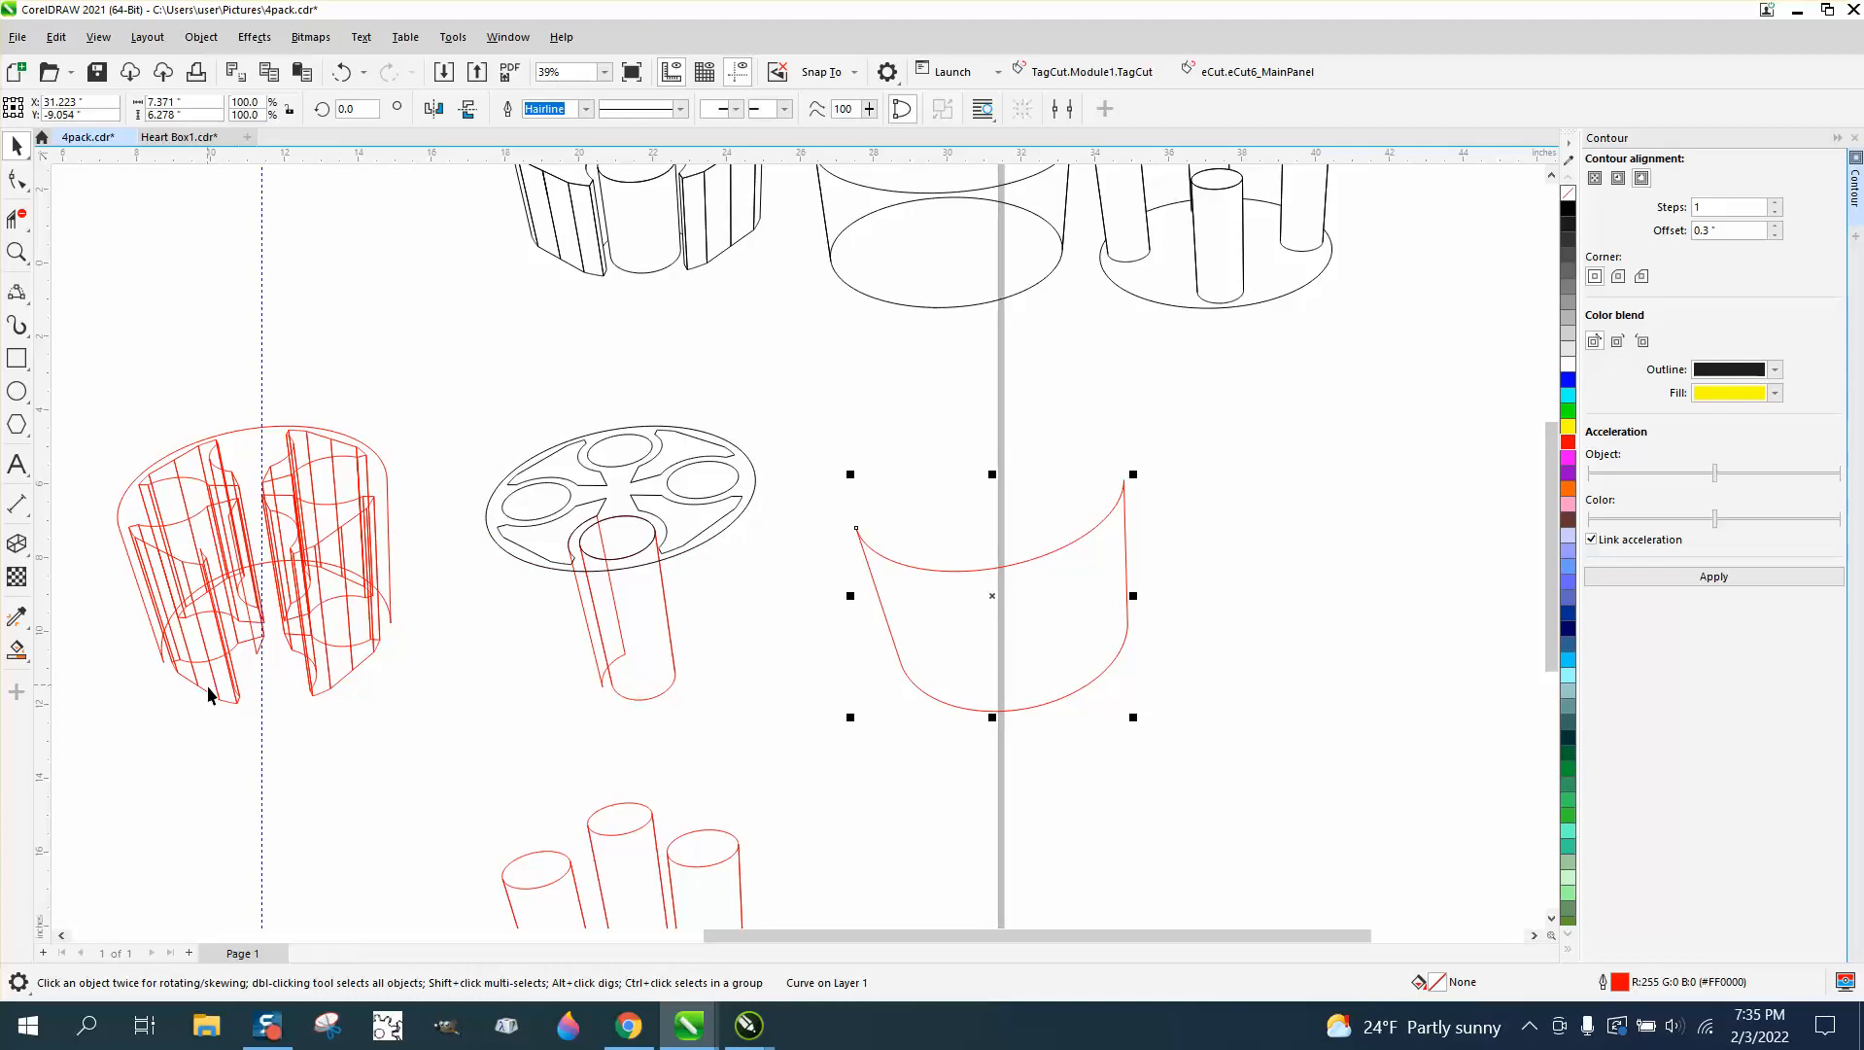
- Move the five outward-facing wall segments of the front-left pocket 10 inches right, one after another, under the face
click(228, 698)
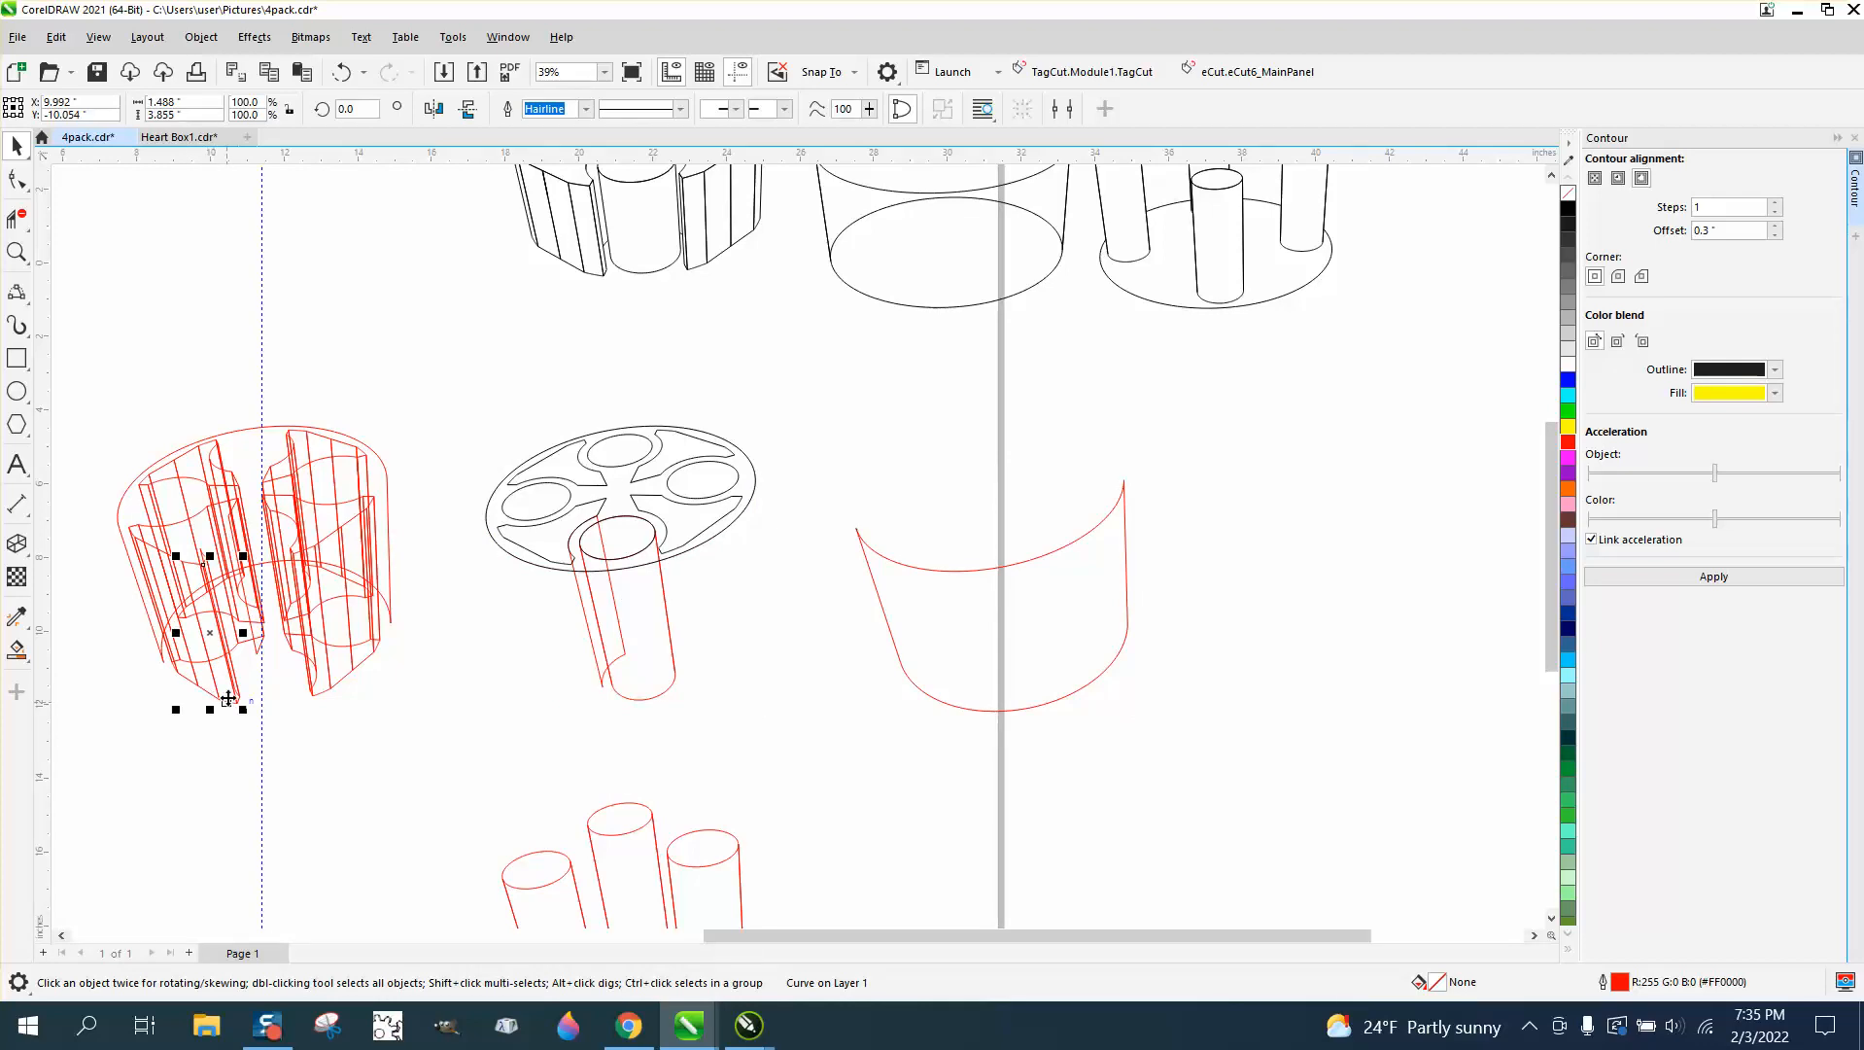
key(Right)
click(212, 698)
key(Right)
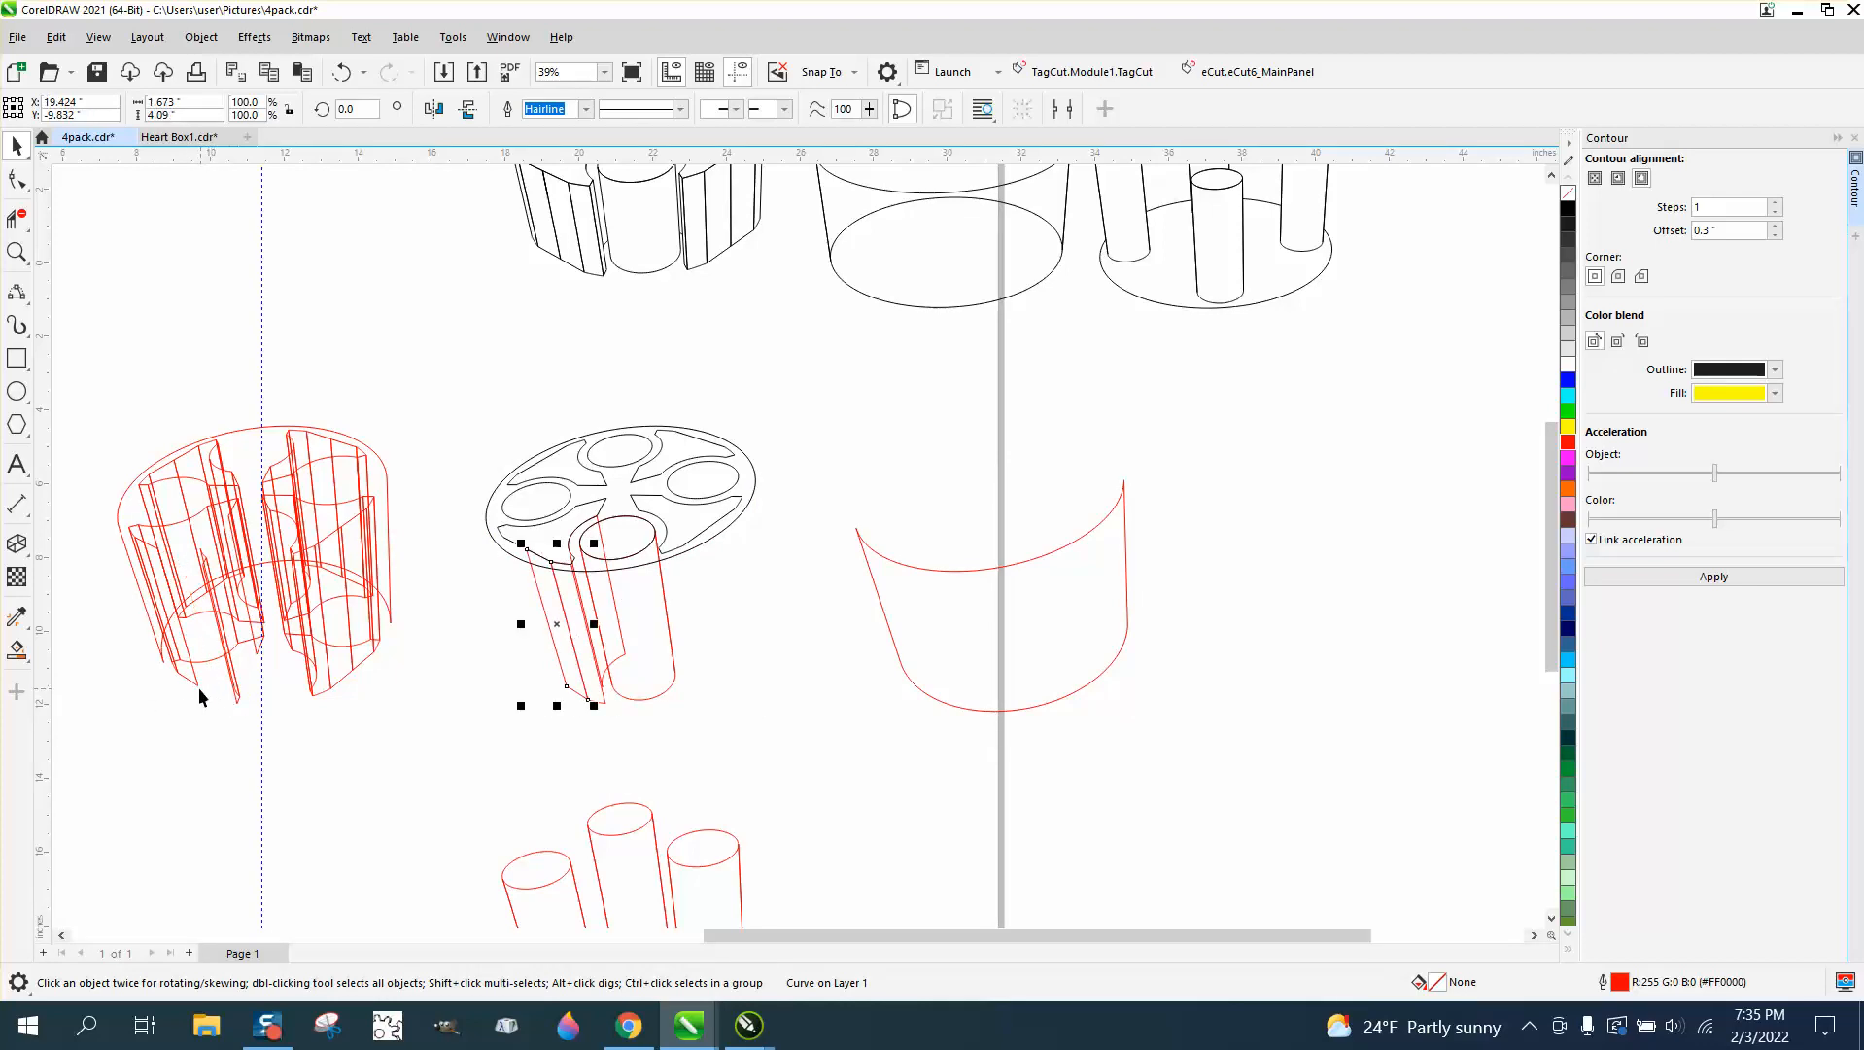
click(191, 687)
key(Right)
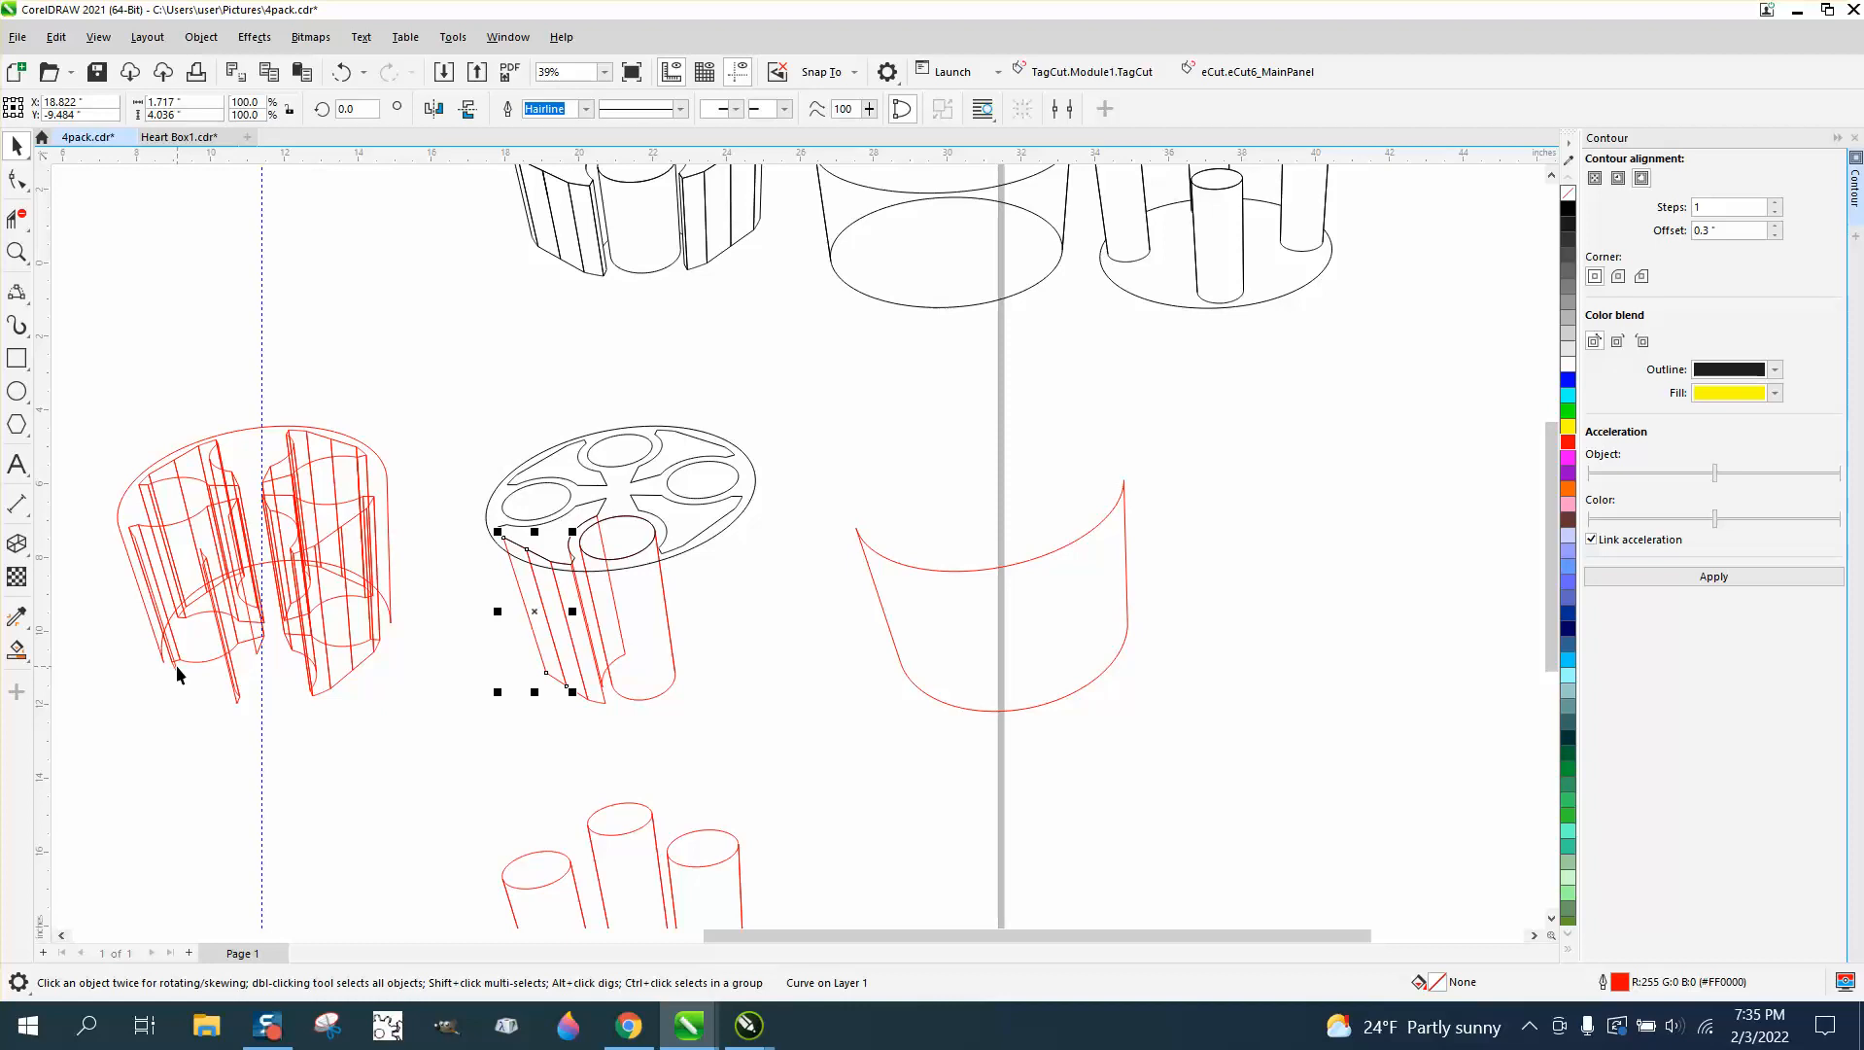
click(178, 667)
key(Right)
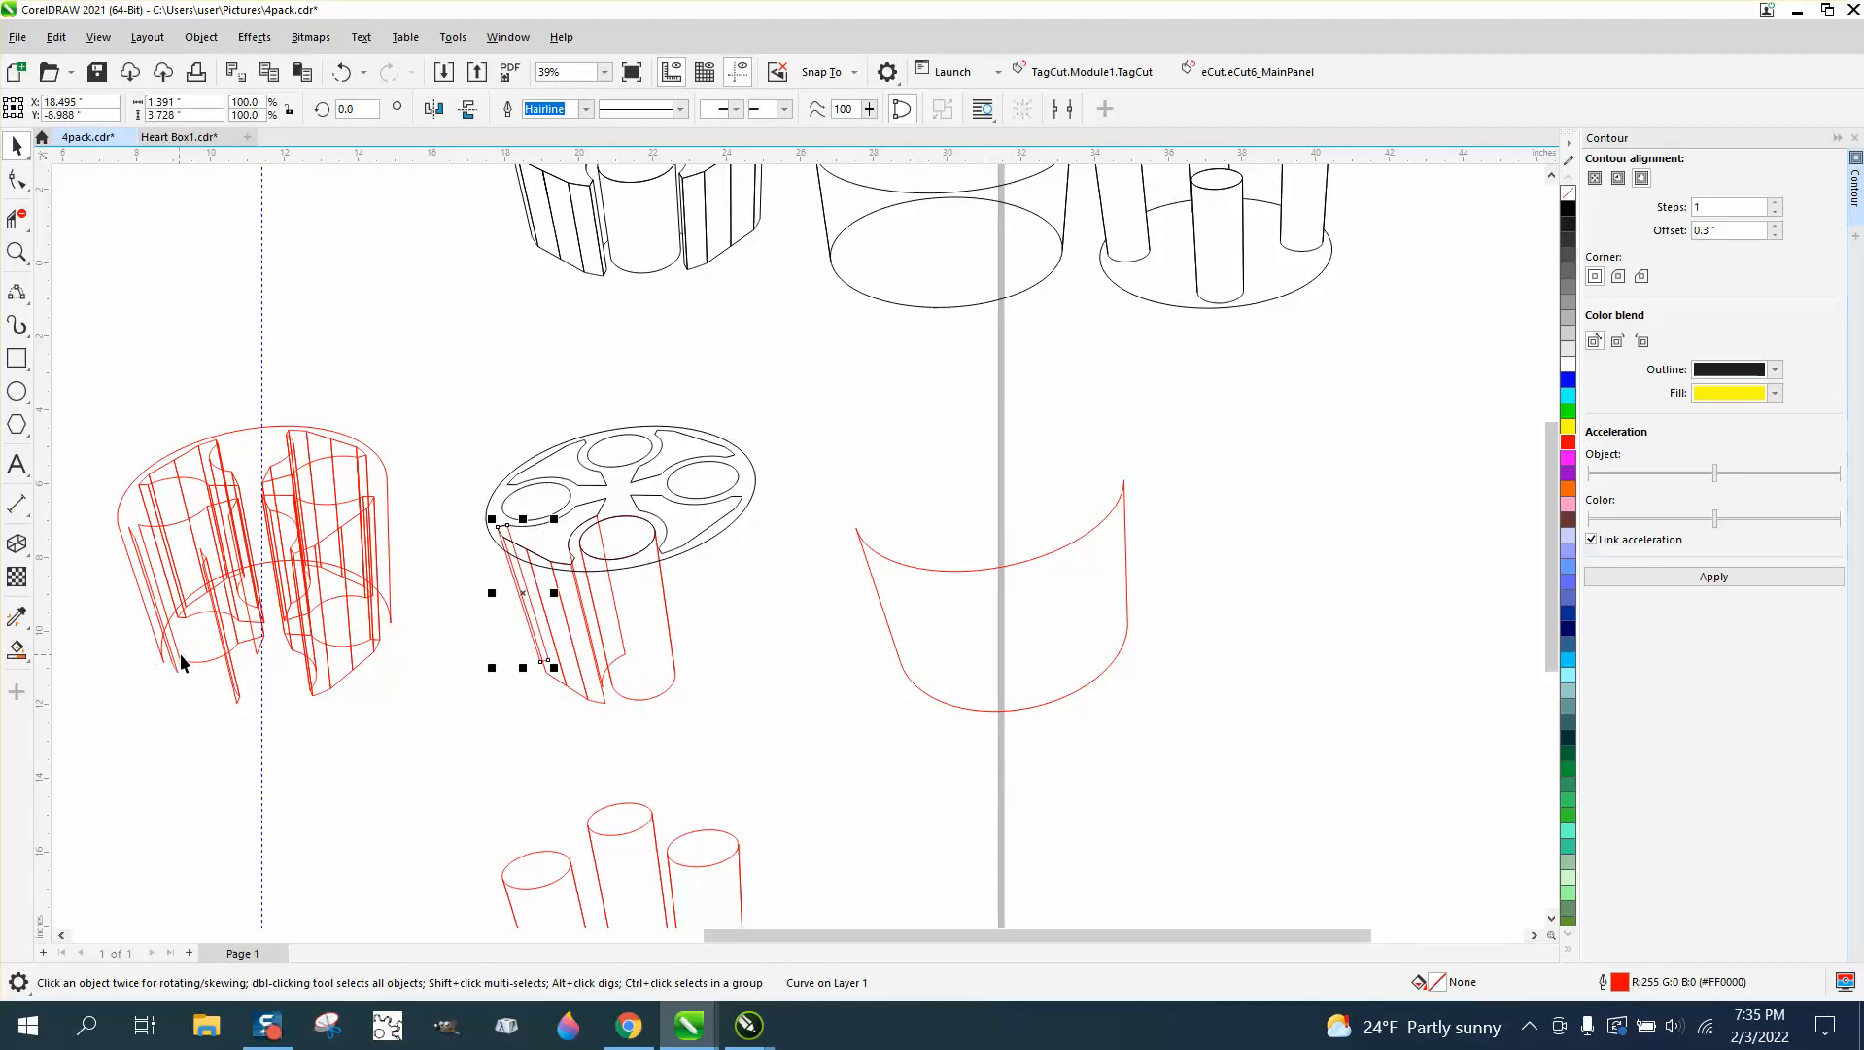
click(228, 675)
key(Right)
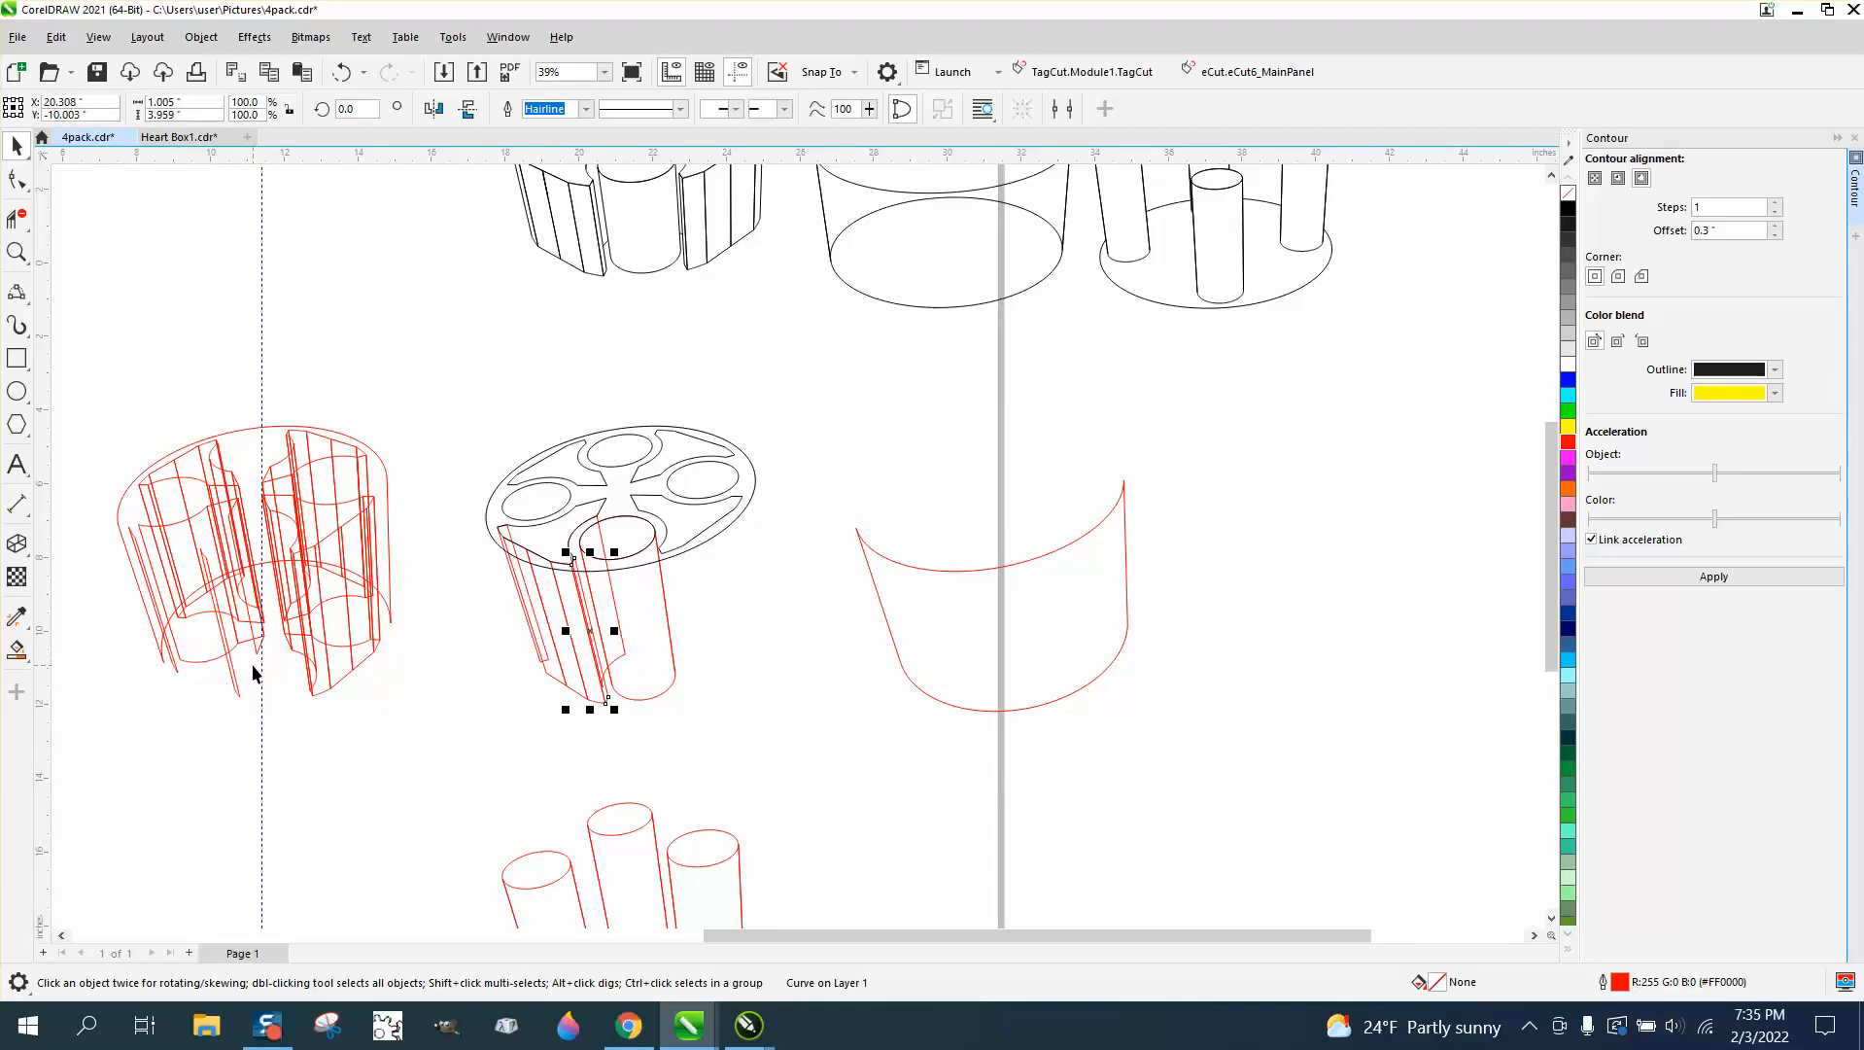
- Trim the pocket wall's hidden lines that cross the front hole's cylinder with virtual segment delete
click(16, 253)
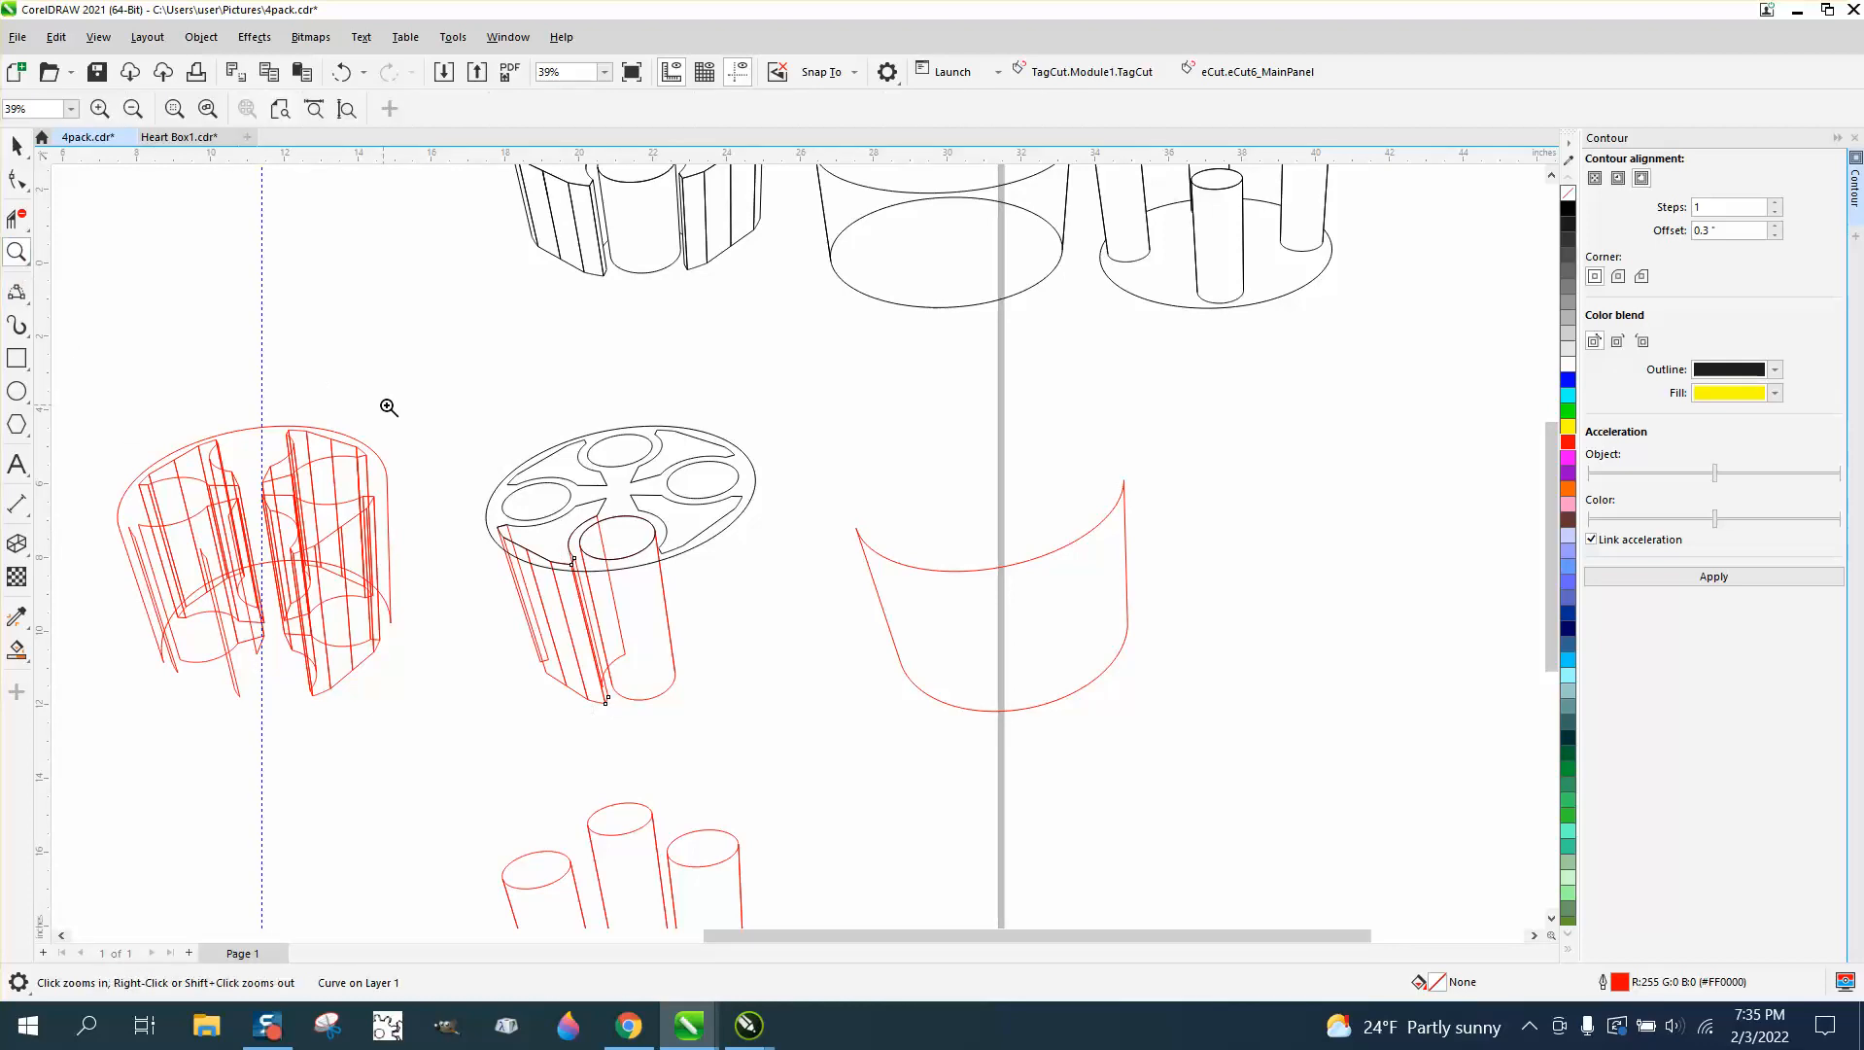
drag(425, 449, 834, 760)
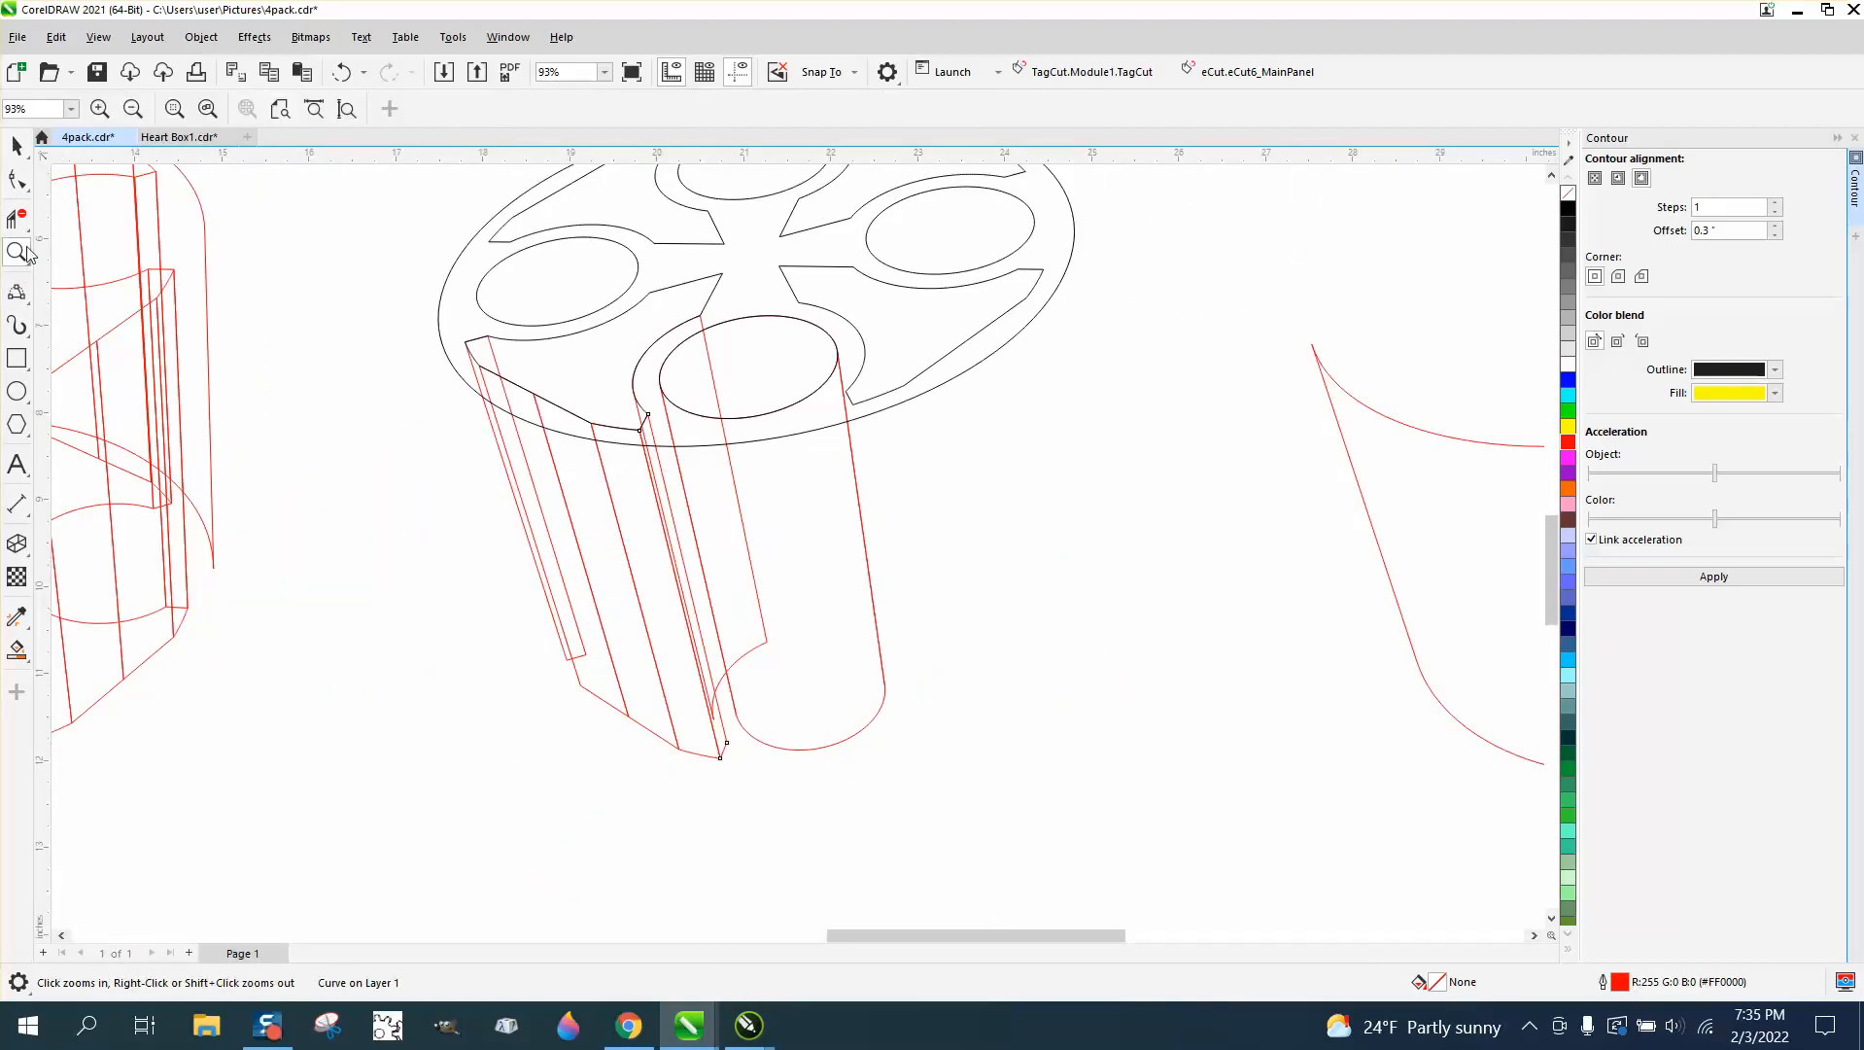
click(16, 218)
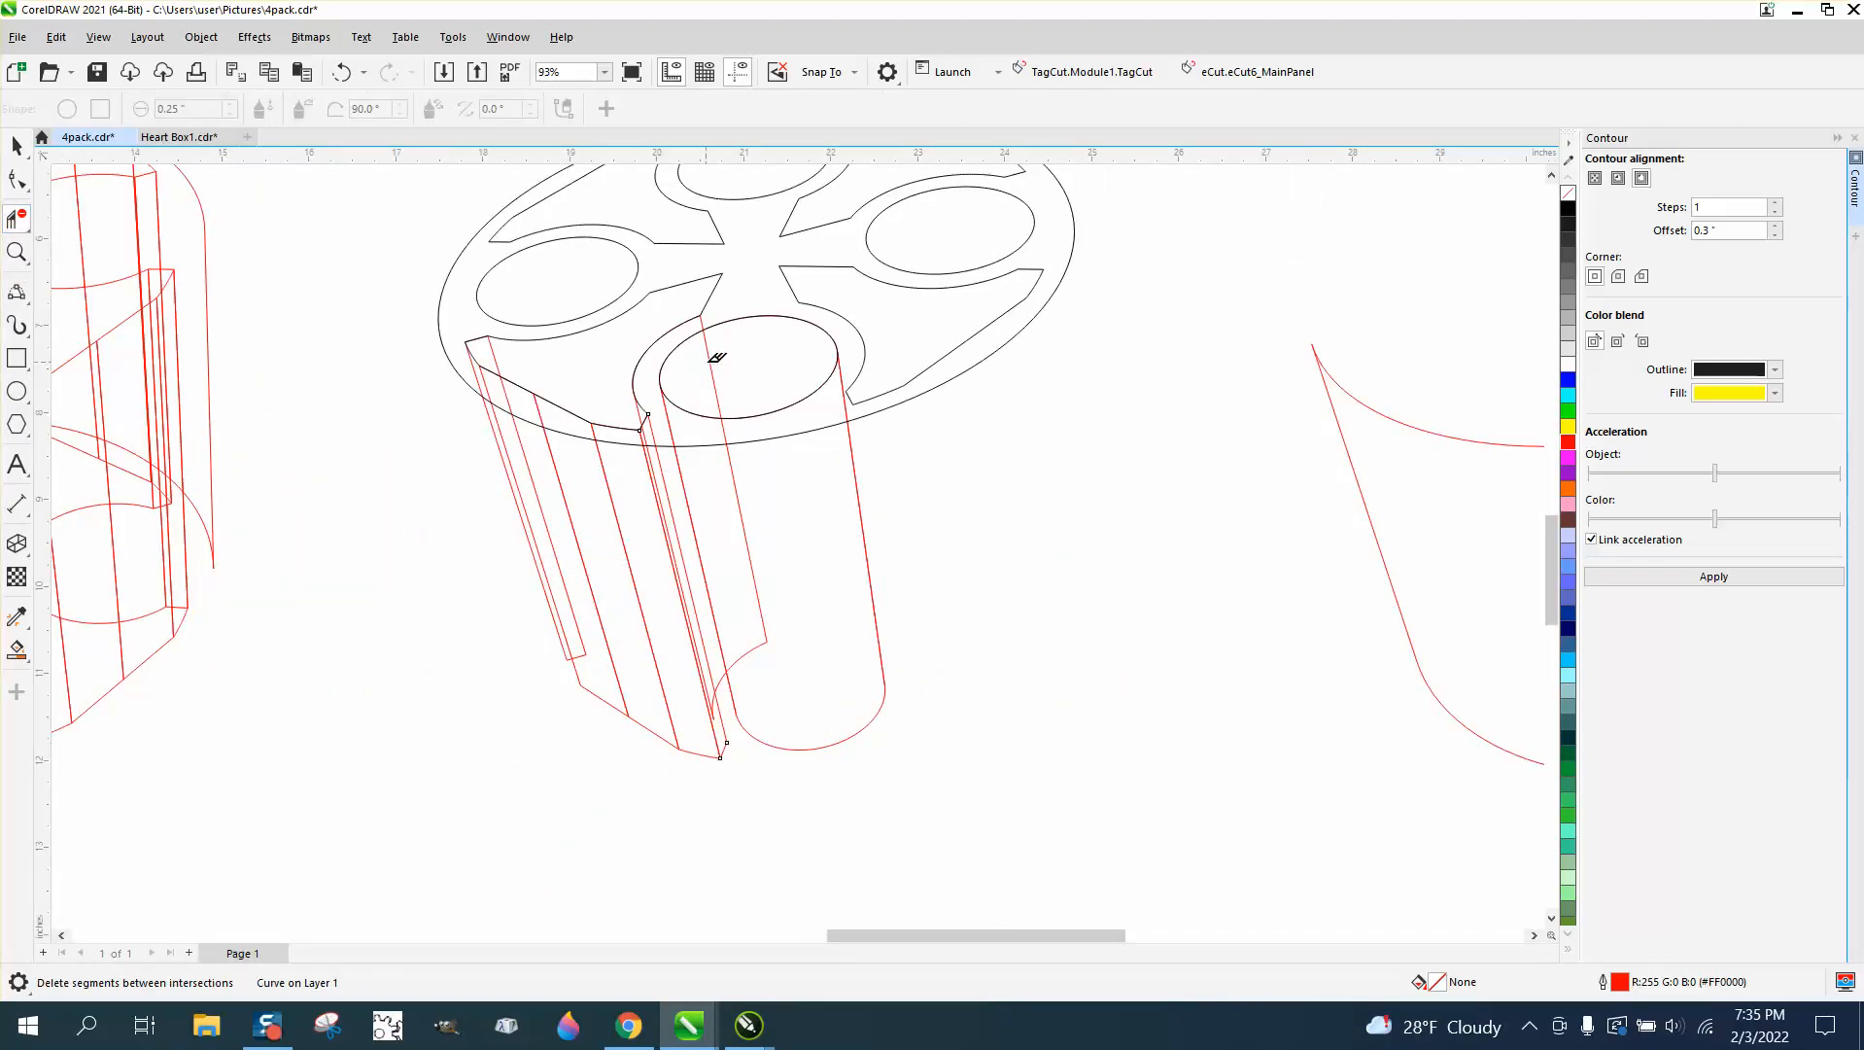
click(744, 520)
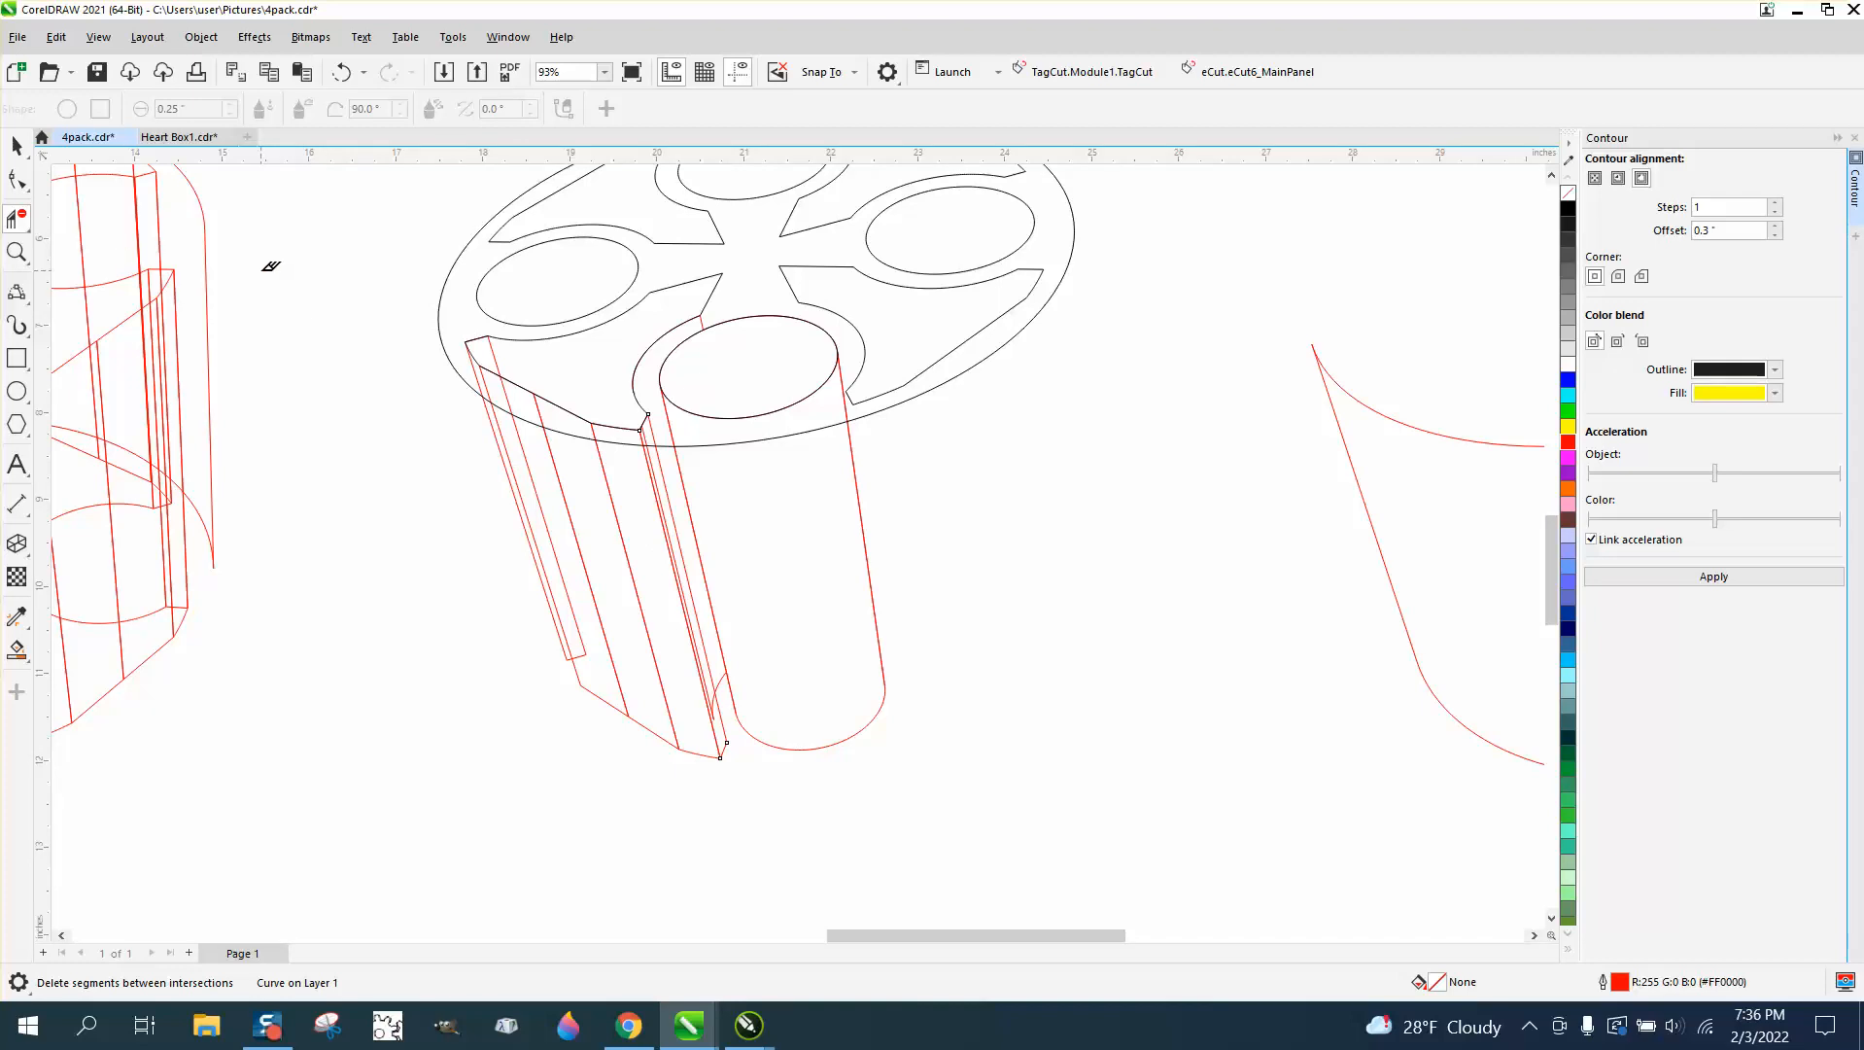
- Break the top face curve apart and move its outer ellipse 10 inches right onto the separated outer wall
click(16, 146)
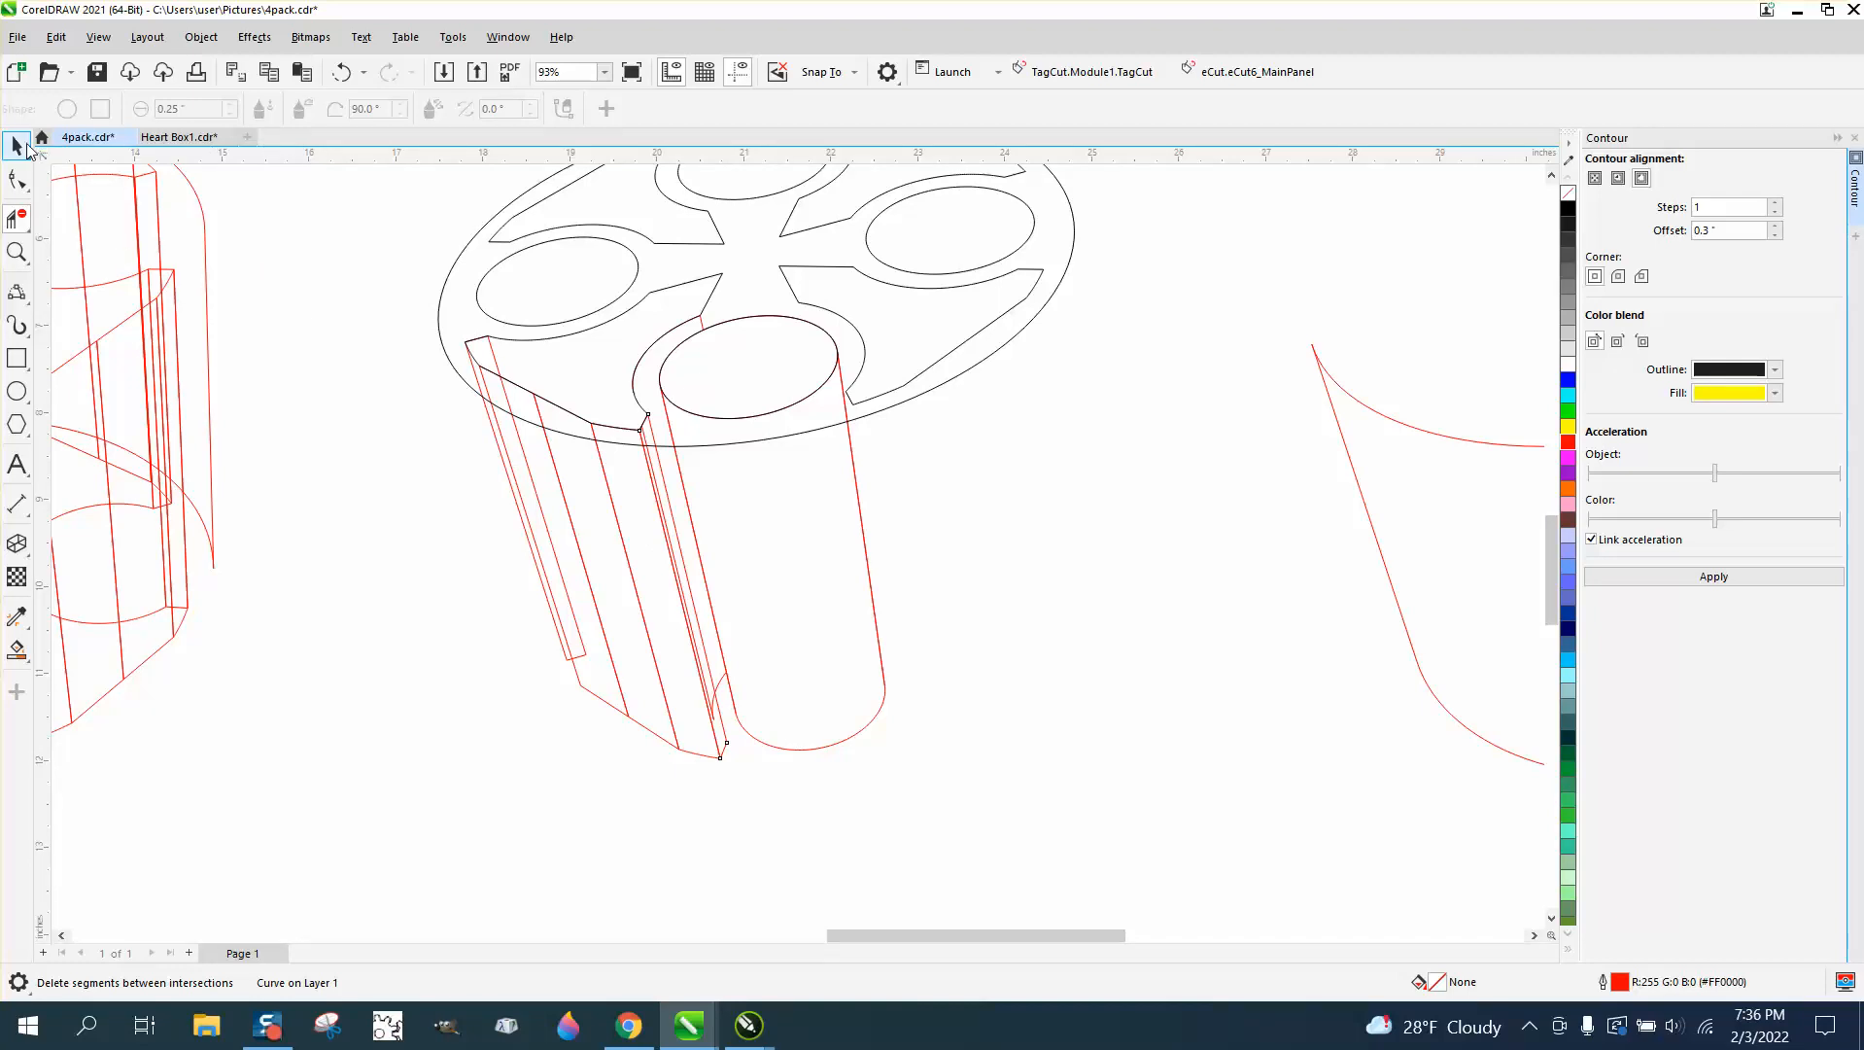
click(440, 309)
click(201, 37)
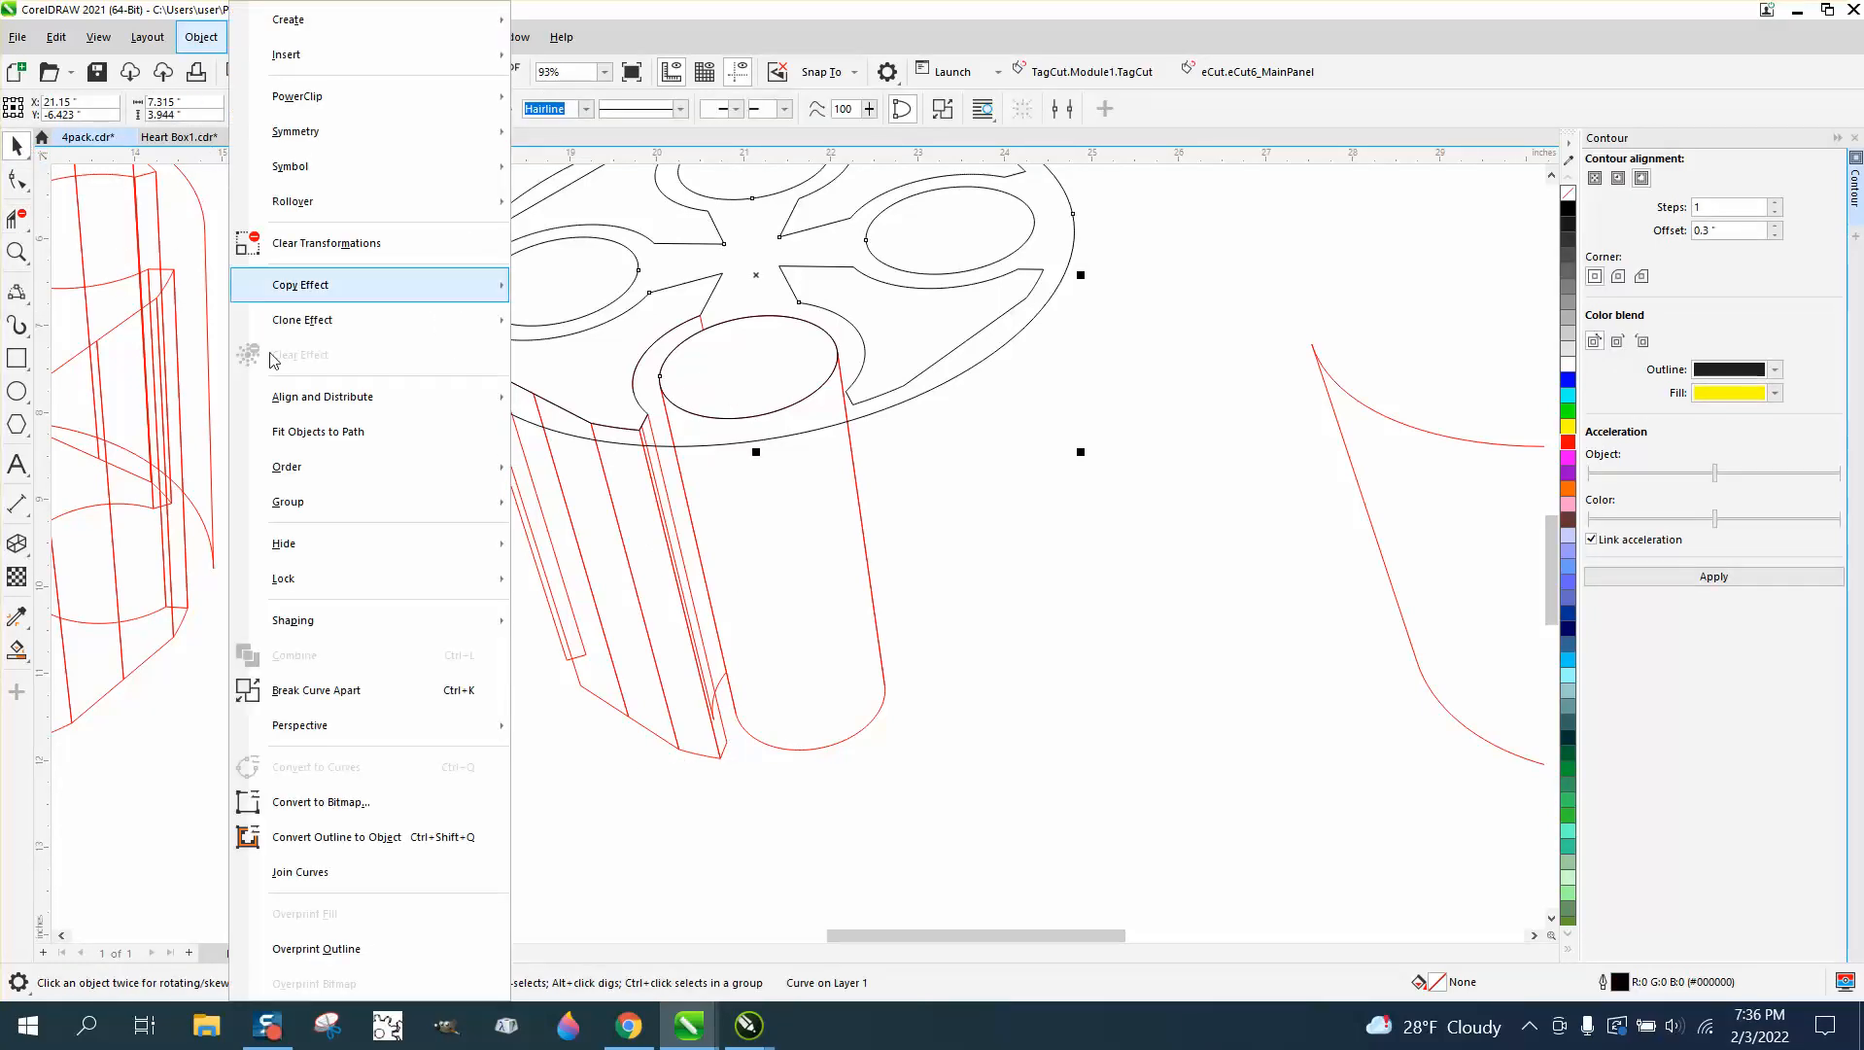
click(312, 675)
click(930, 459)
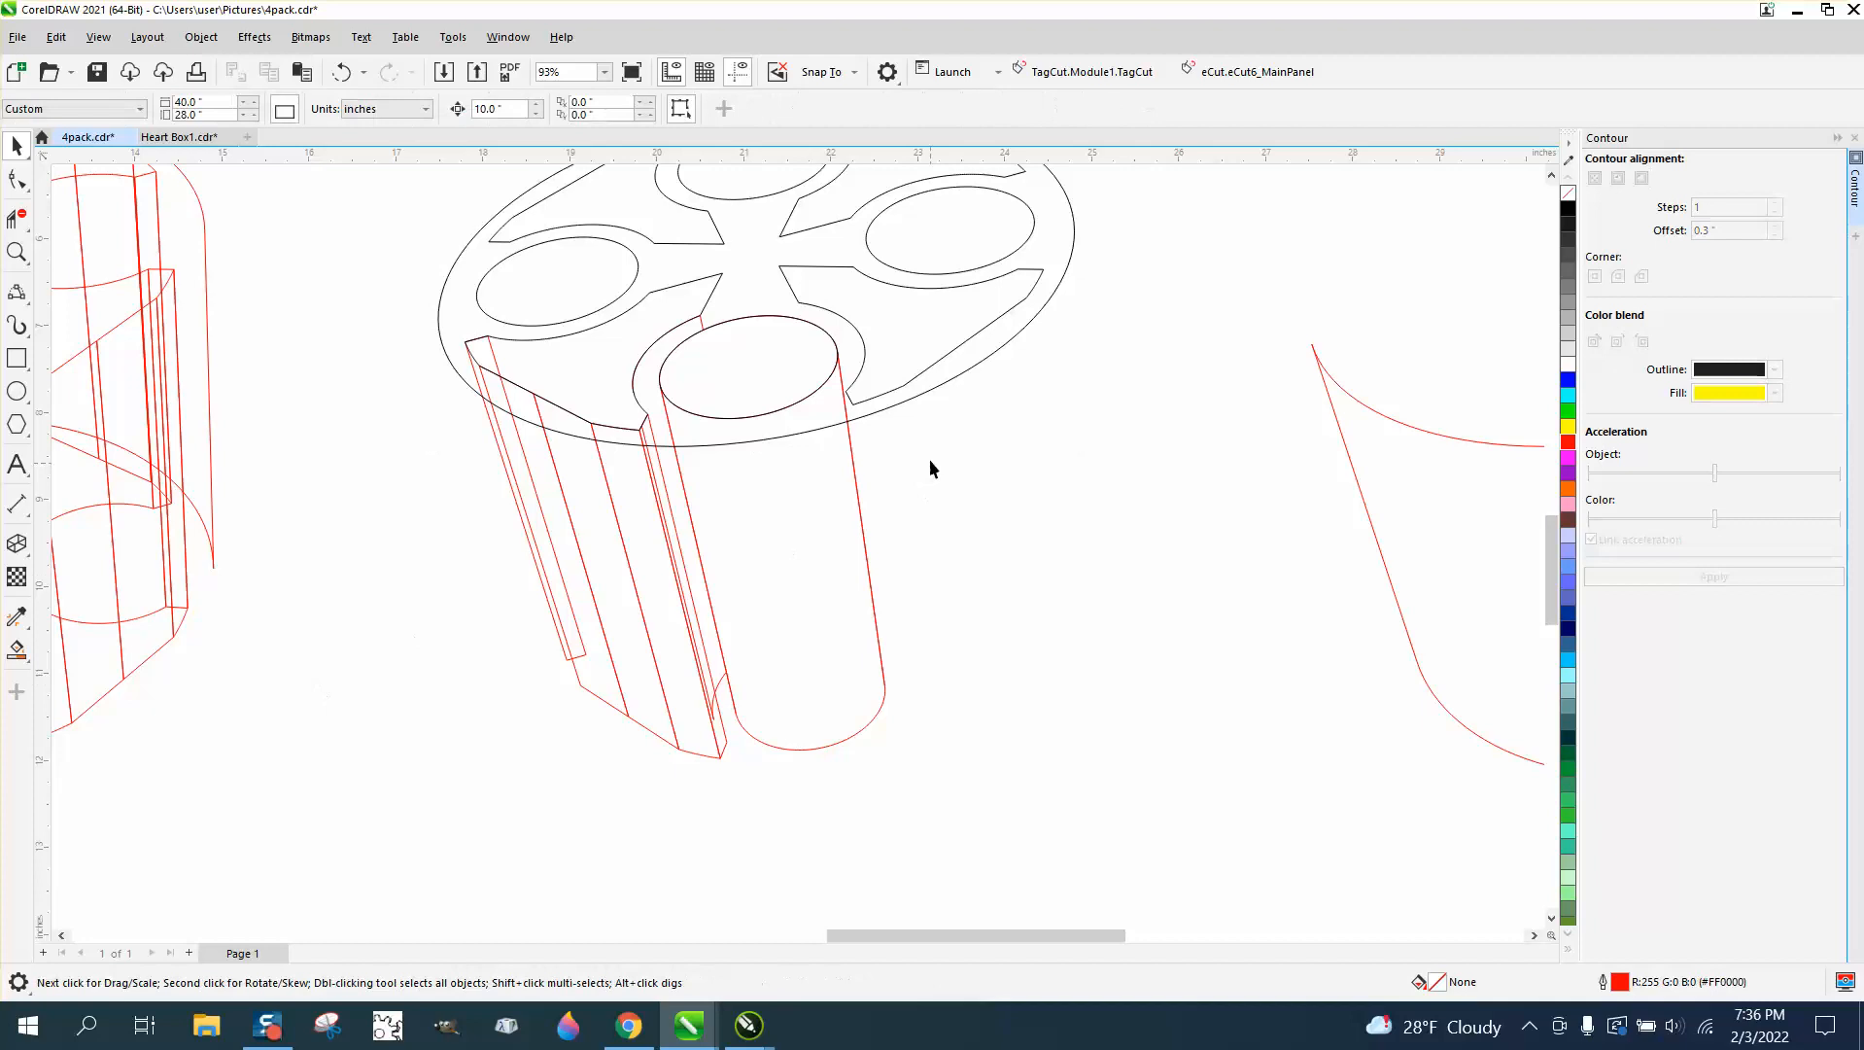
click(887, 407)
key(Right)
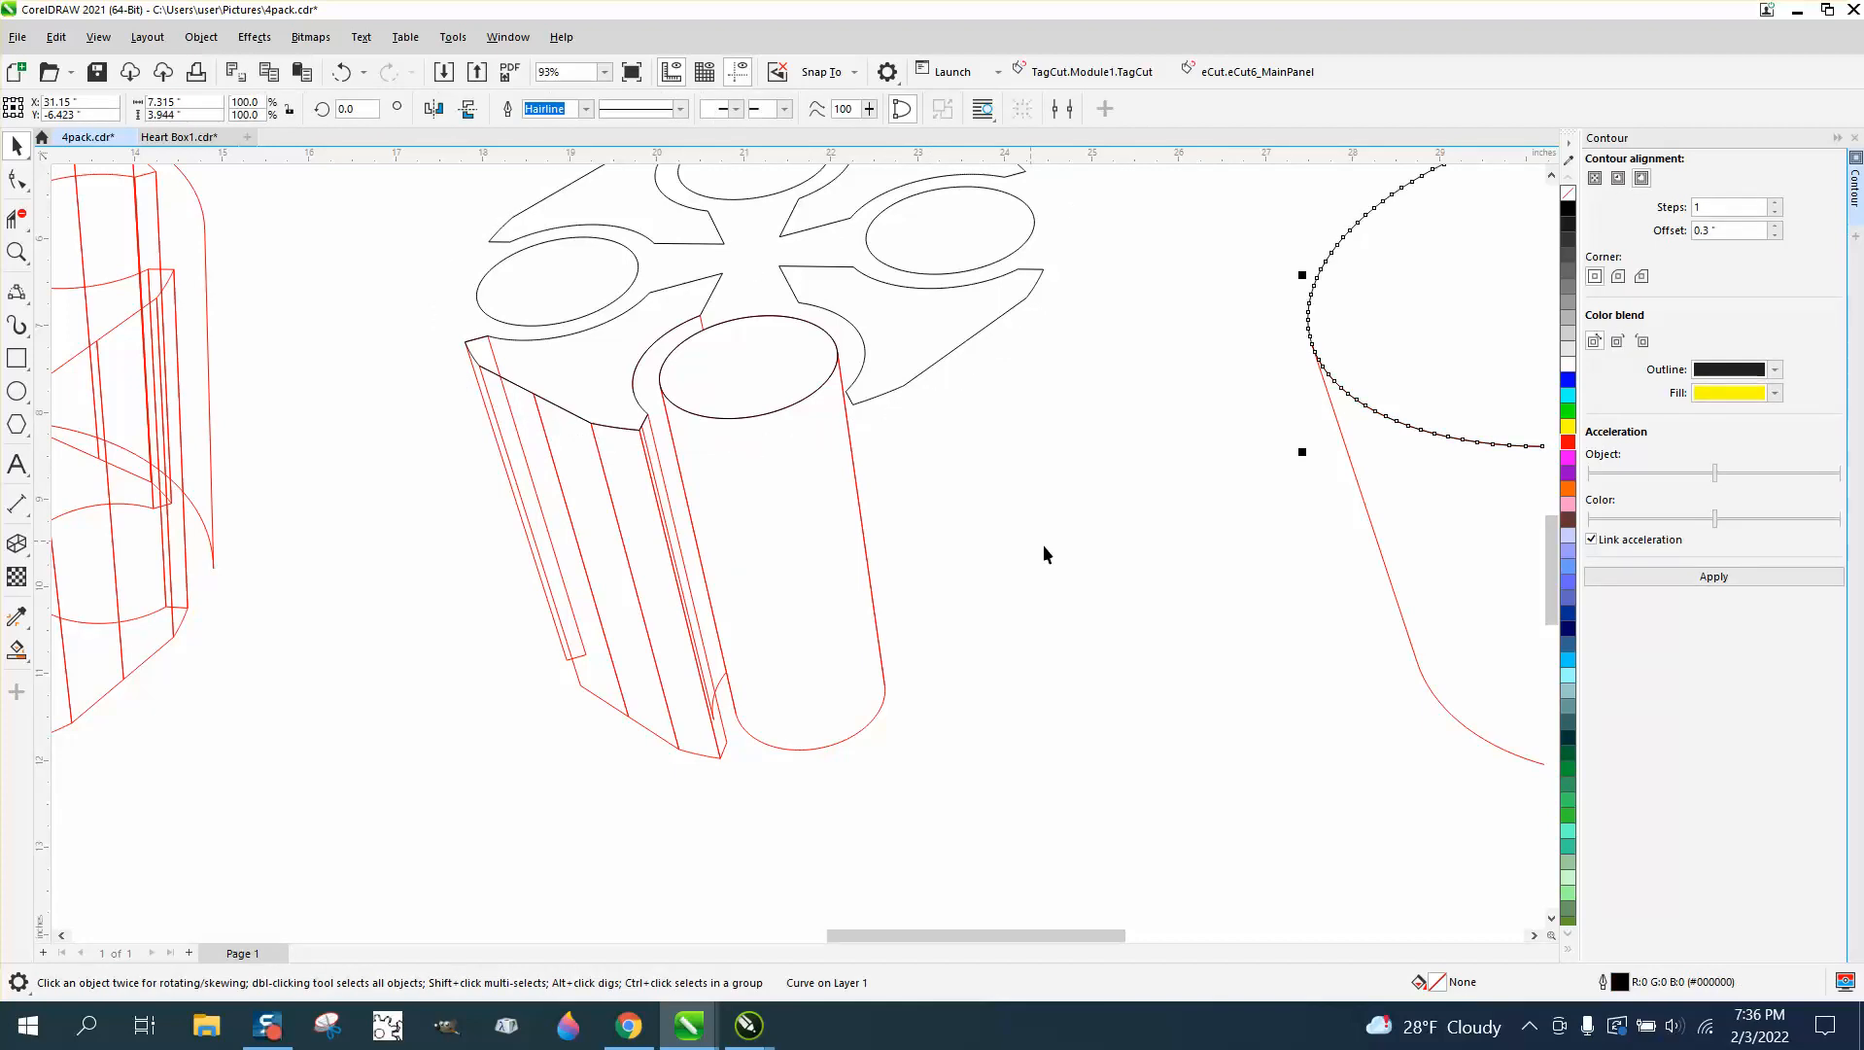
- Trim the front-left pocket's hidden wall lines at its outer corner and beside the front cylinder with virtual segment delete
drag(381, 275, 933, 676)
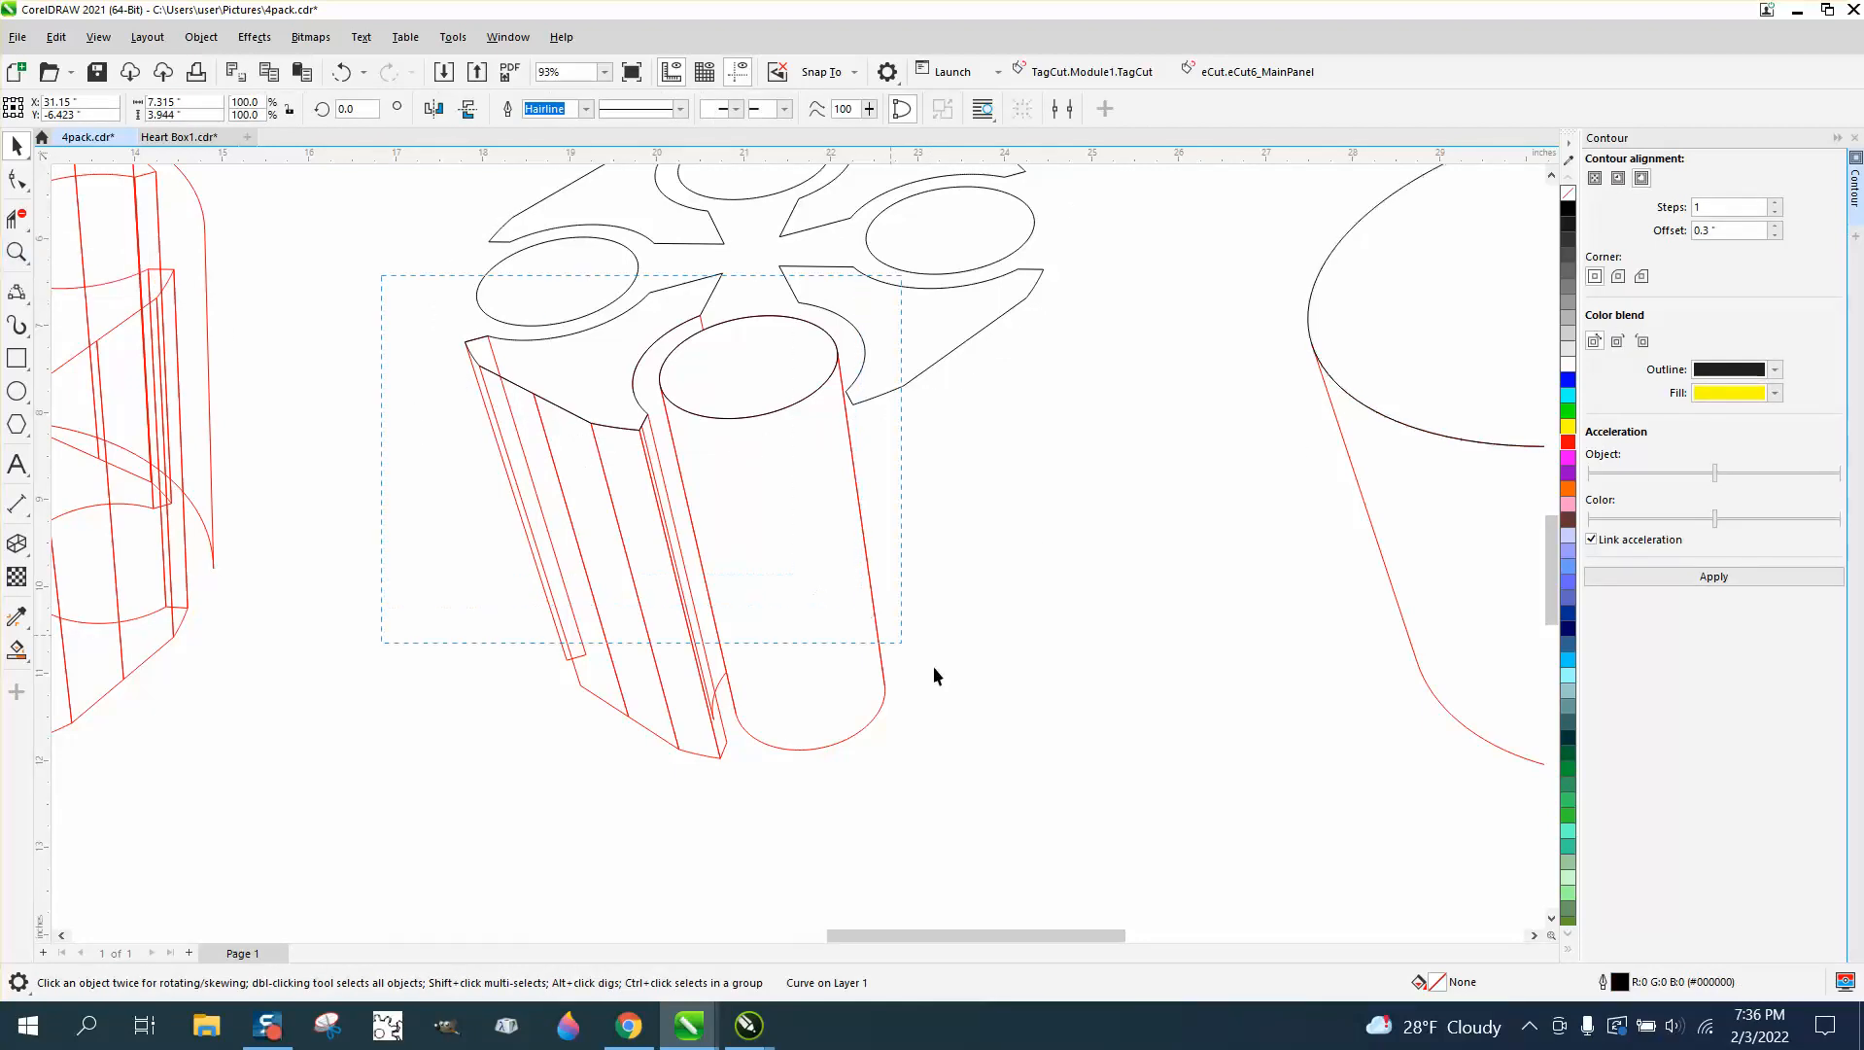
click(347, 374)
click(16, 252)
drag(763, 610, 763, 609)
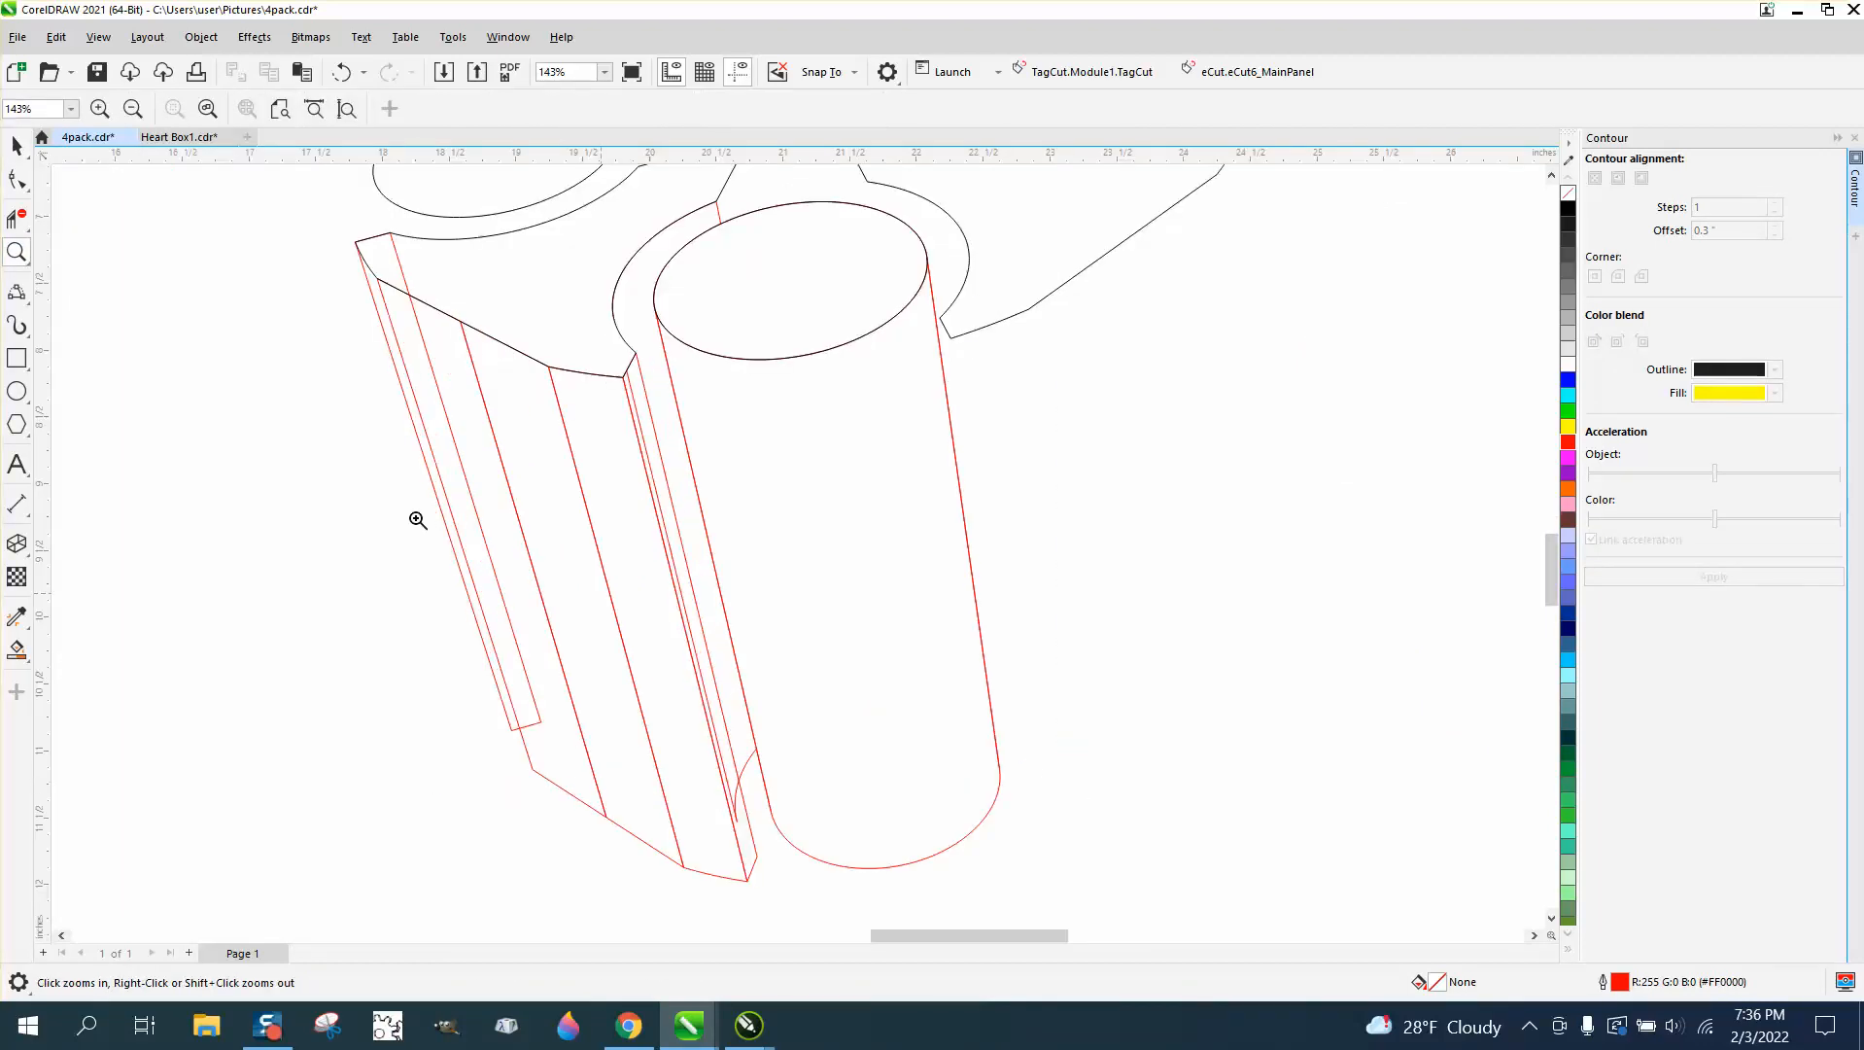
click(17, 218)
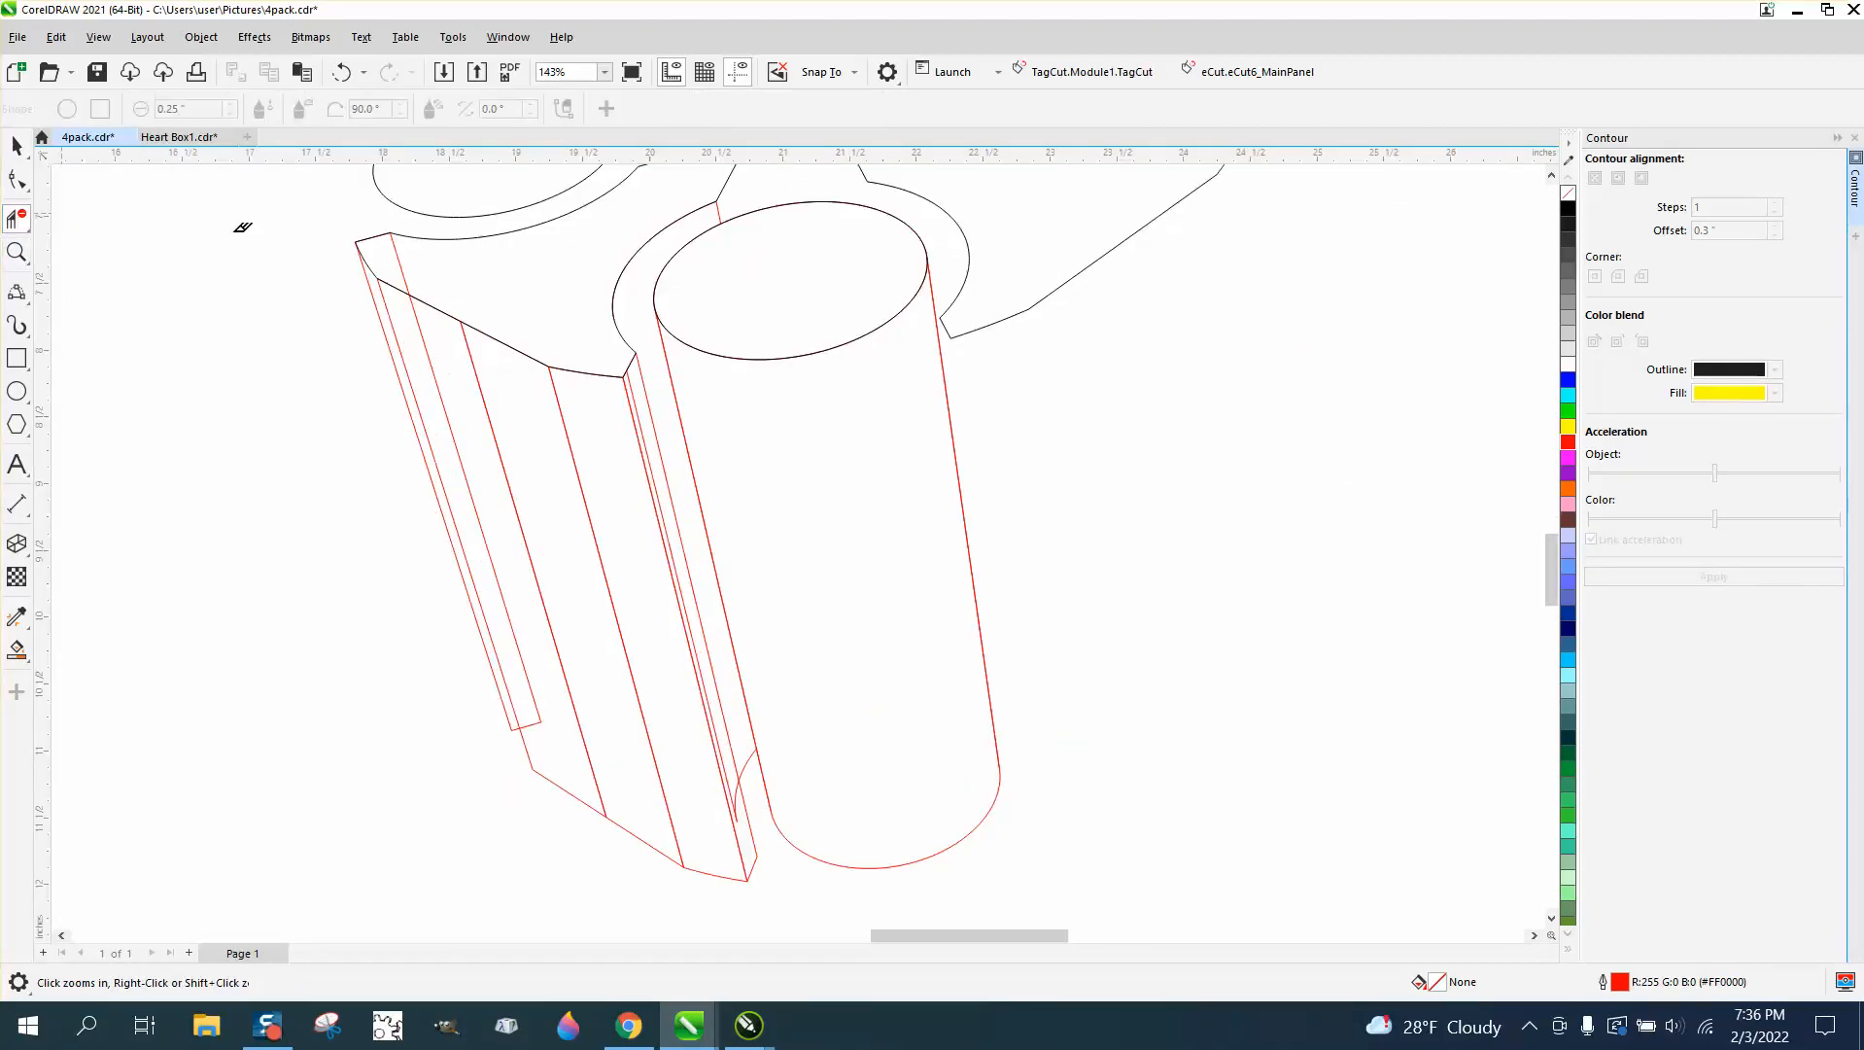
click(397, 243)
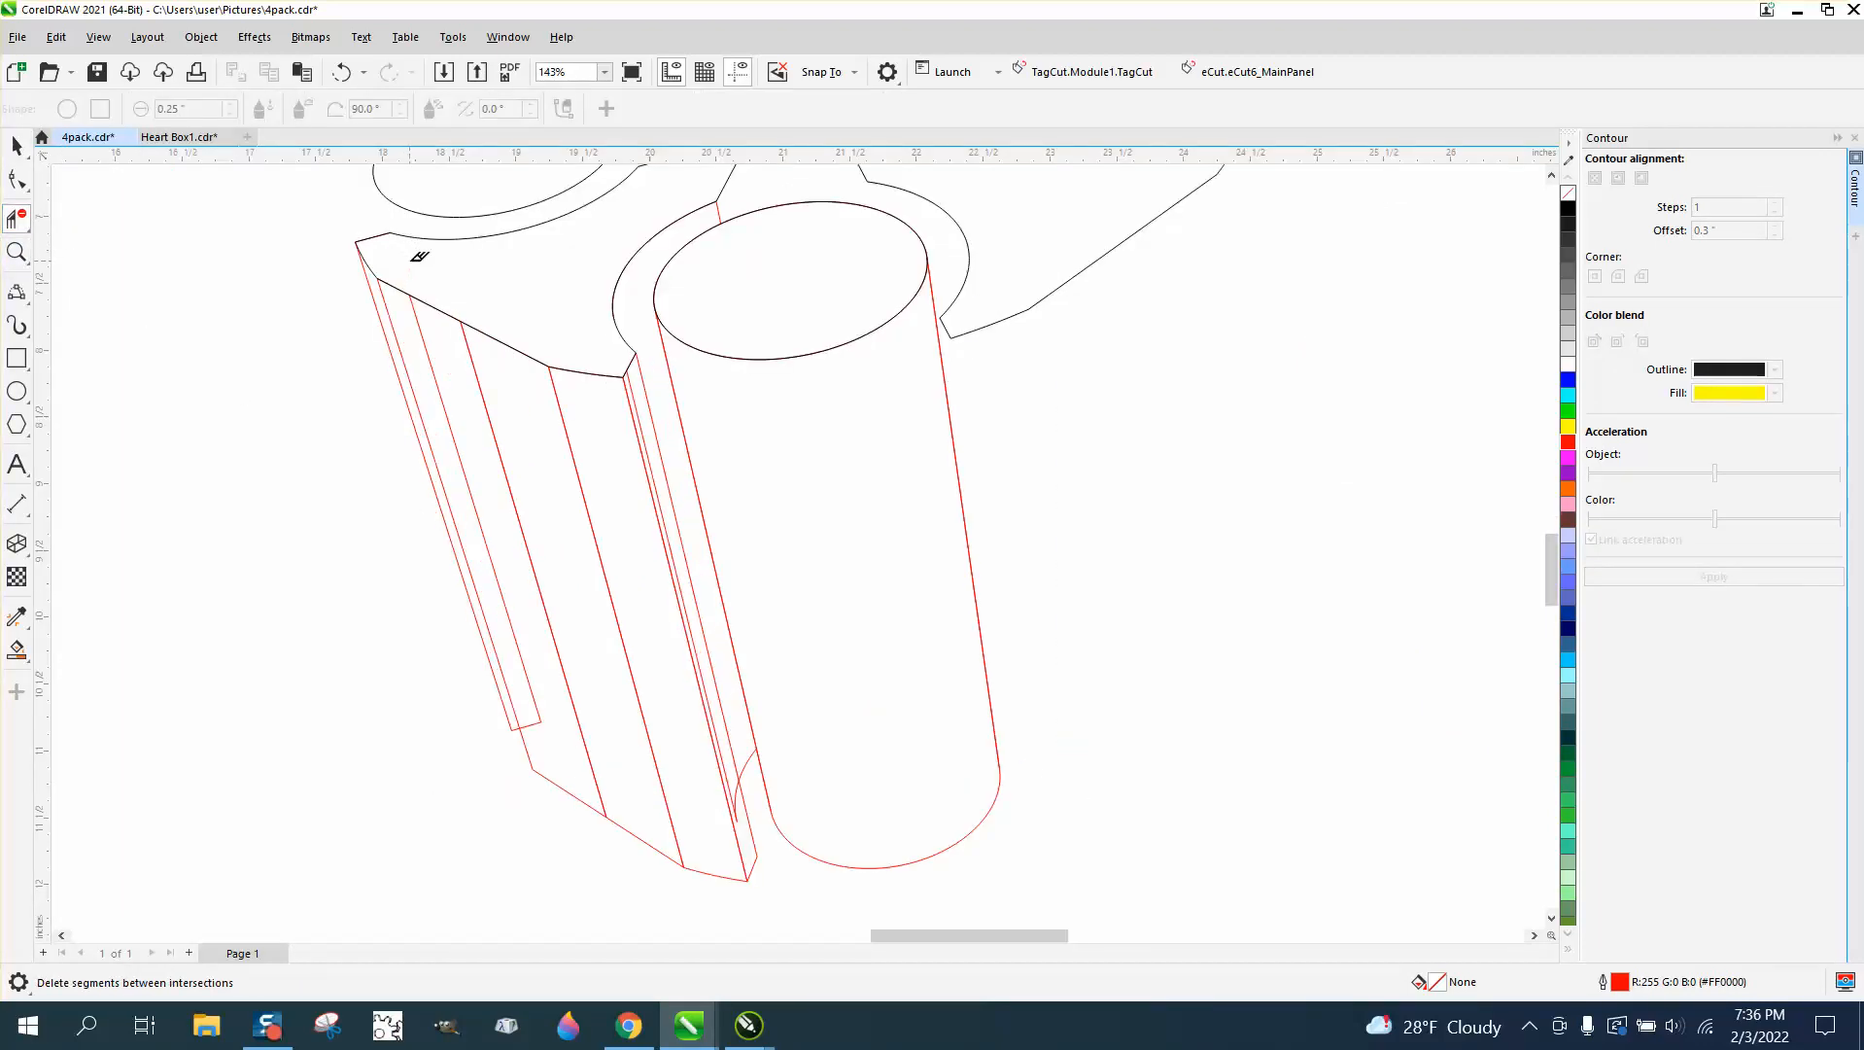
click(633, 382)
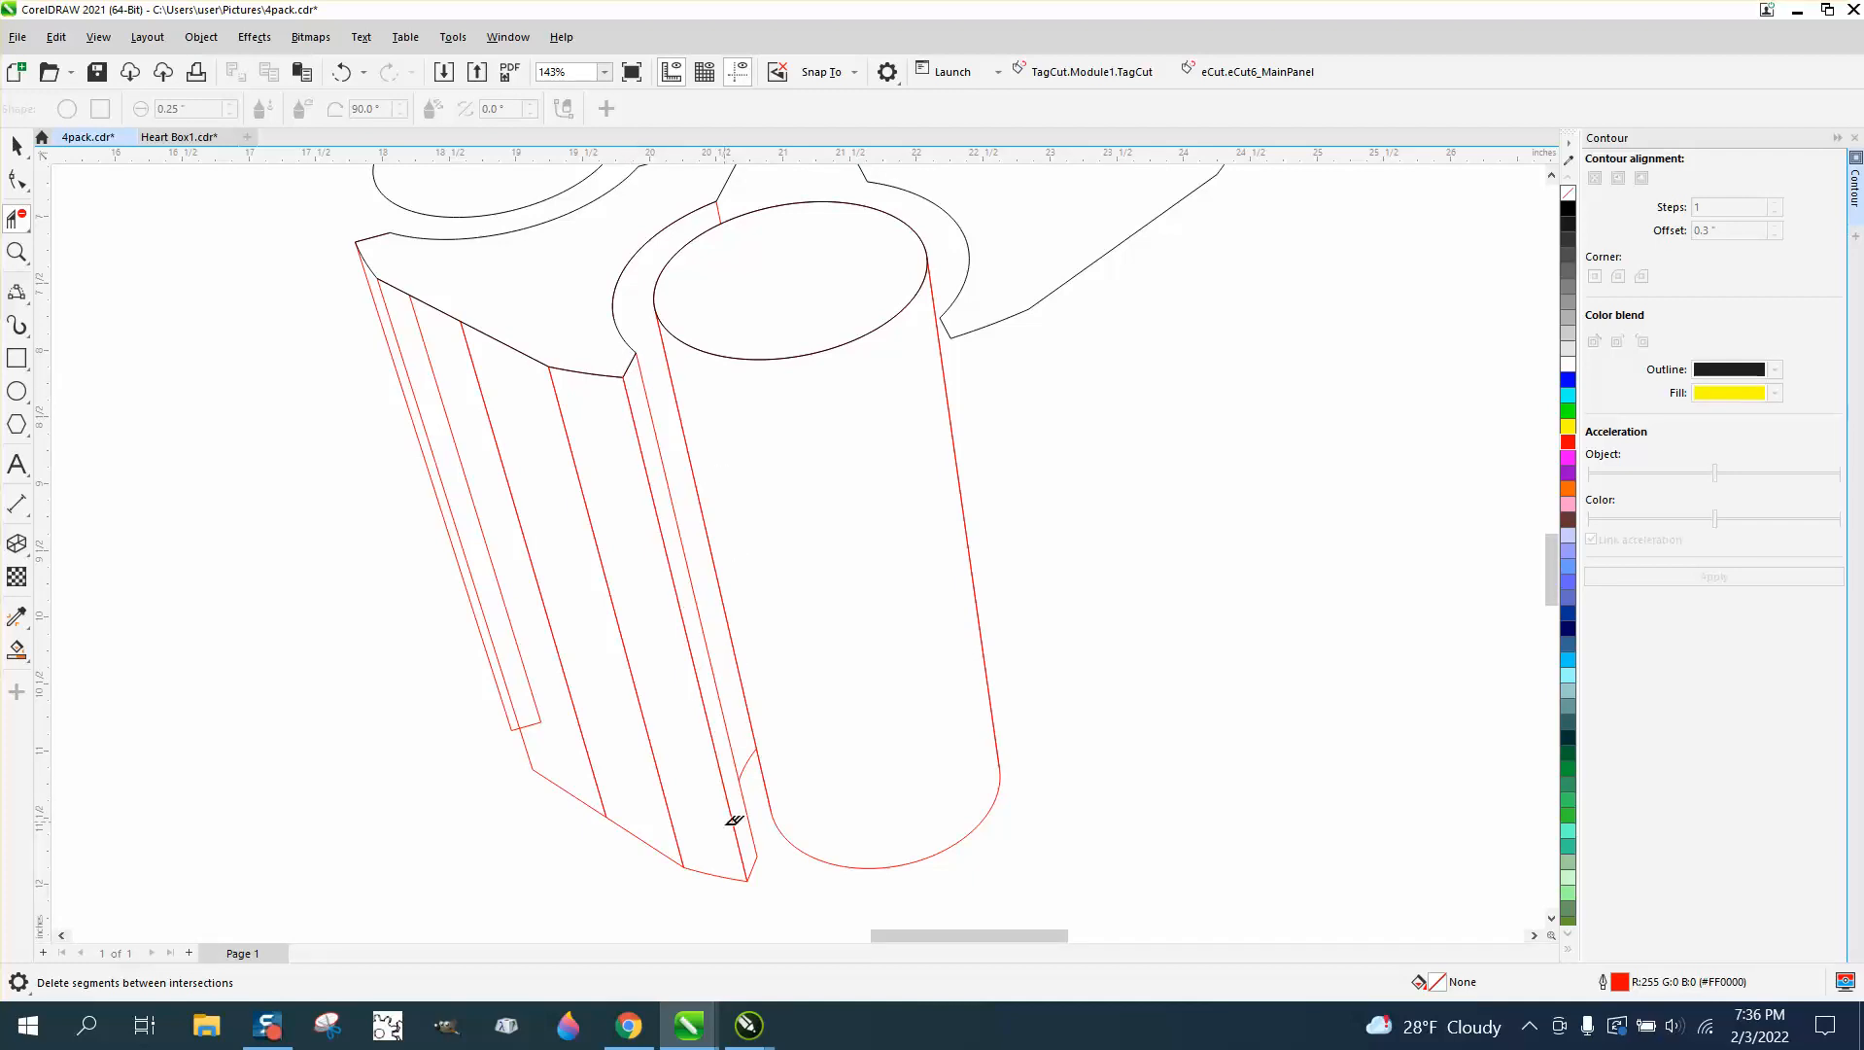
click(541, 715)
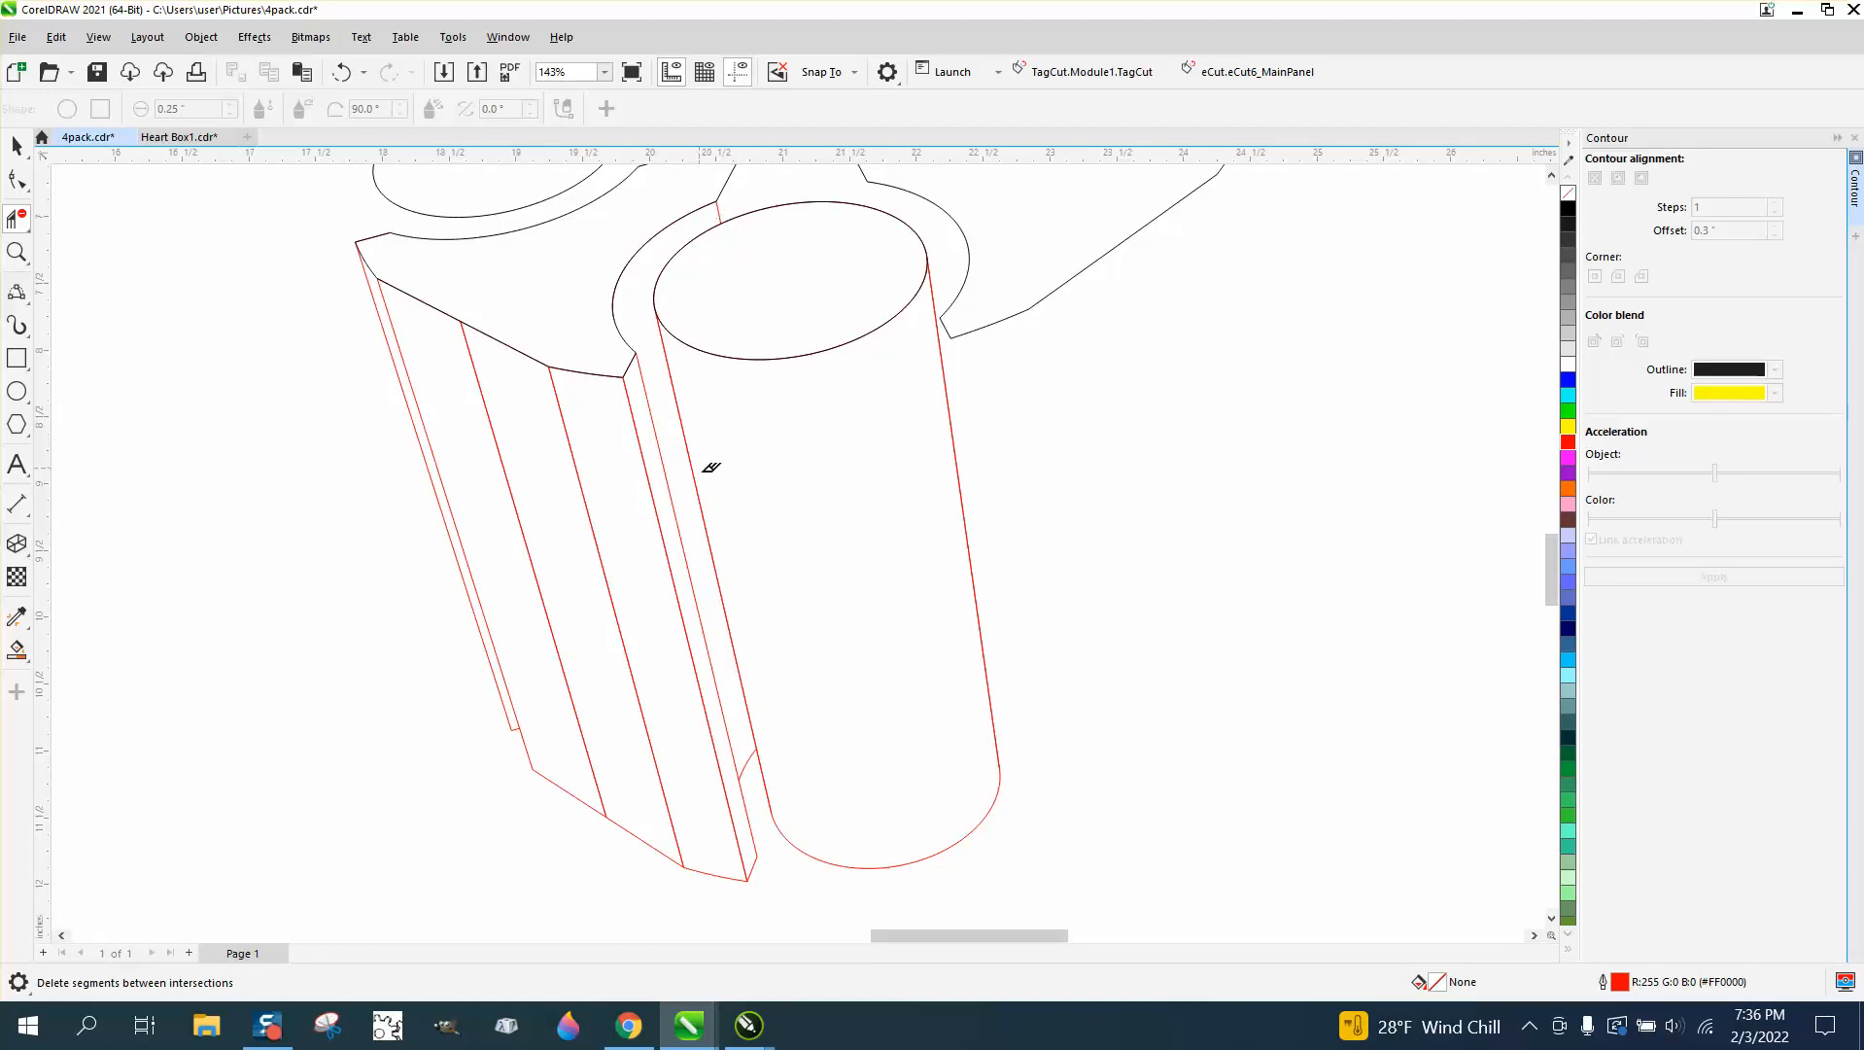
- Move the narrow wall segment left beside the front hole in the red wireframe 10 inches right onto the front-left pocket
scroll(657, 513, down, 3)
scroll(713, 558, down, 1)
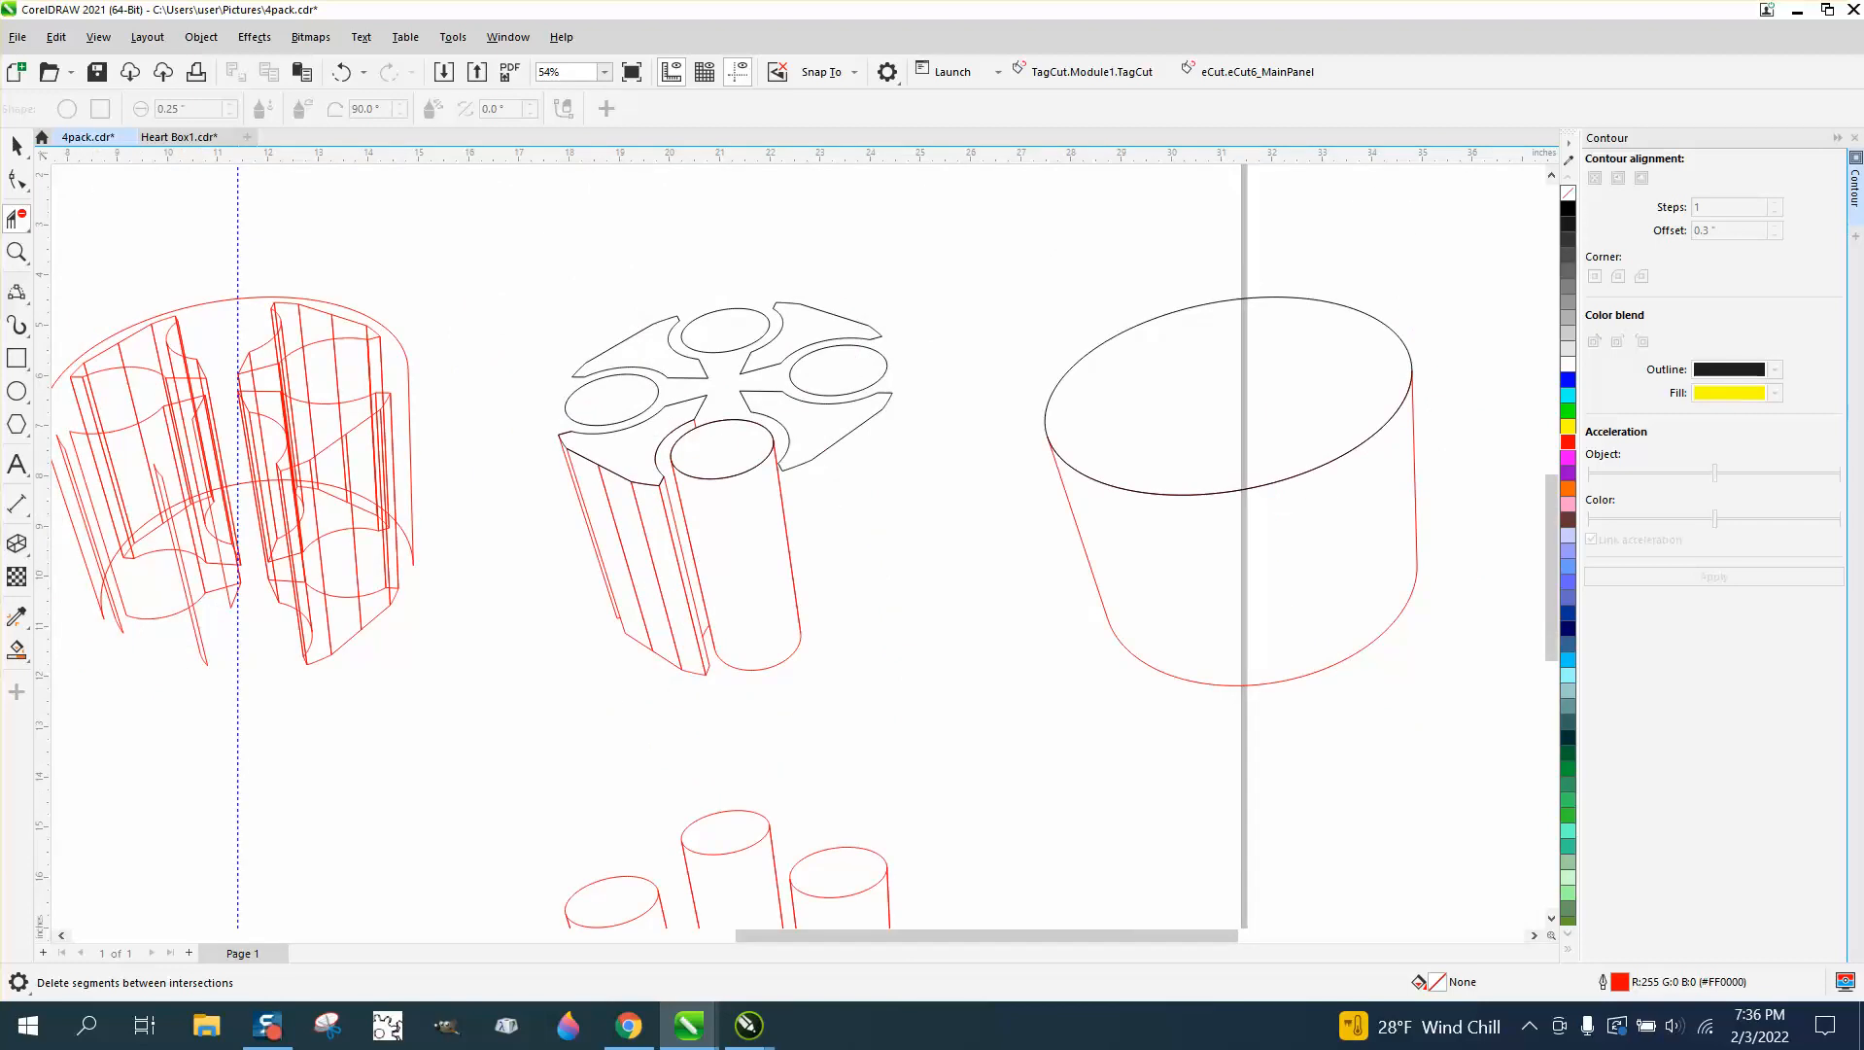
click(16, 179)
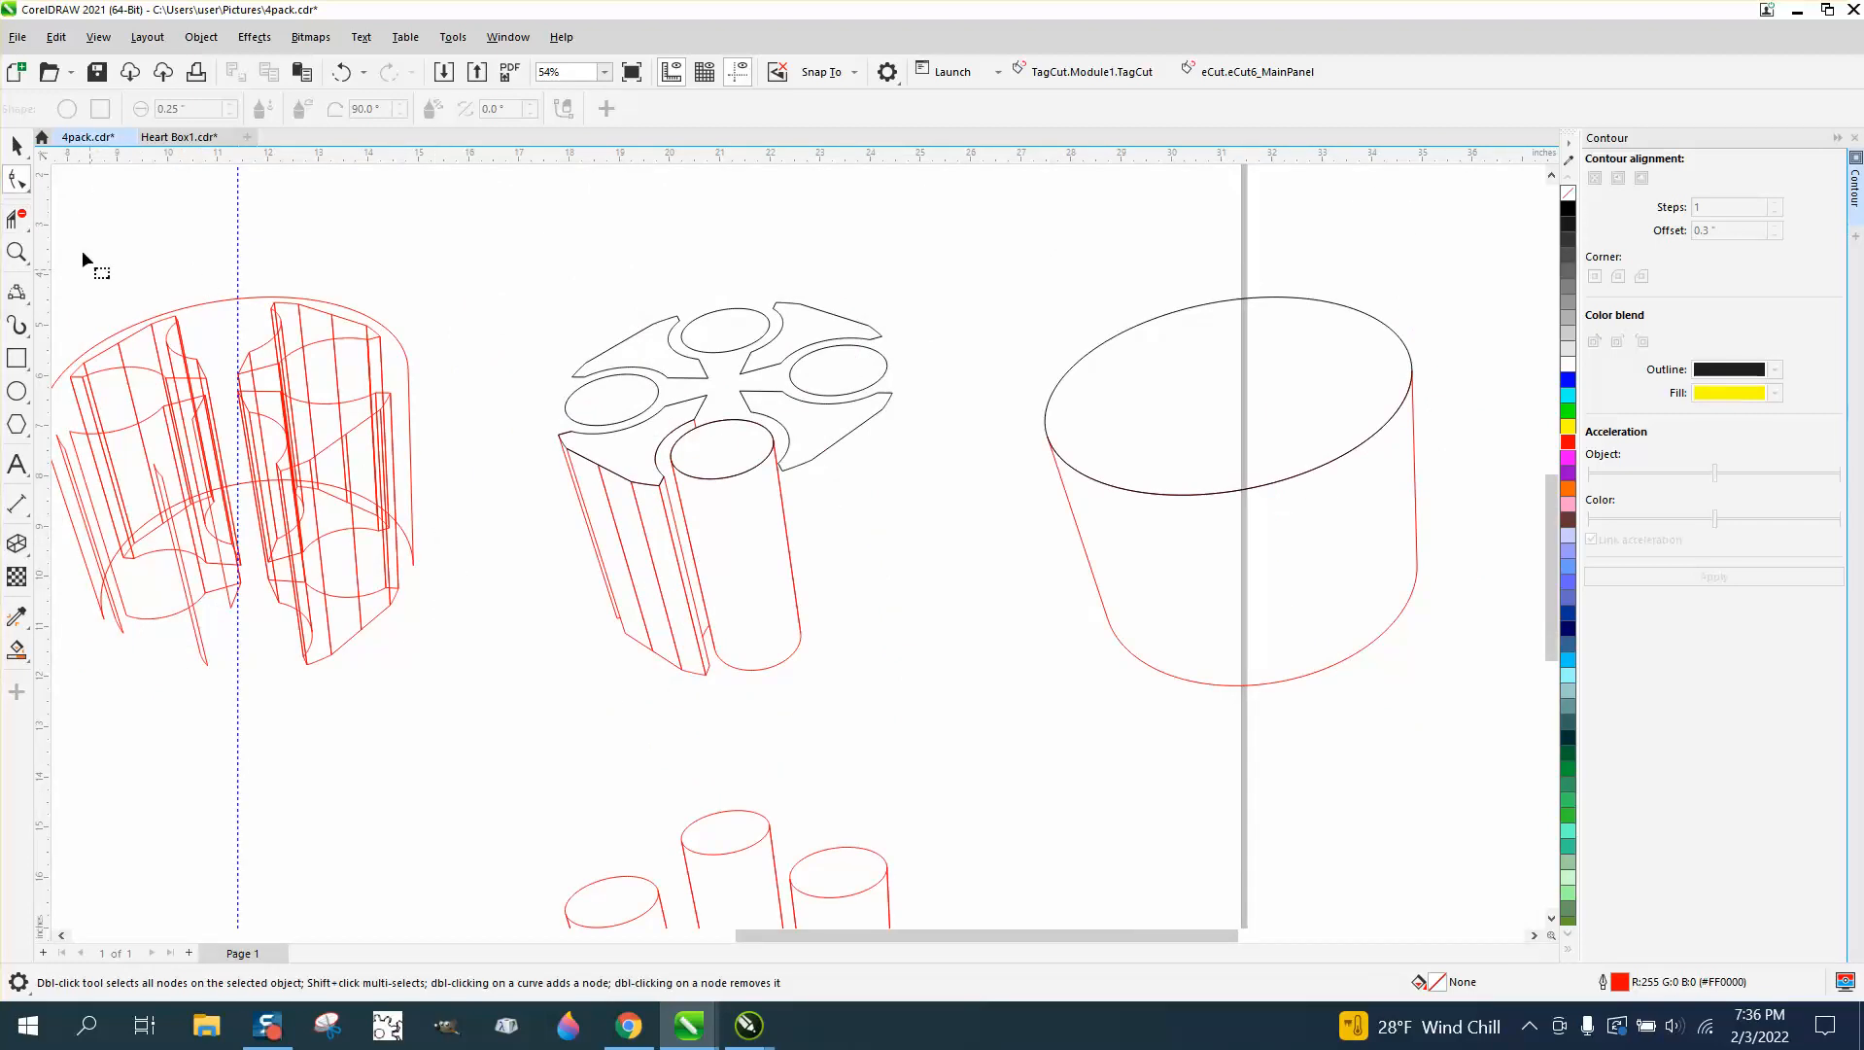
click(17, 146)
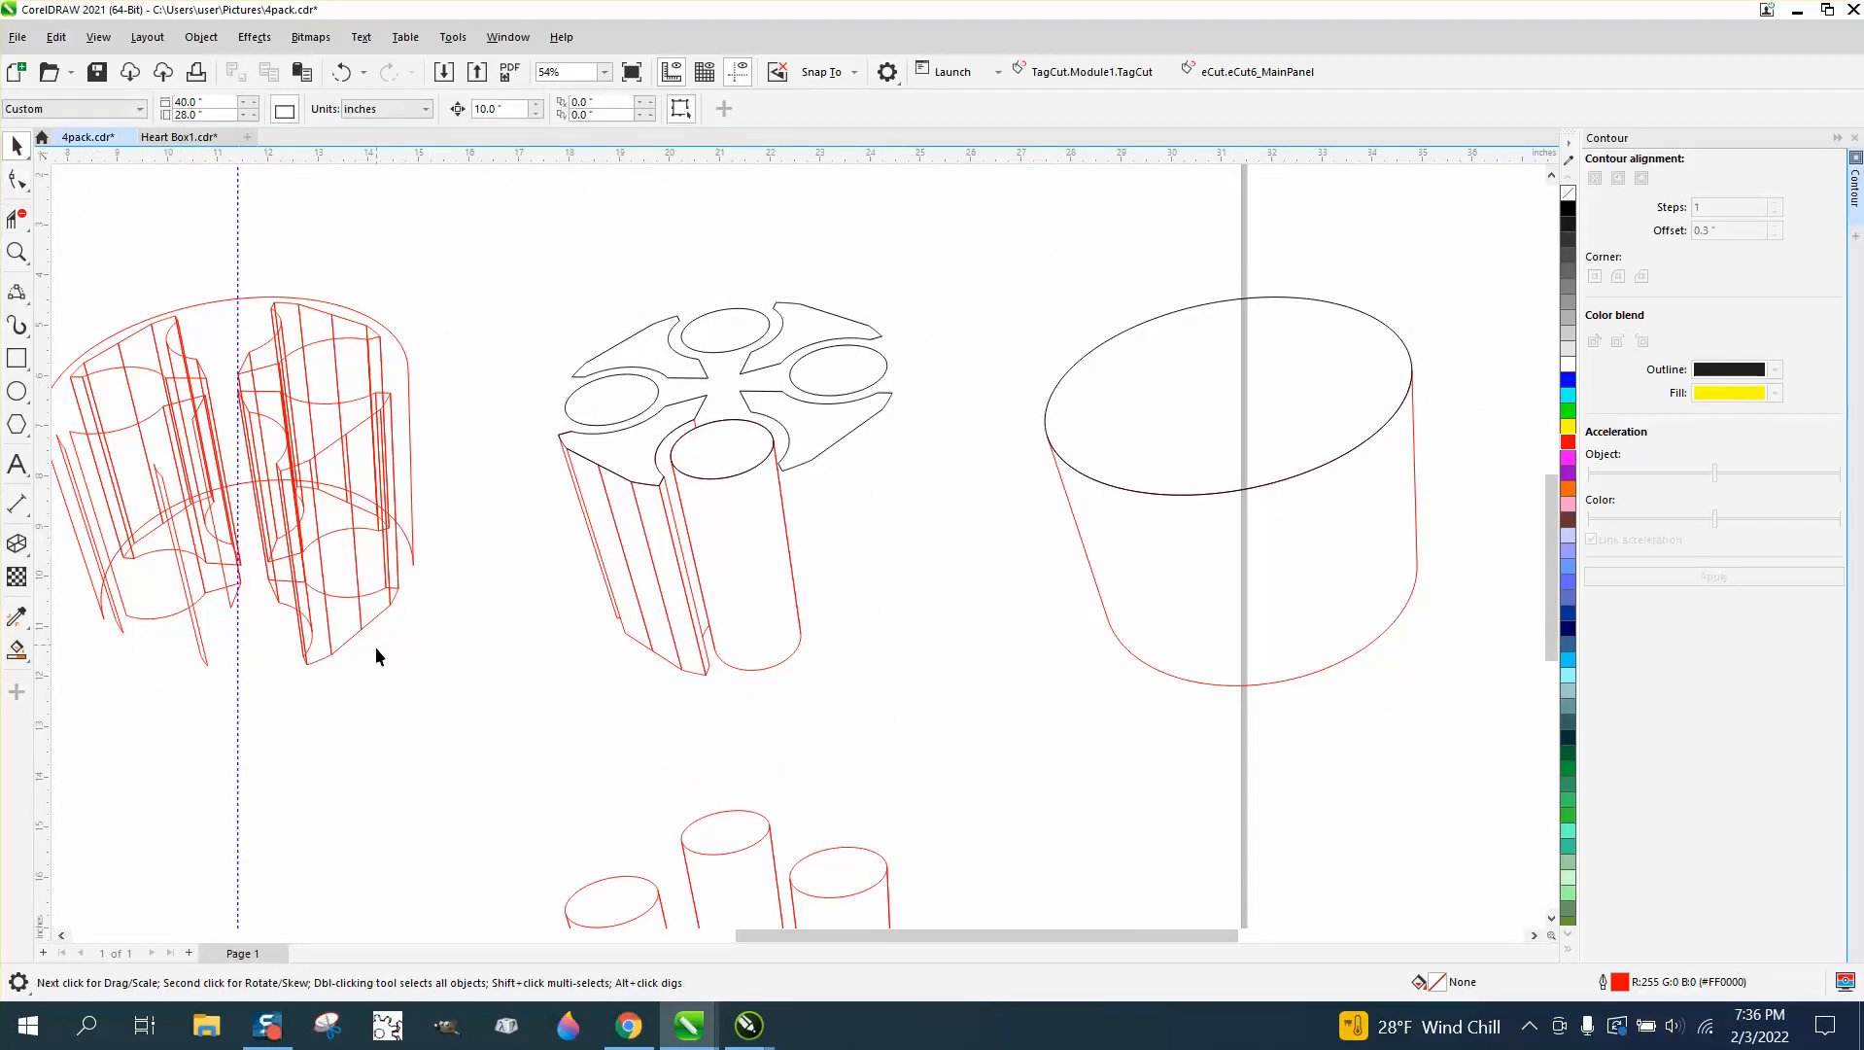
click(206, 652)
key(Tab)
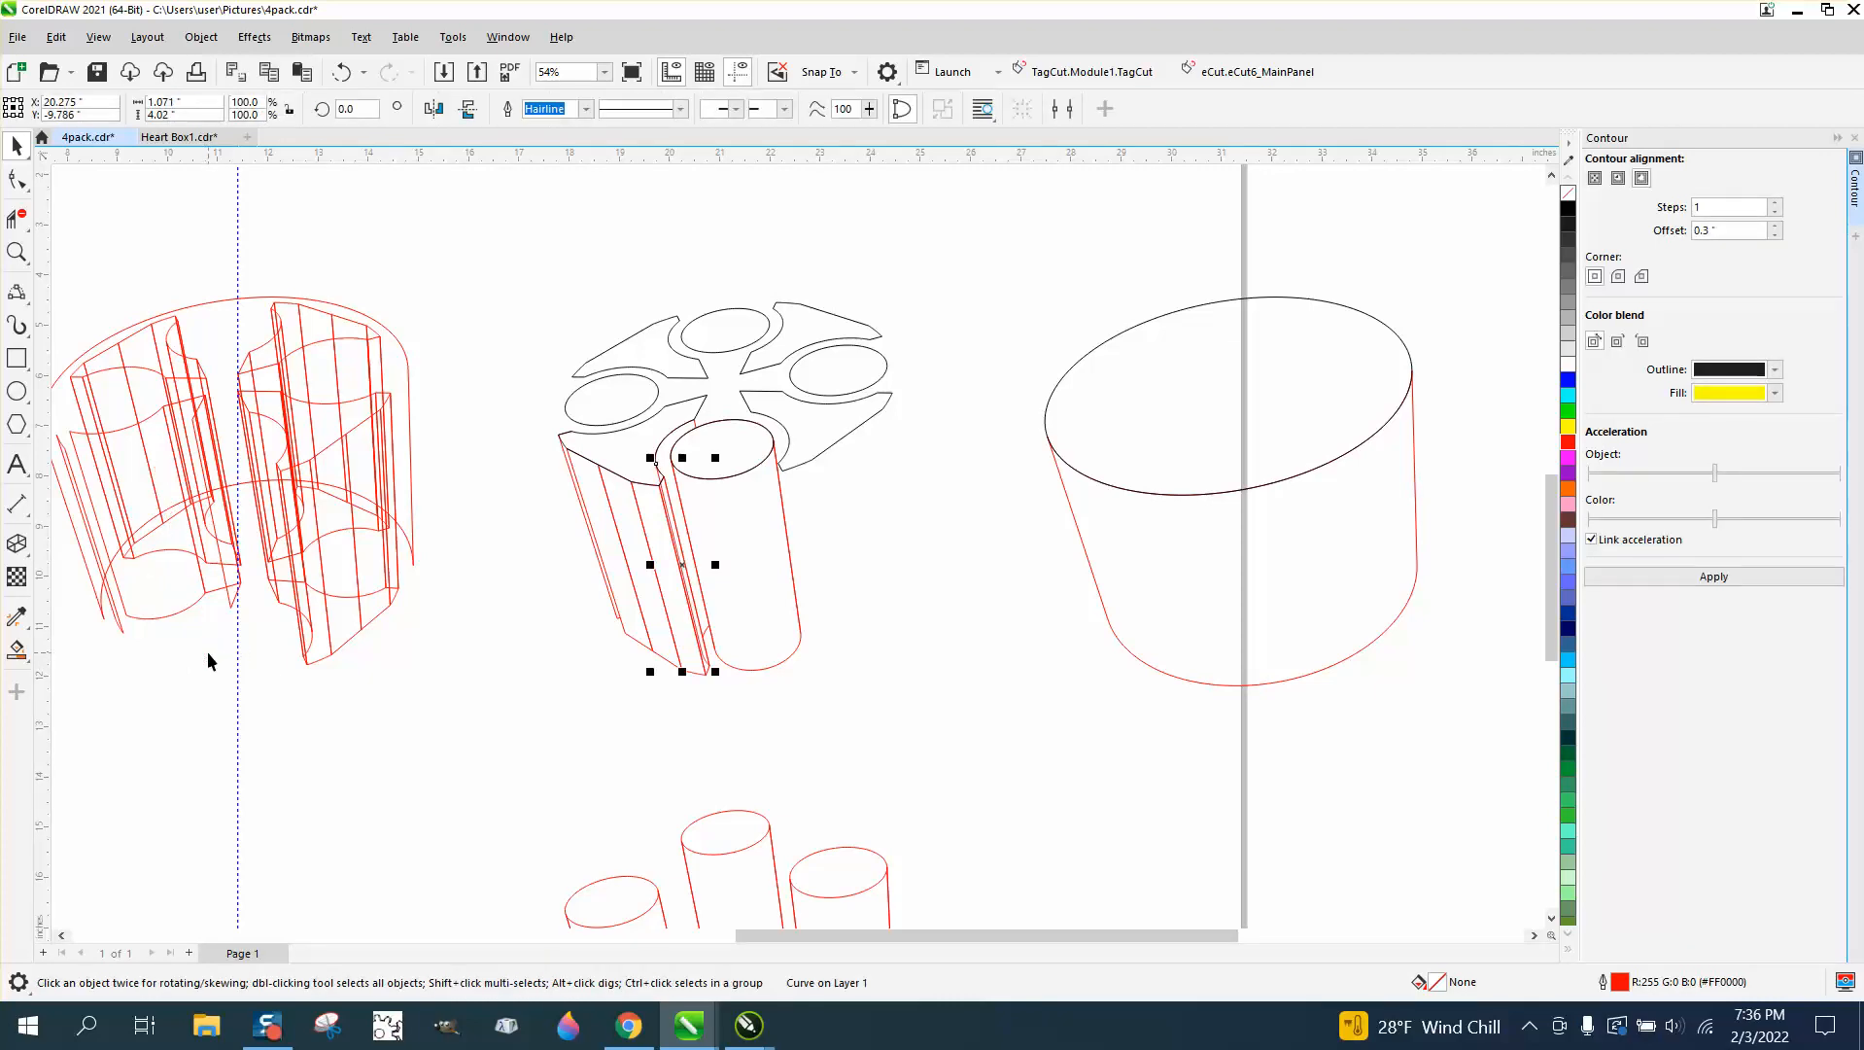
click(16, 252)
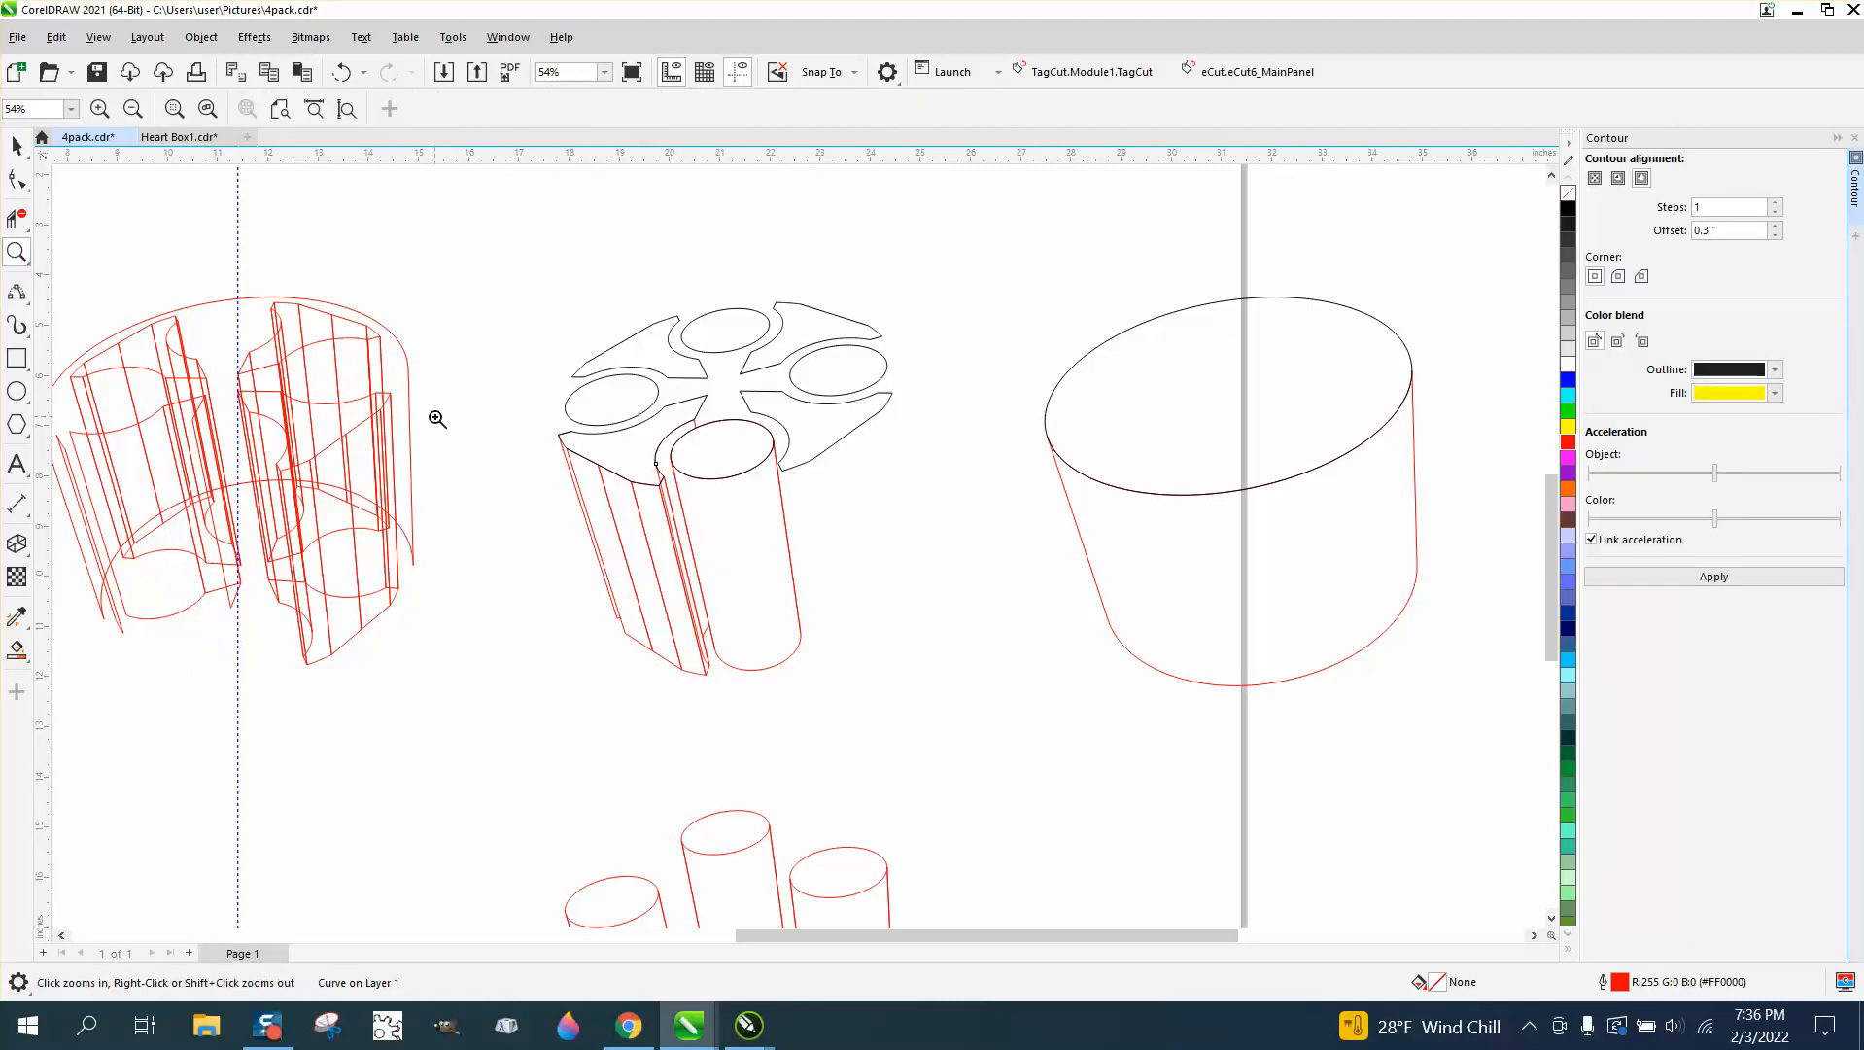
drag(594, 470, 931, 747)
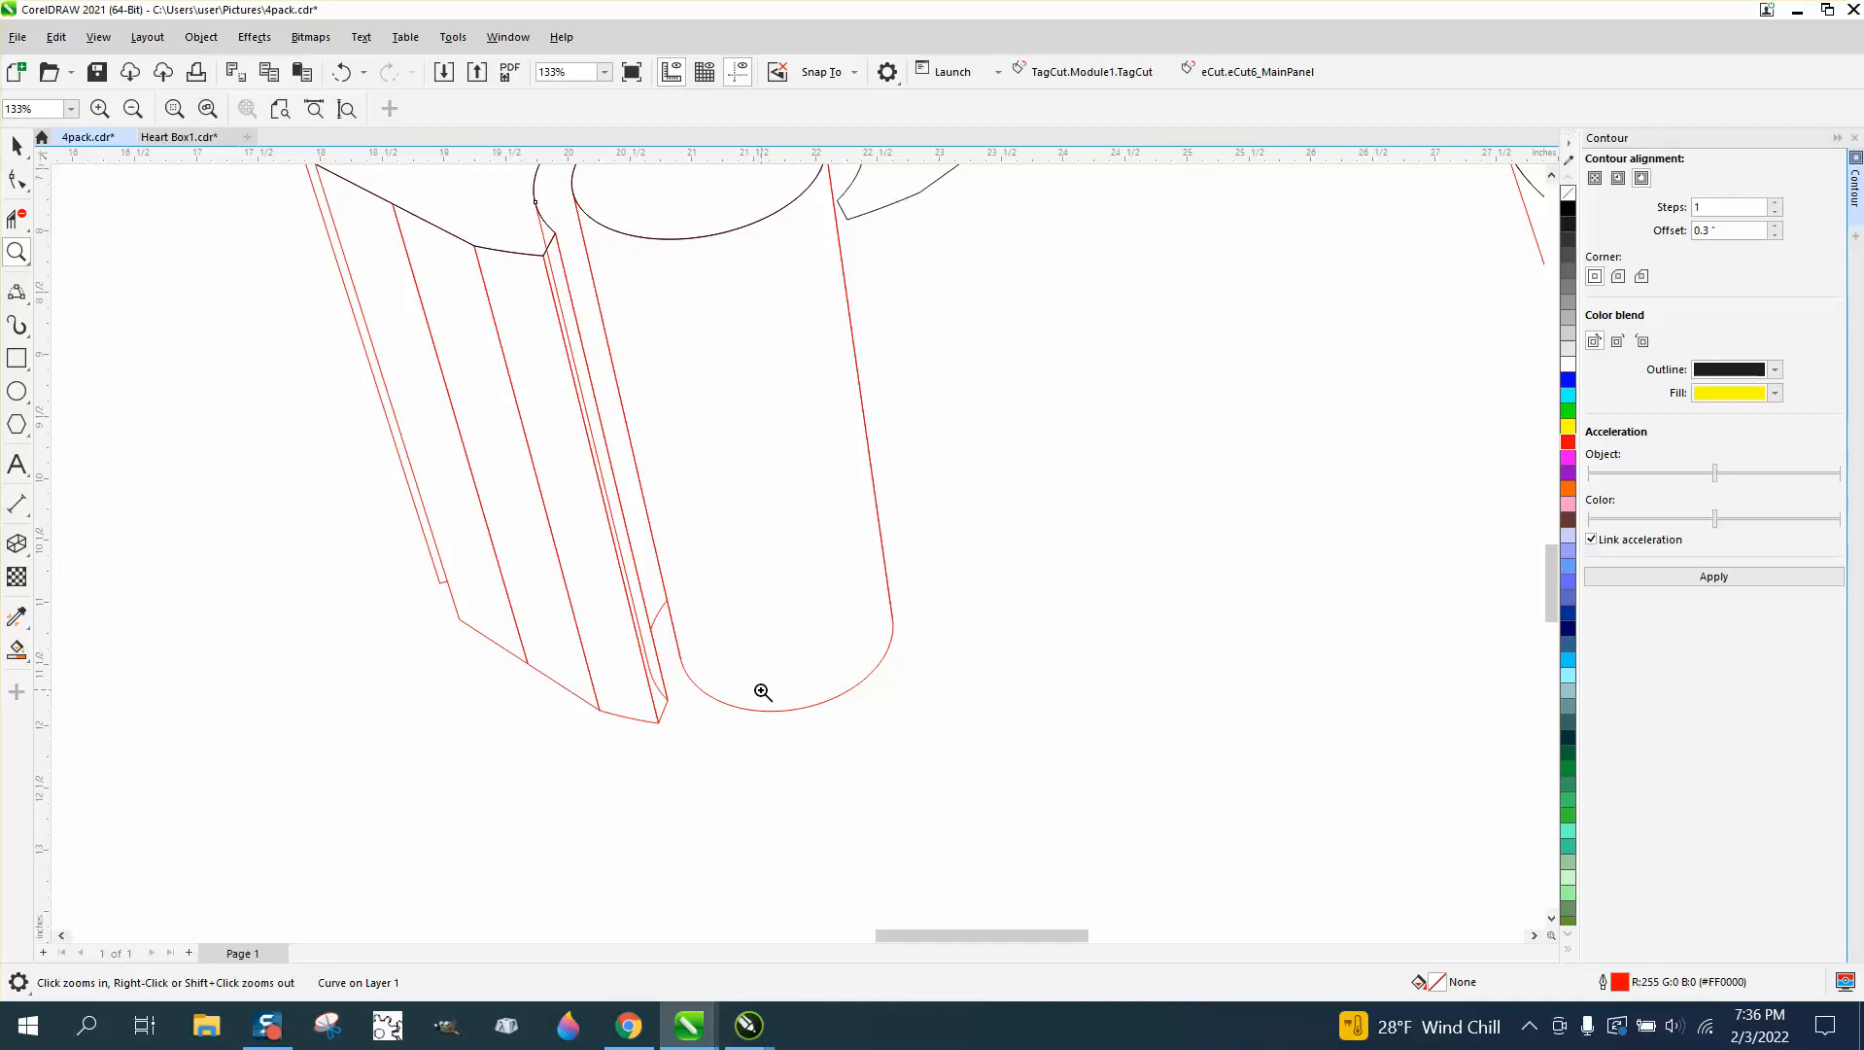
- Move the three finished black example drawings together 20 inches up, clear above the page
scroll(763, 691, down, 5)
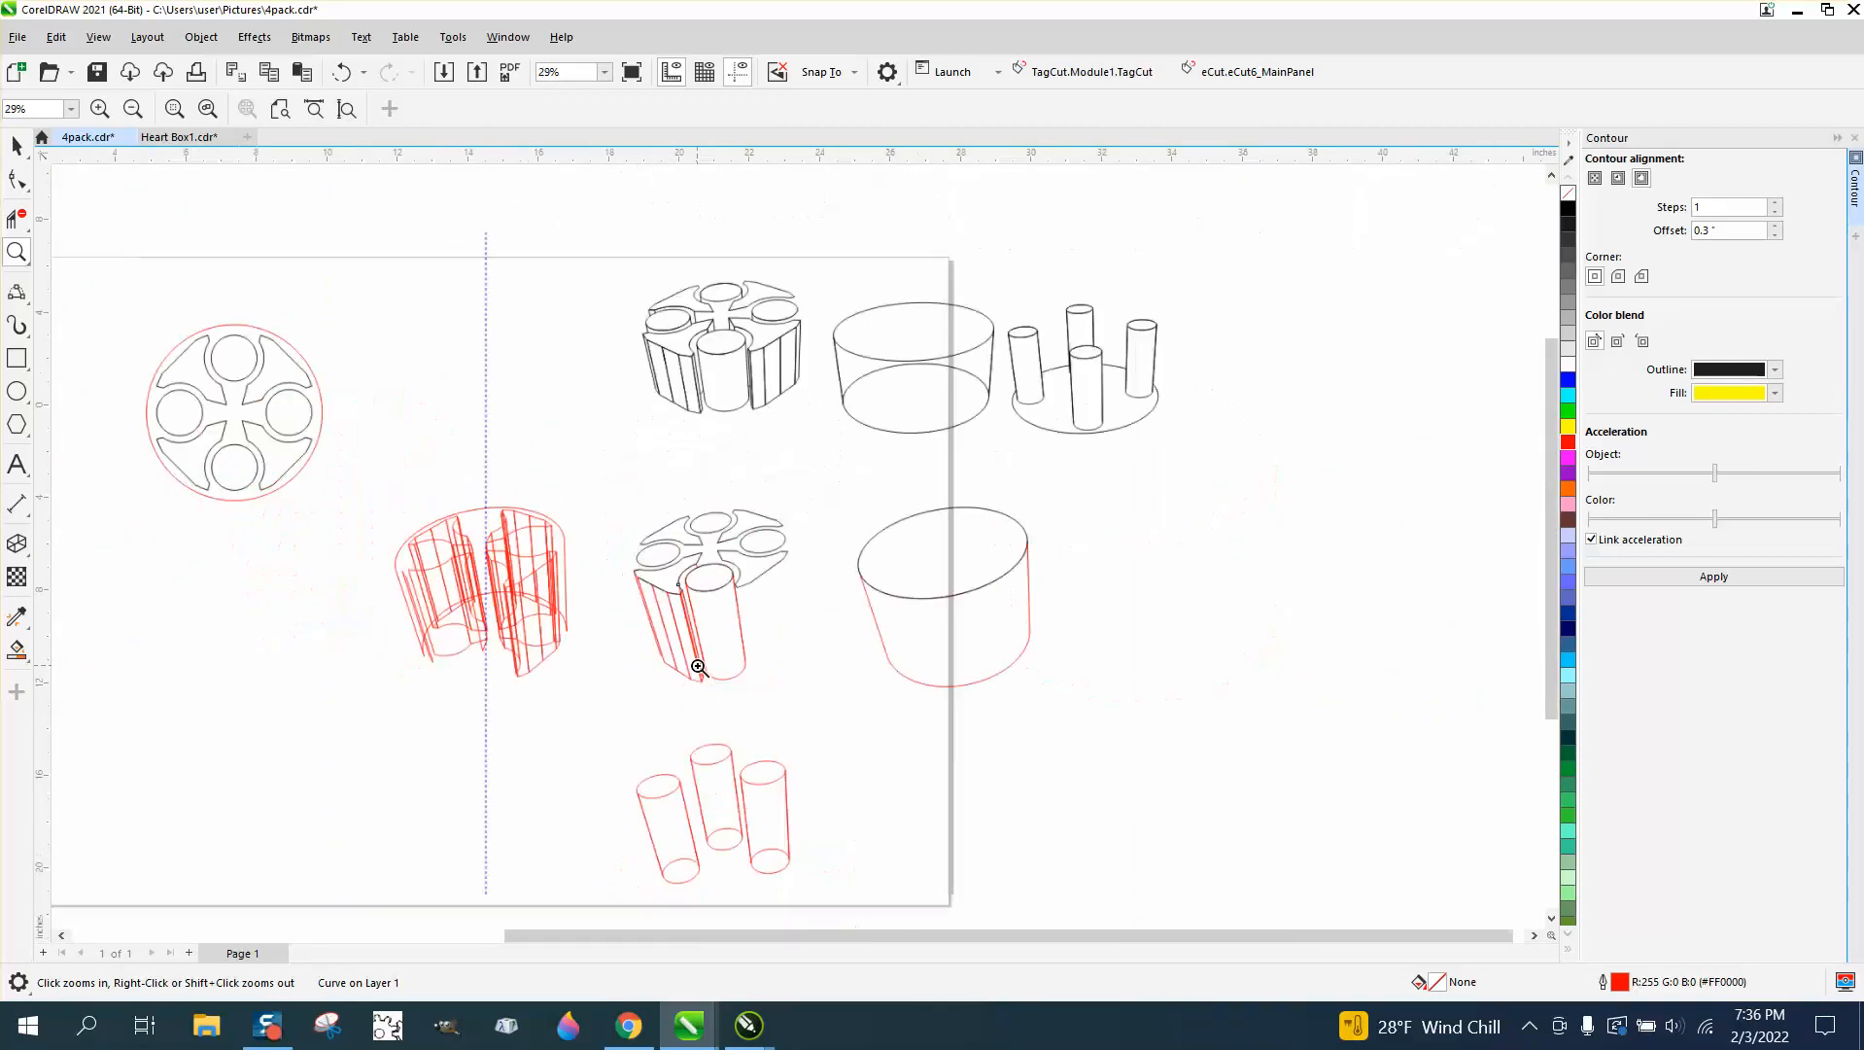
drag(531, 269, 1164, 453)
scroll(98, 185, down, 1)
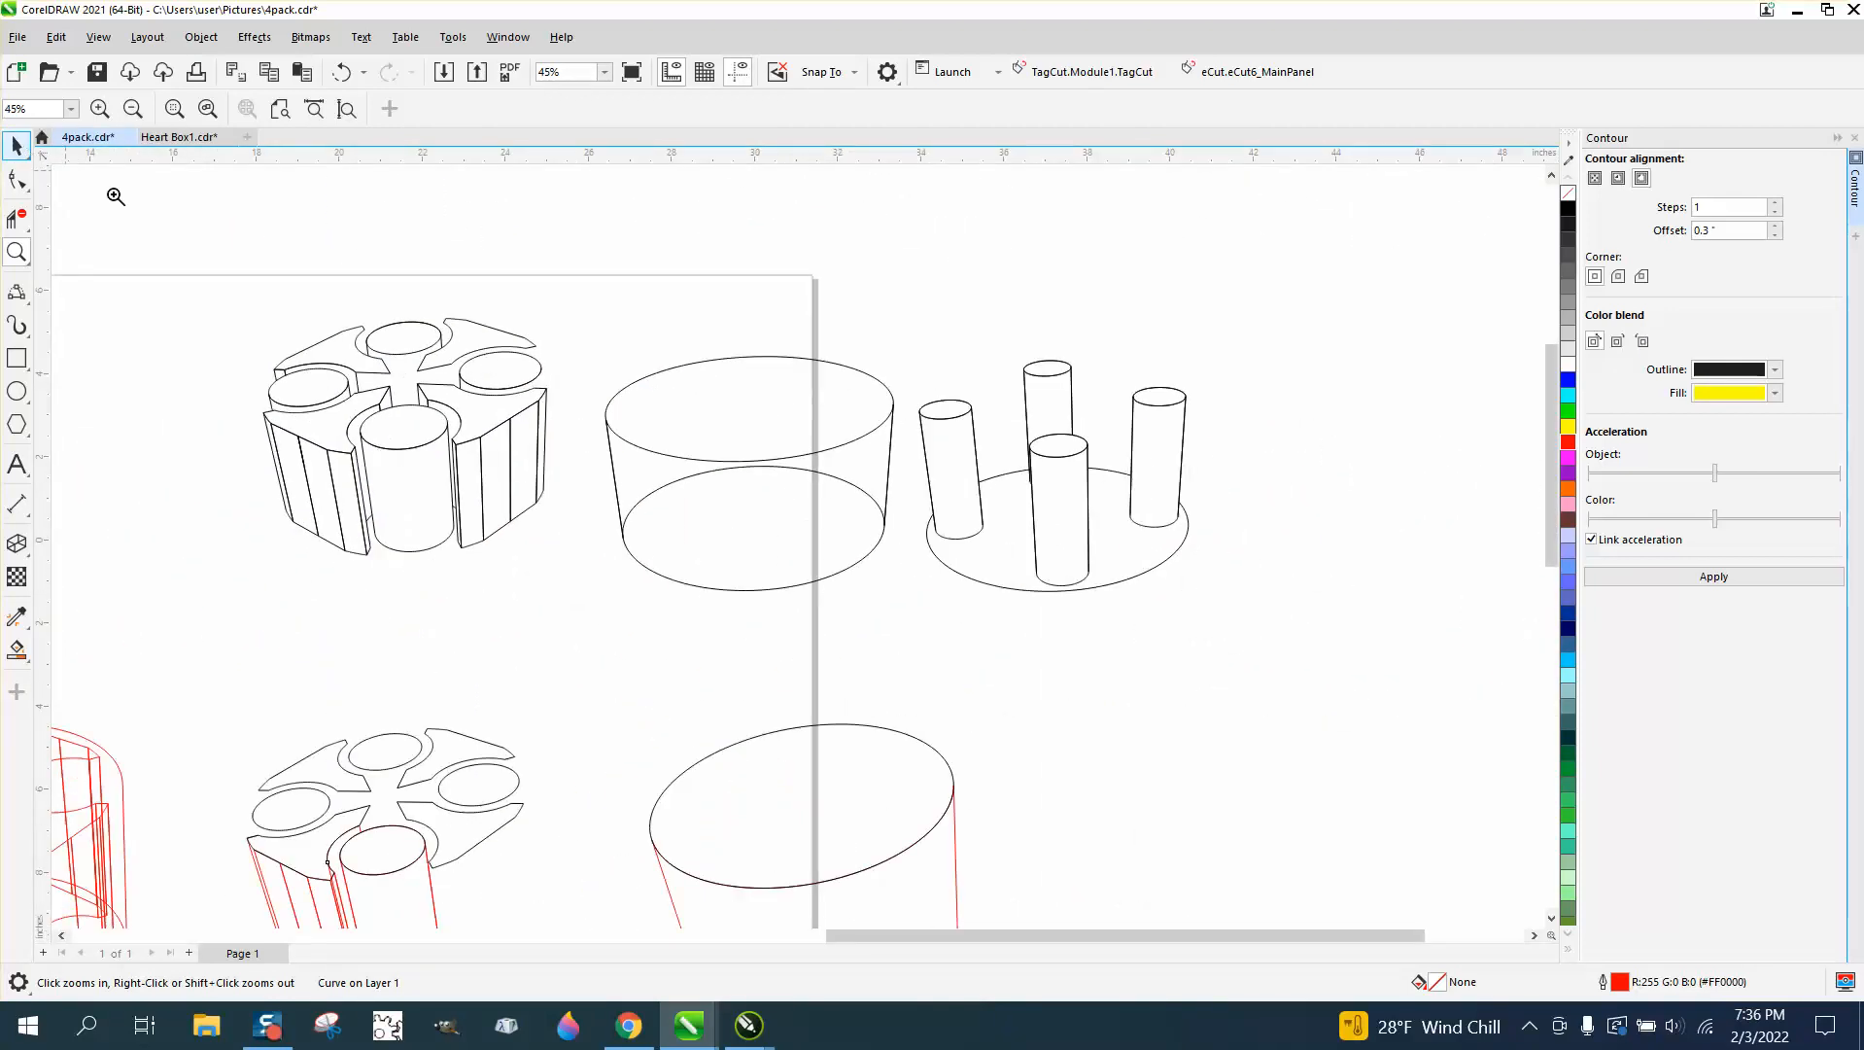
click(253, 303)
scroll(128, 232, down, 2)
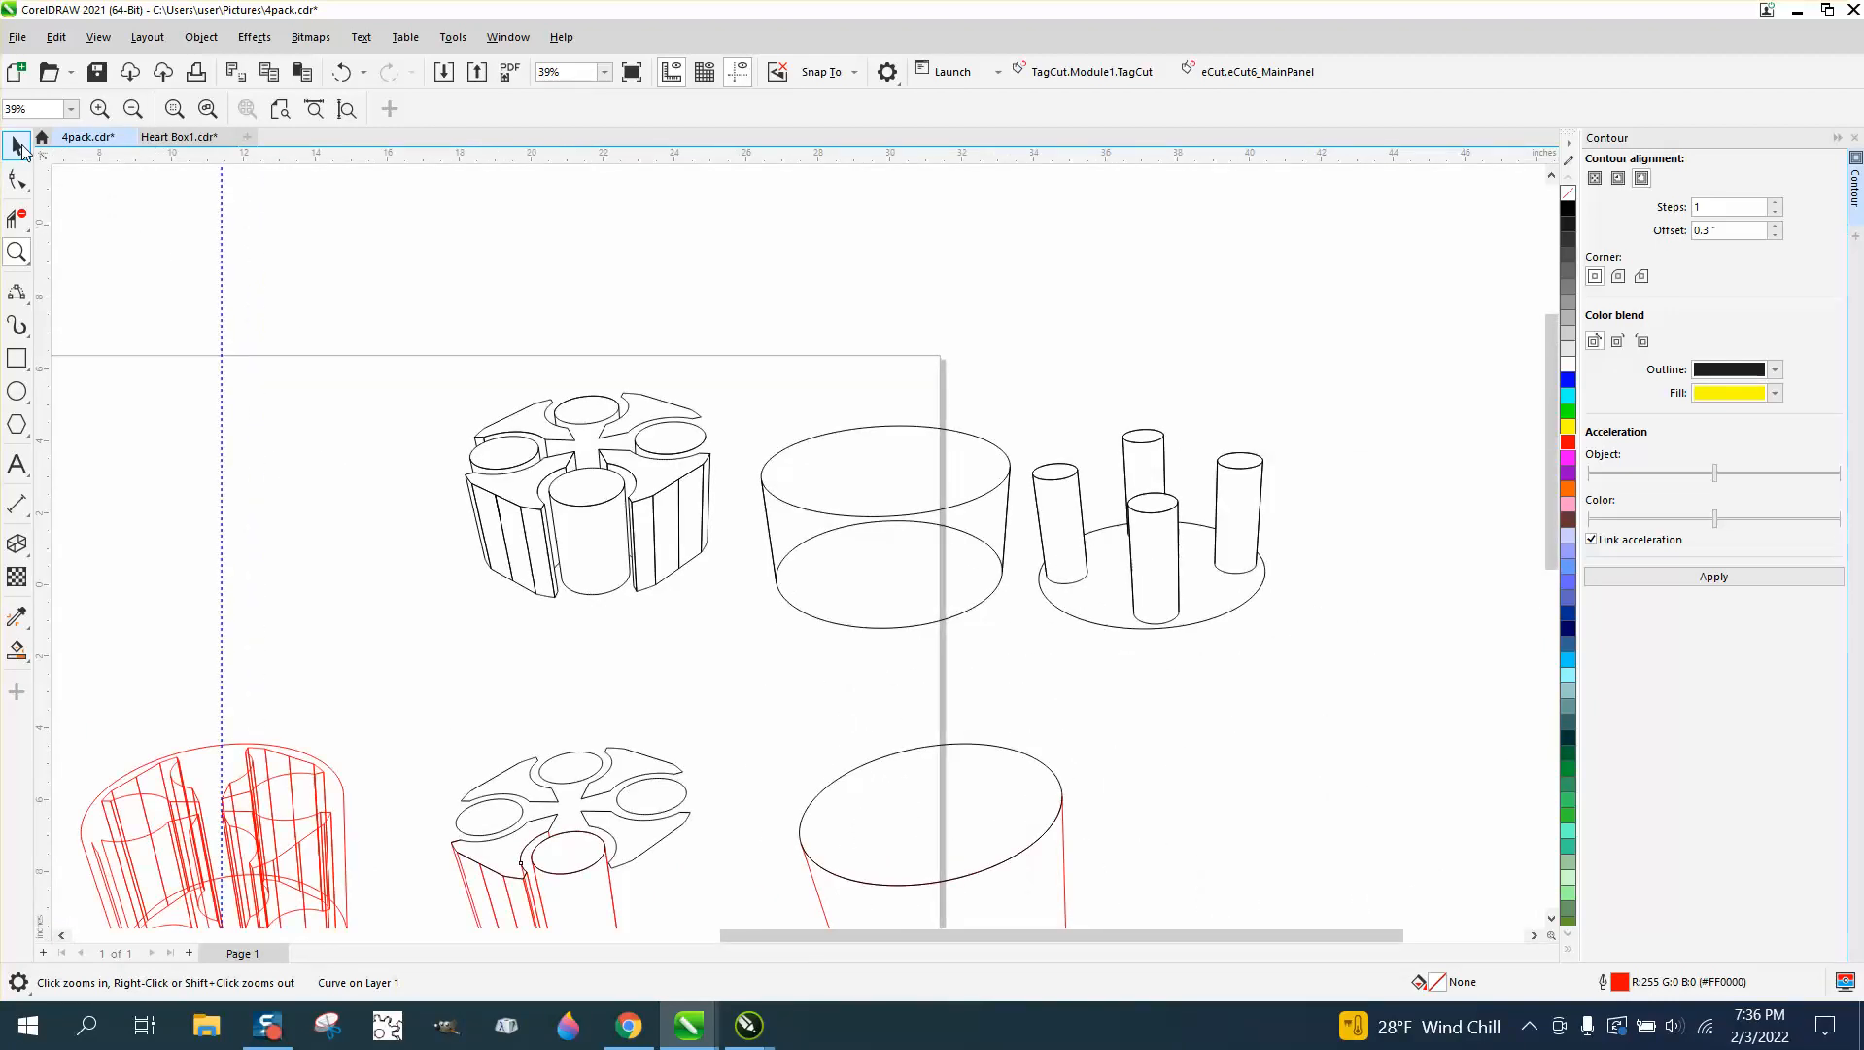
click(17, 146)
drag(434, 356, 1341, 679)
key(Up)
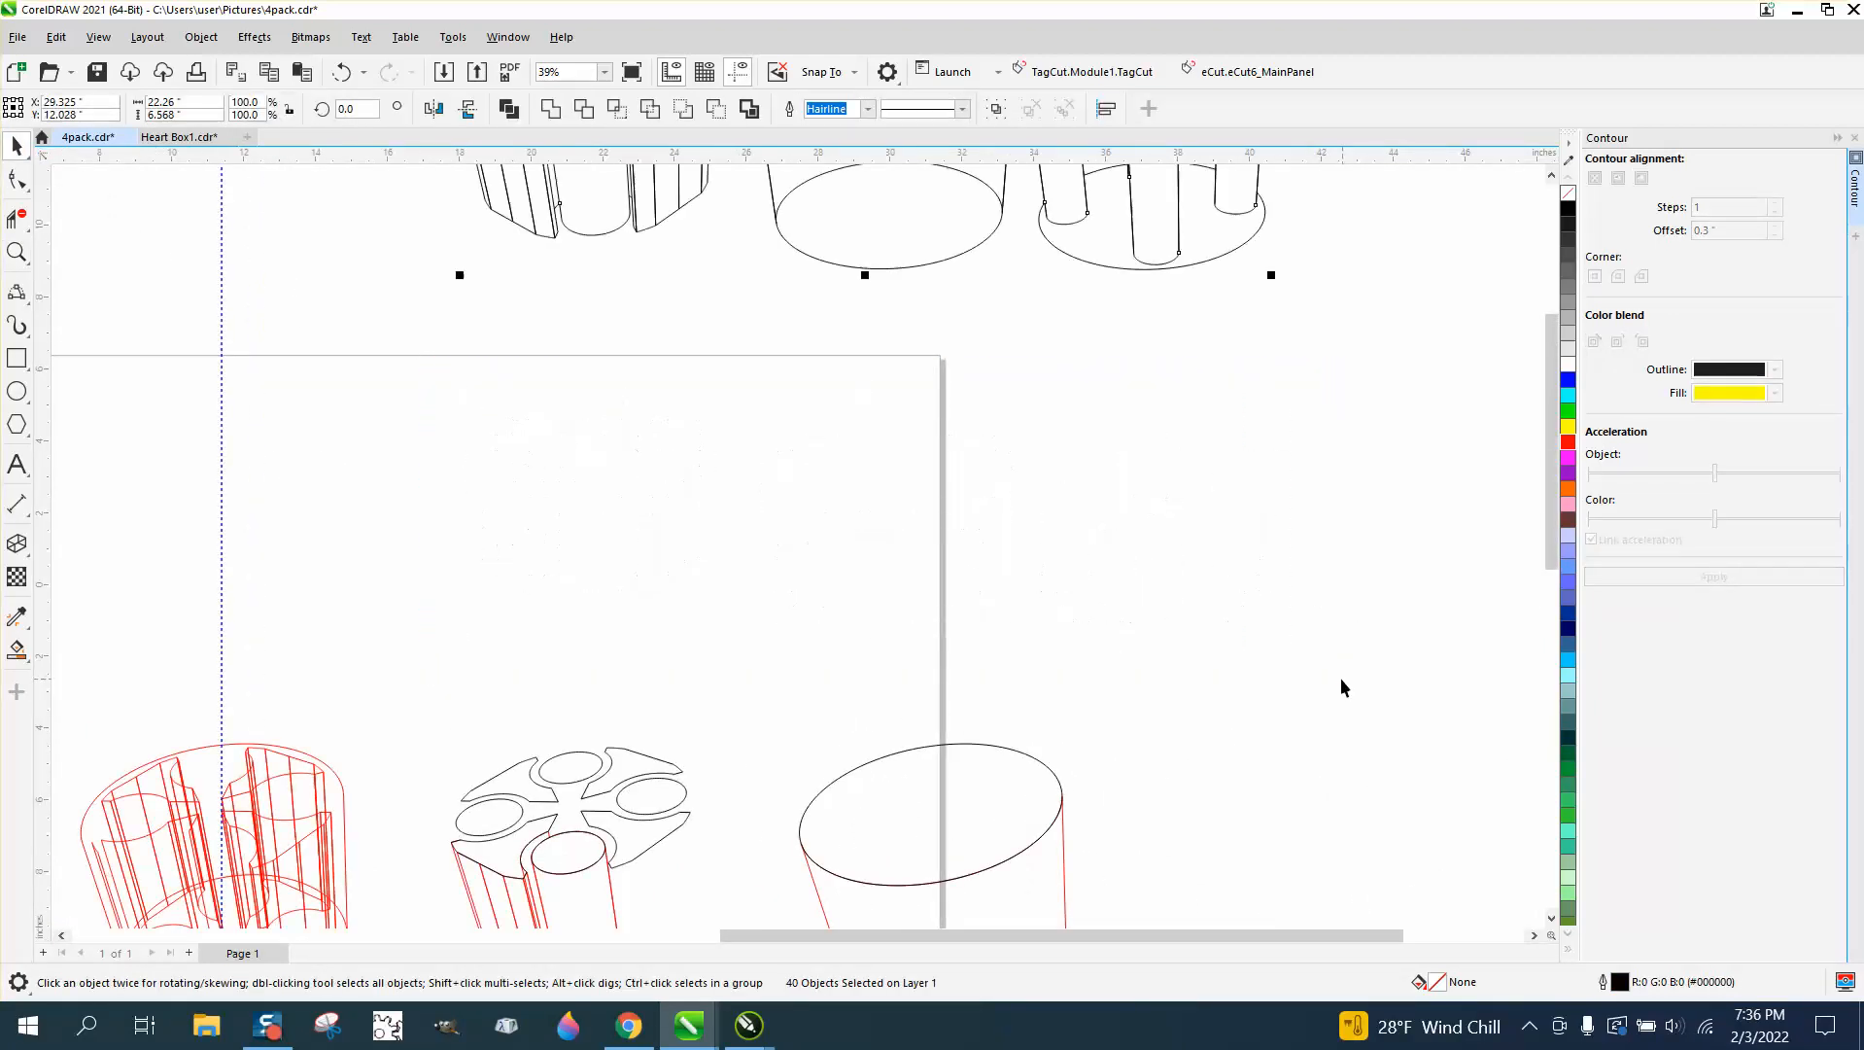
- Move the narrow hidden wall segment between the front-left pocket and the front cylinder 10 inches up, clear of the model
scroll(1059, 643, down, 2)
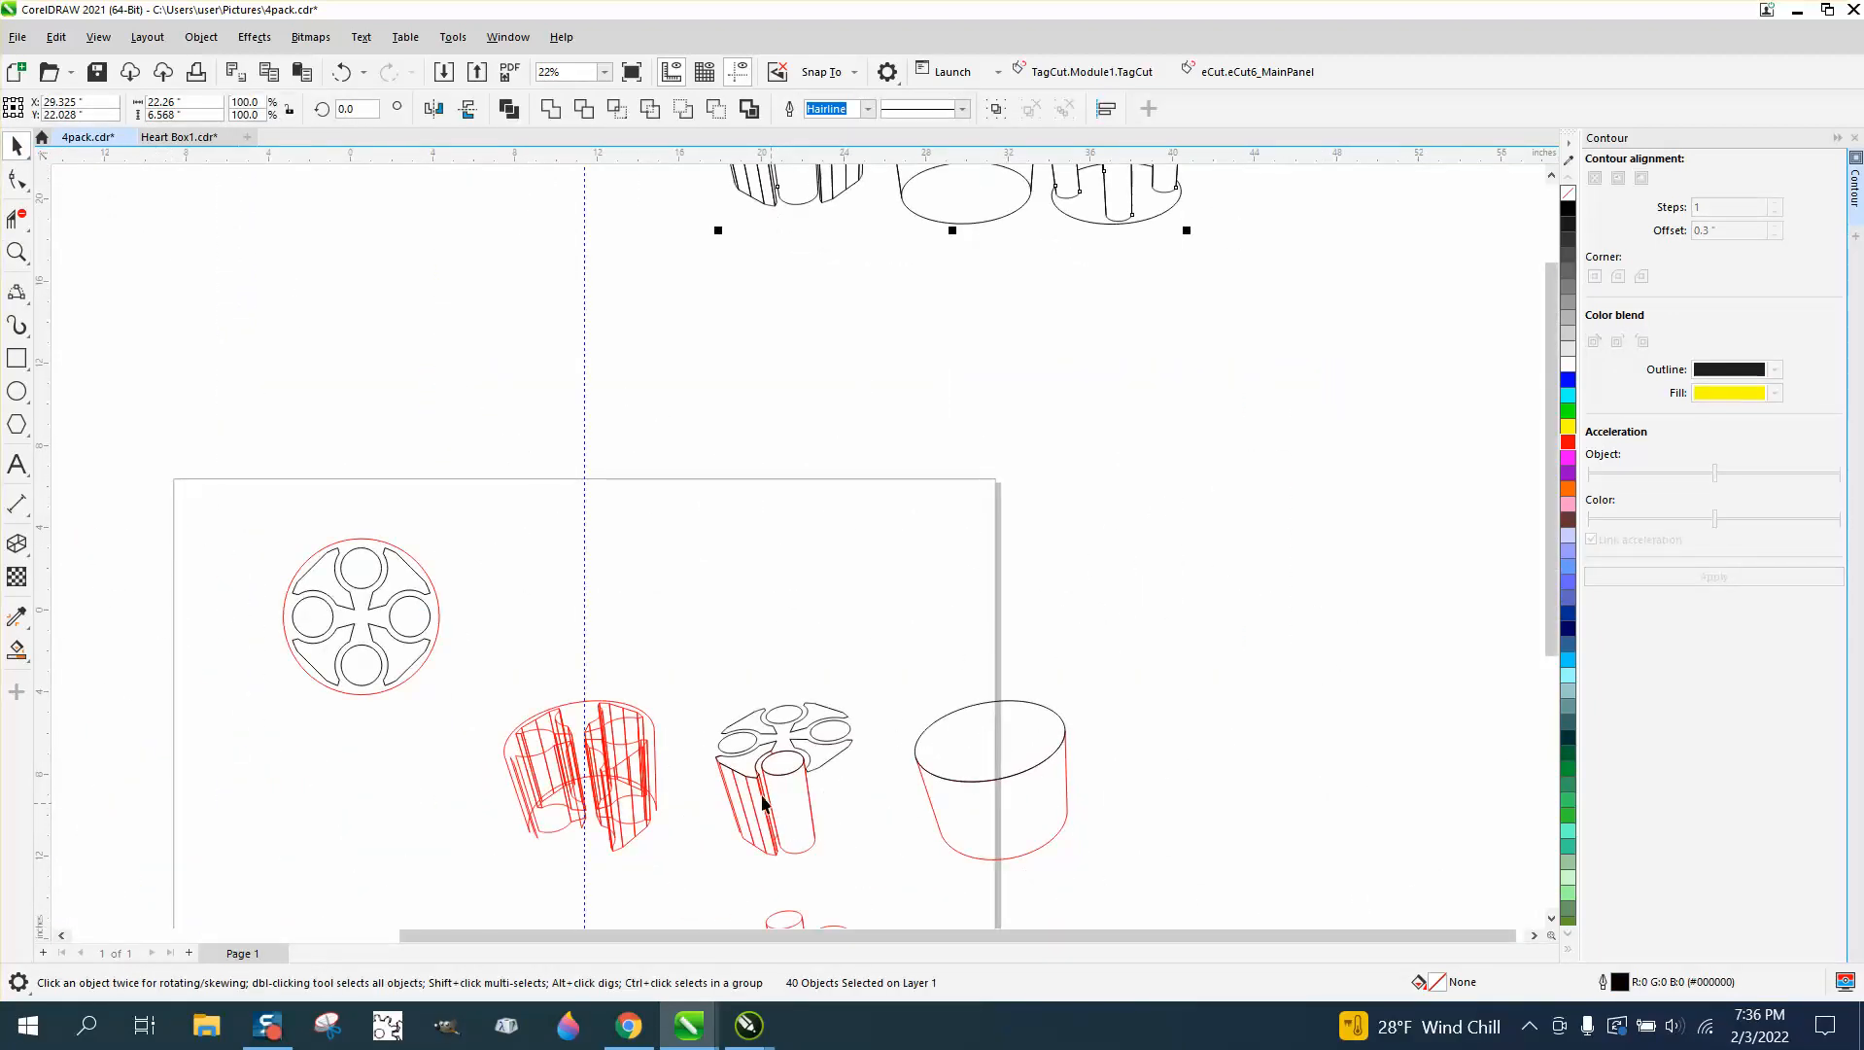
click(16, 252)
drag(651, 676, 996, 886)
click(17, 148)
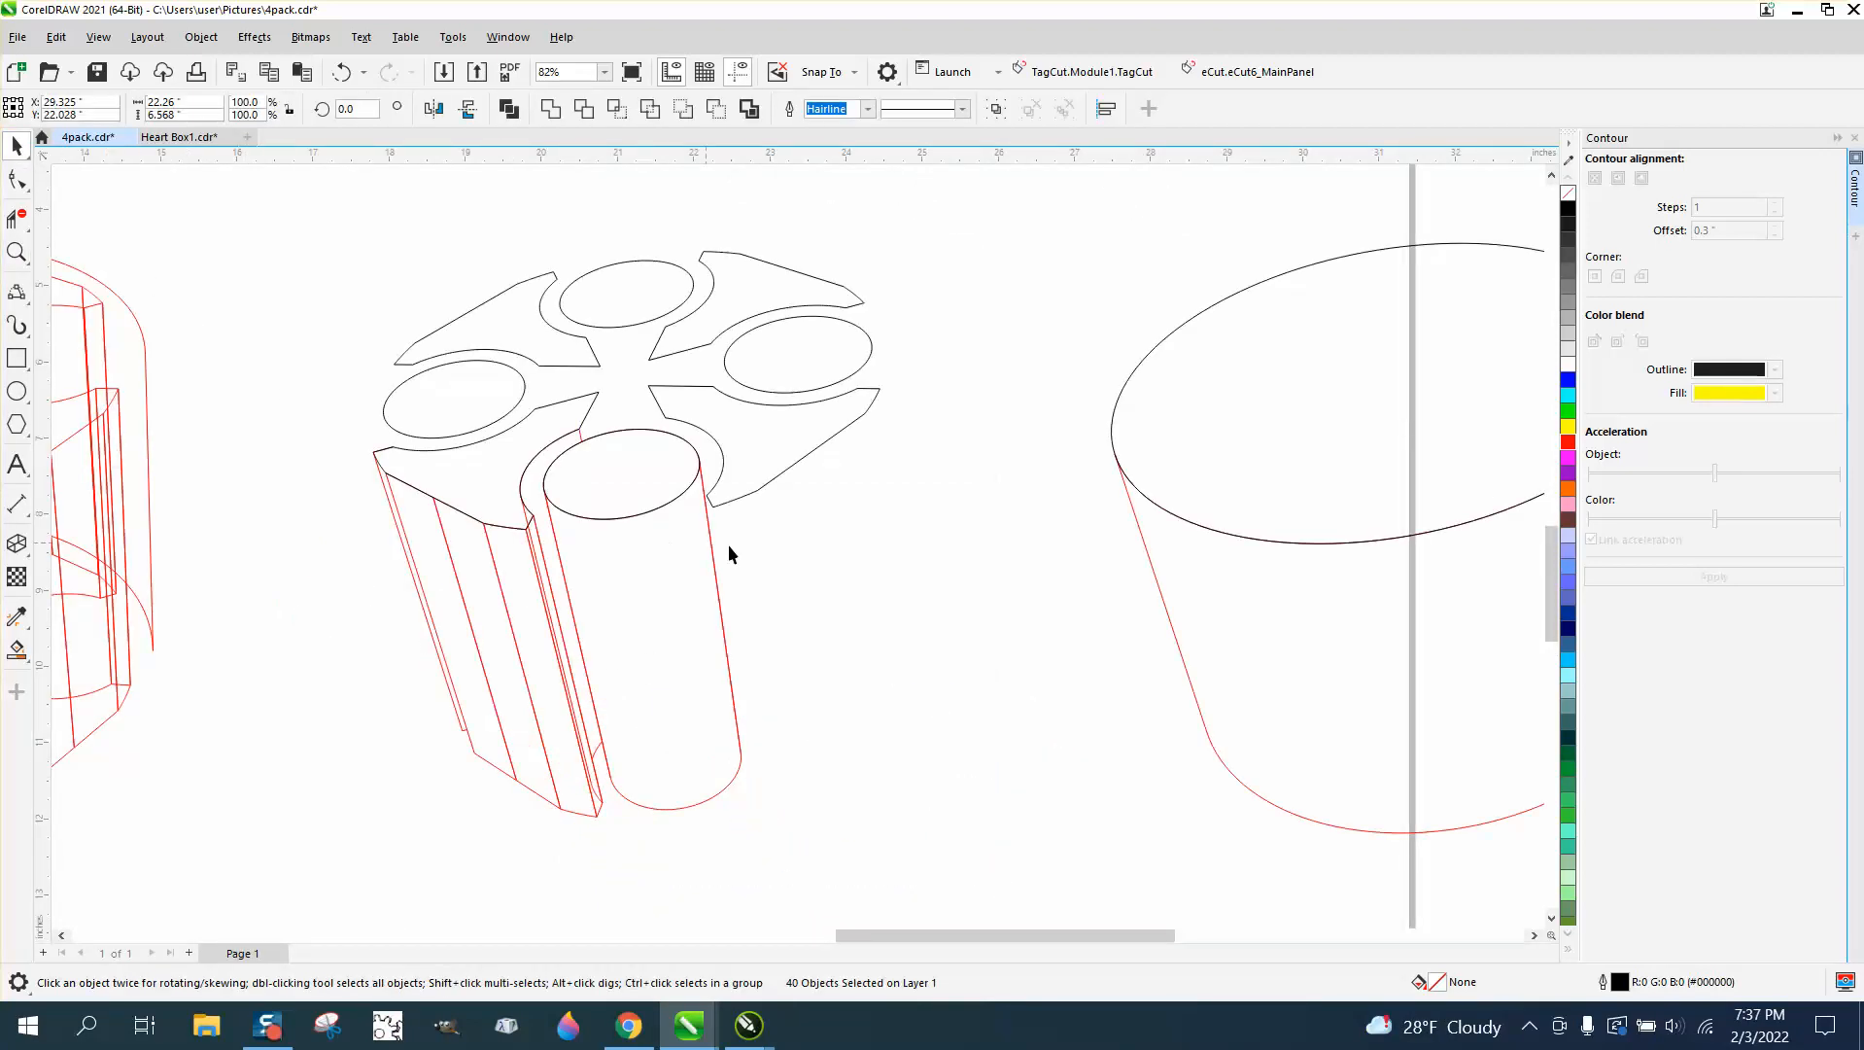
click(595, 795)
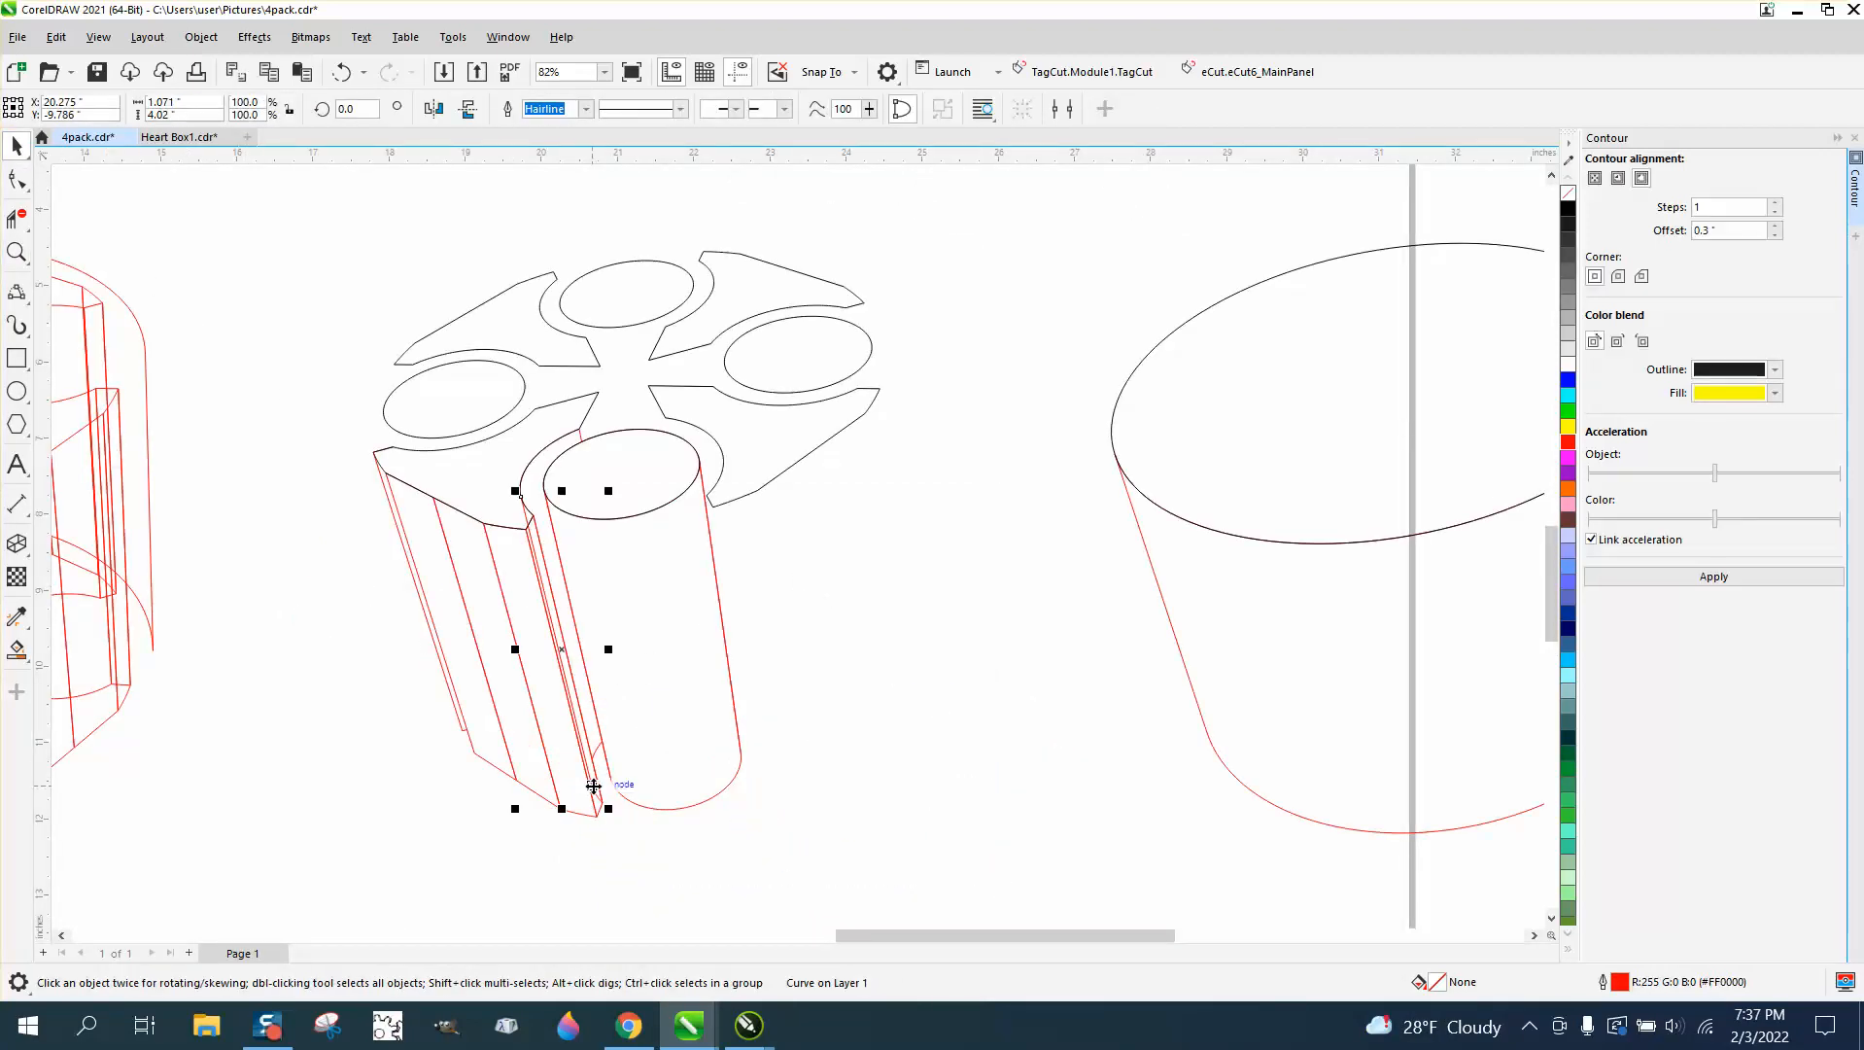
scroll(817, 786, down, 1)
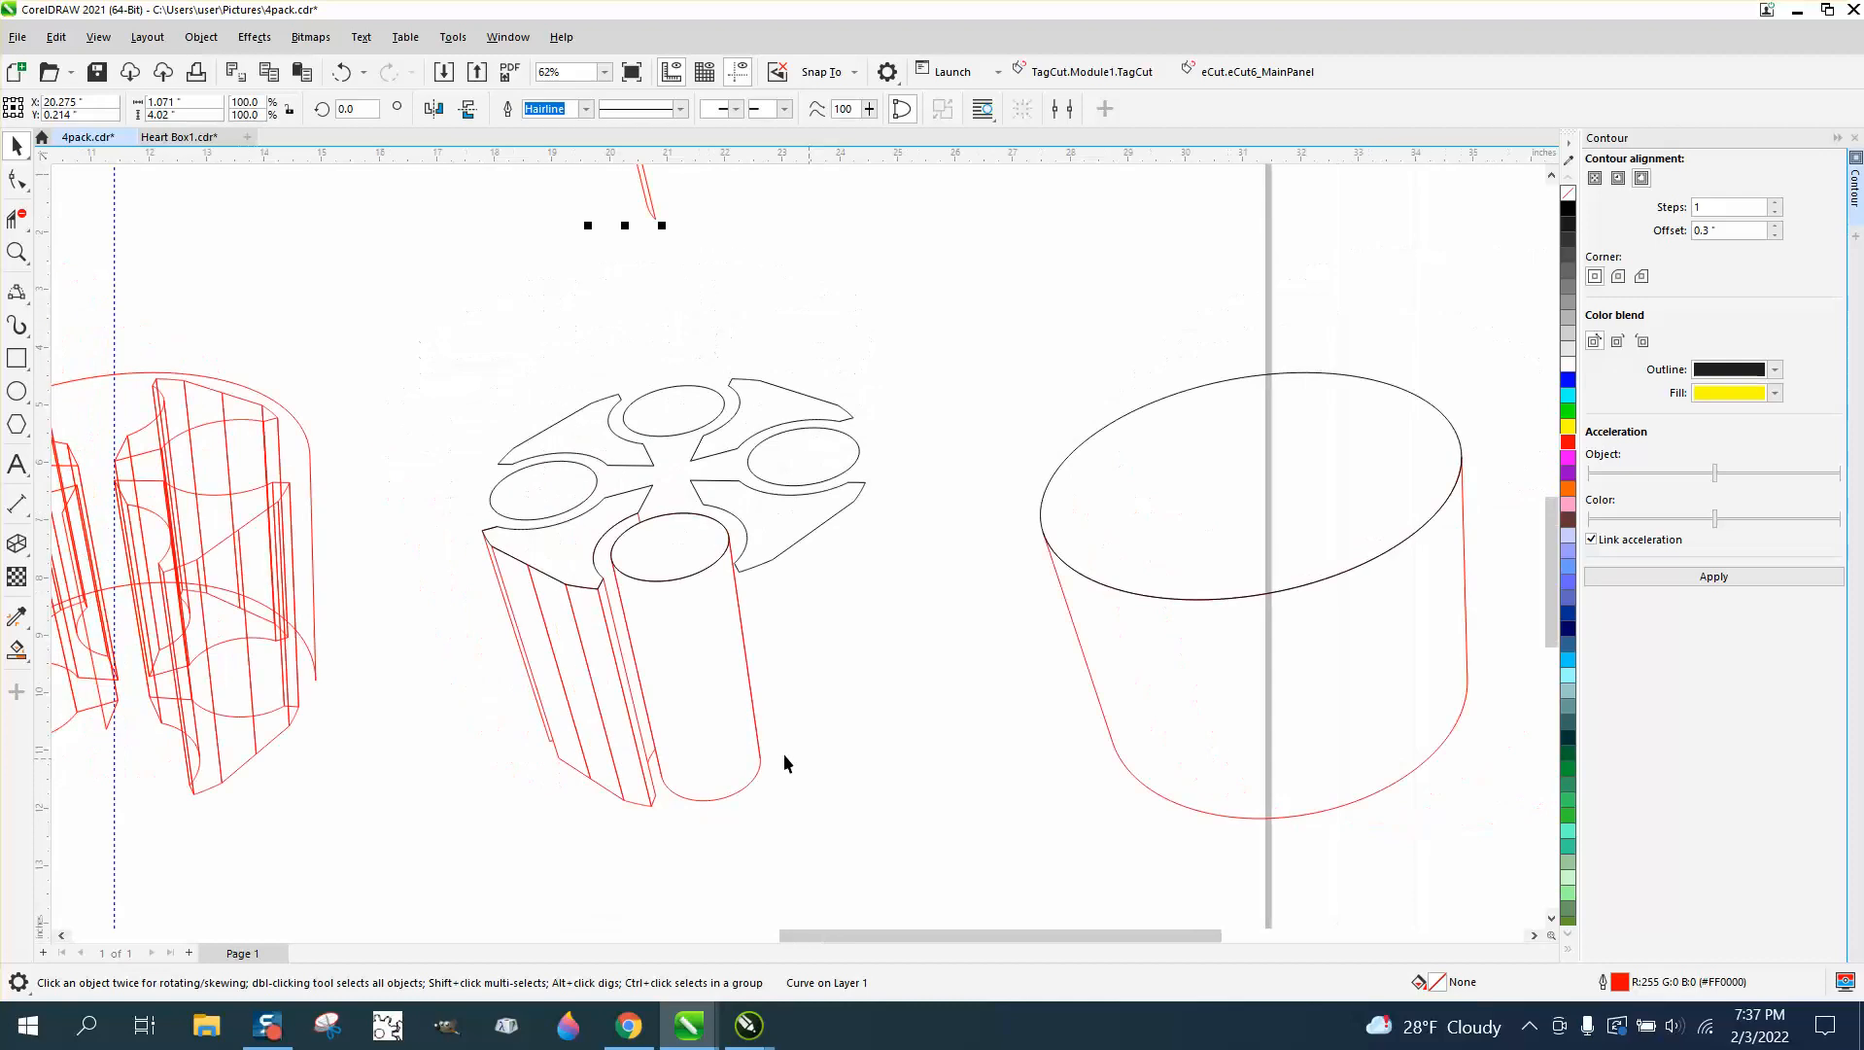
- Move the front-right pocket's four outward-facing wall segments and its curved wall beside the front cylinder 10 inches right, one after another, under the face
click(240, 762)
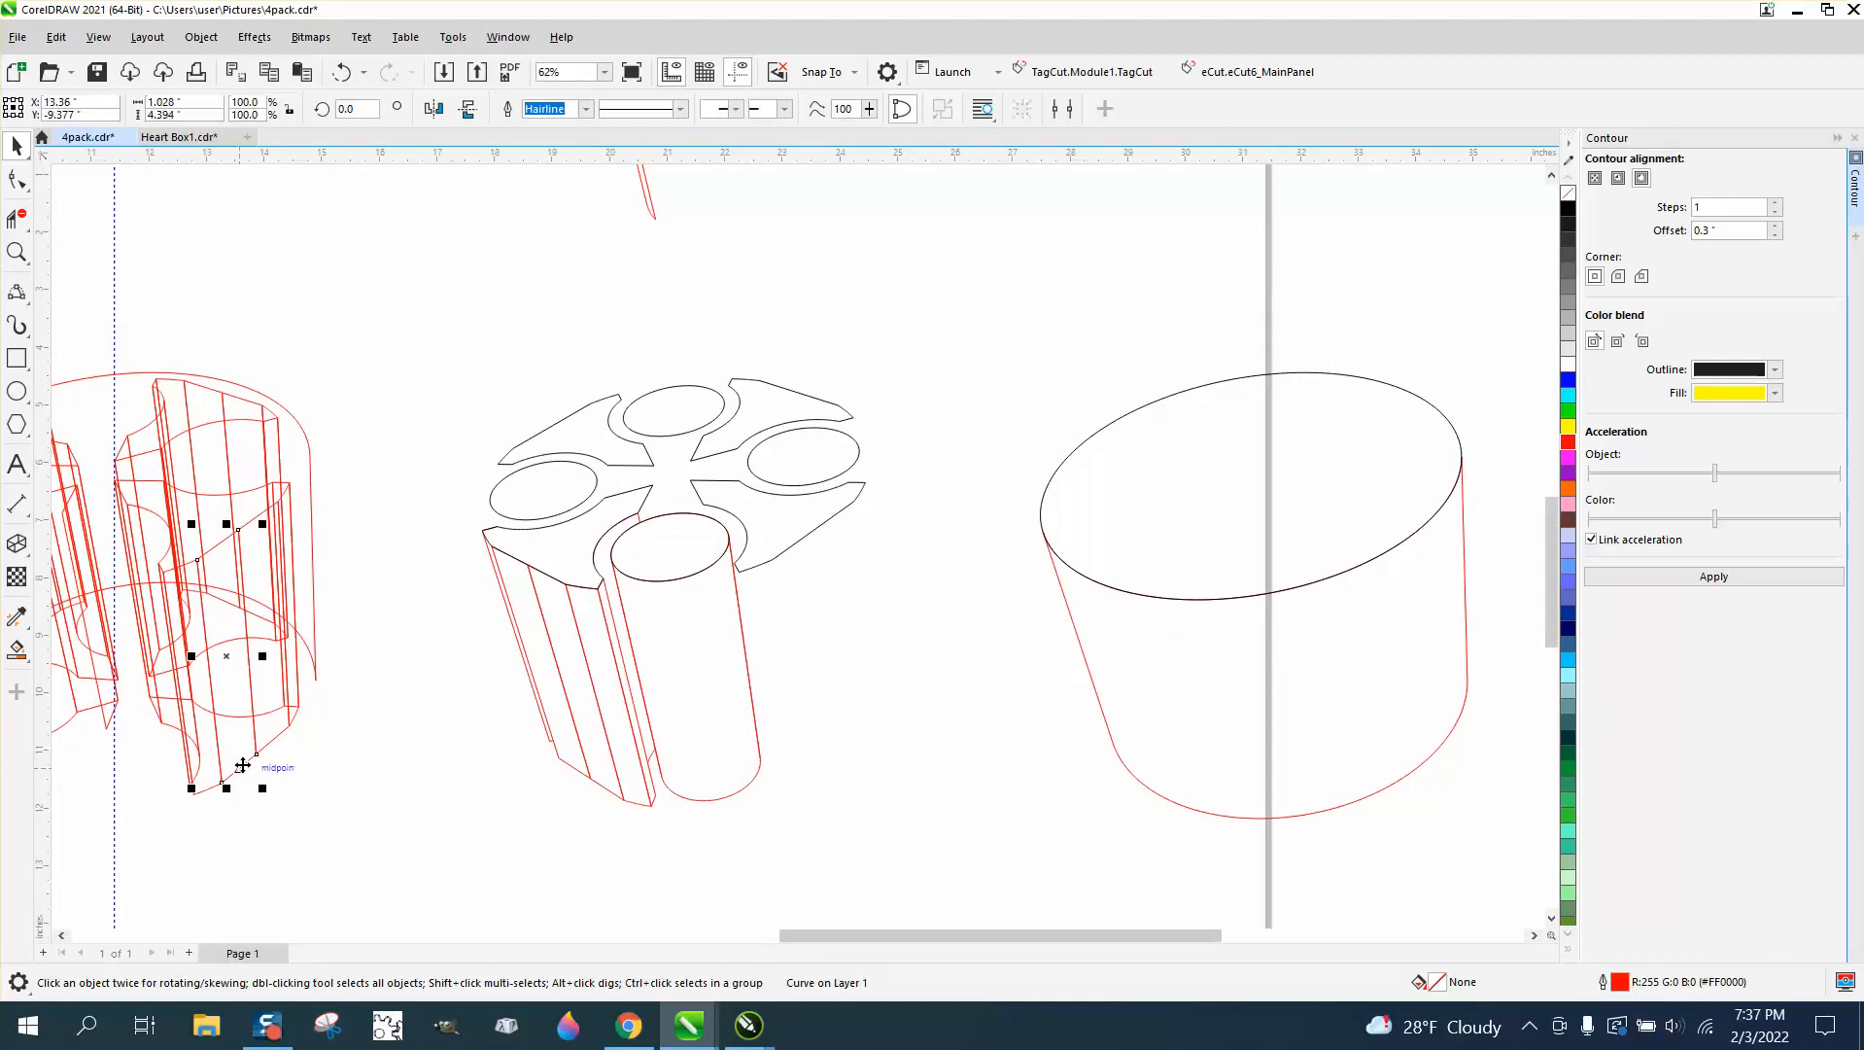
key(Right)
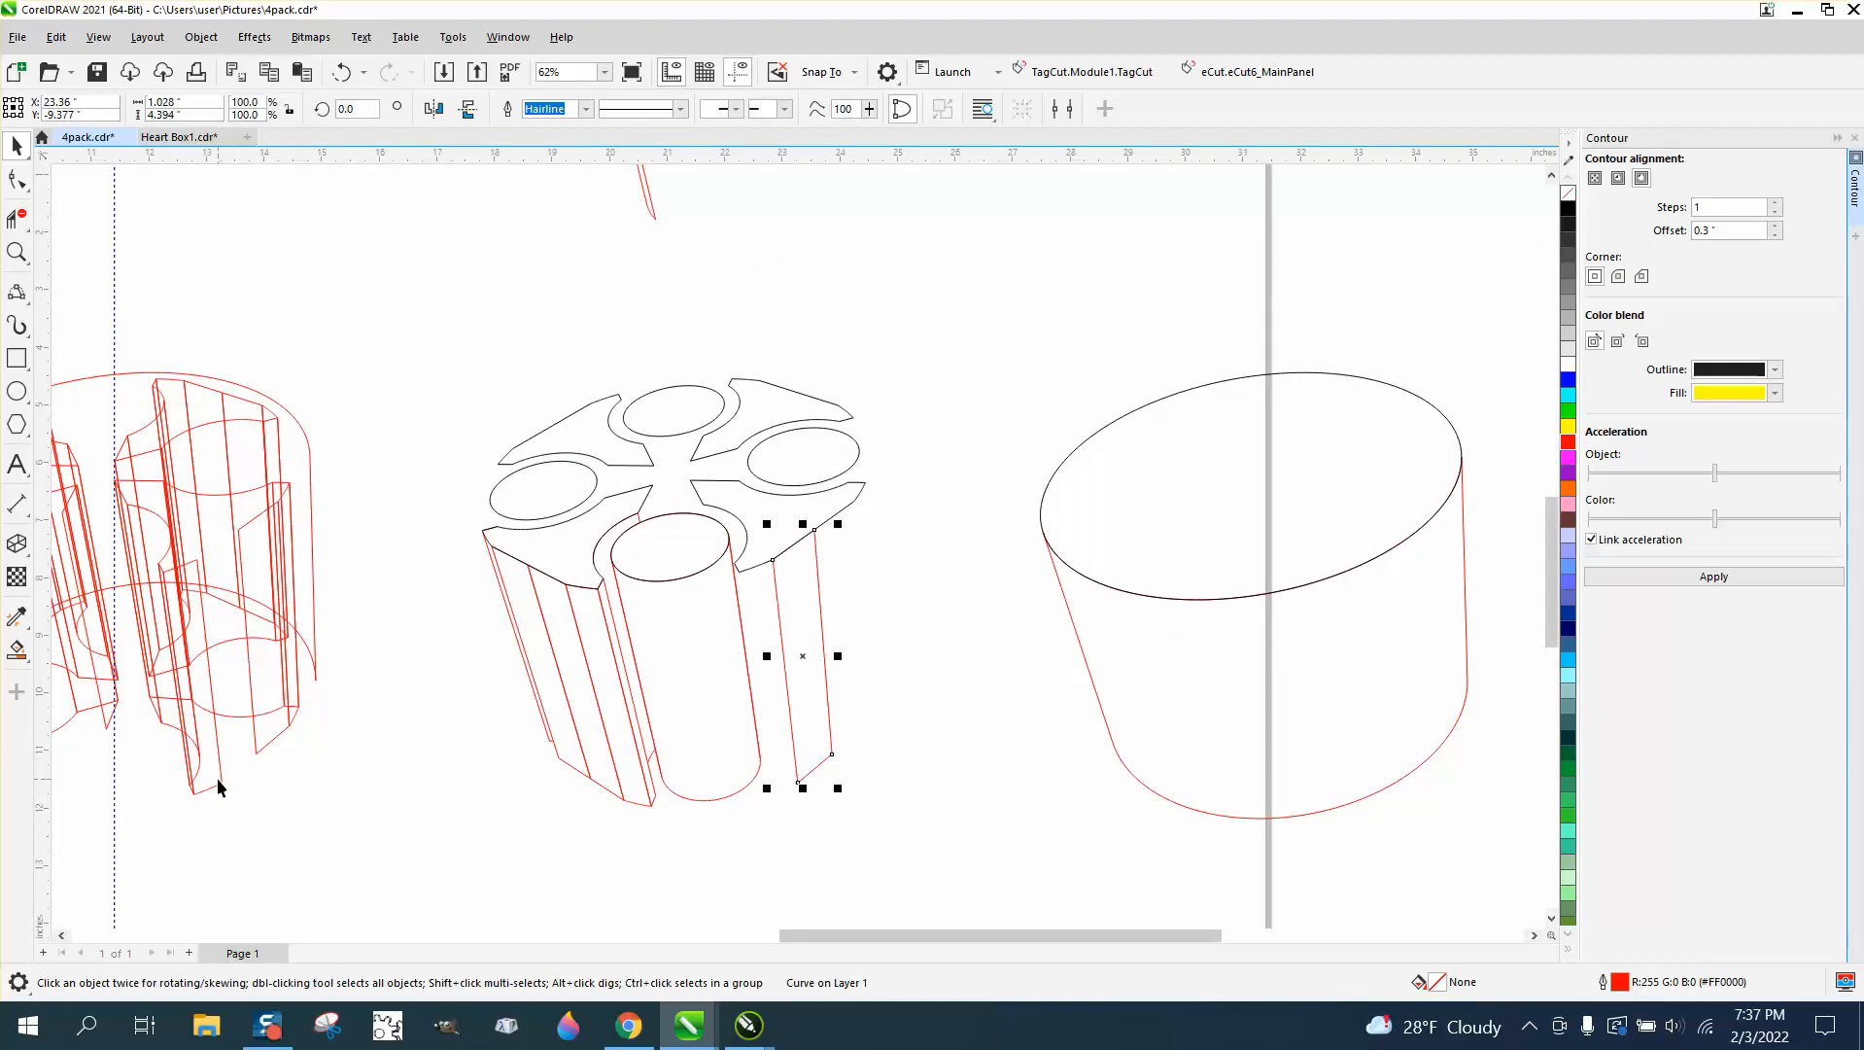
click(218, 786)
key(Right)
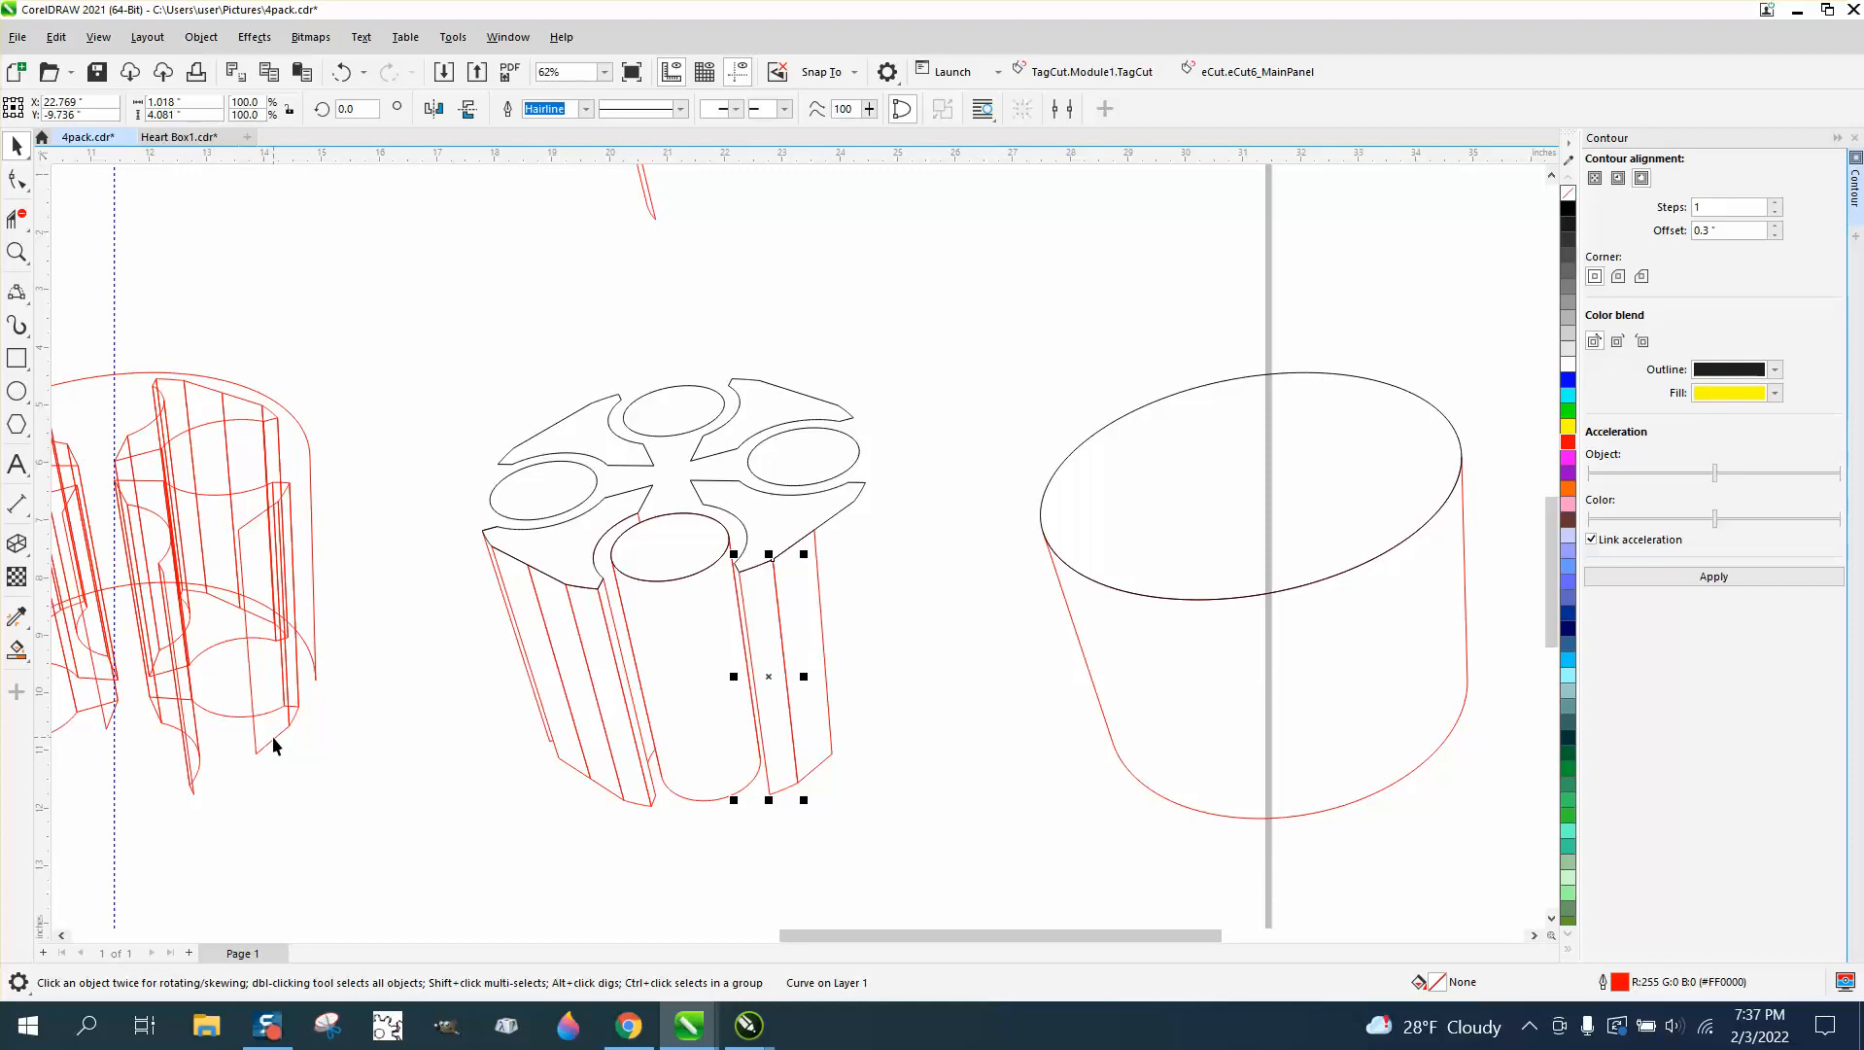
click(273, 743)
key(Right)
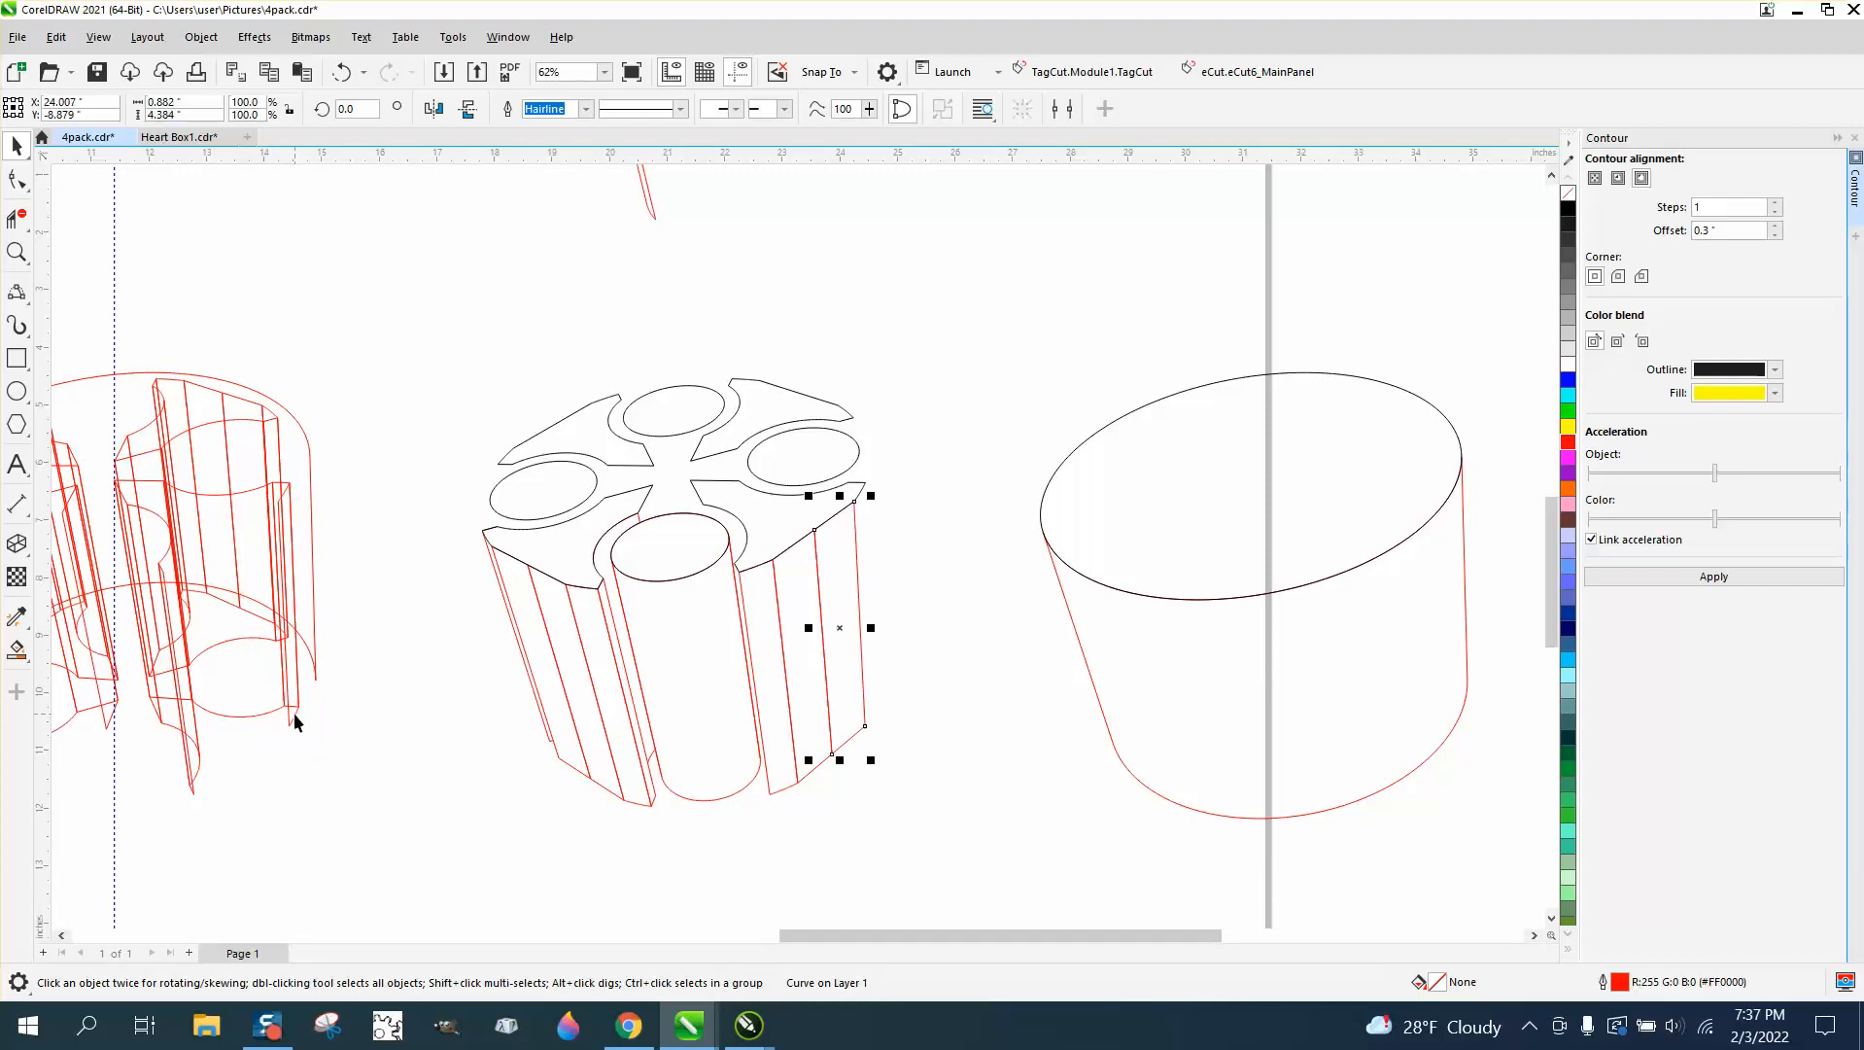
click(295, 714)
key(Right)
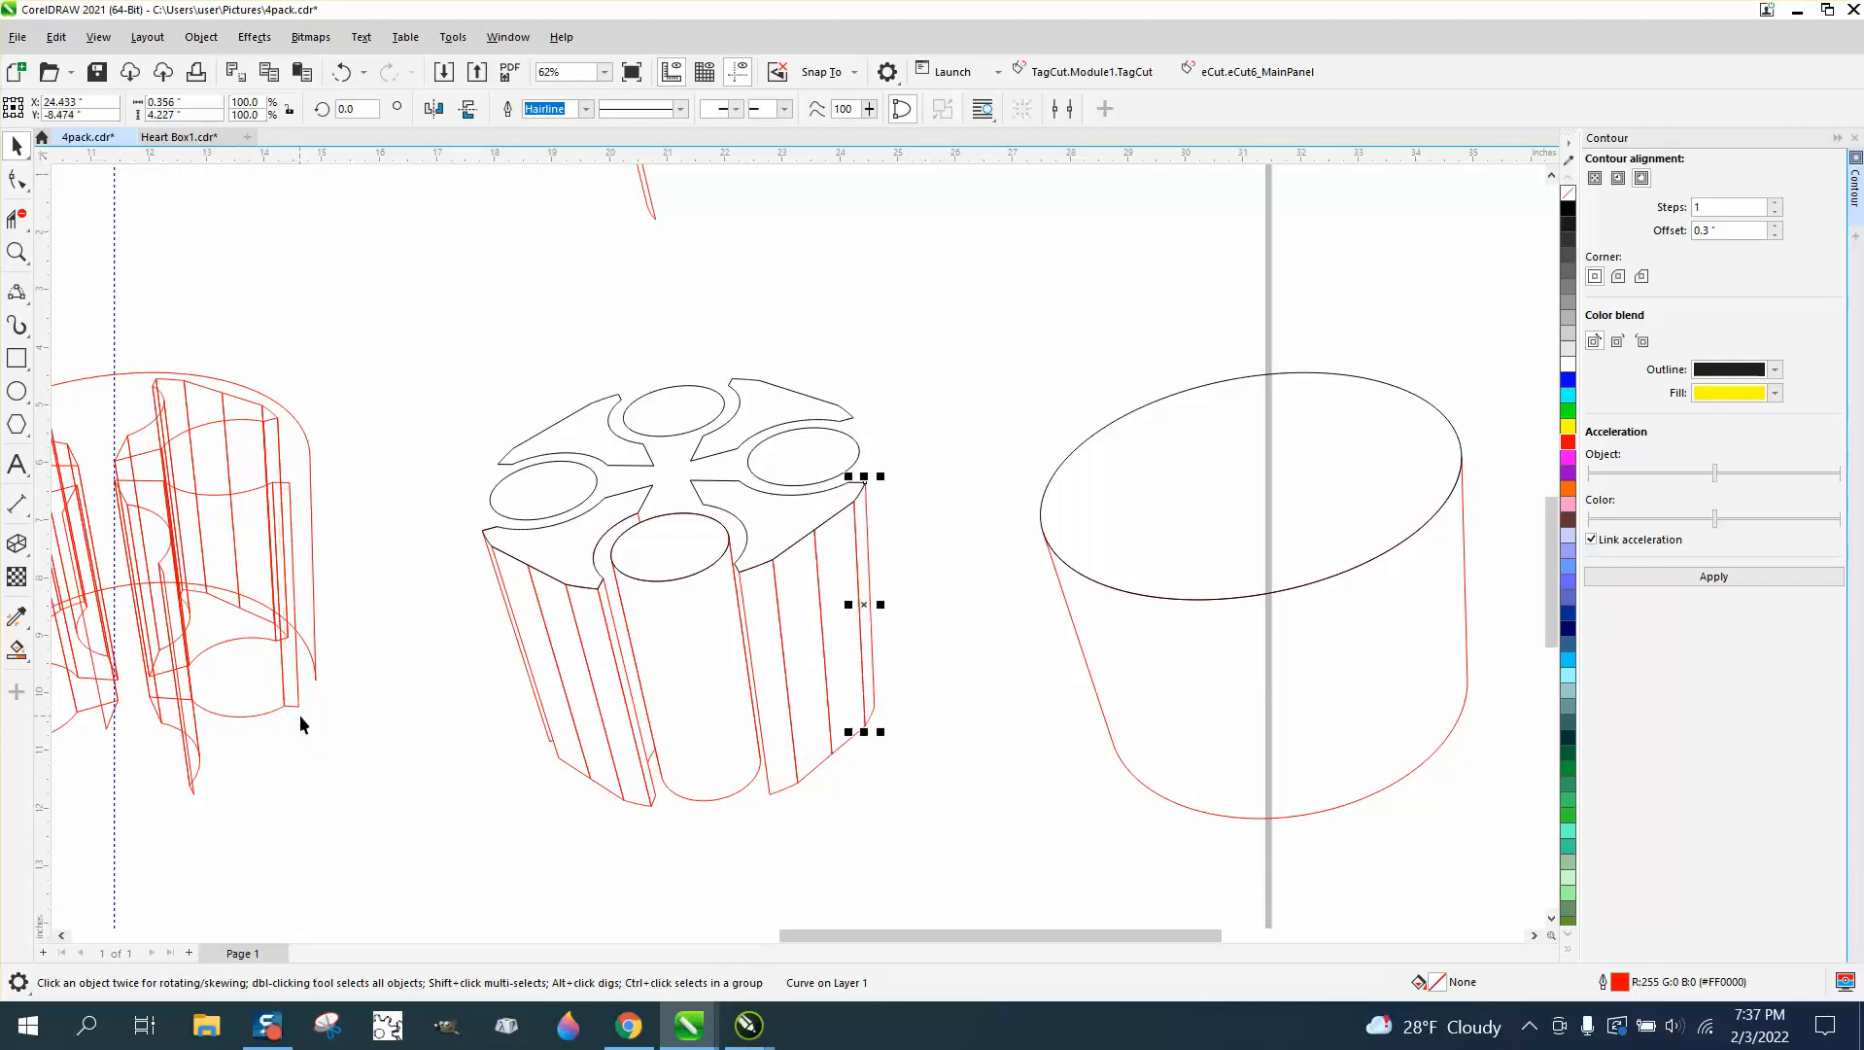
click(199, 766)
key(Right)
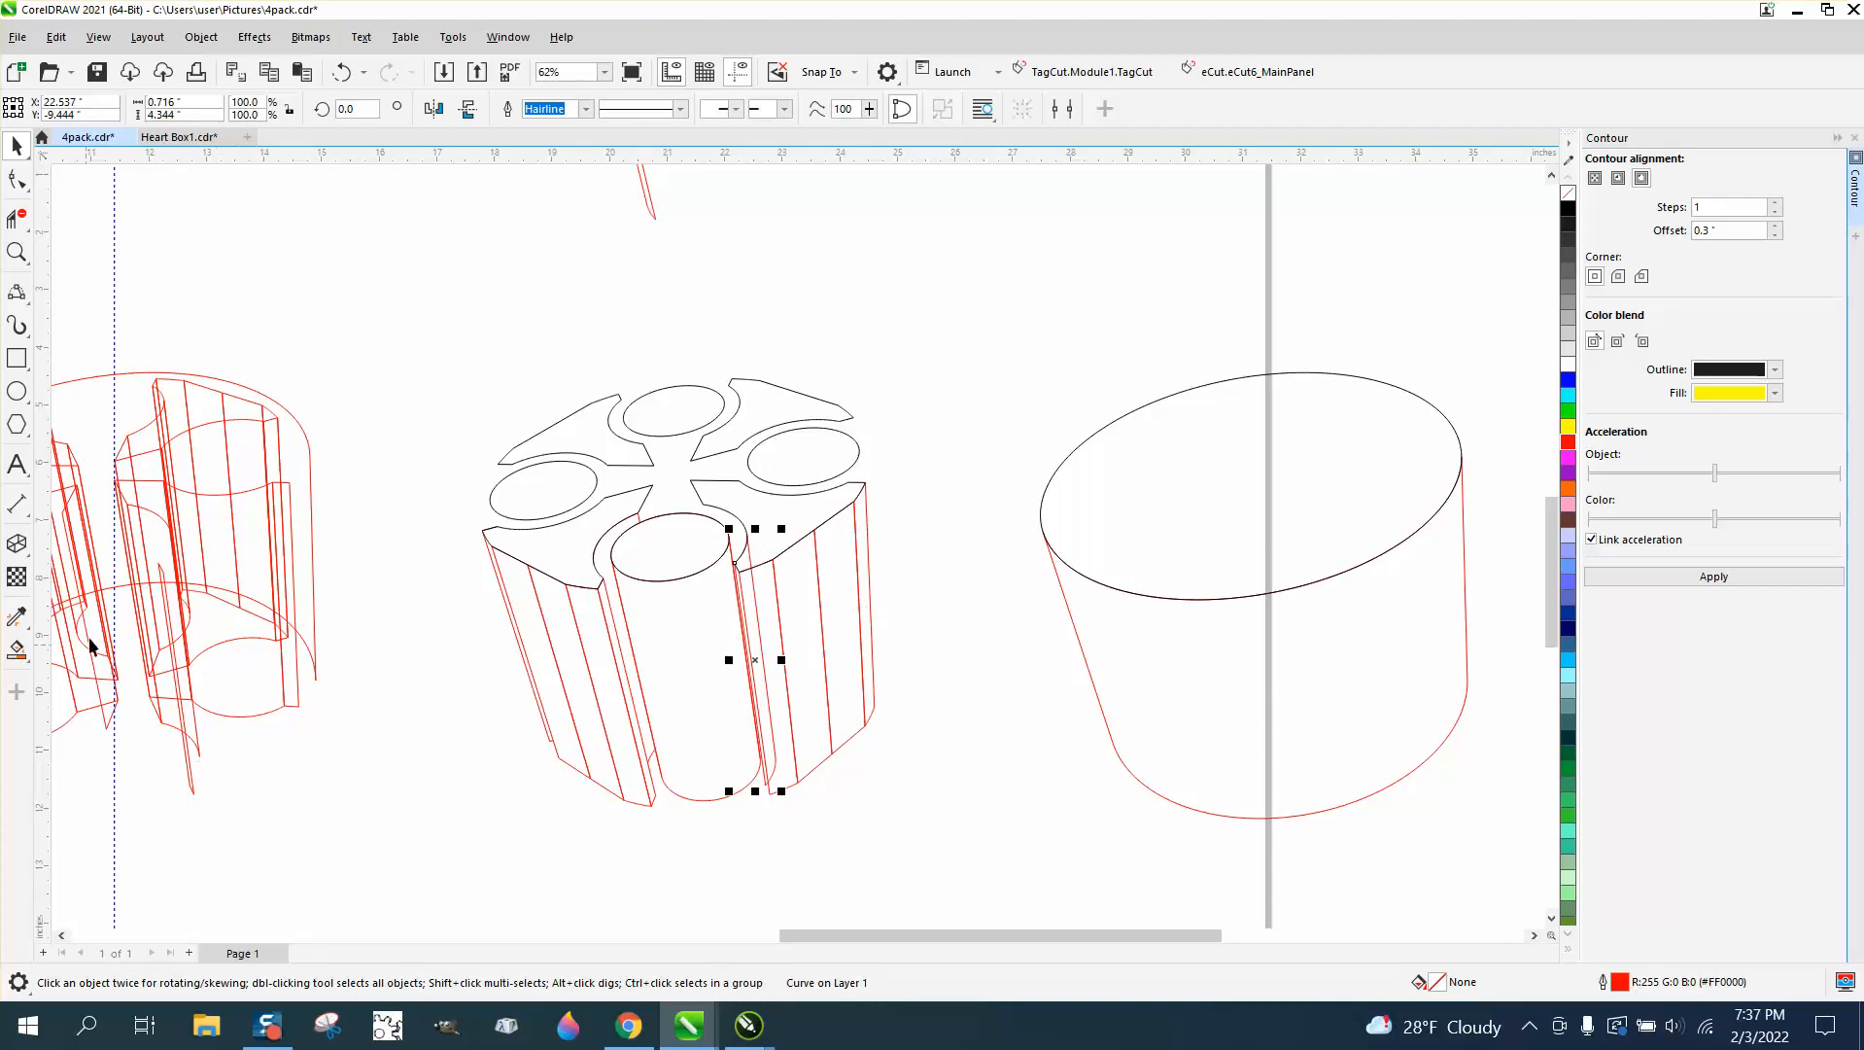
click(191, 755)
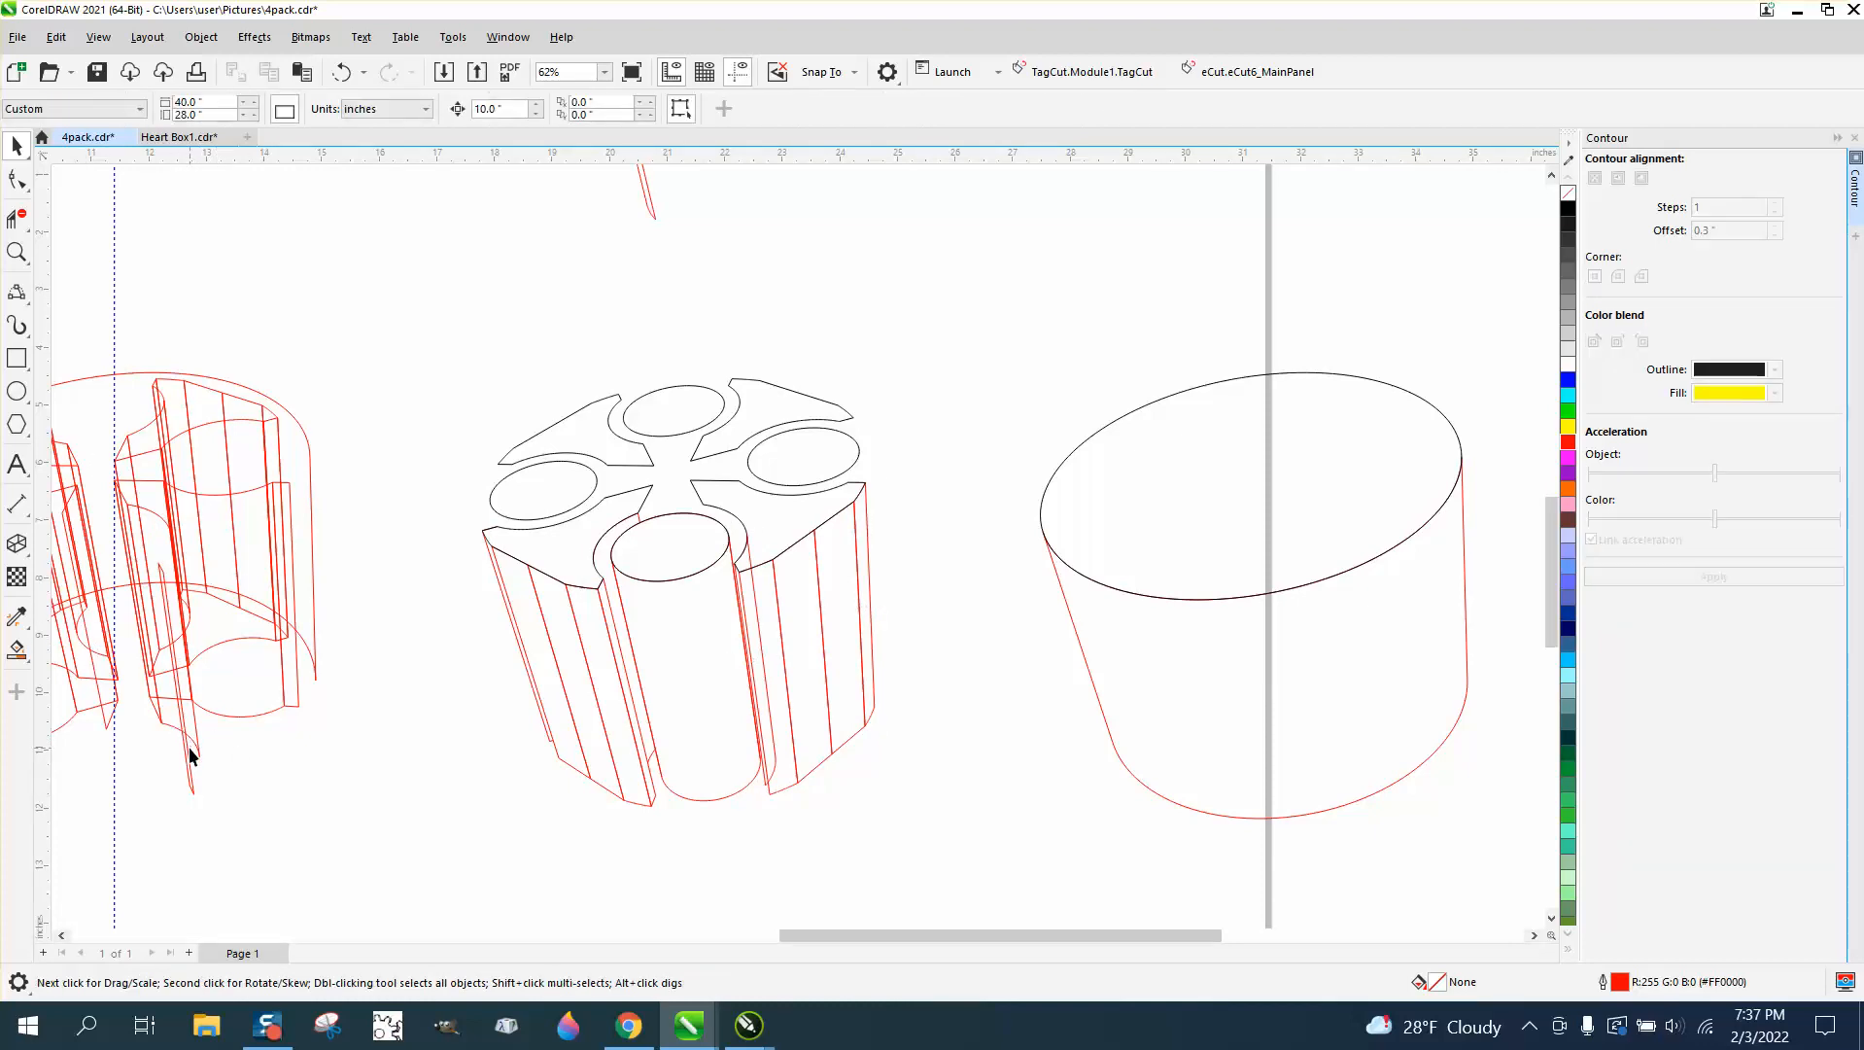
- Trim the front-right pocket's hidden curved-wall line with virtual segment delete, try trimming the narrow line beside the front cylinder, and undo that last trim
click(17, 253)
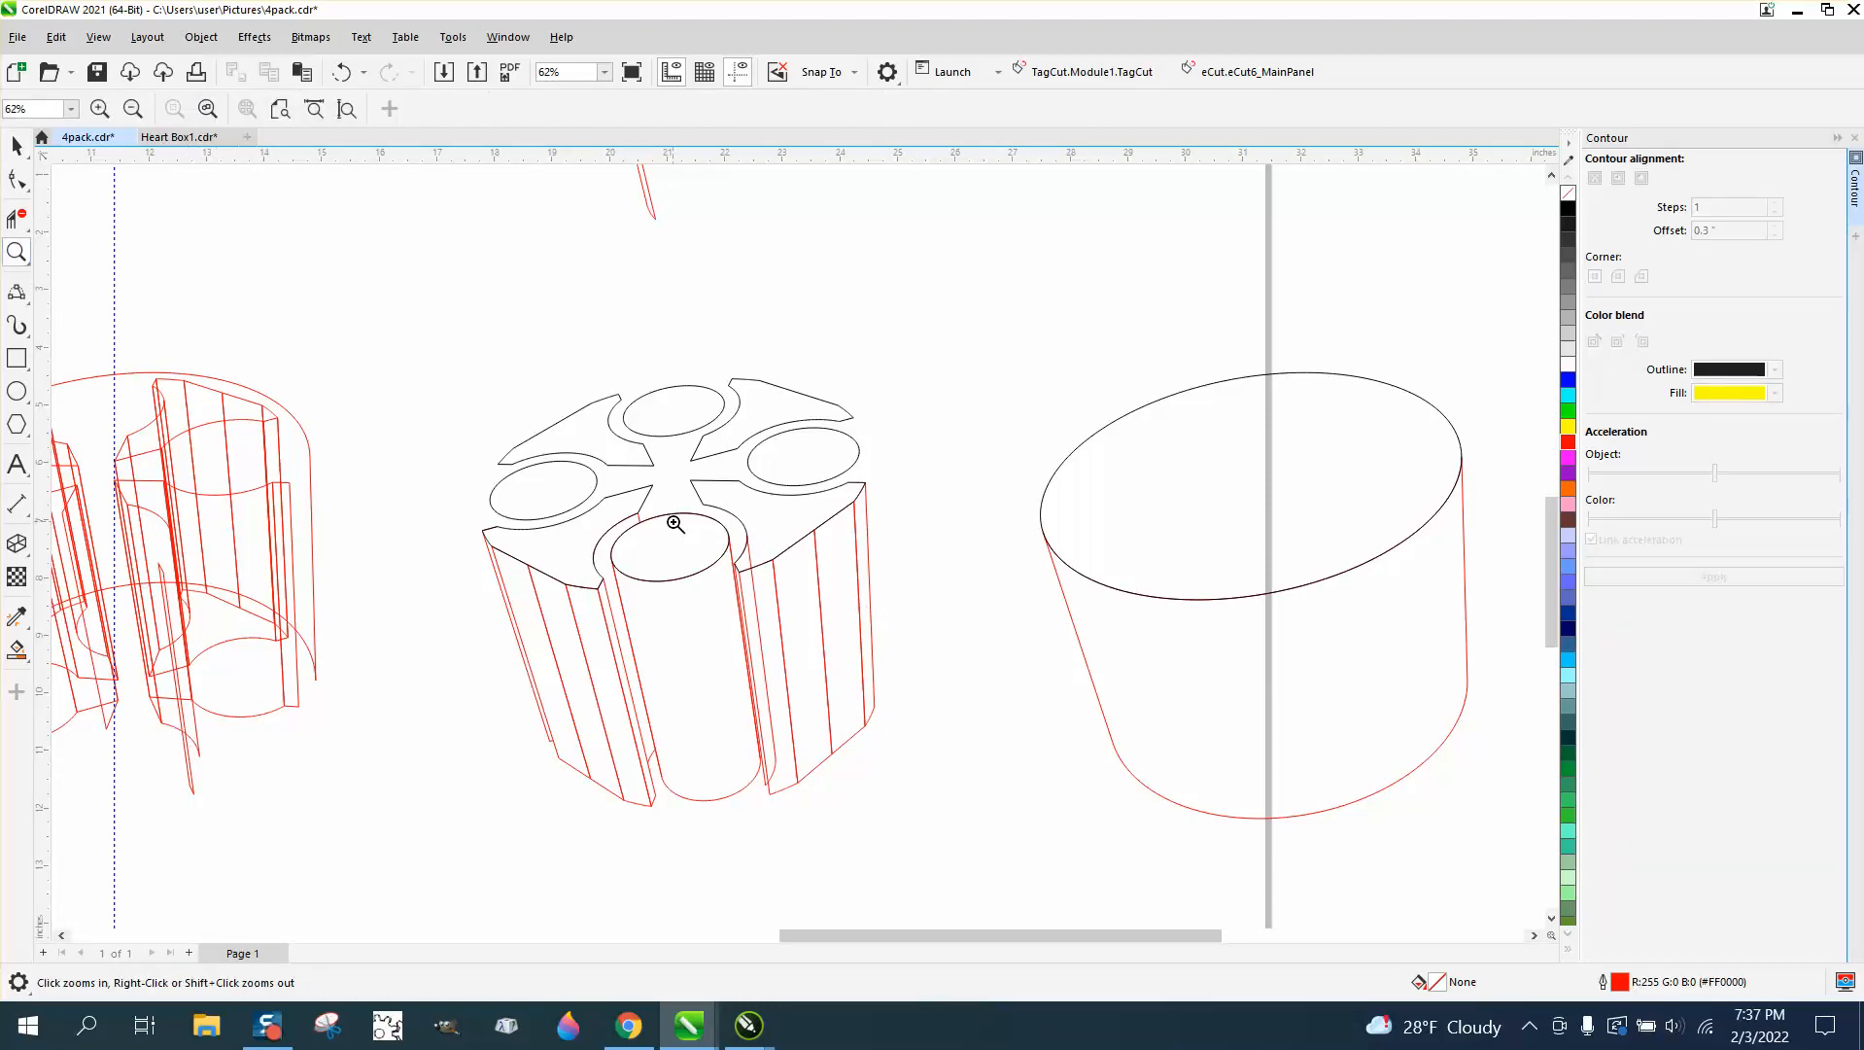
drag(681, 540, 1021, 865)
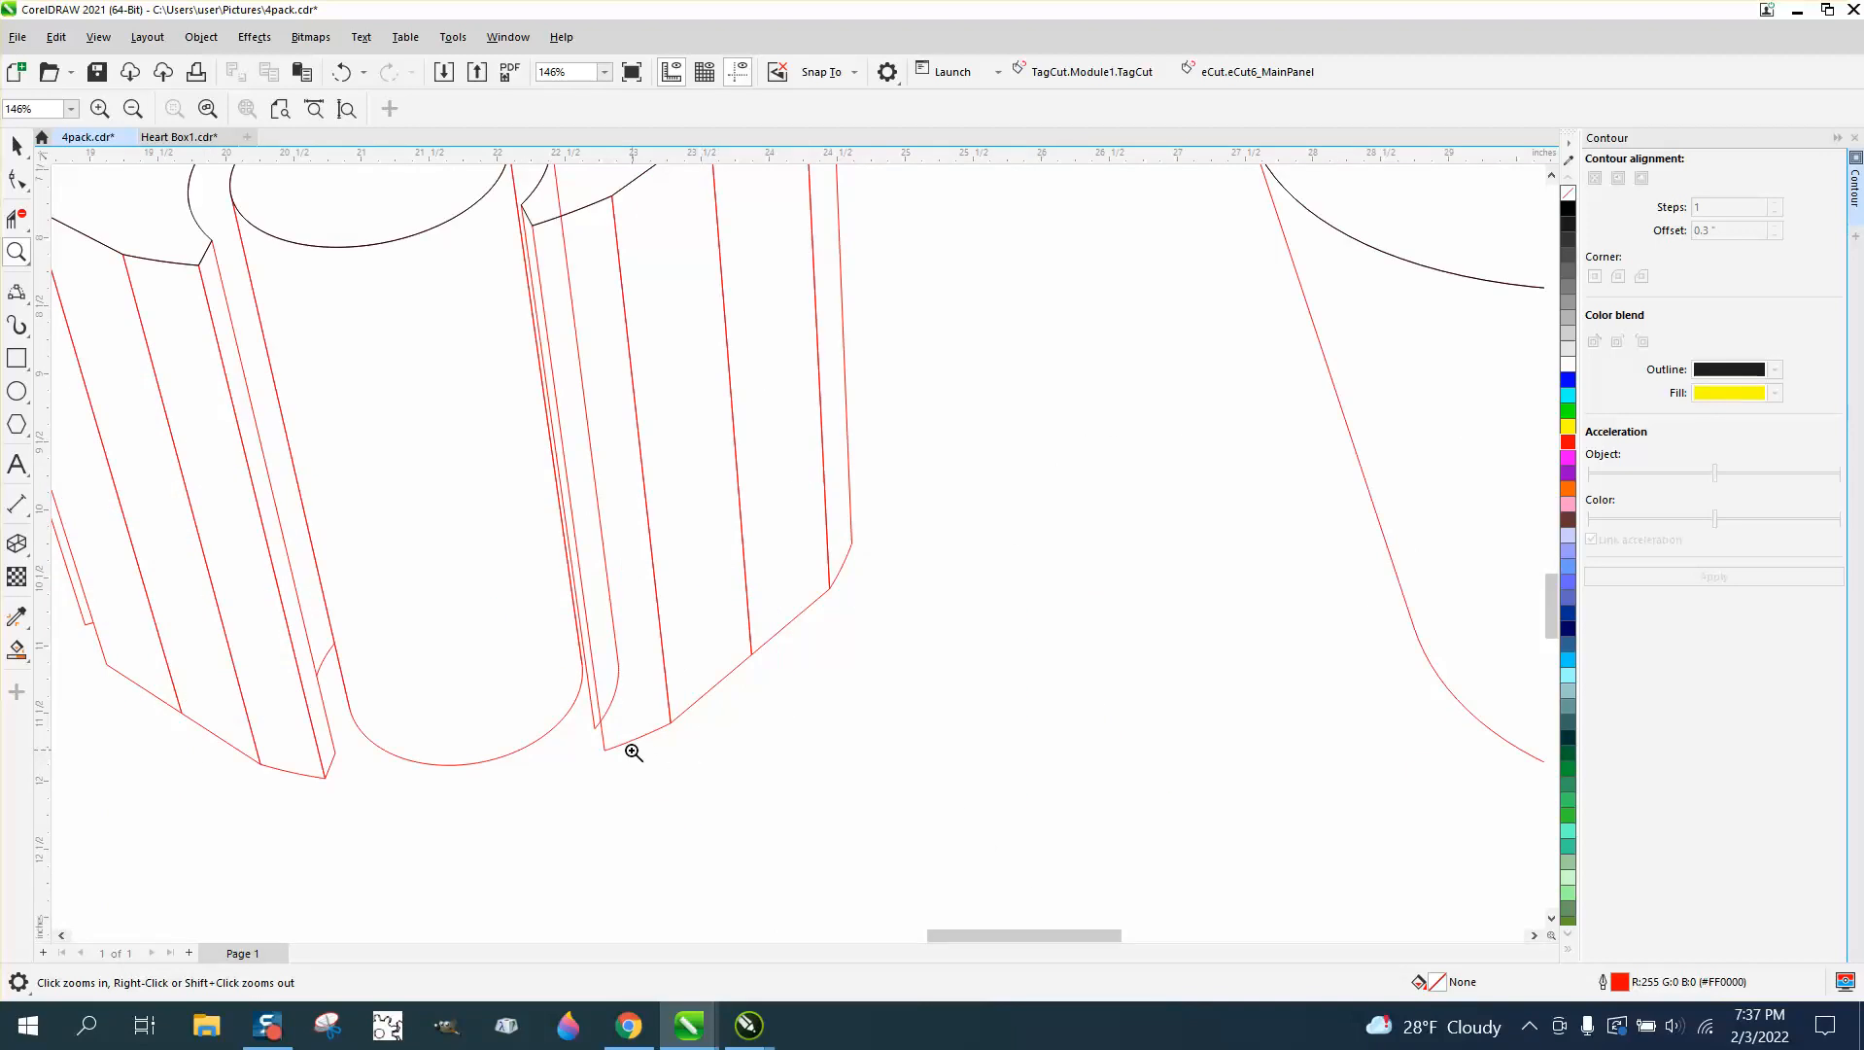
click(17, 219)
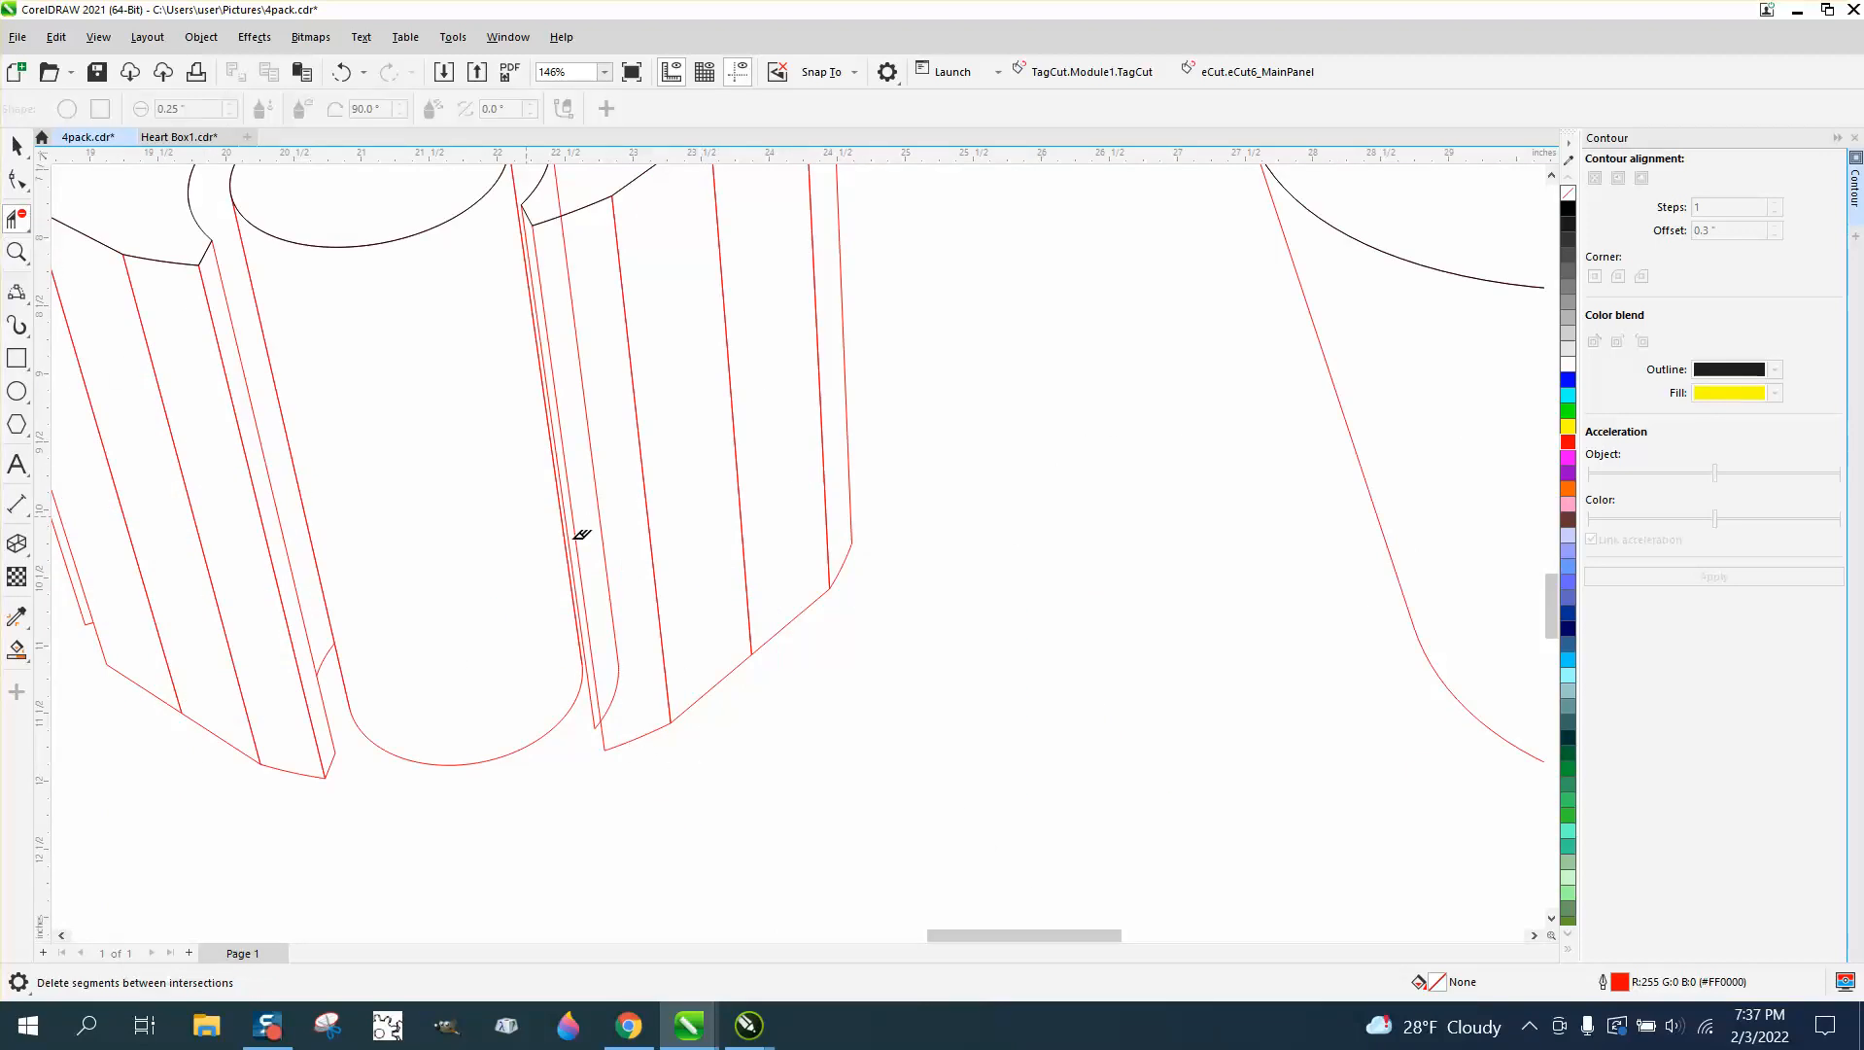
click(618, 701)
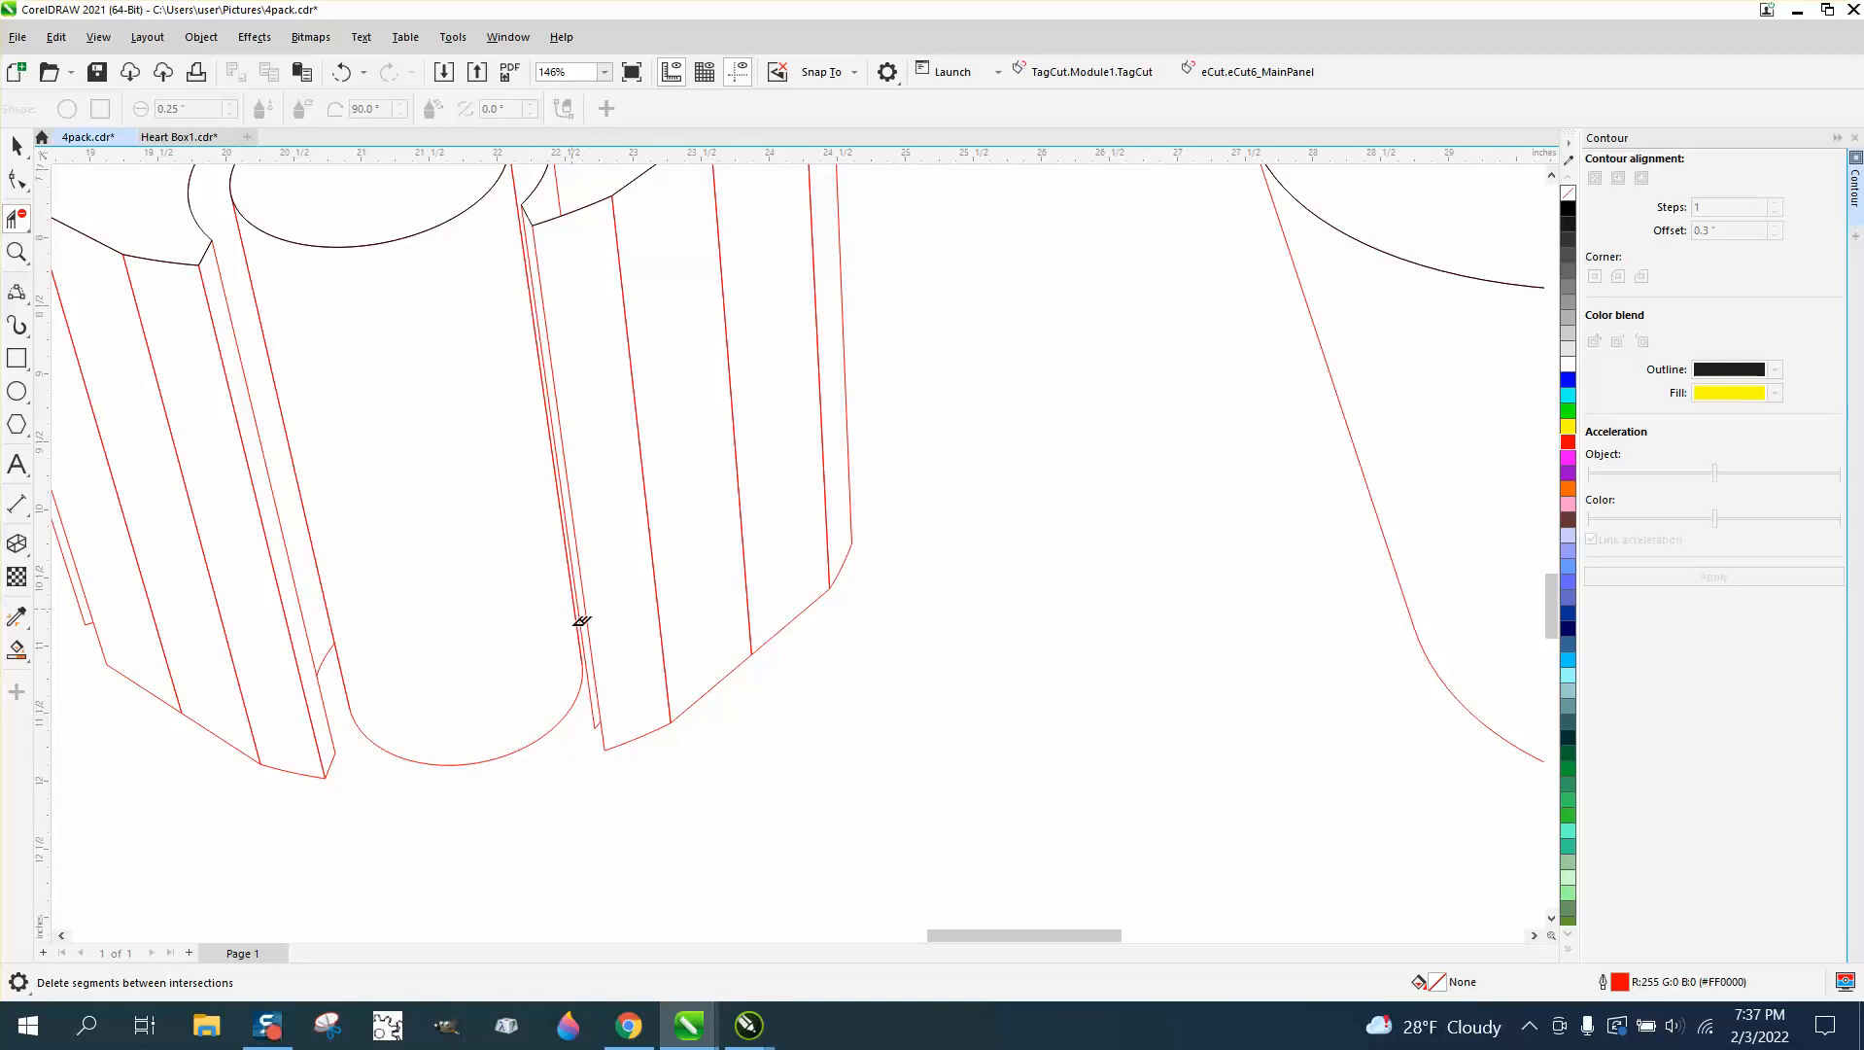
click(594, 702)
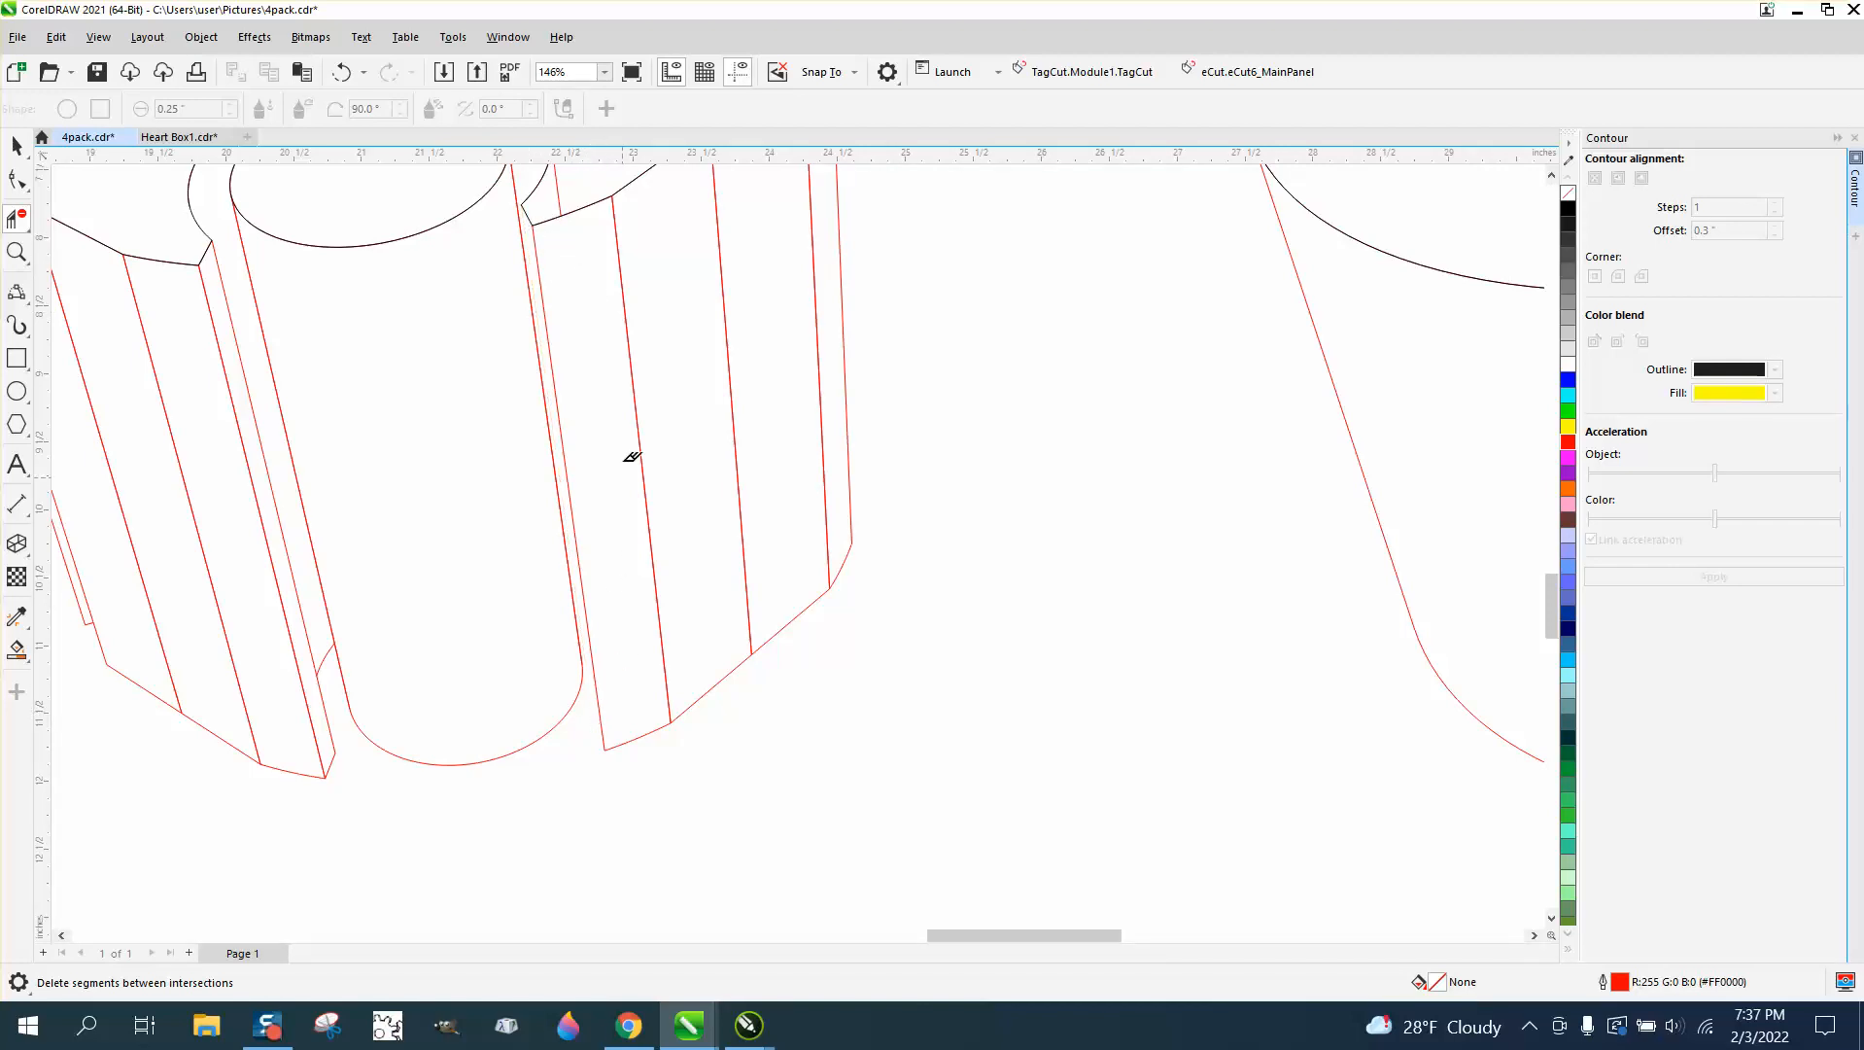
click(342, 72)
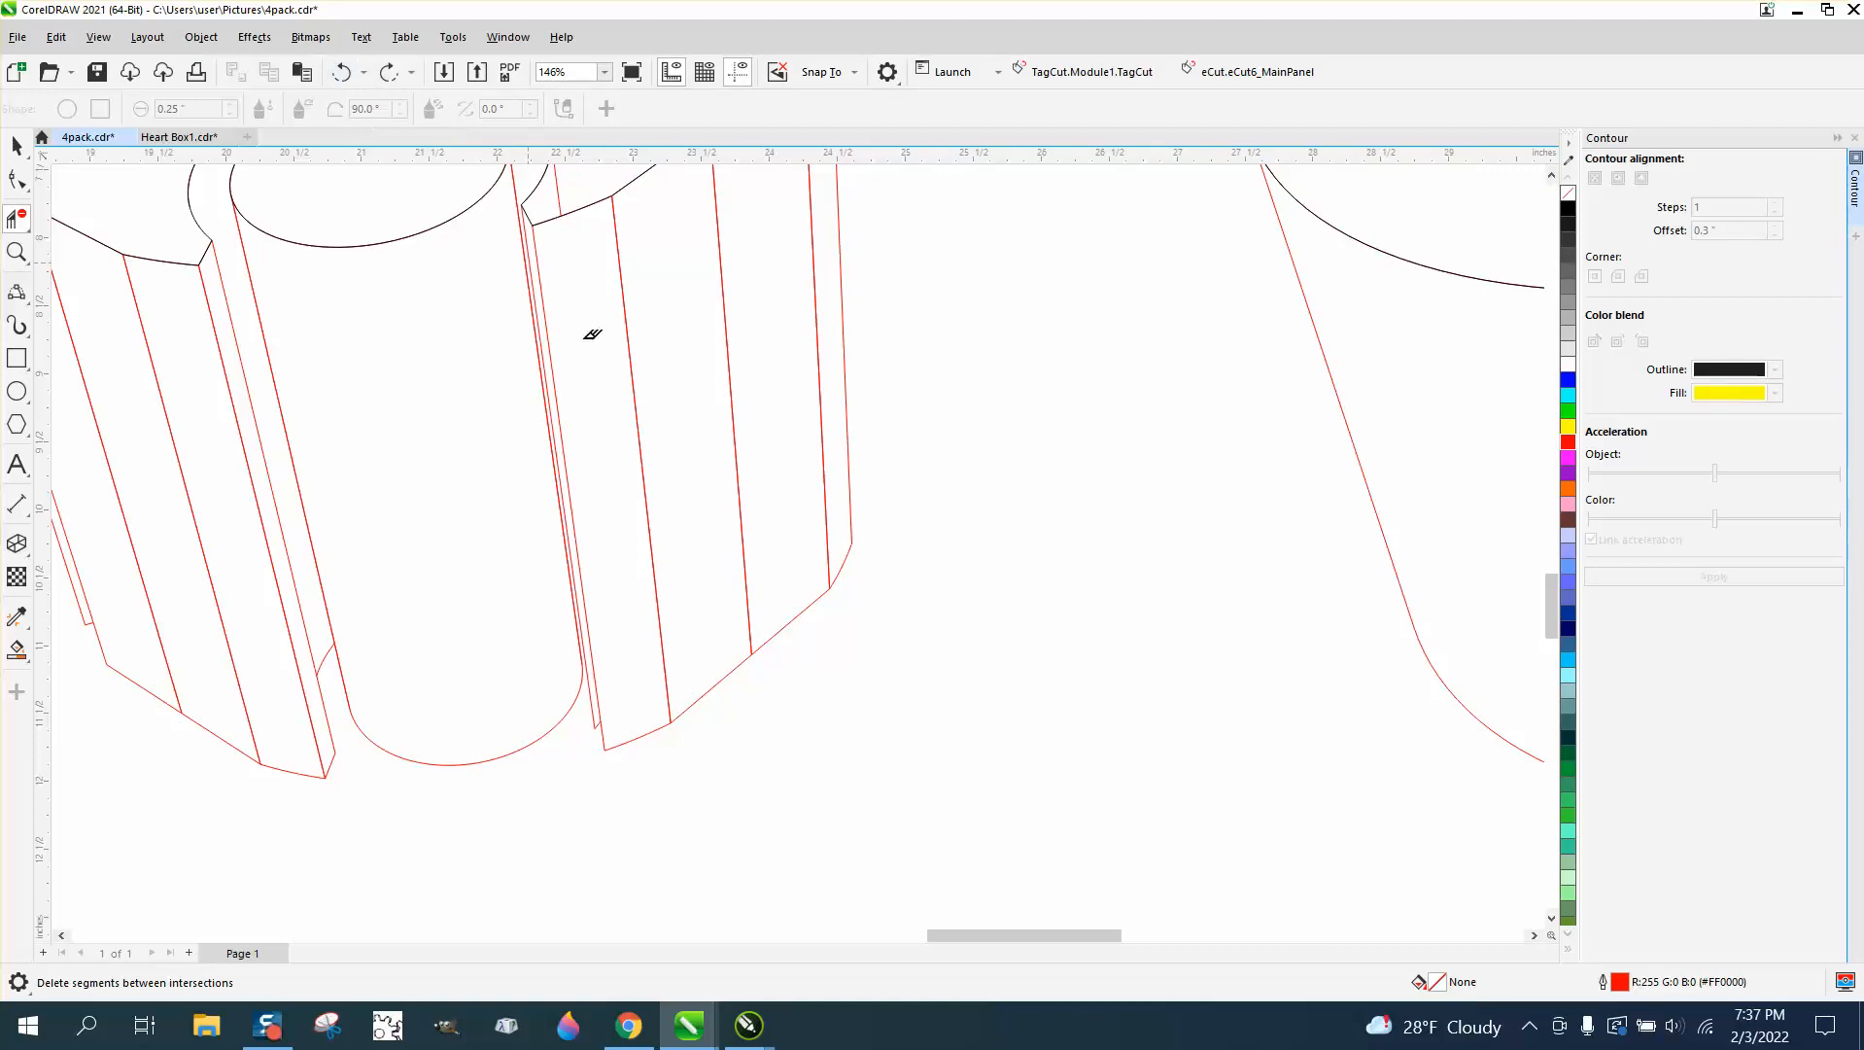
scroll(729, 750, down, 4)
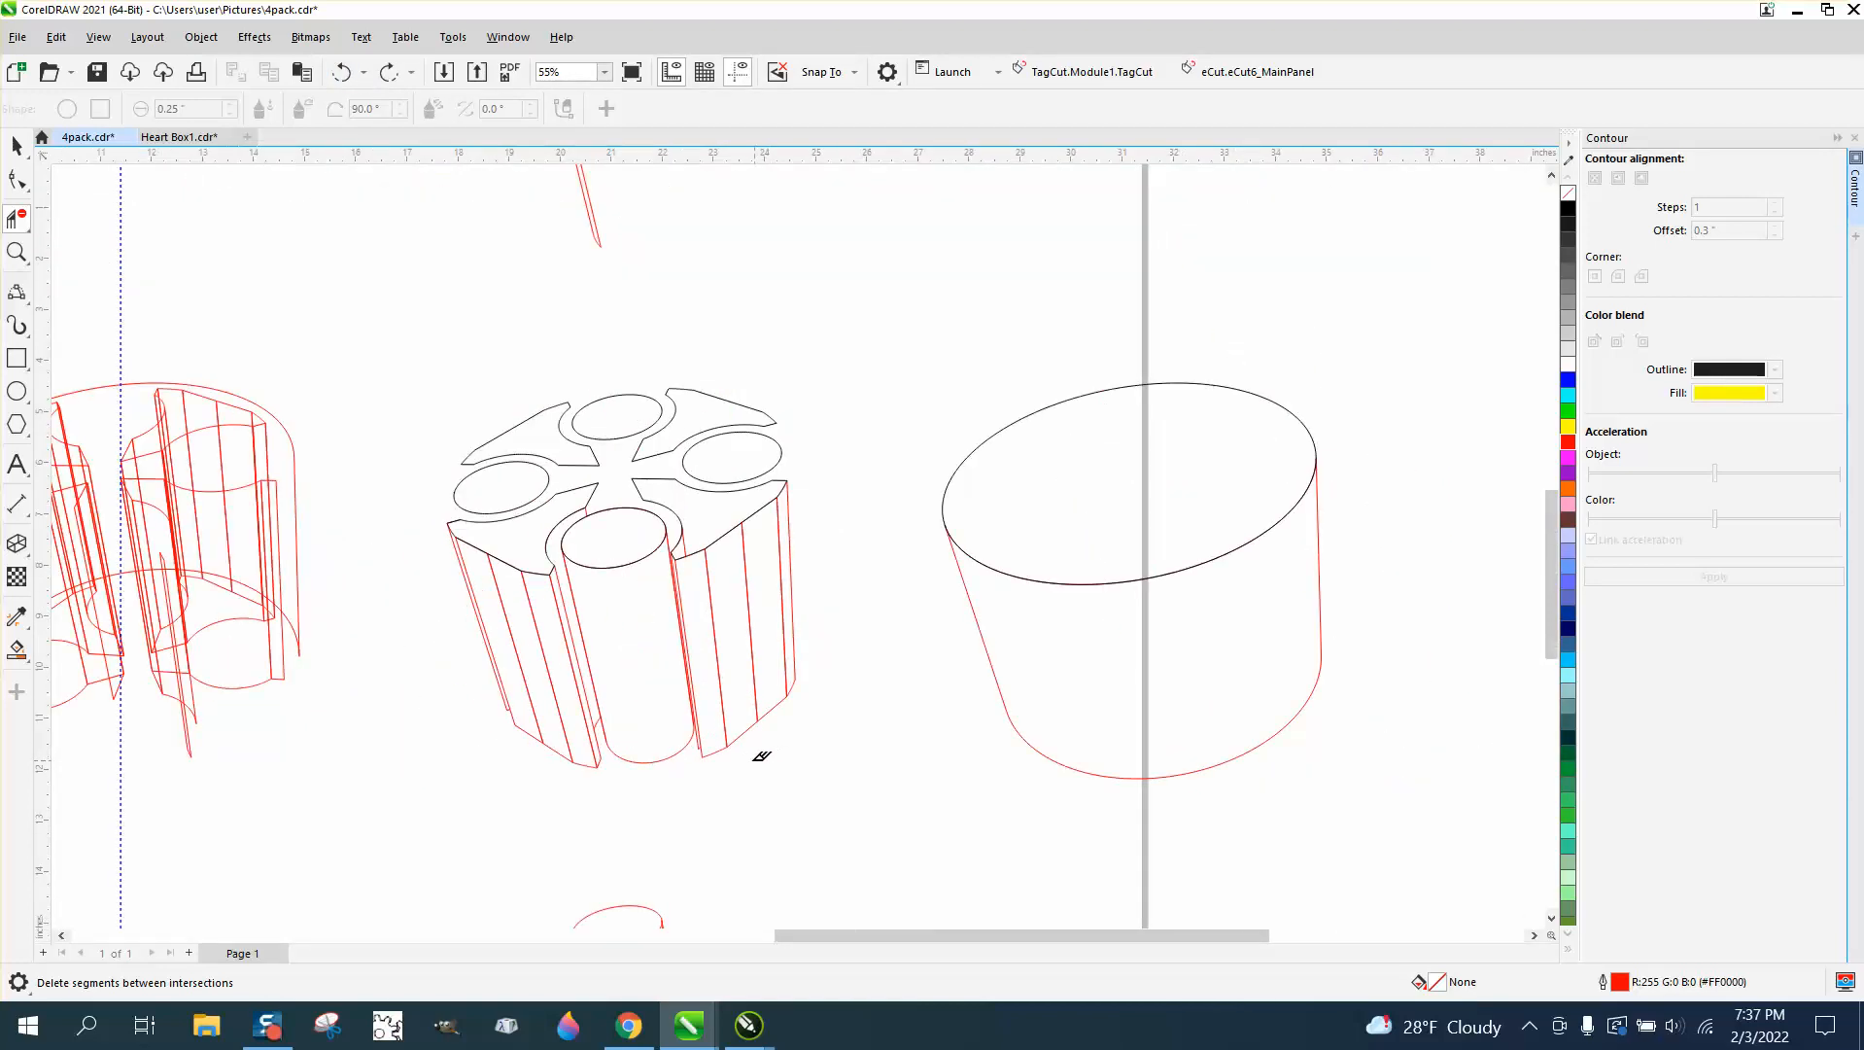
scroll(460, 744, down, 1)
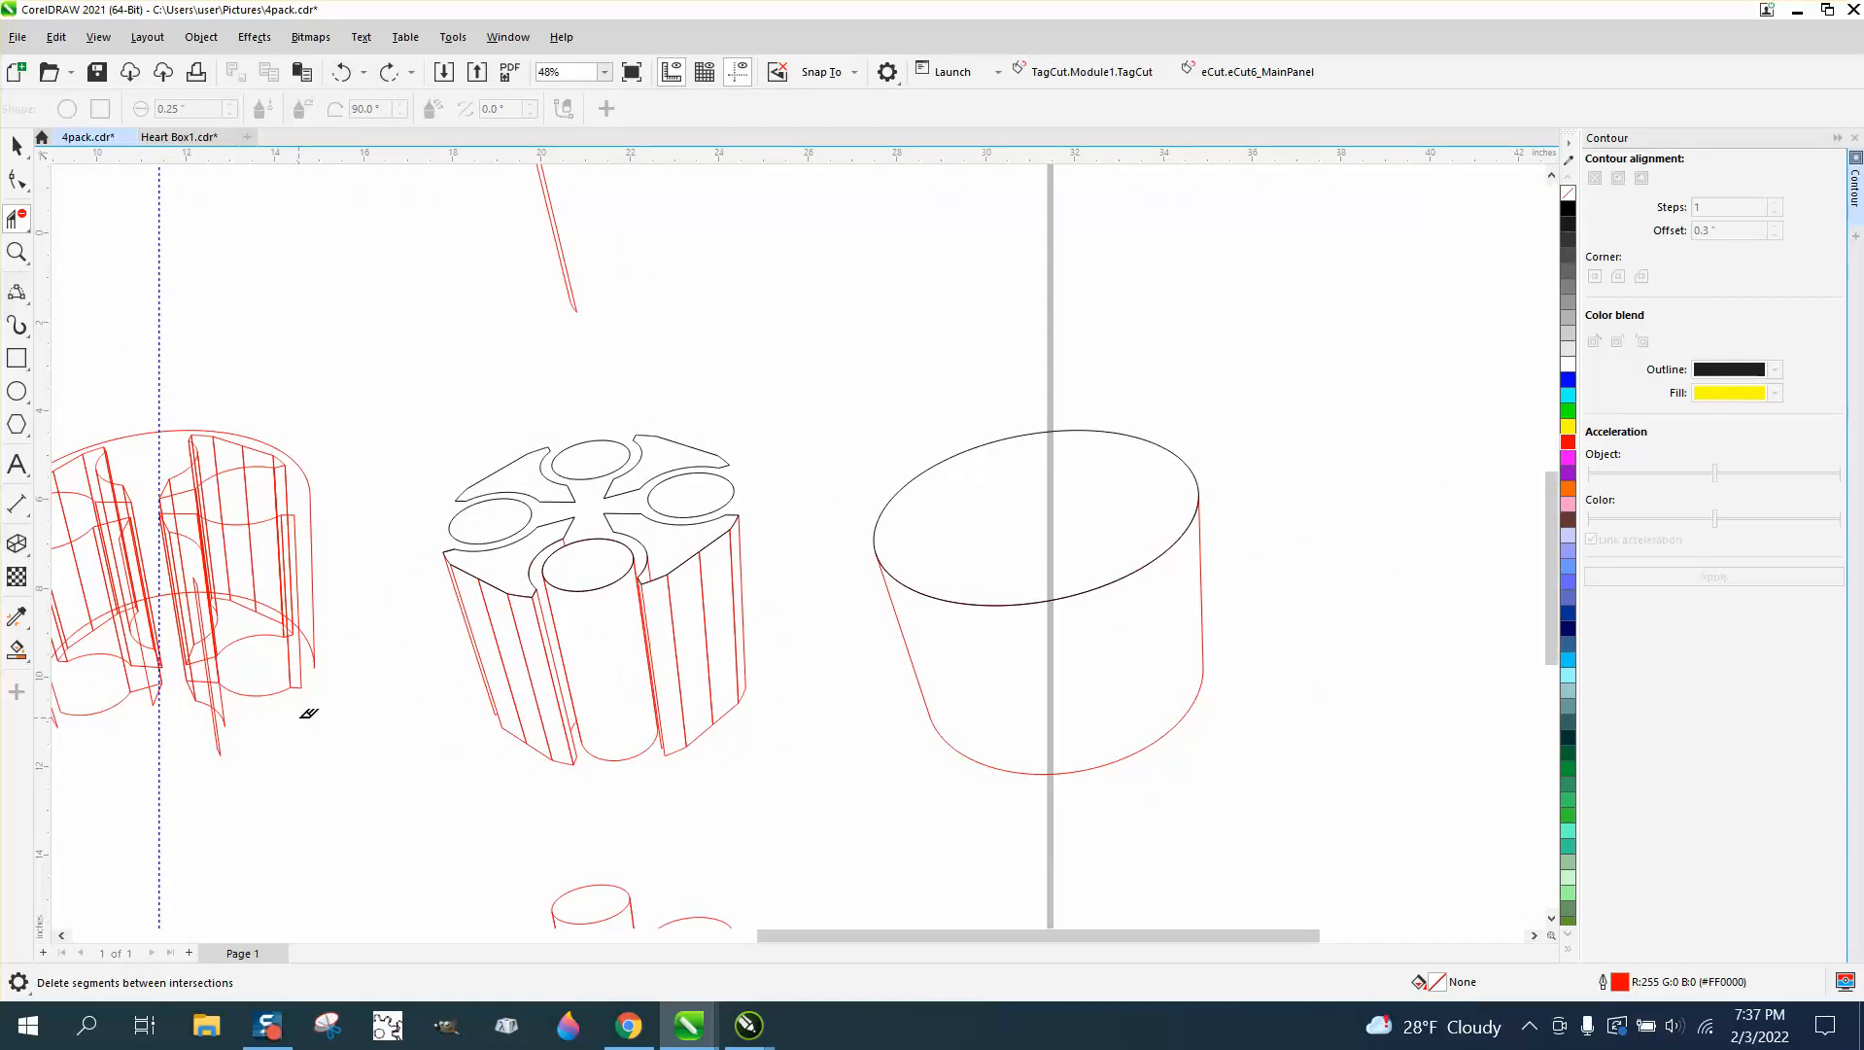
- Move the narrow wall segment between the front-right pocket and the front cylinder 10 inches right, under the face
click(16, 145)
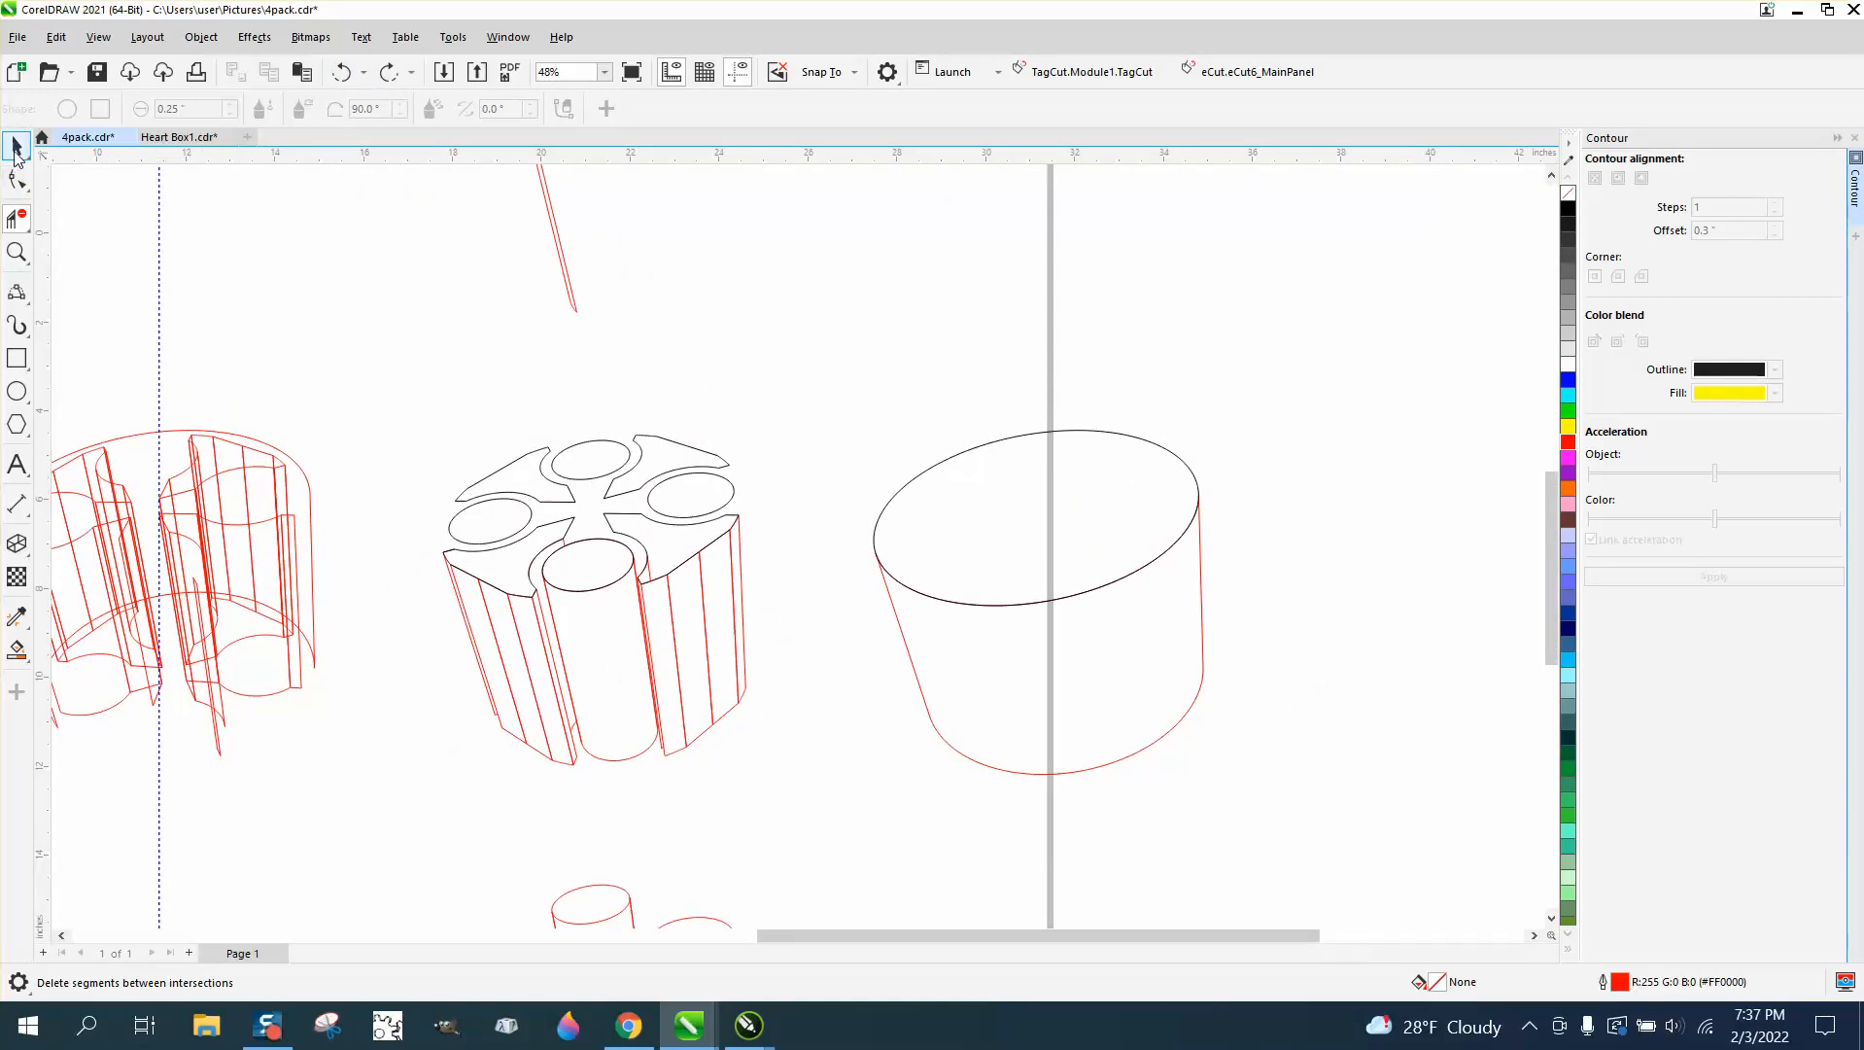
click(219, 742)
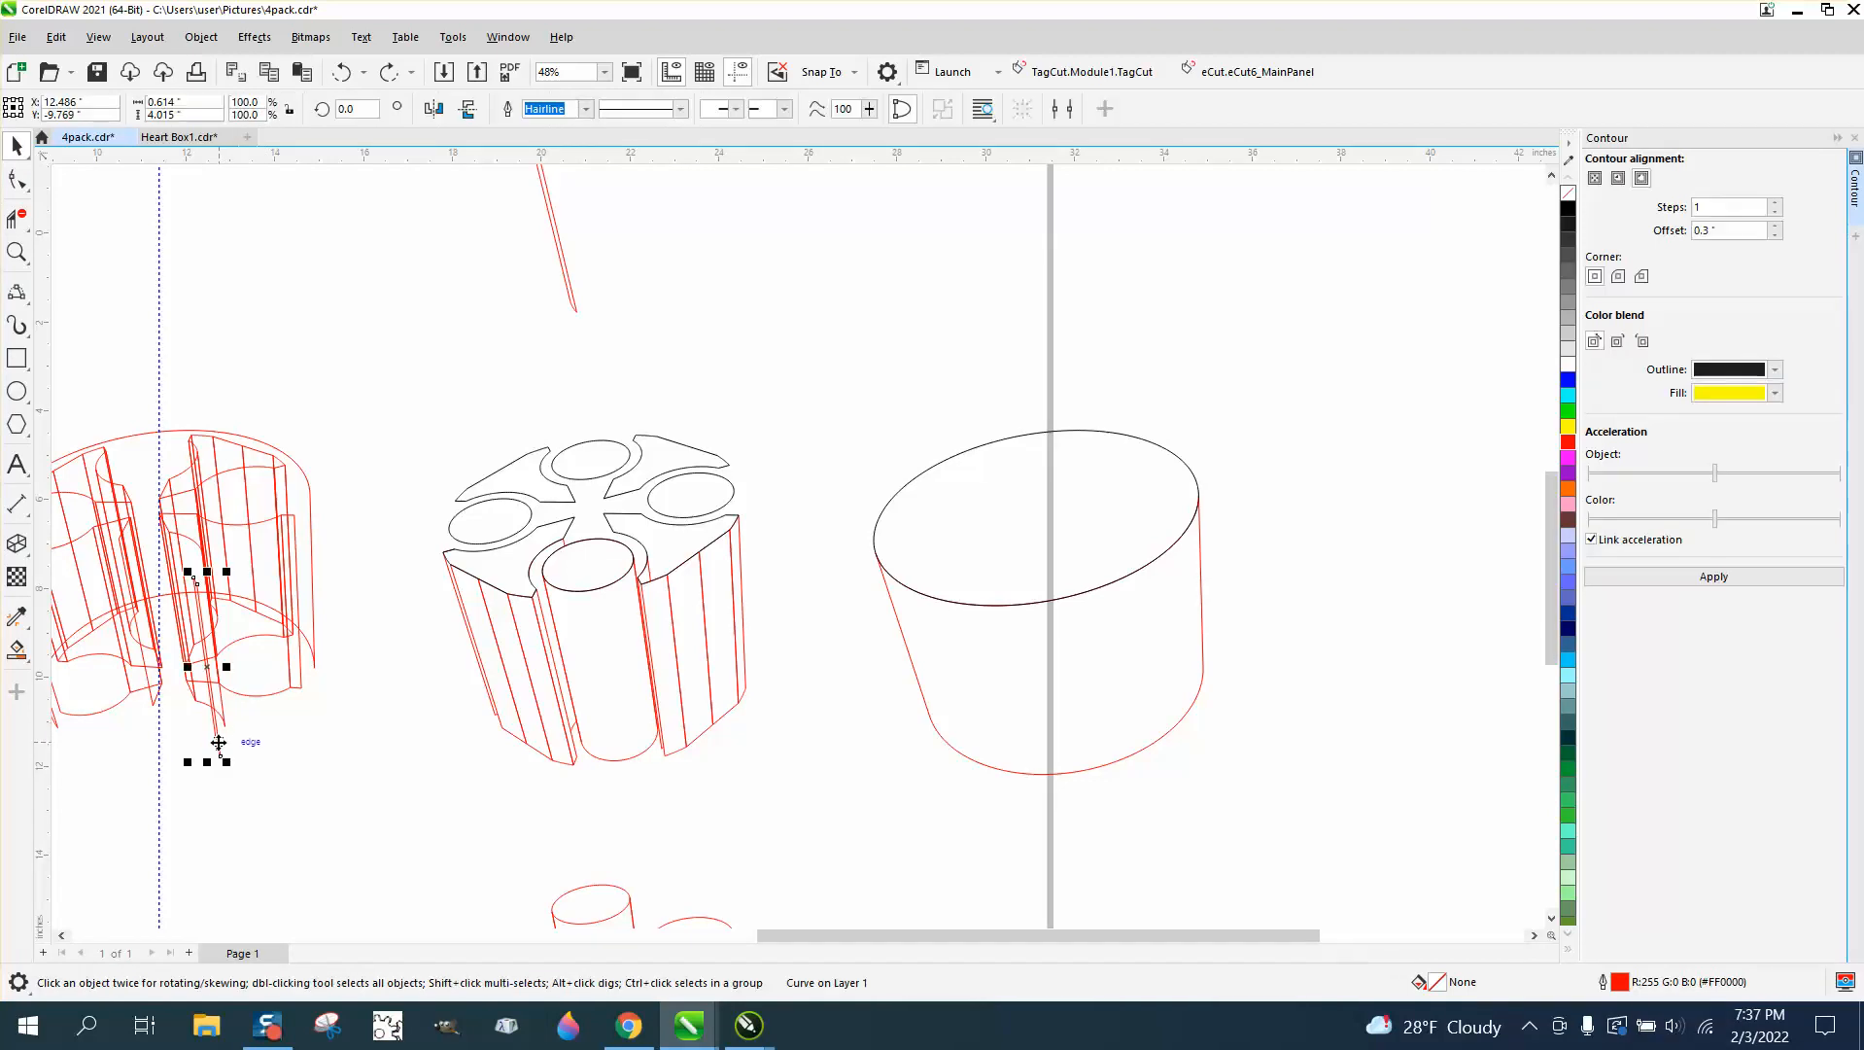
key(Right)
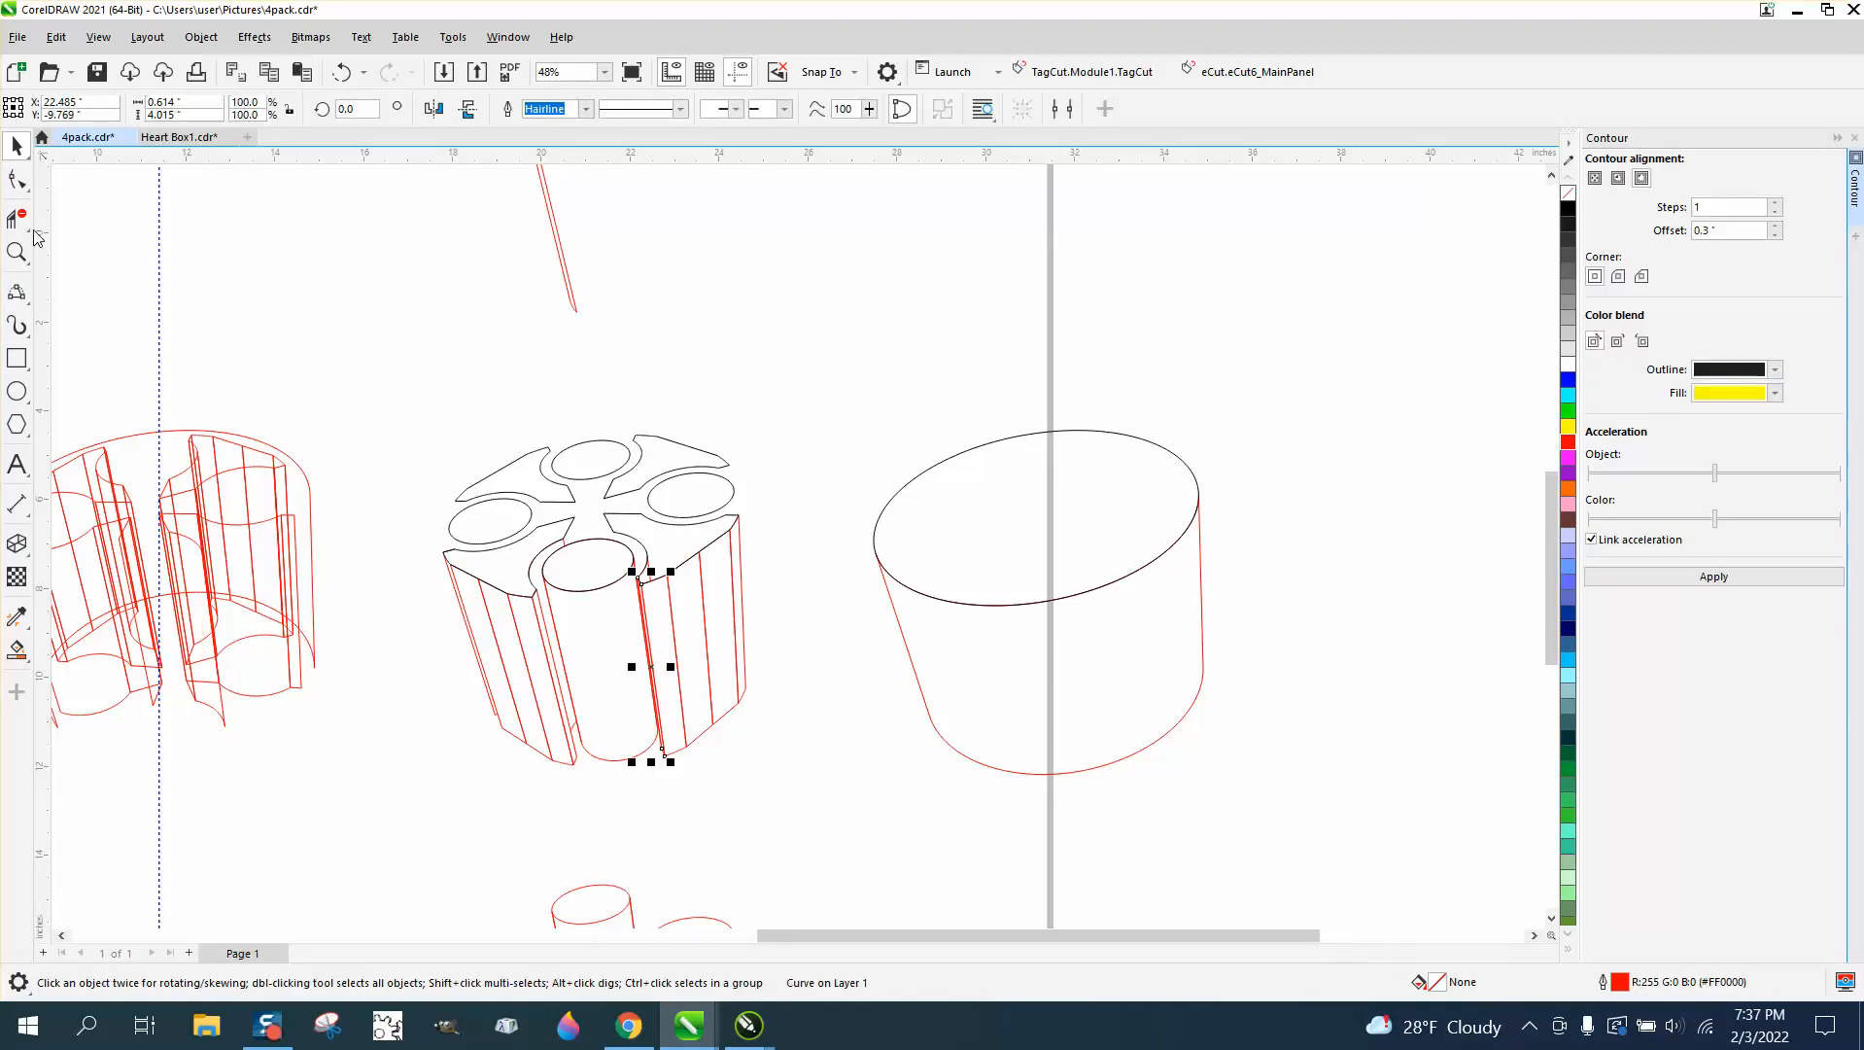
- Trim the short hidden line at the foot of the narrow wall beside the front cylinder with virtual segment delete
click(16, 253)
drag(631, 715, 770, 801)
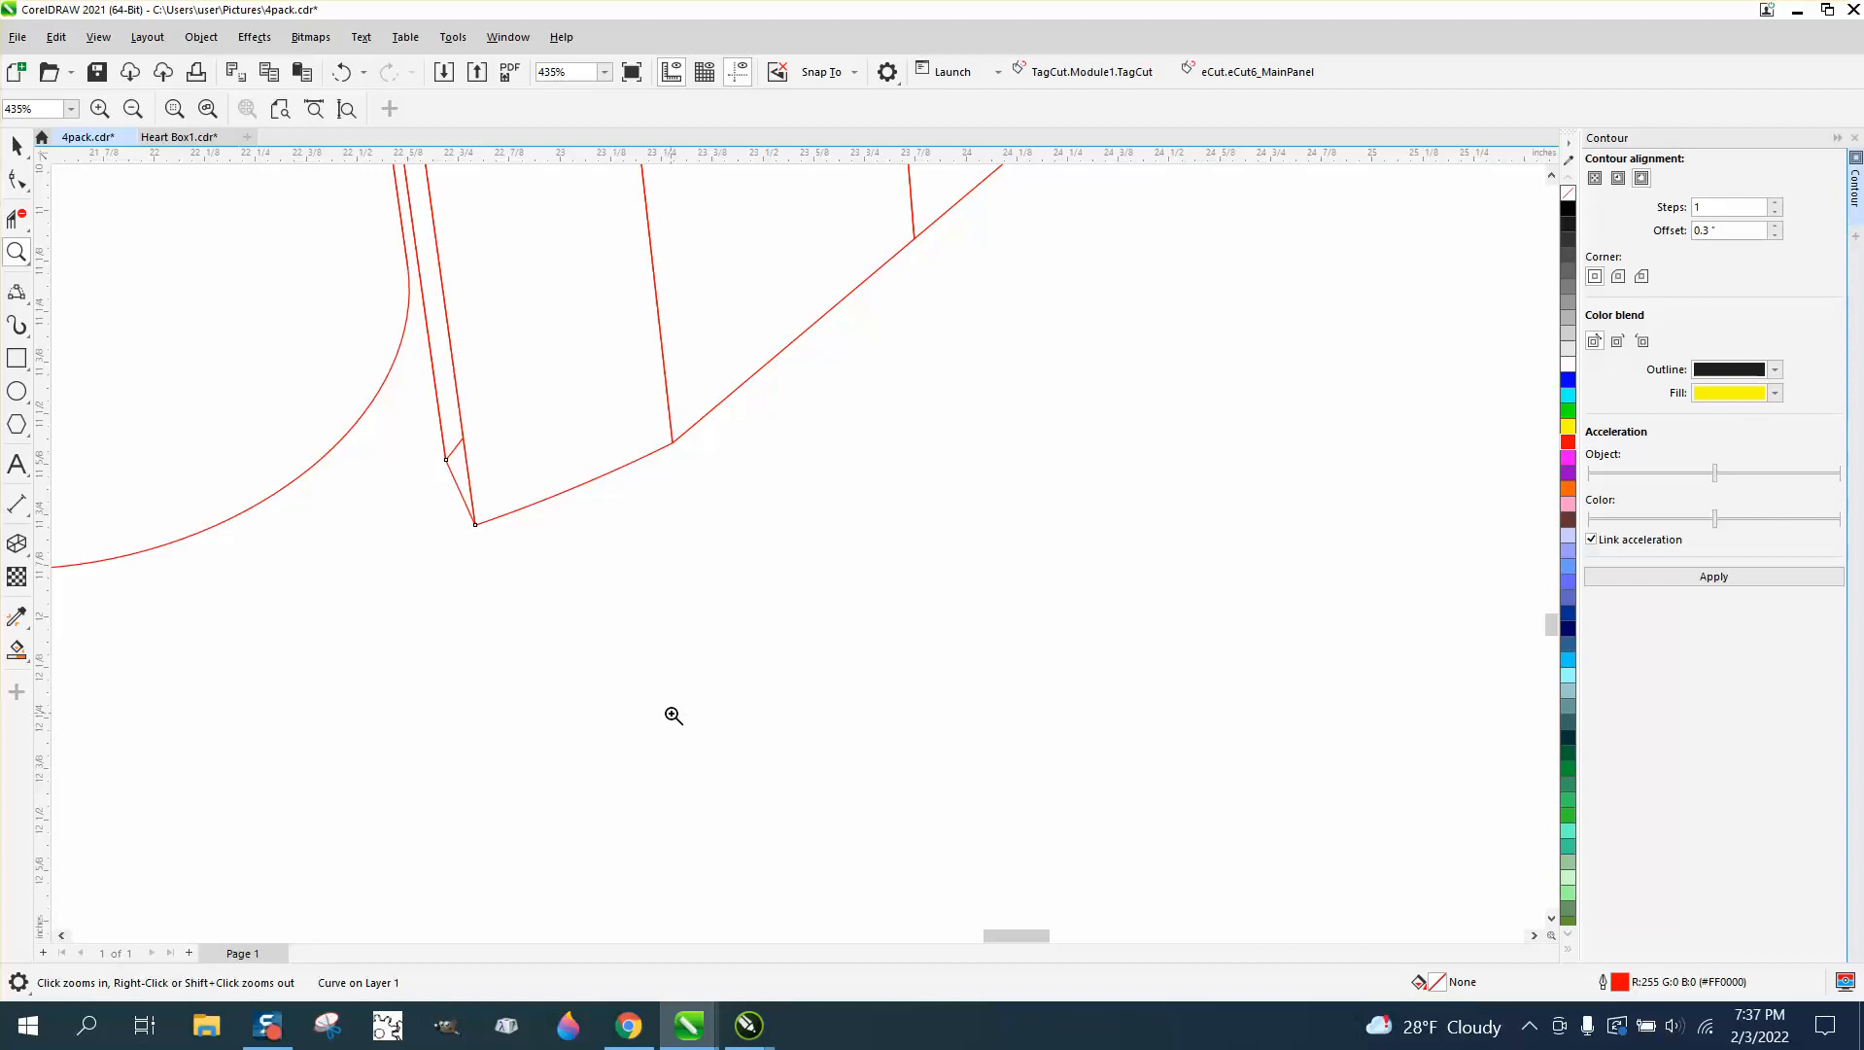
scroll(671, 722, down, 1)
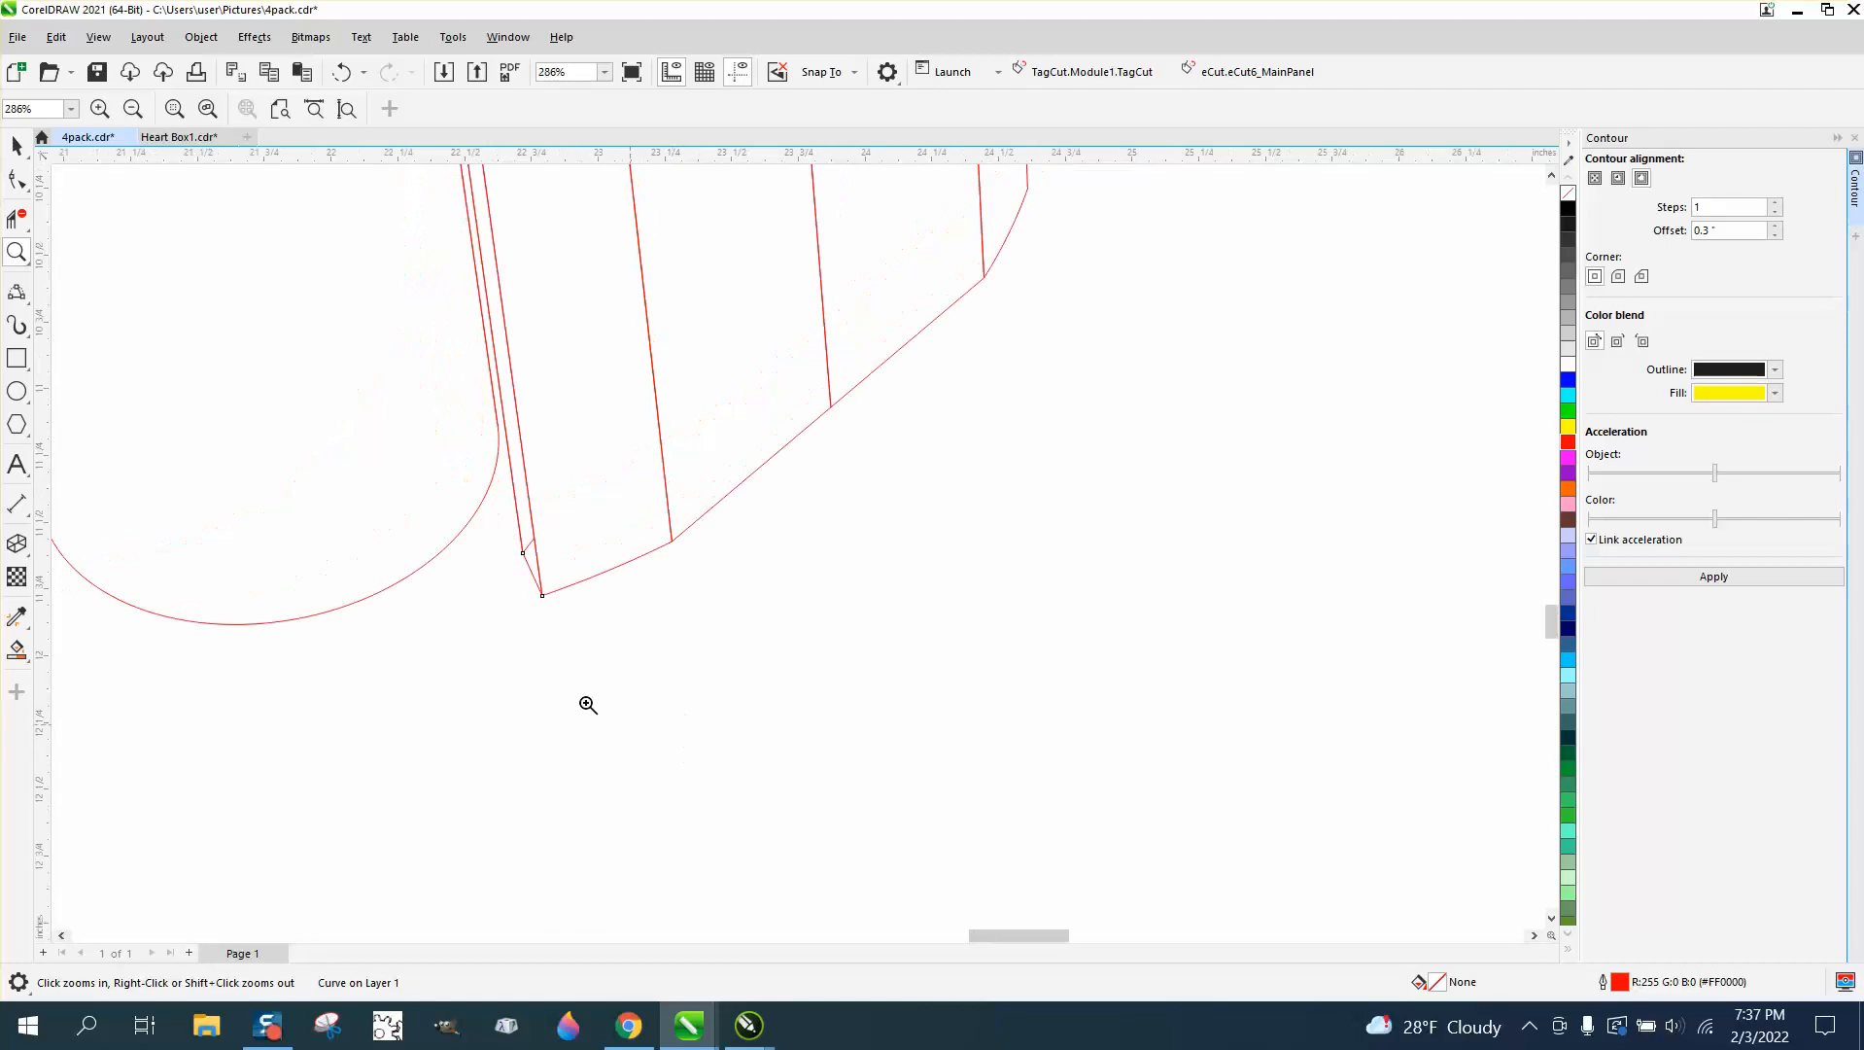
click(16, 218)
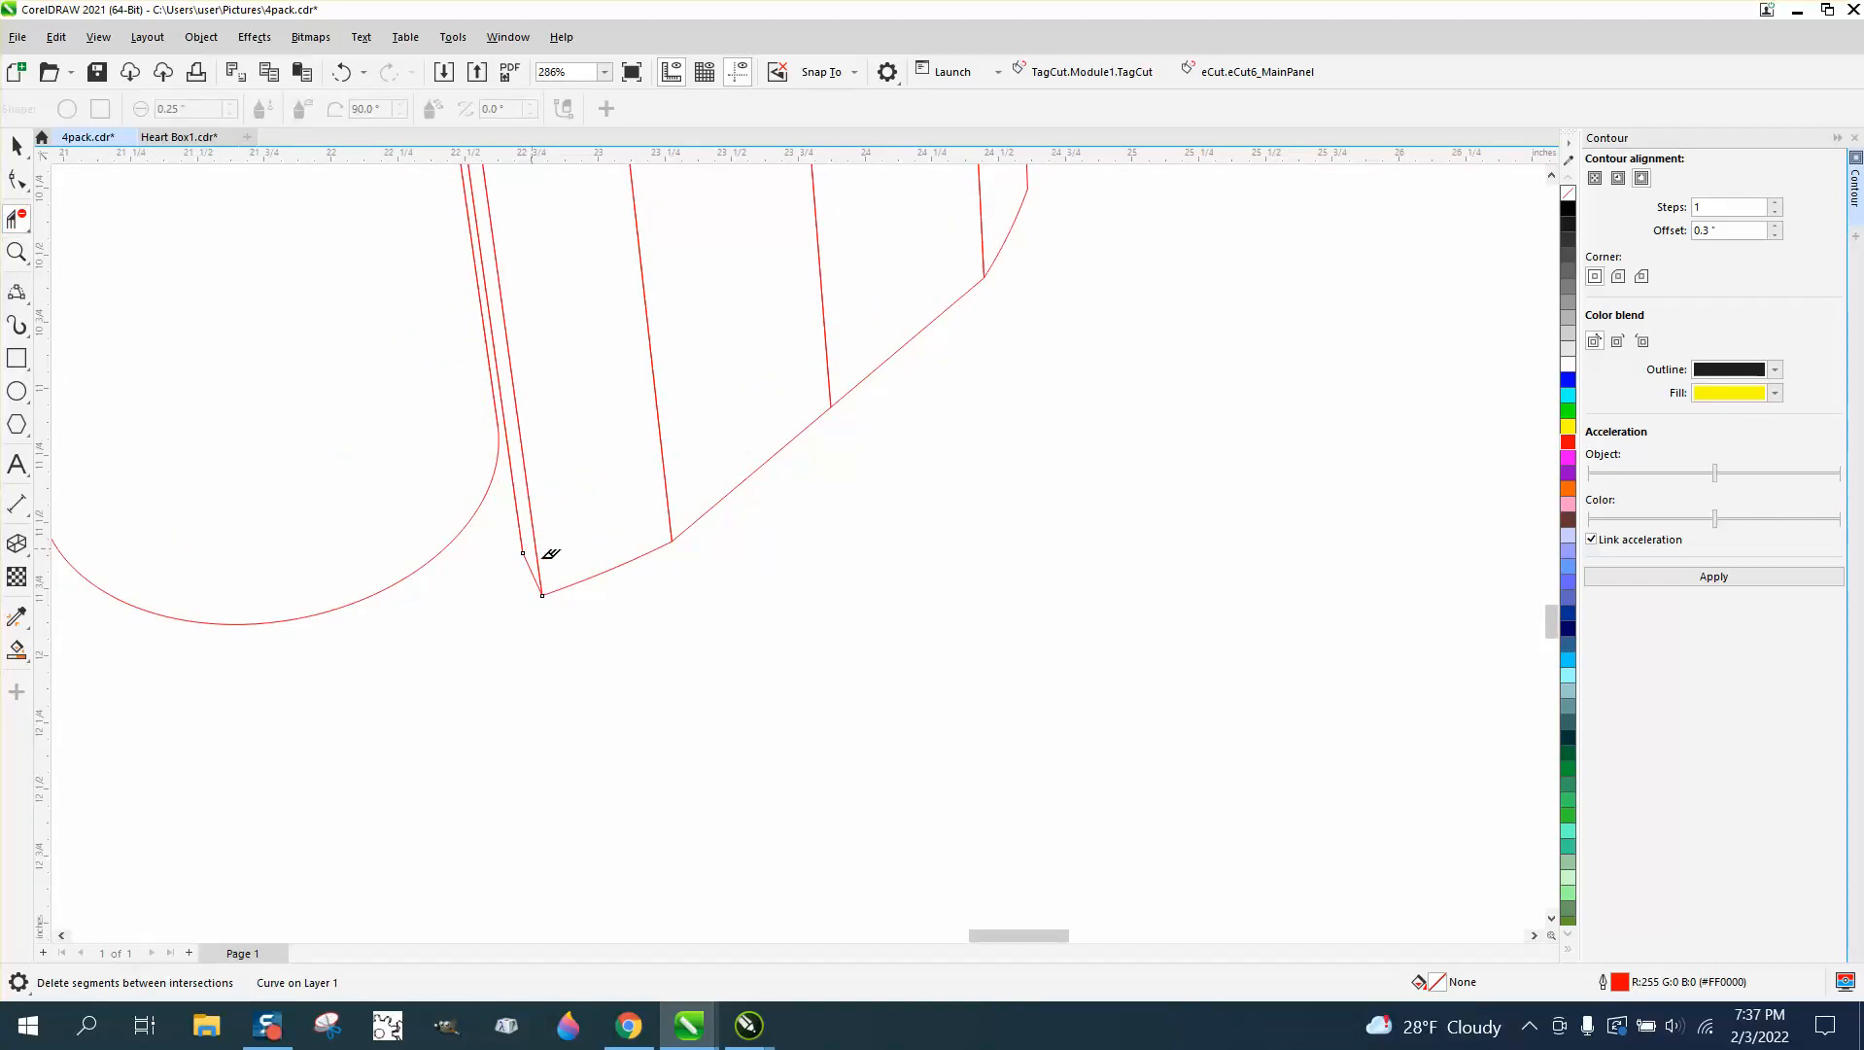
scroll(541, 554, down, 5)
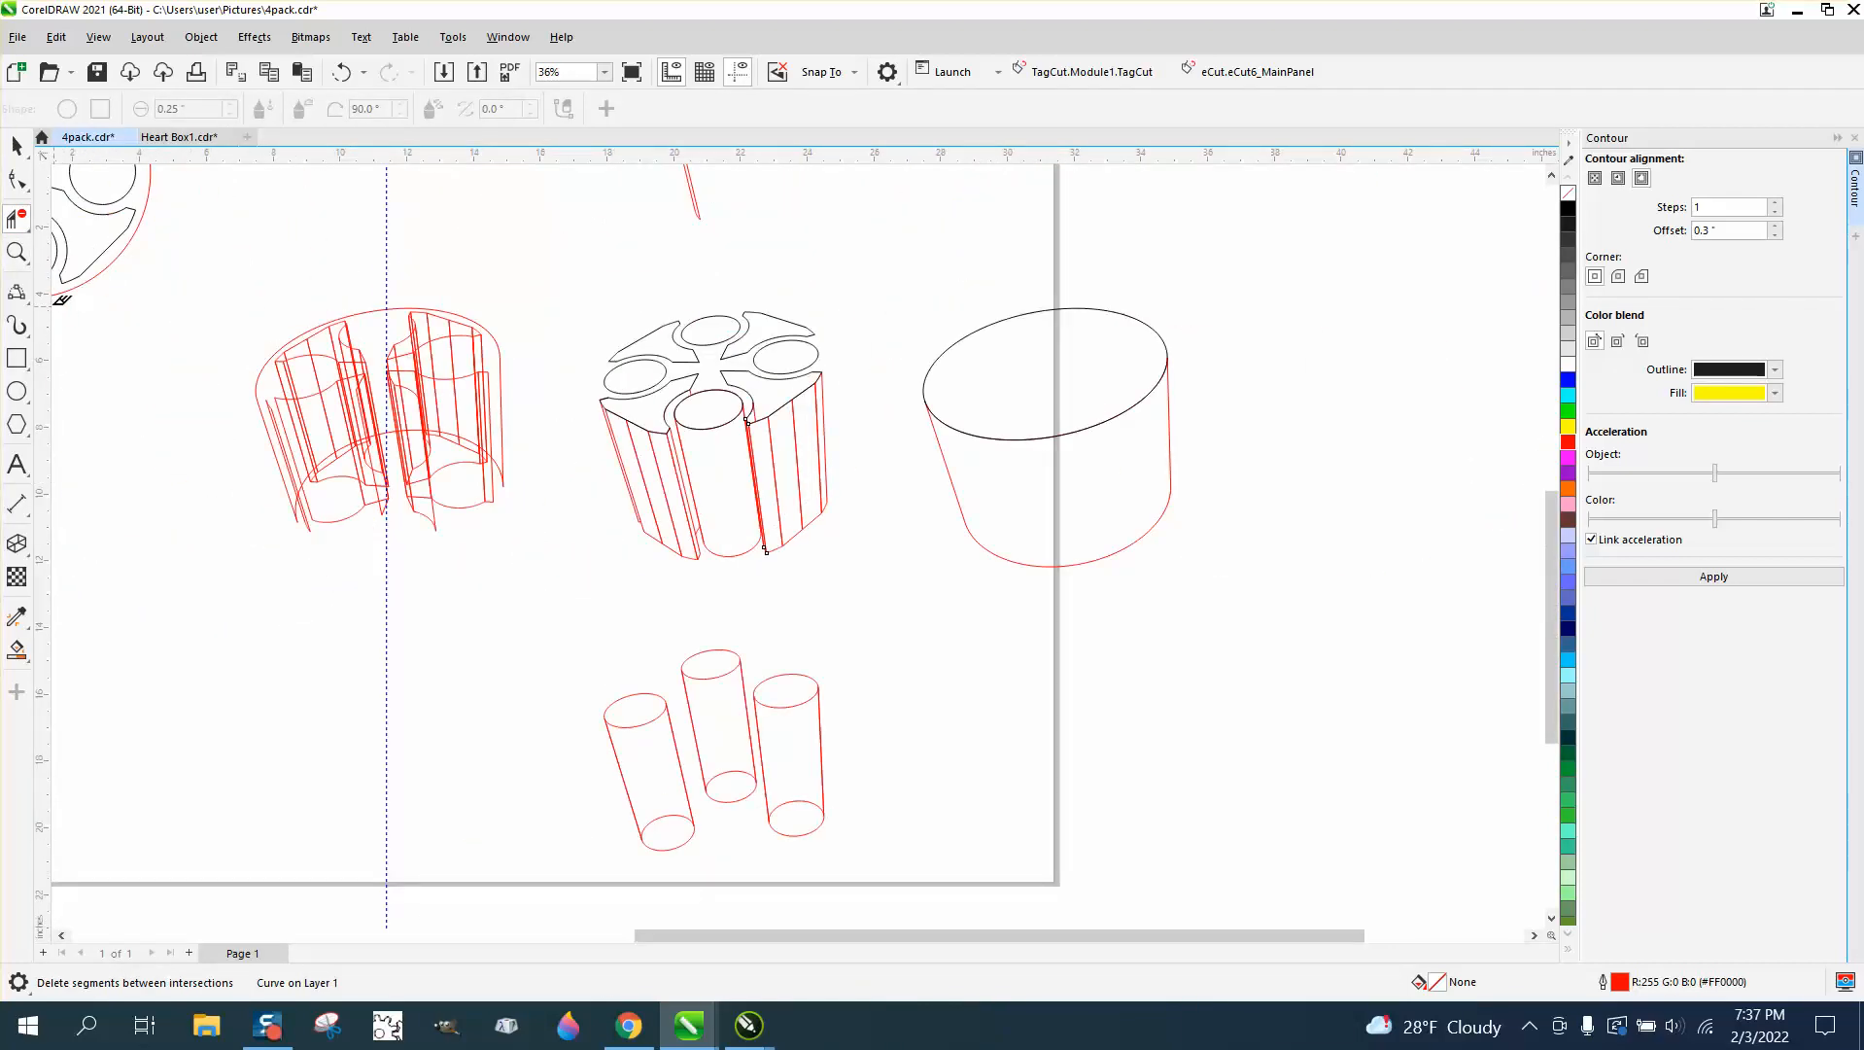
- Trim the hidden wall line crossing the front-right pocket's face beside the front cylinder with virtual segment delete
click(16, 252)
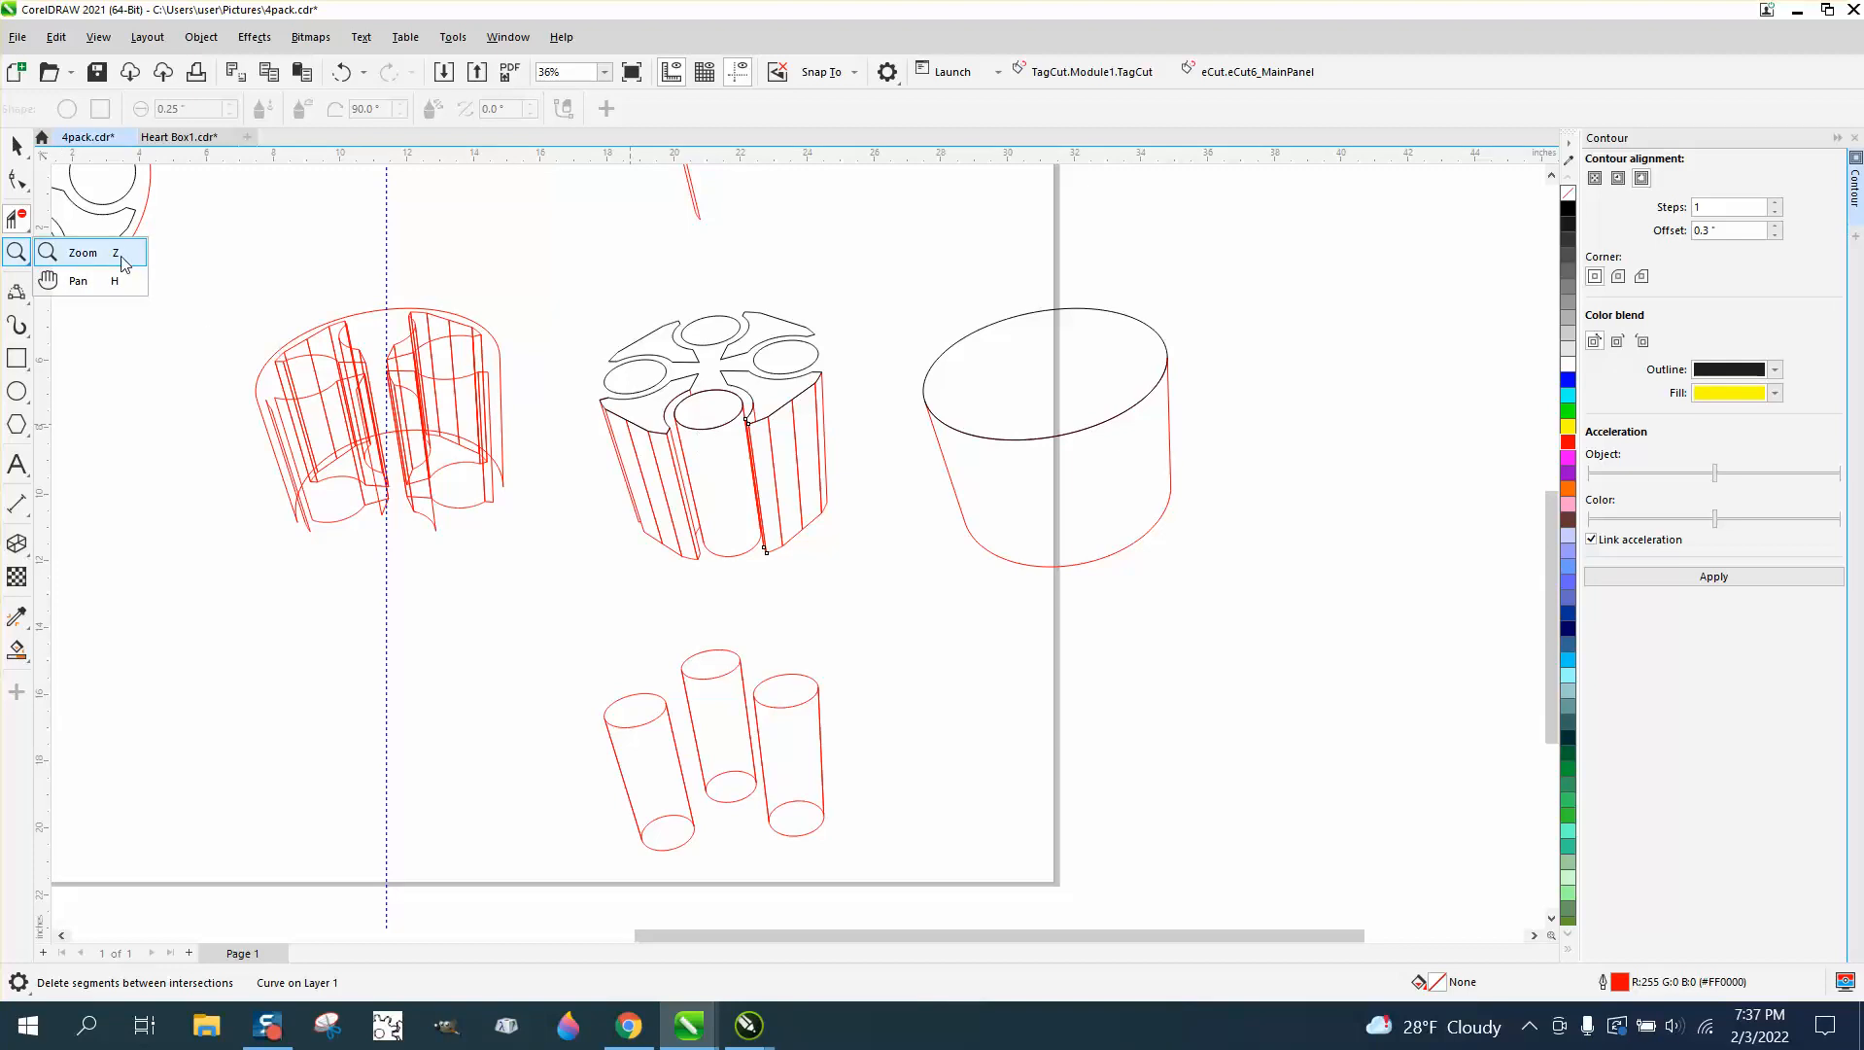
click(82, 252)
drag(736, 418, 844, 457)
scroll(820, 456, down, 5)
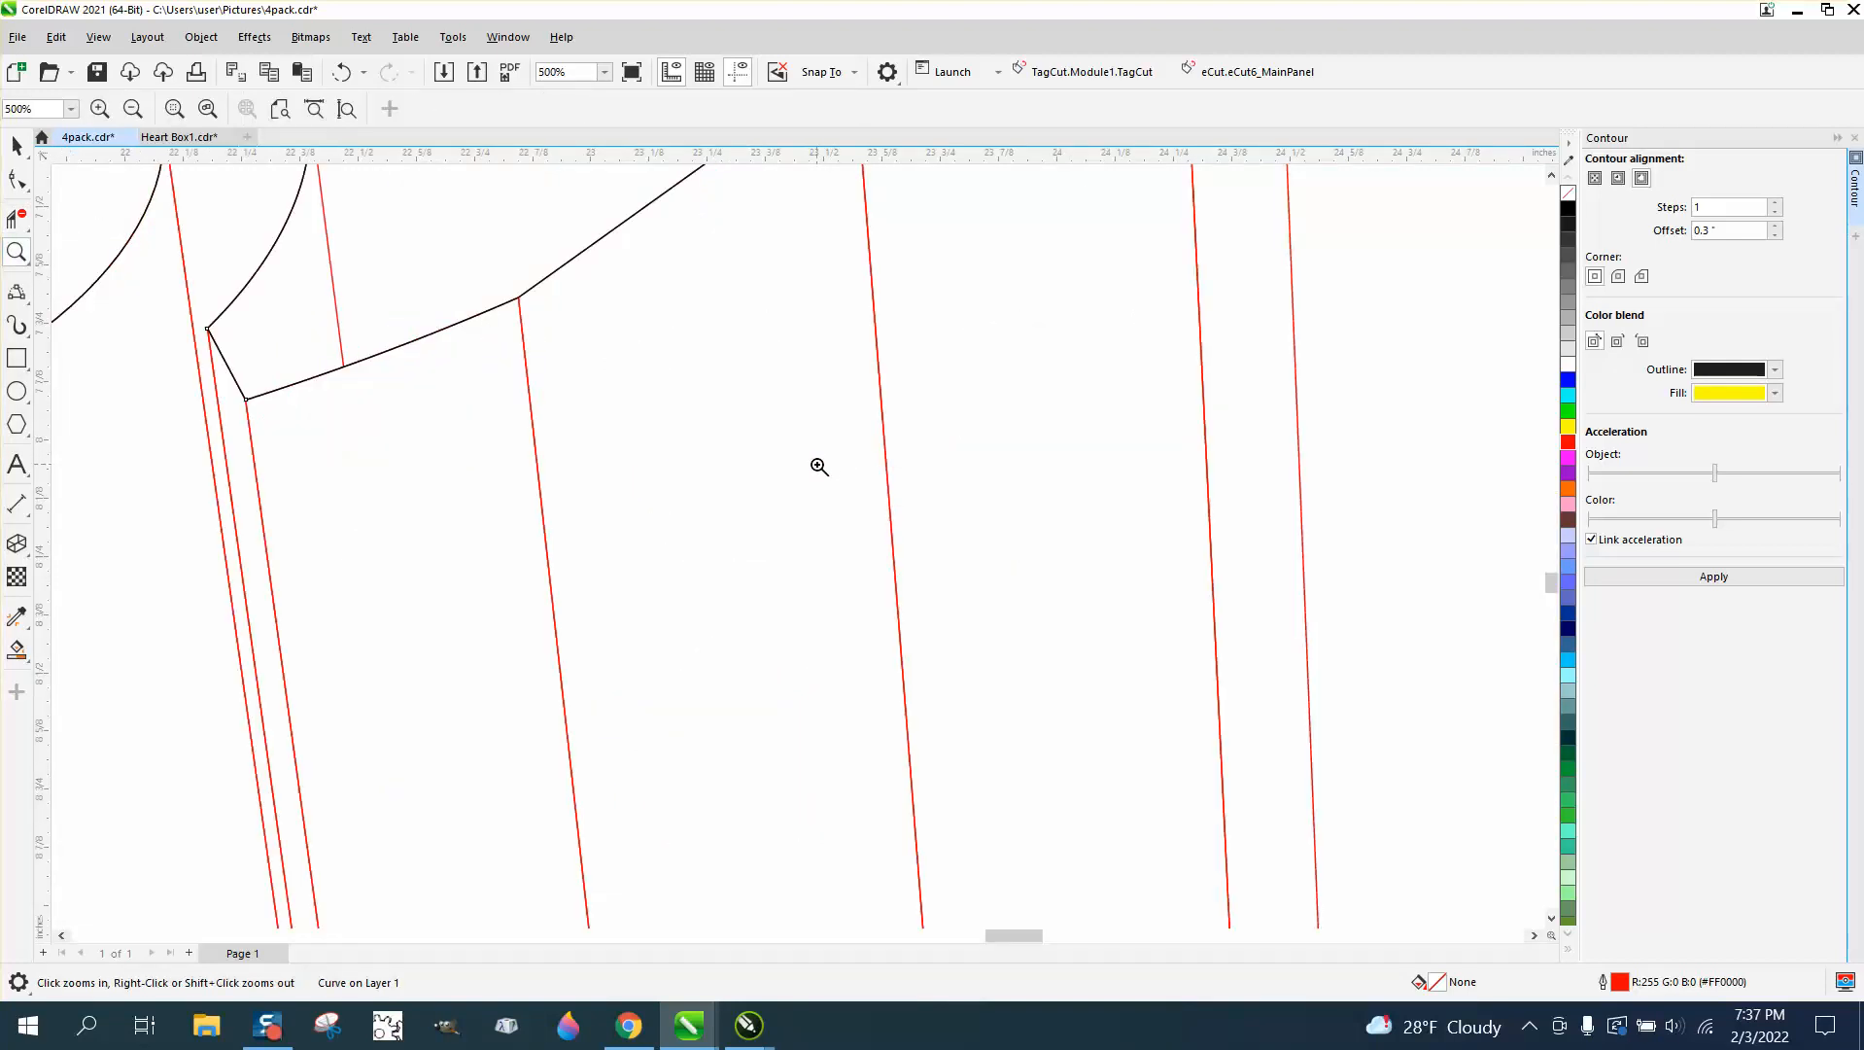
scroll(709, 474, down, 2)
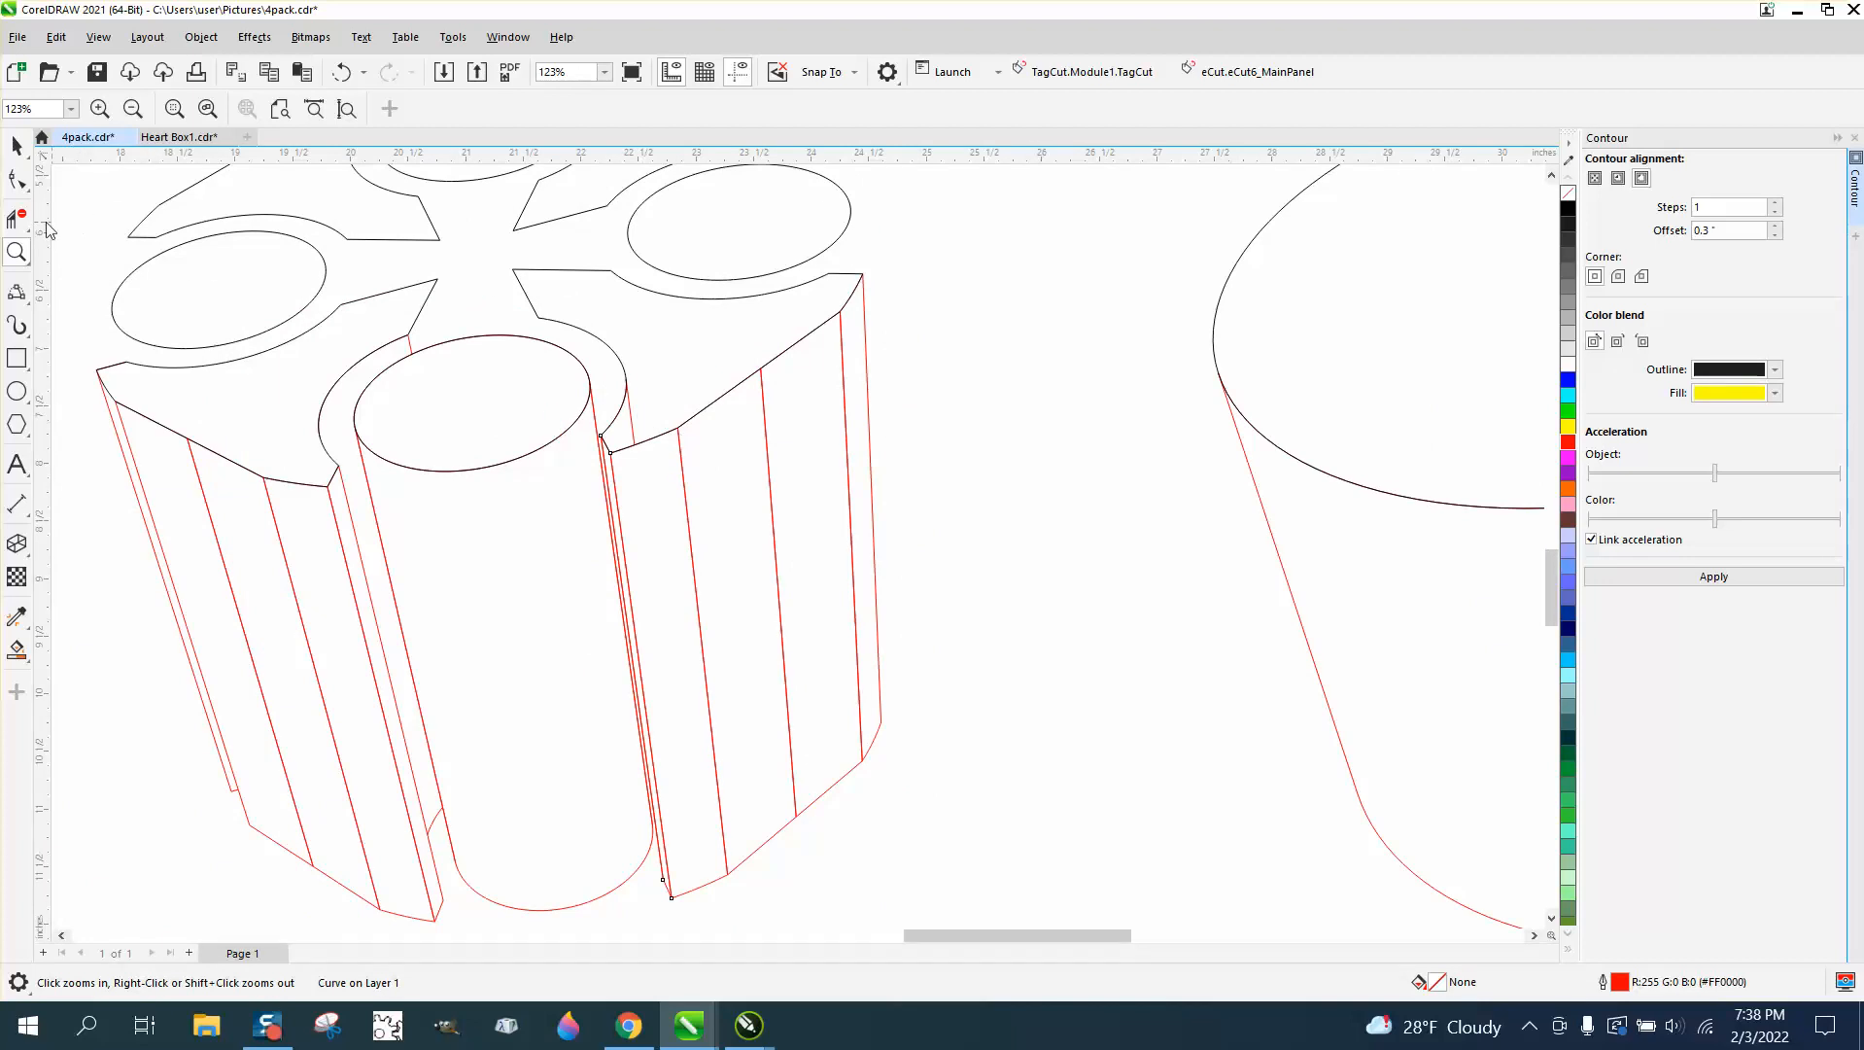
click(16, 219)
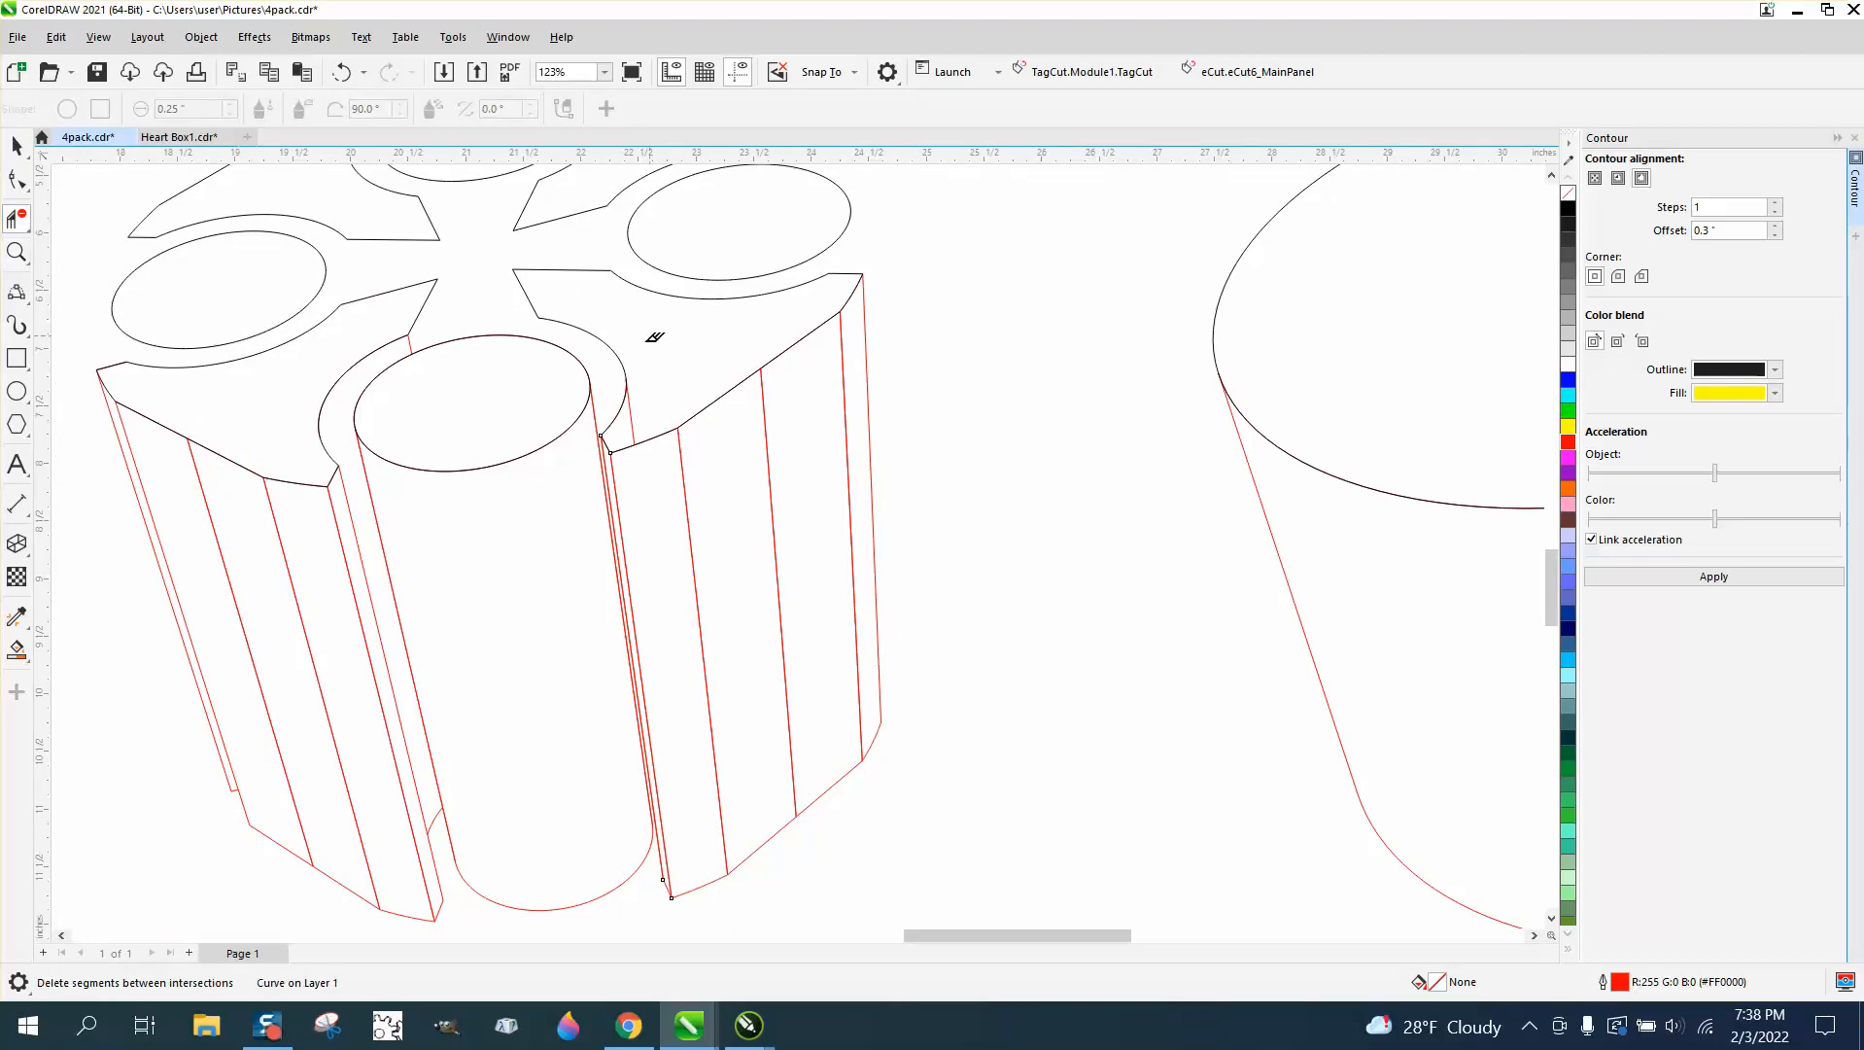
click(630, 409)
scroll(813, 530, down, 4)
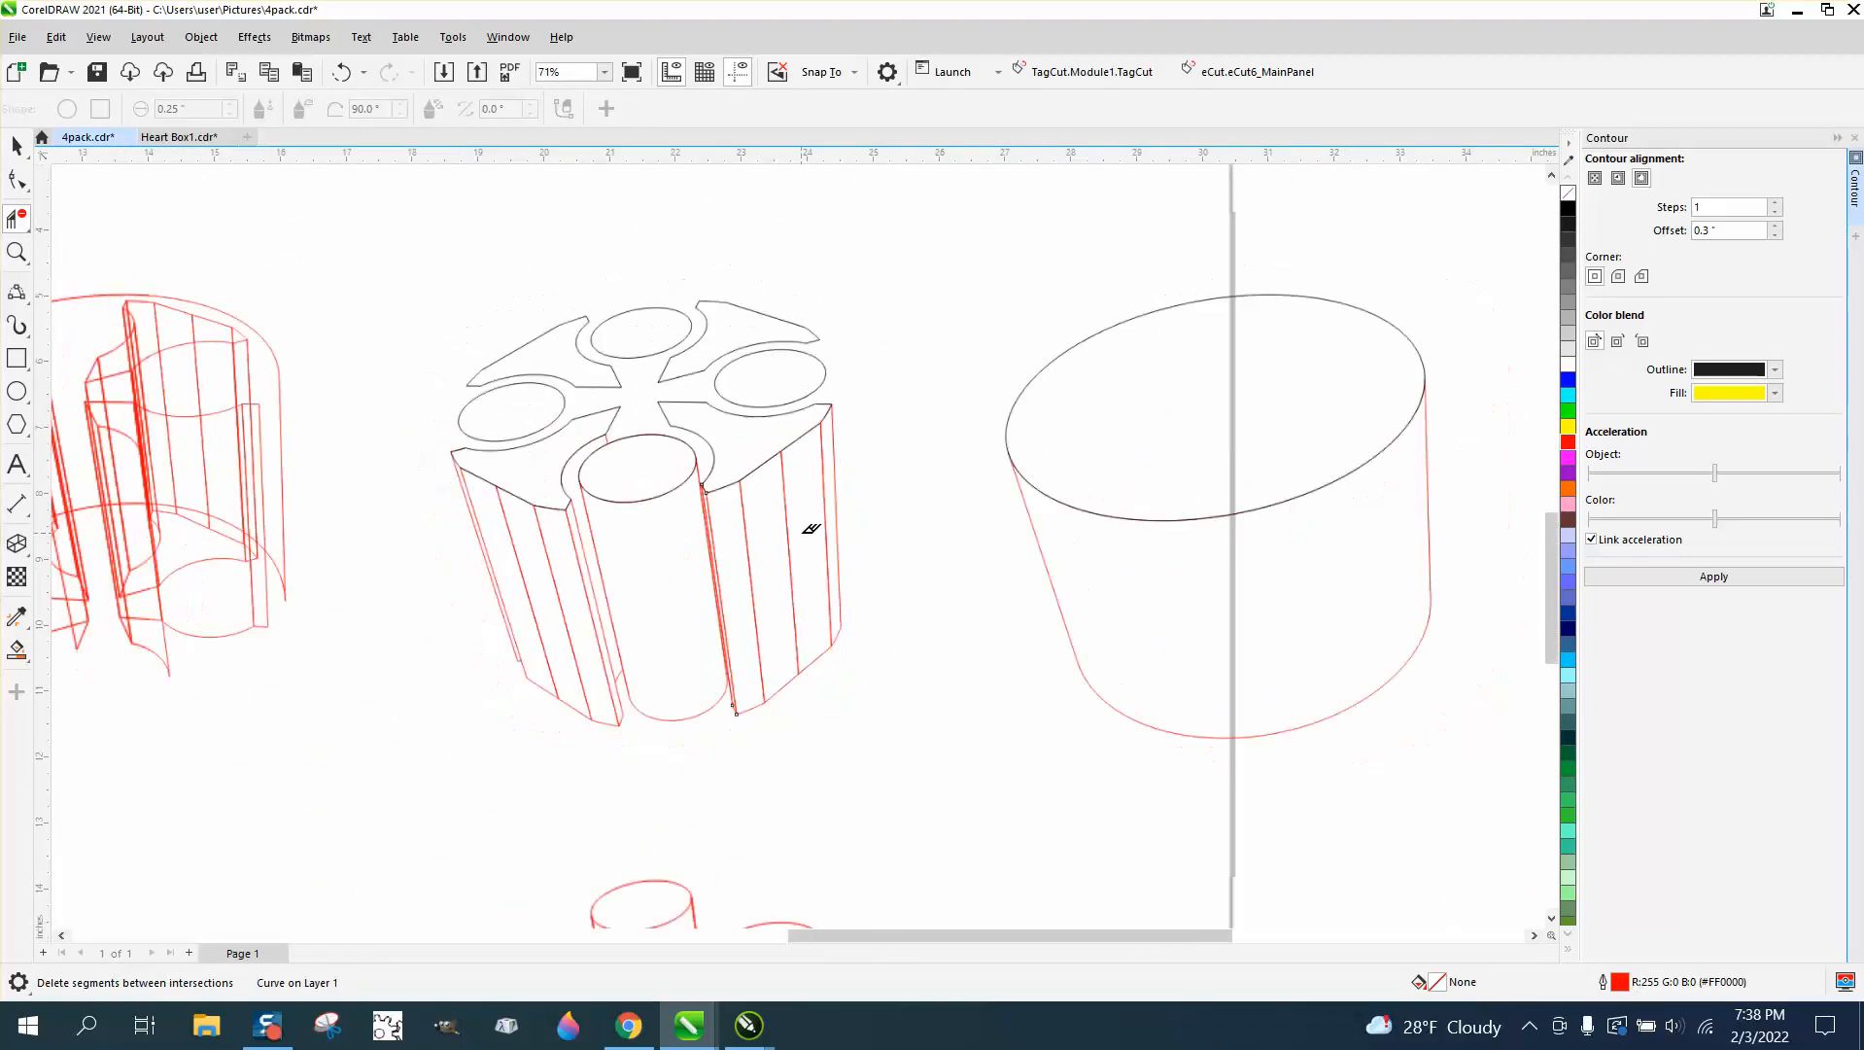
- Recolor the outlines of the whole rebuilt four-hole model black
click(17, 146)
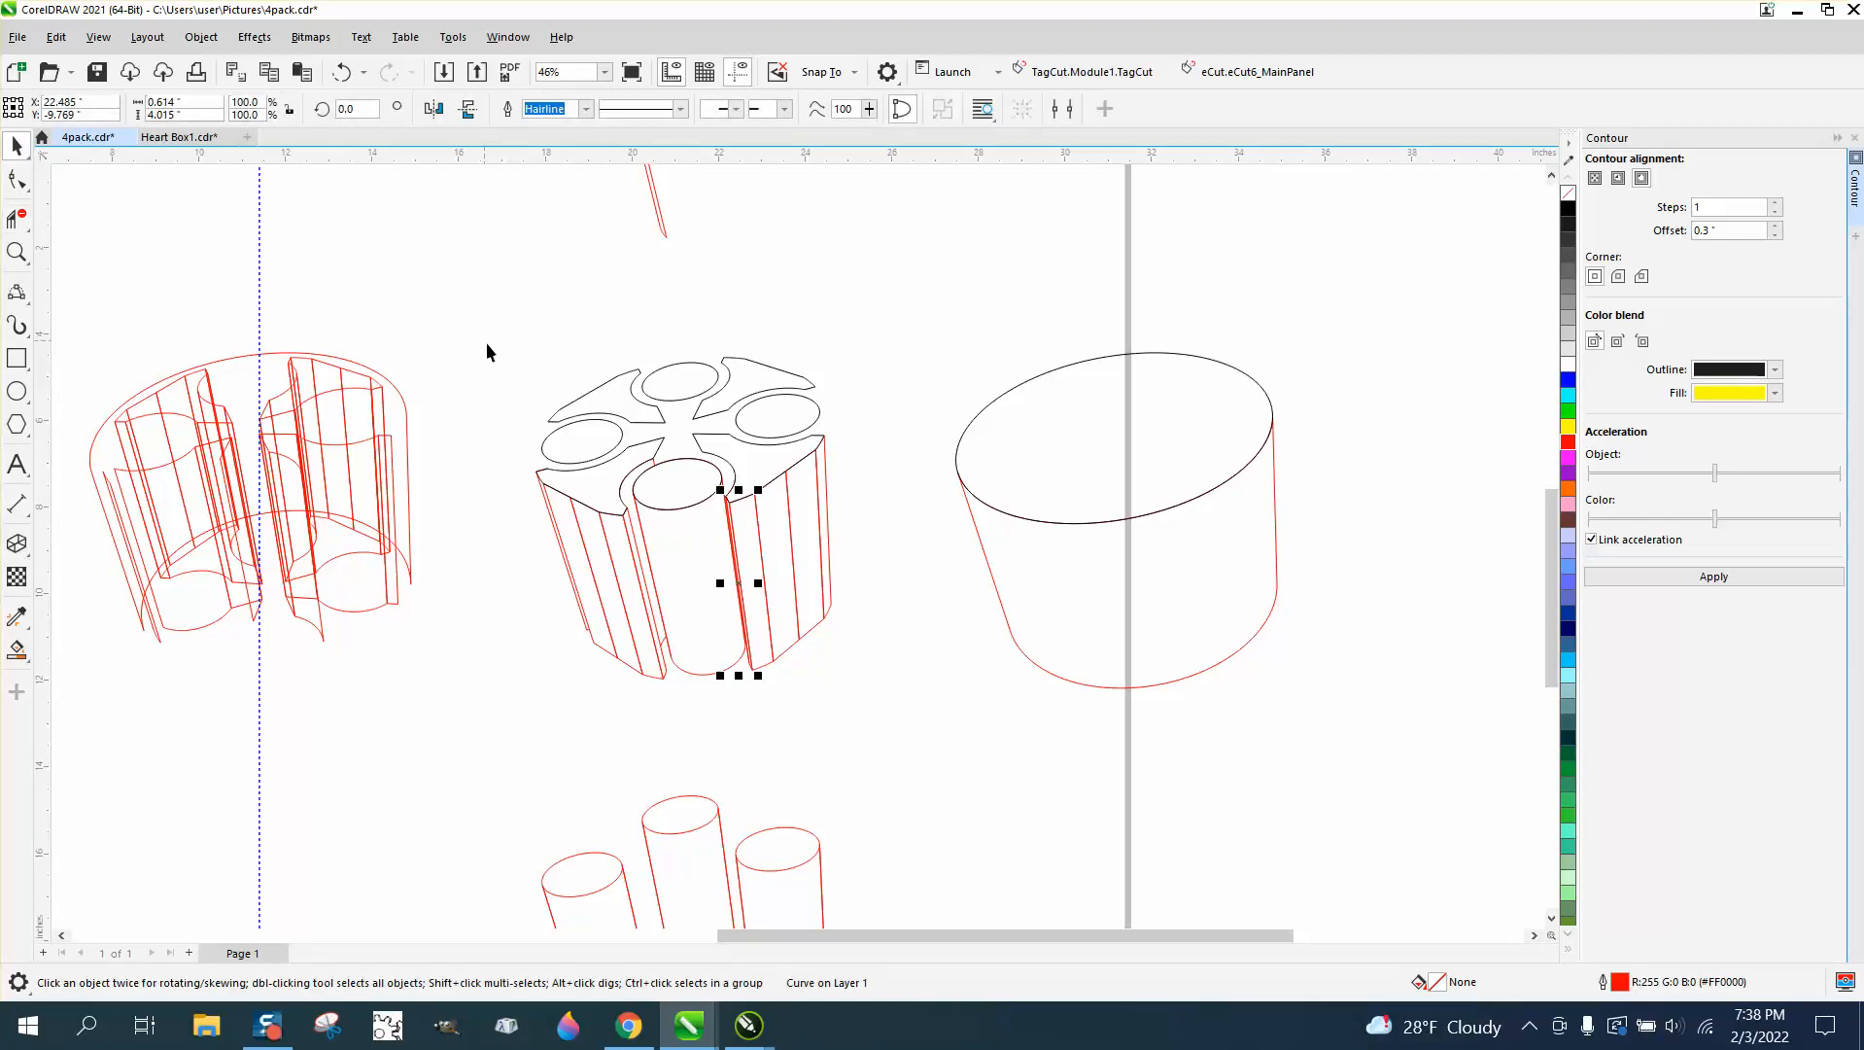
drag(487, 344, 918, 718)
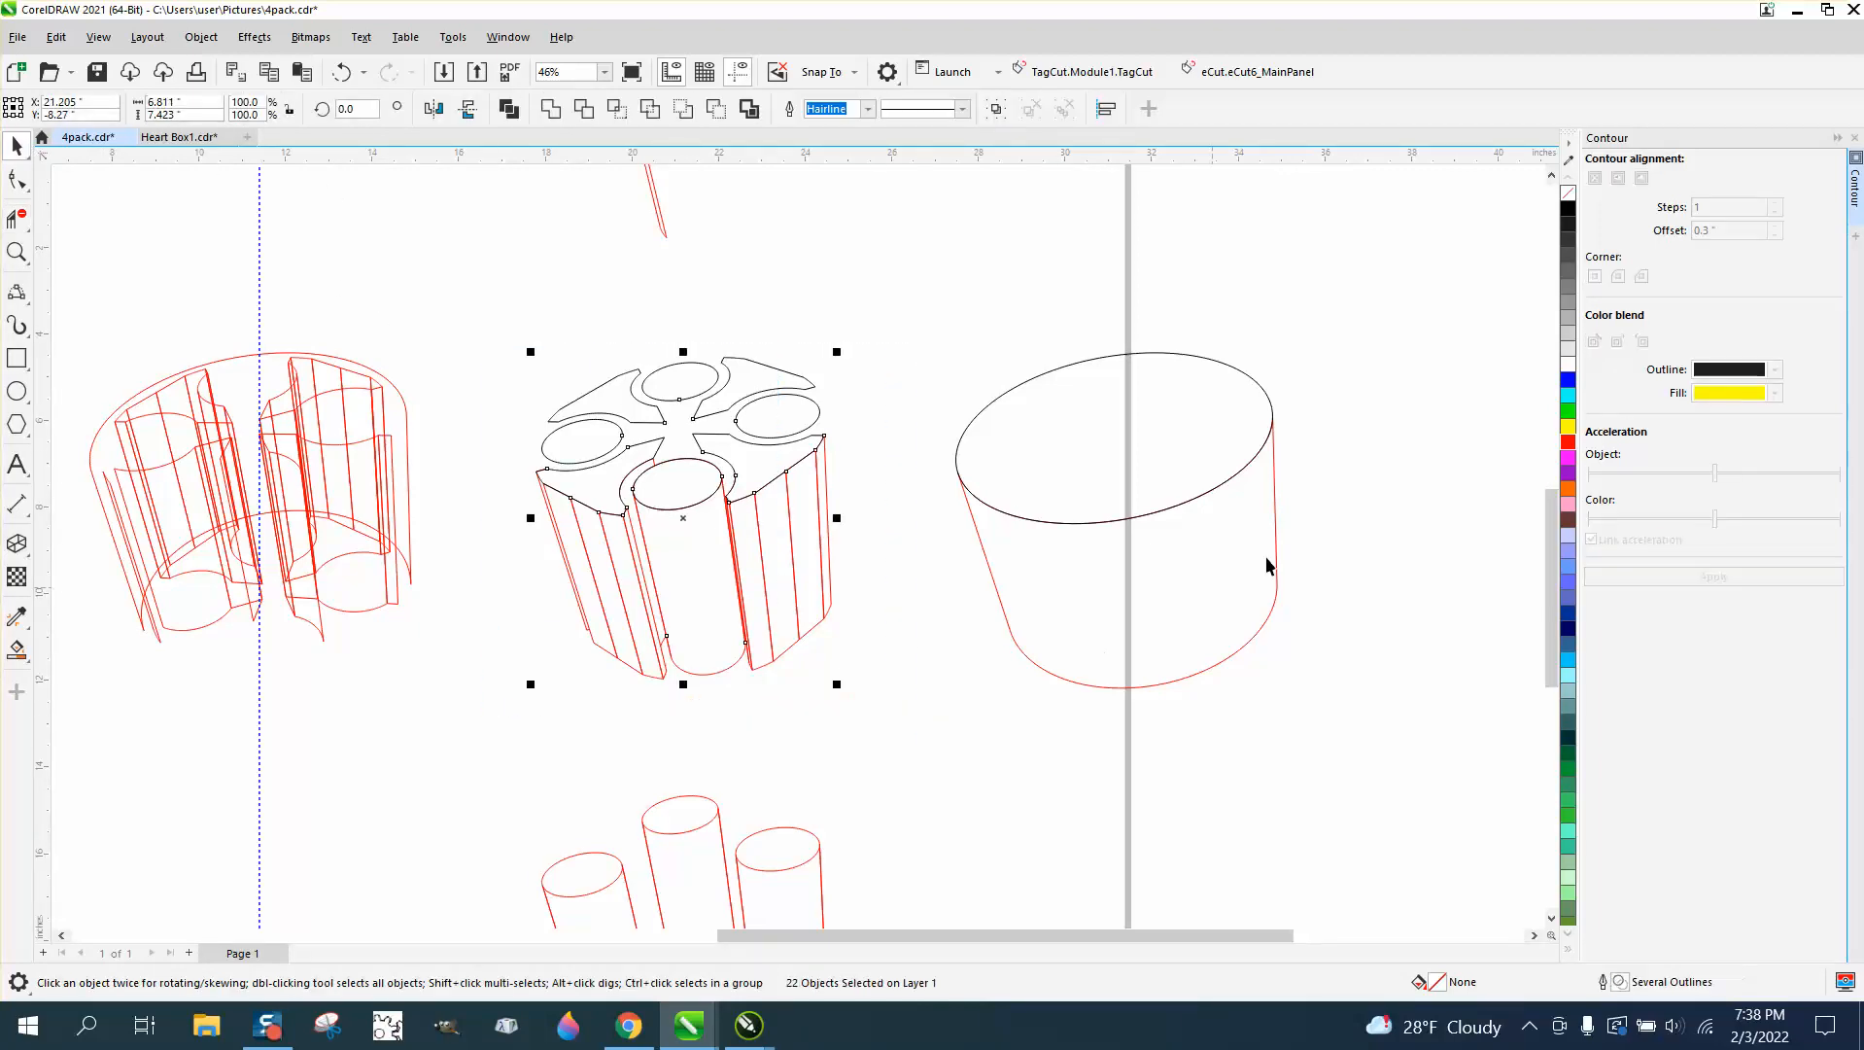
right_click(1567, 216)
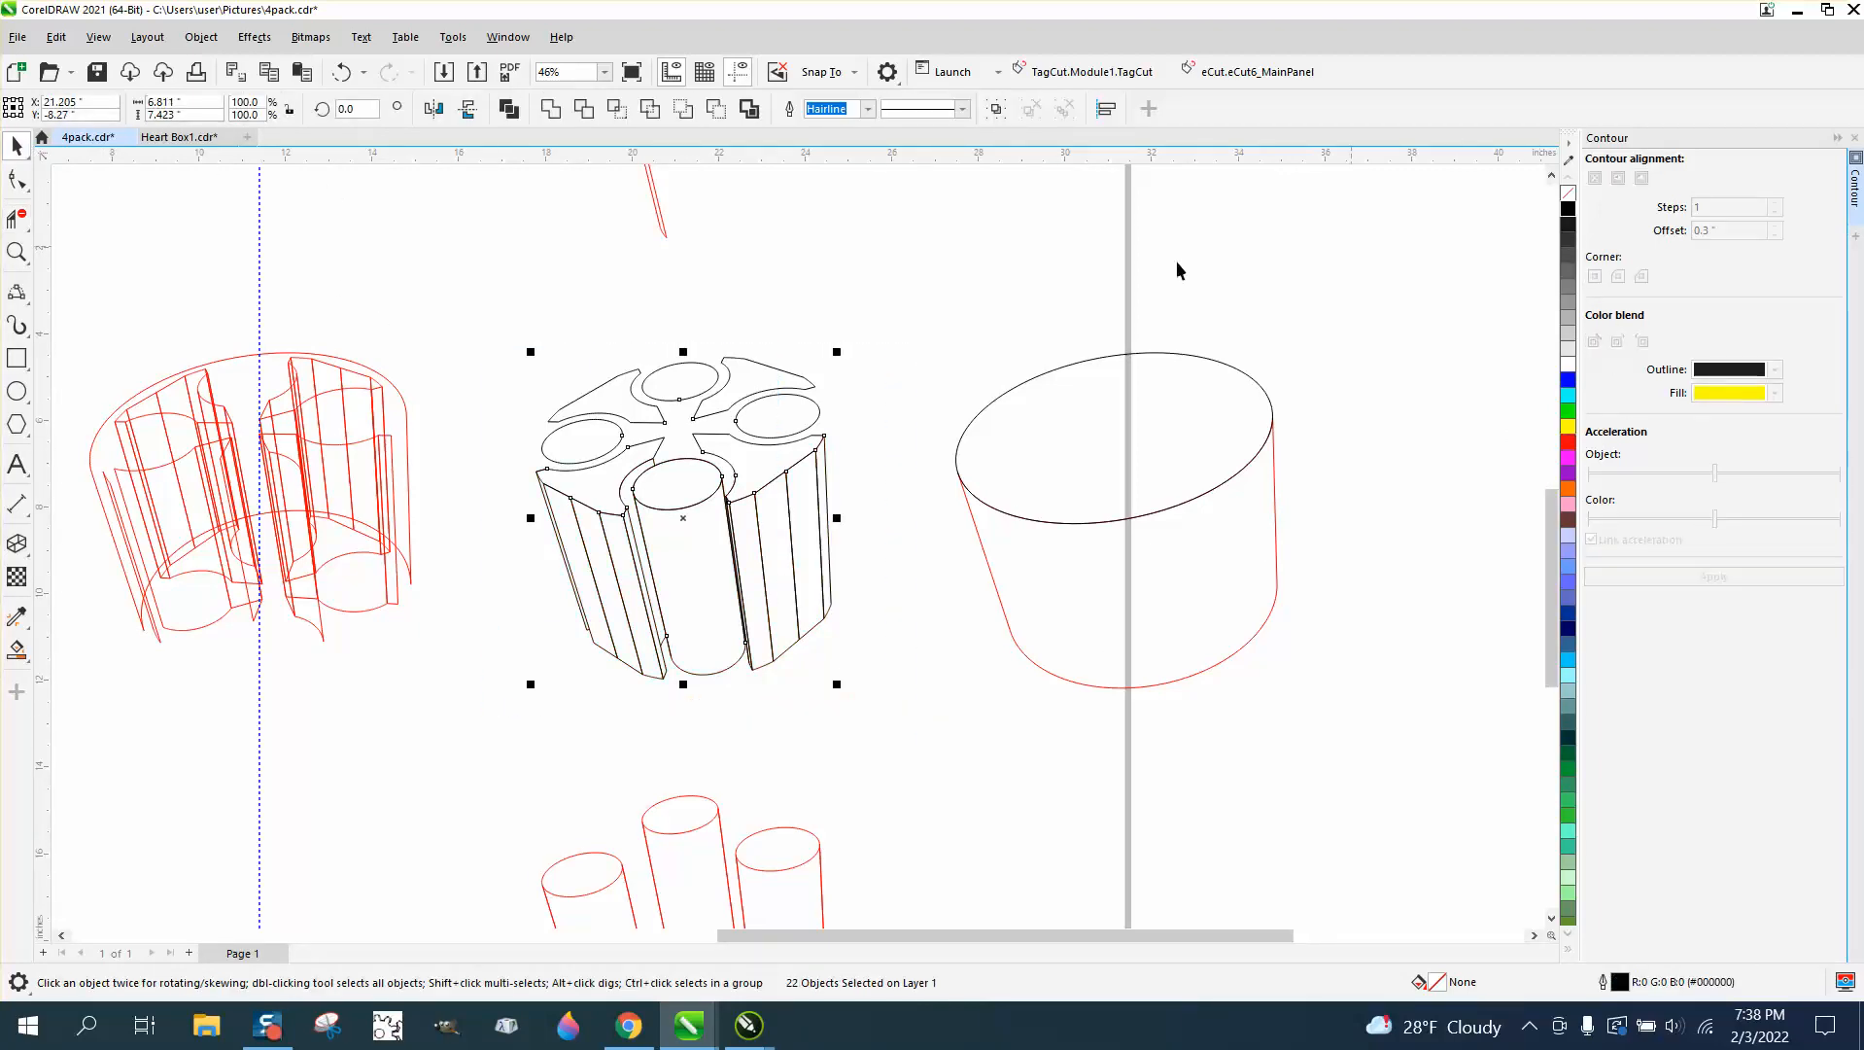
- Move the red outer rim curve surrounding the remaining wall parts 30 inches right, clear of the plain cylinder
click(406, 470)
key(Right)
key(Right)
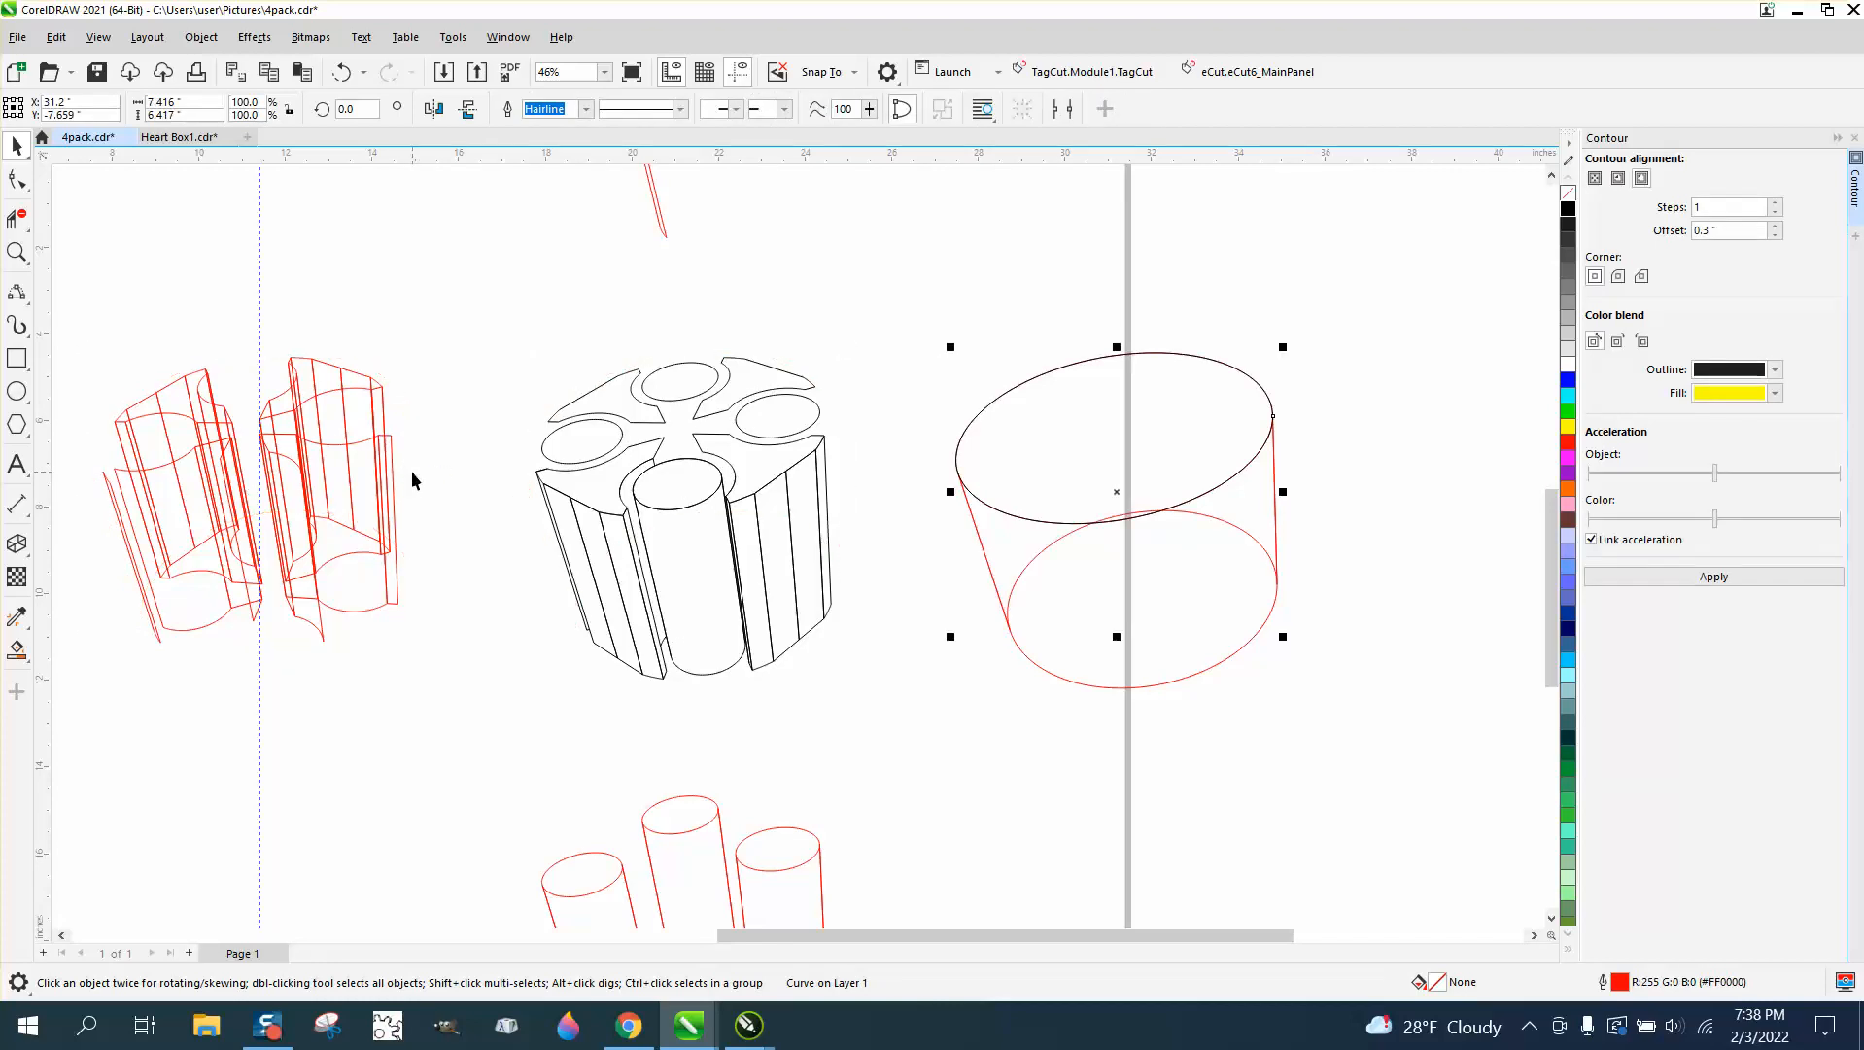
key(Right)
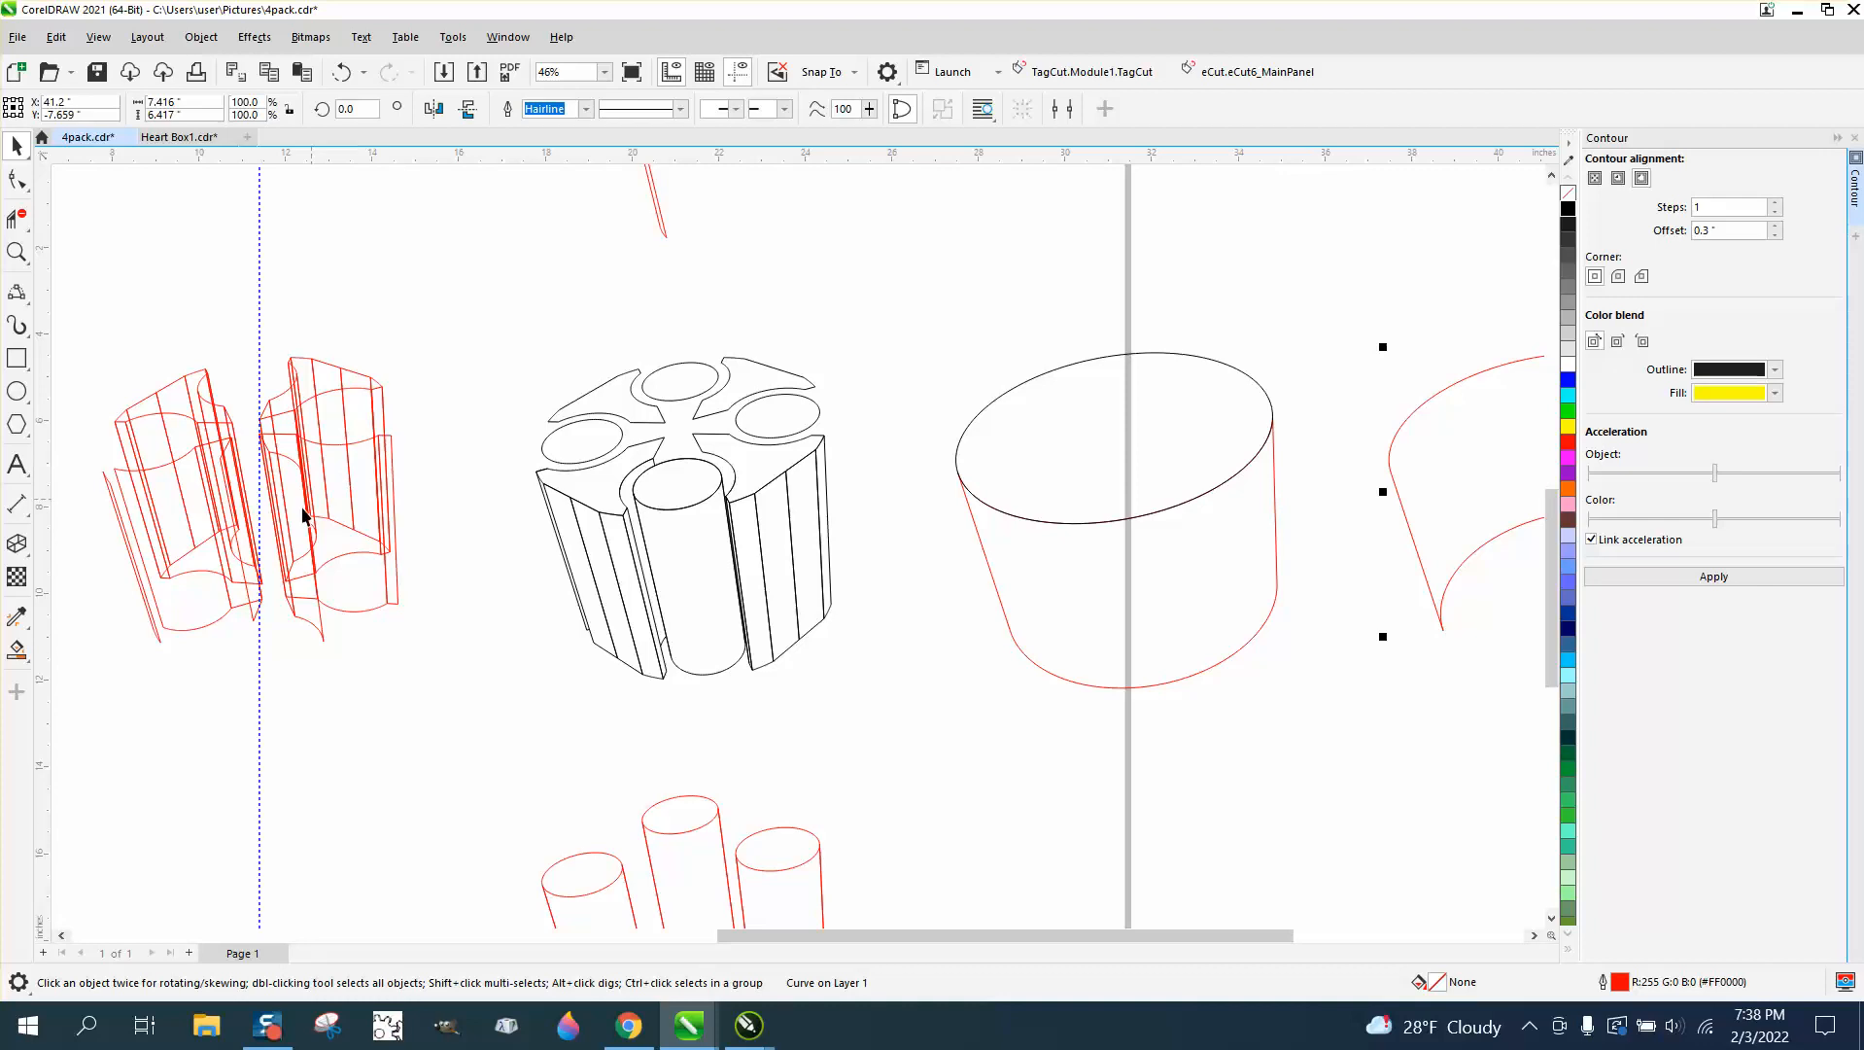
- Move the front-left pocket's narrow outermost wall segment 10 inches right, under the face
click(154, 623)
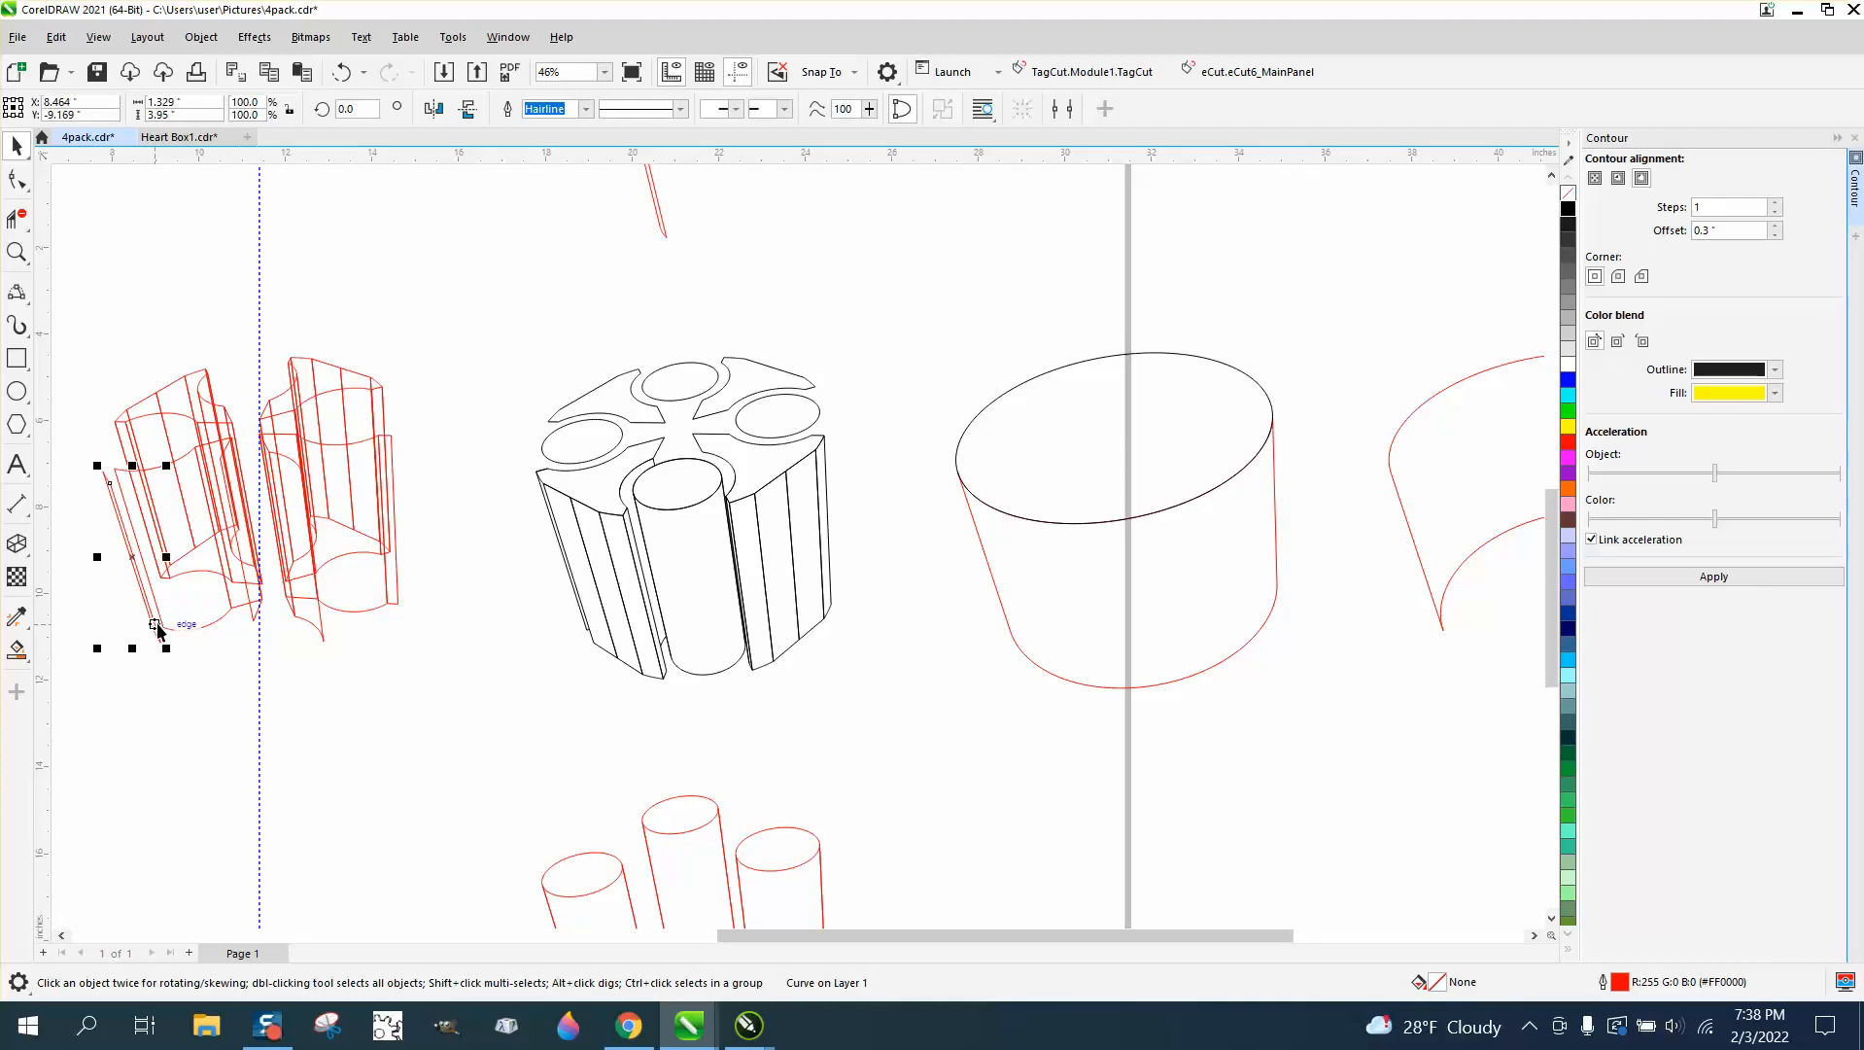
key(Right)
- Try trimming the short hidden line at the foot of the front-left pocket's outermost wall, and undo that trim
click(15, 250)
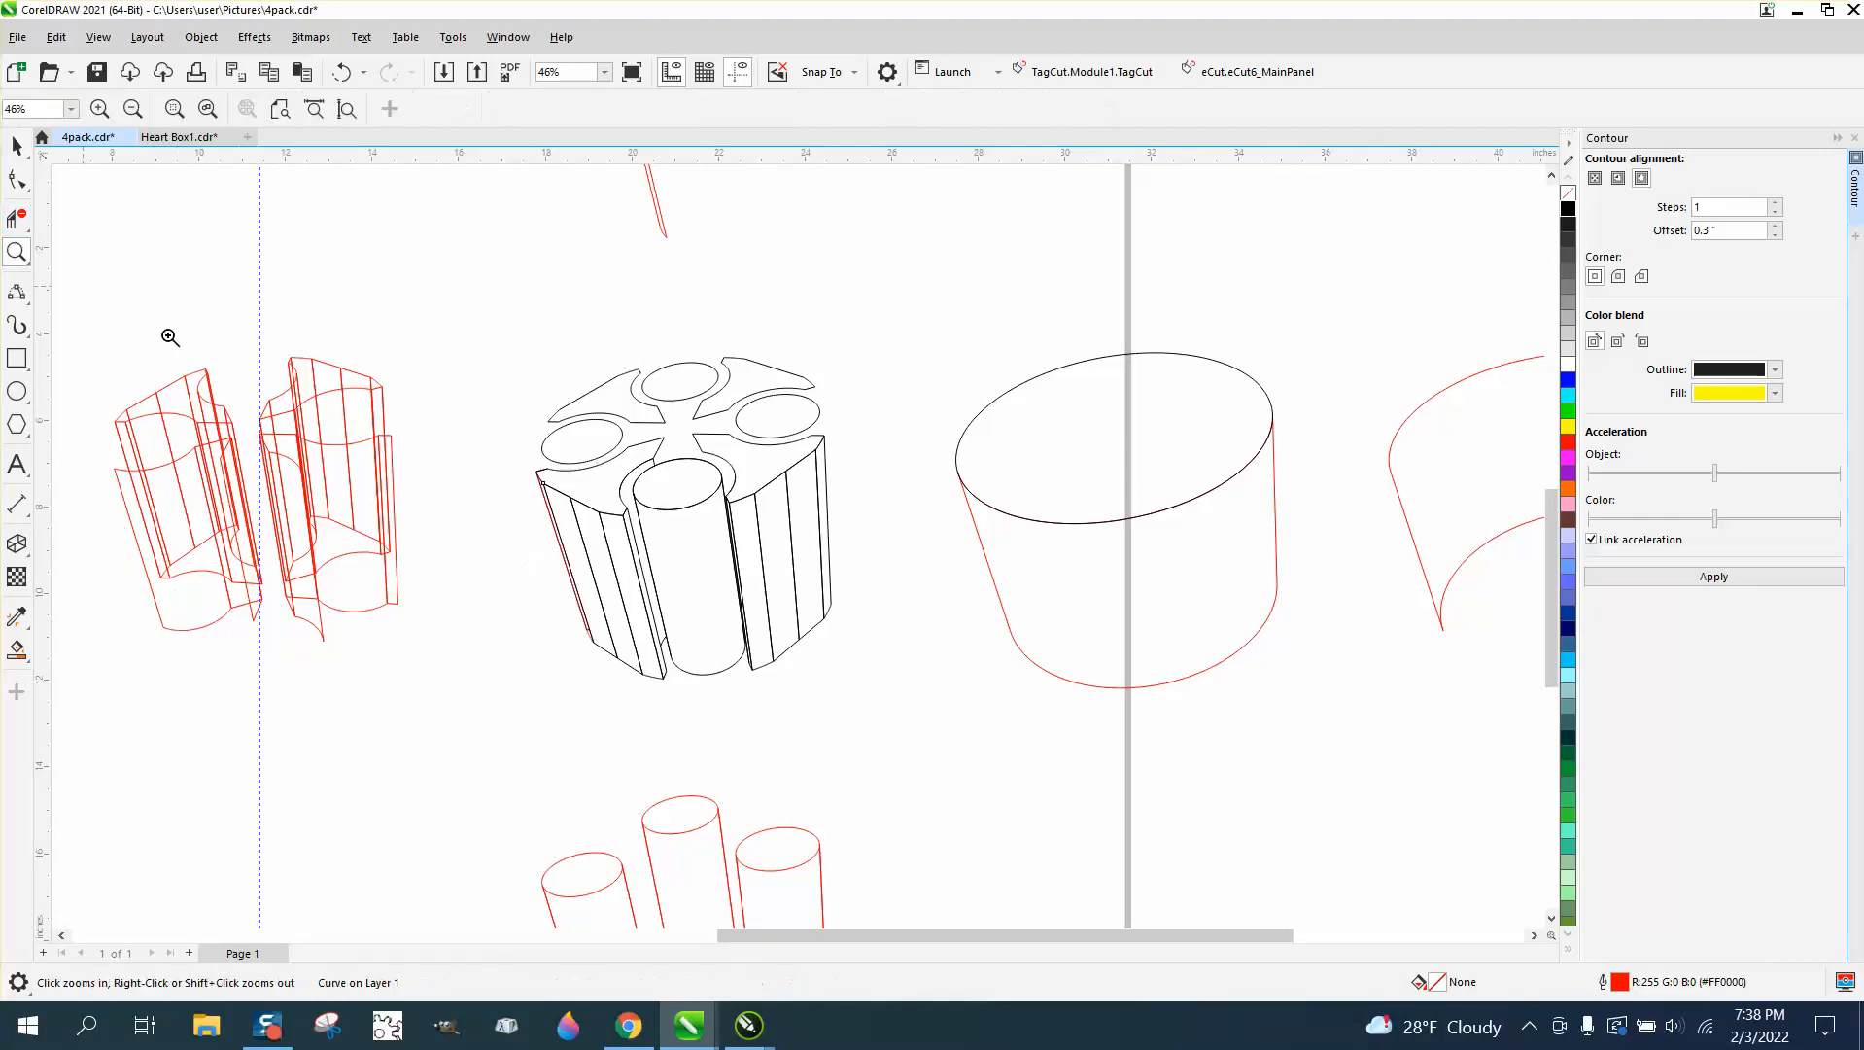
drag(488, 510, 632, 662)
scroll(631, 660, down, 2)
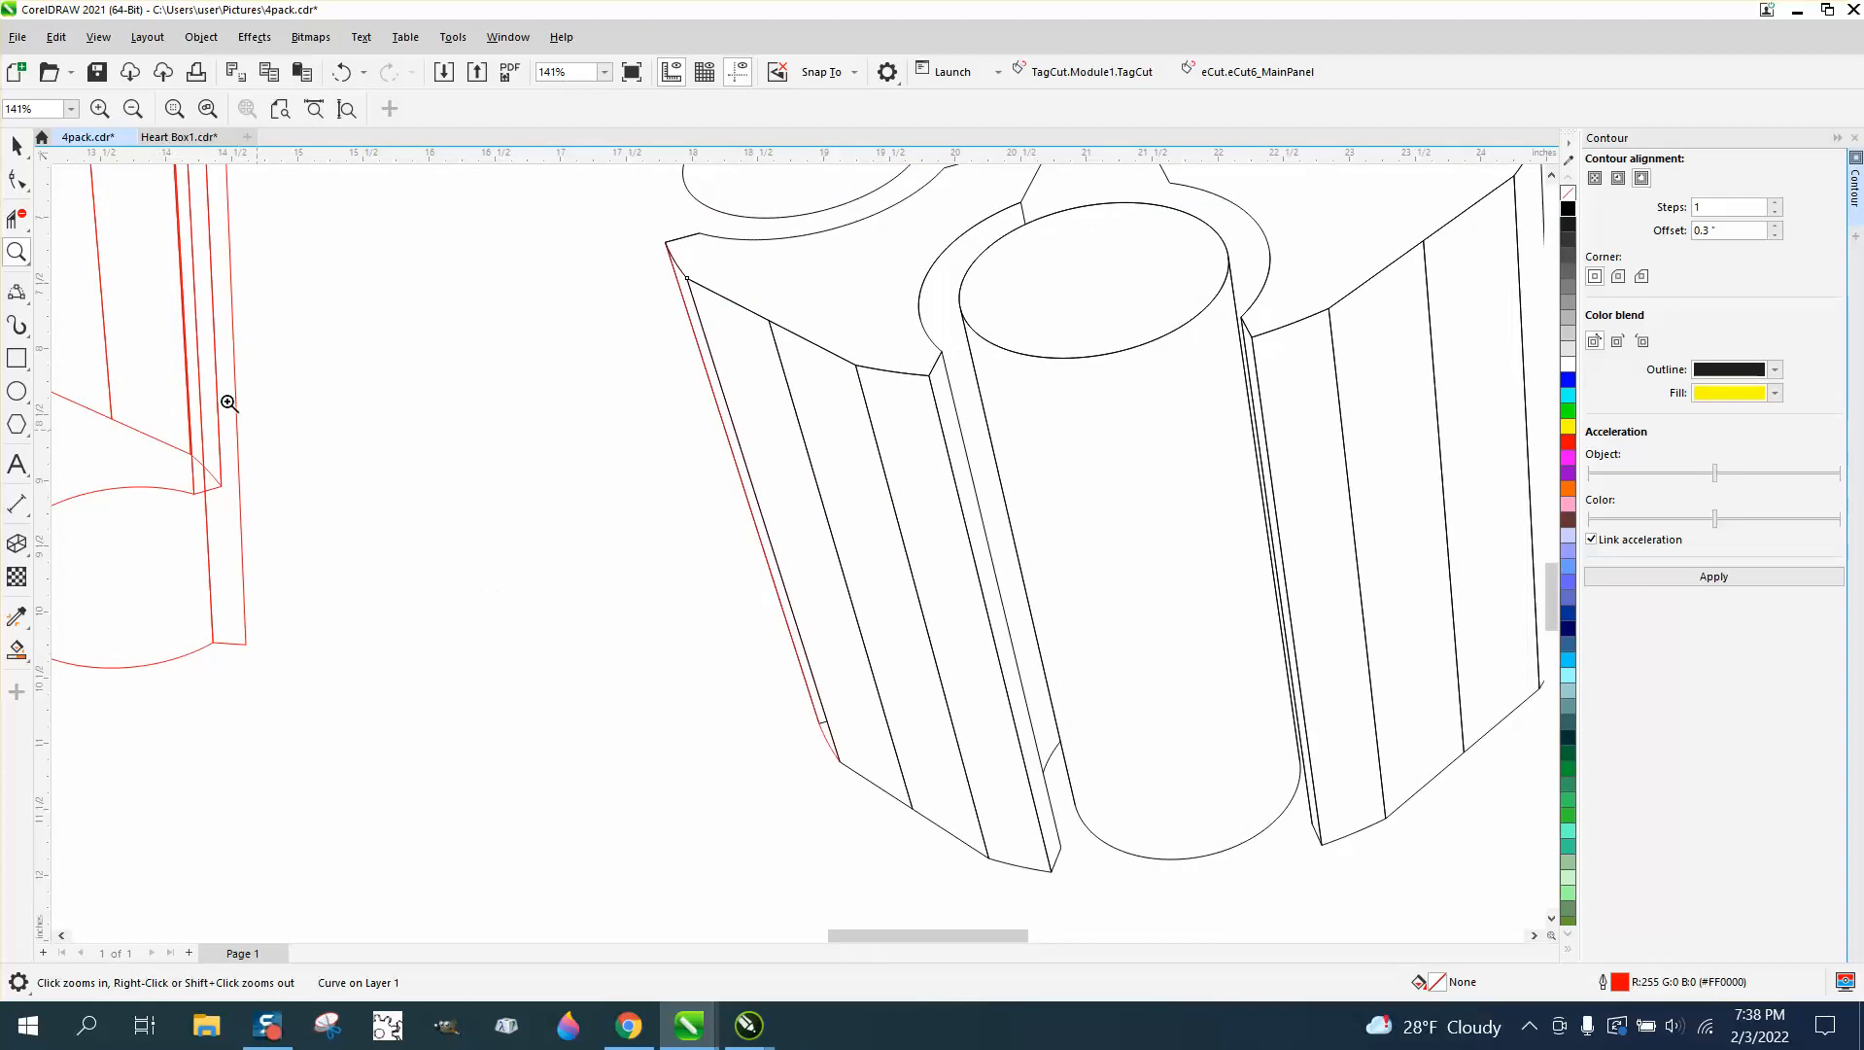
click(16, 218)
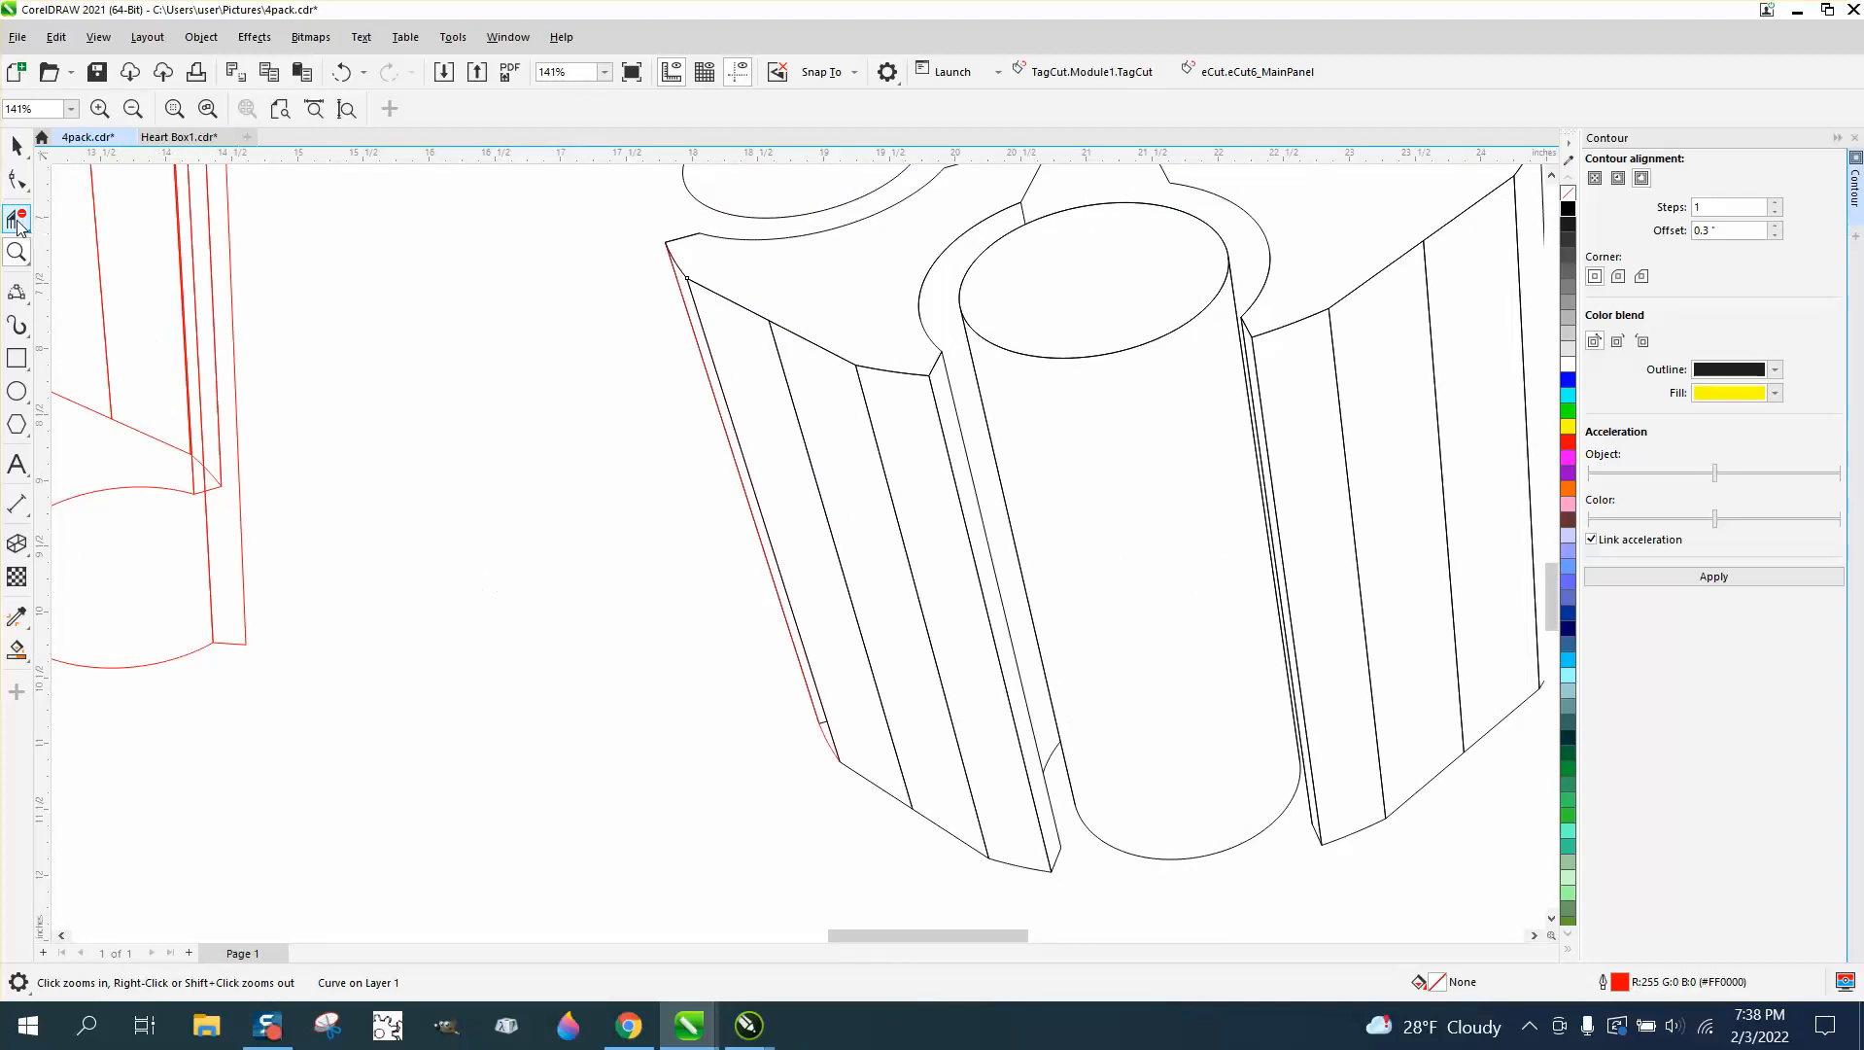
click(825, 722)
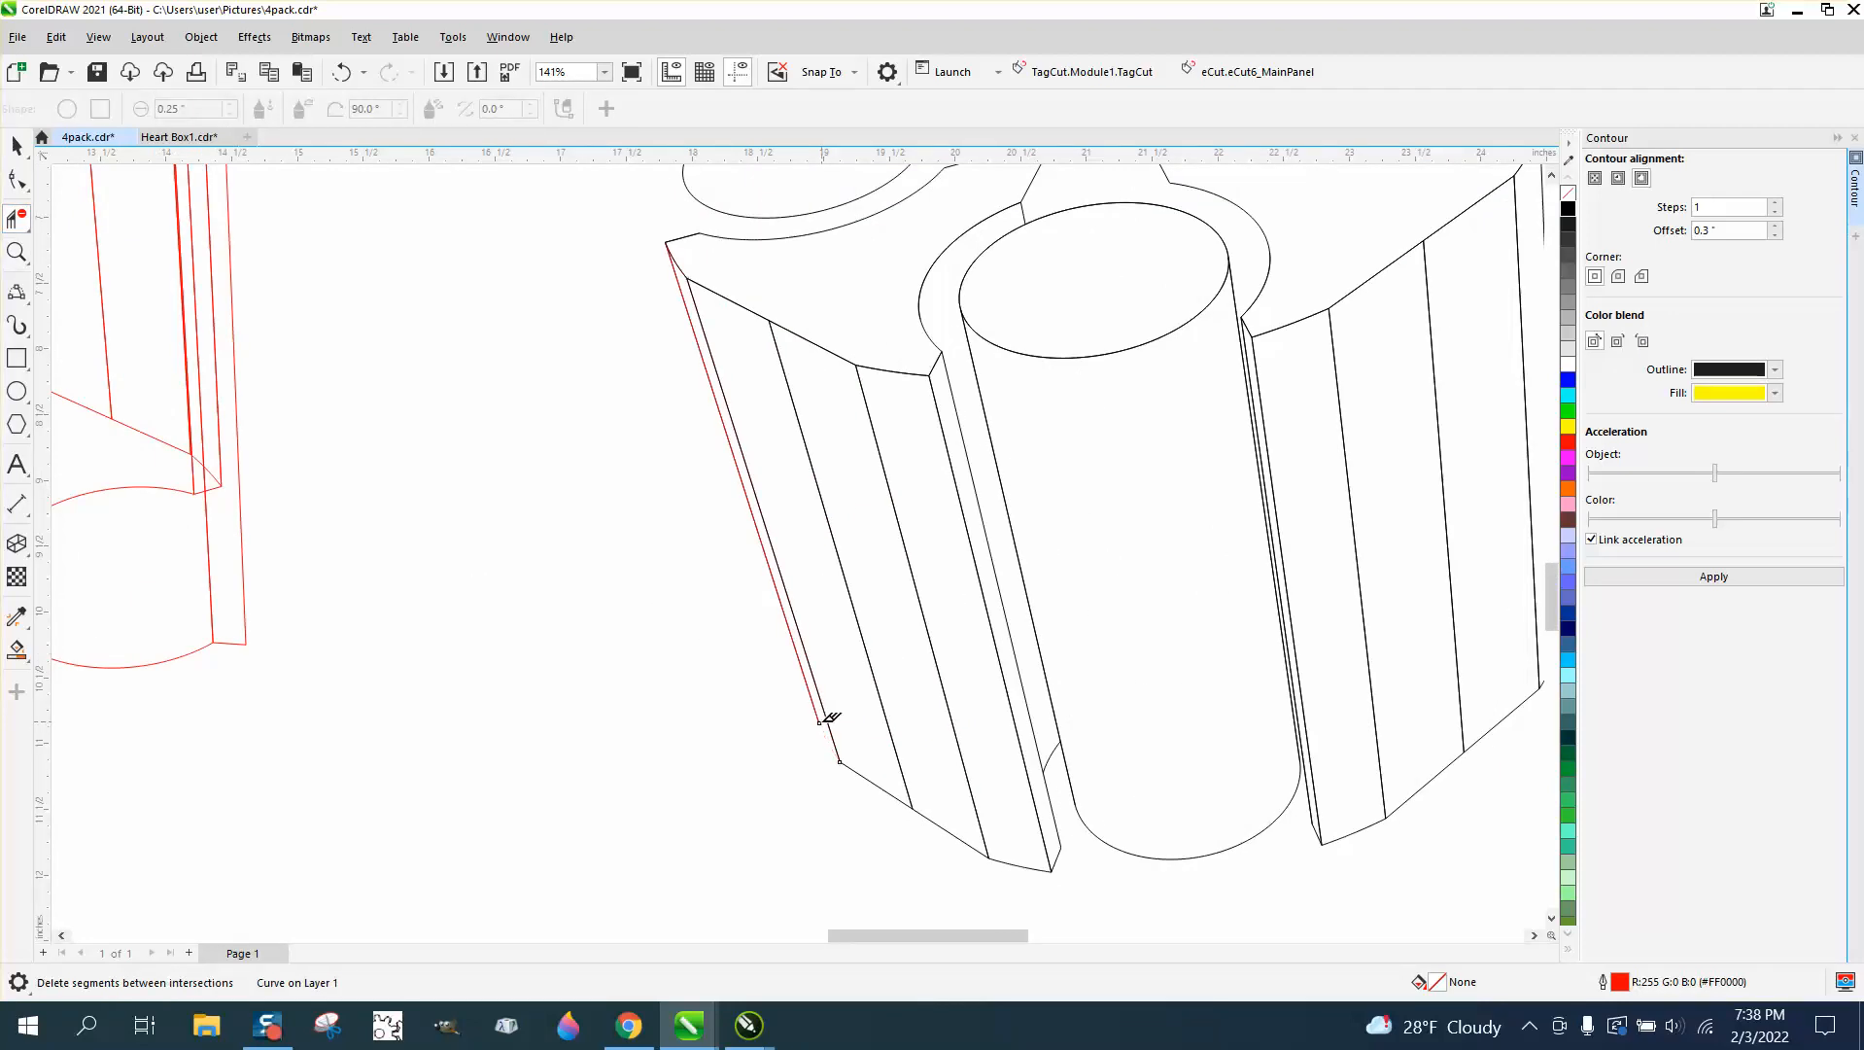
click(341, 72)
drag(753, 665, 719, 812)
- Trim the short black line at the foot of the front-left pocket's outermost wall with virtual segment delete
click(29, 260)
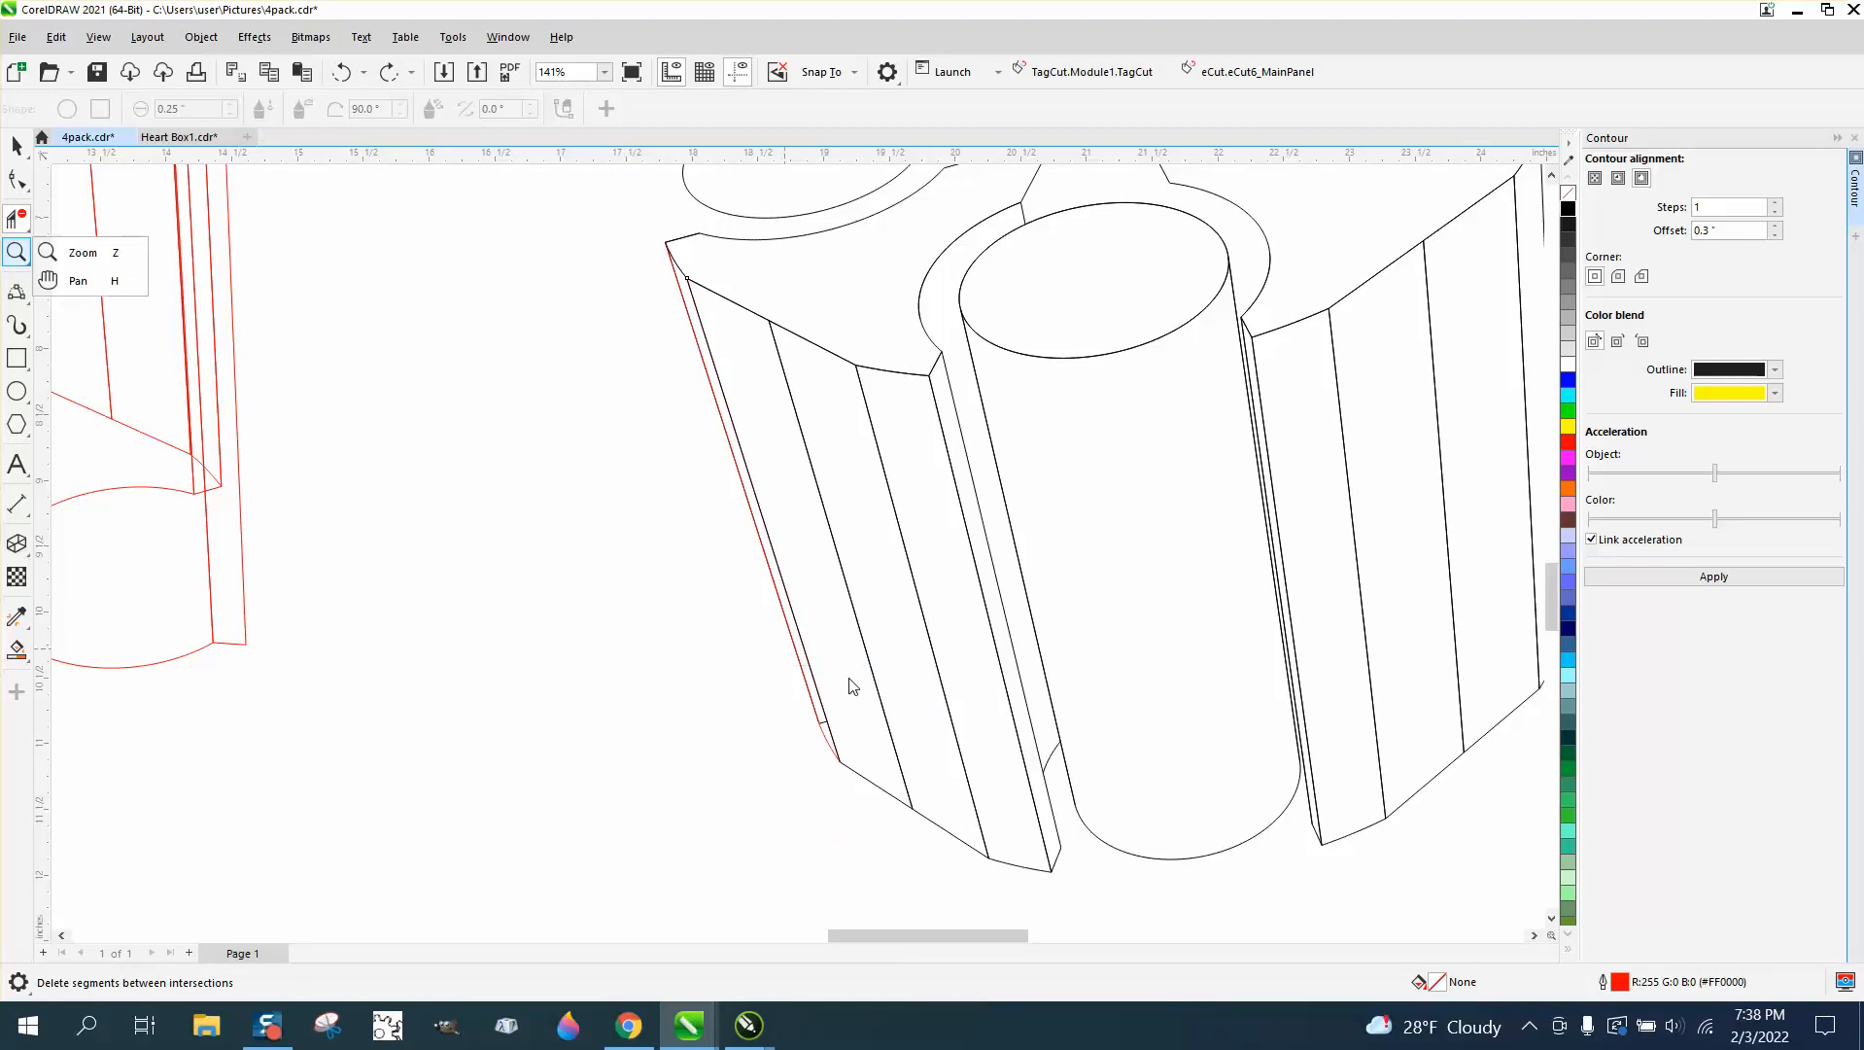
click(83, 247)
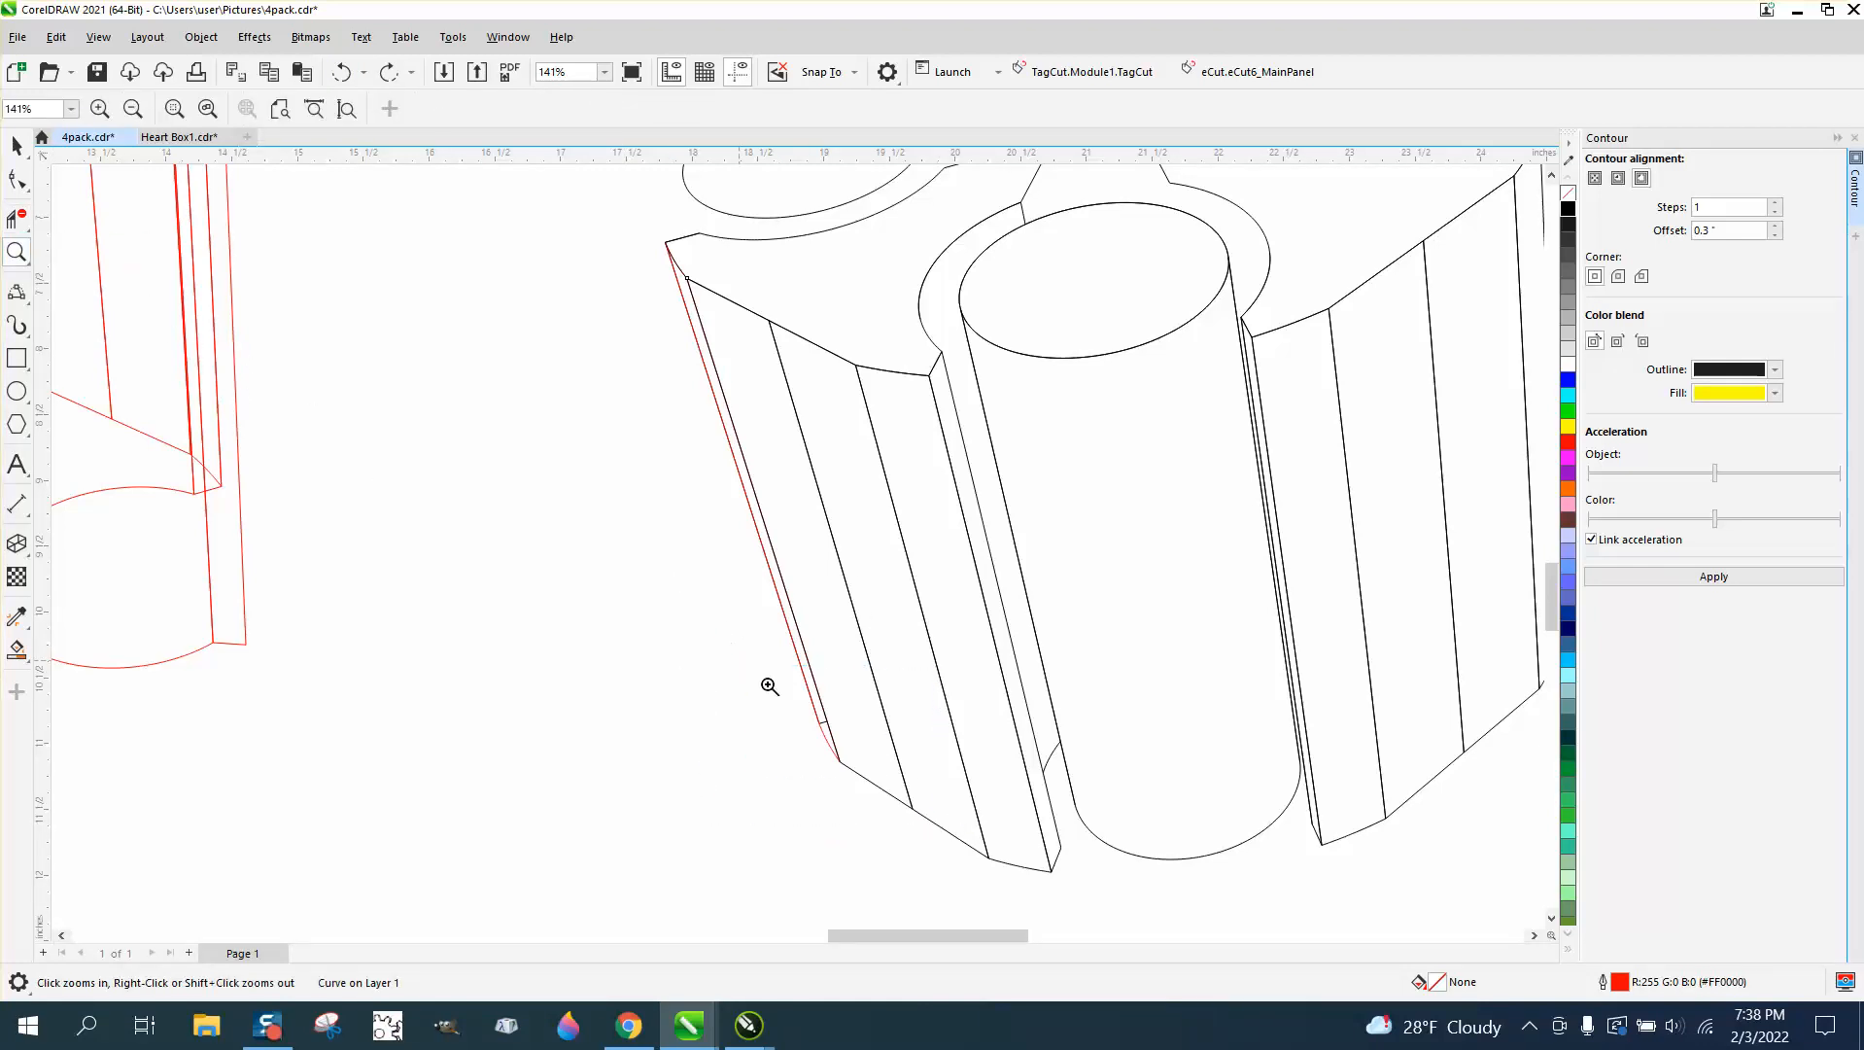
drag(768, 683, 972, 802)
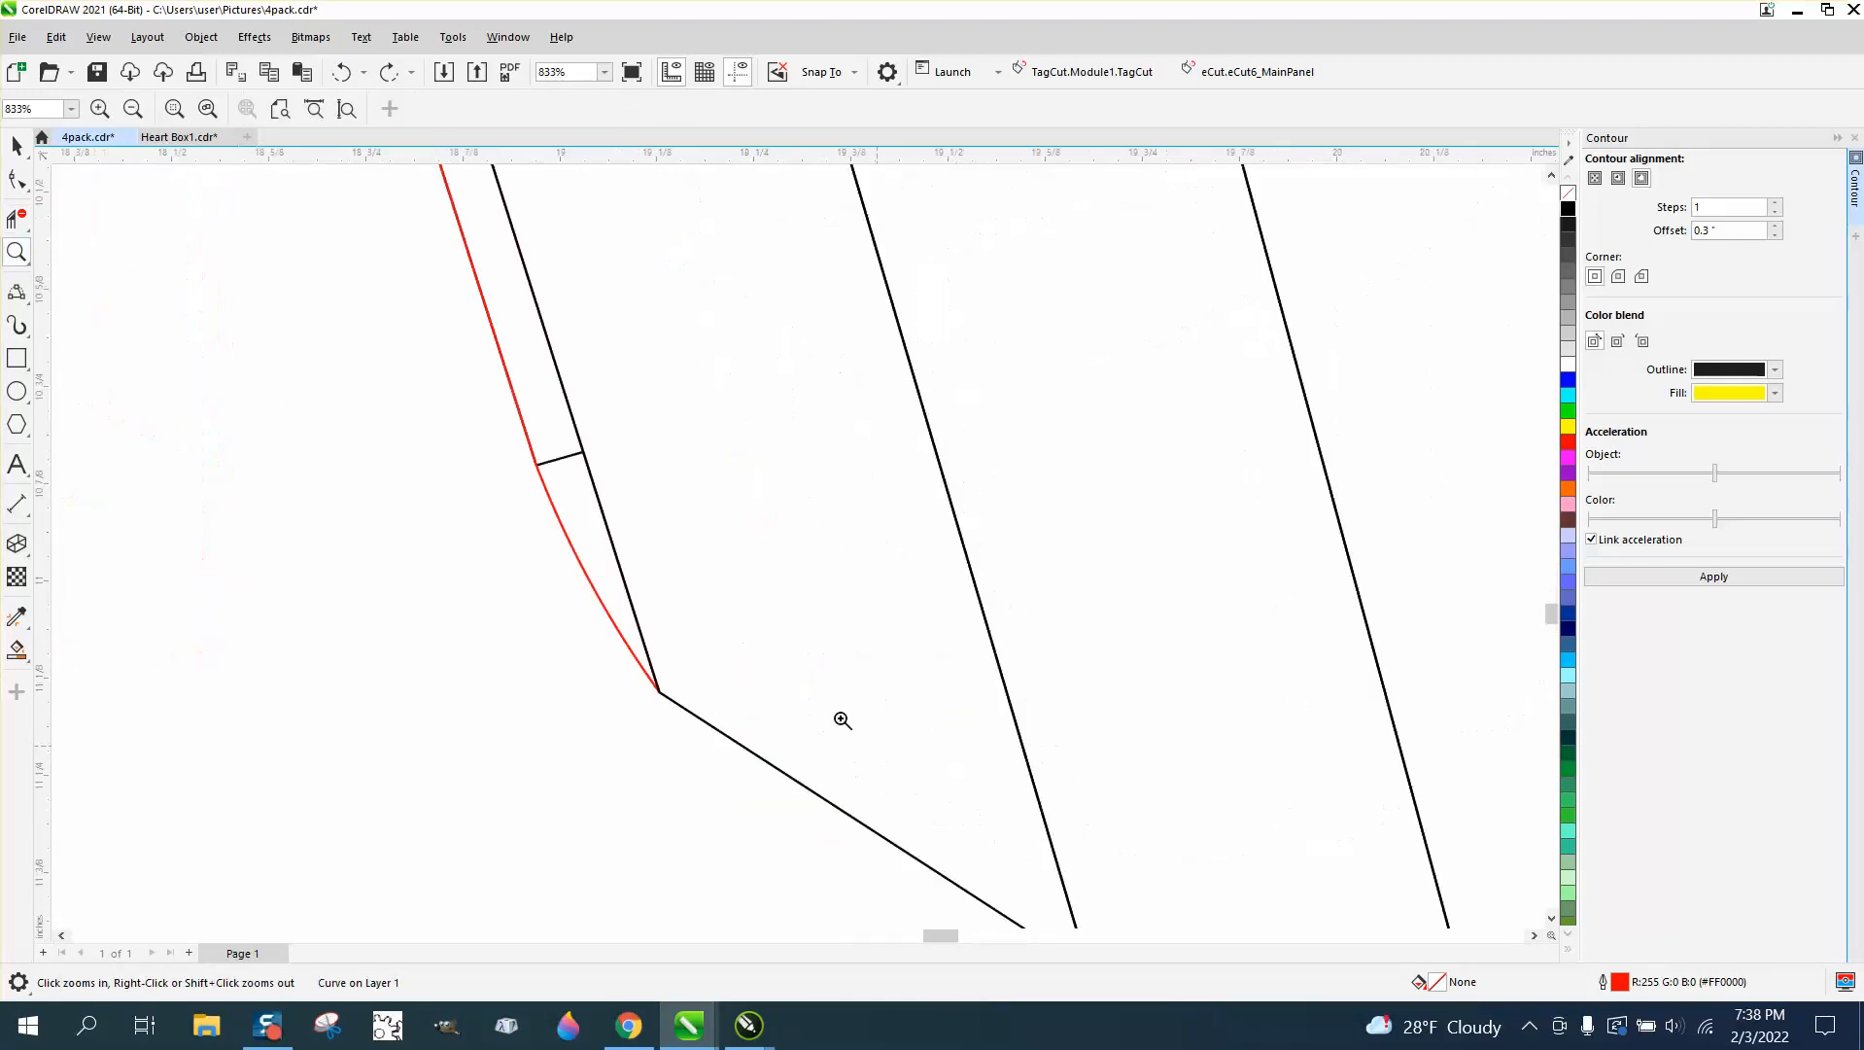
click(17, 218)
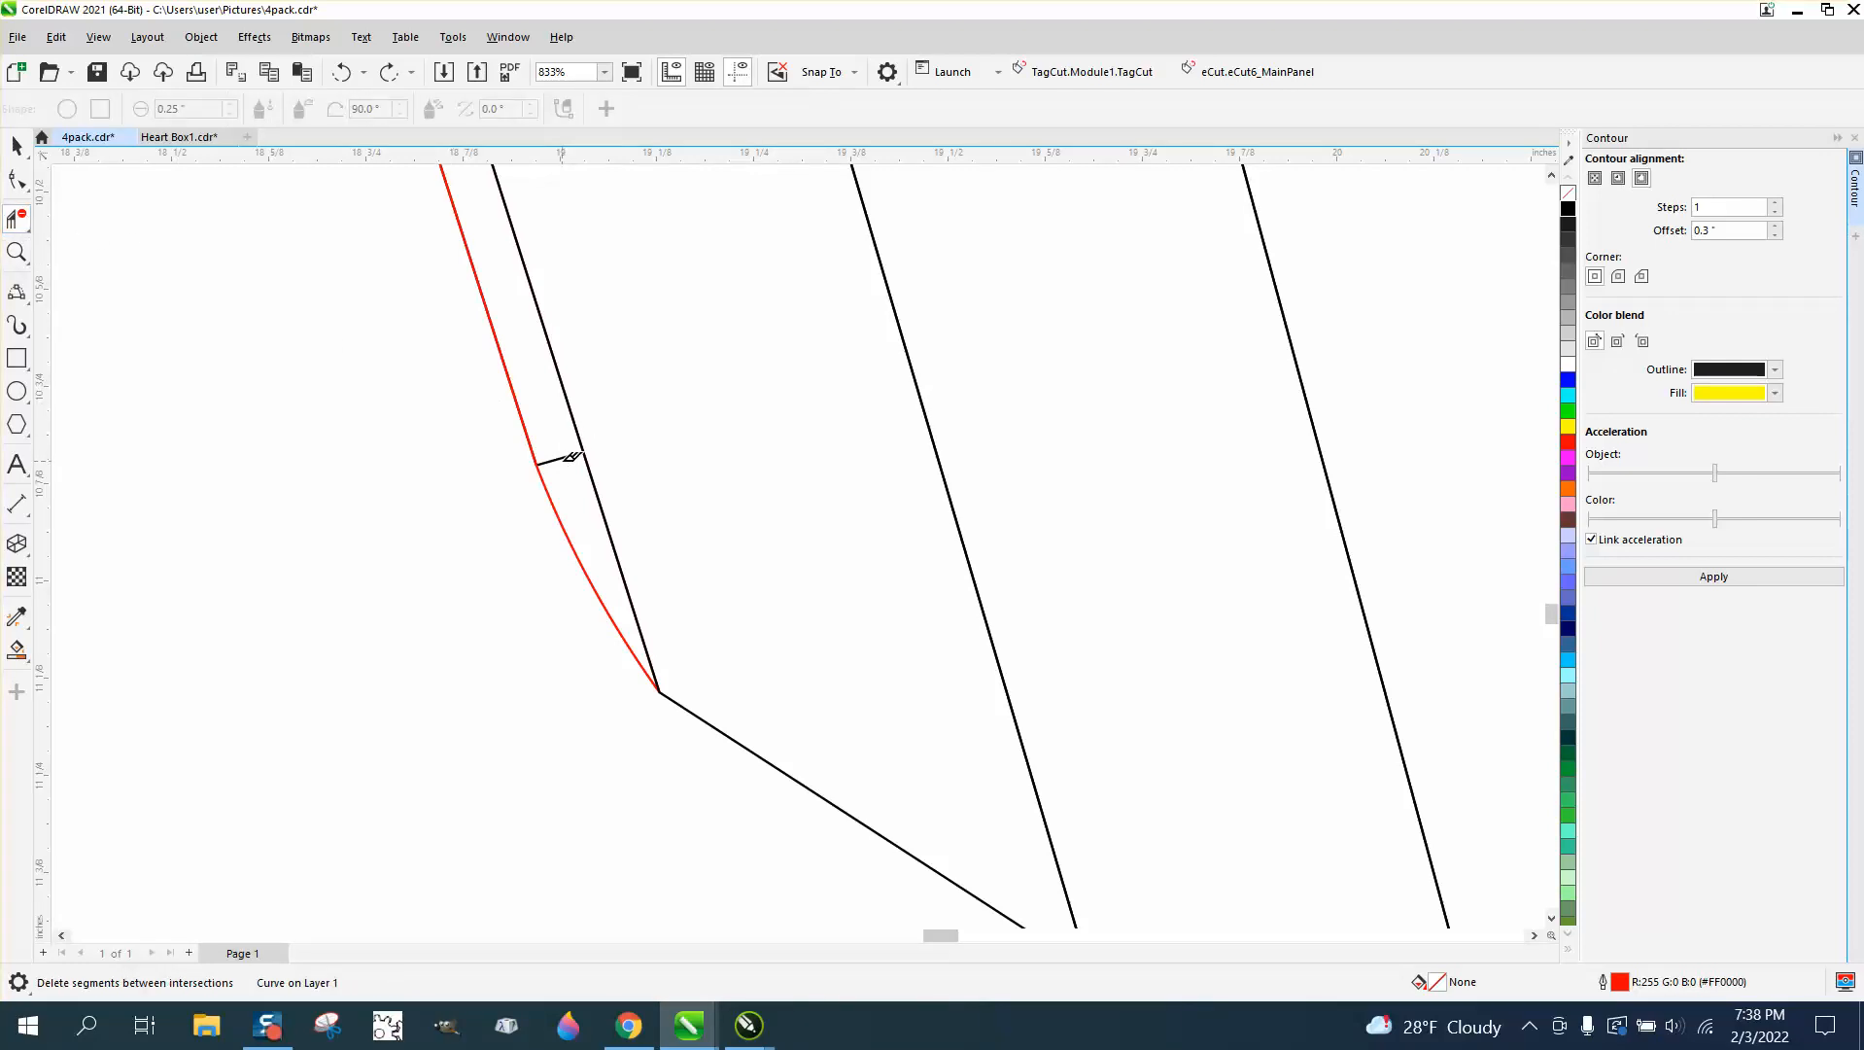
click(568, 450)
scroll(598, 702, down, 5)
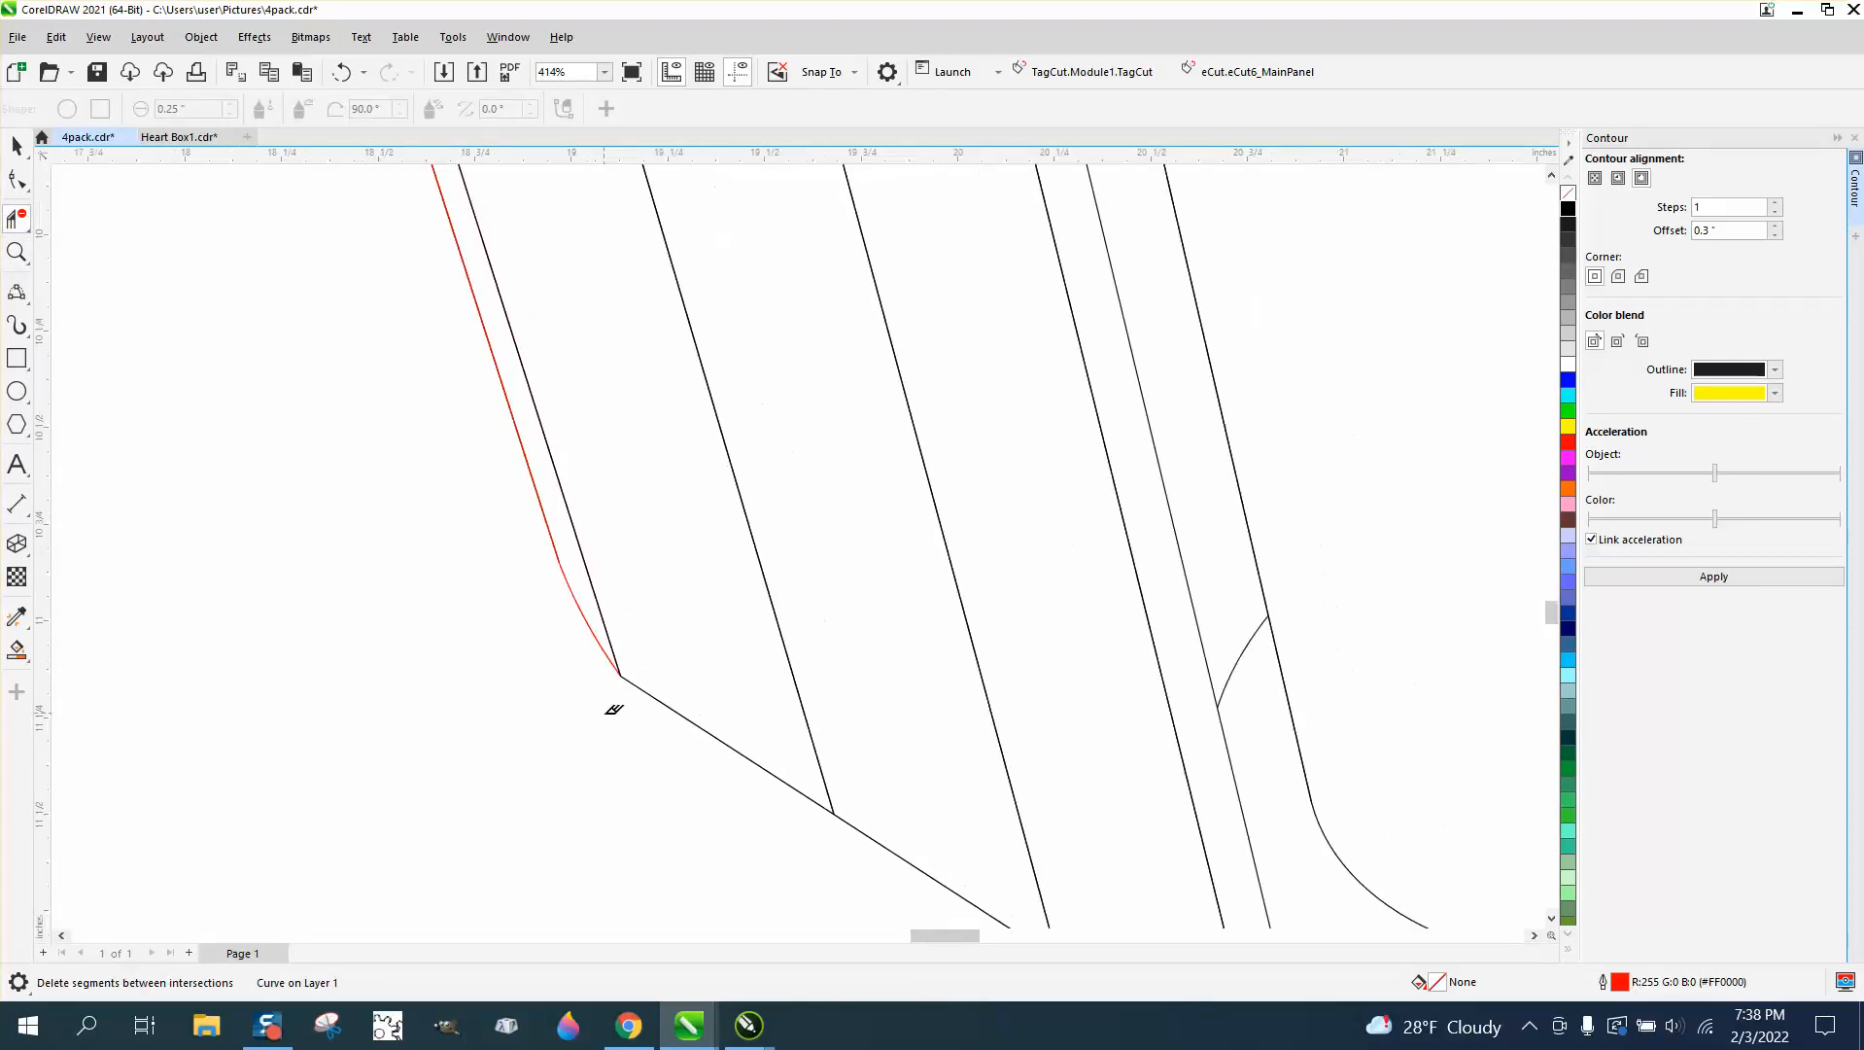
scroll(580, 694, down, 2)
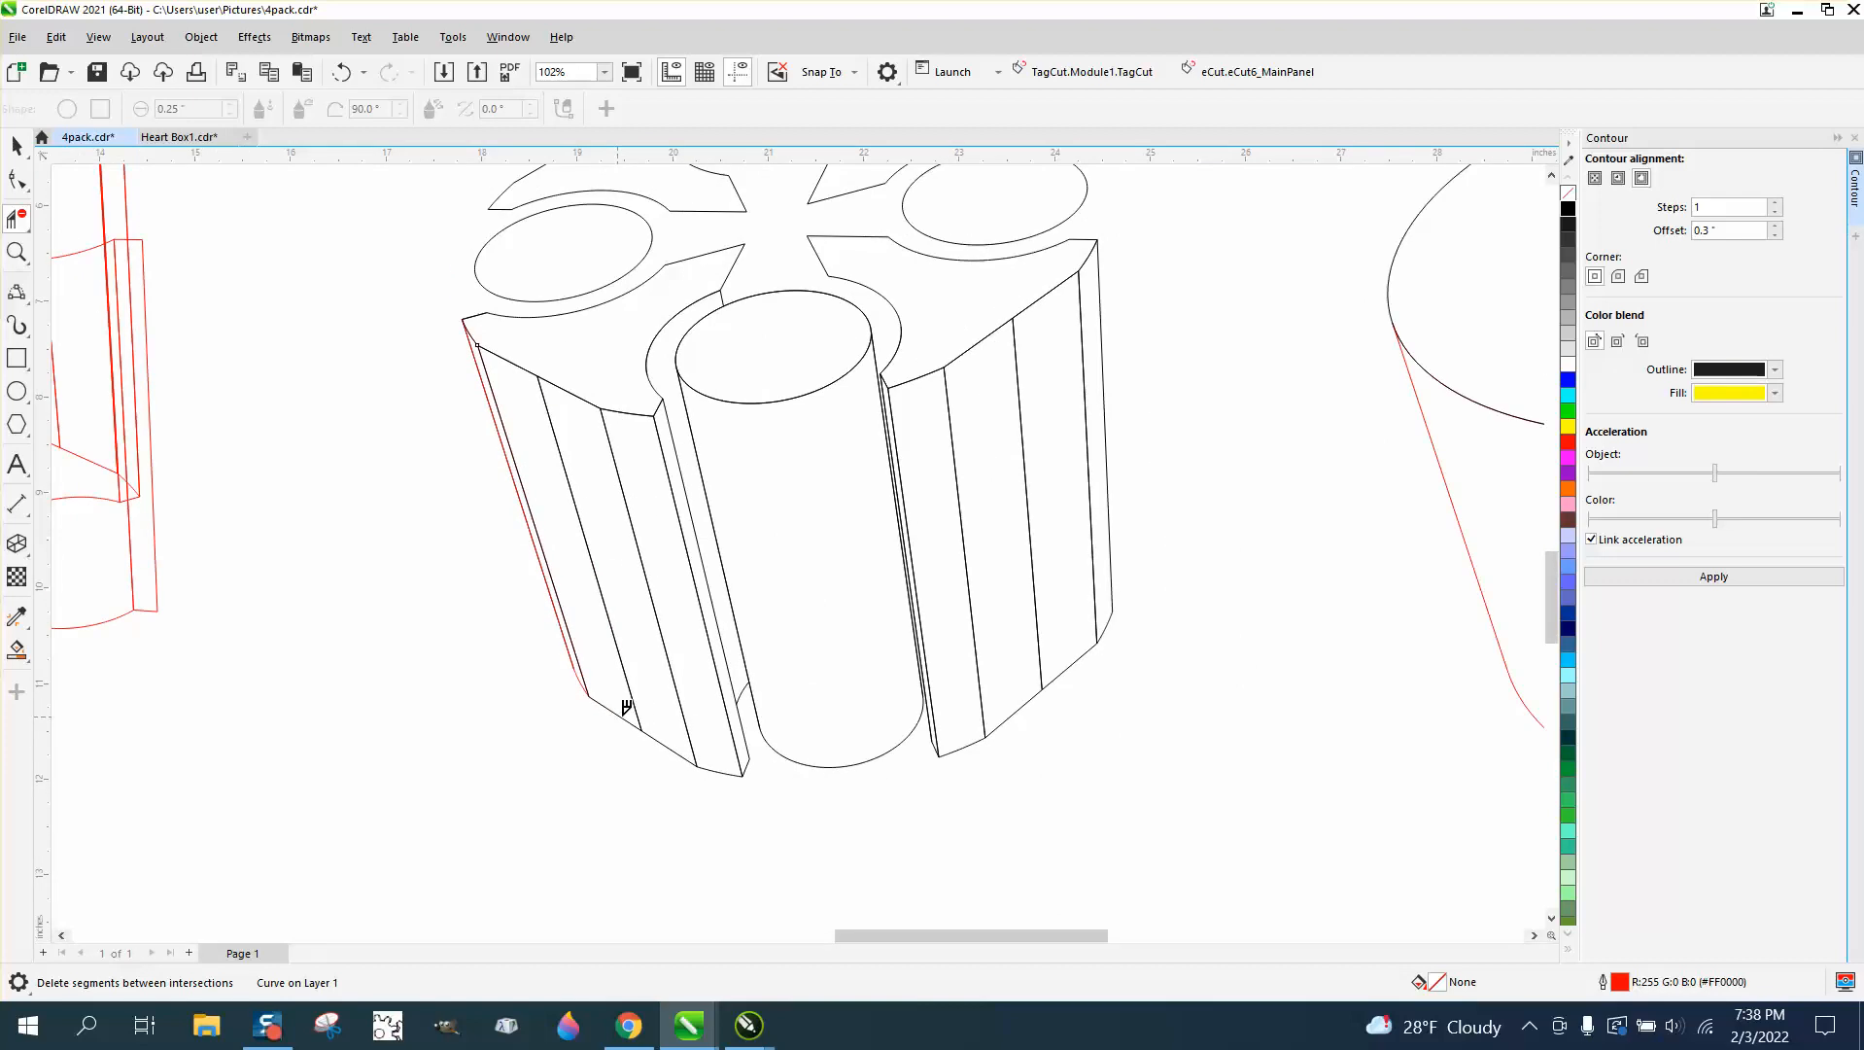
scroll(875, 491, down, 3)
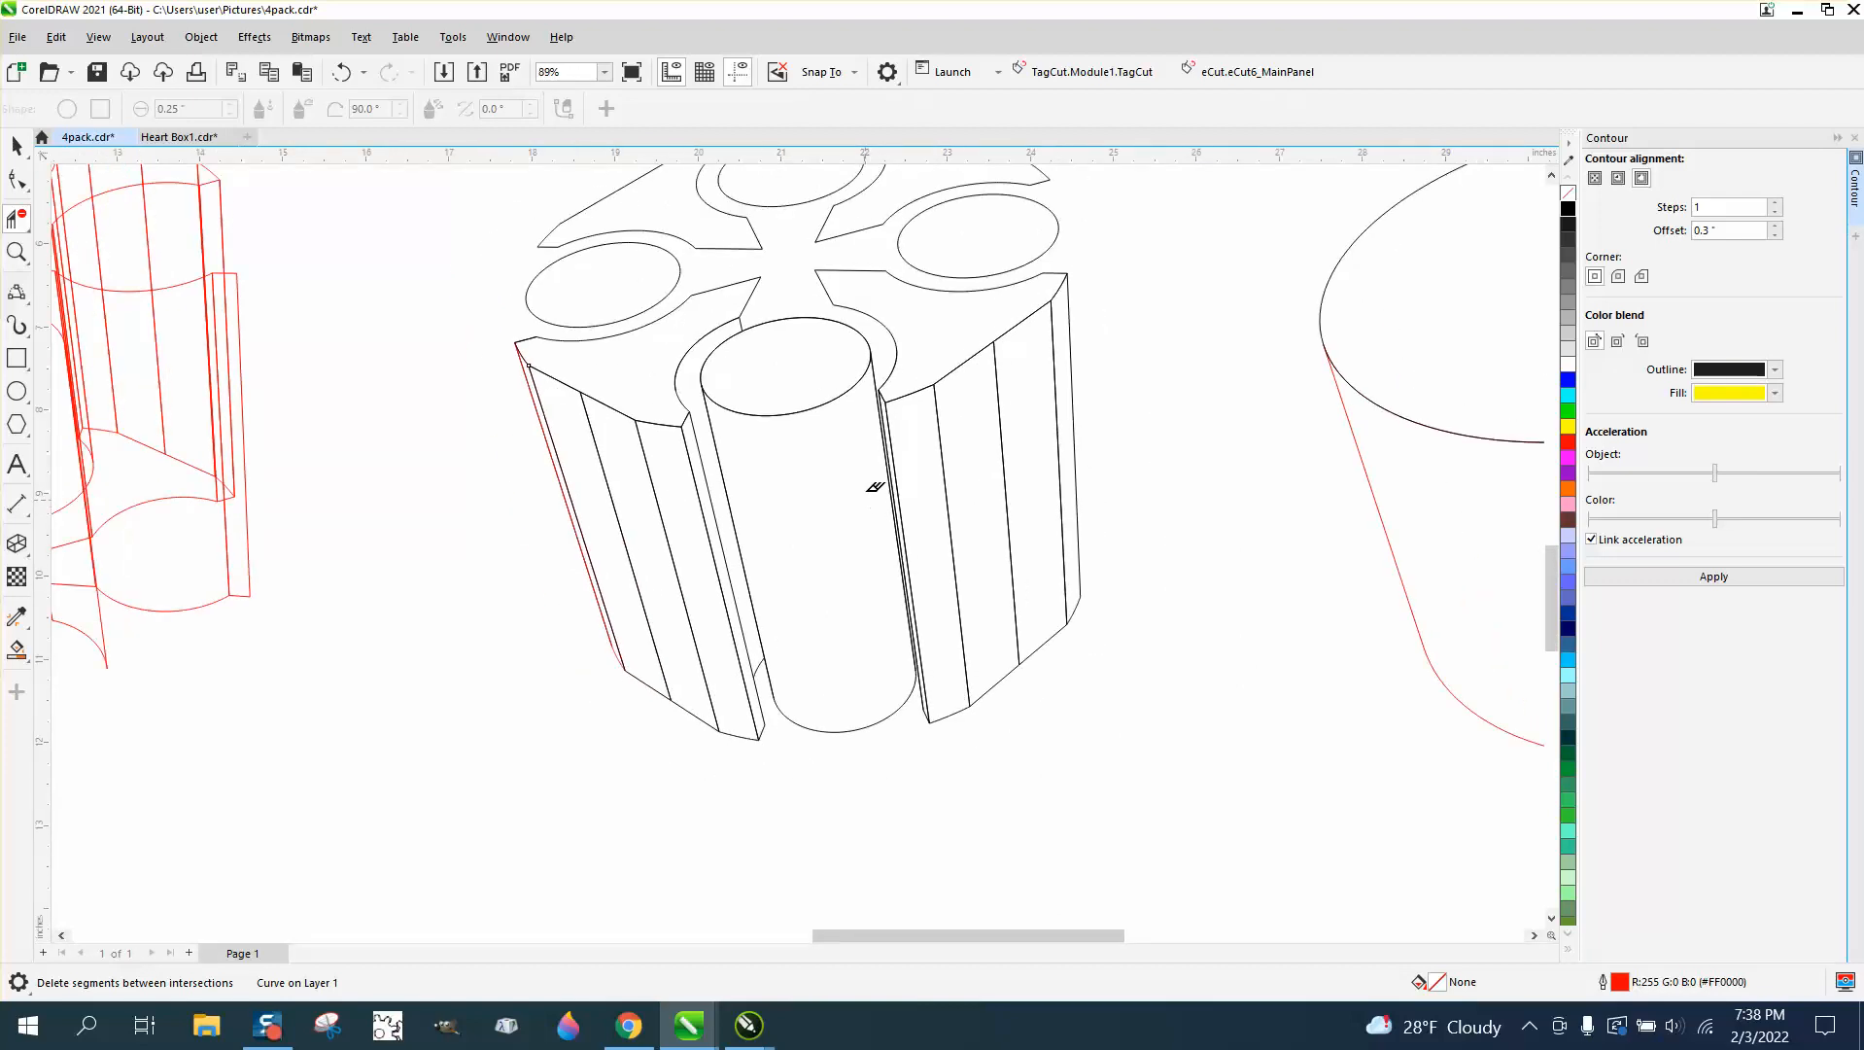
- Move the front-right pocket's inner curved wall segment 10 inches right, behind the front cylinder
click(15, 146)
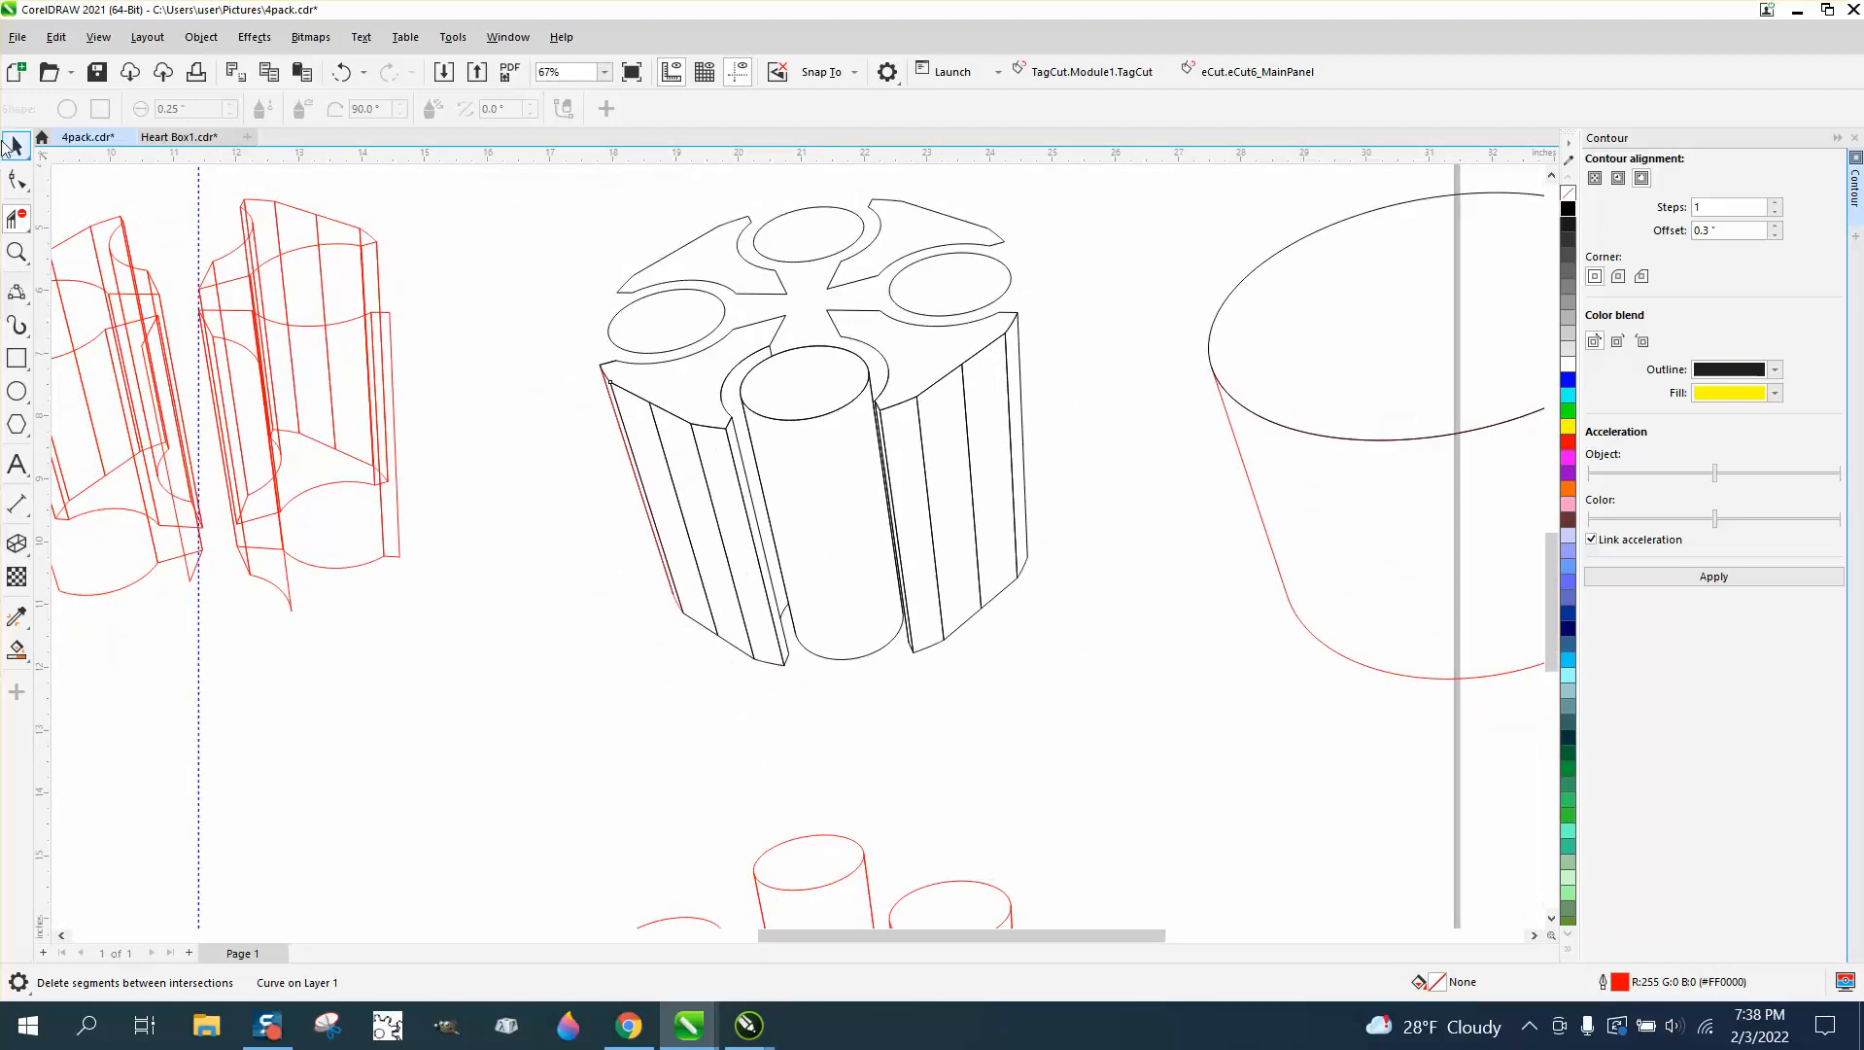
click(402, 223)
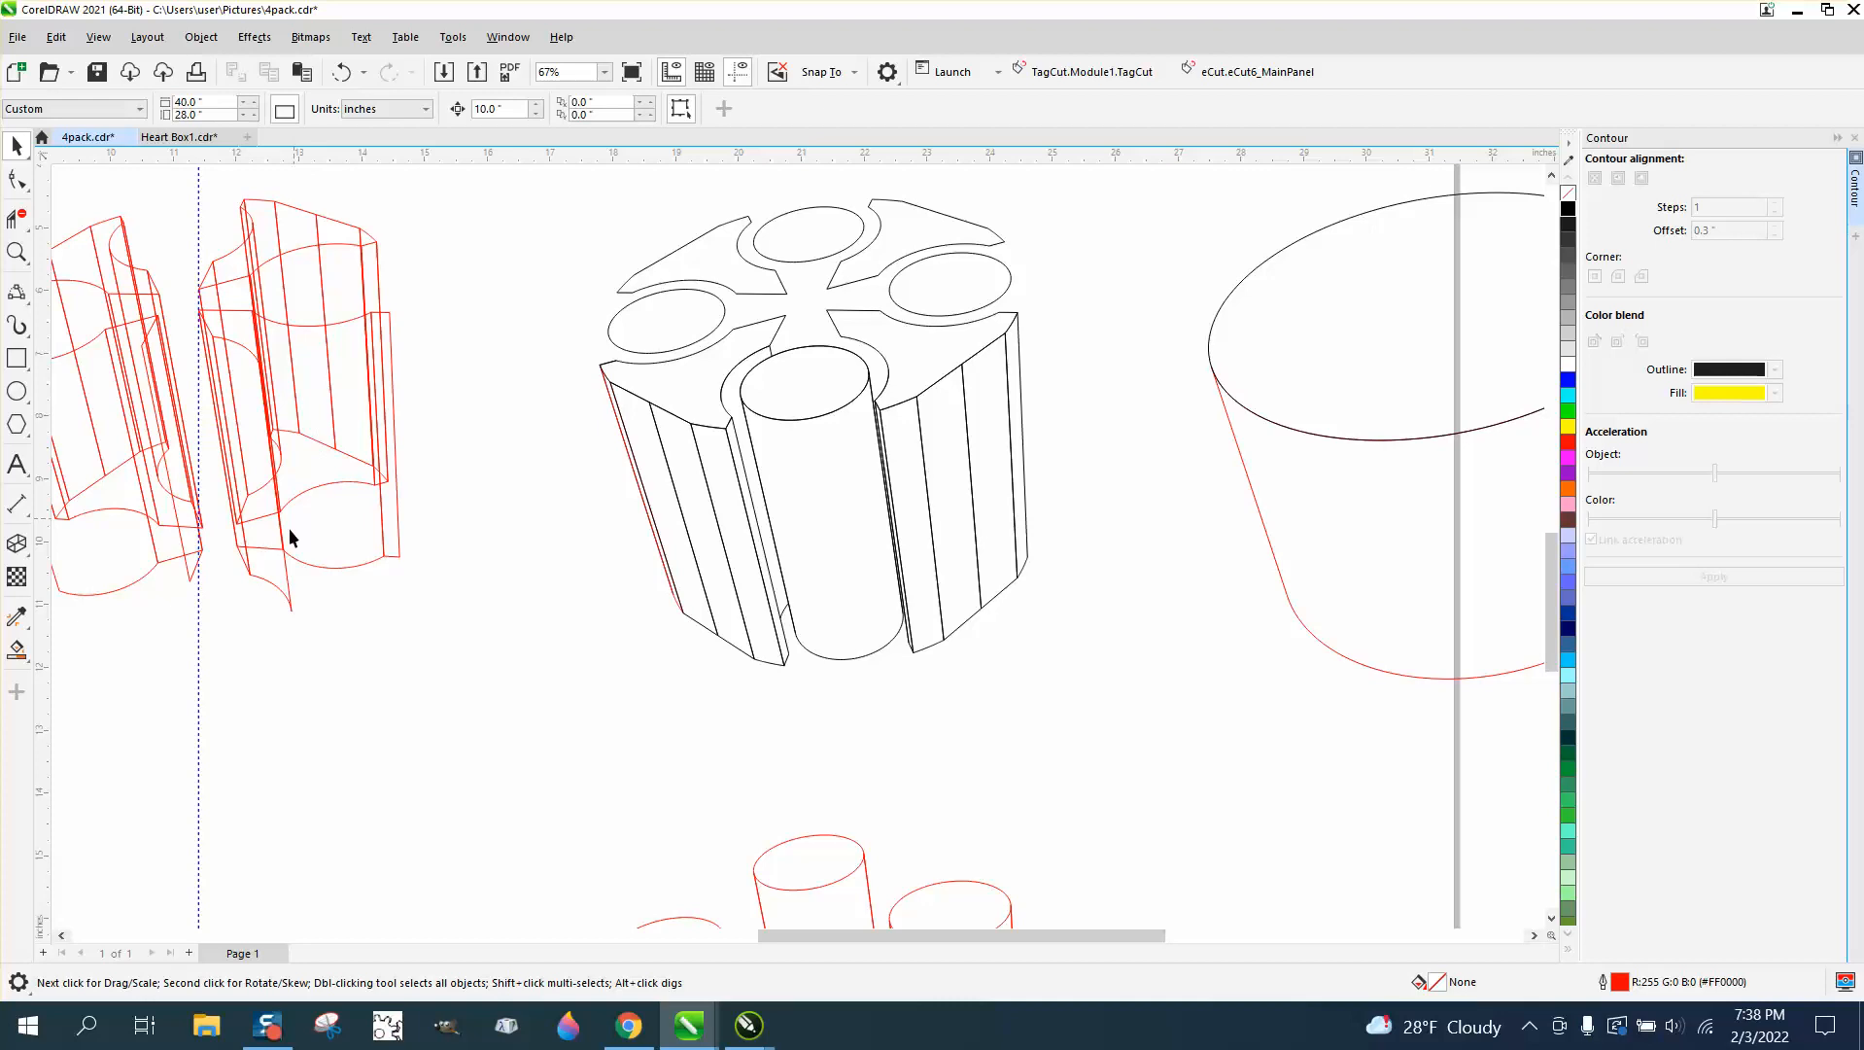
click(273, 587)
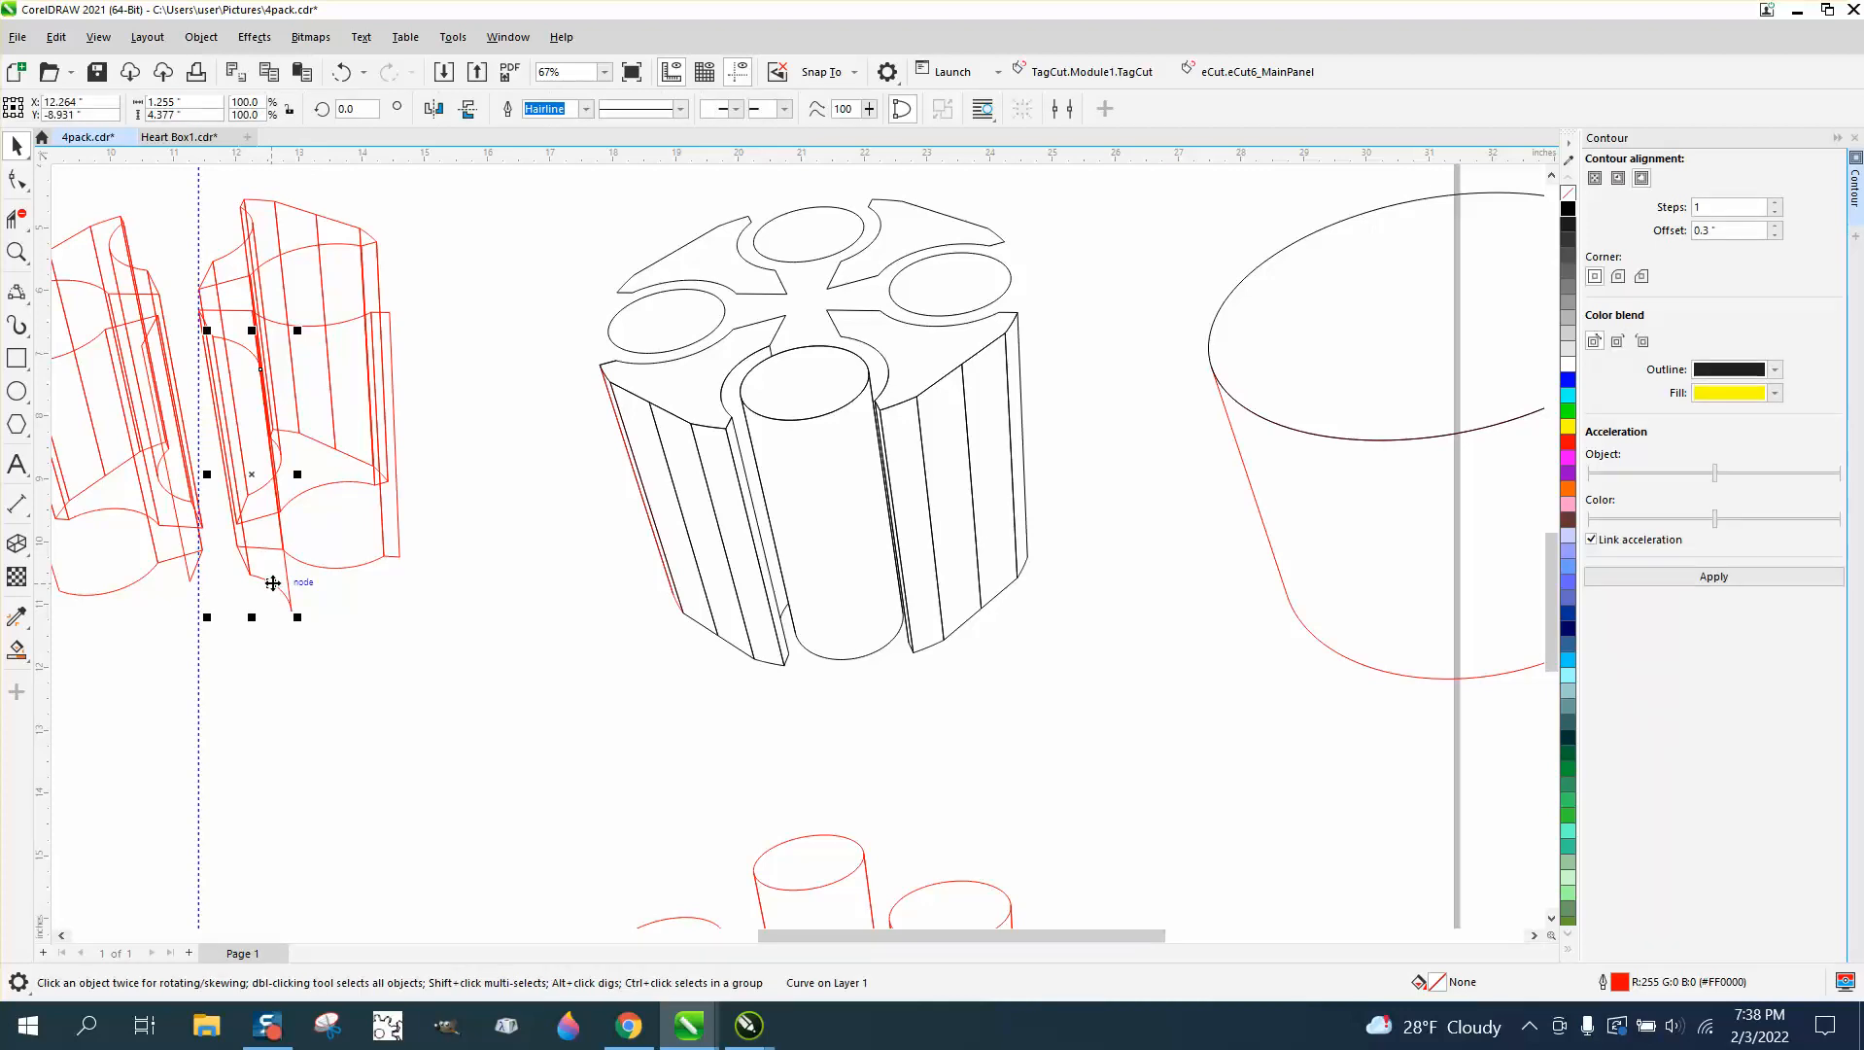
key(Right)
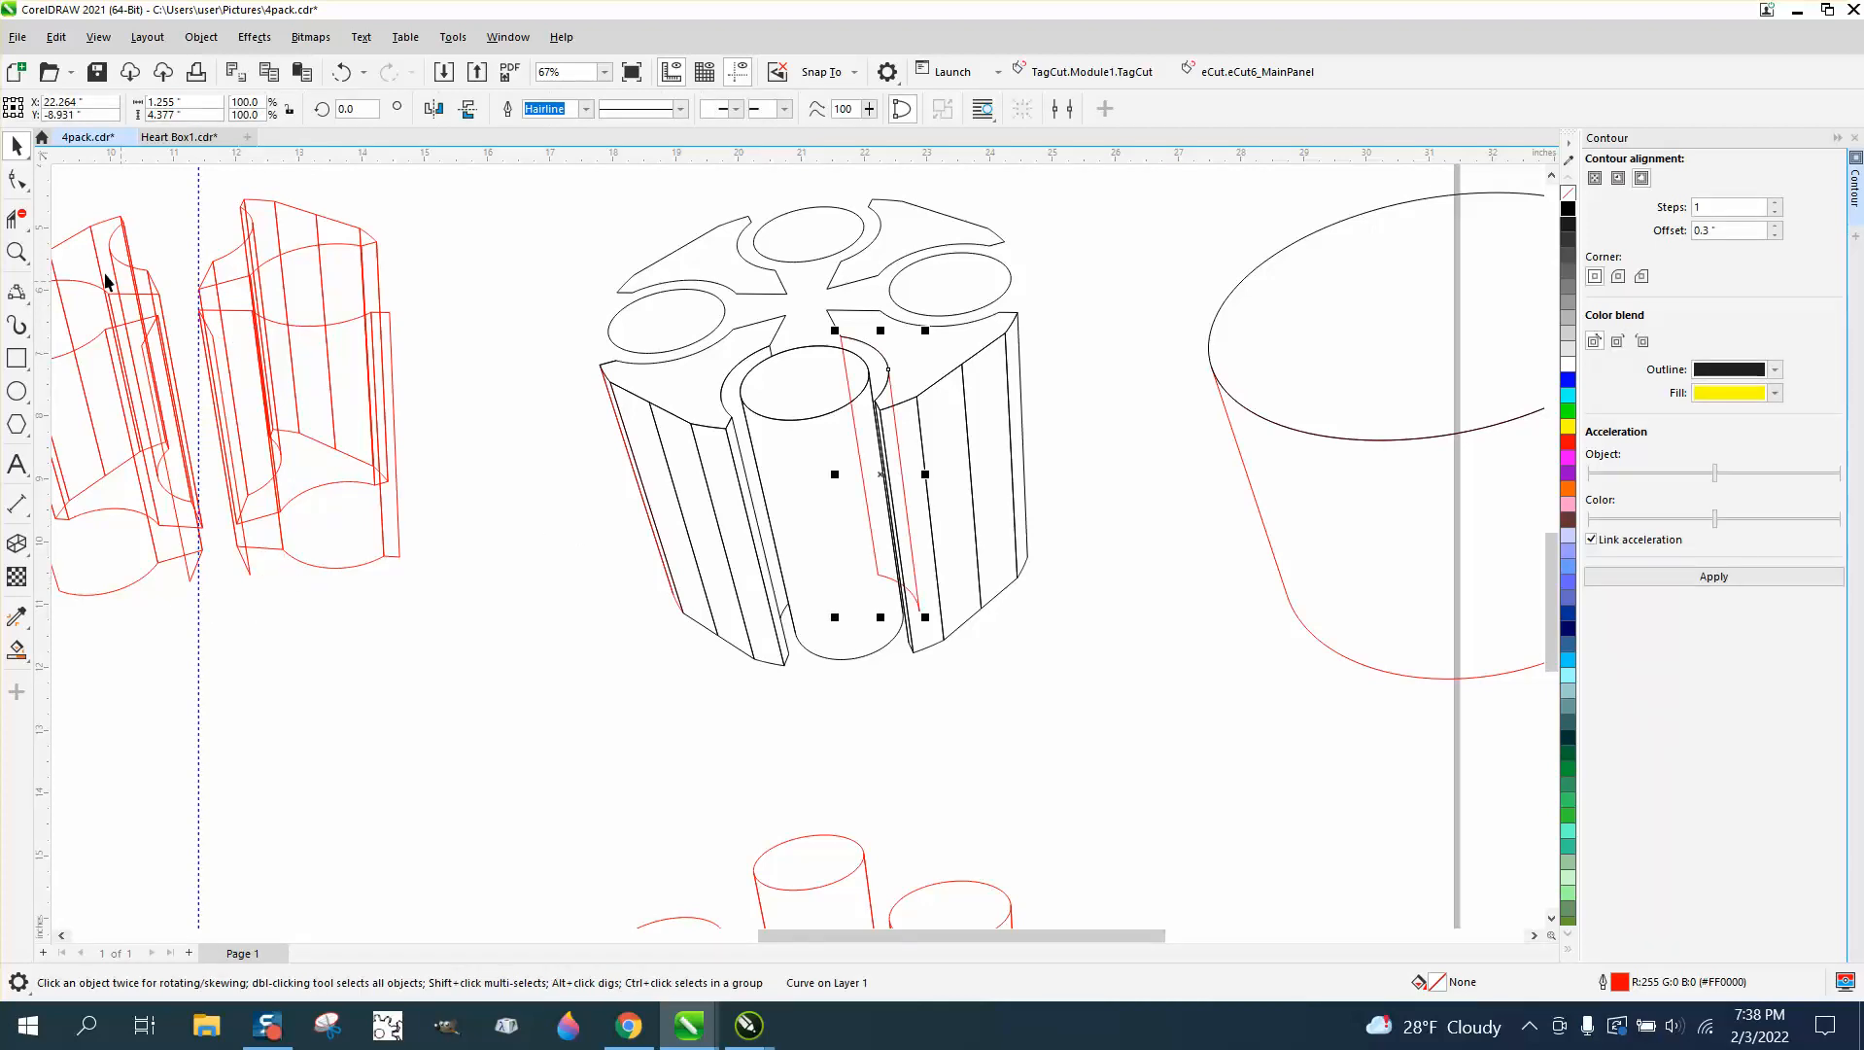
- Trim the inner curved wall's hidden lines crossing the front cylinder and the front-right pocket with virtual segment delete
click(17, 219)
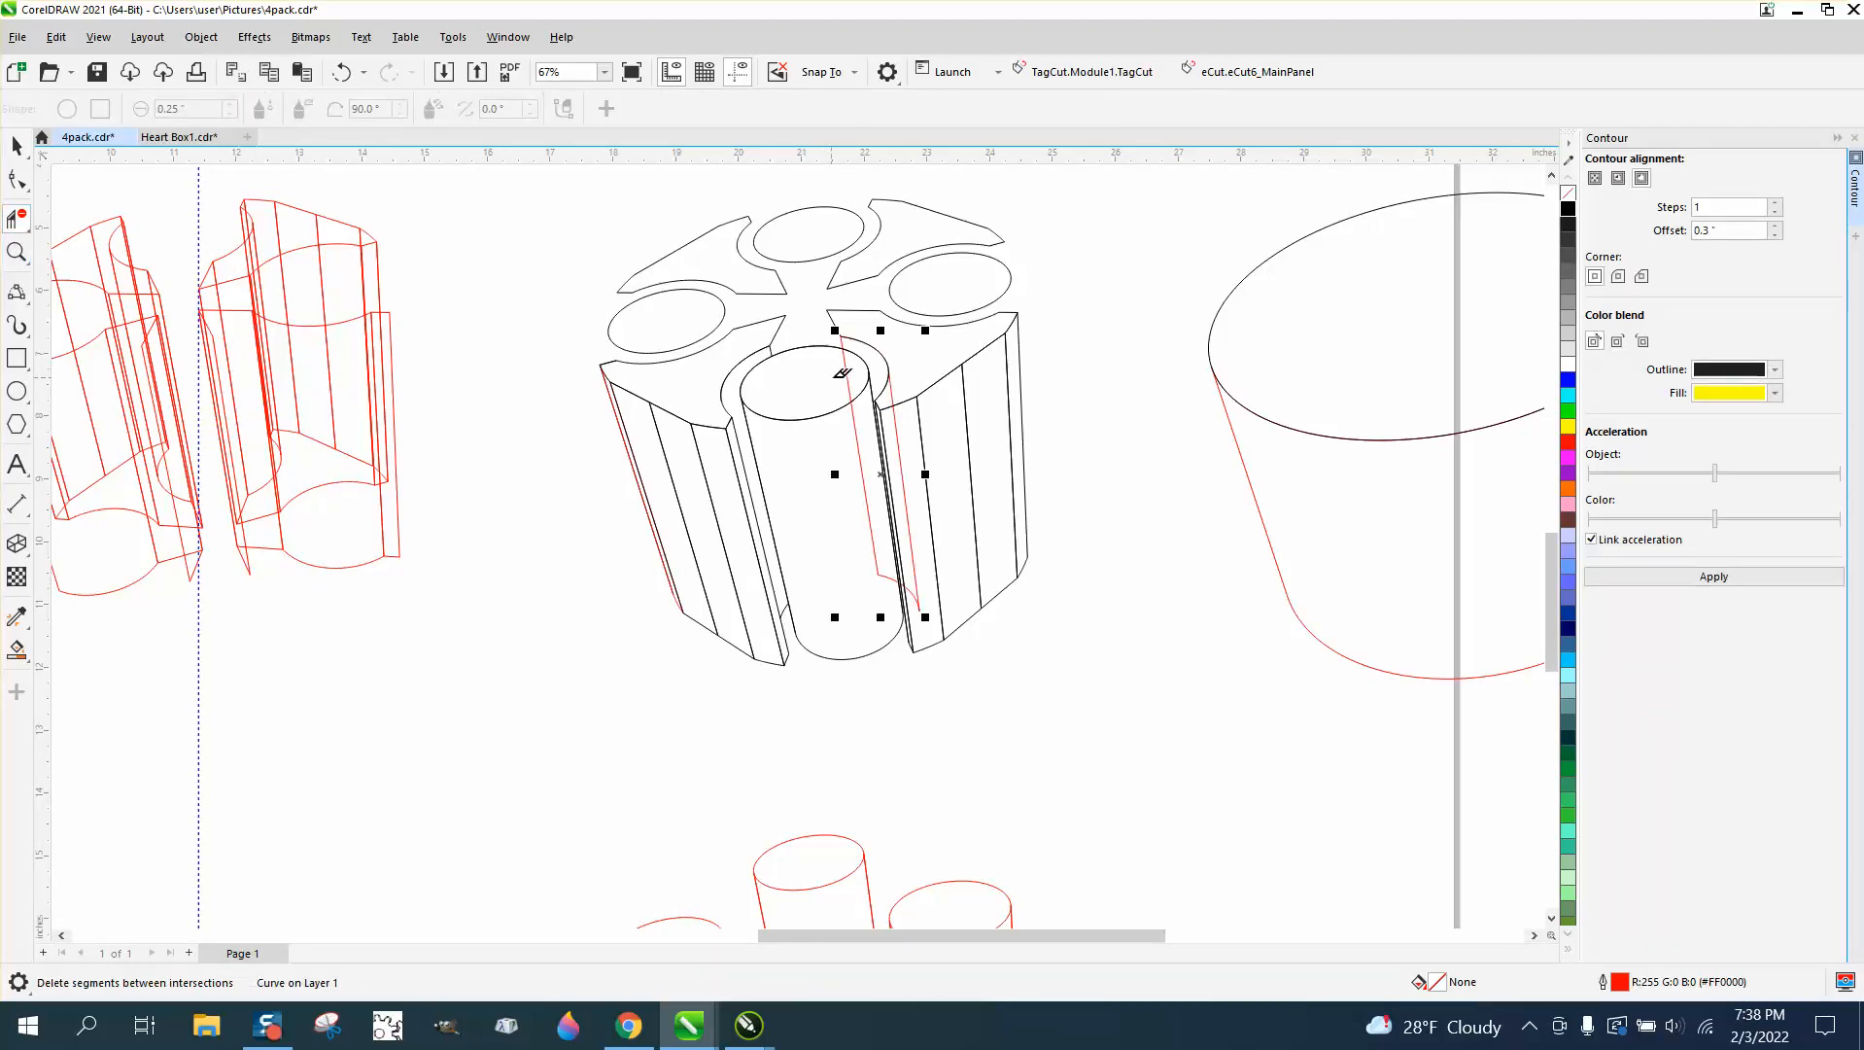
click(858, 423)
click(859, 422)
click(900, 426)
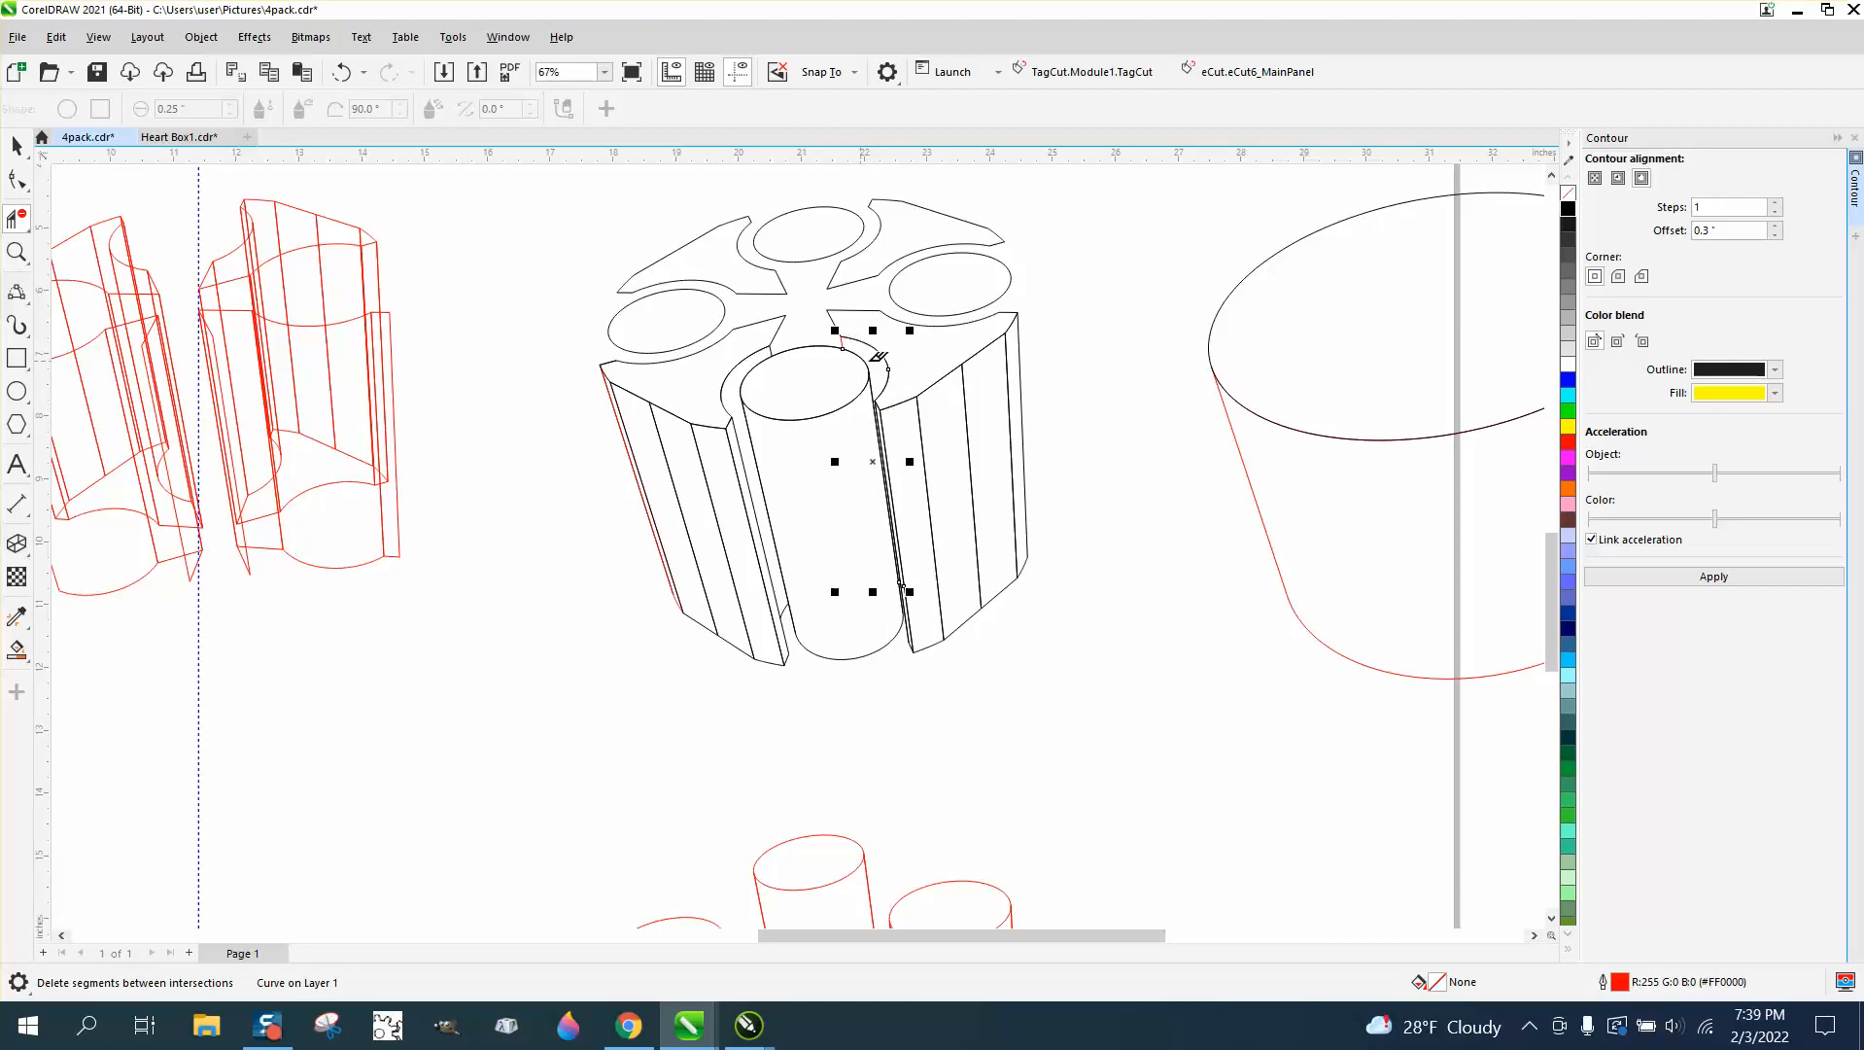
- Move the front curved wall piece of the separated left pocket 10 inches right and 10 inches up, clear of the assembled drawing
scroll(534, 488, down, 1)
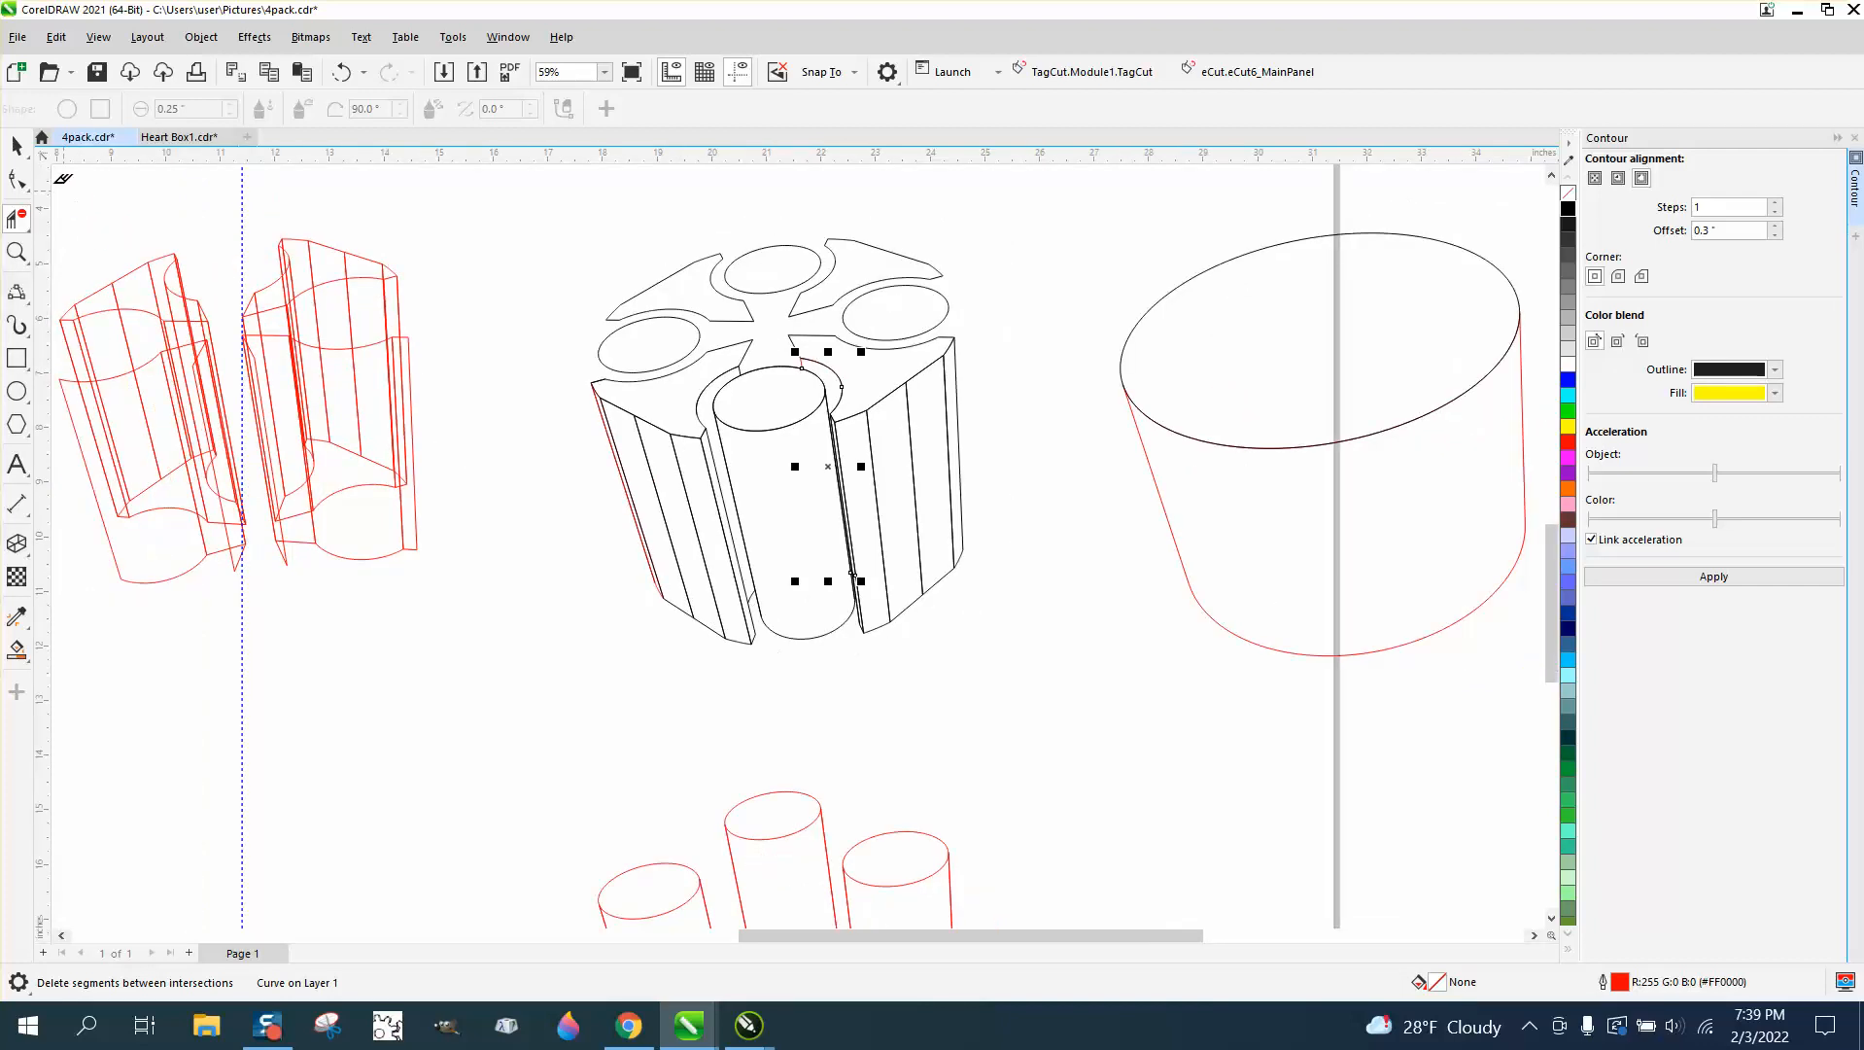
click(16, 146)
click(415, 260)
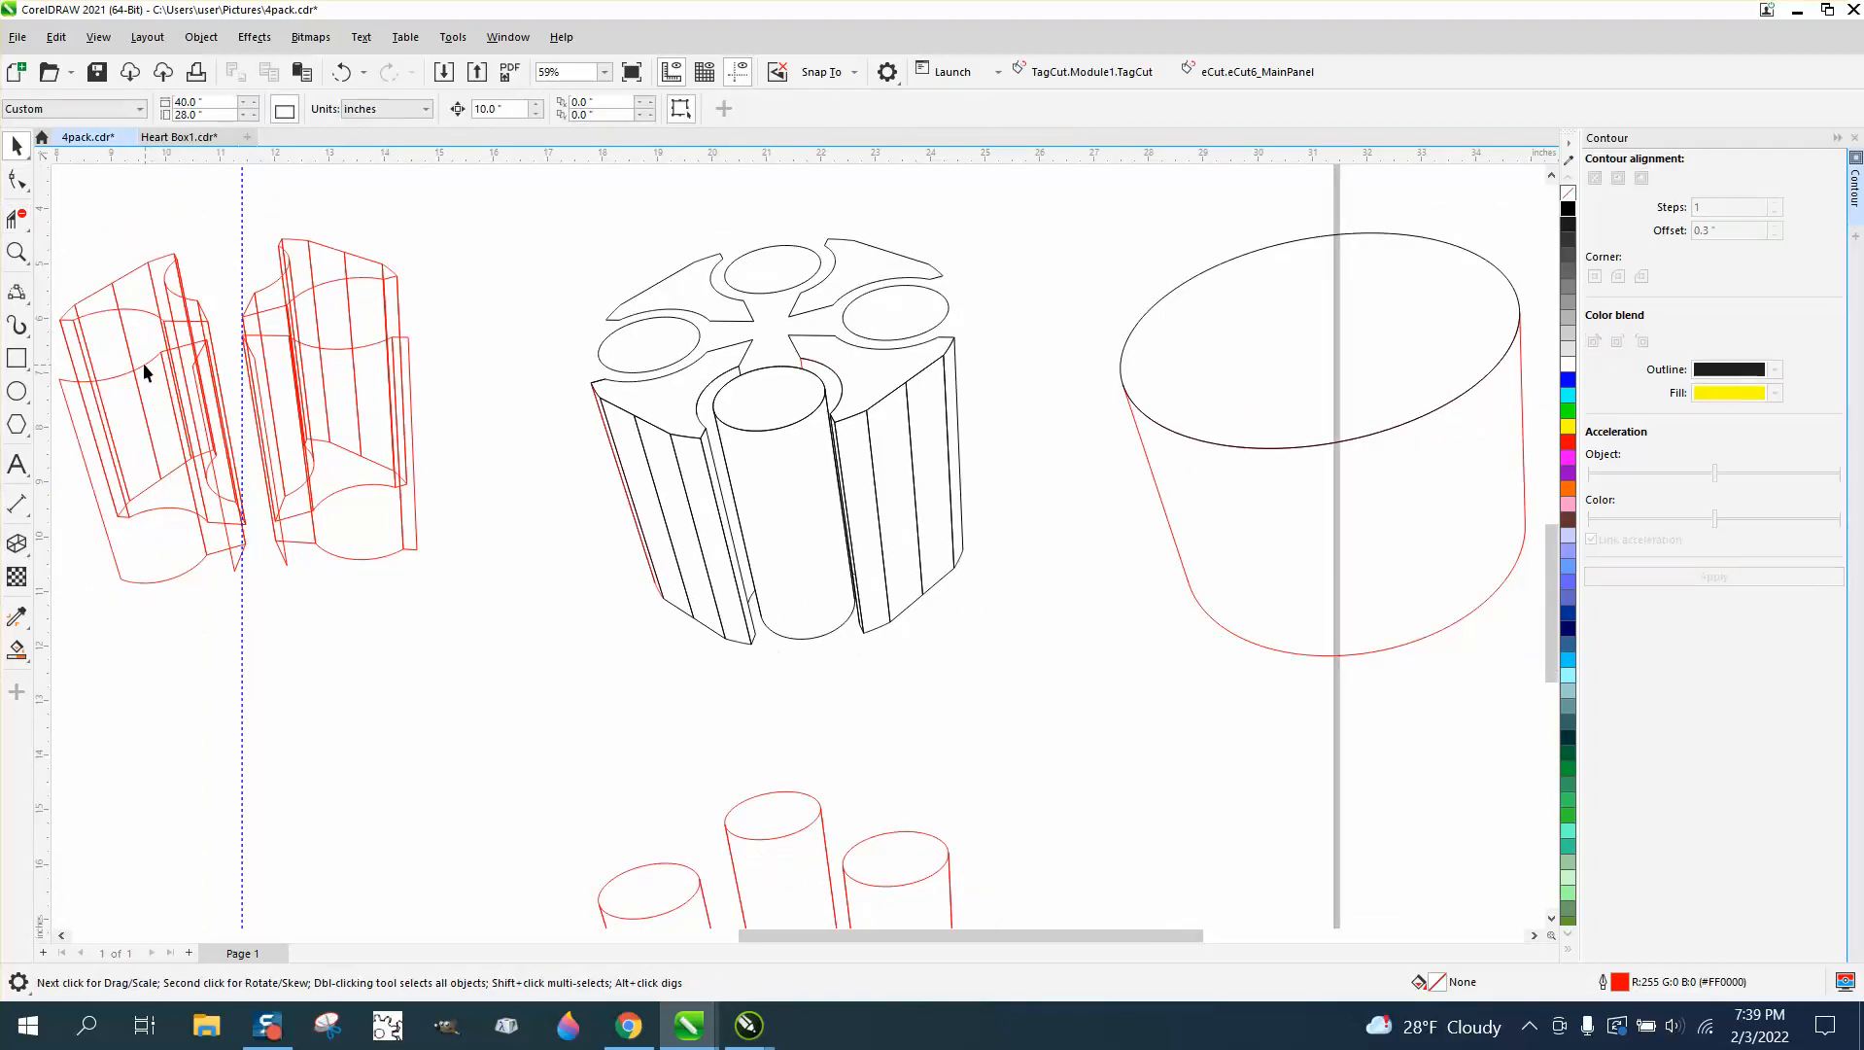
click(144, 367)
key(Down)
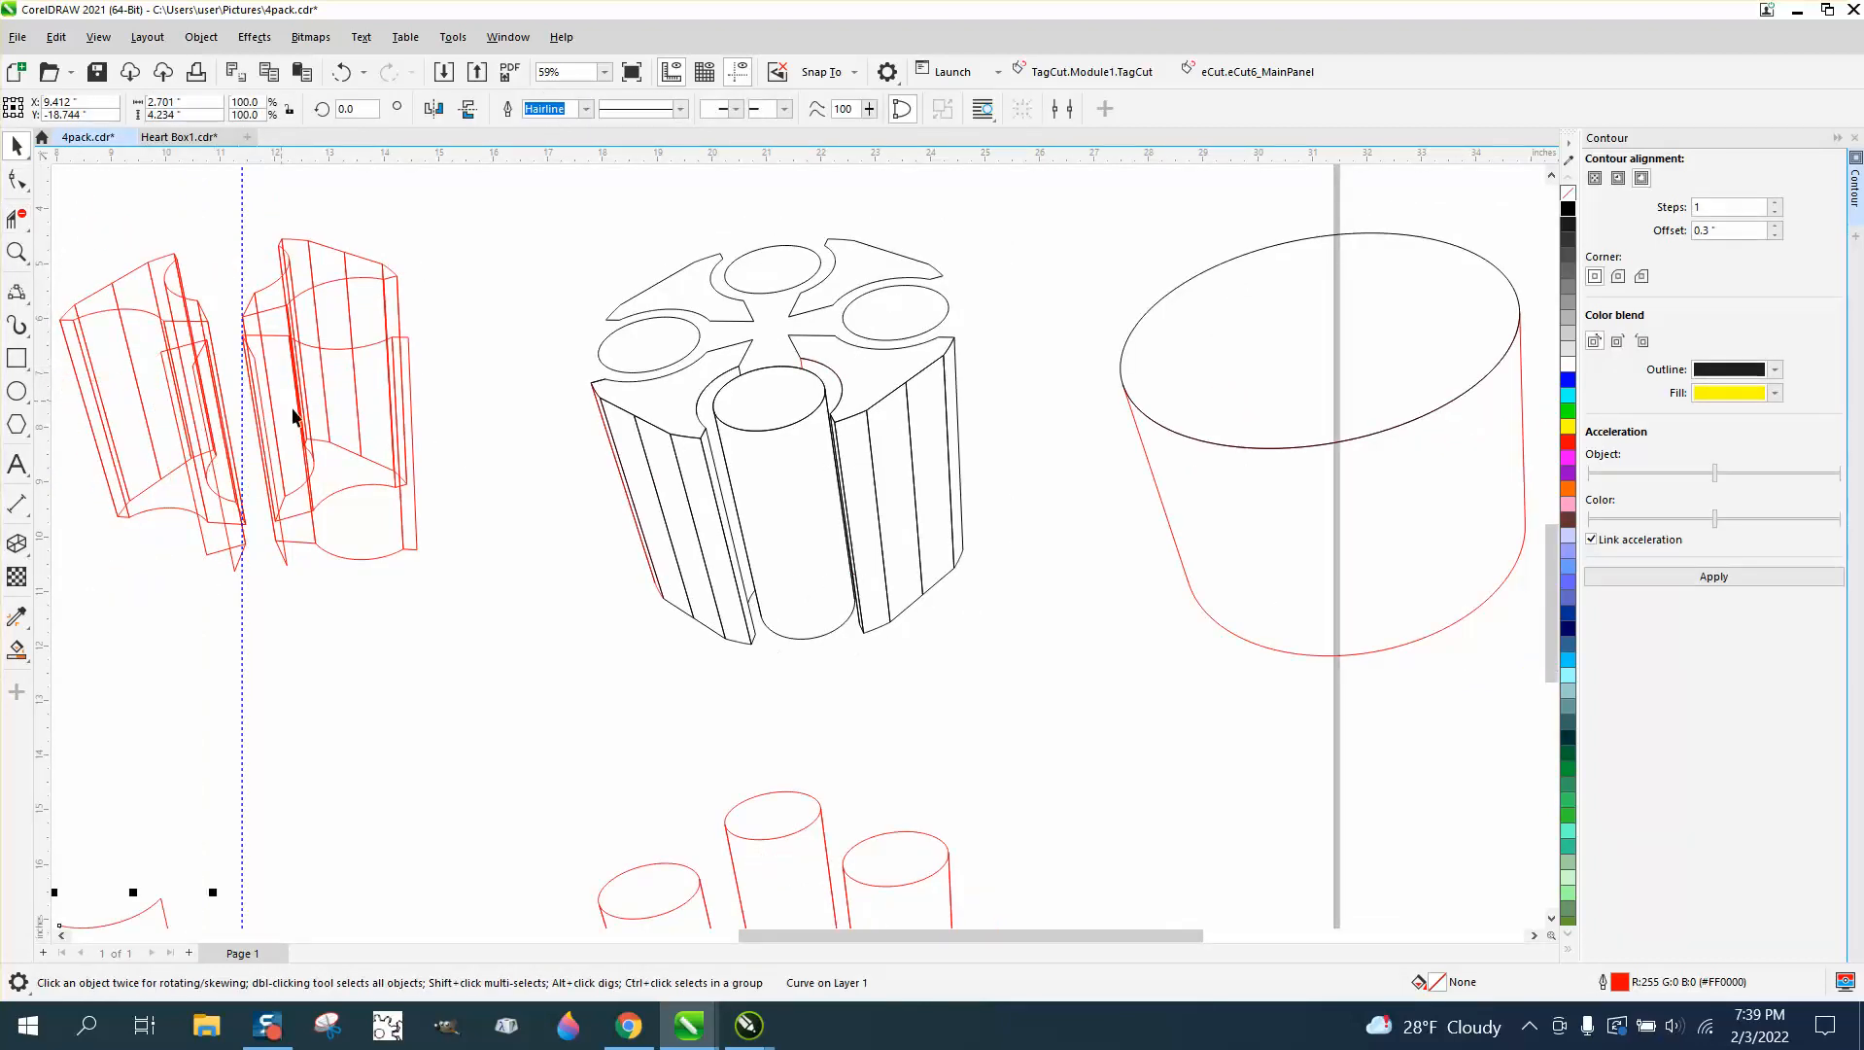
scroll(298, 421, down, 2)
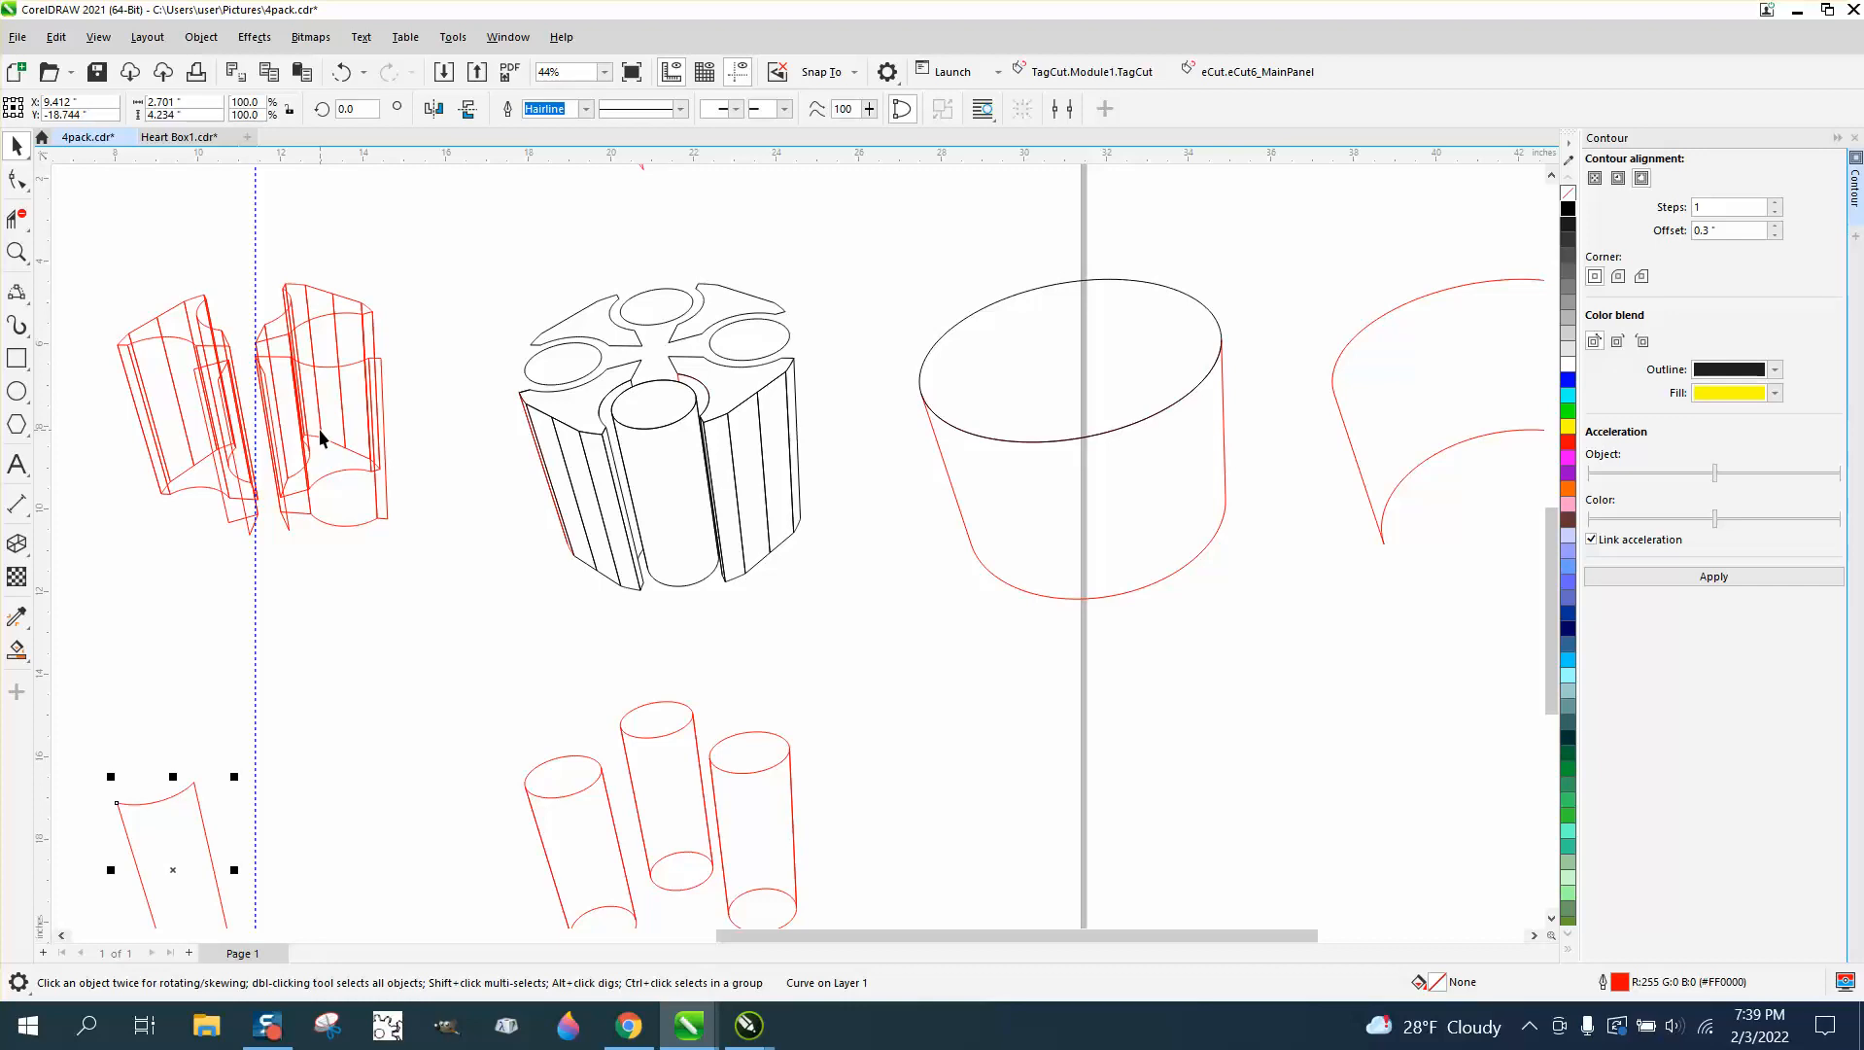
key(Up)
key(Right)
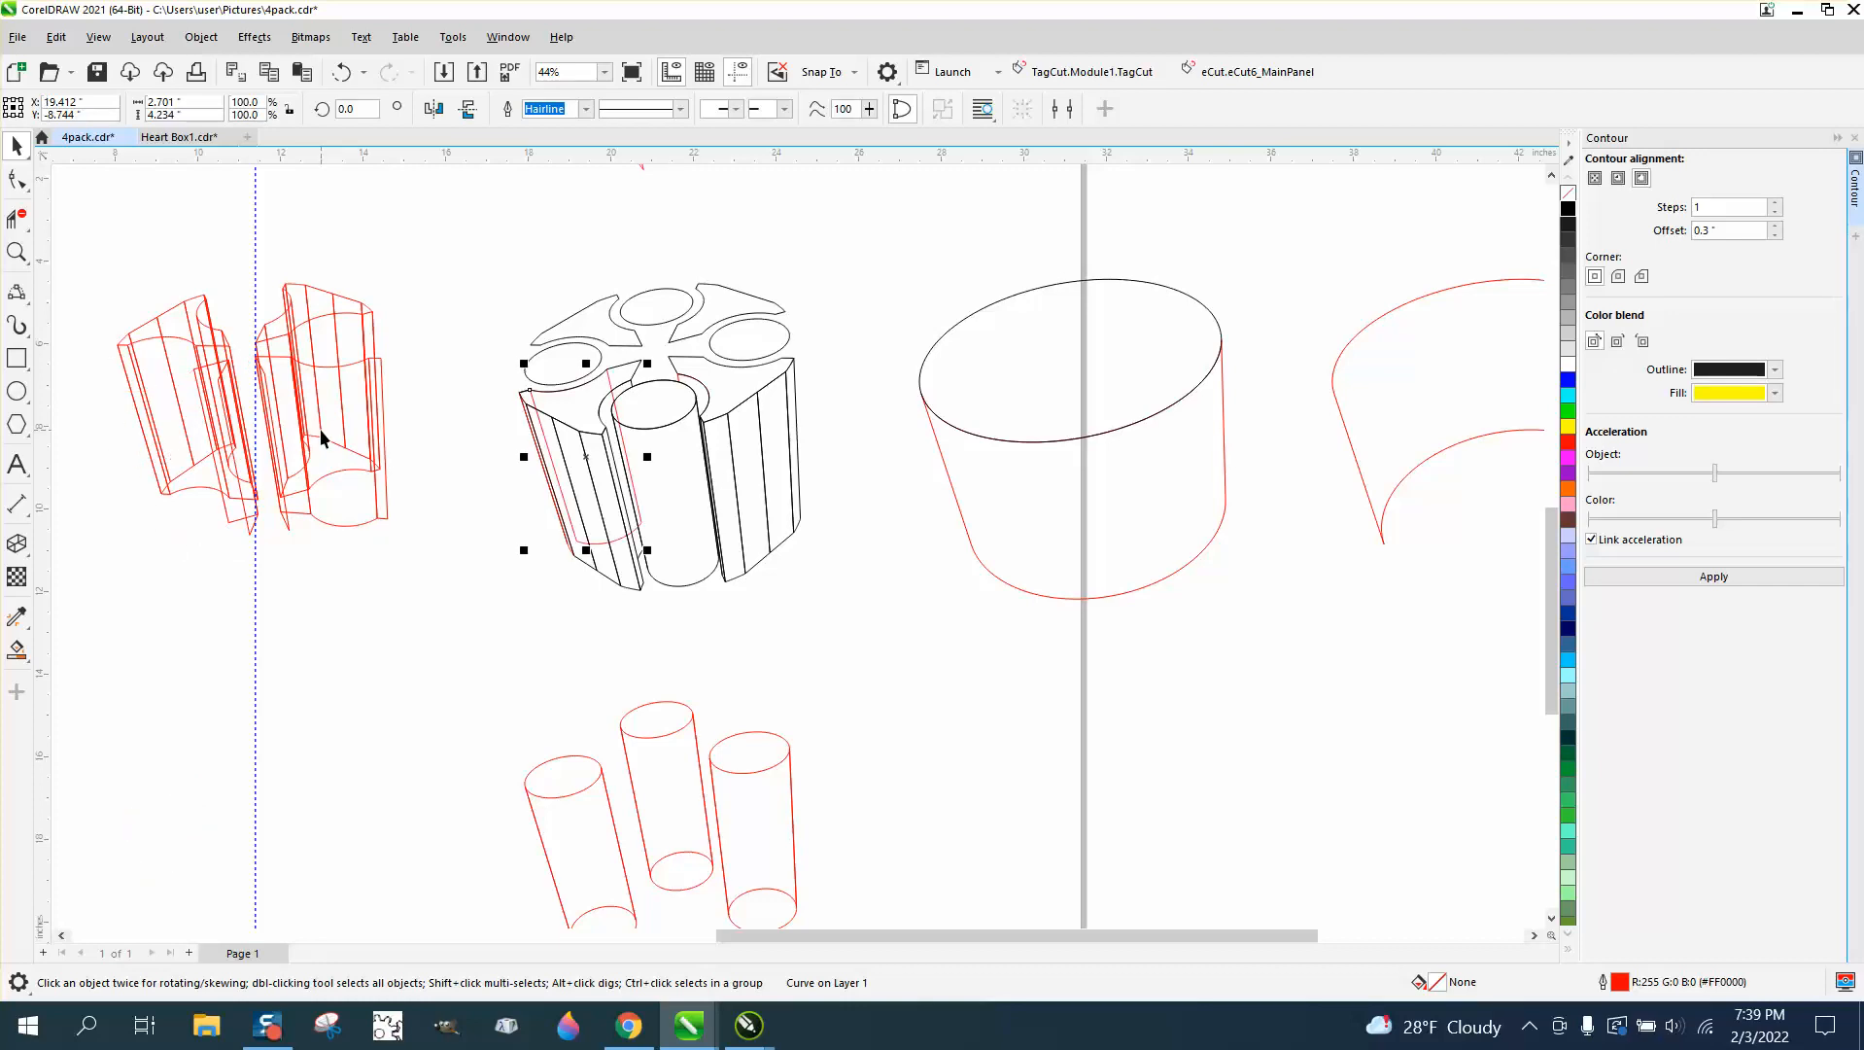
key(Down)
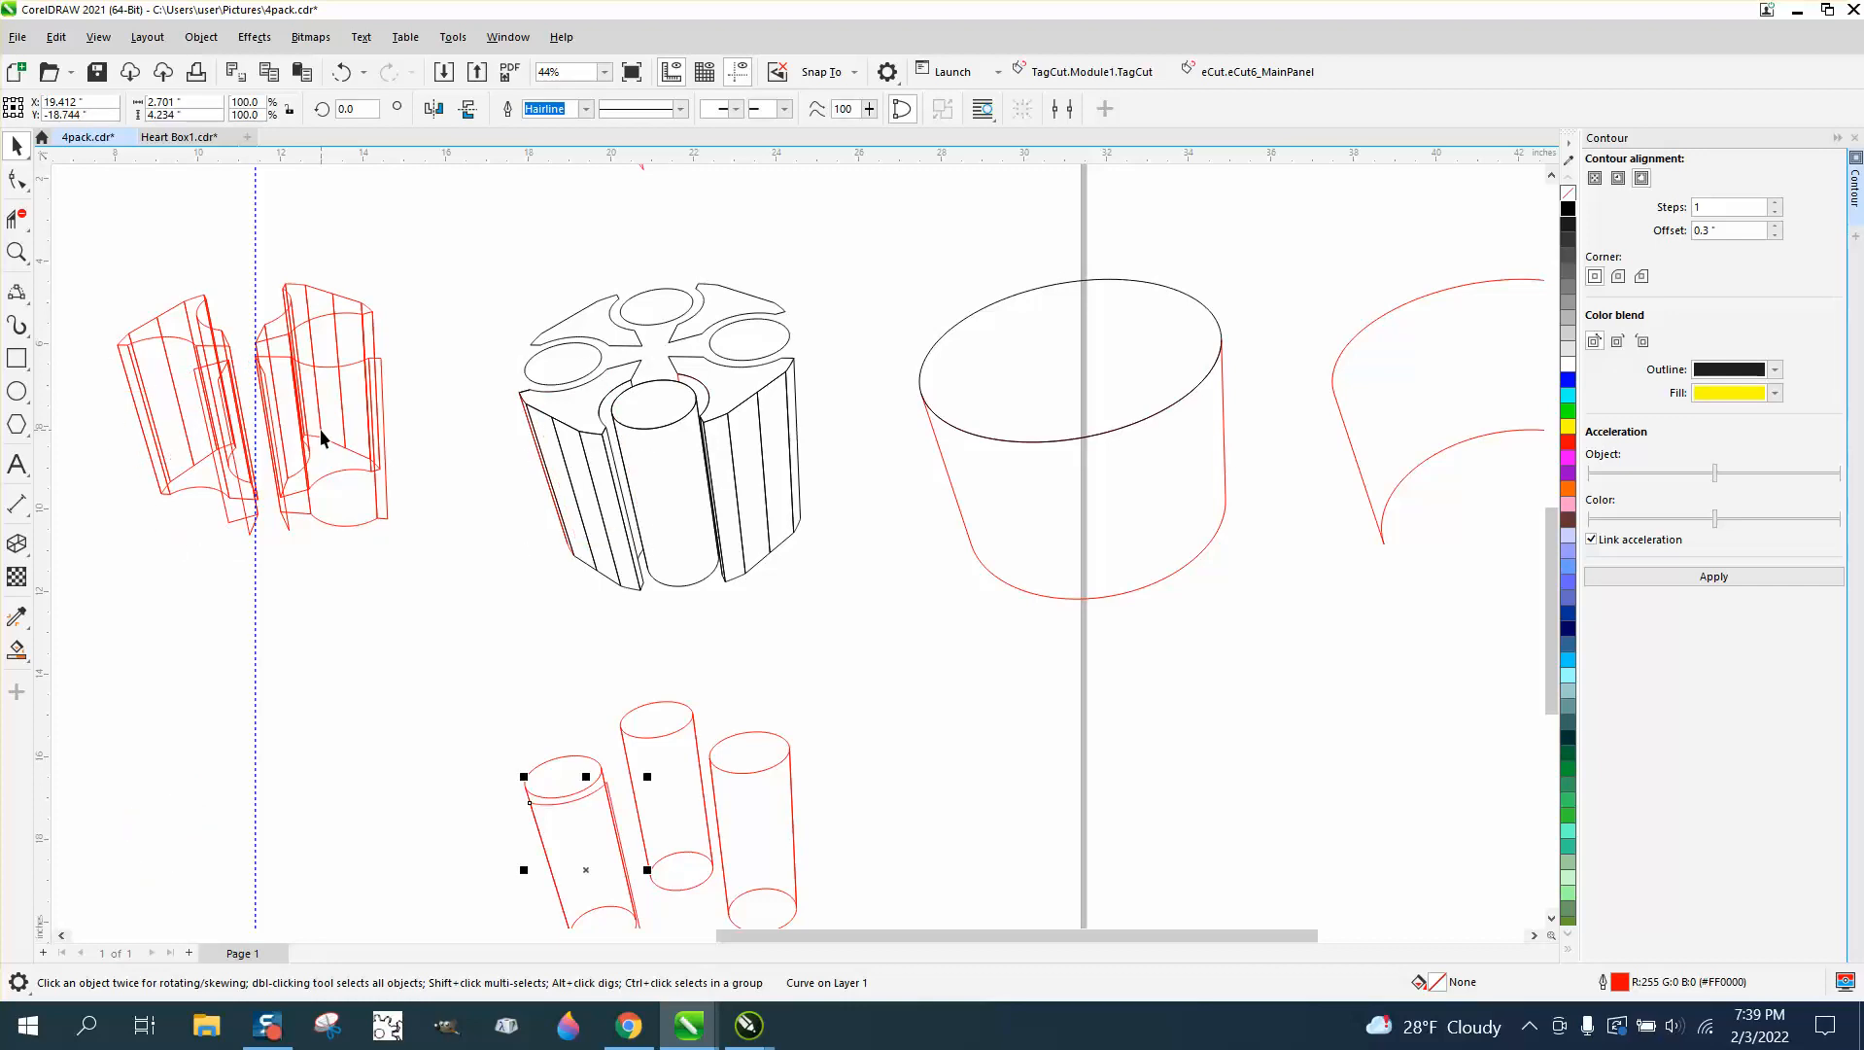
key(Up)
key(Up)
- Move the remaining curved wall piece 10 inches right onto the assembly and trim its hidden lines crossing the left hole and front-left section
click(193, 496)
key(Right)
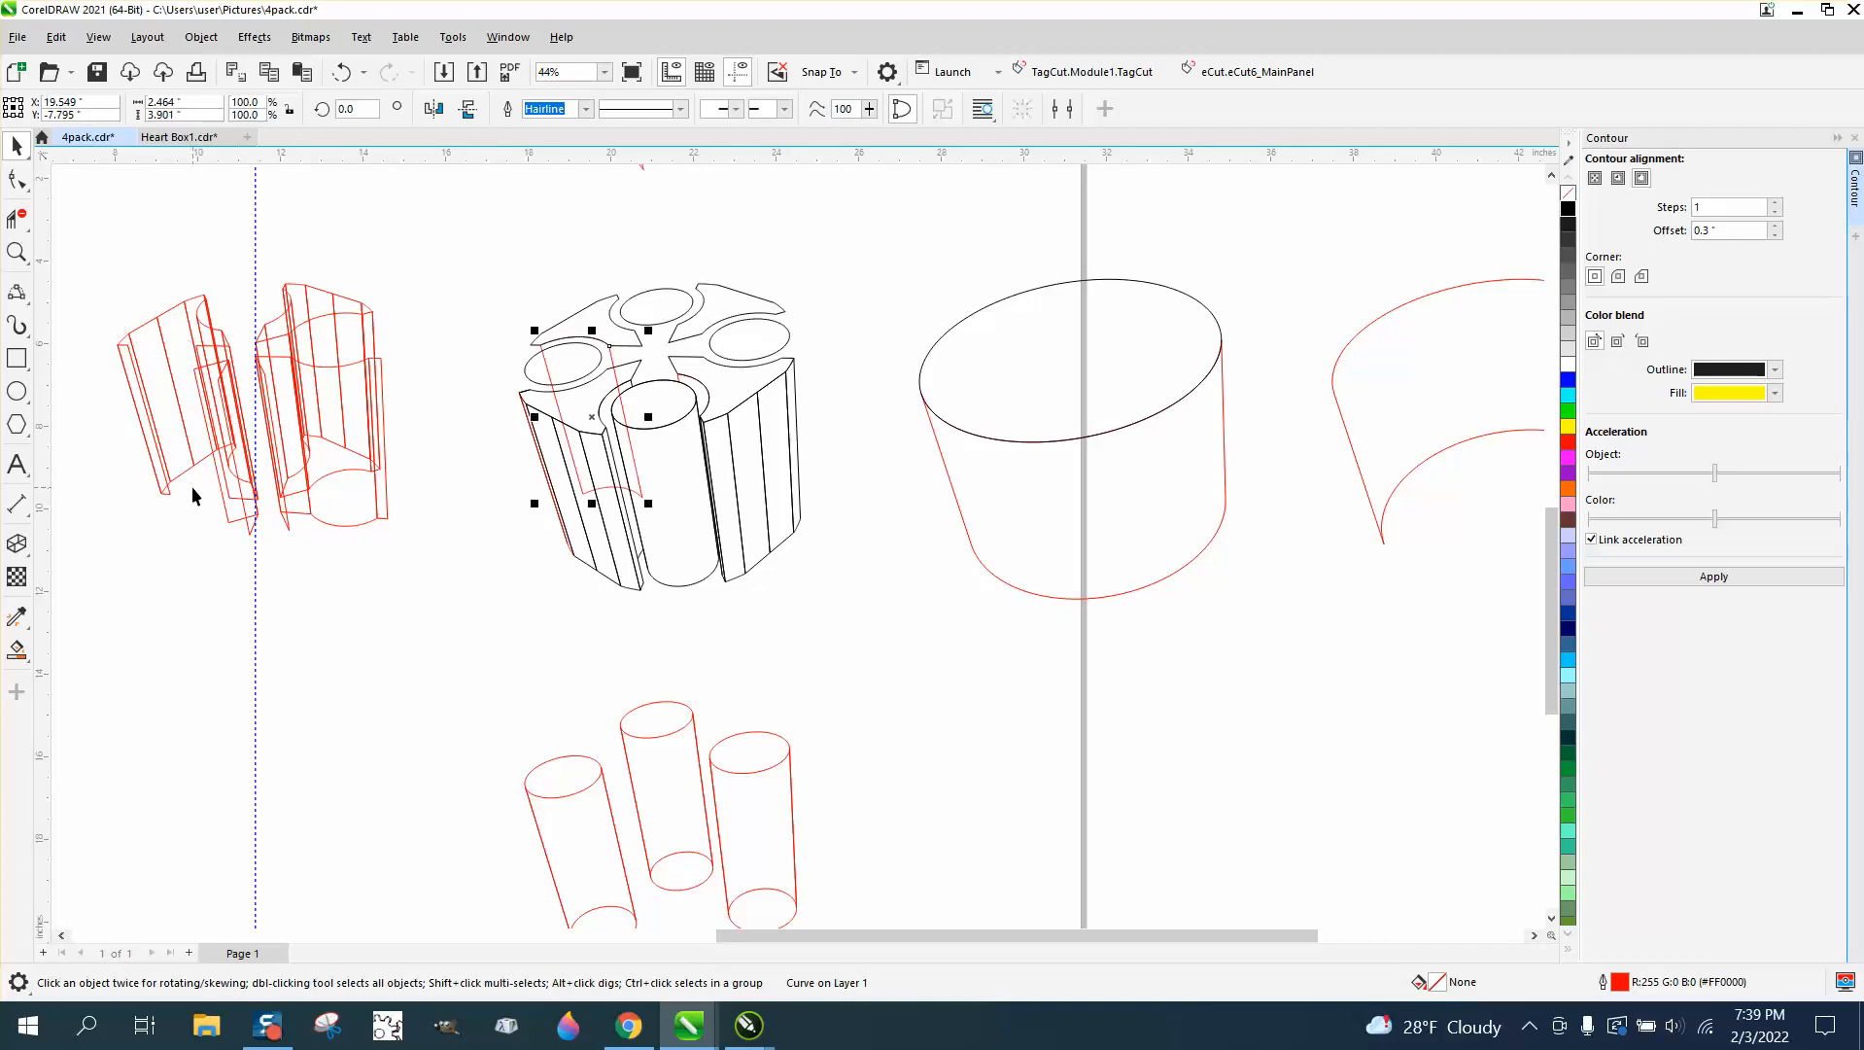
click(17, 252)
drag(403, 279, 776, 542)
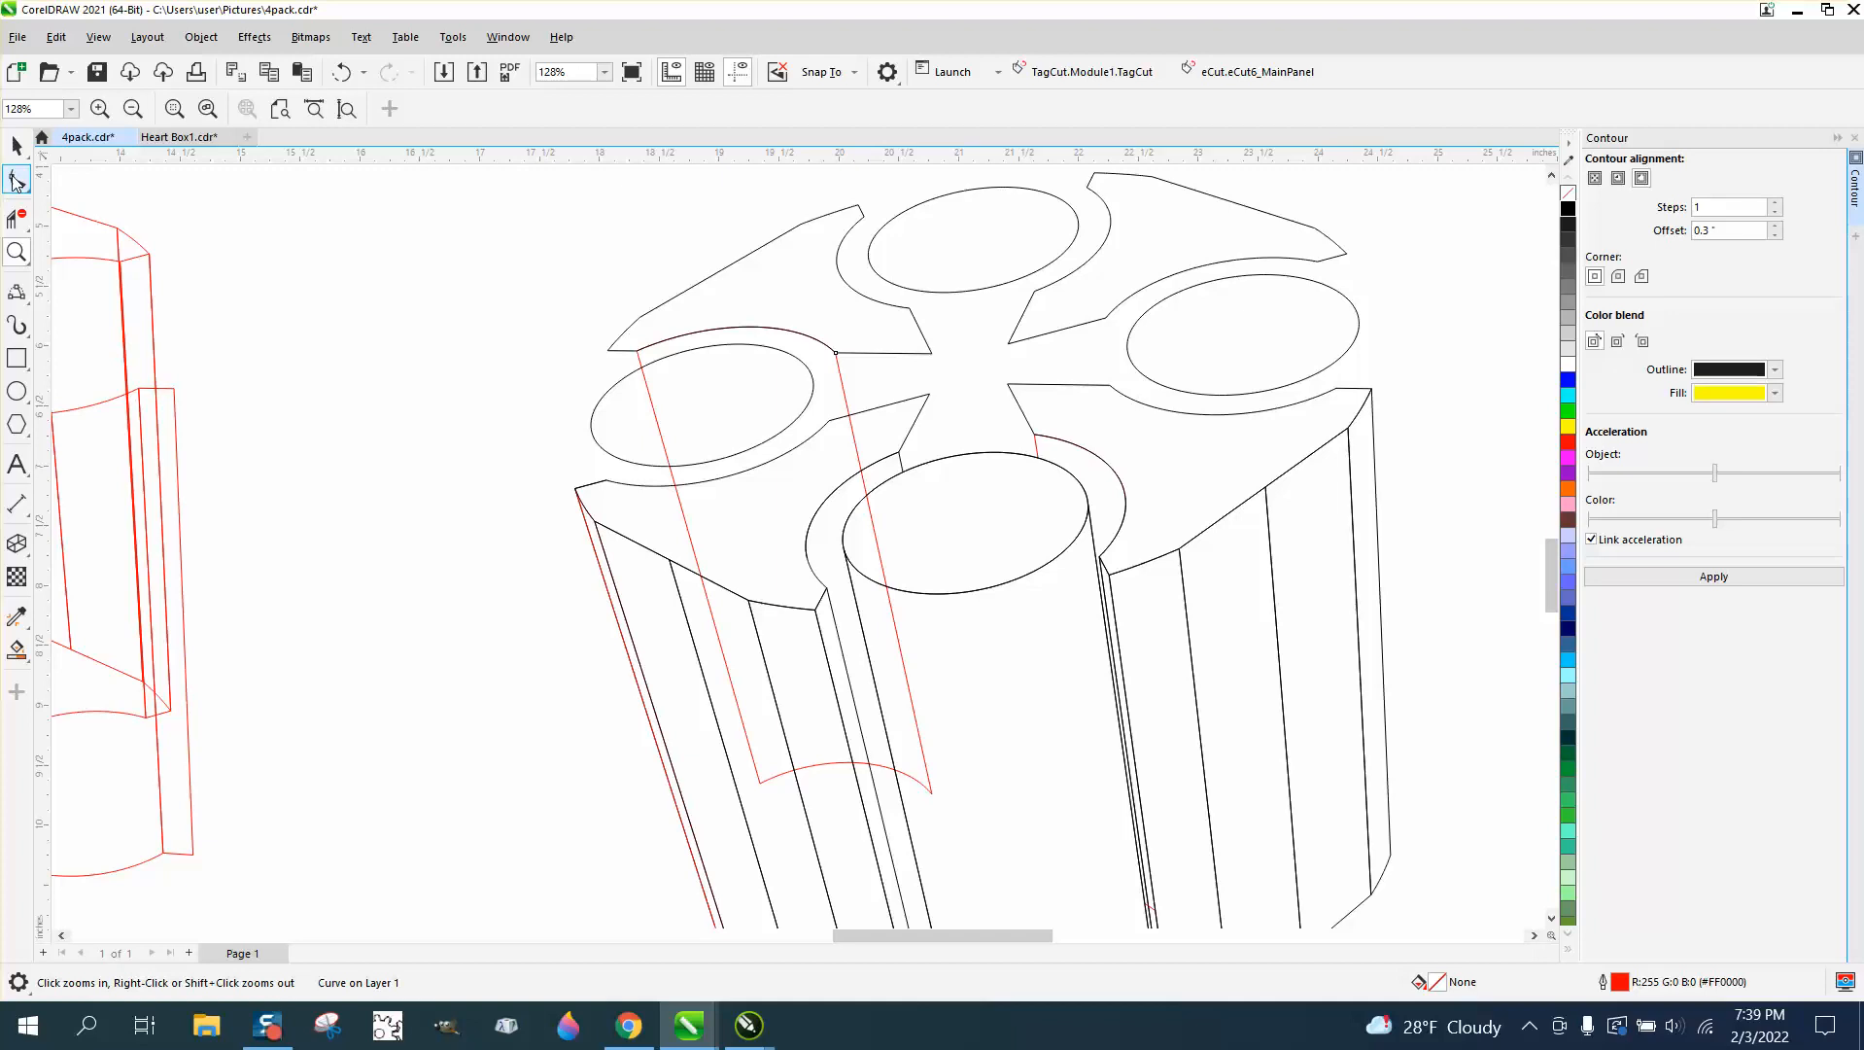
click(16, 219)
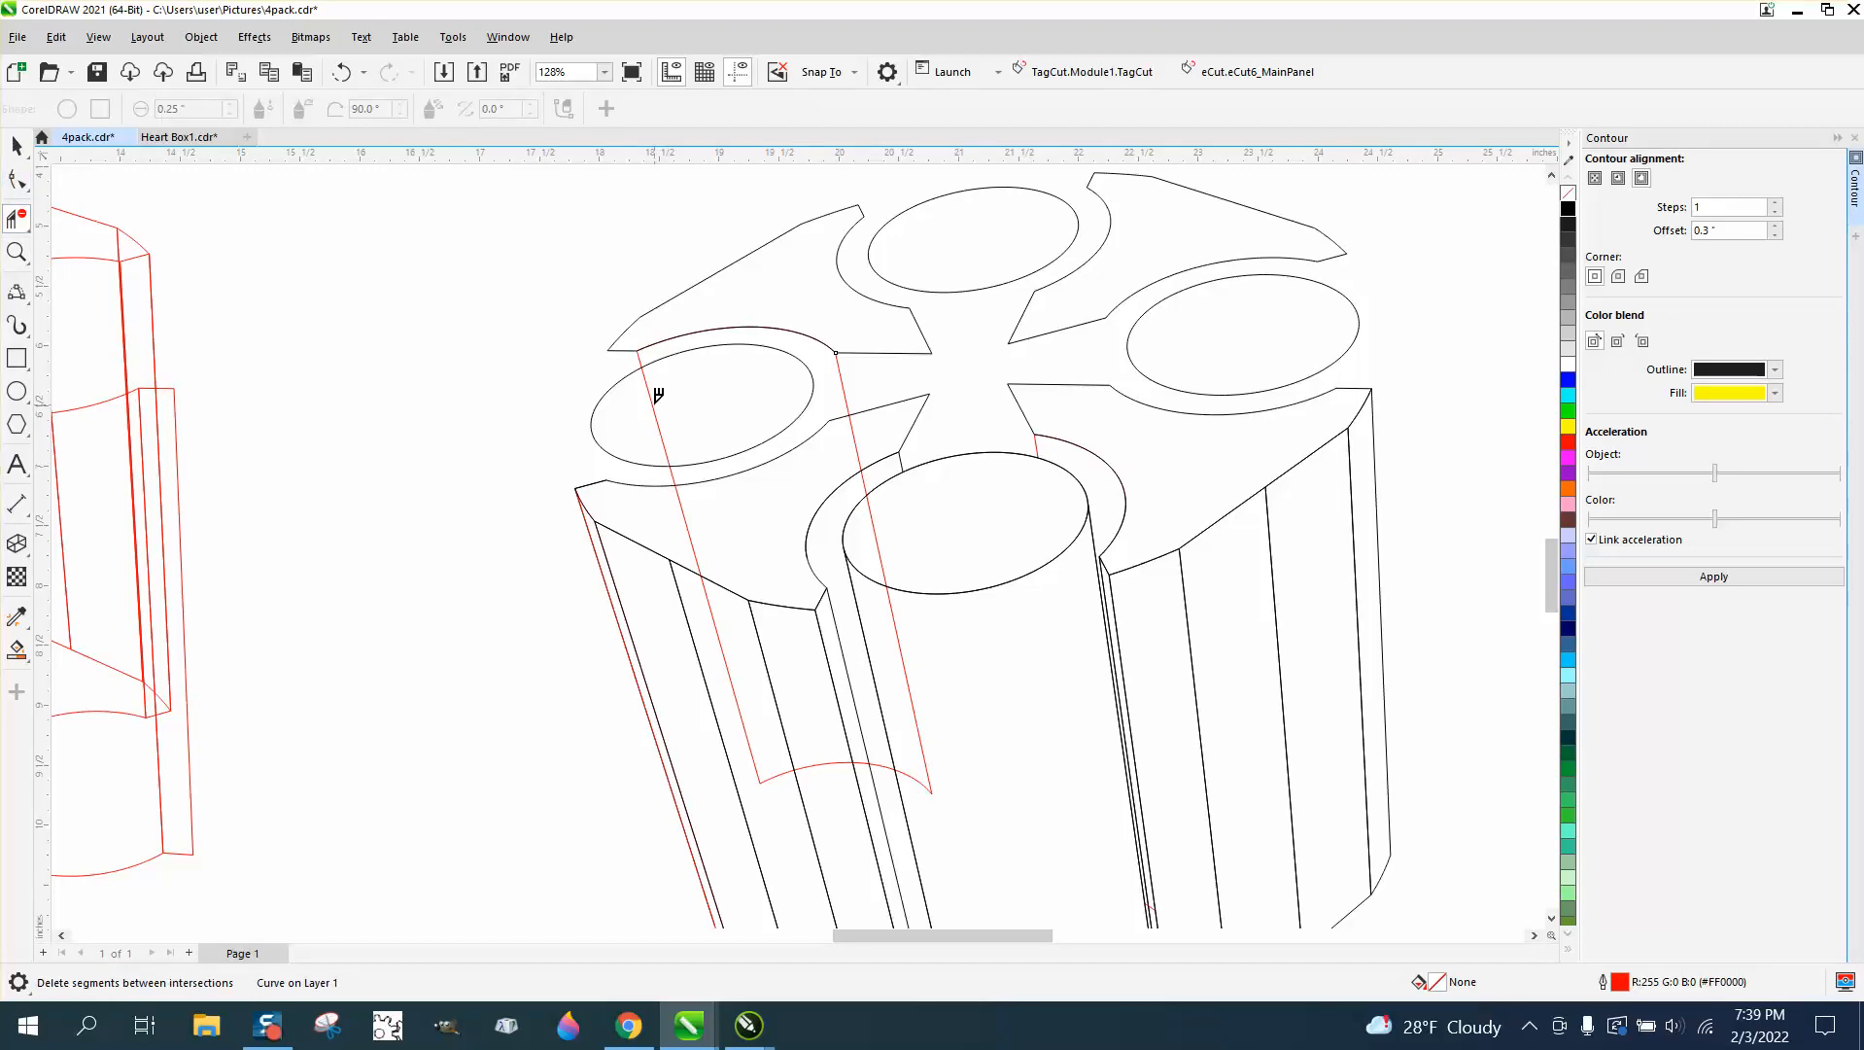
click(659, 394)
click(852, 429)
click(680, 478)
click(699, 528)
click(715, 607)
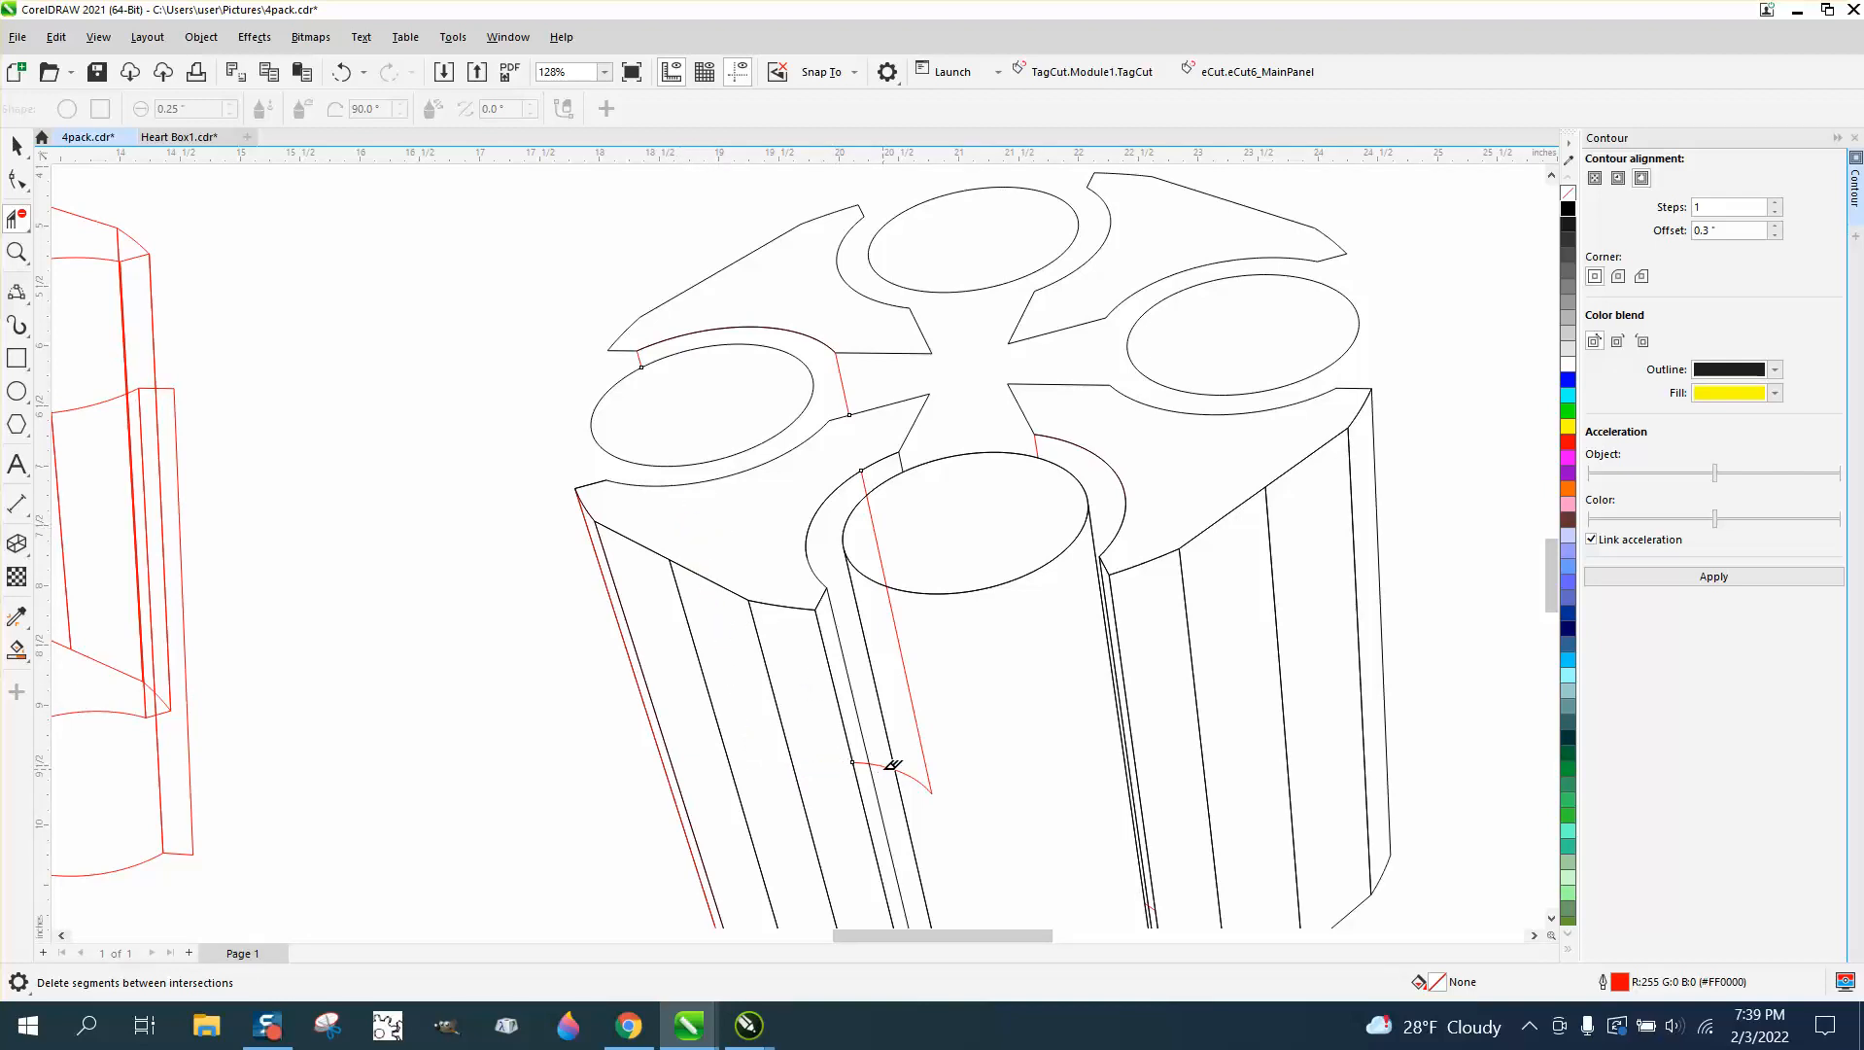
- Trim the curved wall piece's leftover lines crossing the front cylinder with virtual segment delete
click(886, 765)
click(921, 753)
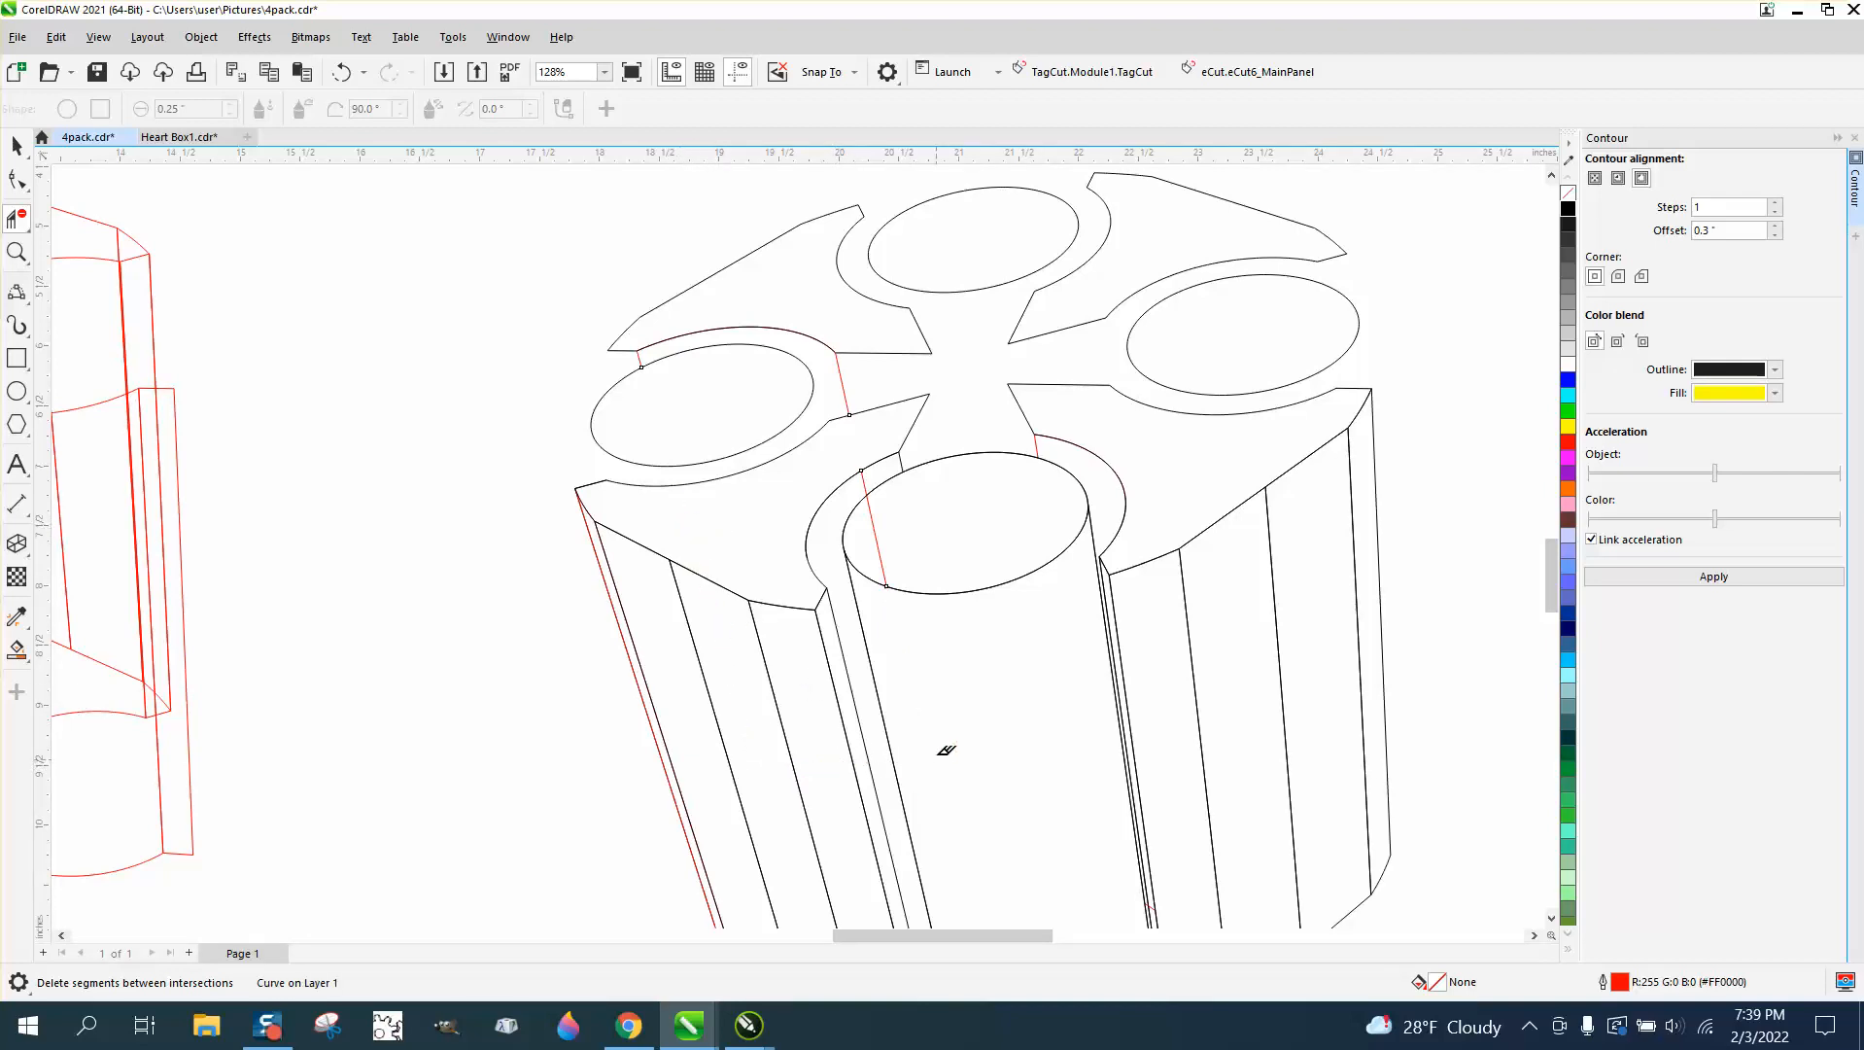
click(866, 481)
click(880, 535)
- Move the back-left section's narrow outer wall and the front-left section's straight inner wall 10 inches right onto the assembly
scroll(757, 455, down, 2)
click(17, 146)
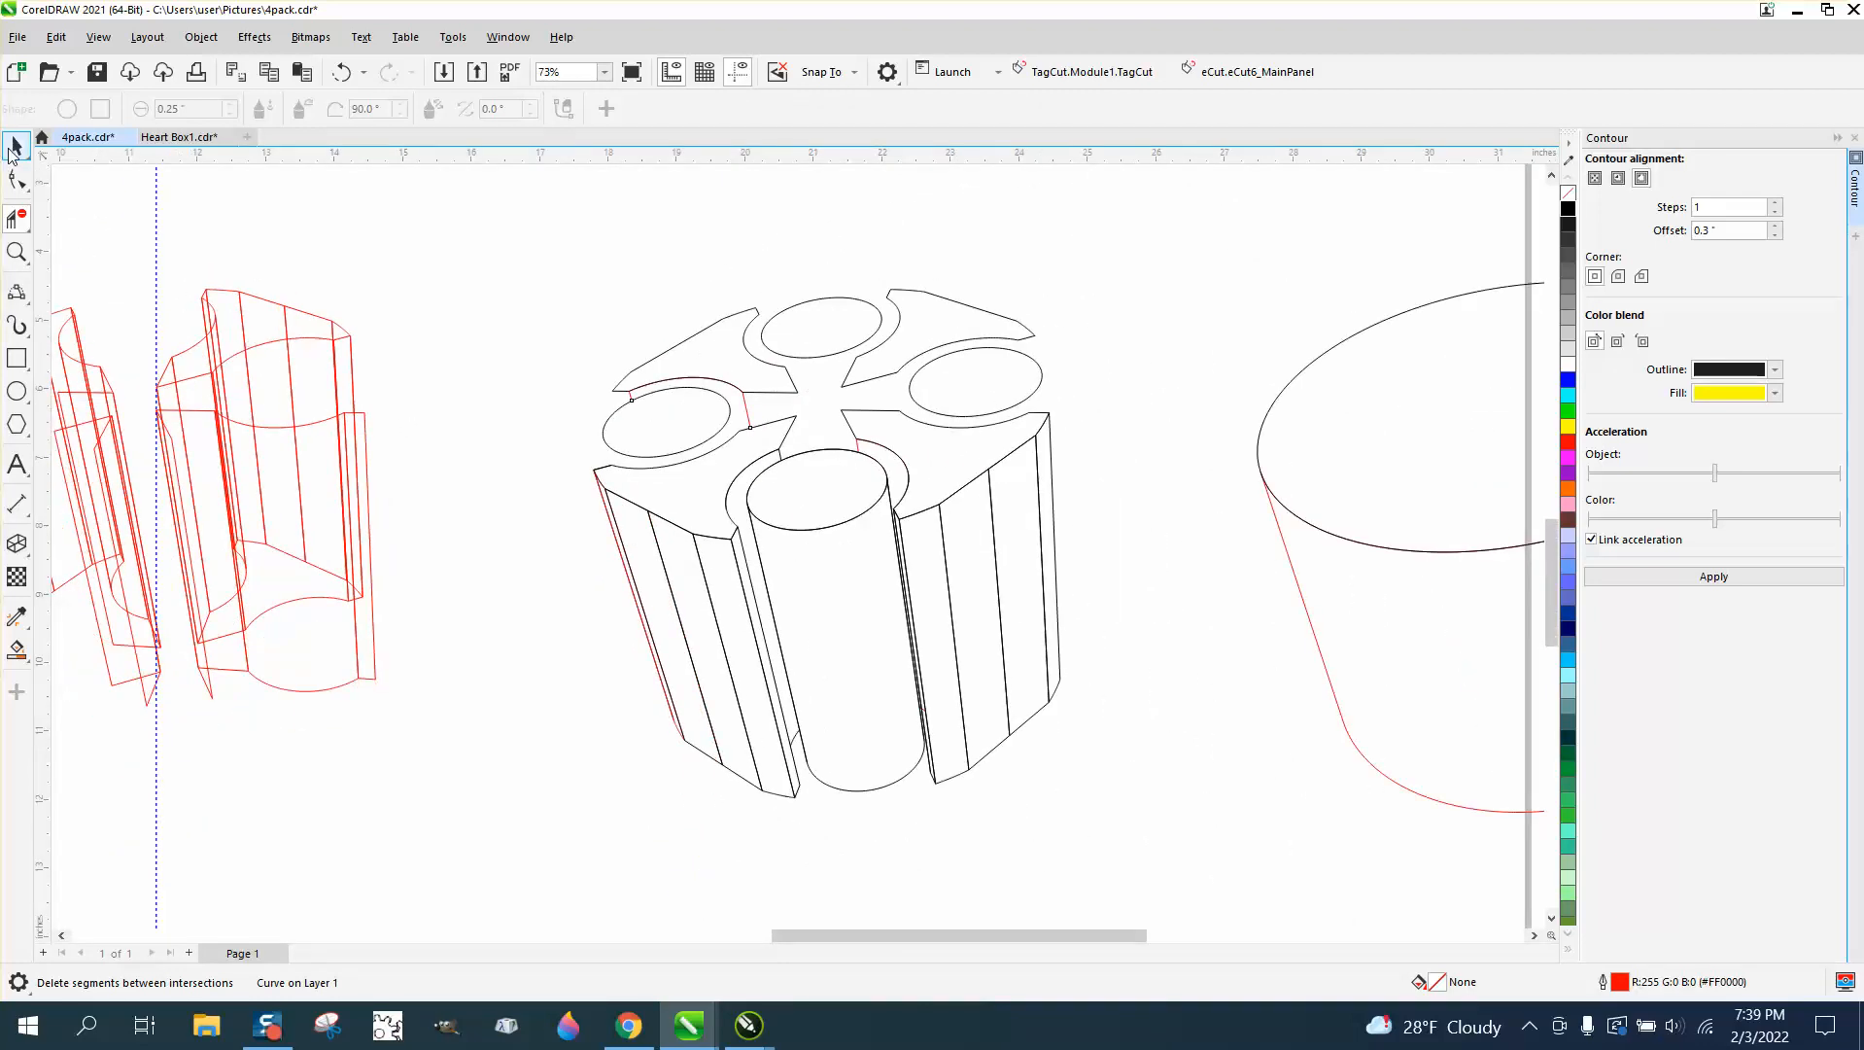
scroll(397, 453, down, 2)
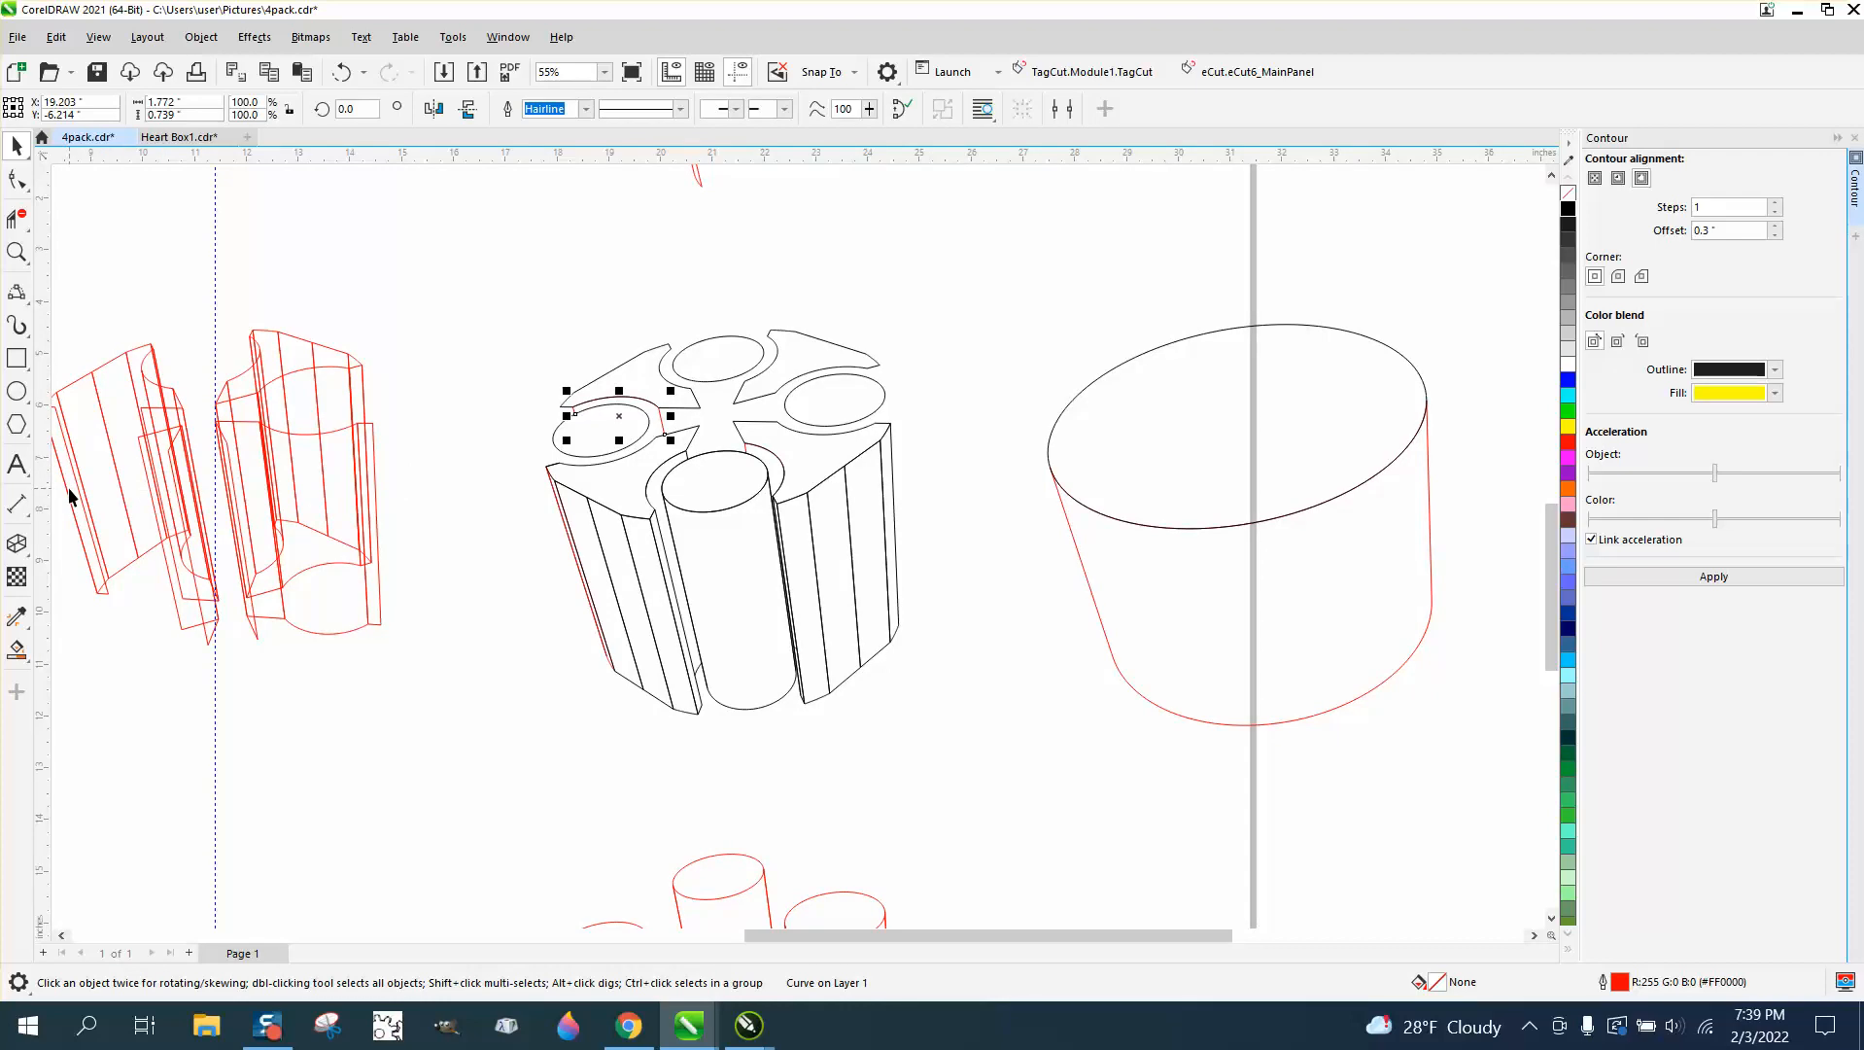
click(71, 494)
key(Right)
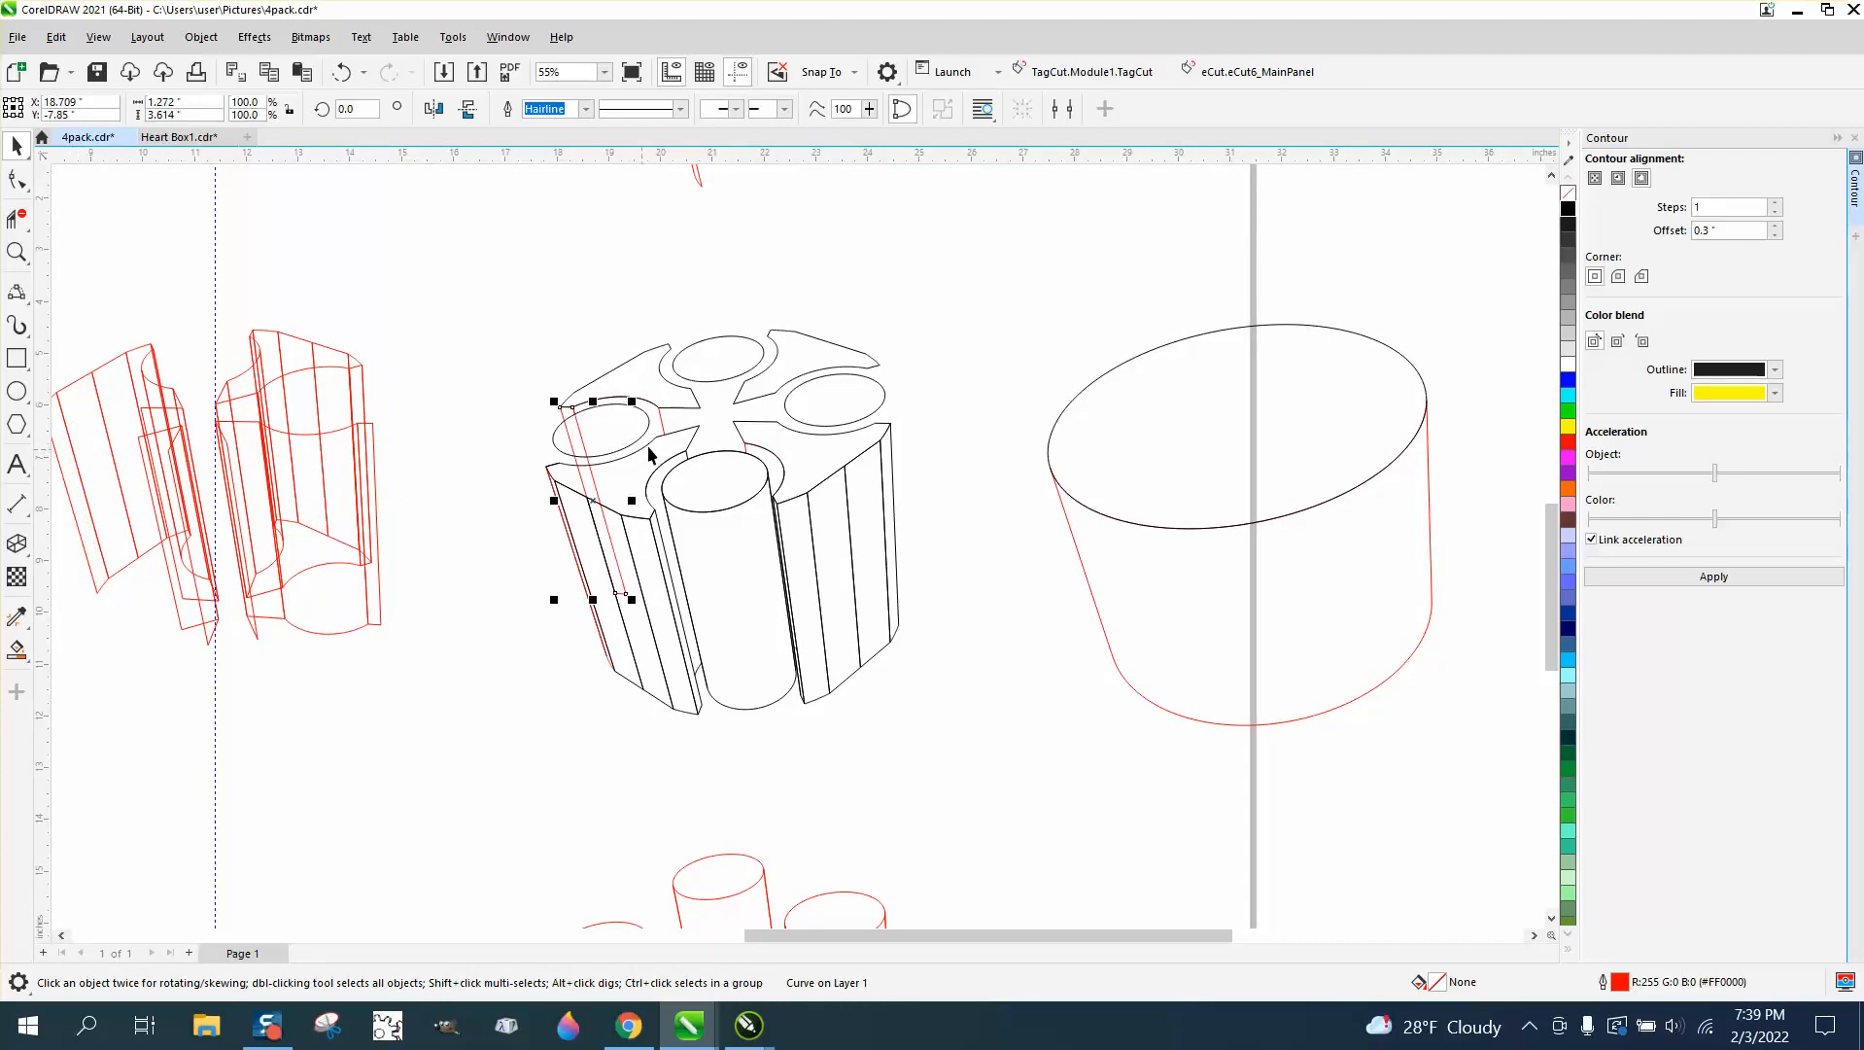
key(Tab)
key(Right)
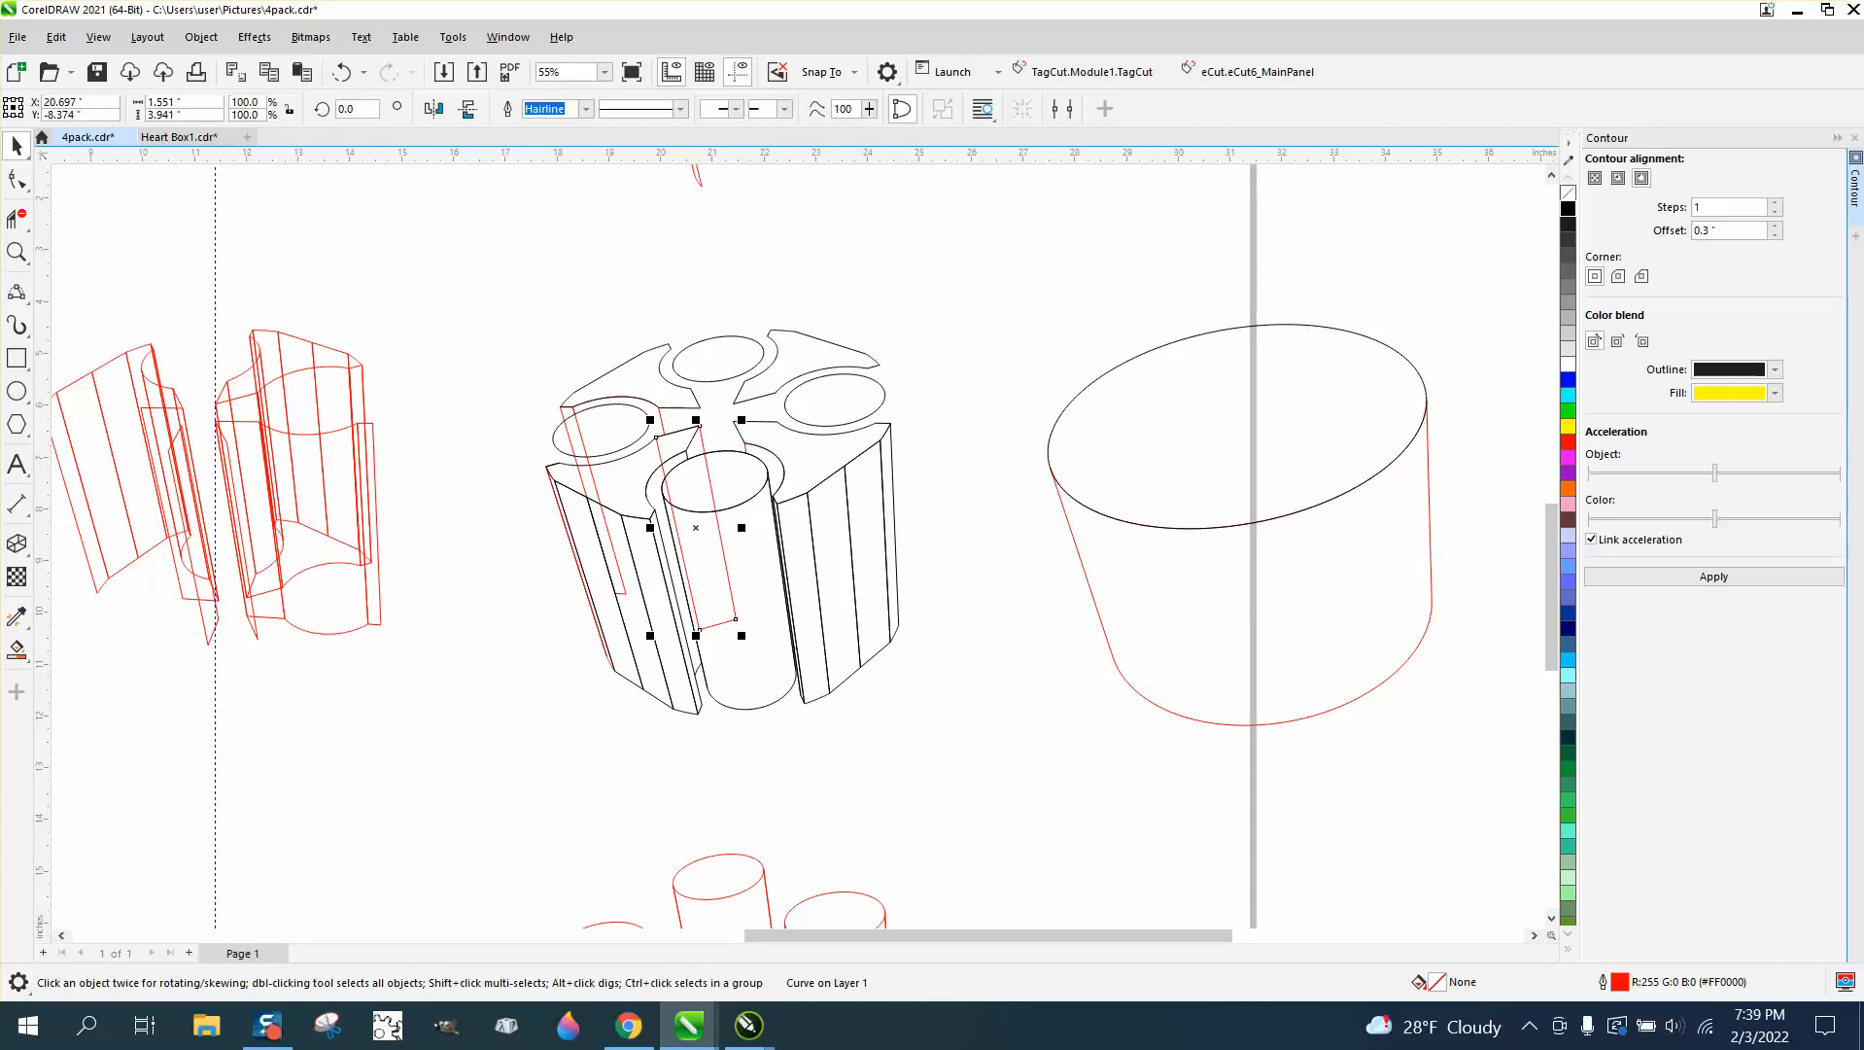
- Trim the front-left section's straight inner wall lines hidden behind its top face and the front cylinder with virtual segment delete
click(17, 252)
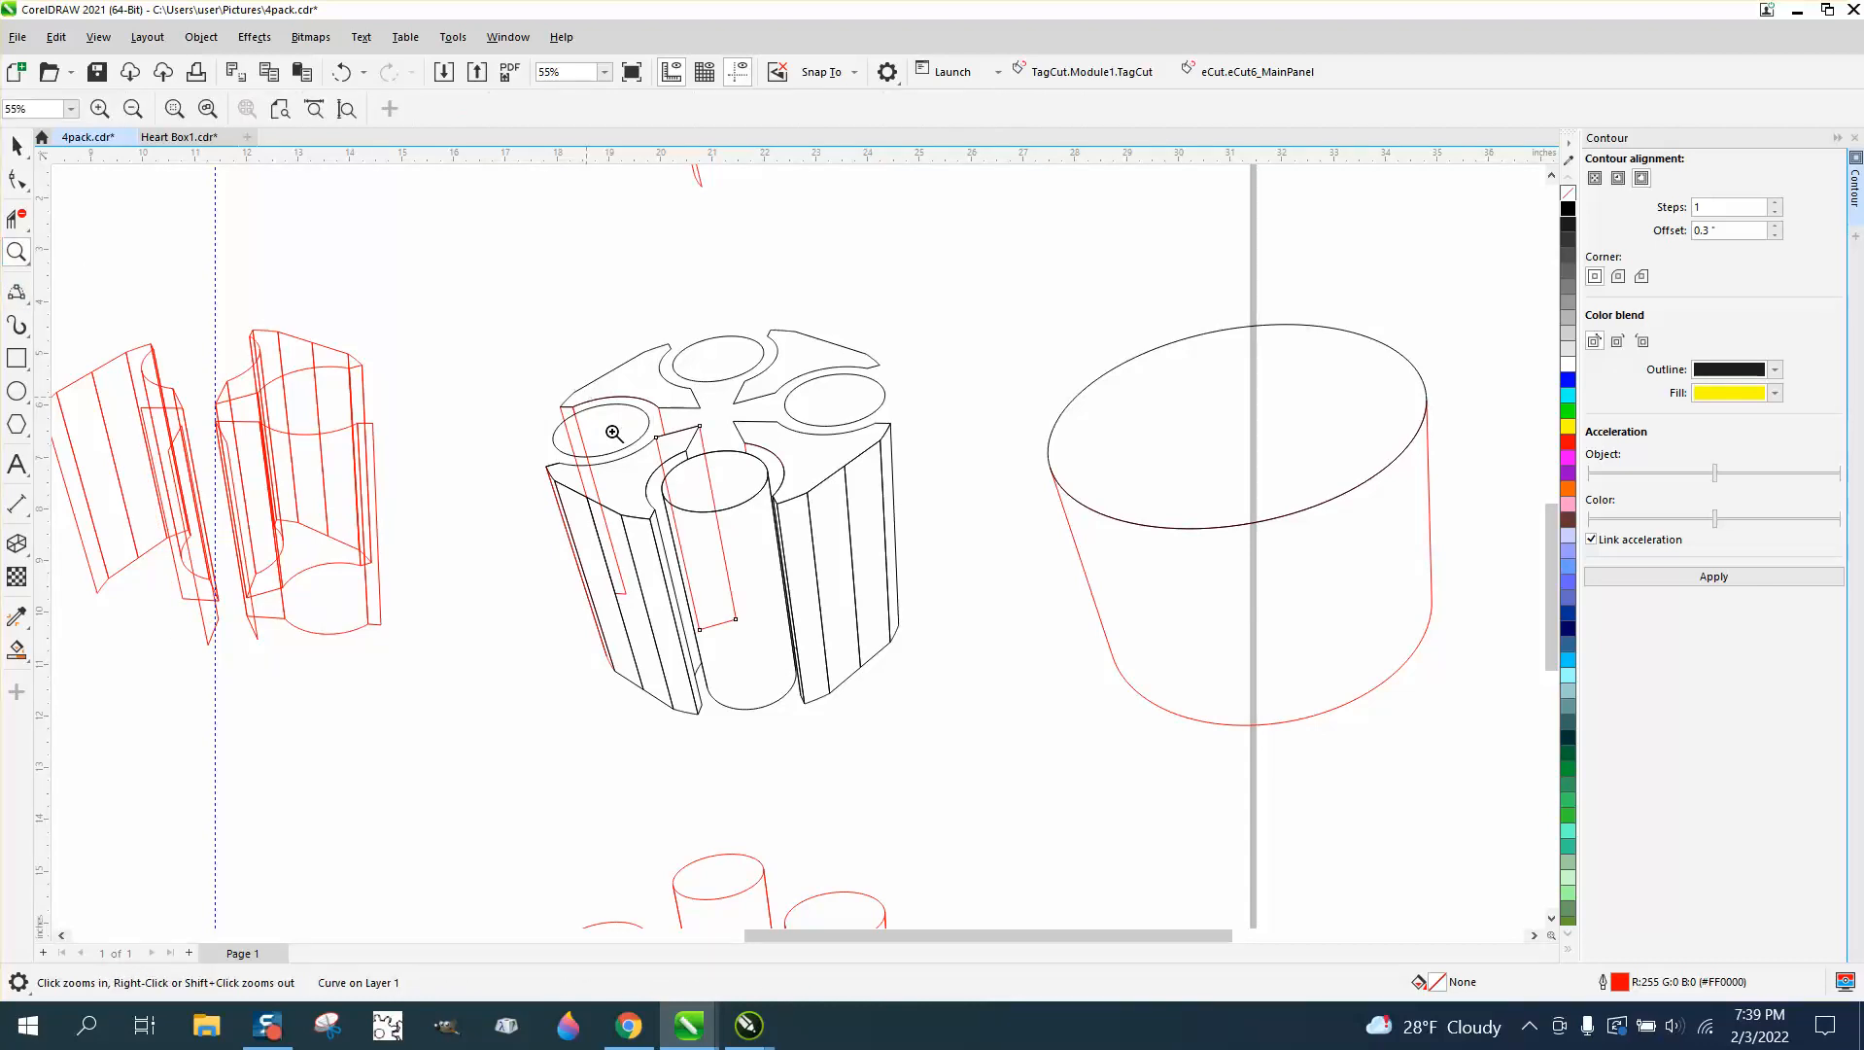
click(613, 433)
click(17, 219)
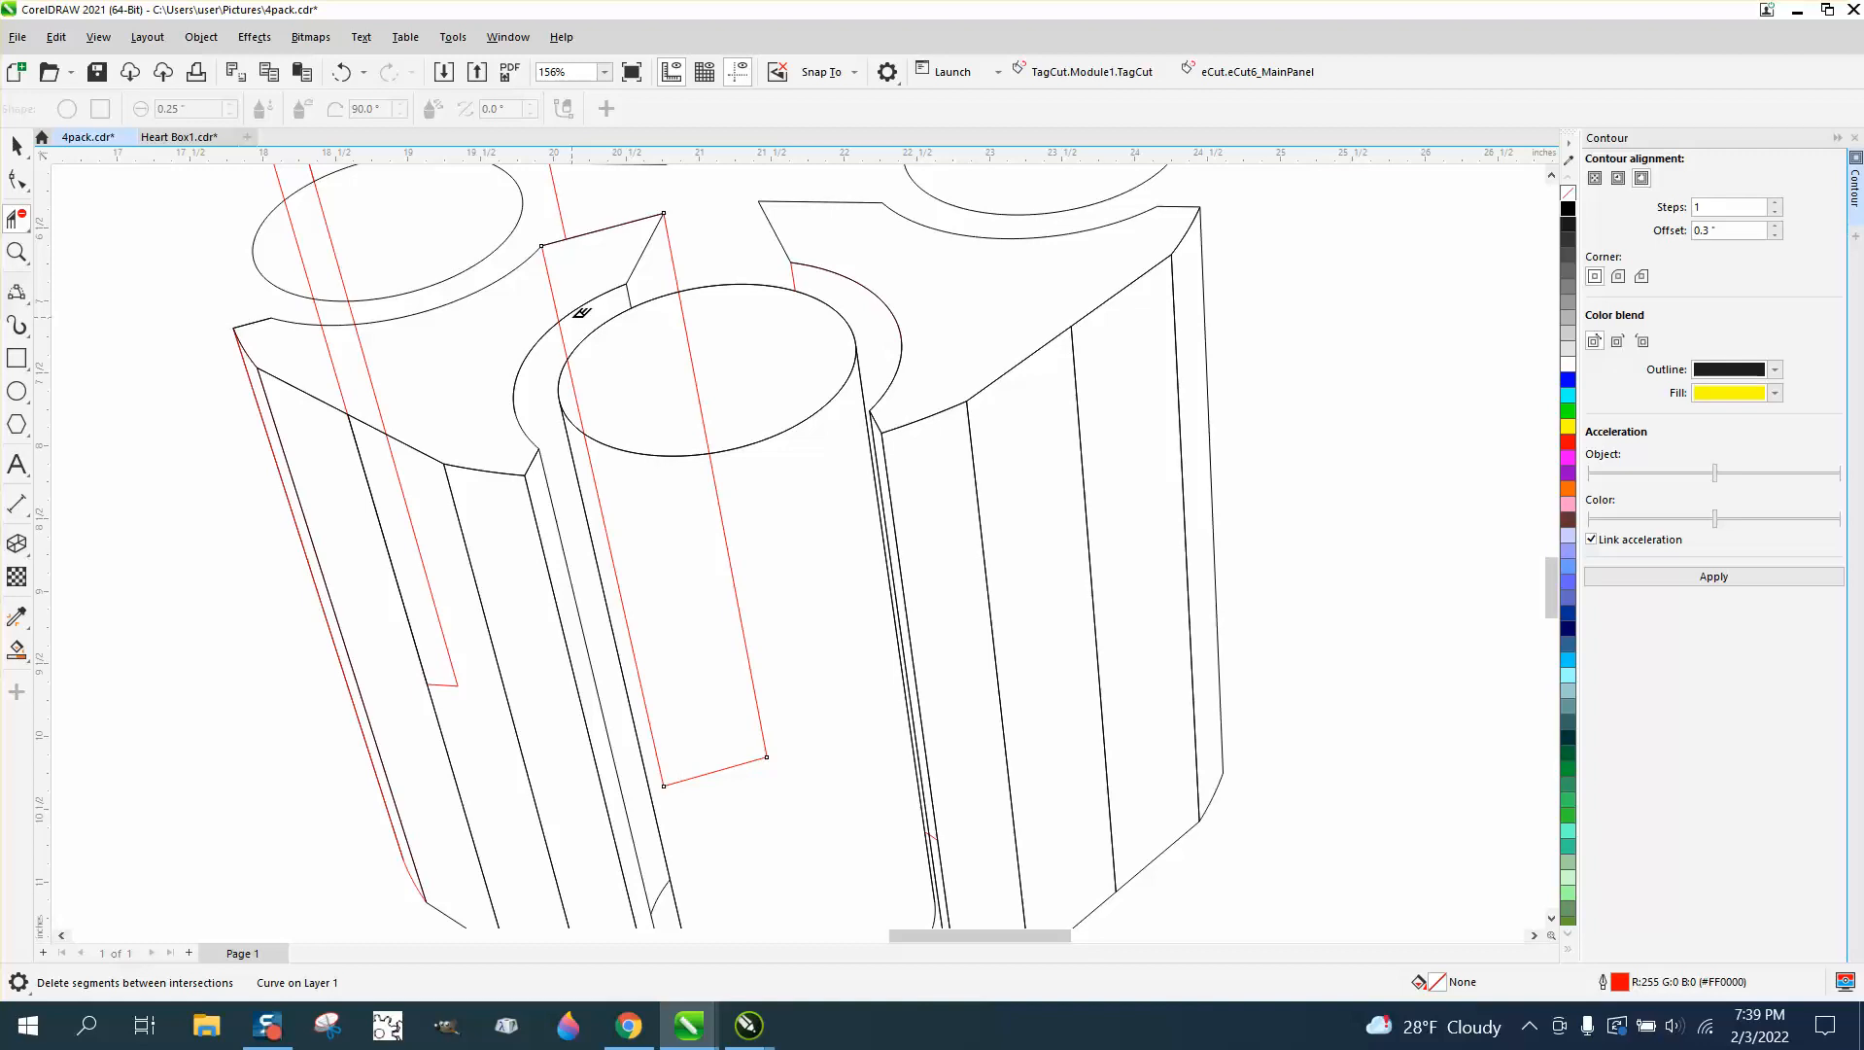
click(553, 287)
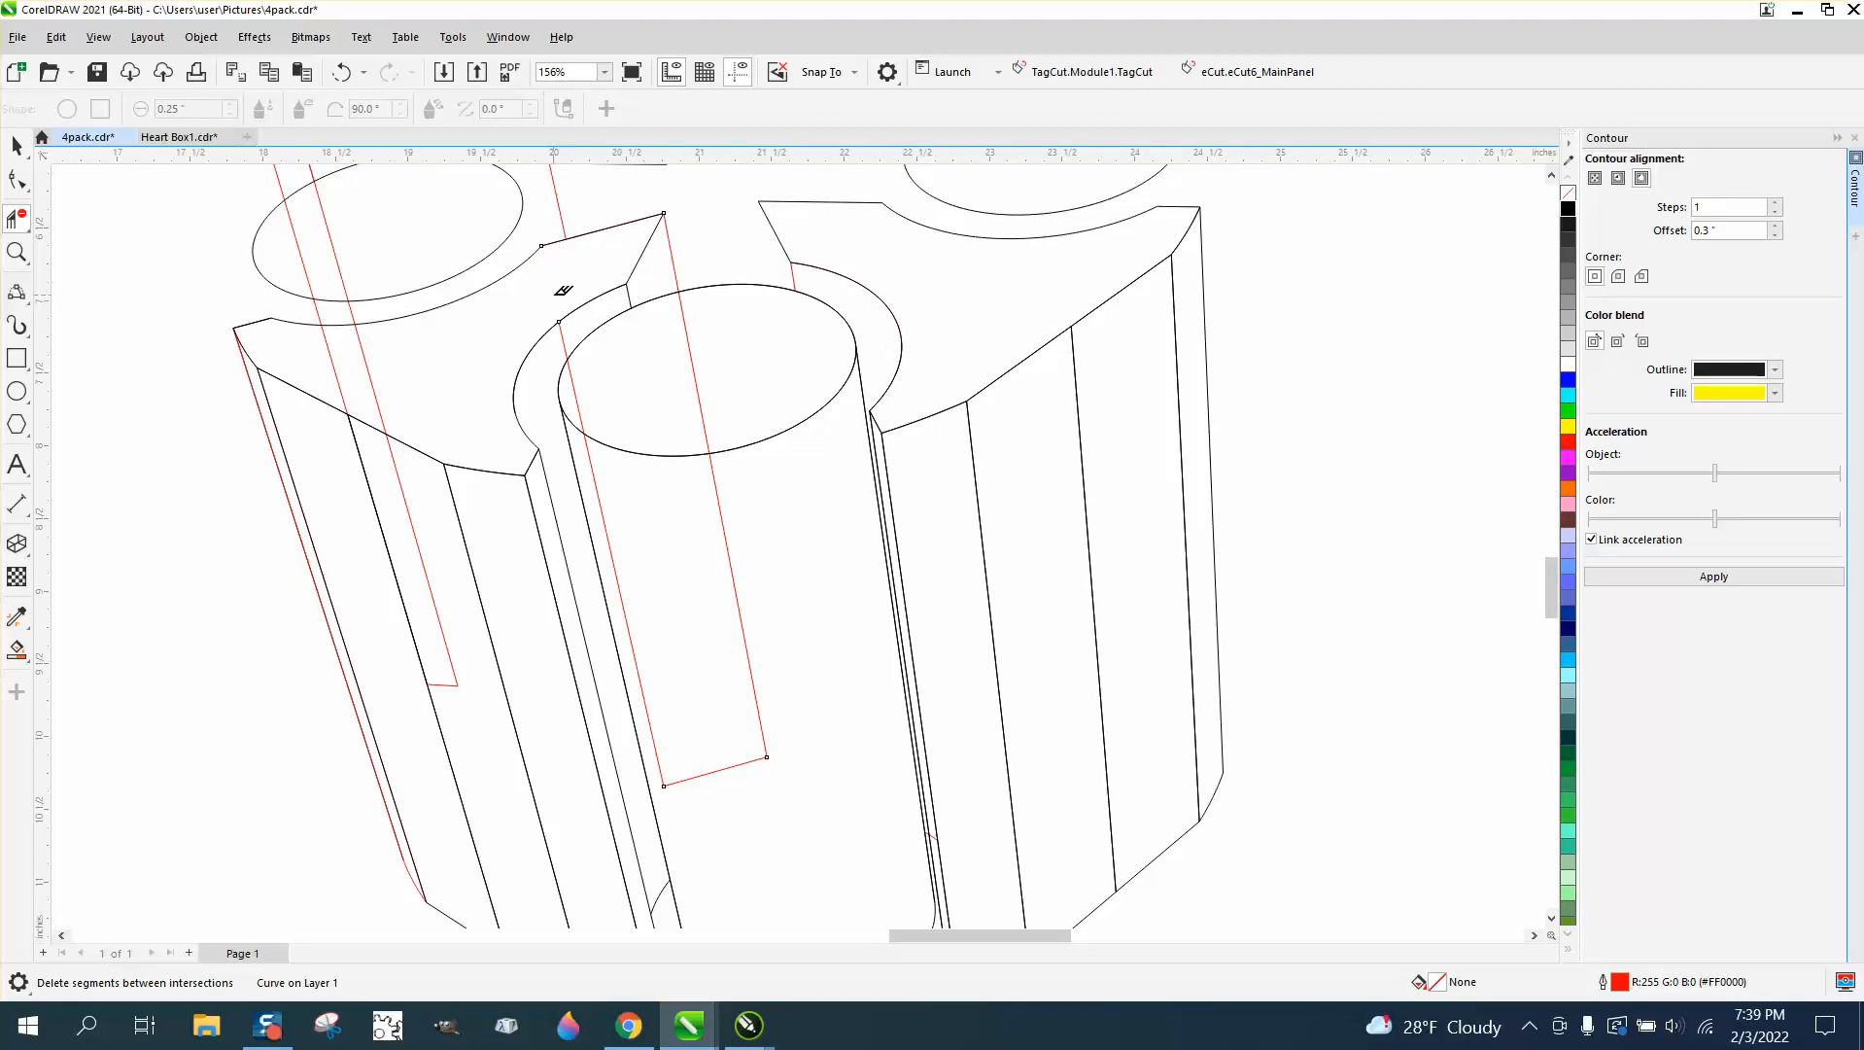
click(687, 331)
click(724, 542)
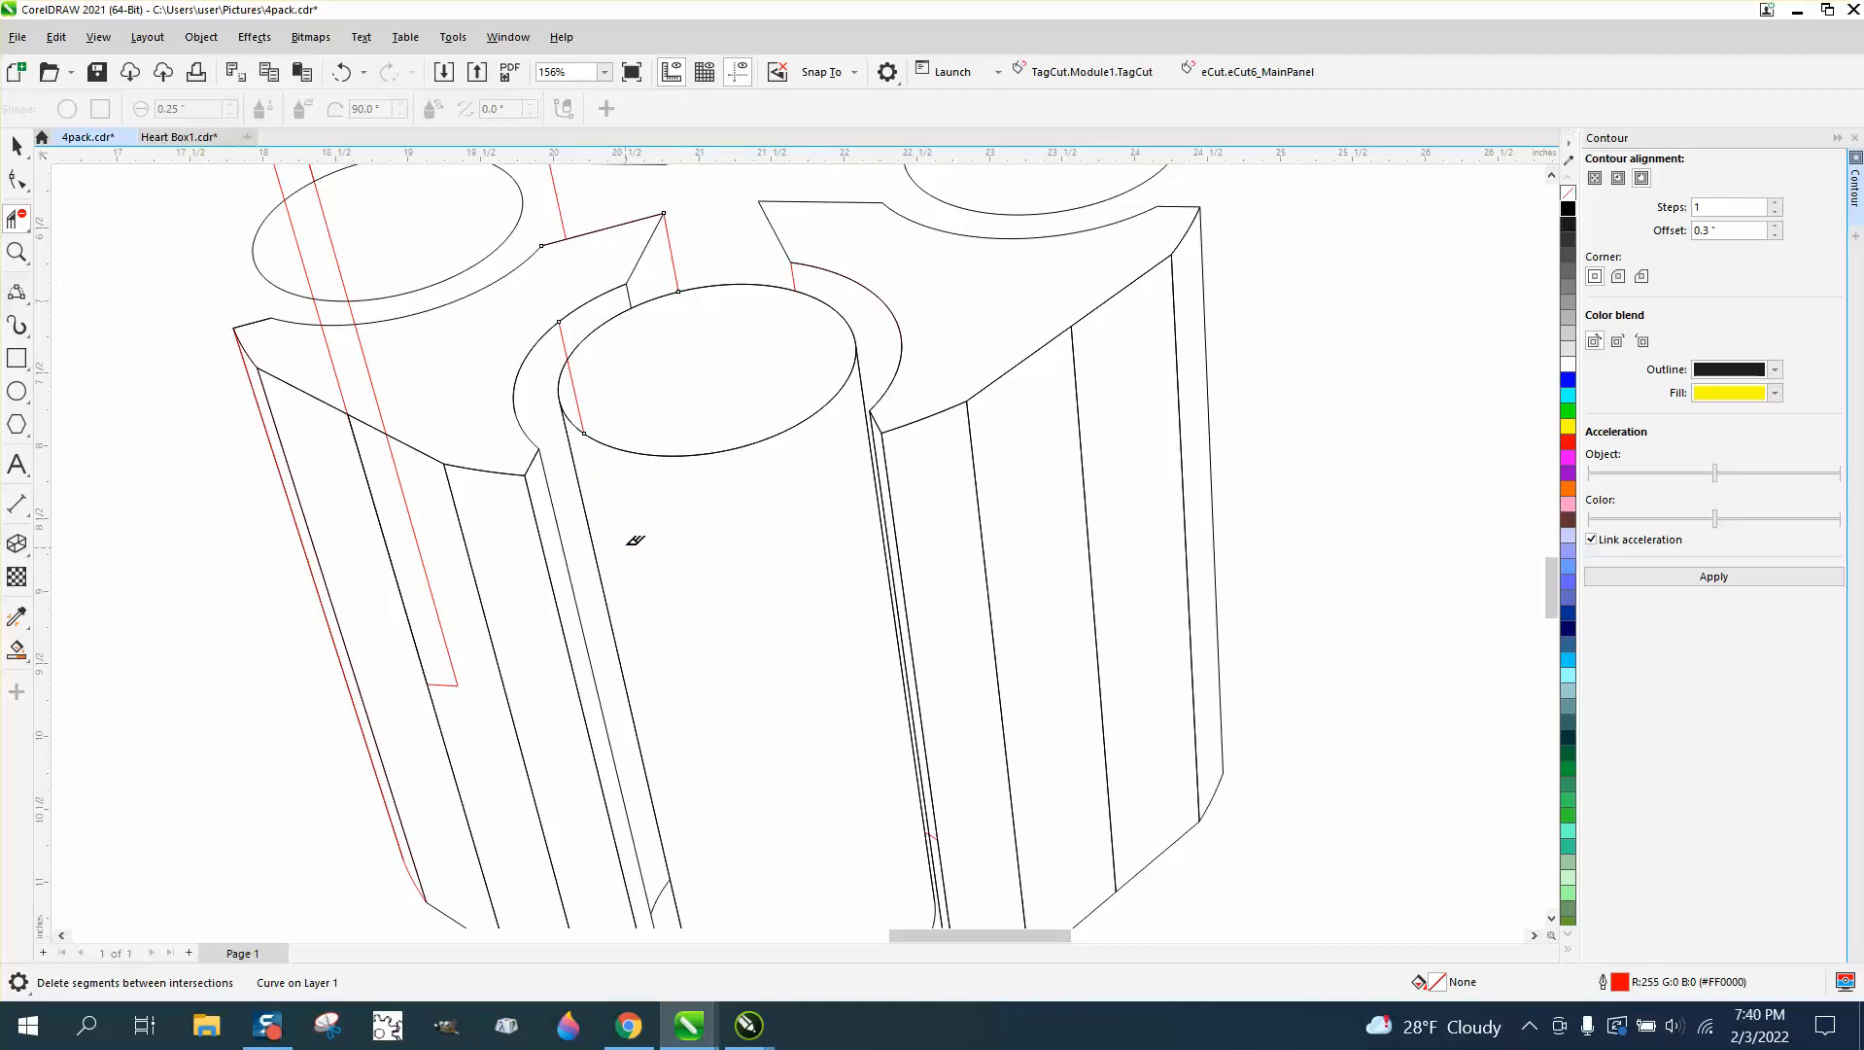
click(579, 400)
click(567, 340)
- Move the back-left section's straight inner wall piece 10 inches right onto the assembly
scroll(633, 374, down, 1)
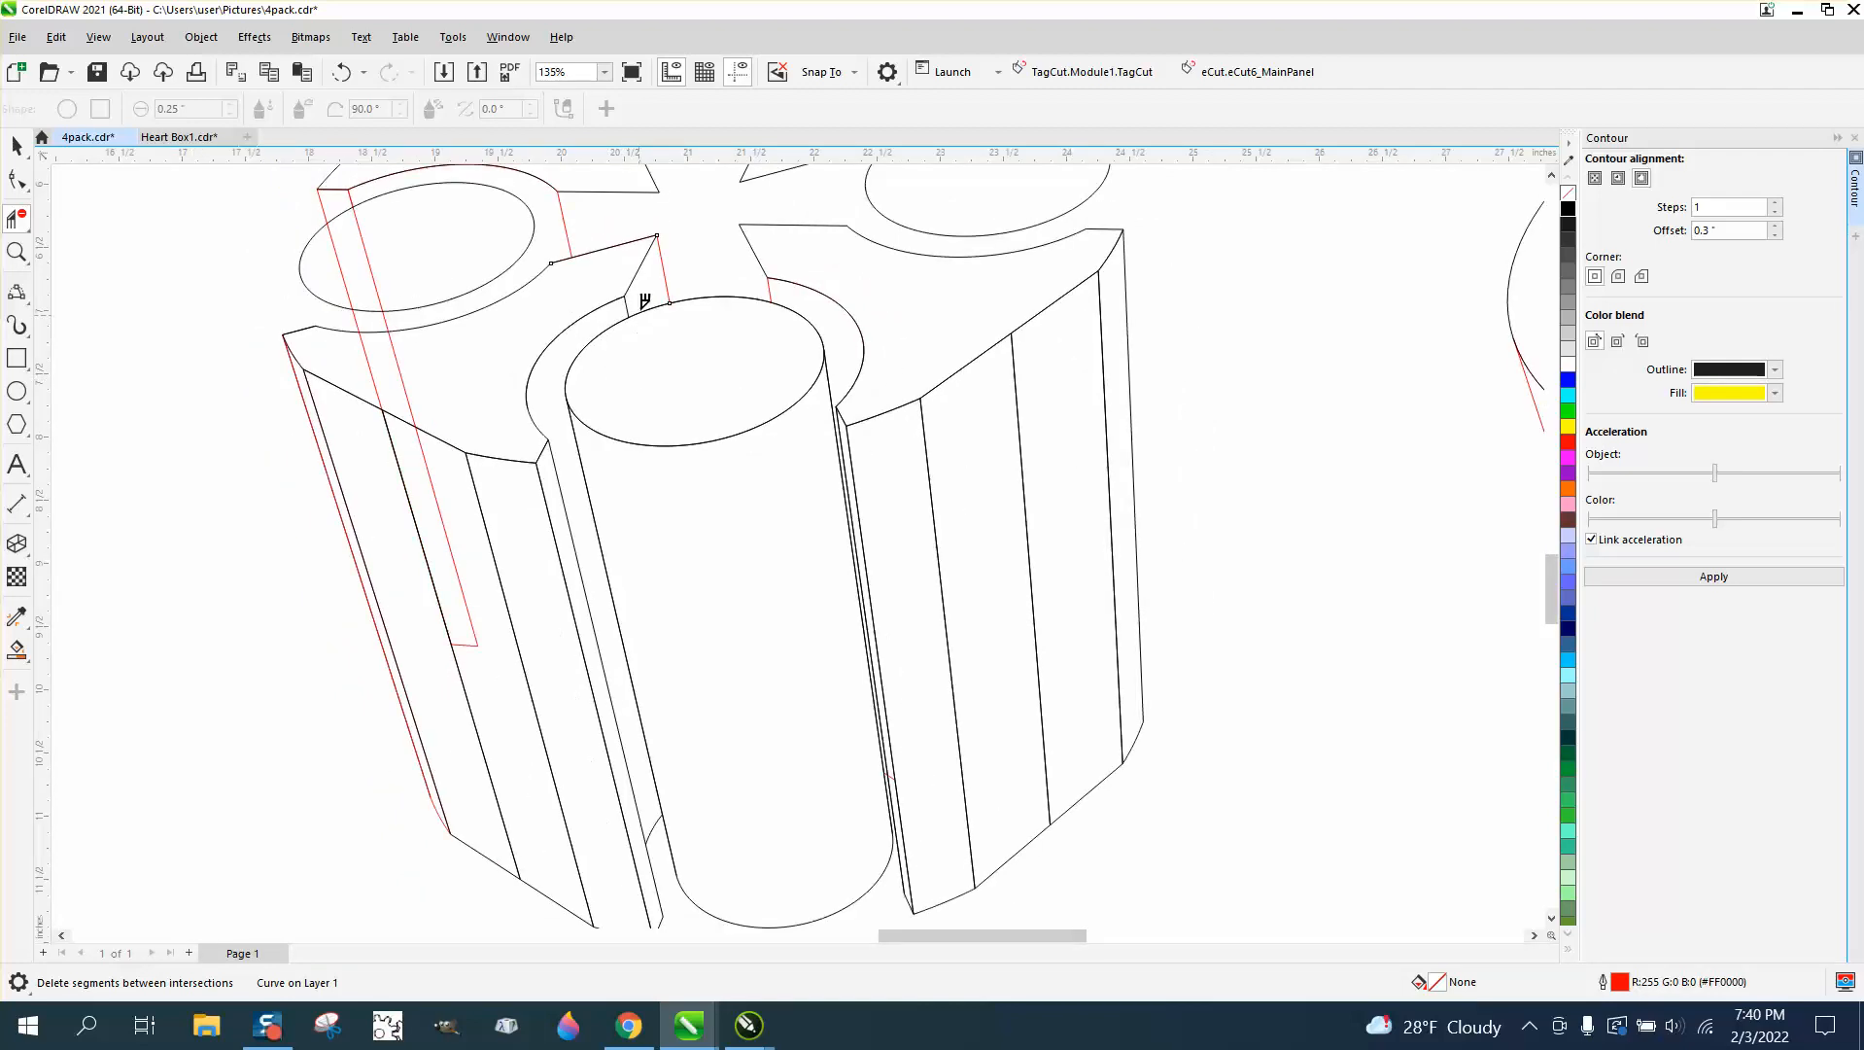
scroll(653, 304, down, 1)
scroll(688, 321, down, 1)
scroll(651, 282, down, 1)
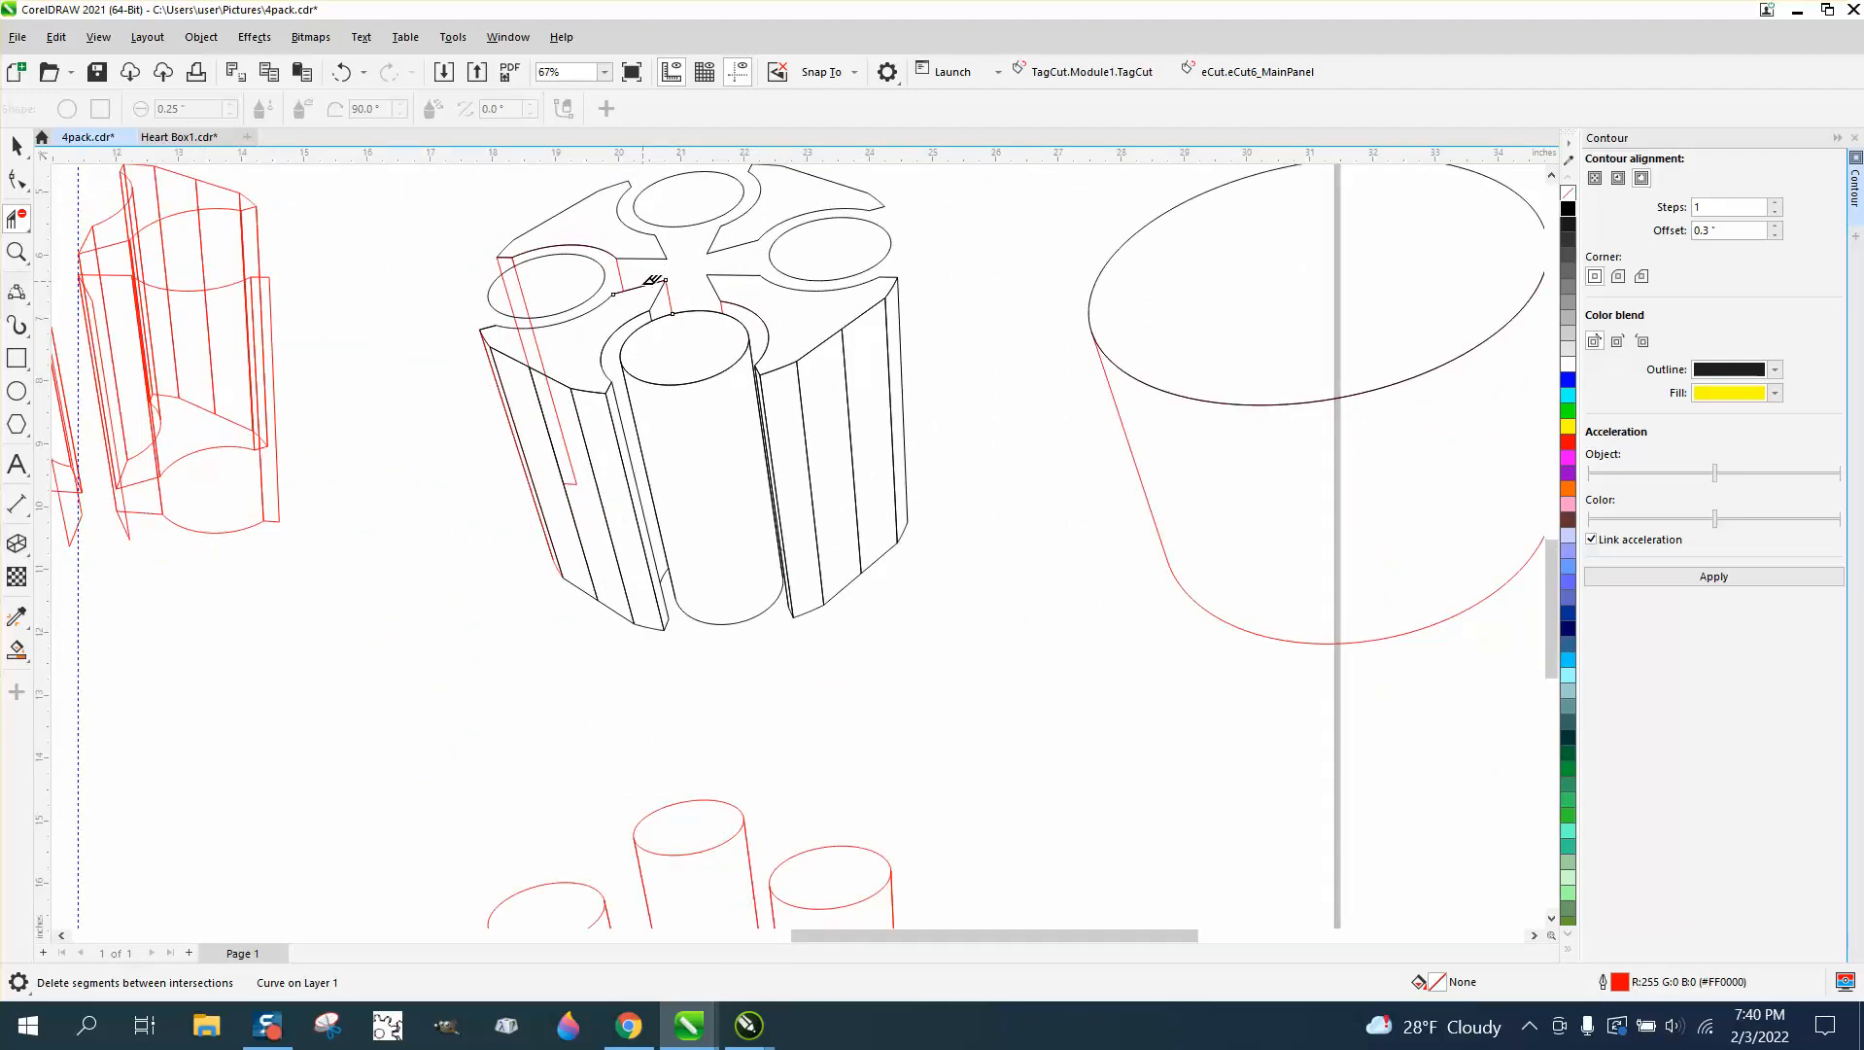
scroll(545, 350, down, 1)
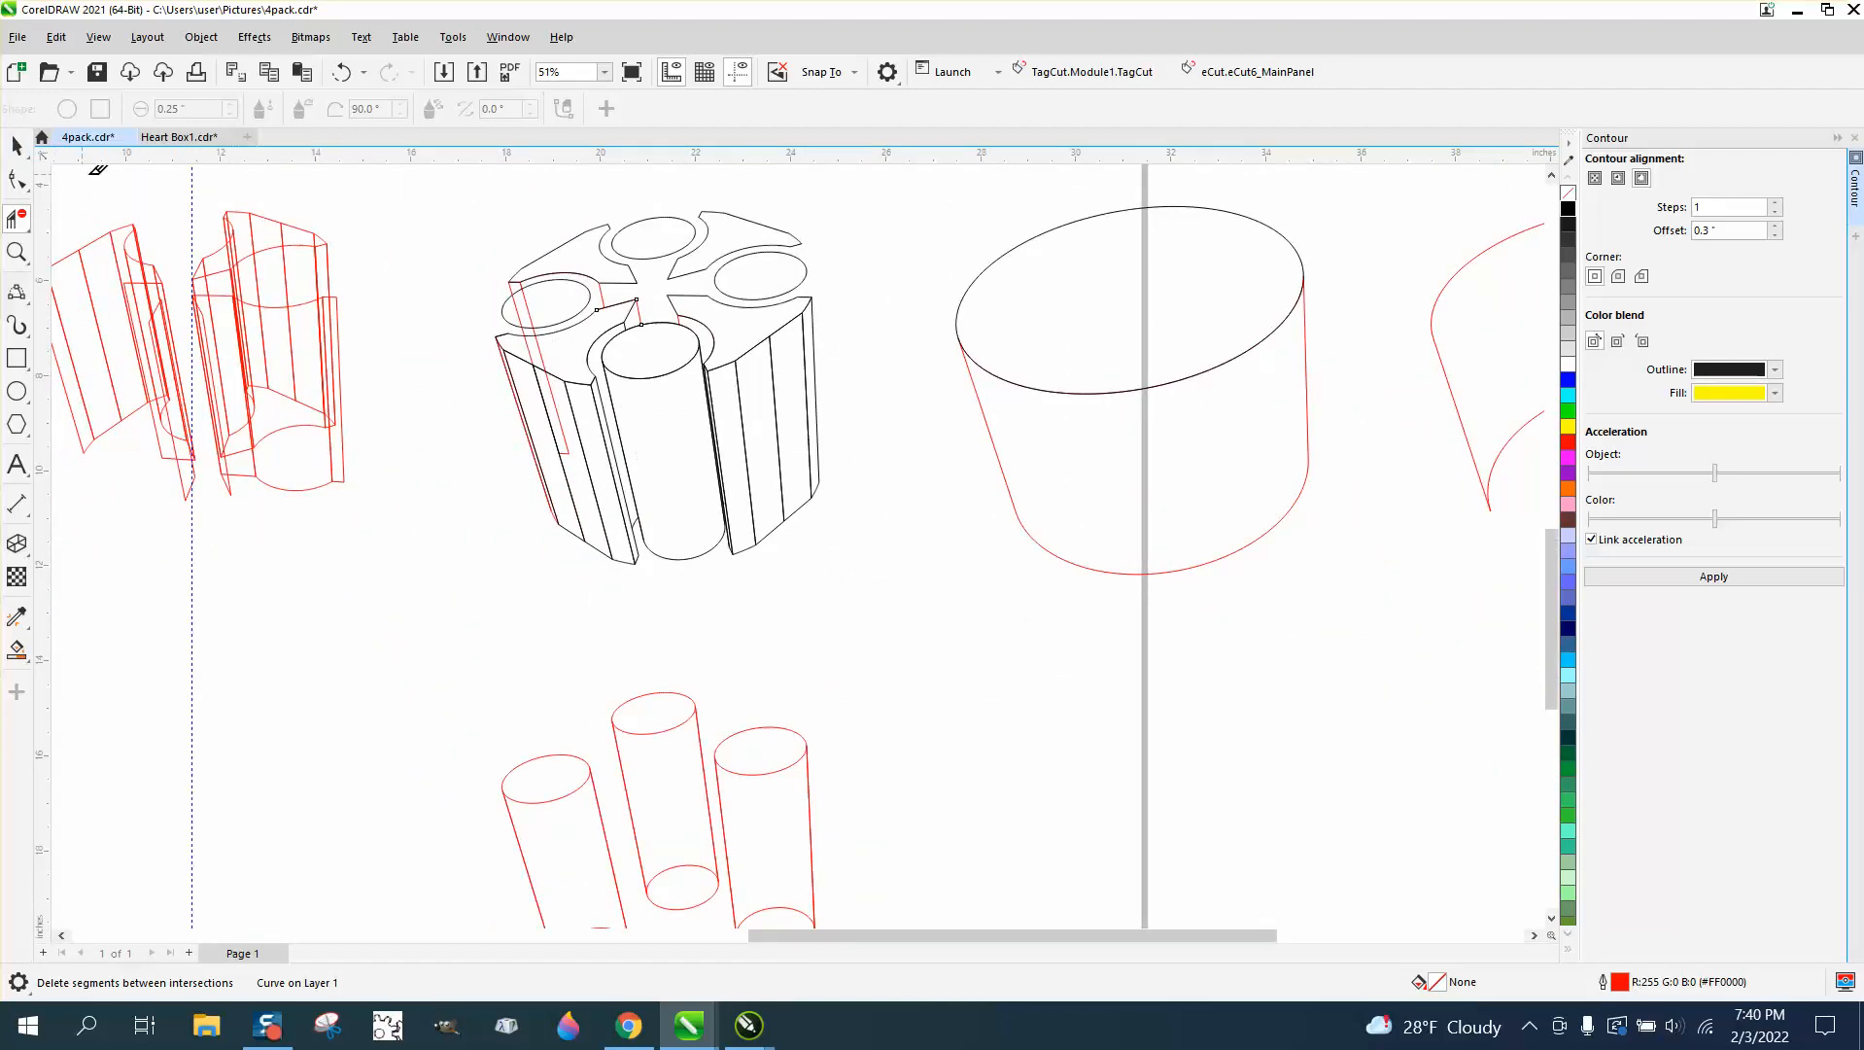
click(16, 146)
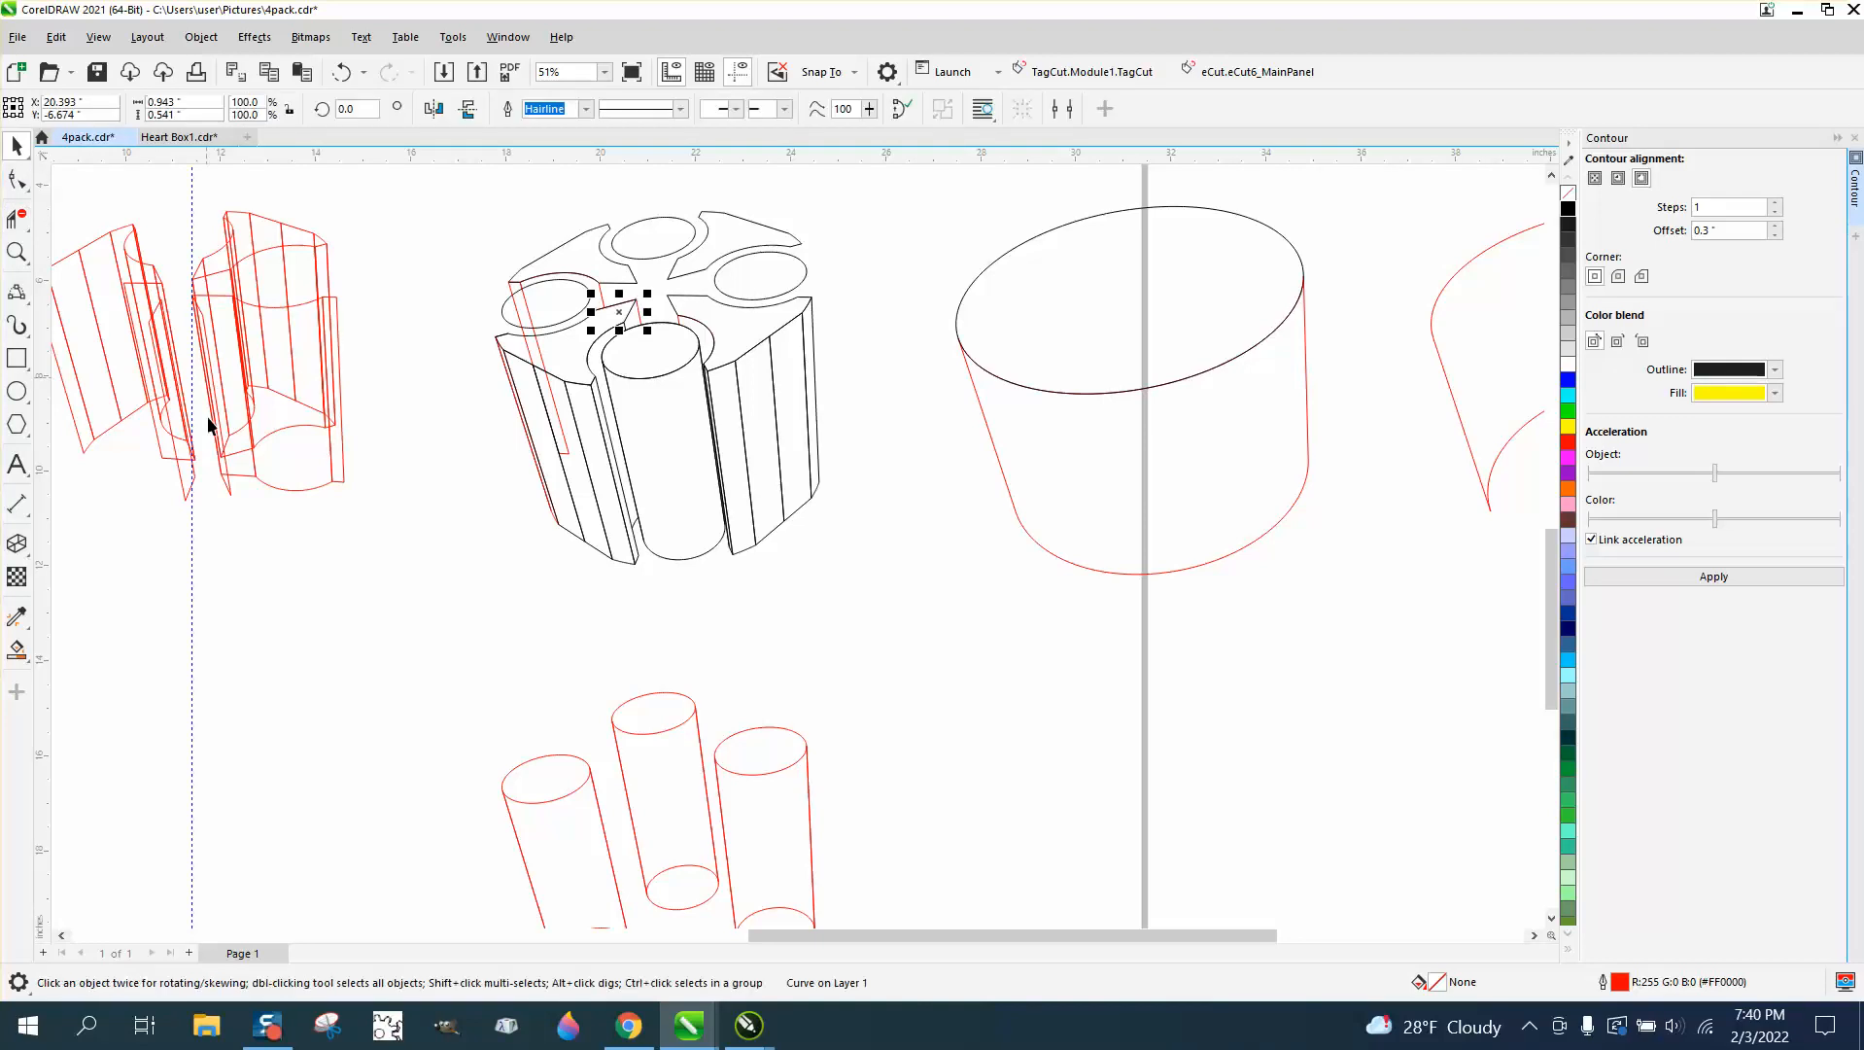
click(198, 546)
click(165, 458)
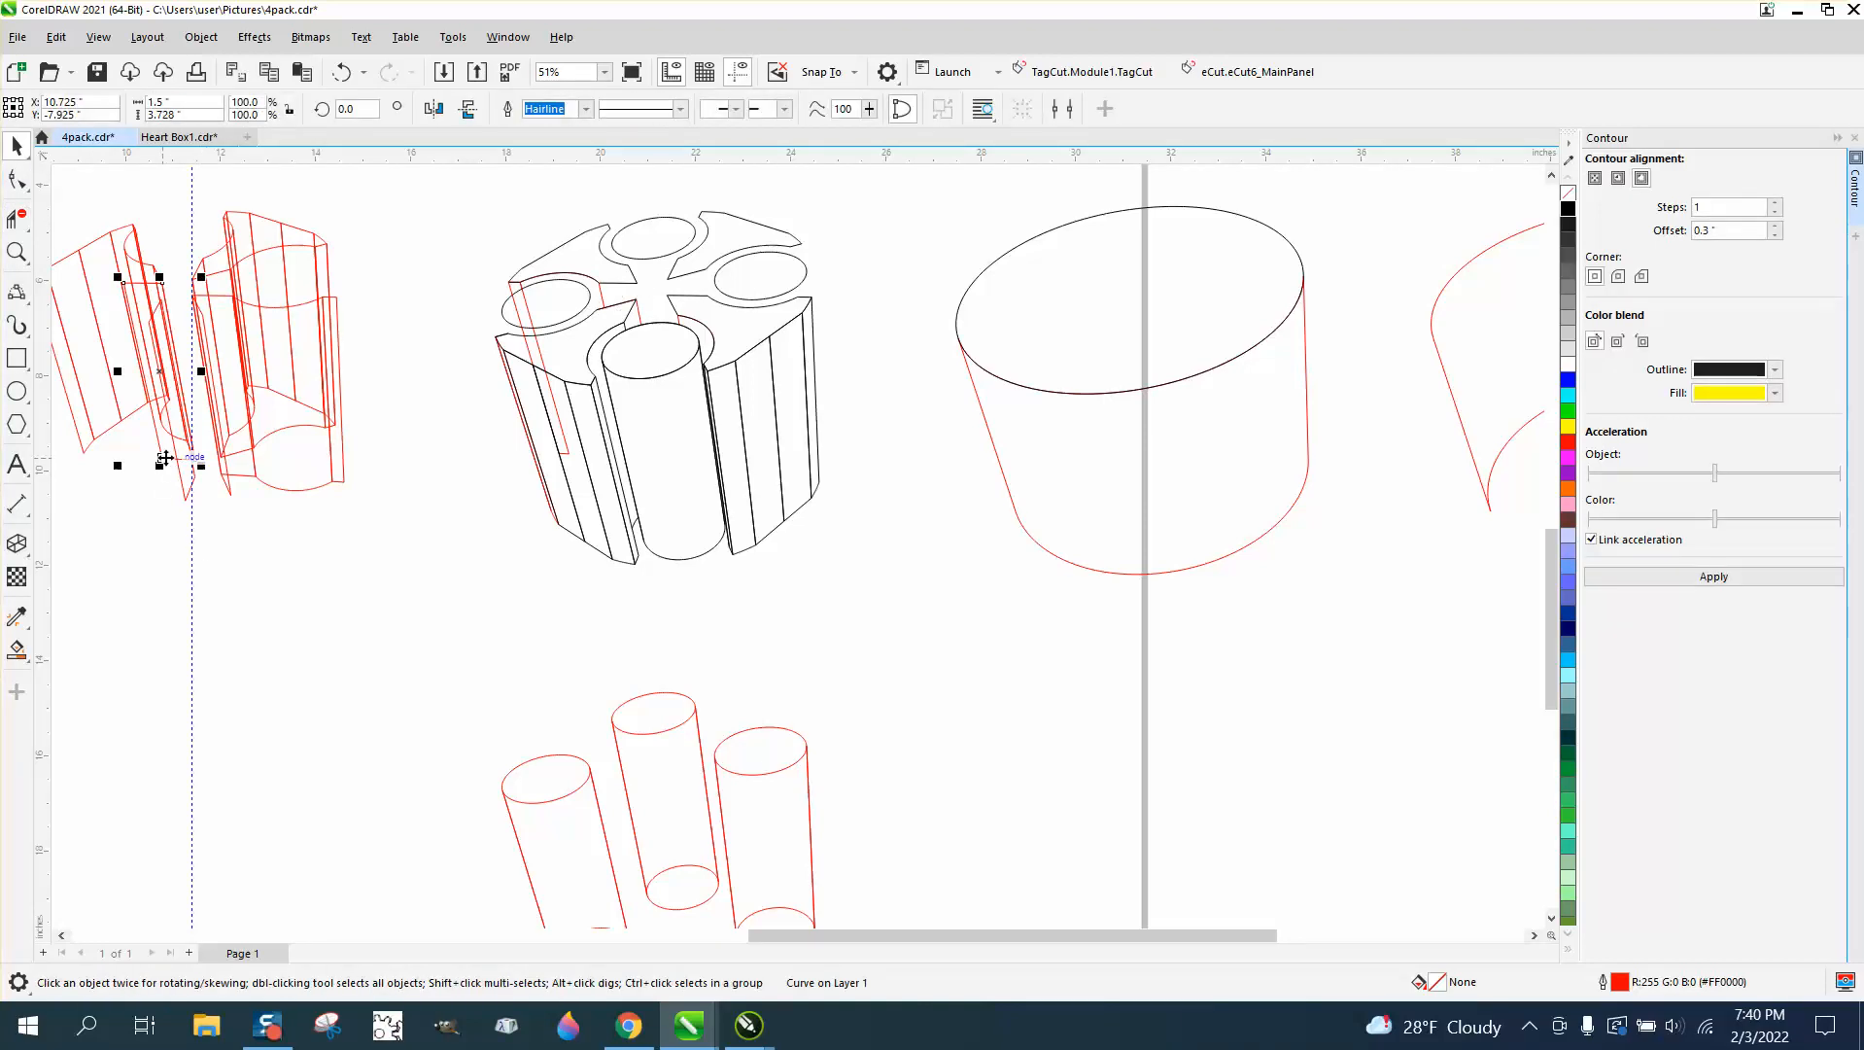
key(Right)
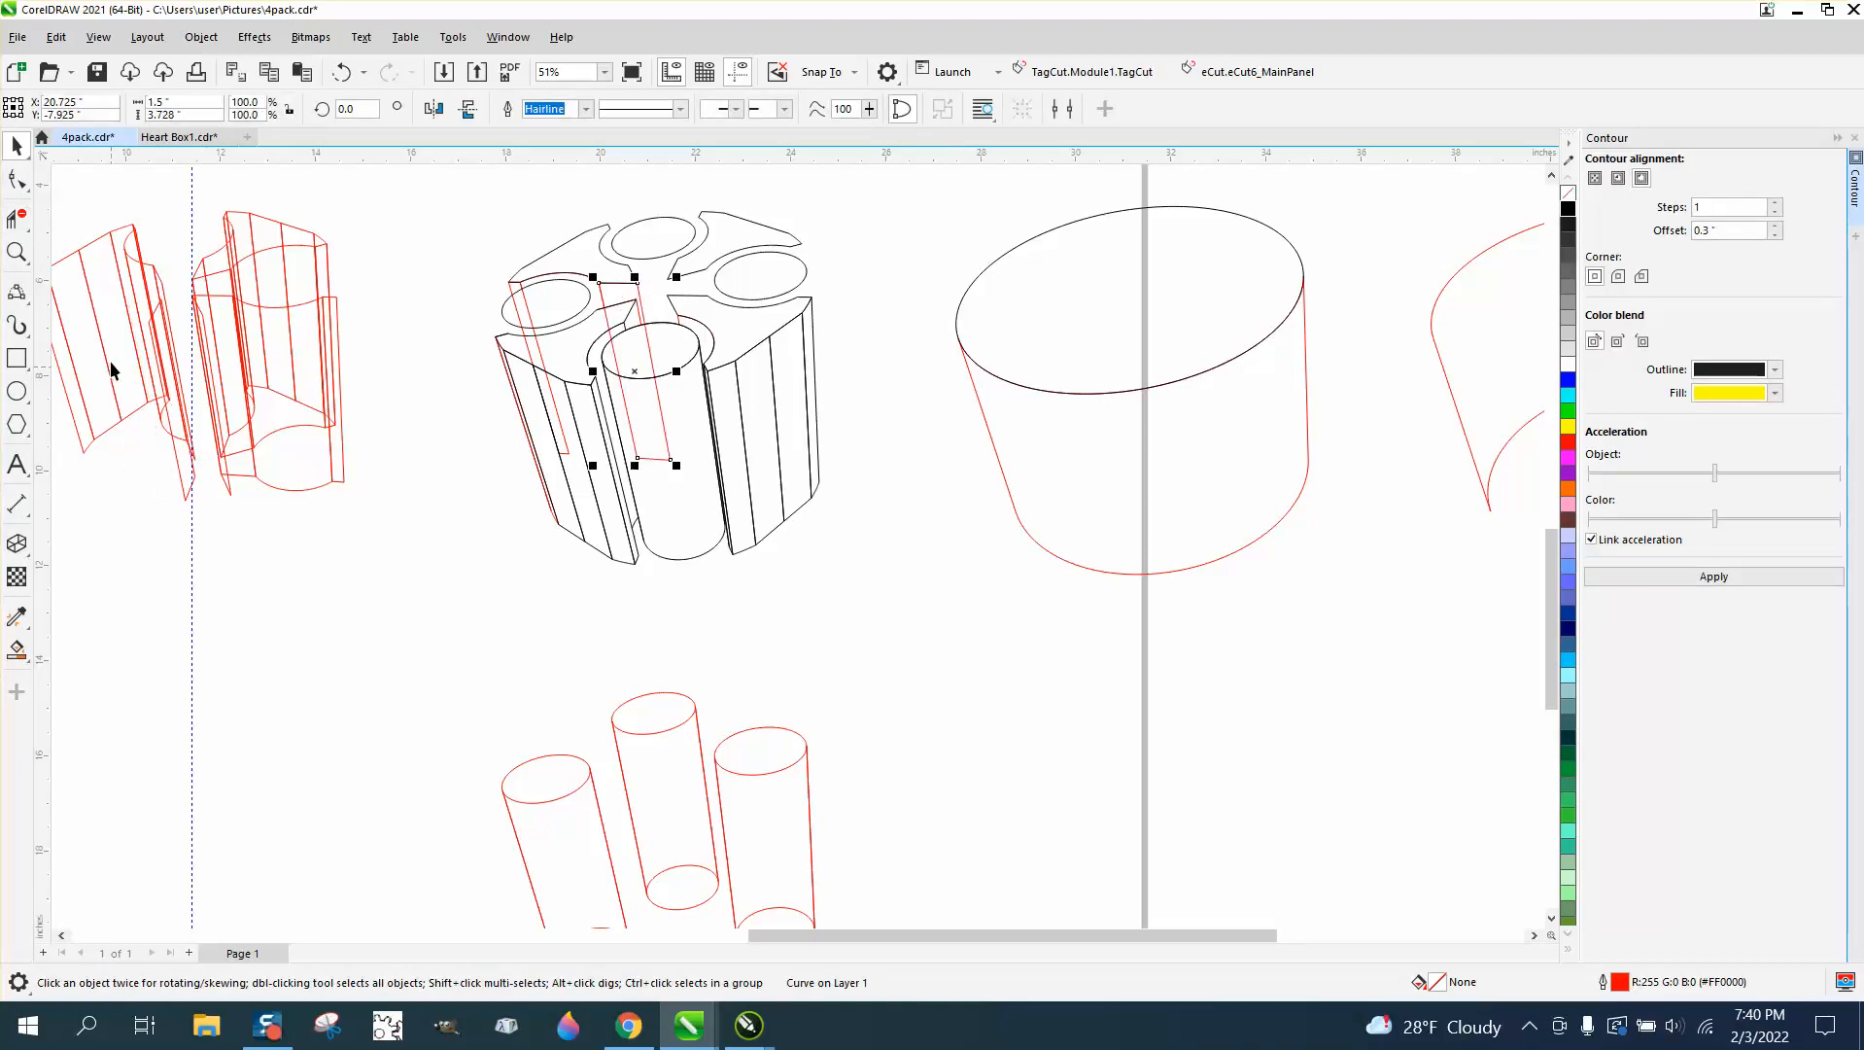
- Trim the narrow outer wall's hidden lines across the left hole and front-left section, undoing the accidental removal of the section's curved edge
click(17, 253)
drag(398, 238, 903, 529)
click(17, 218)
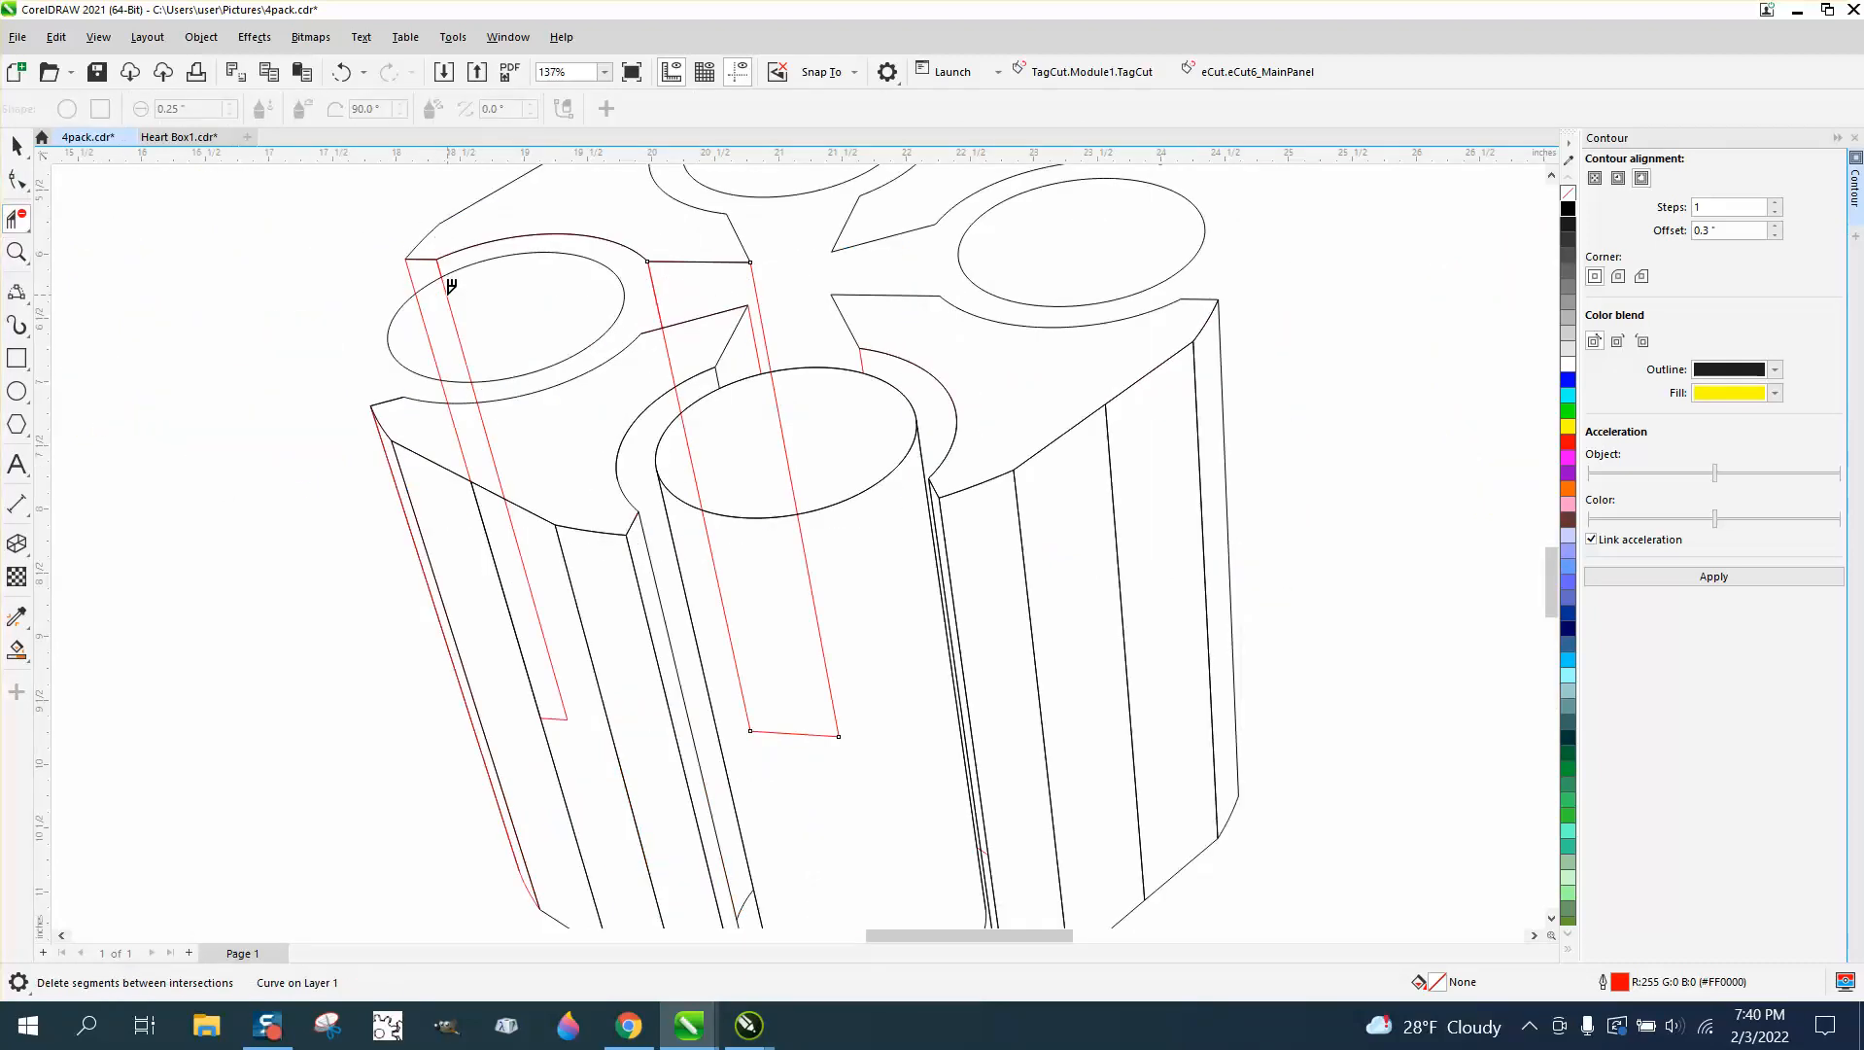
click(442, 324)
click(459, 327)
click(498, 392)
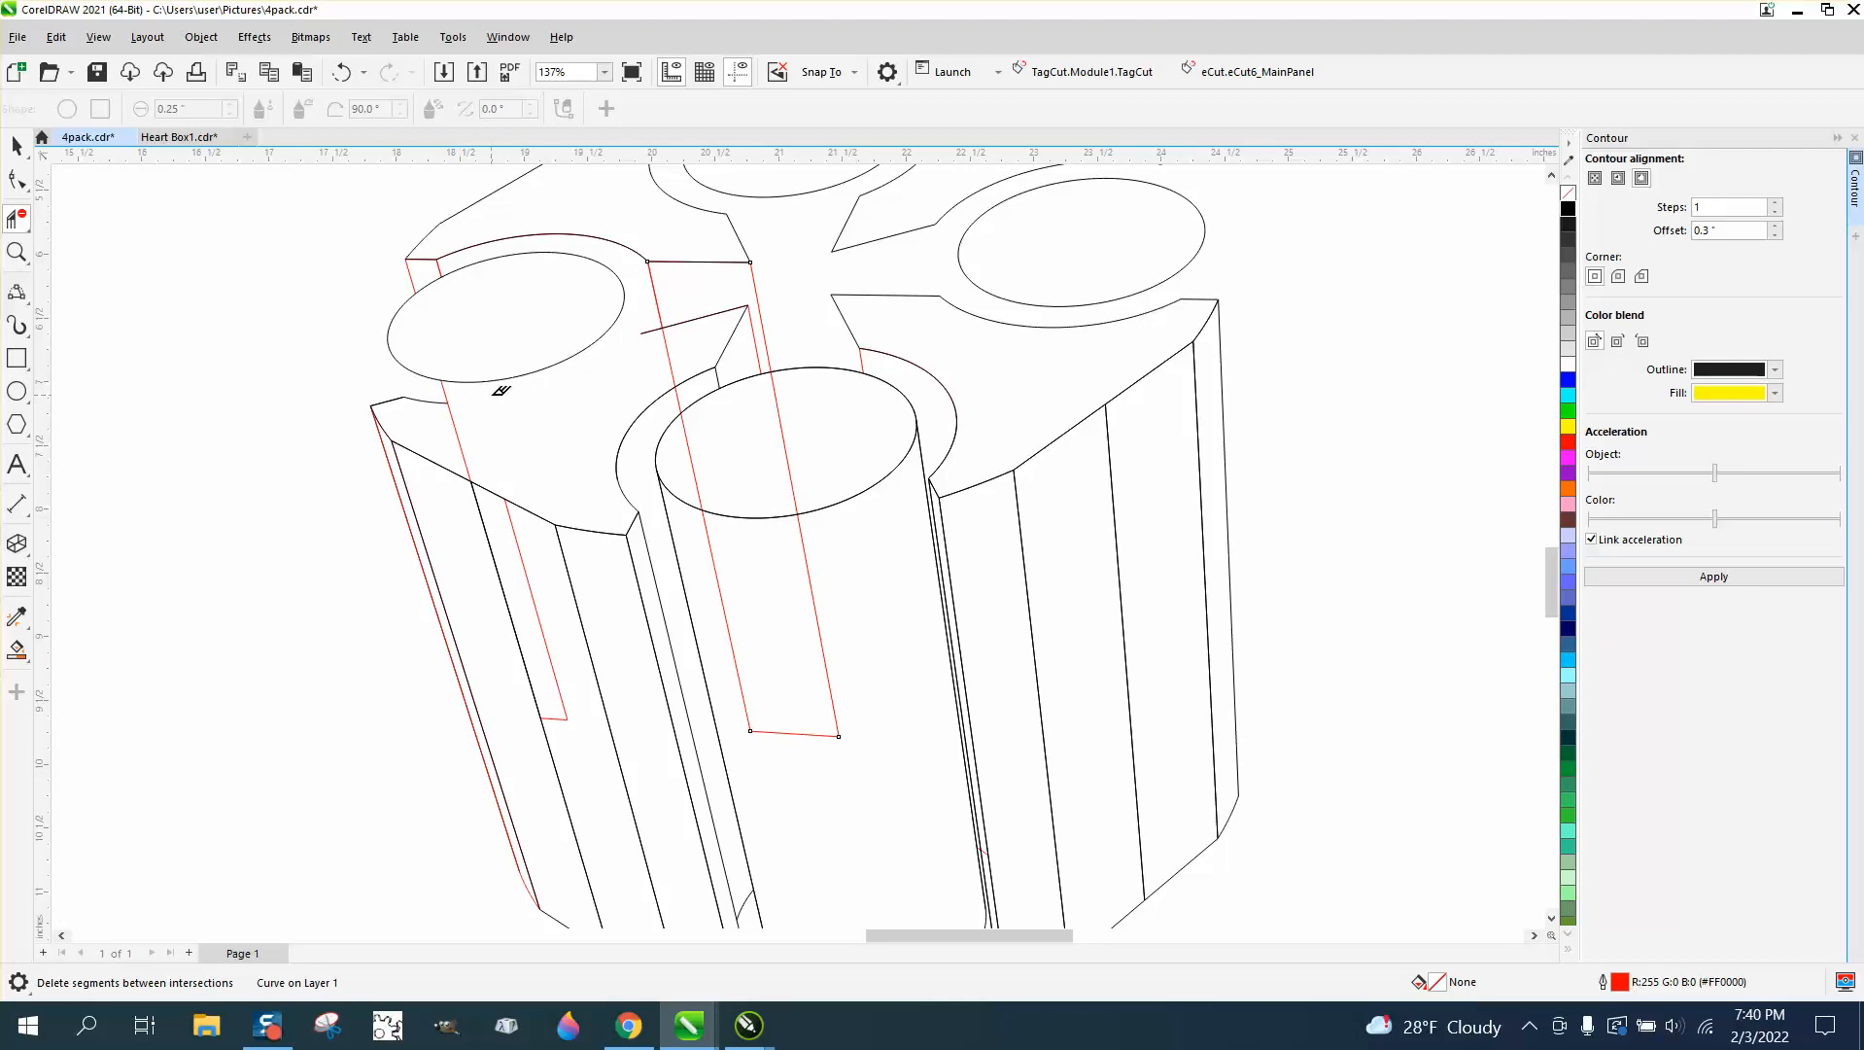
click(342, 71)
click(451, 389)
click(457, 417)
click(477, 387)
click(516, 532)
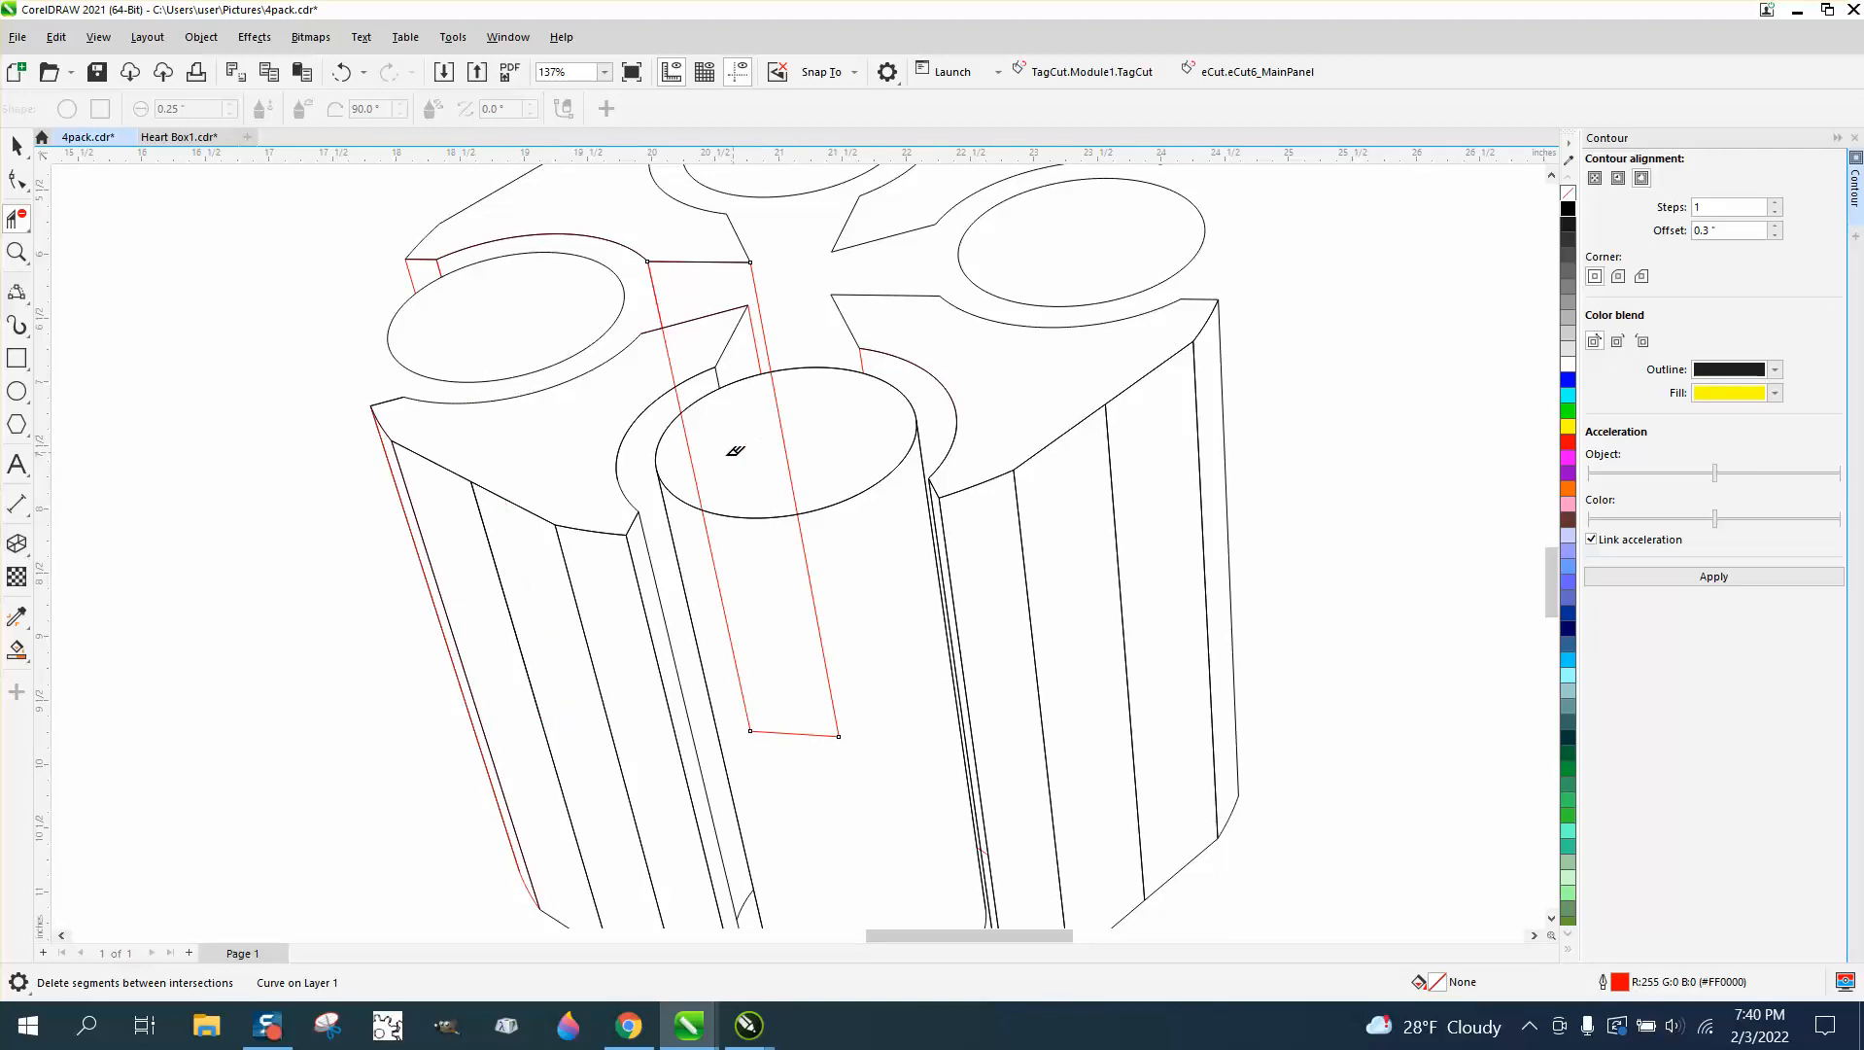
- Trim the back-left section's straight inner wall lines hidden by the front cylinder and front-left section
click(785, 442)
click(808, 568)
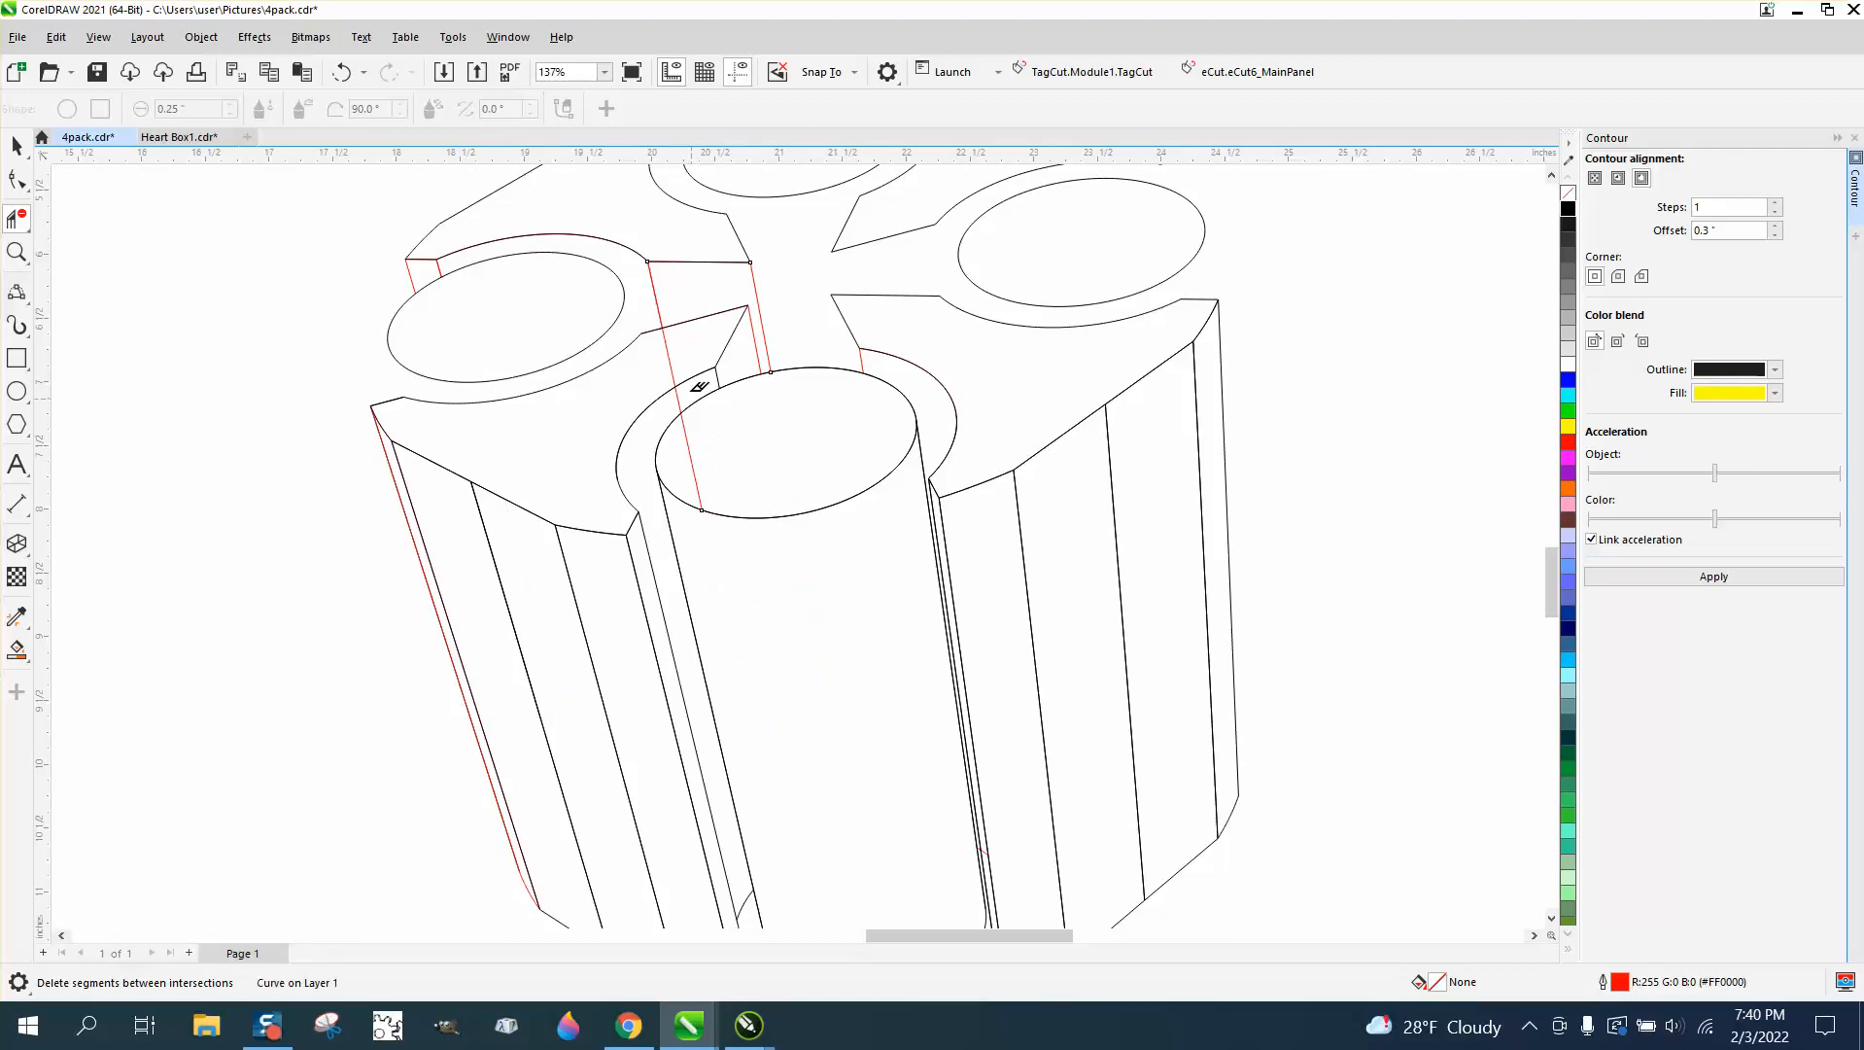
click(670, 350)
click(693, 451)
- Move the leftmost of the three separated cylinders 10 inches up into the assembly's left hole
scroll(701, 450, down, 5)
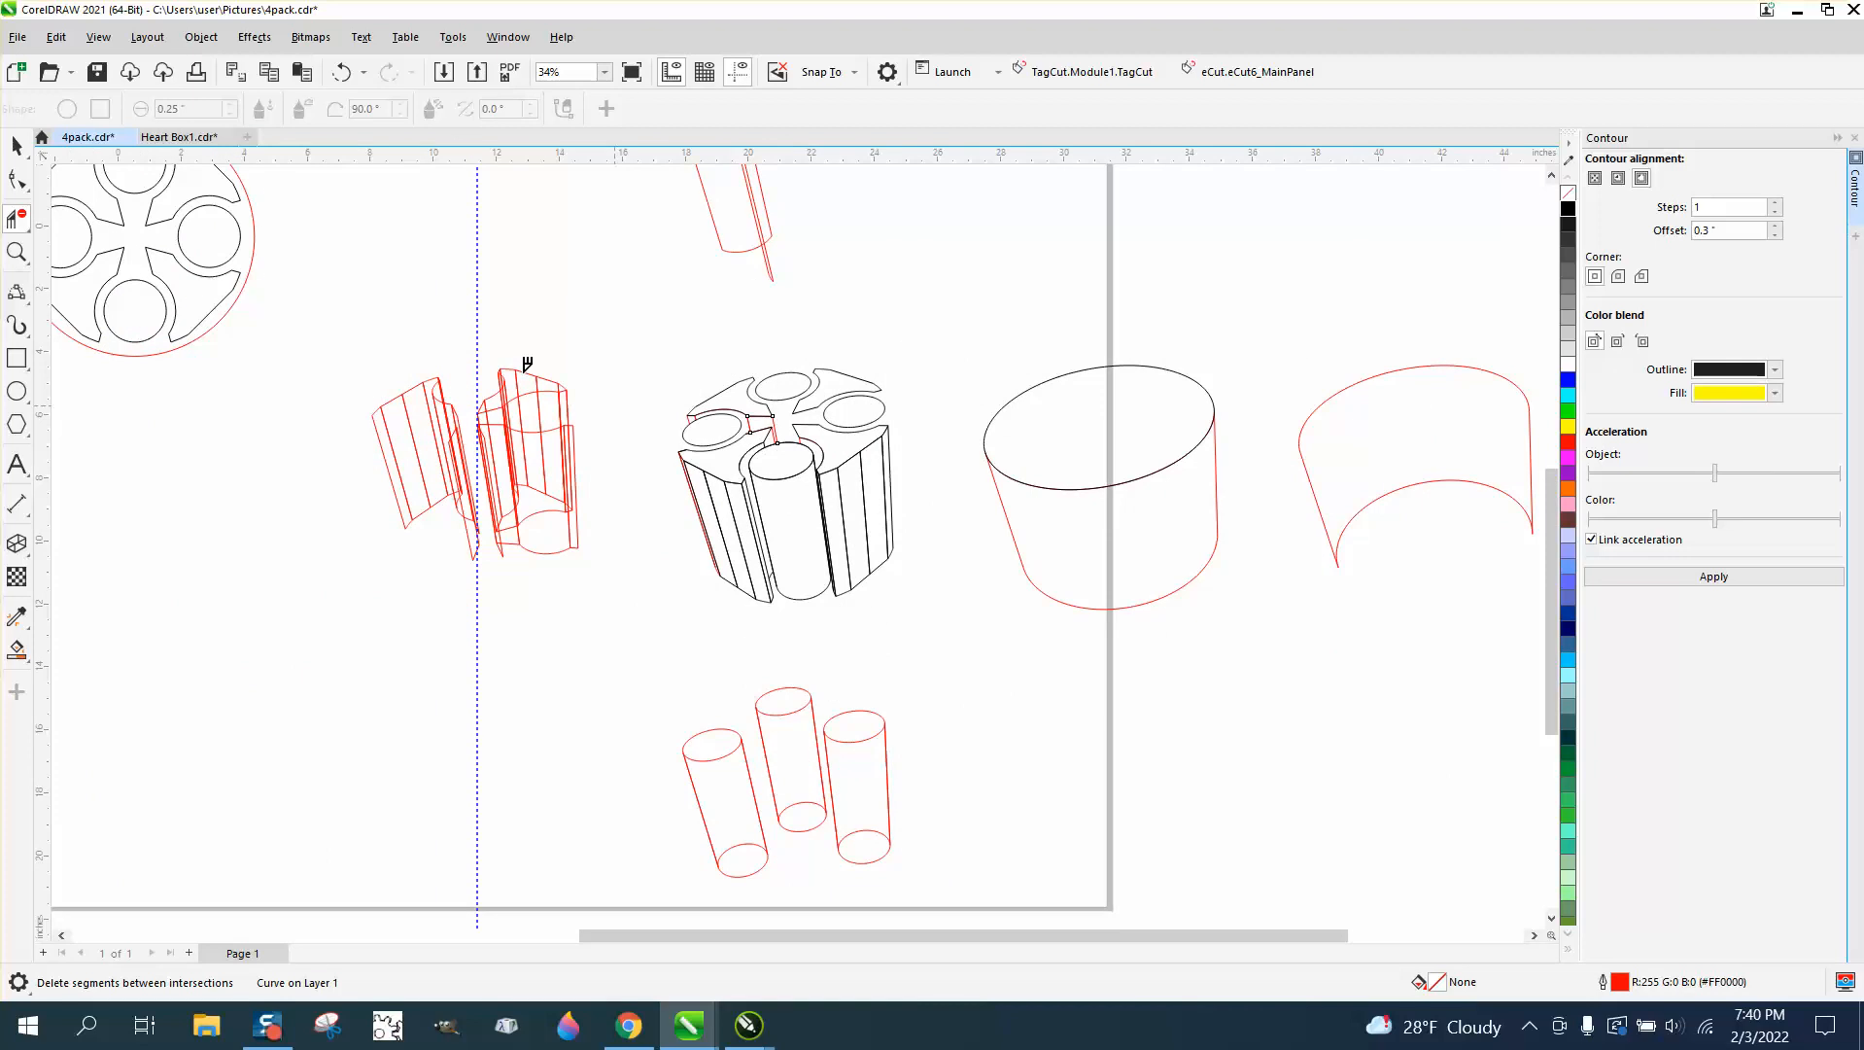
click(17, 146)
drag(660, 708, 805, 895)
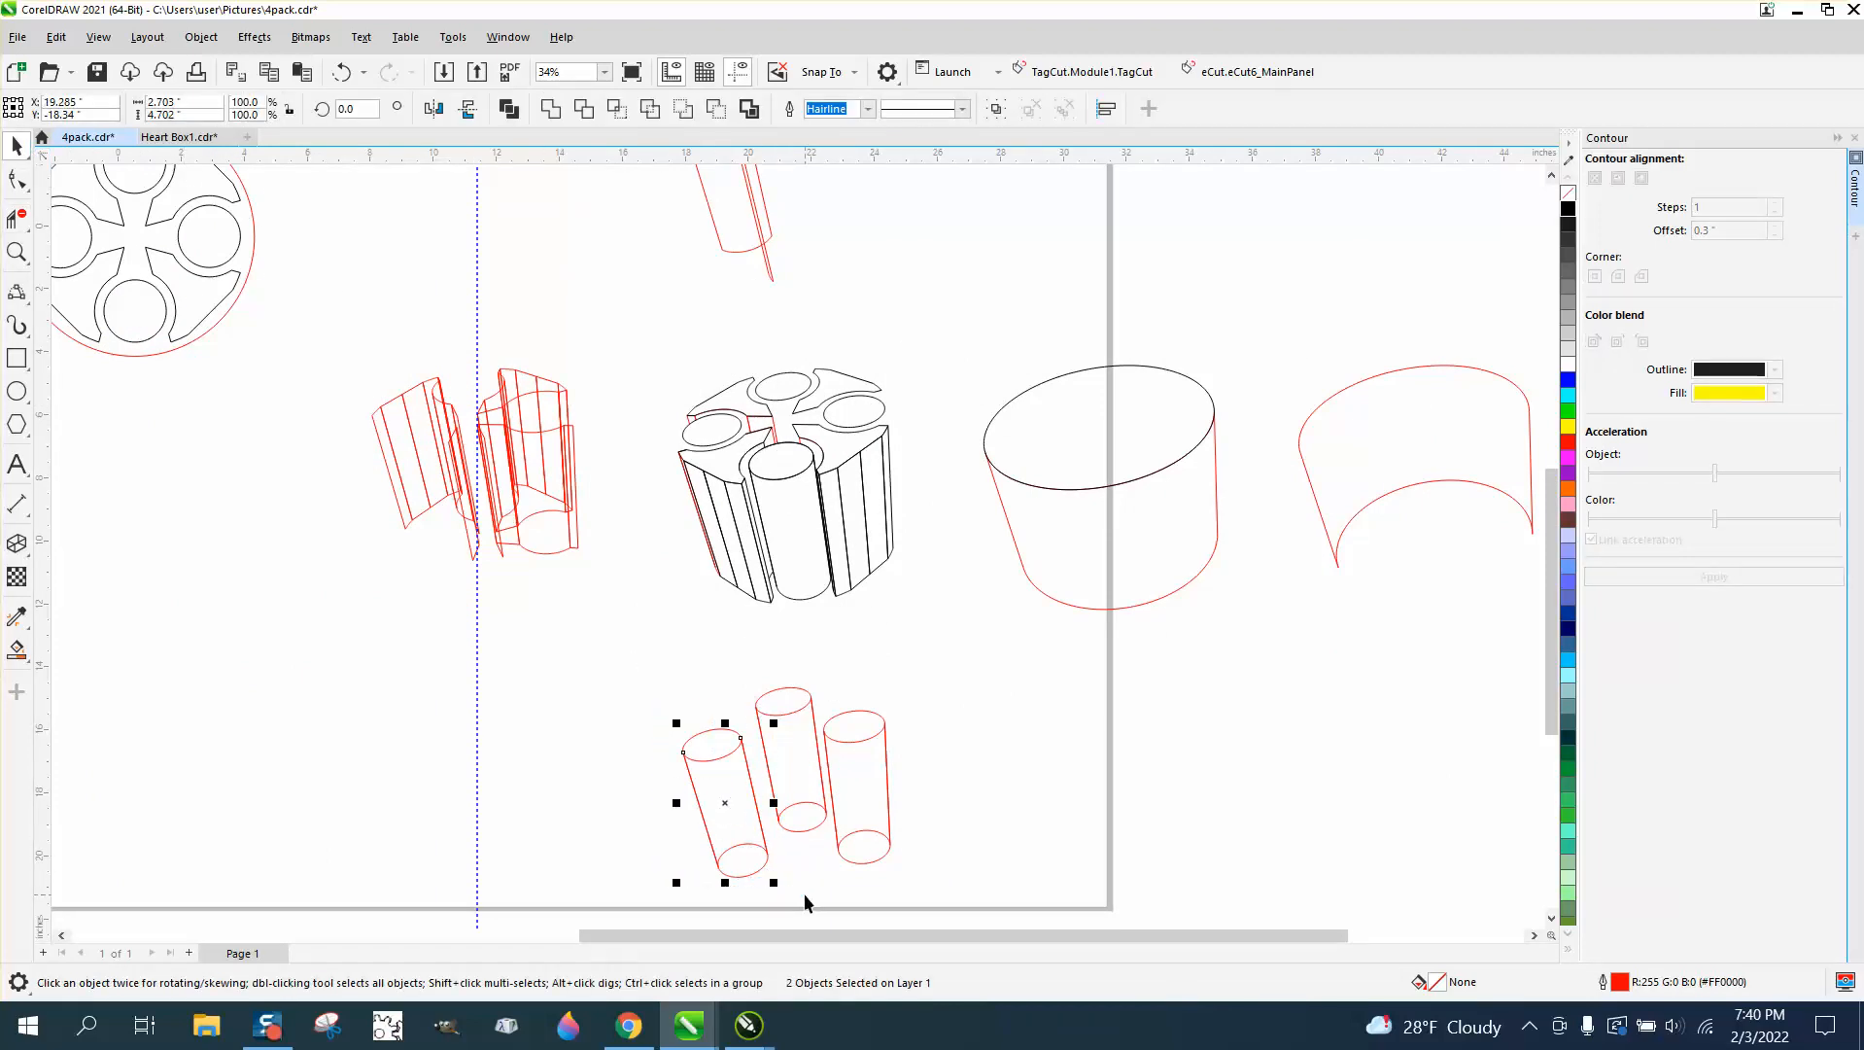
key(Up)
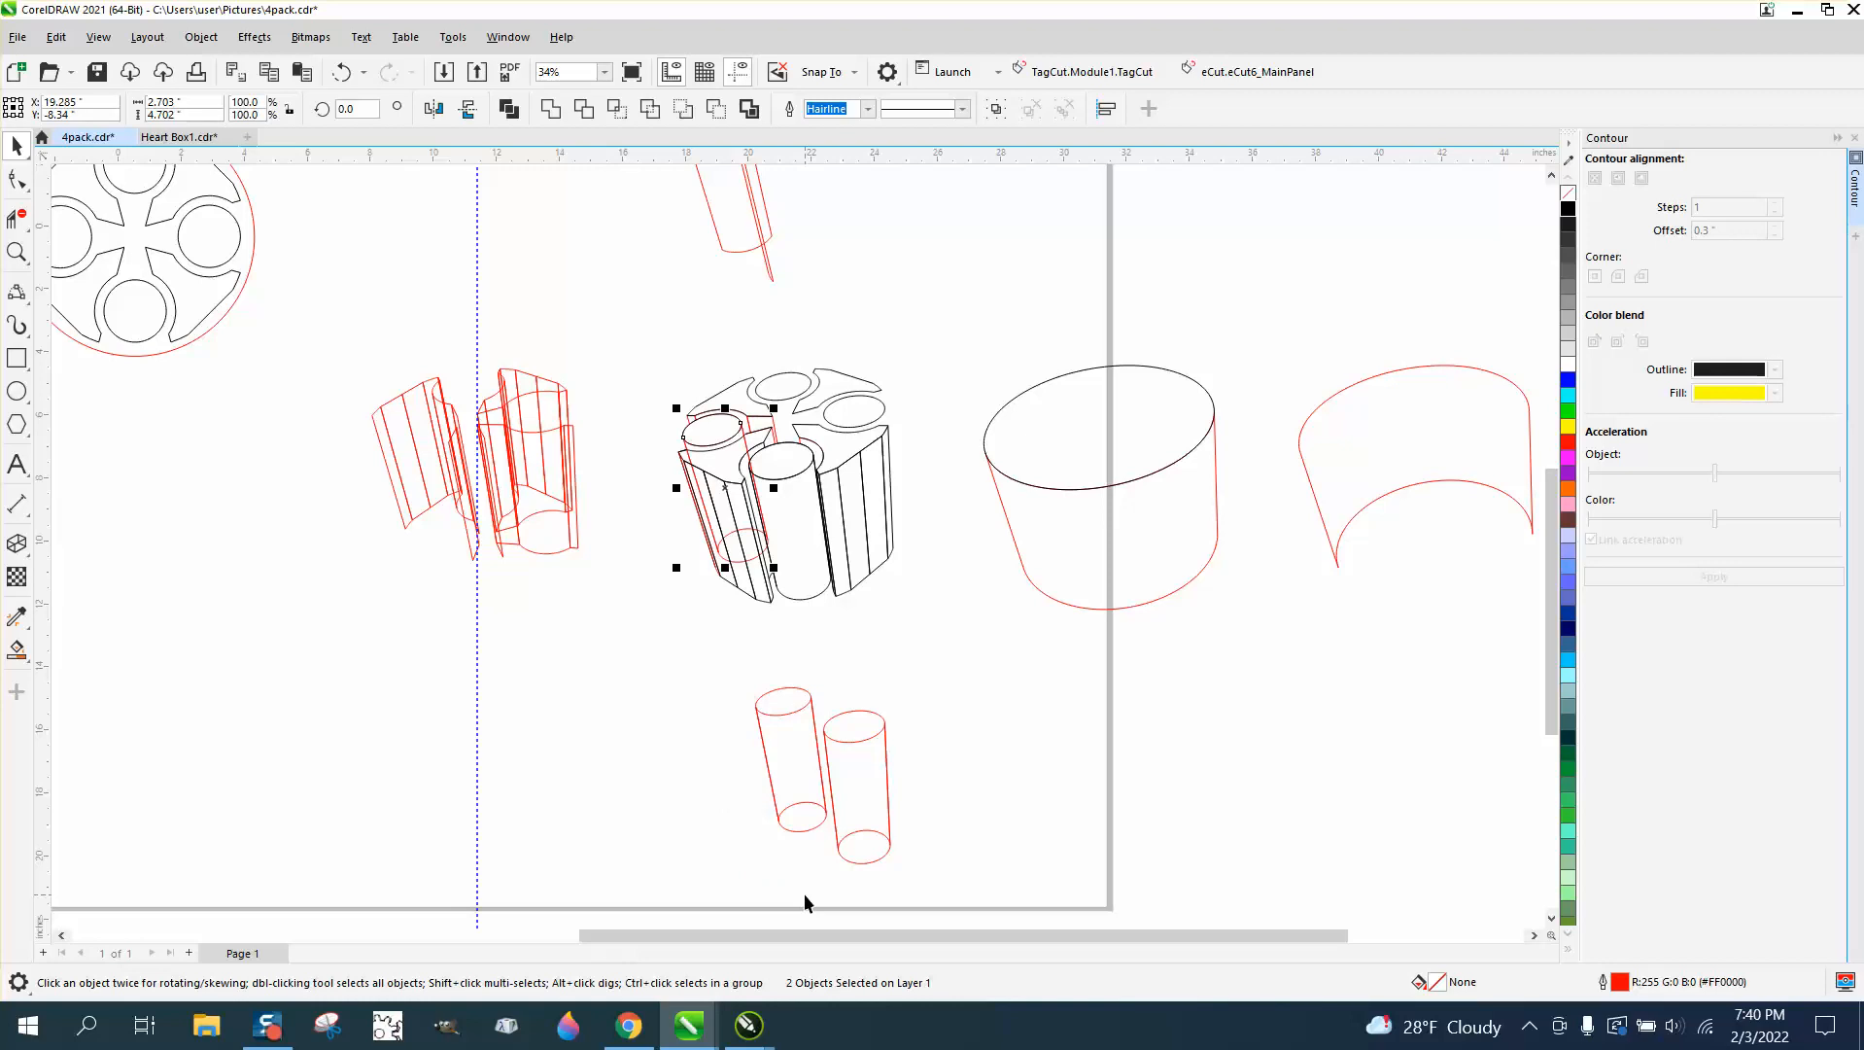
- Trim the outer side line of the left hole's cylinder where the front-left section hides it
click(16, 251)
drag(575, 375, 900, 633)
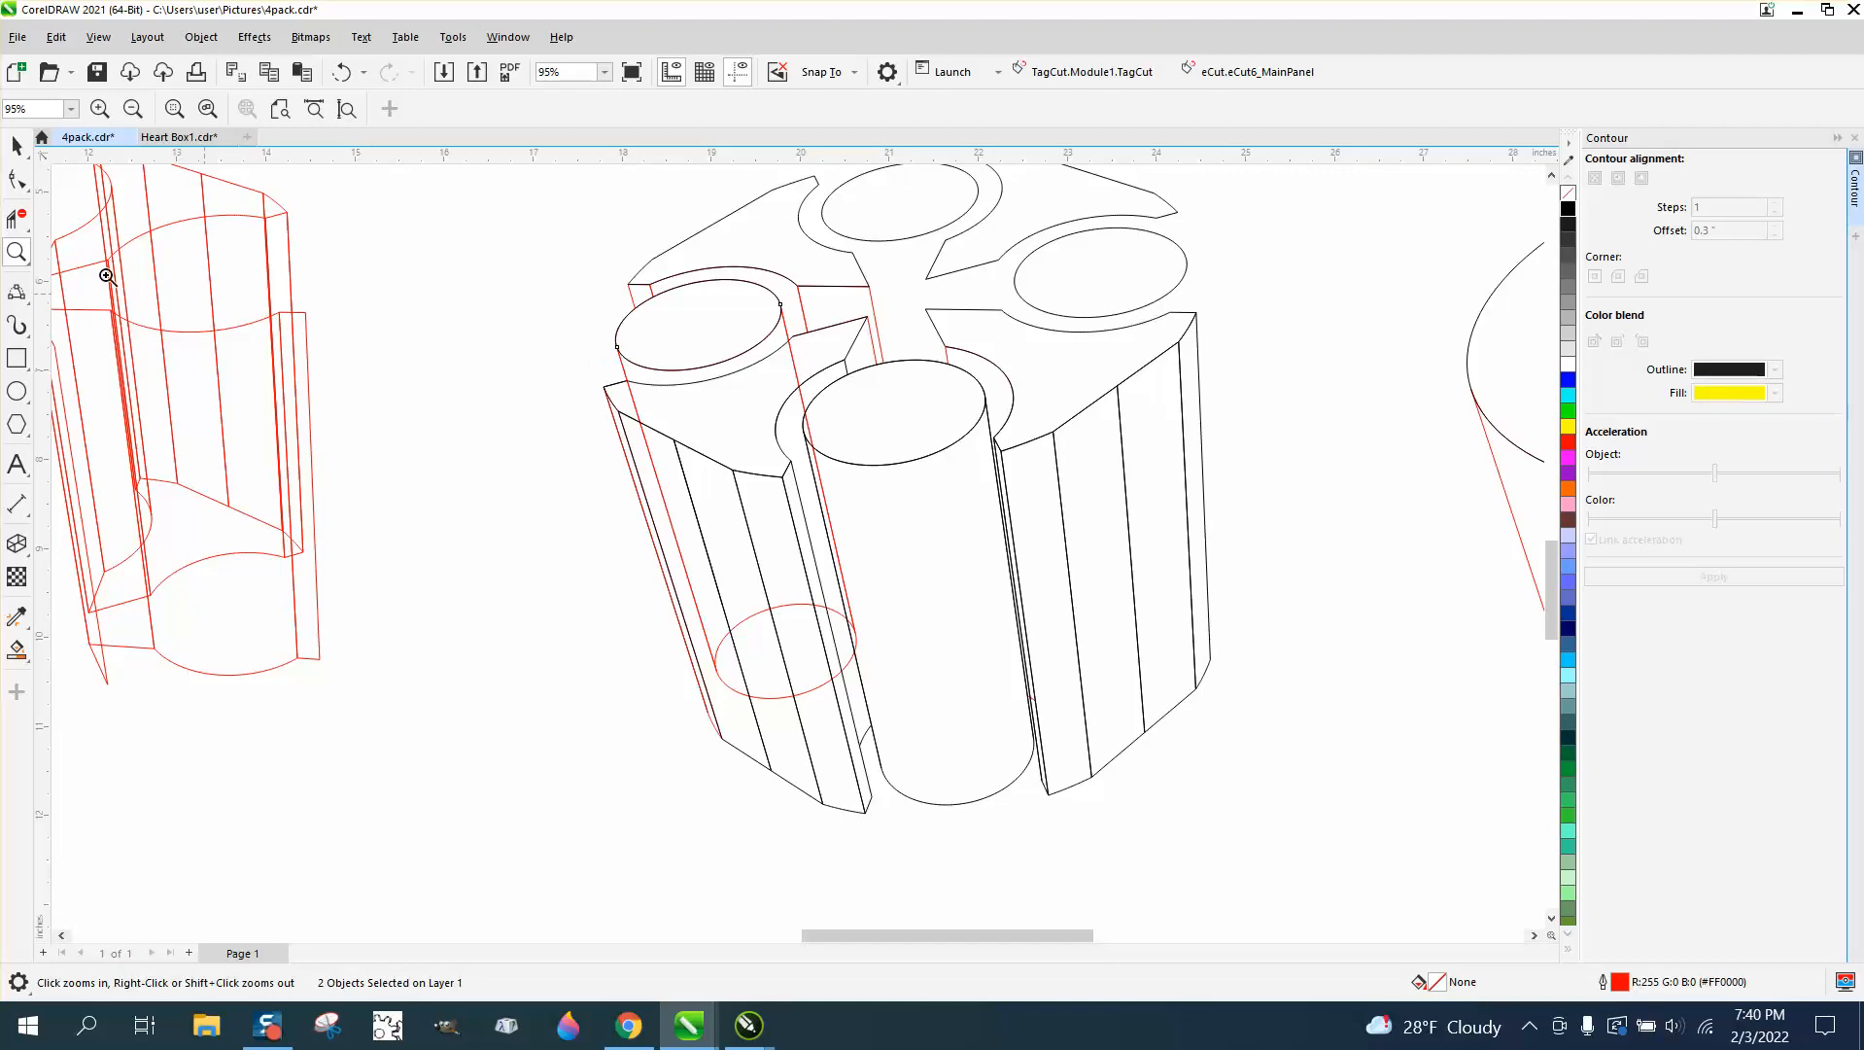
click(17, 217)
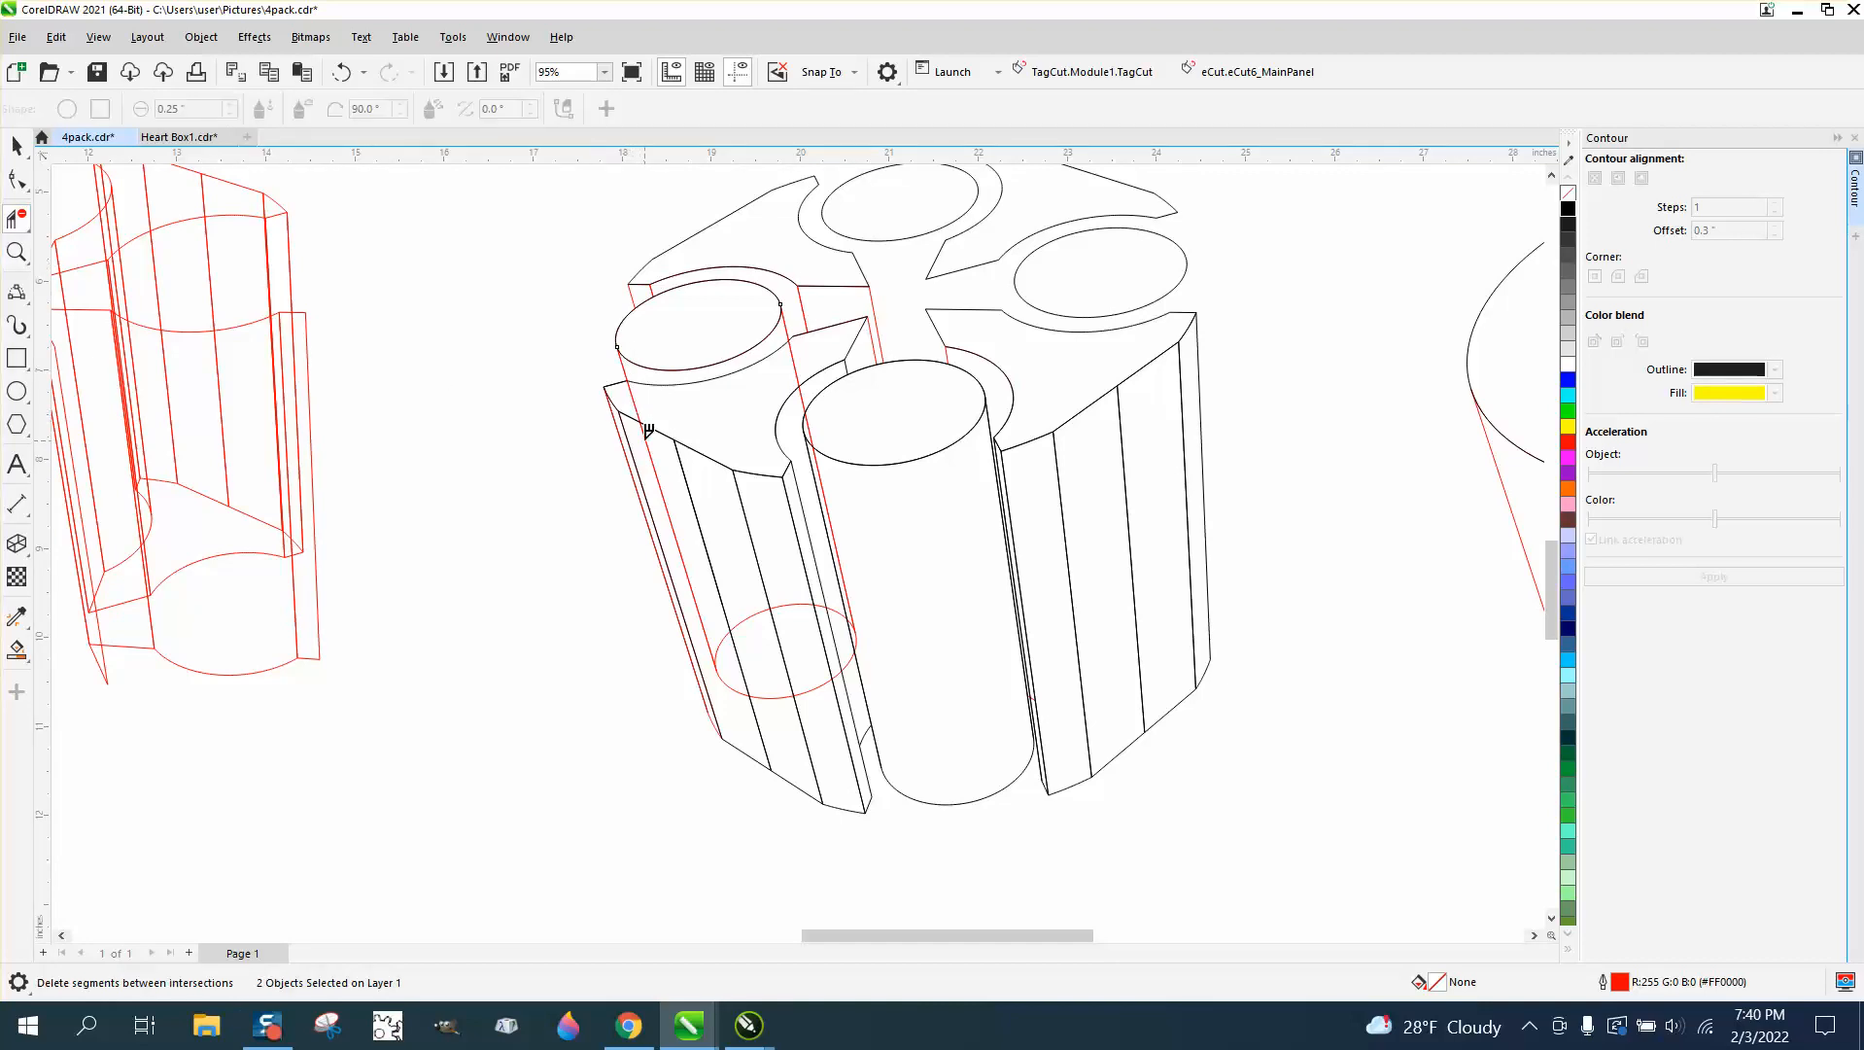
click(641, 416)
click(634, 402)
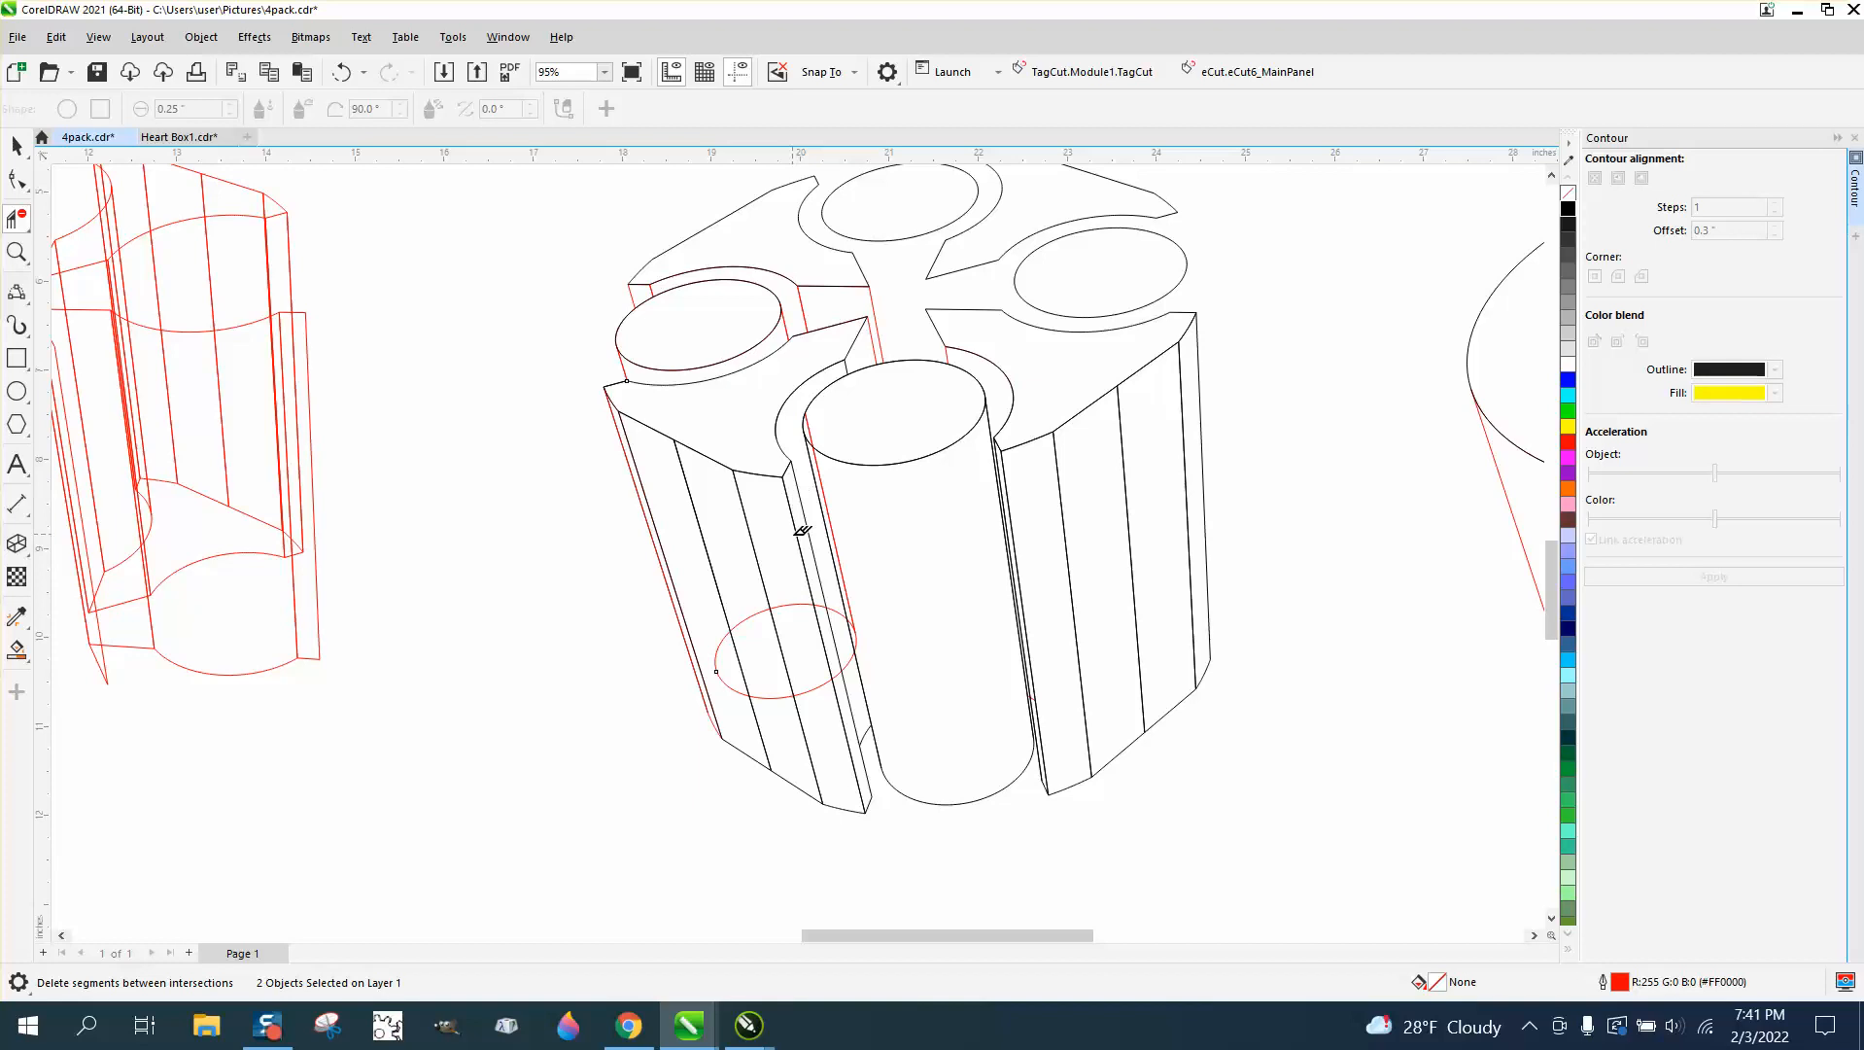
- Trim the left cylinder's bottom ellipse where it lies hidden behind the front-left section and front cylinder
click(794, 605)
click(814, 689)
click(771, 697)
click(719, 651)
click(745, 620)
click(732, 689)
click(853, 646)
click(840, 604)
- Trim the left cylinder's inner side line and leftover curve fragments hidden behind the front cylinder and front-left section
click(16, 253)
mouse_move(615, 368)
mouse_down()
mouse_move(1042, 817)
mouse_move(1015, 787)
mouse_up()
click(16, 218)
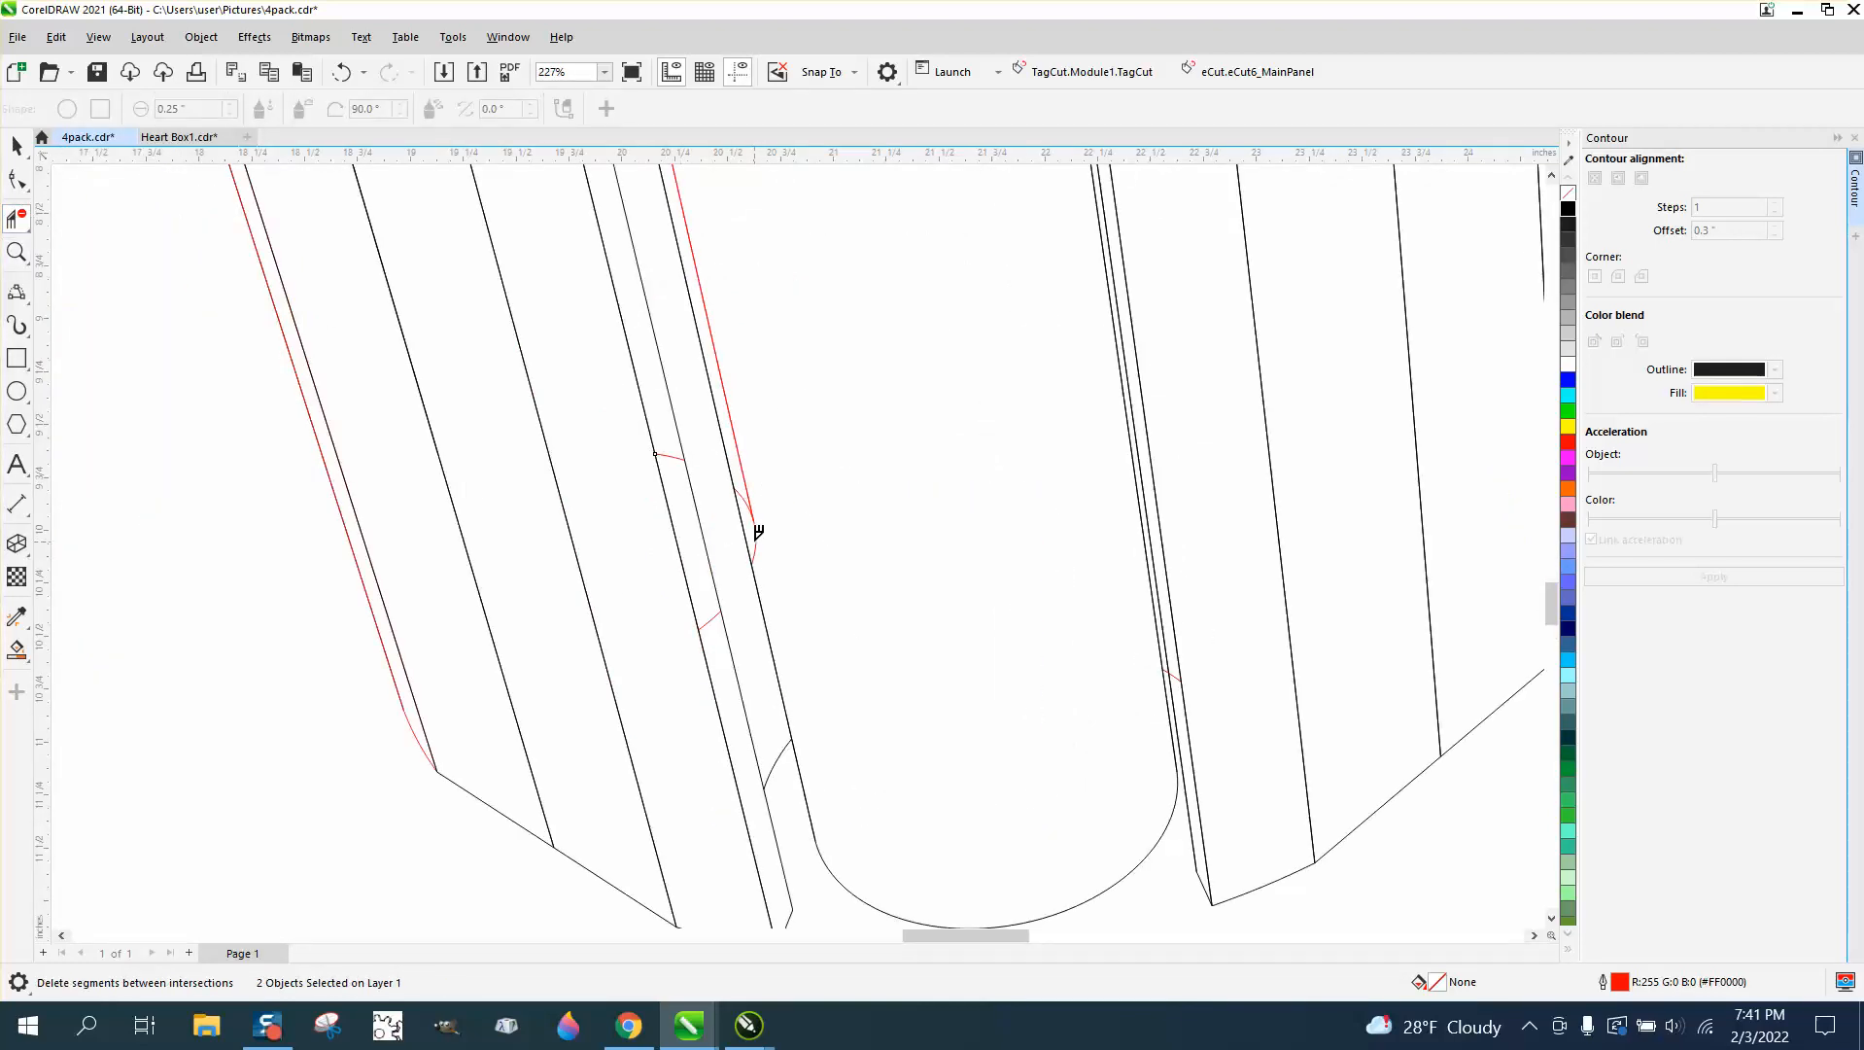
click(746, 471)
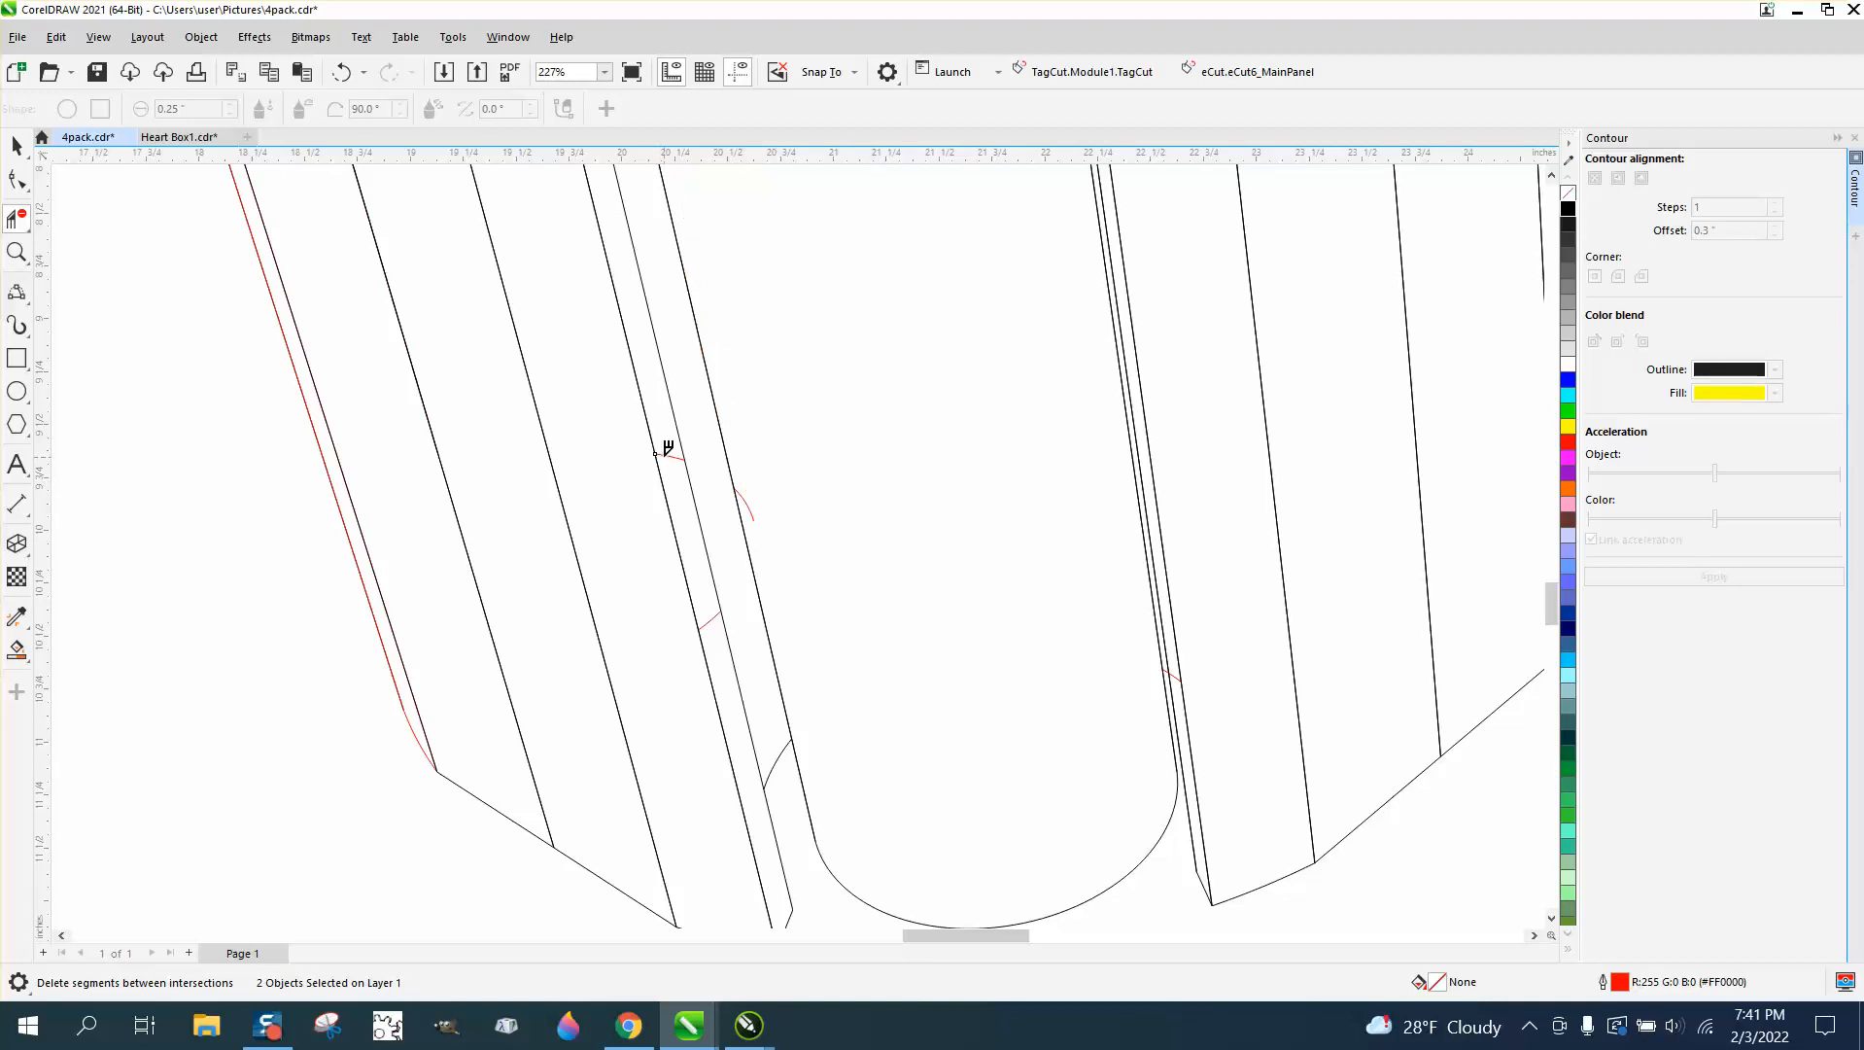
click(668, 454)
click(750, 502)
scroll(717, 610, down, 3)
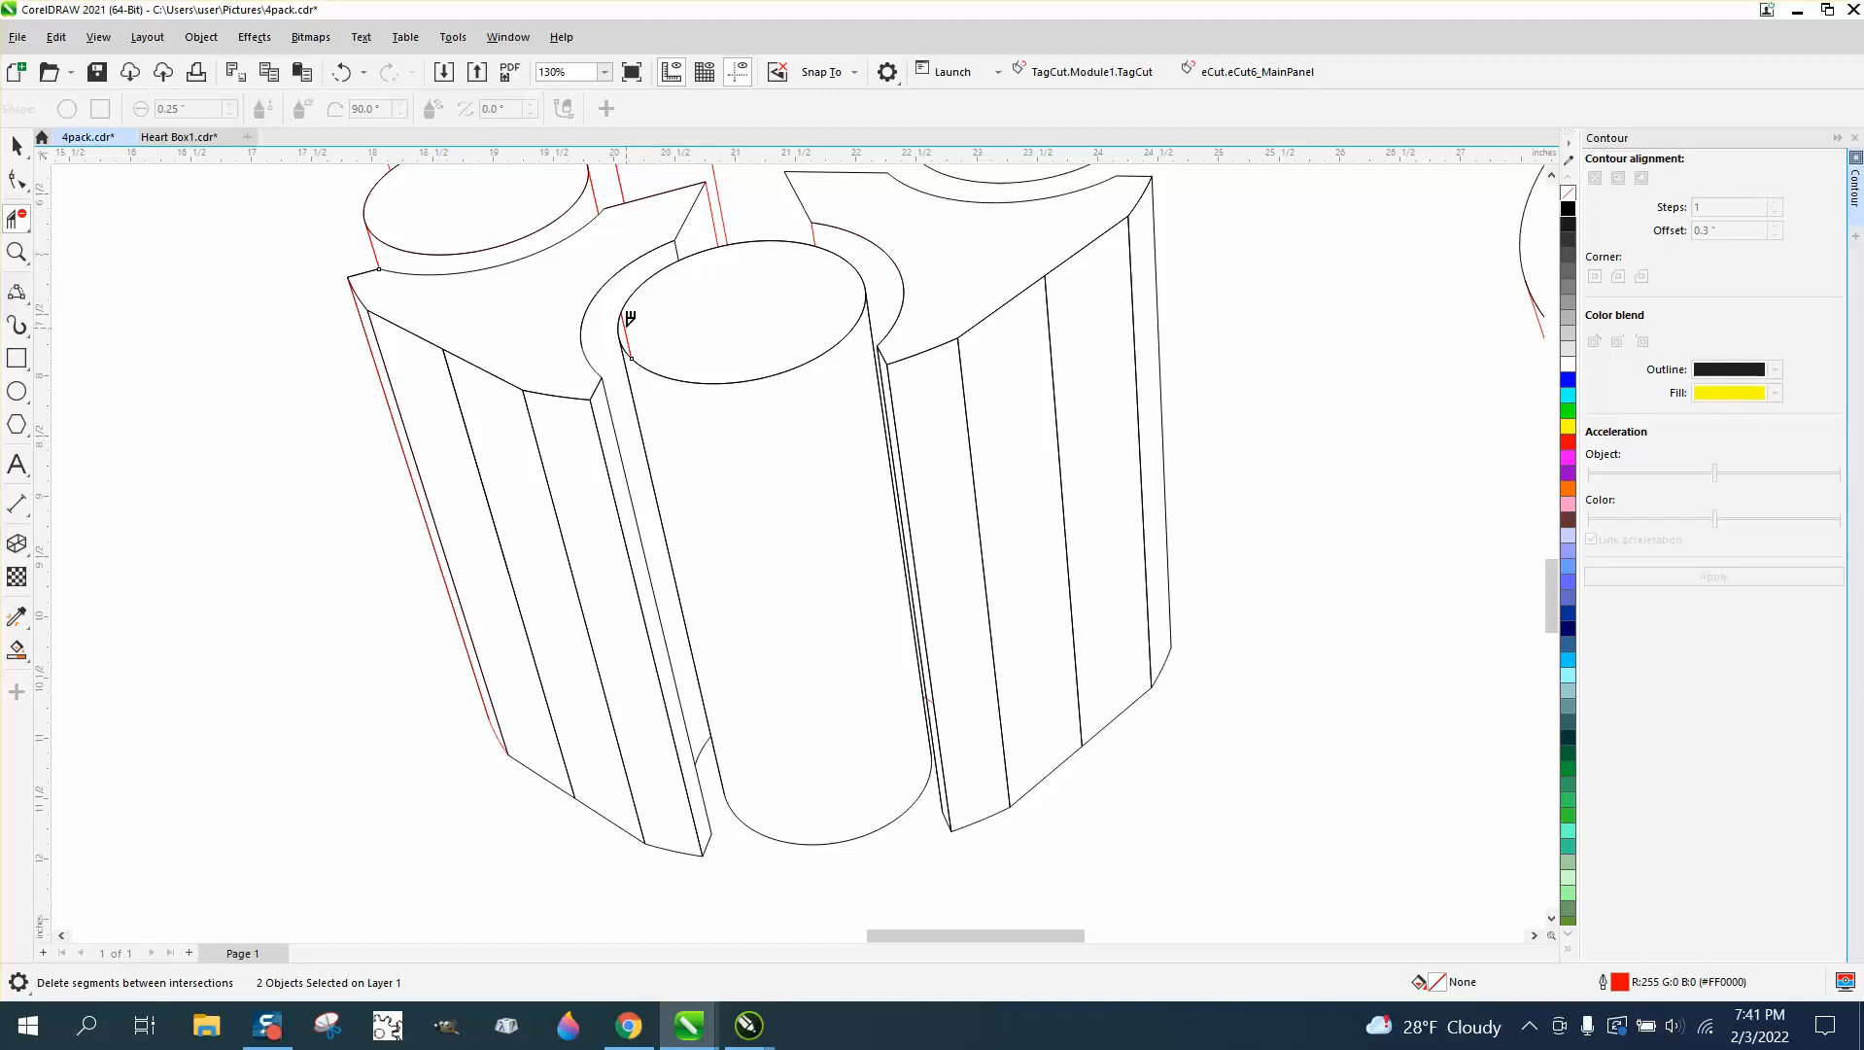
click(626, 329)
- Move the rightmost of the two separated cylinders 10 inches up into the assembly's right hole
scroll(680, 603, down, 2)
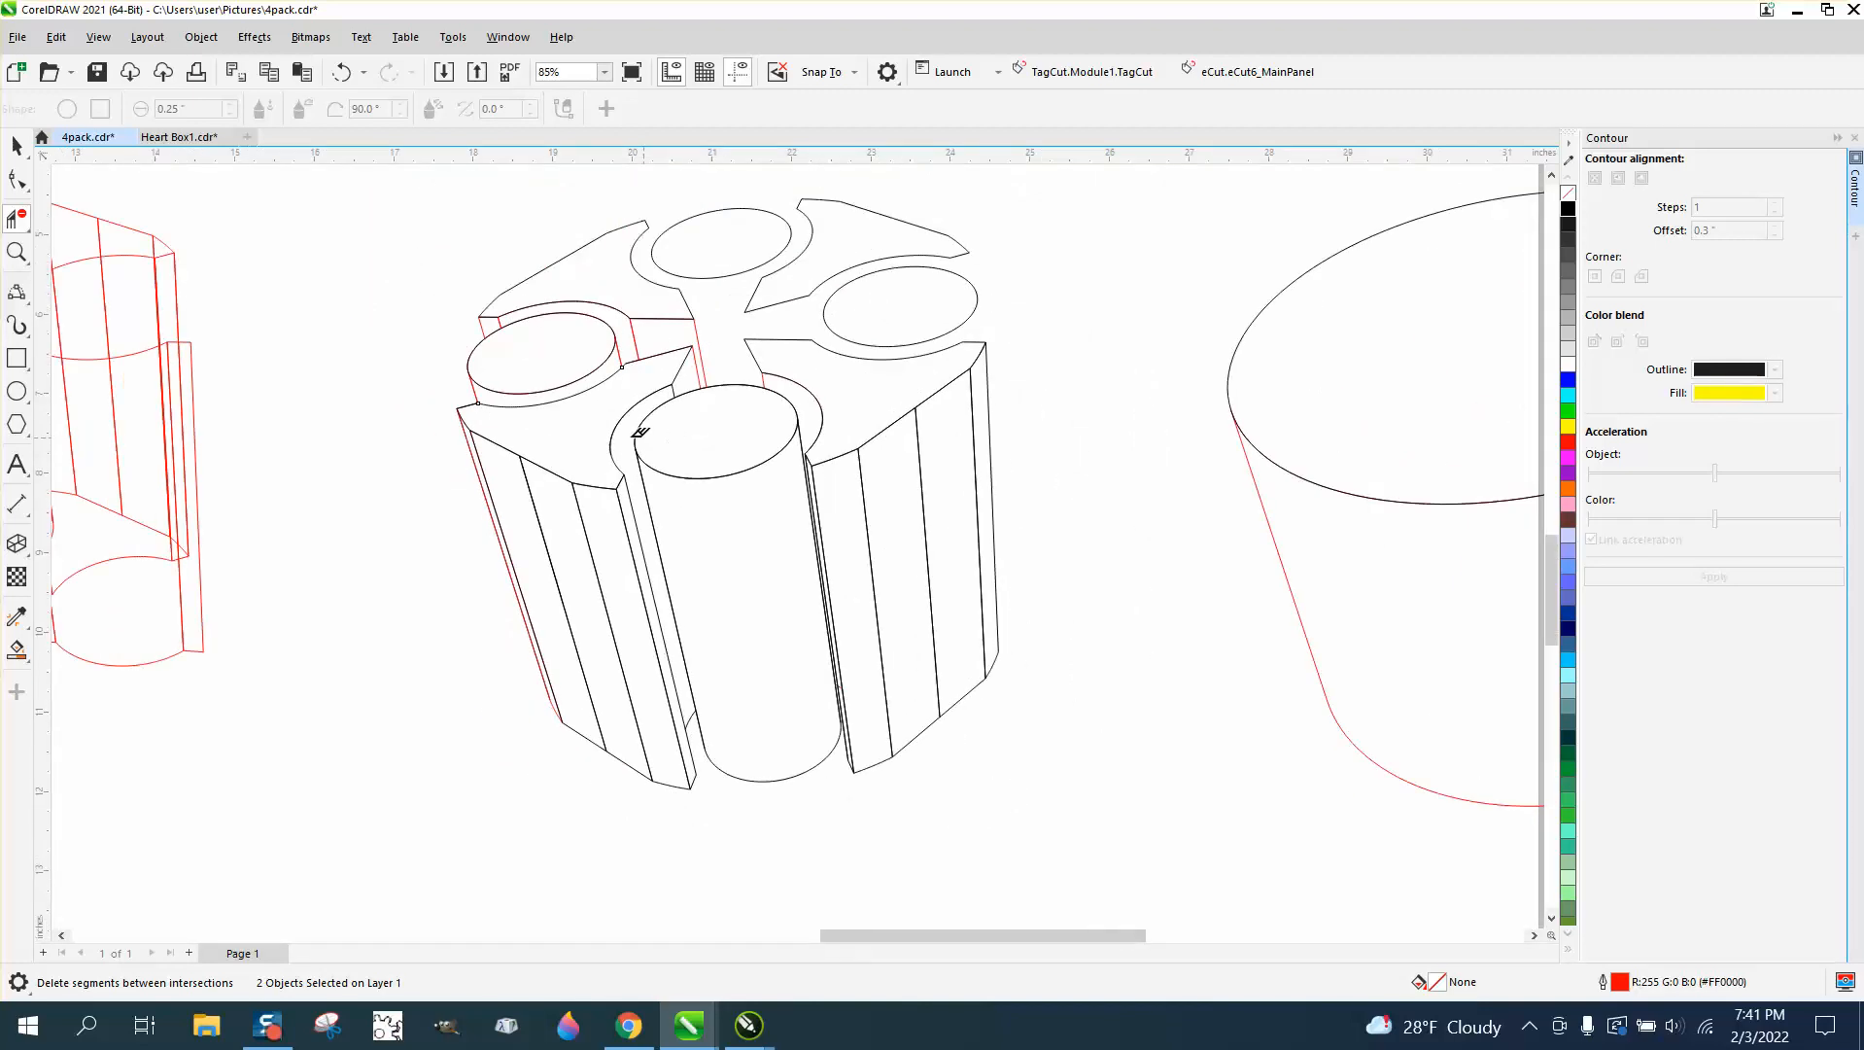
scroll(767, 329, down, 1)
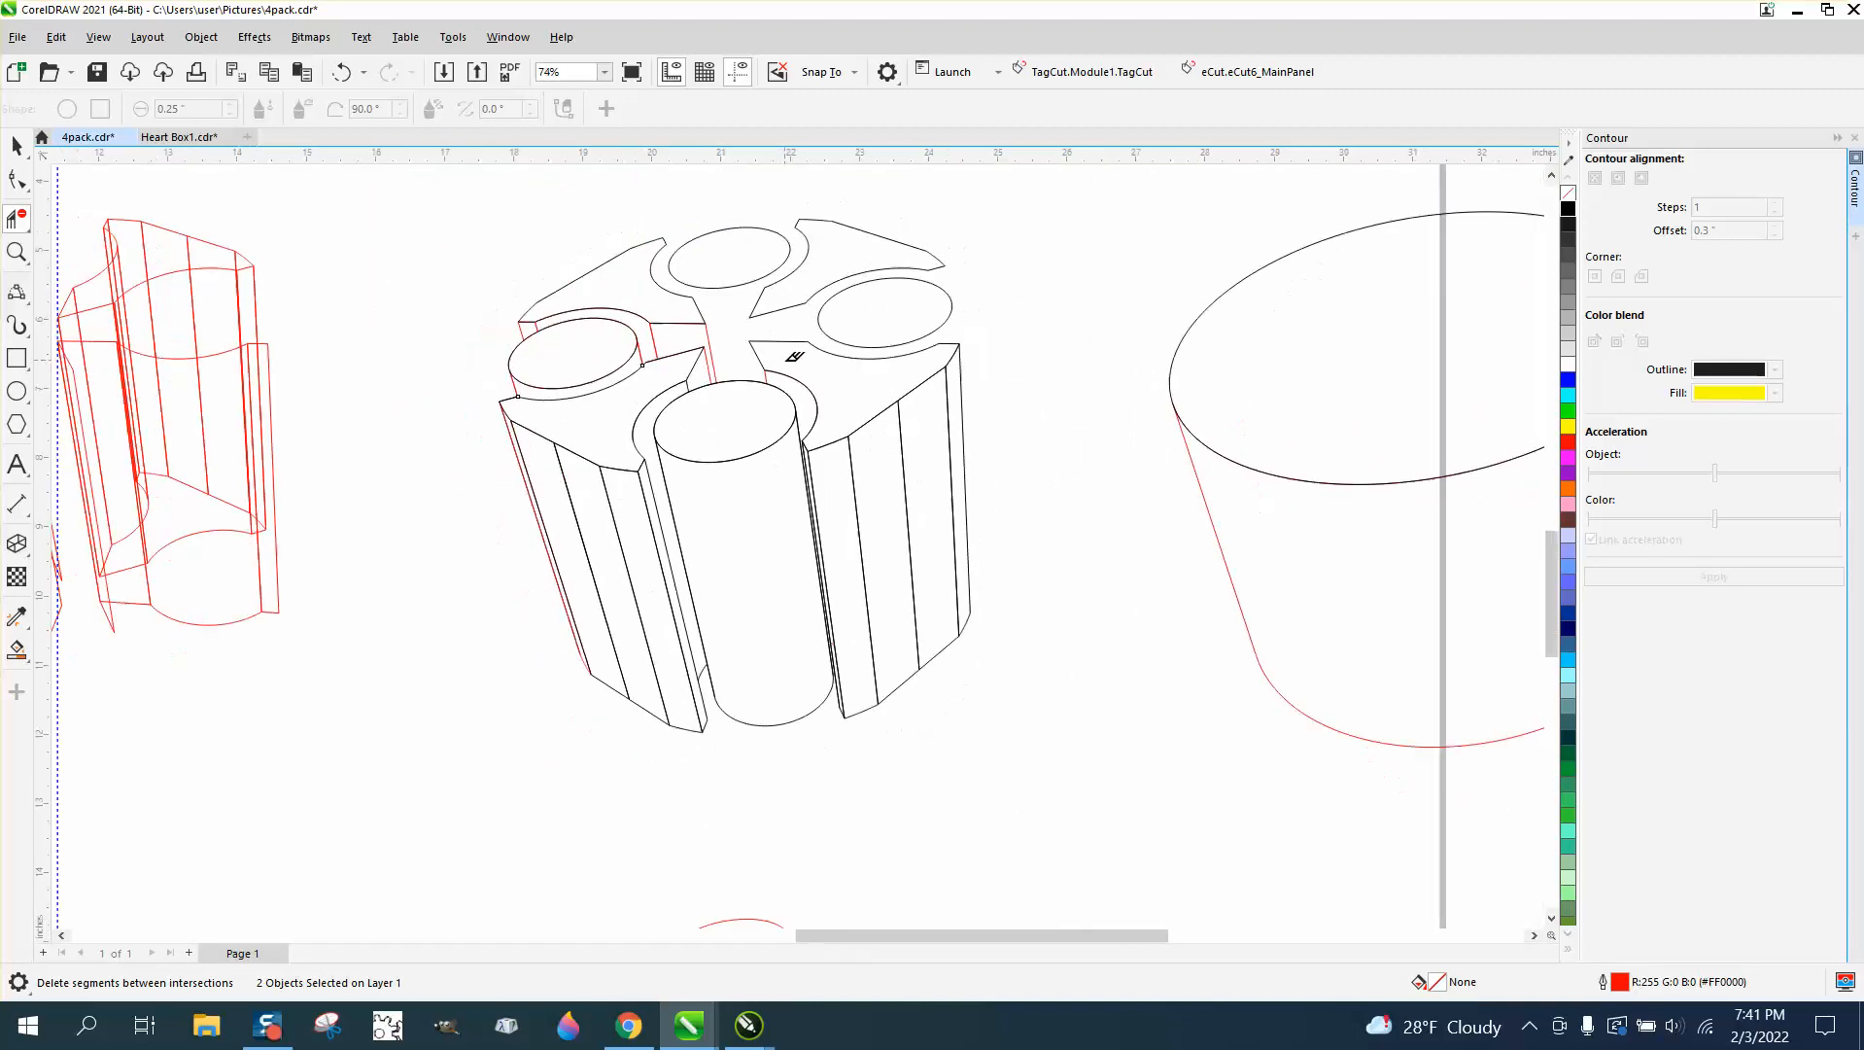
scroll(518, 383, down, 1)
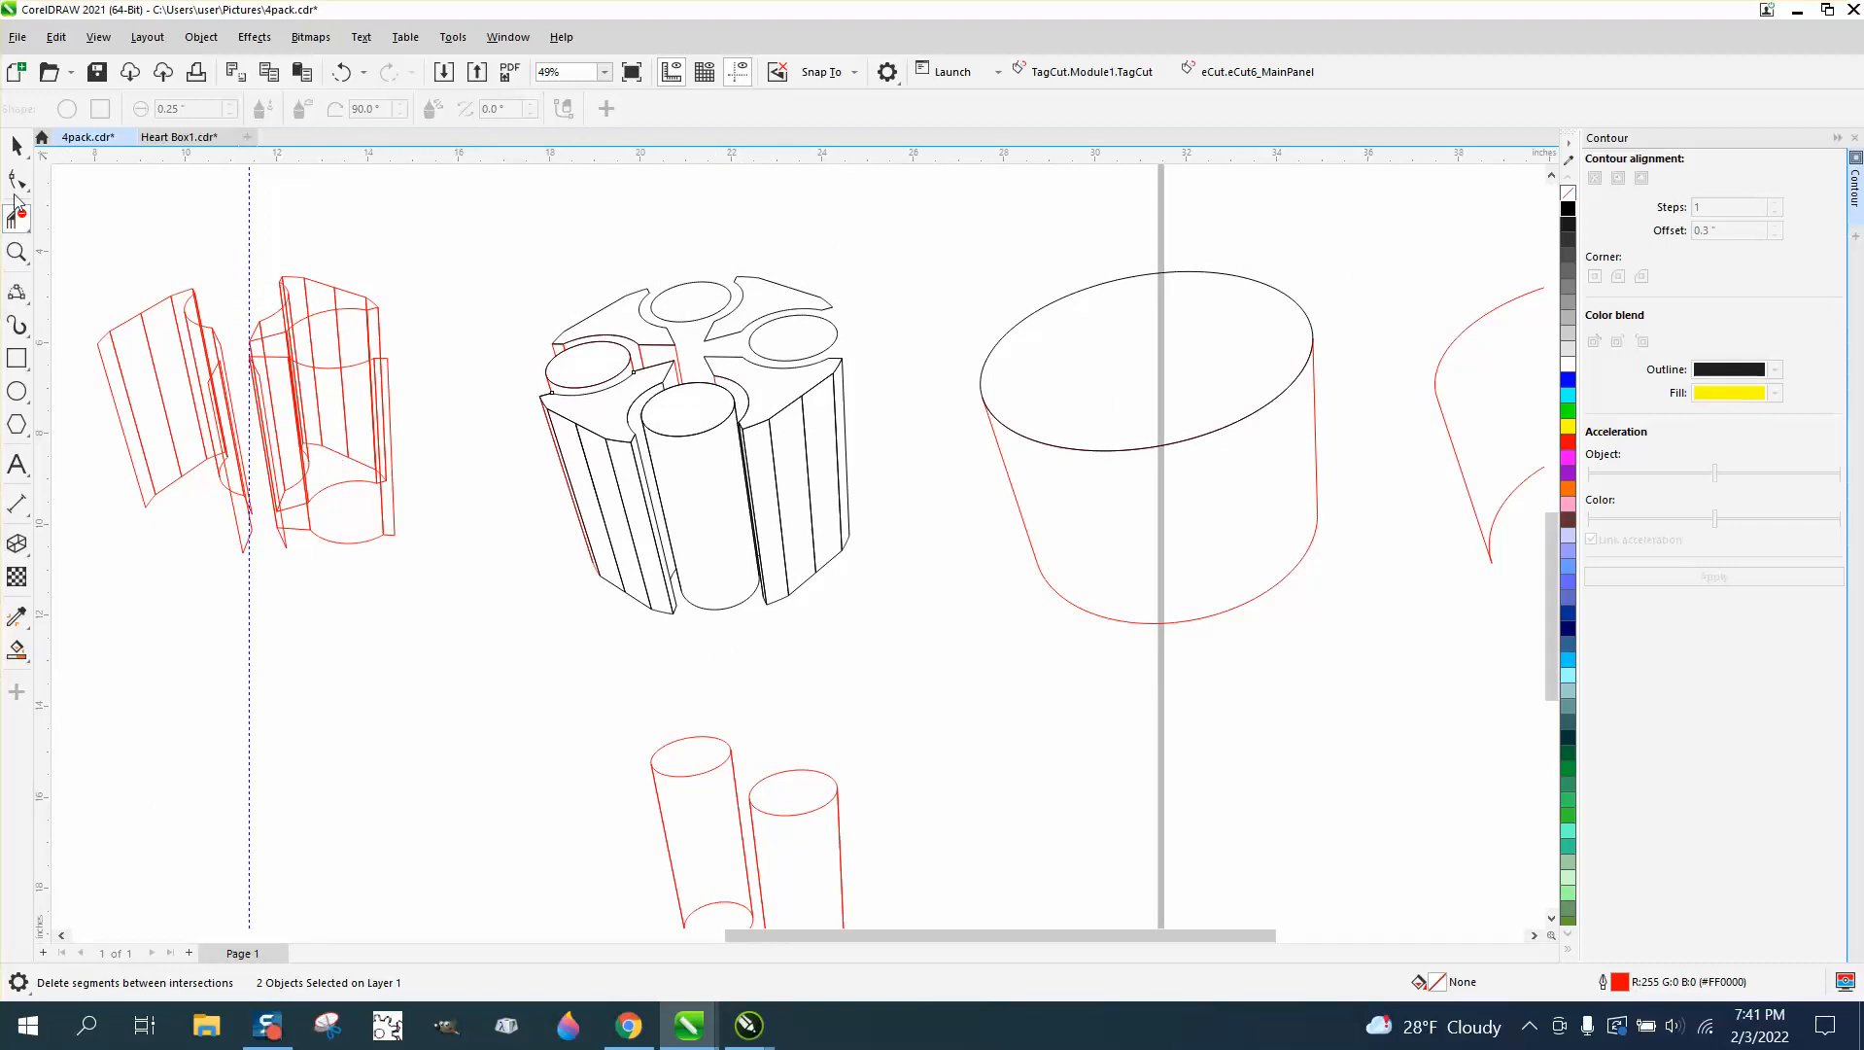
click(17, 147)
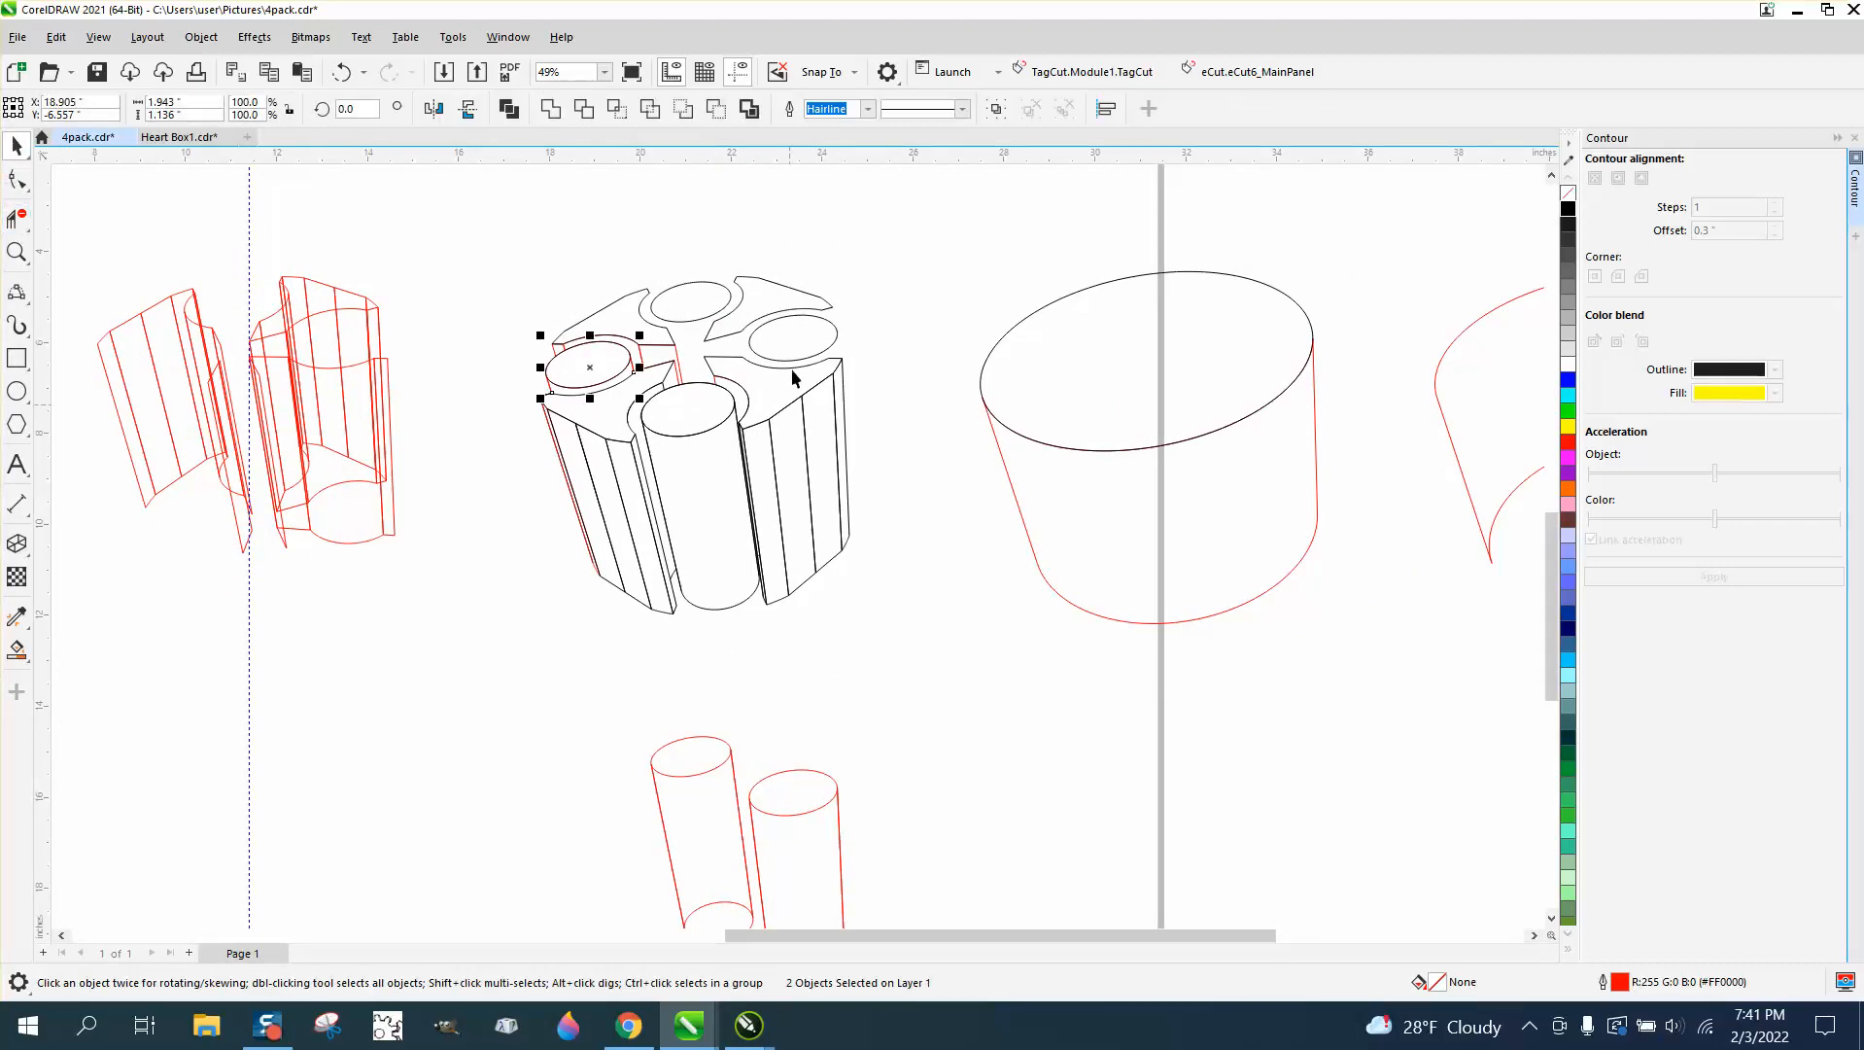
scroll(789, 763, down, 3)
drag(847, 734, 868, 820)
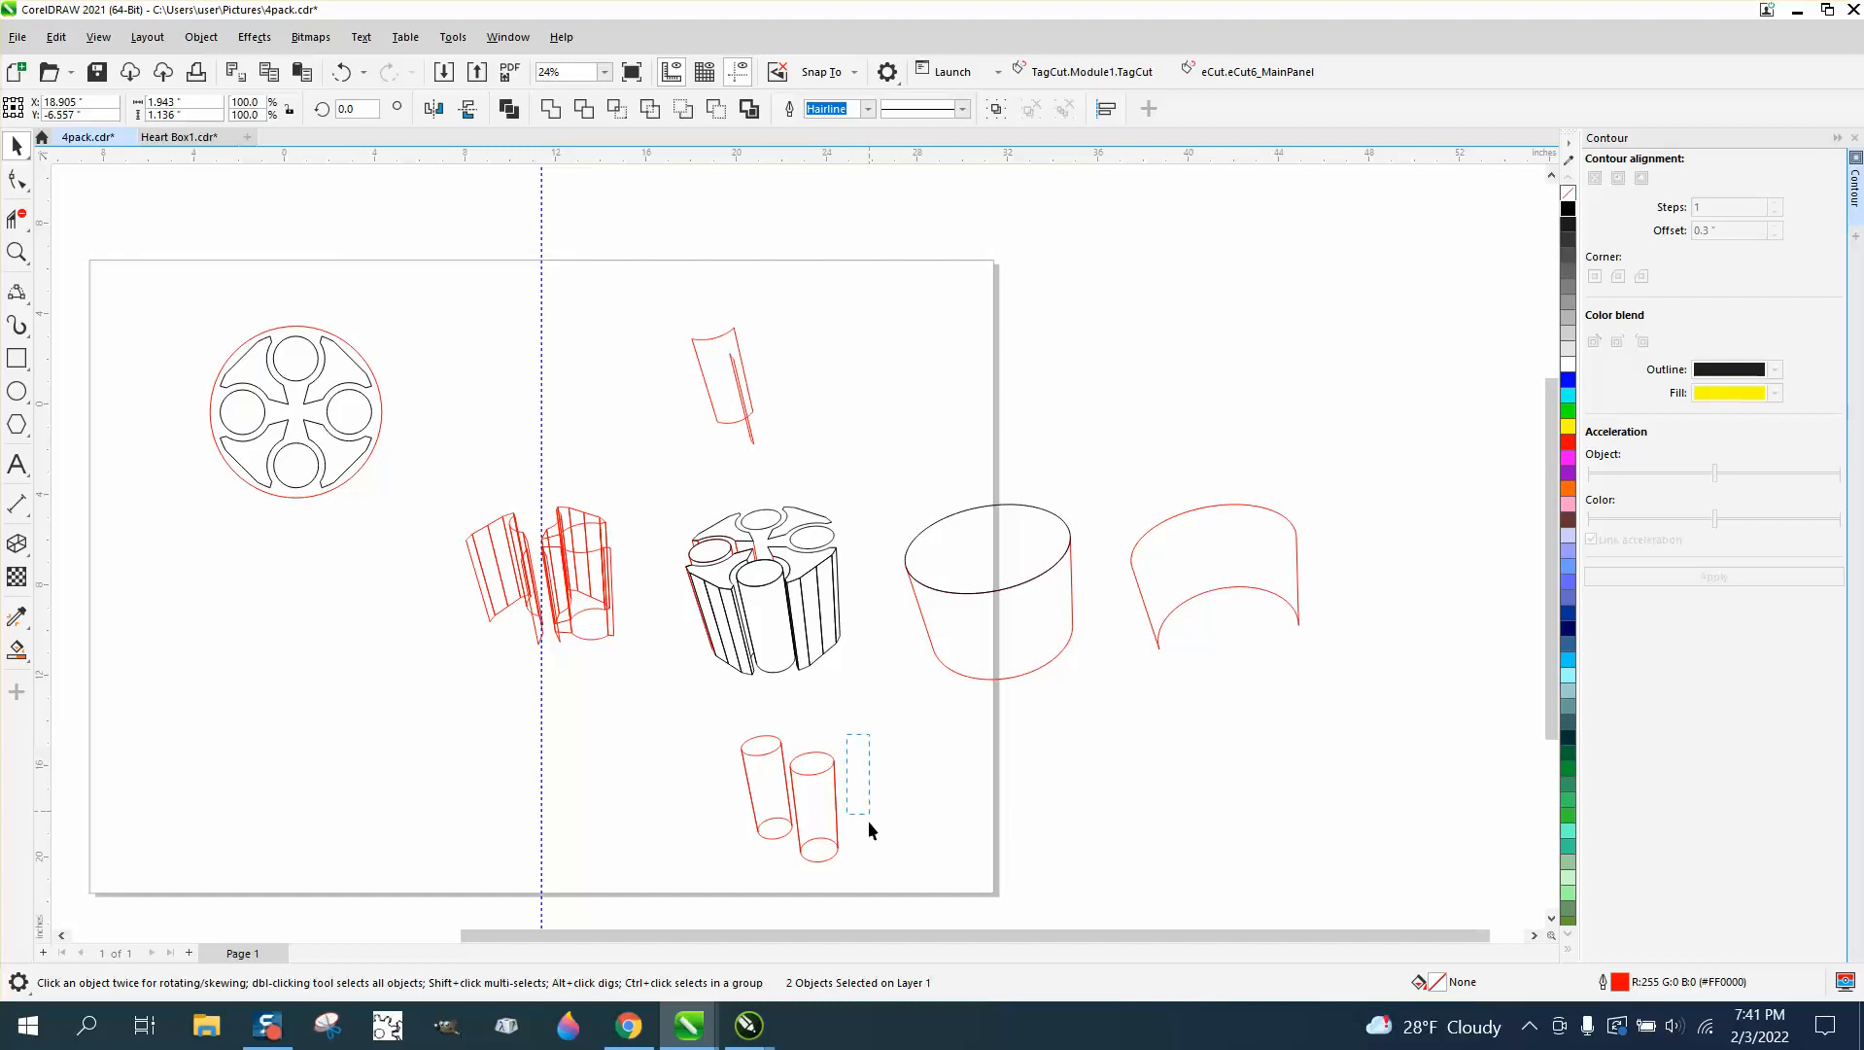
drag(799, 871, 788, 874)
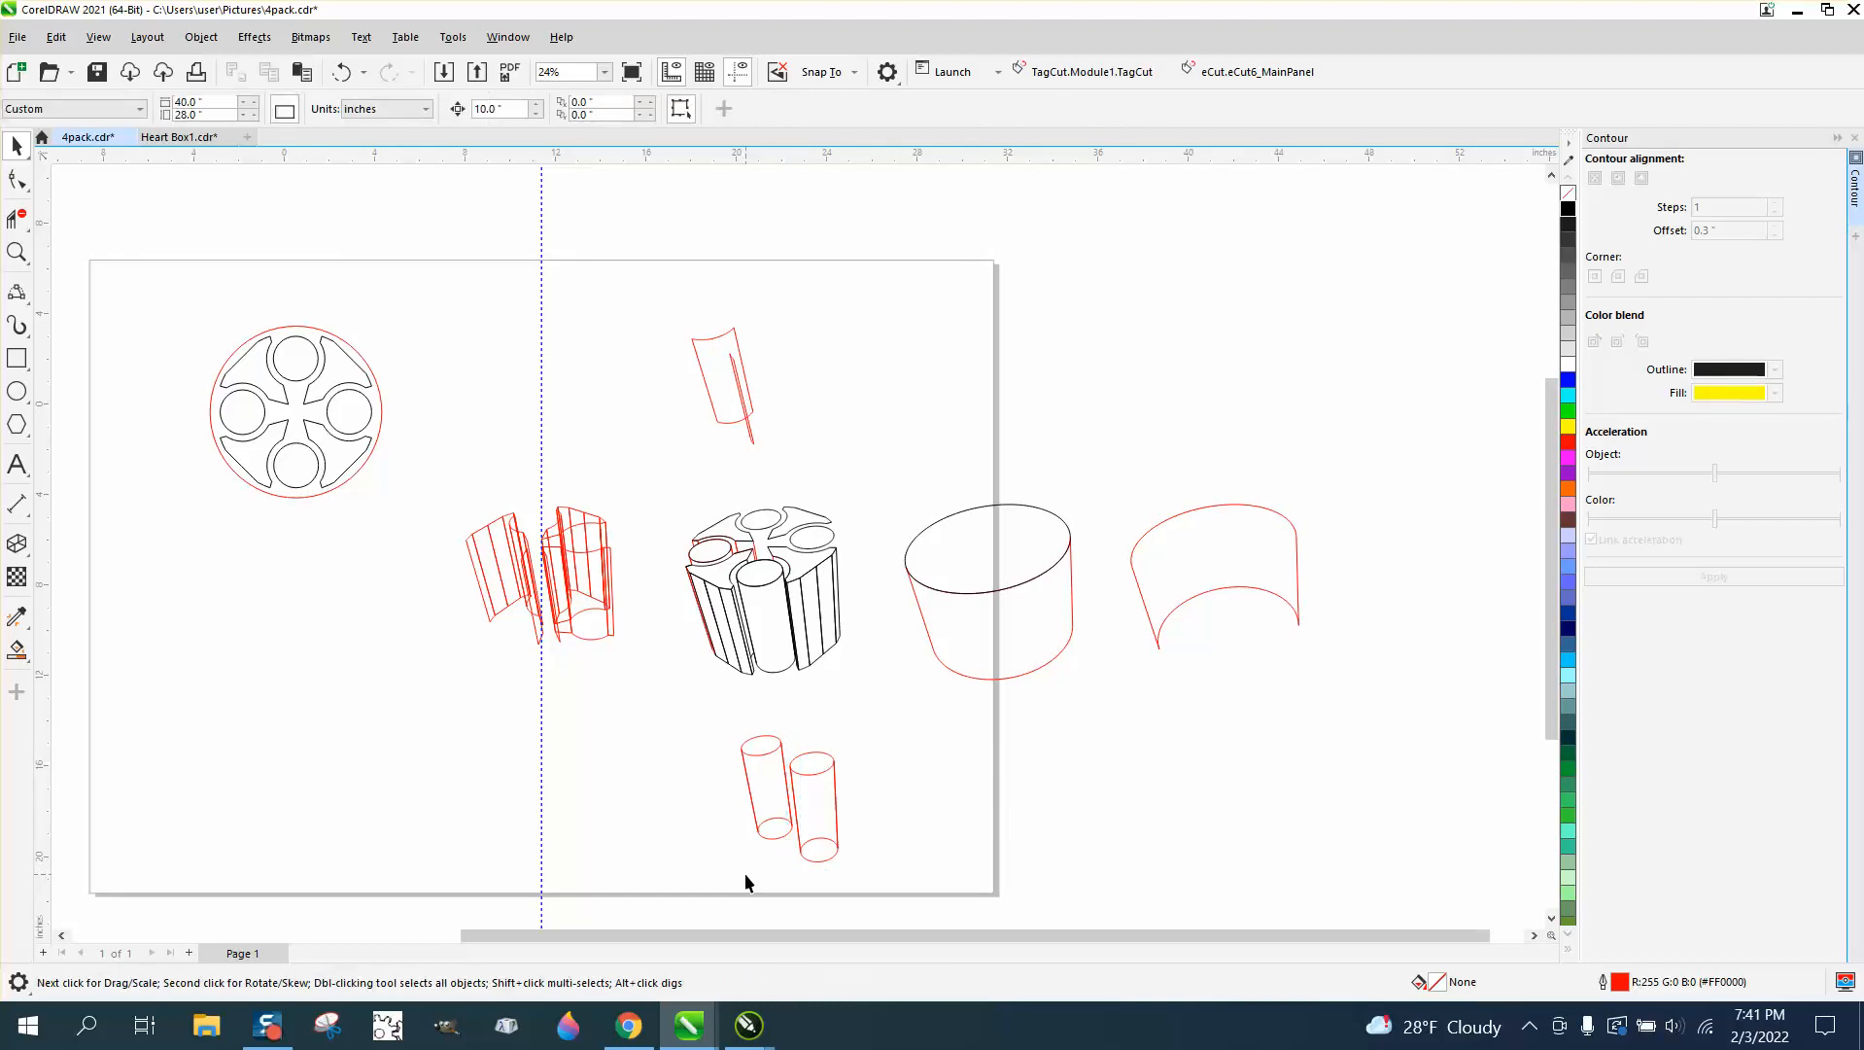
click(802, 853)
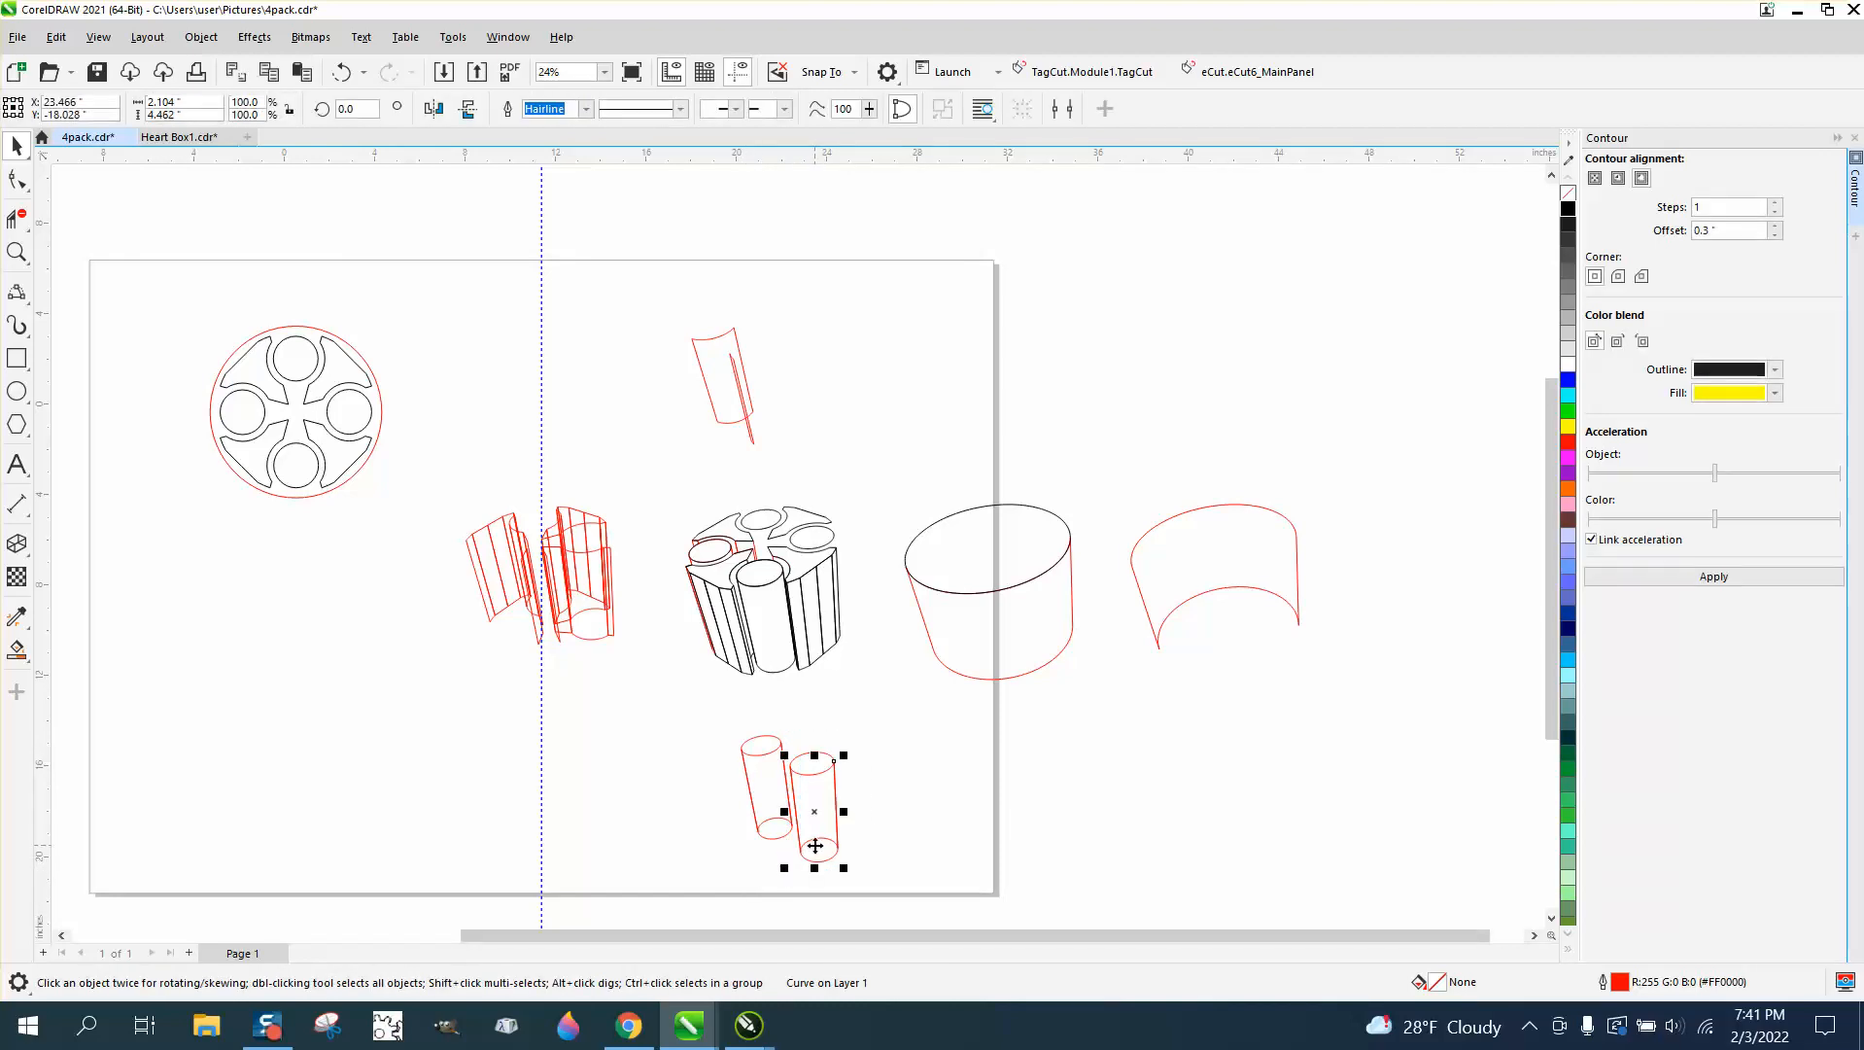
key(e)
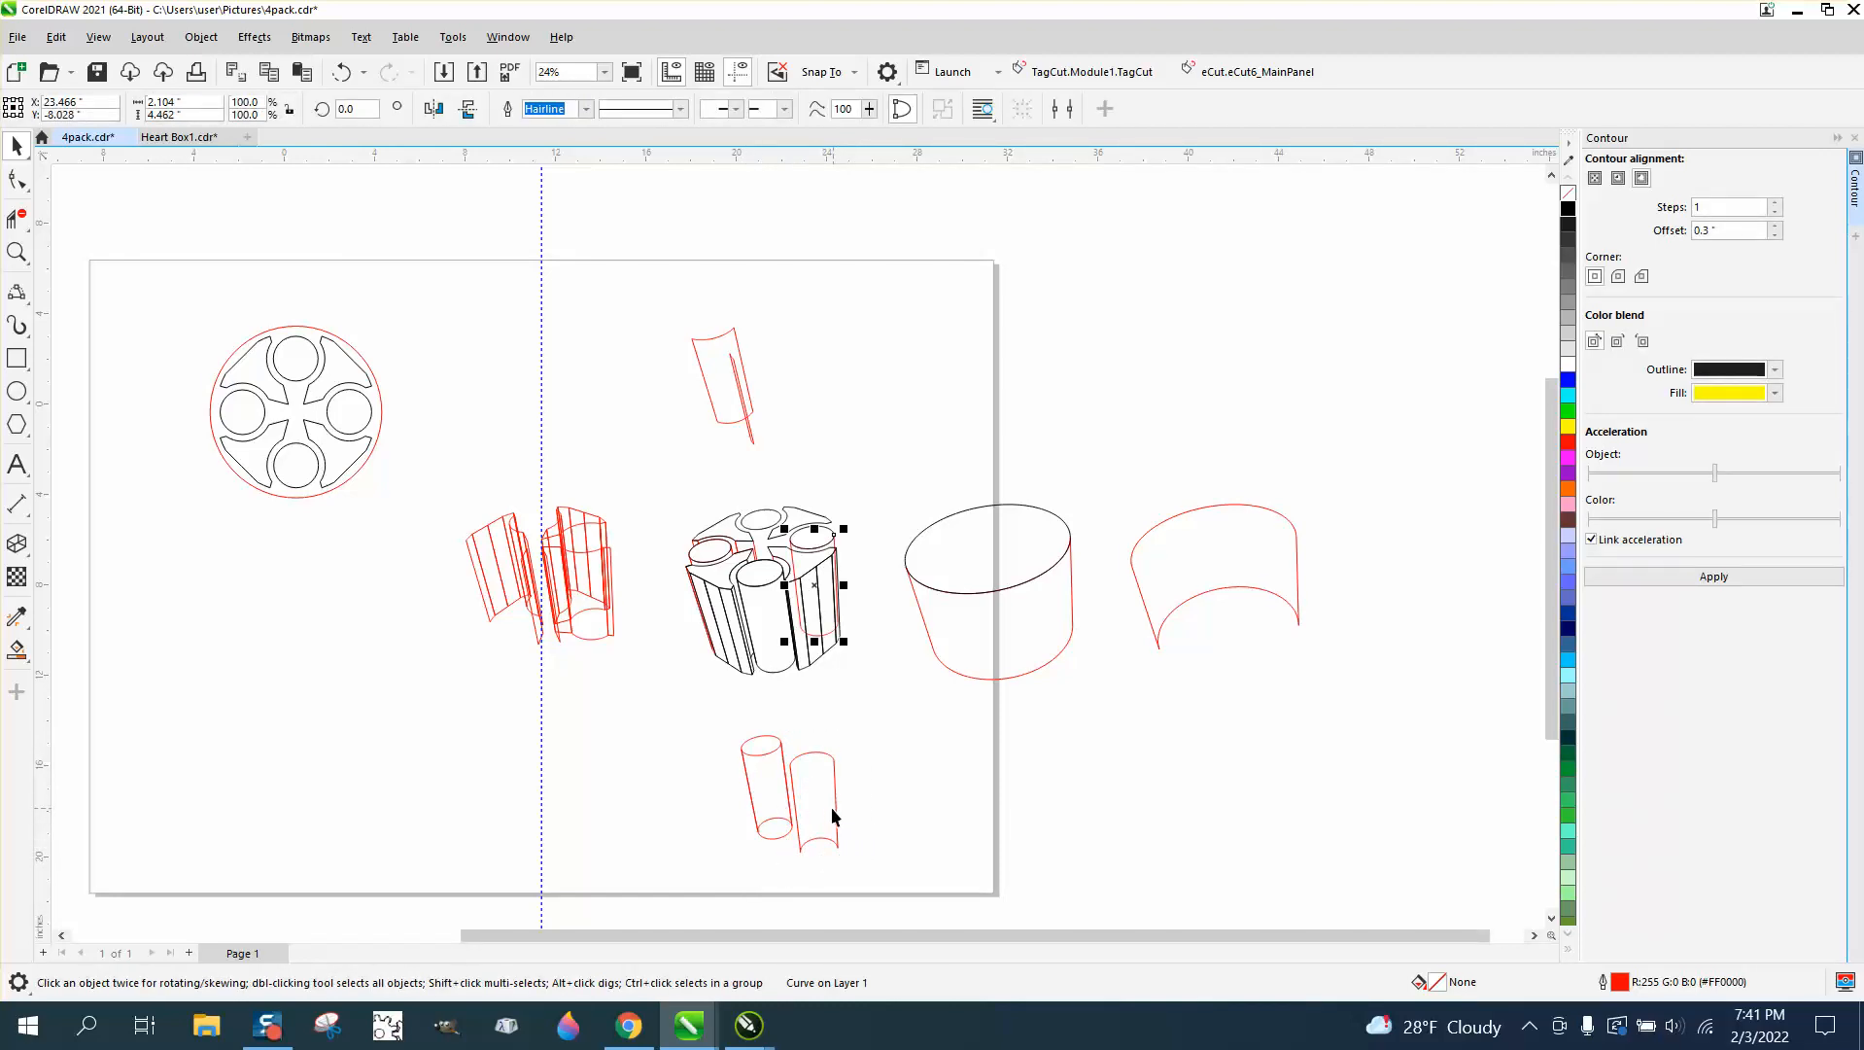
- Trim the right cylinder's side lines and bottom curve hidden by the front-right section
click(14, 253)
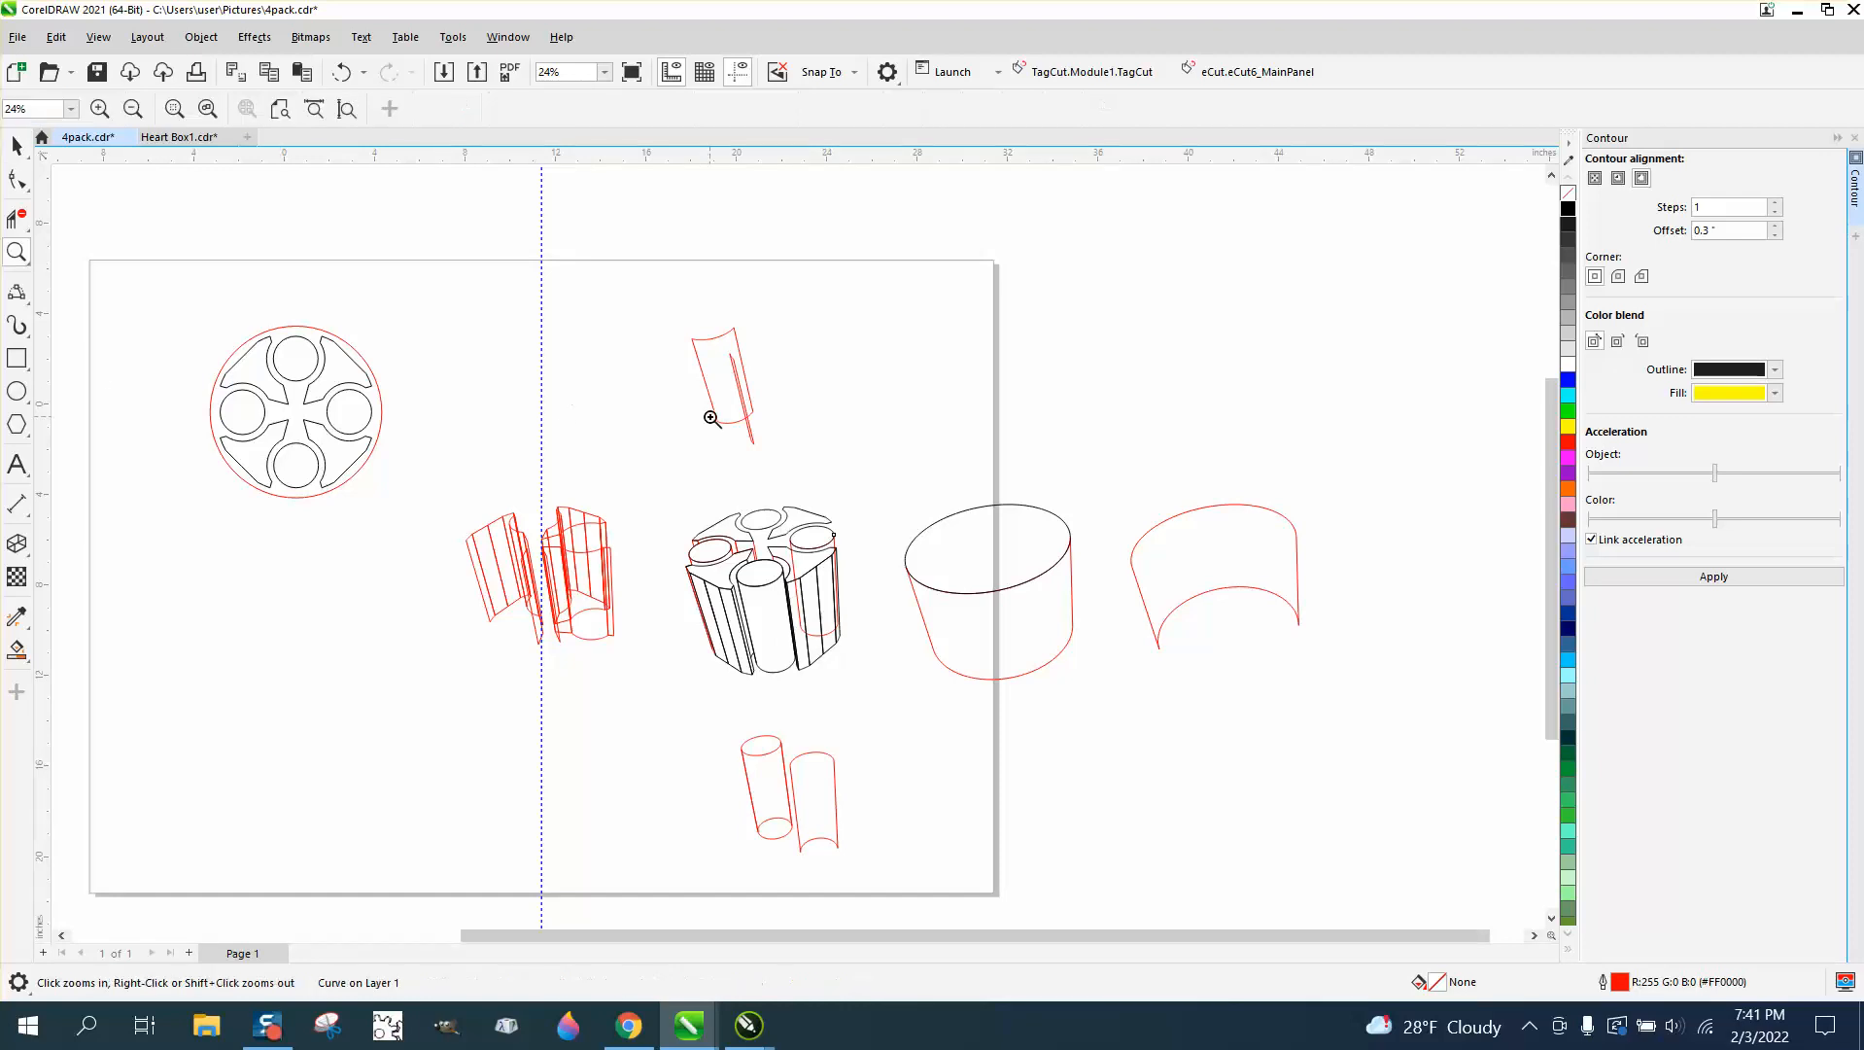
mouse_move(762, 498)
mouse_down()
mouse_move(850, 580)
mouse_move(957, 631)
mouse_up()
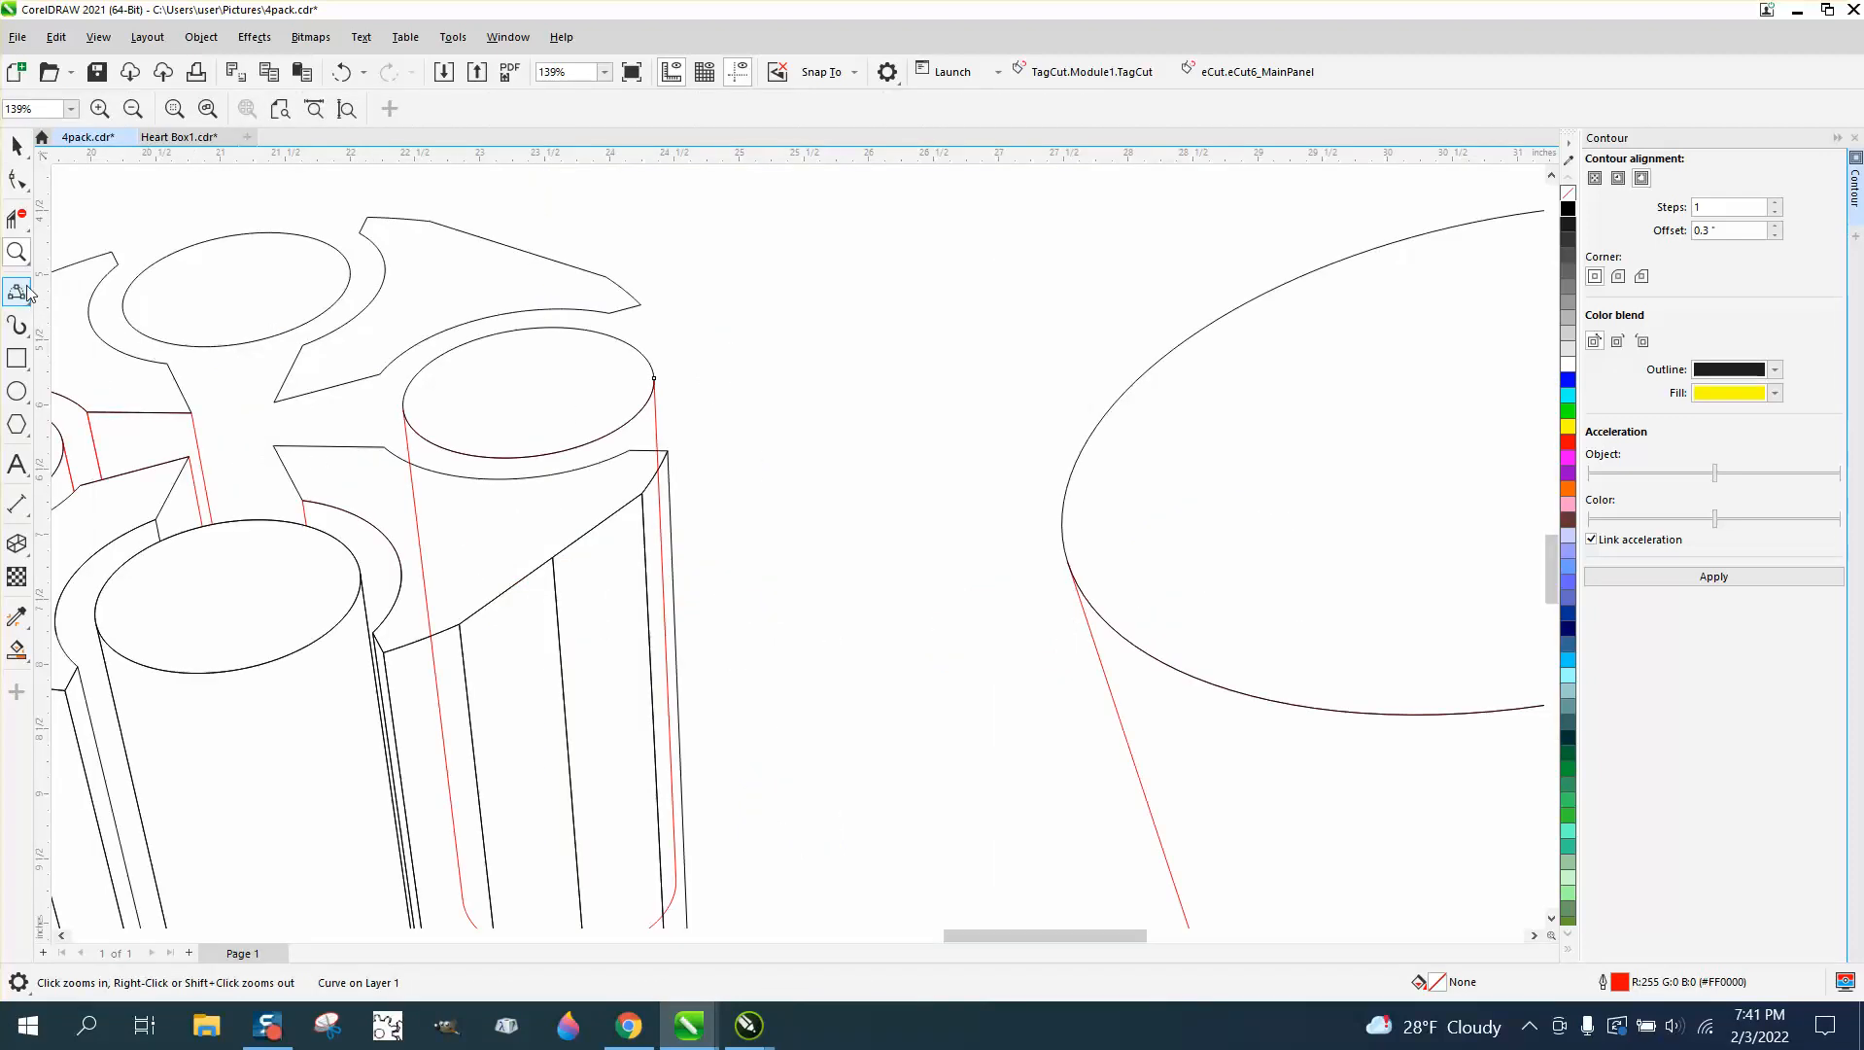
click(17, 219)
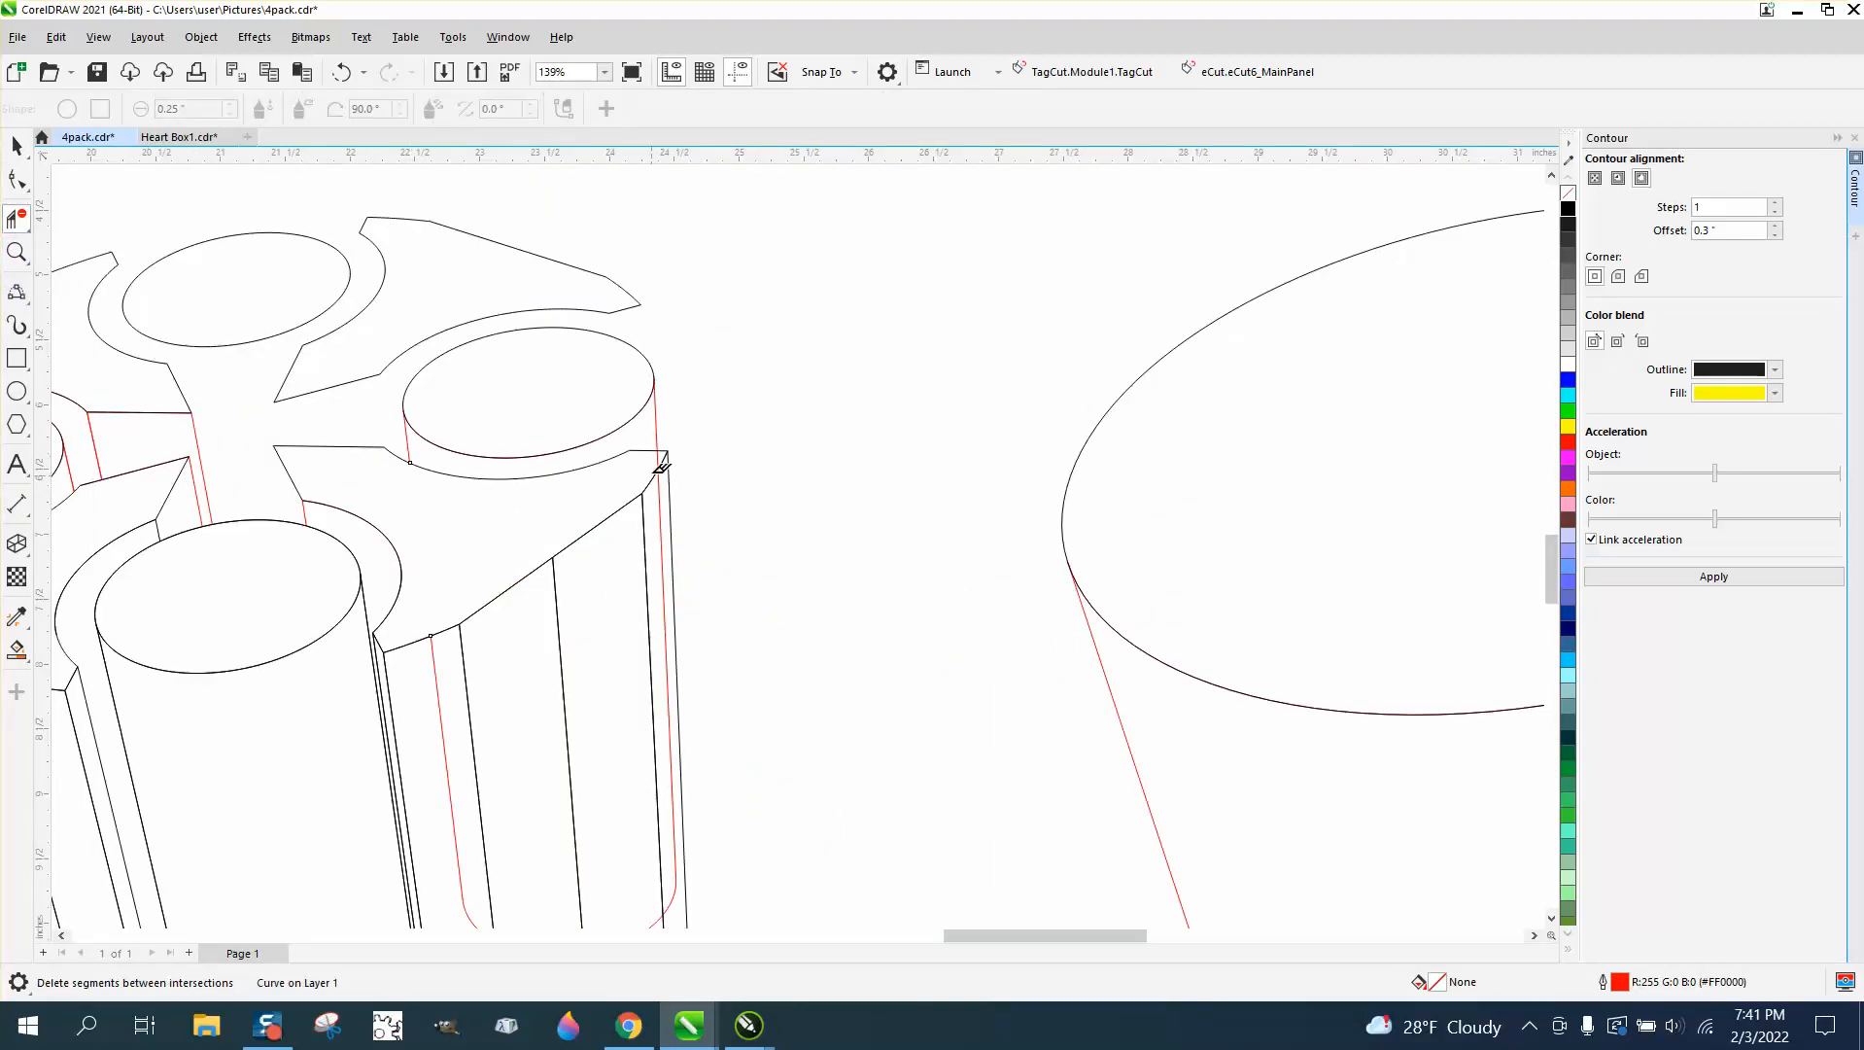
click(665, 454)
click(662, 491)
click(452, 698)
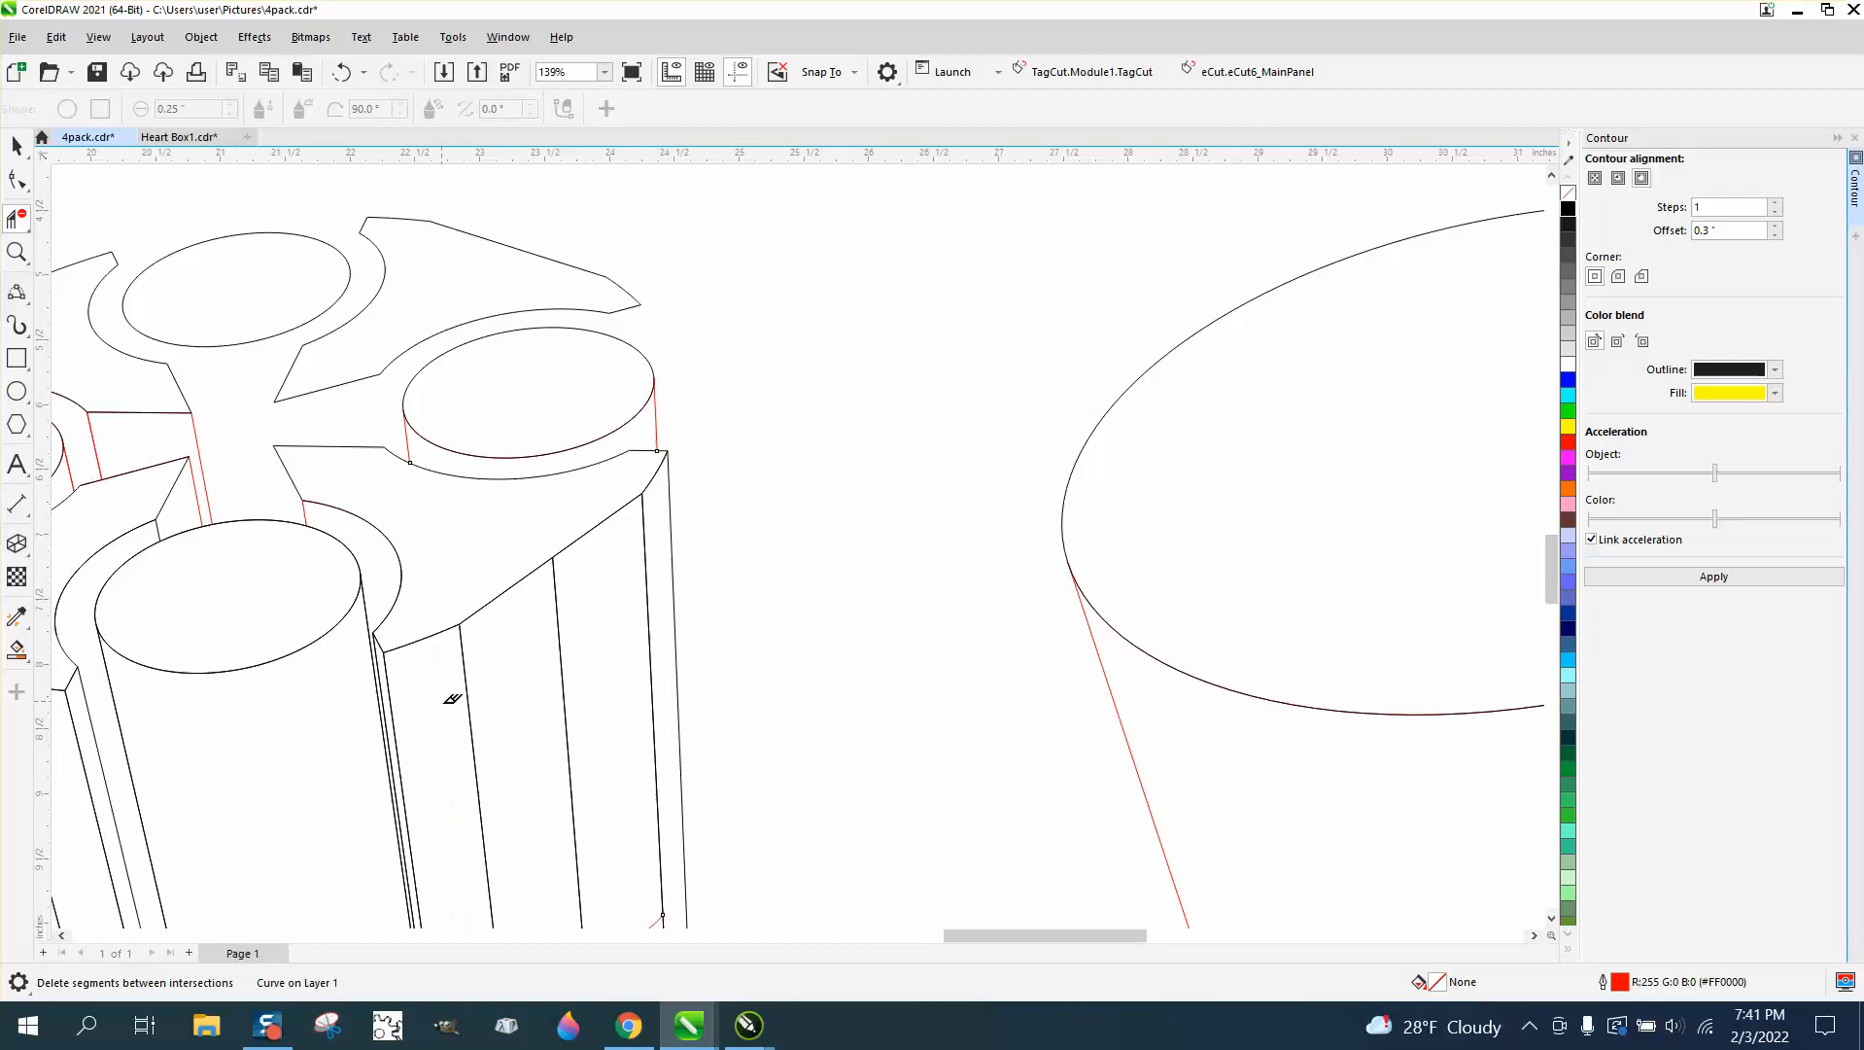
scroll(466, 738, down, 2)
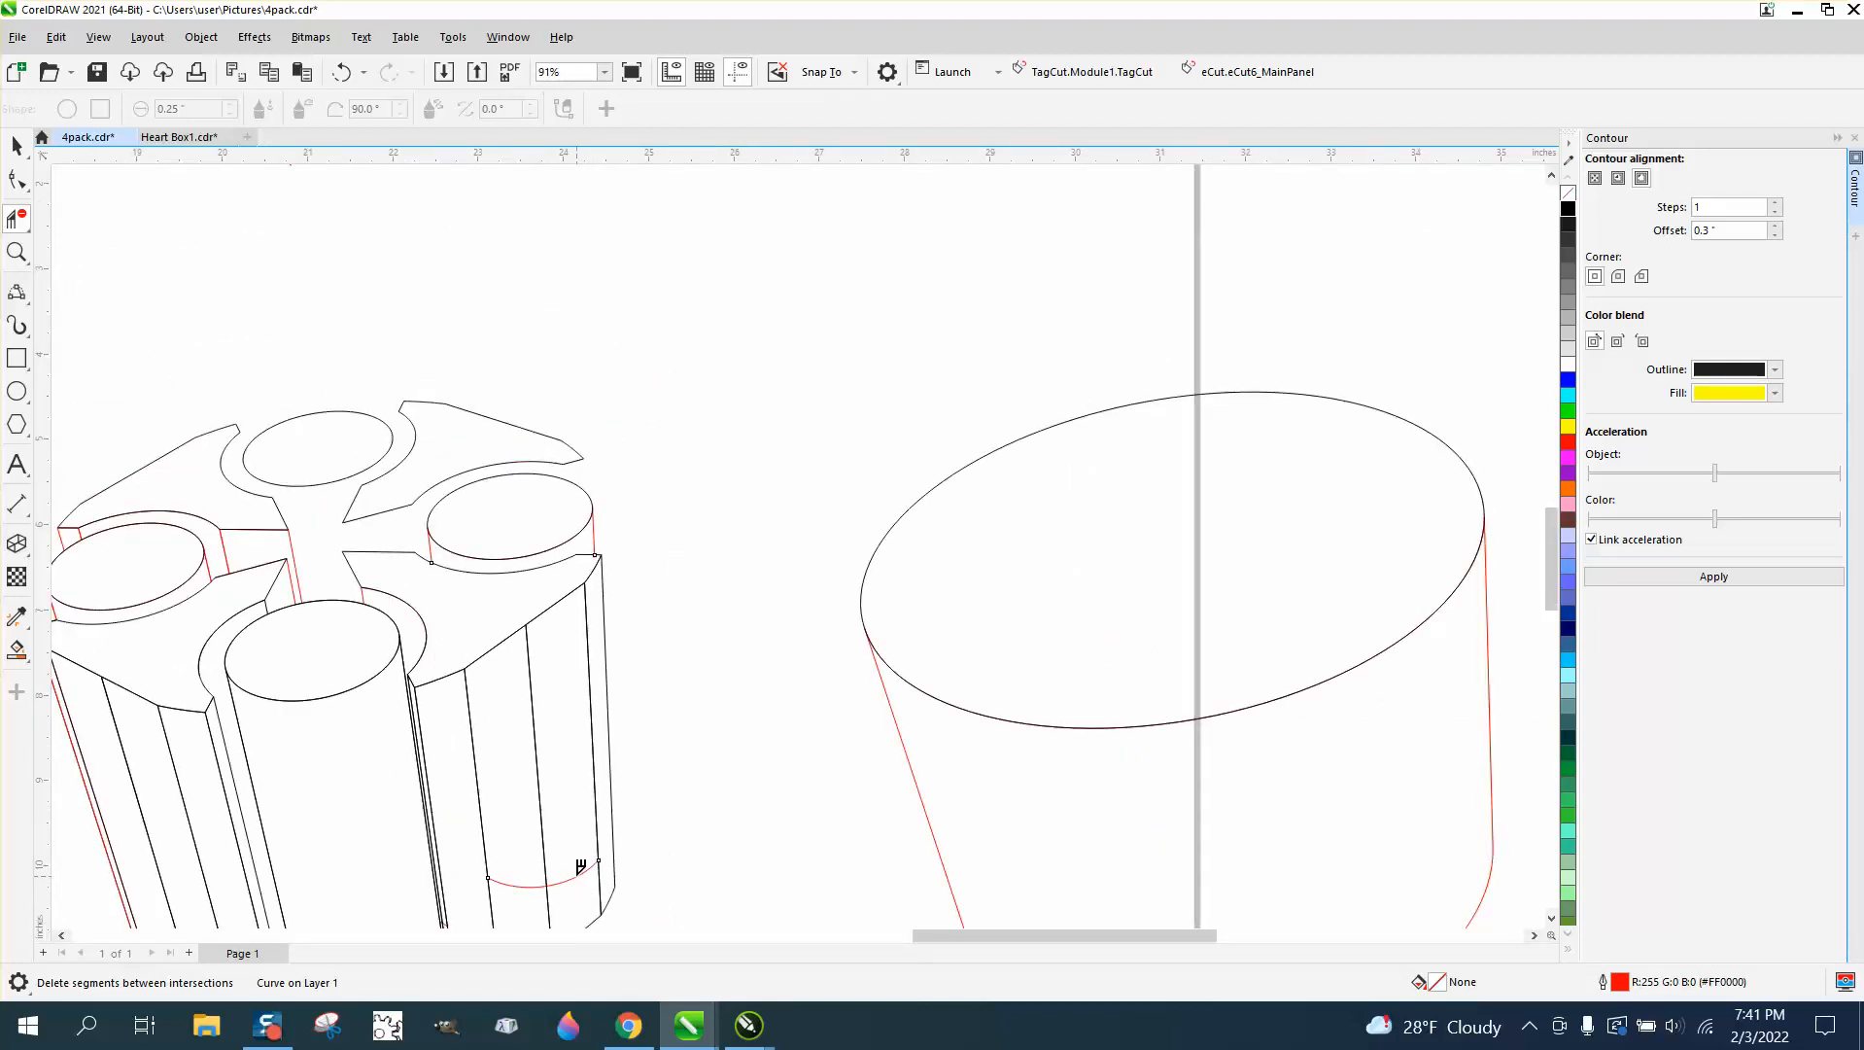
click(535, 884)
- Fill the four circular cylinder tops of the assembly with blue using Smart Fill
scroll(727, 818, down, 4)
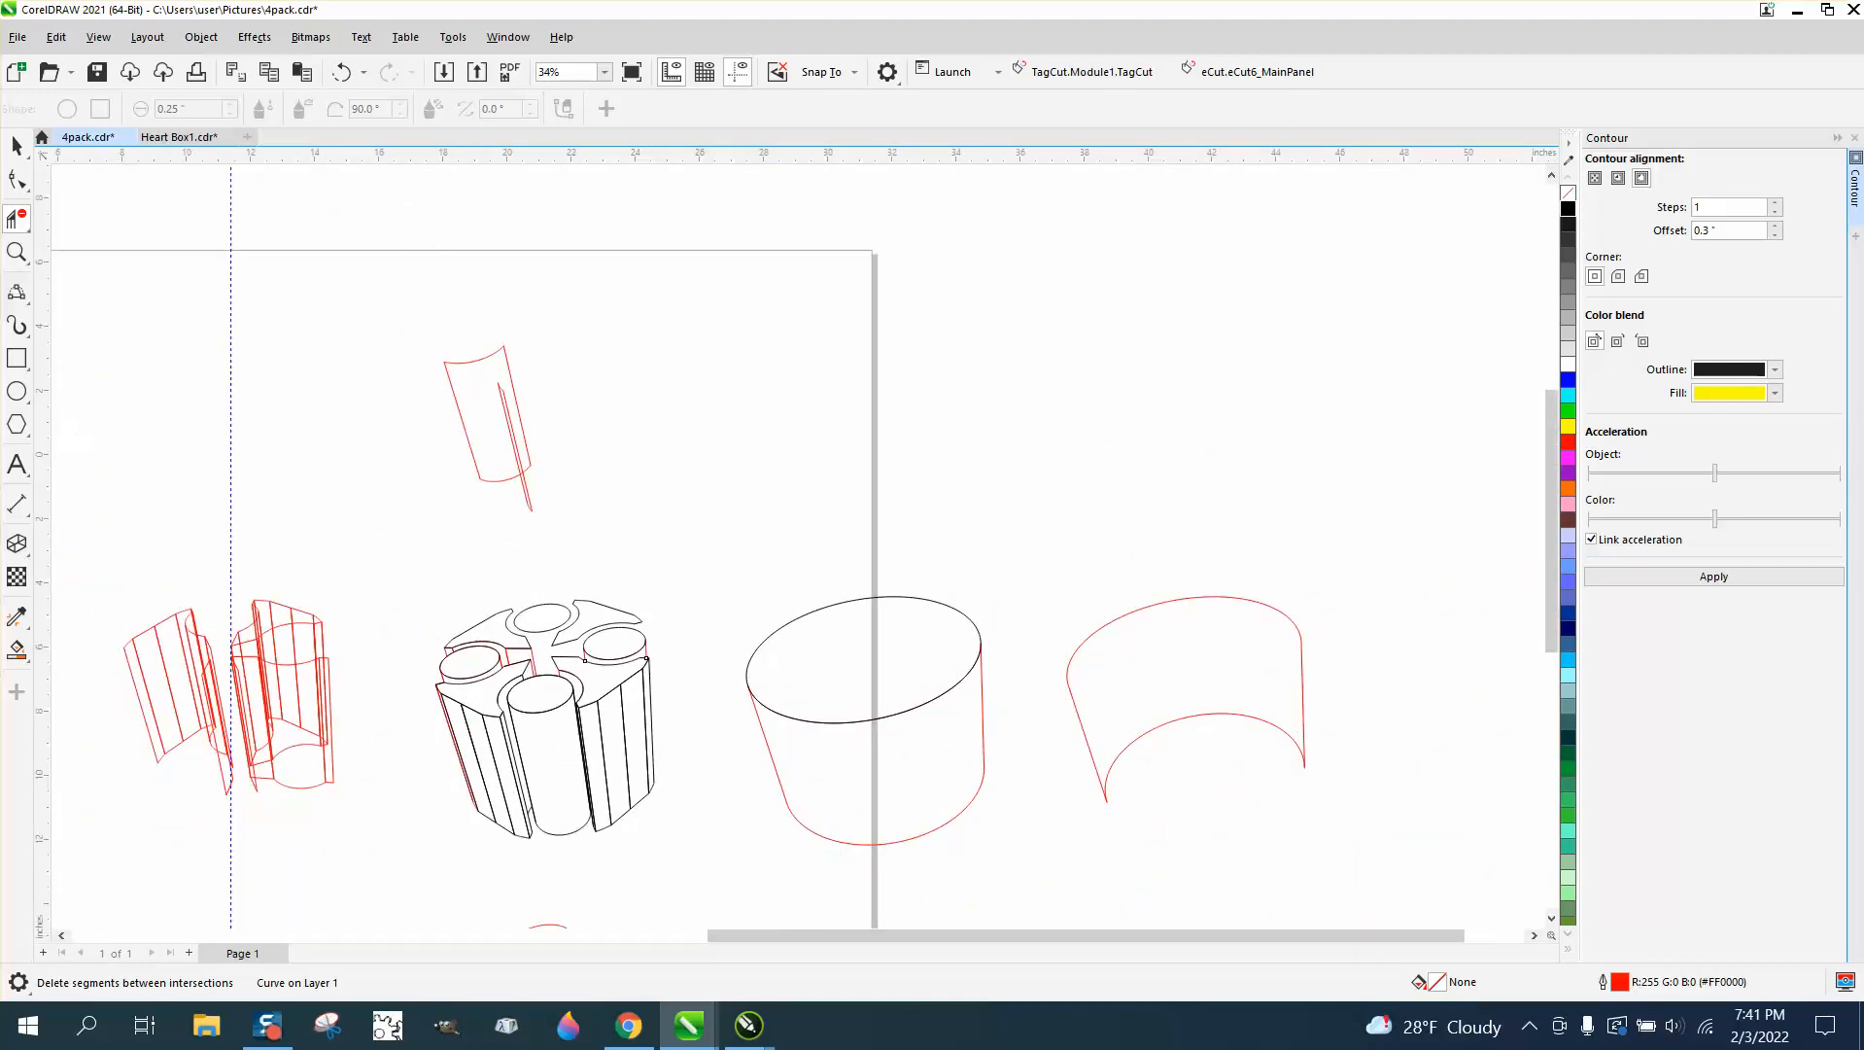
key(z)
drag(352, 509, 972, 845)
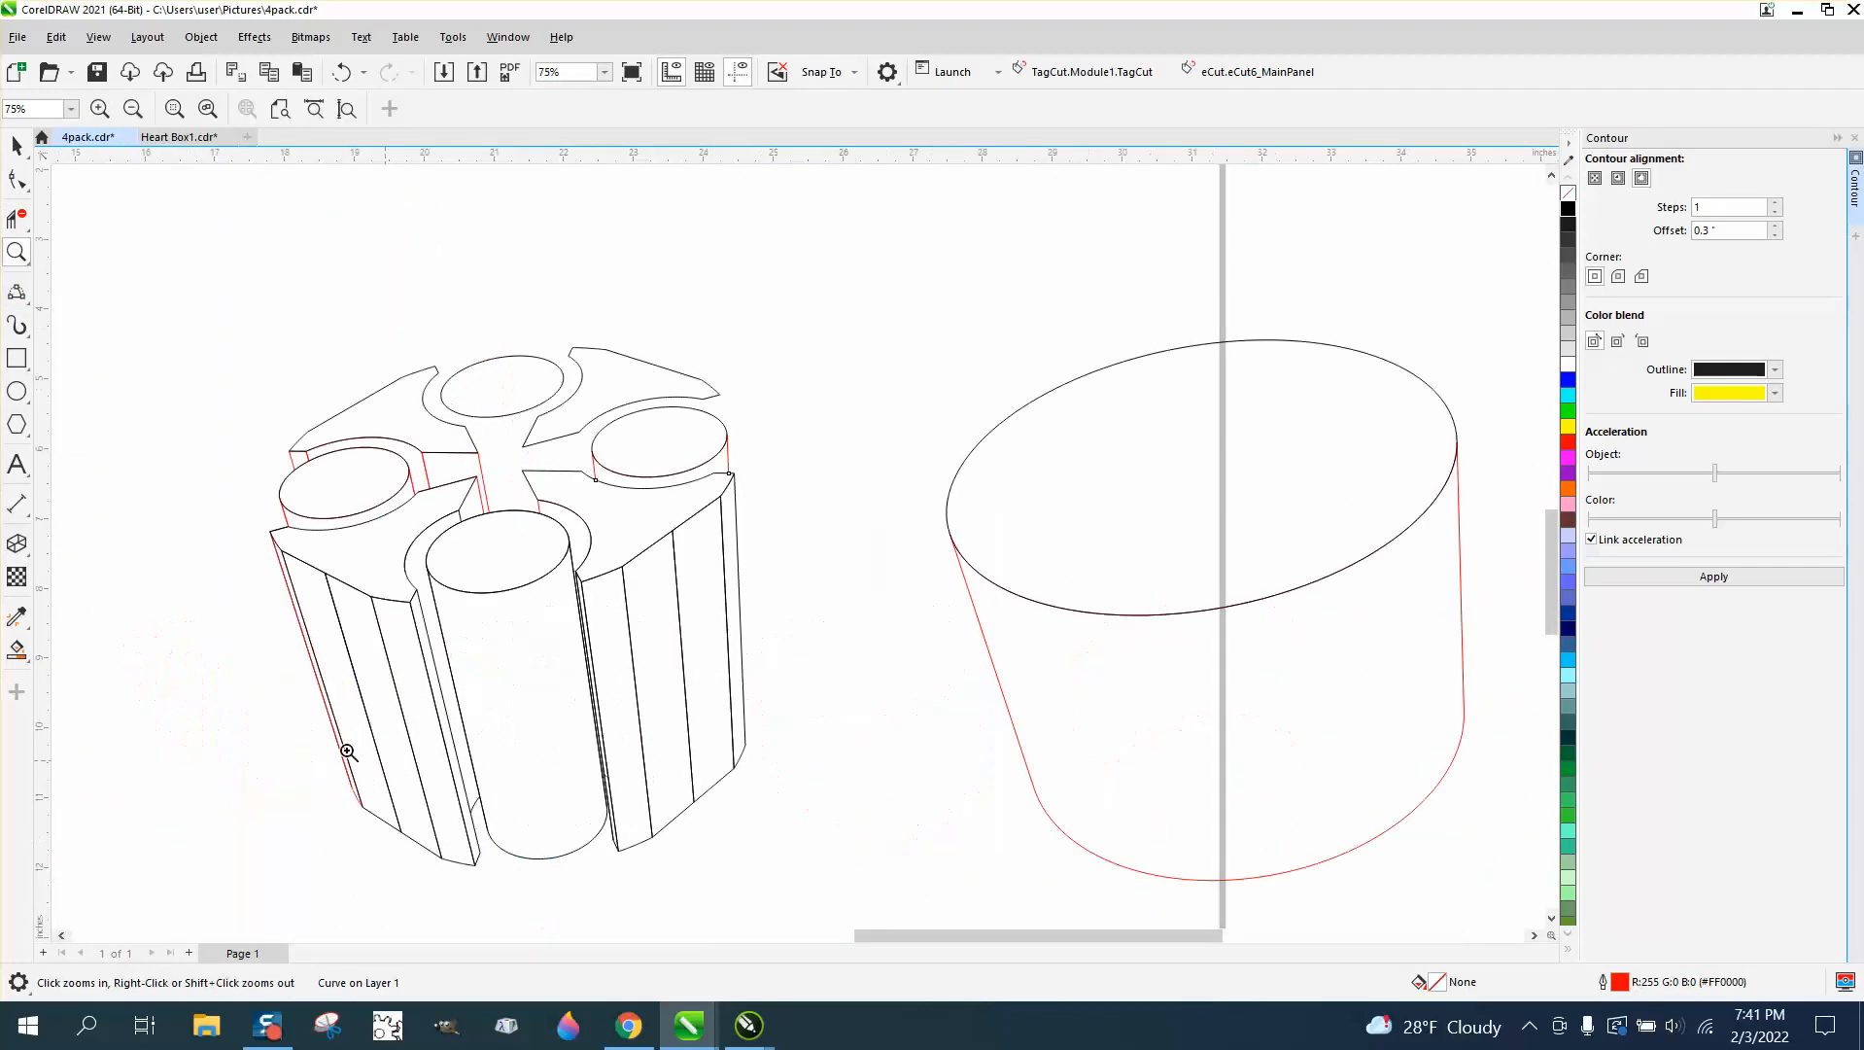
click(17, 650)
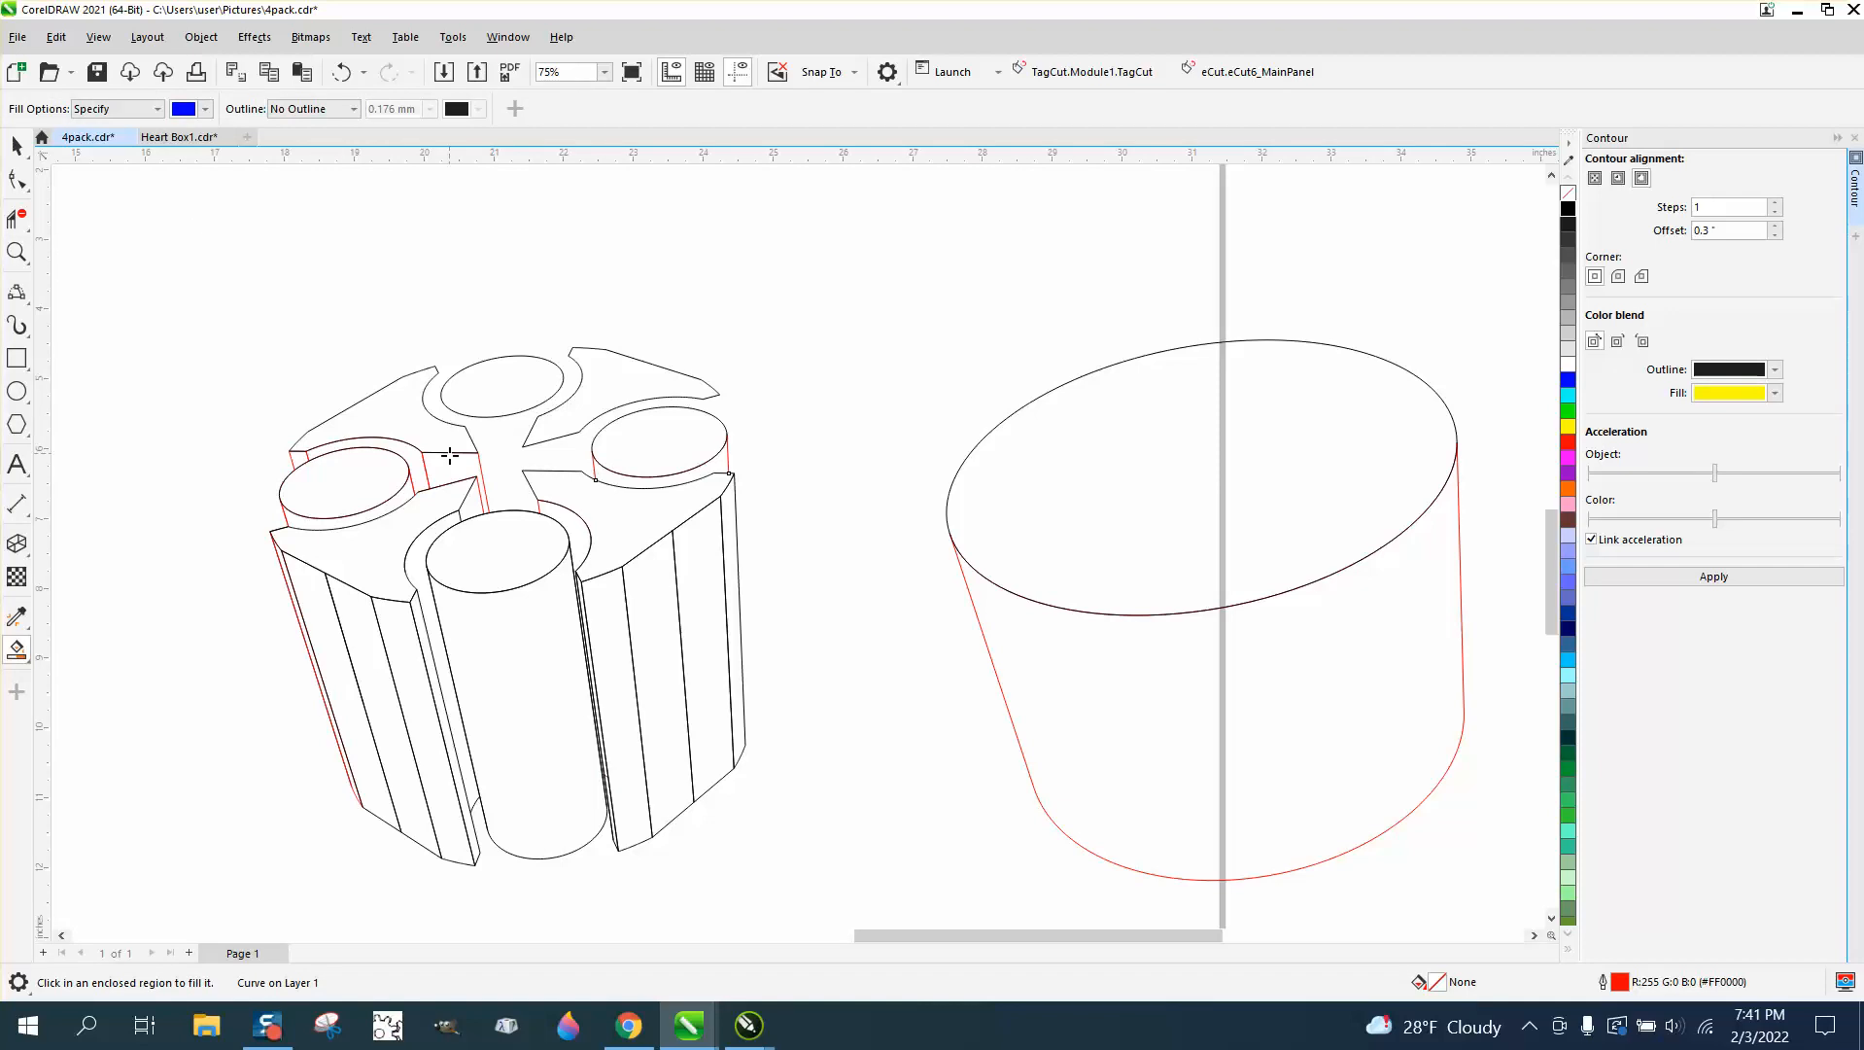
click(351, 469)
click(491, 372)
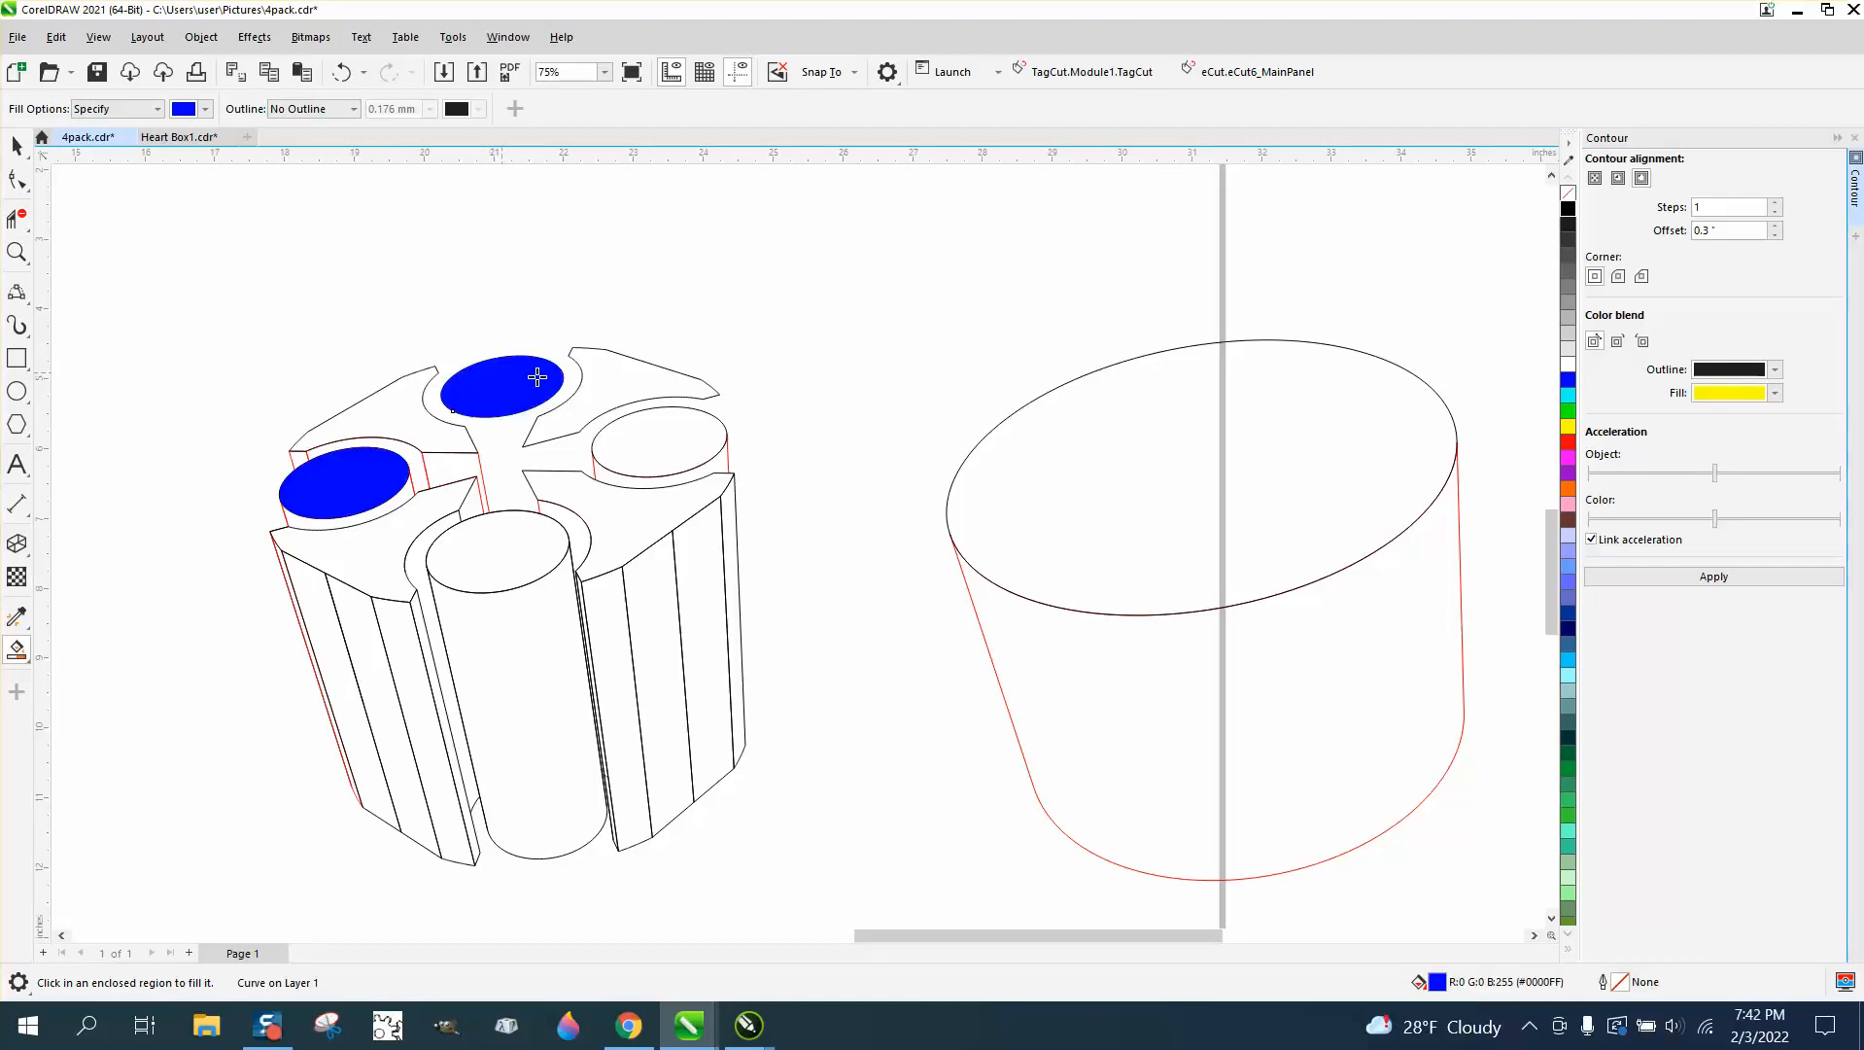
click(667, 432)
click(493, 565)
- Fill the top faces of the assembly's four sections with green (#00FF00) using Smart Fill
click(205, 109)
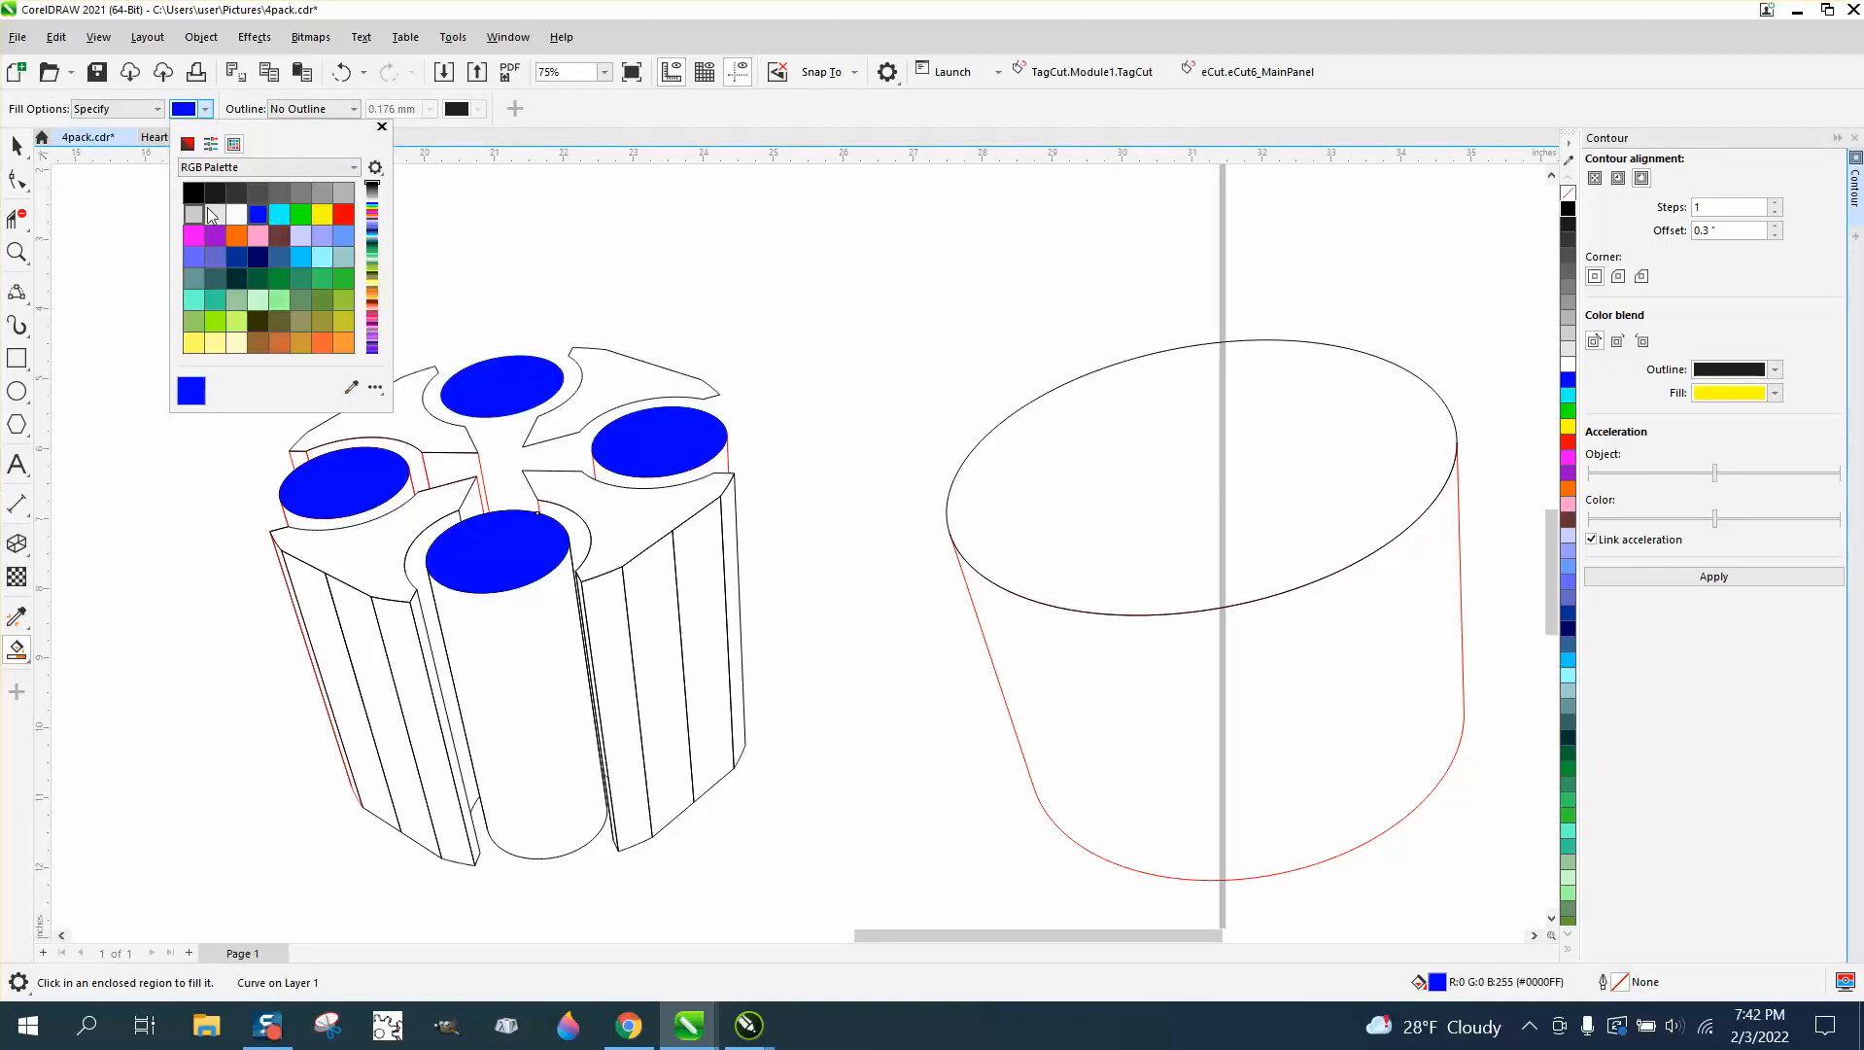
click(301, 216)
click(401, 420)
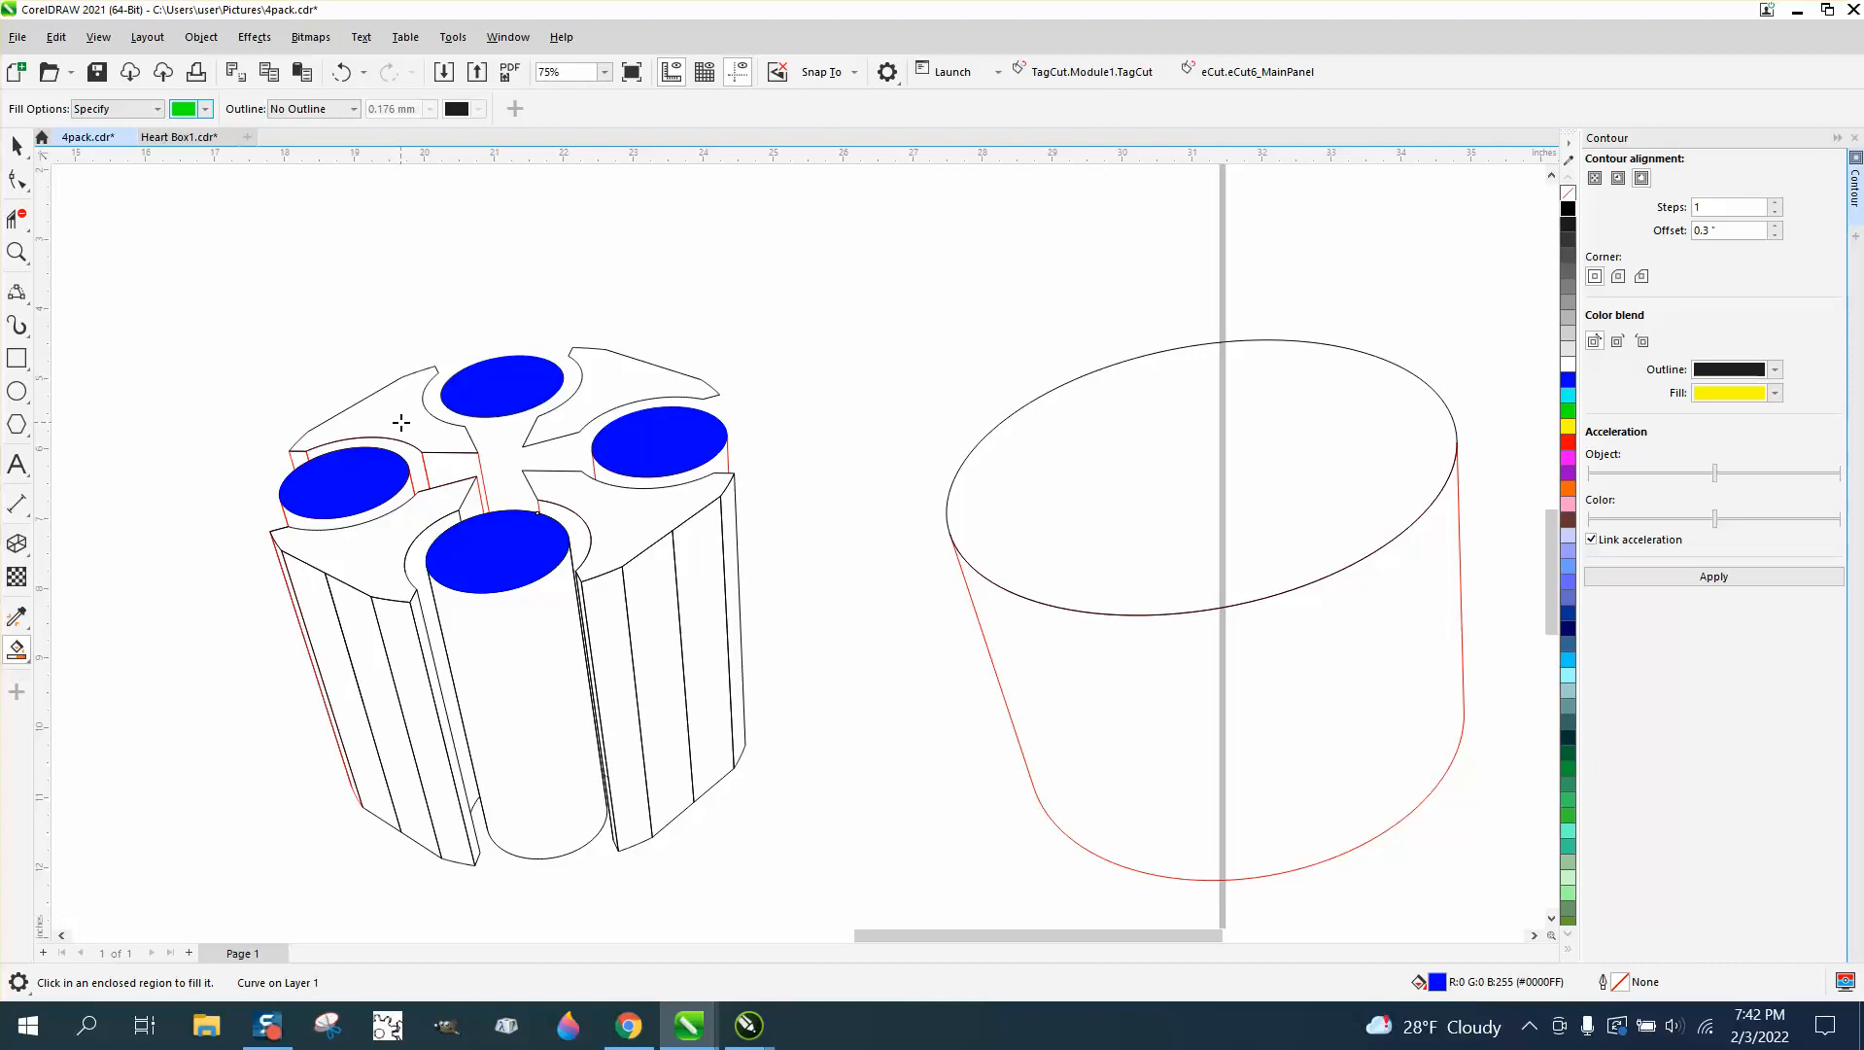
click(595, 394)
click(622, 524)
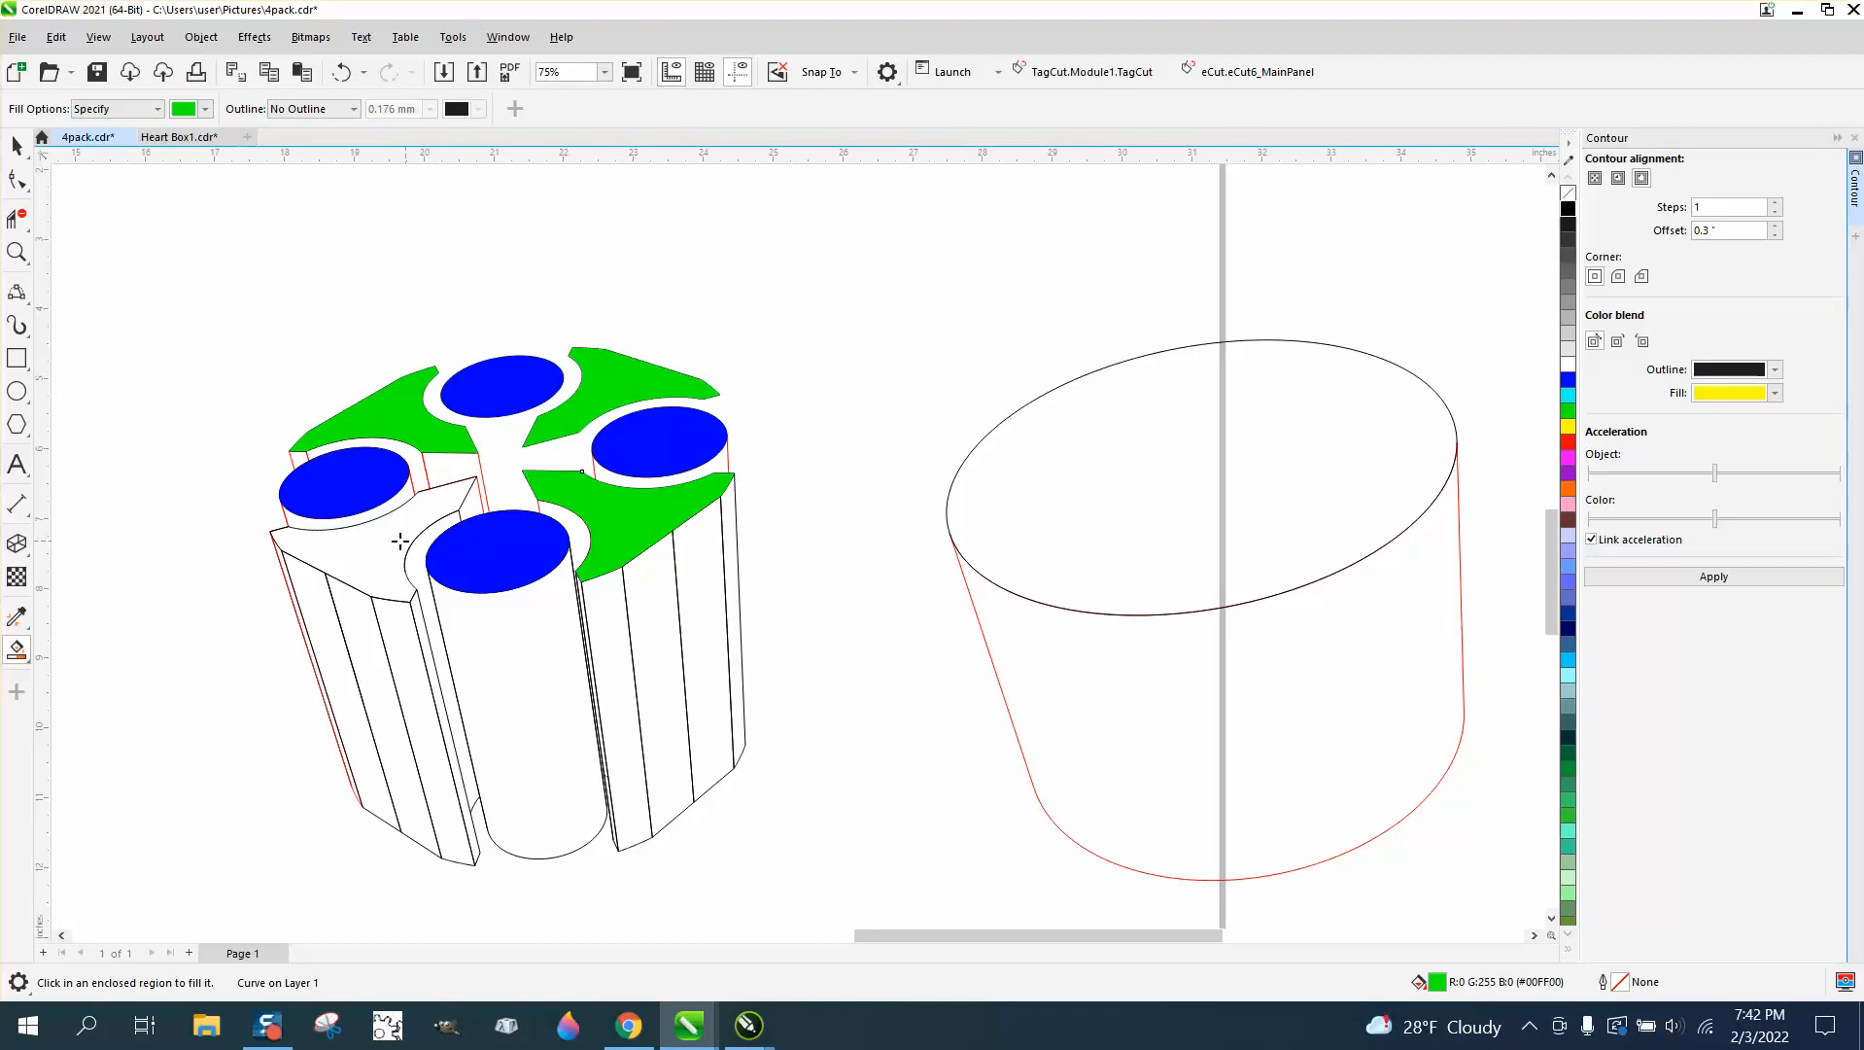
click(387, 540)
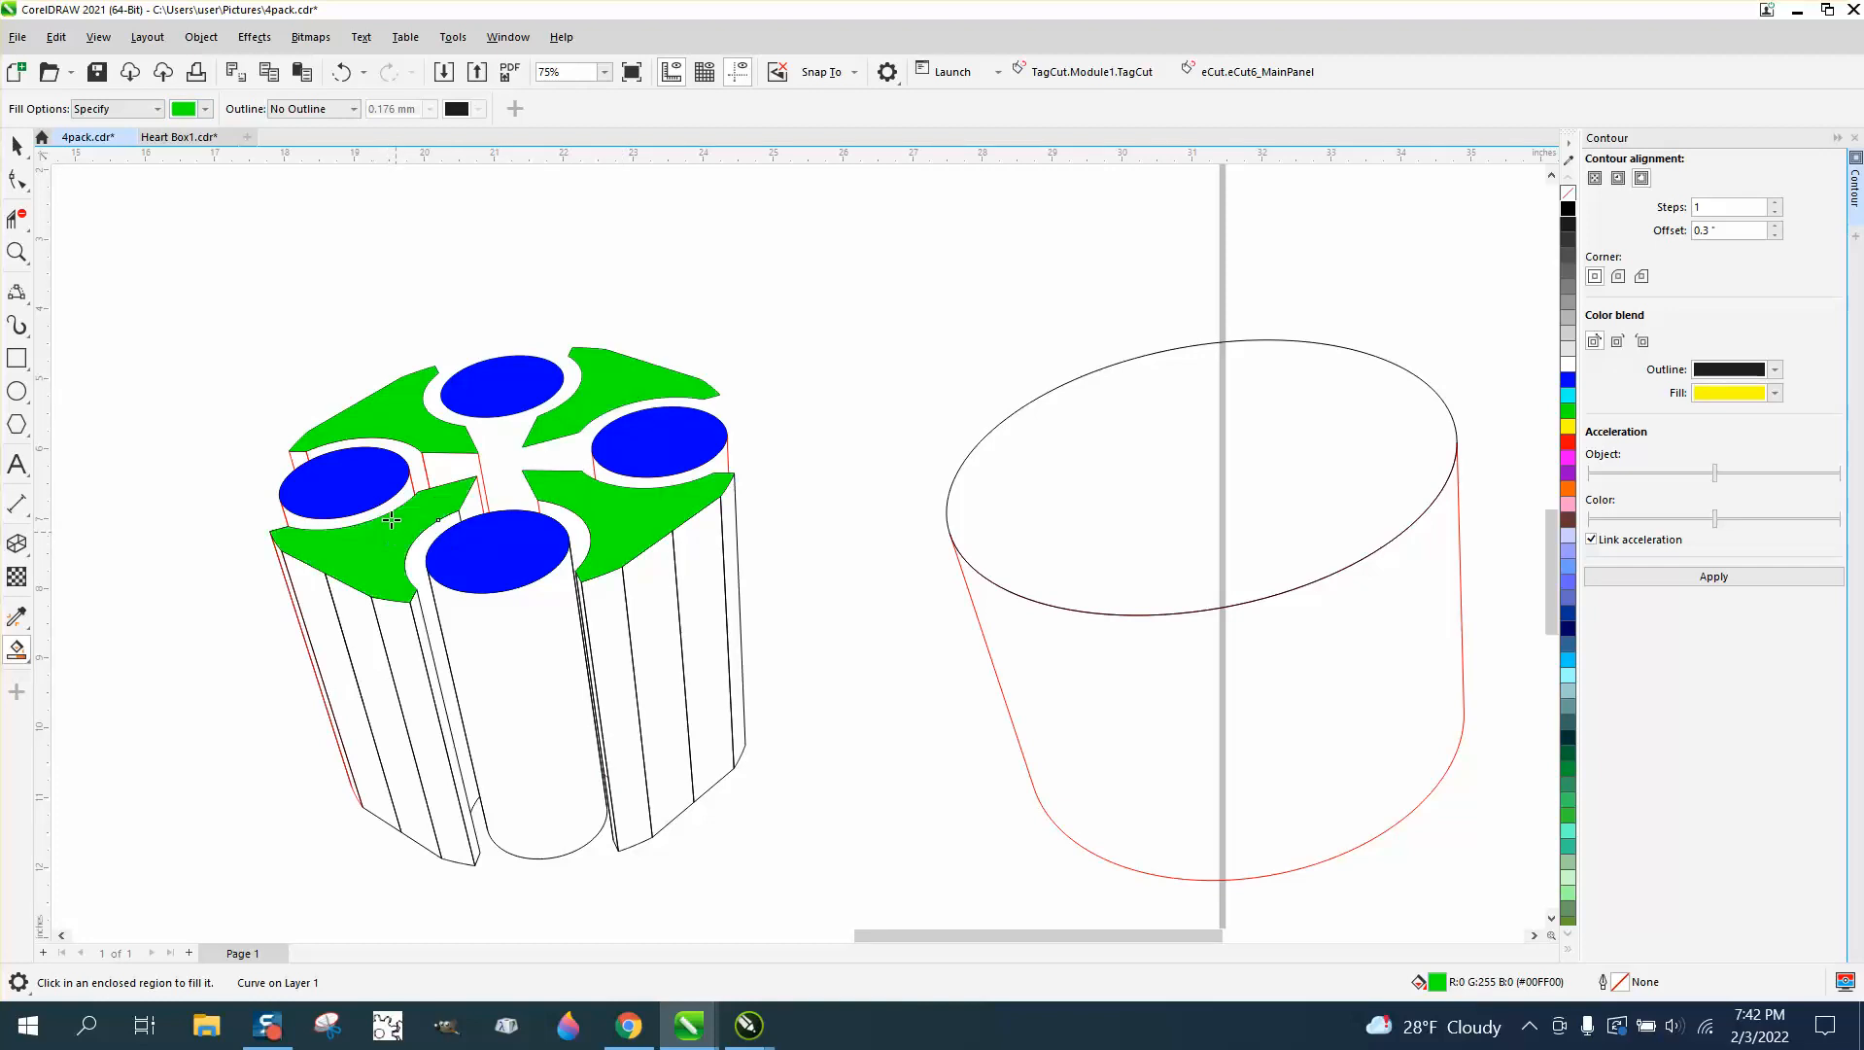
- Set the fill colour to yellow-green (#99FF00) and fill the front-left section's outer wall panels
click(207, 108)
click(236, 321)
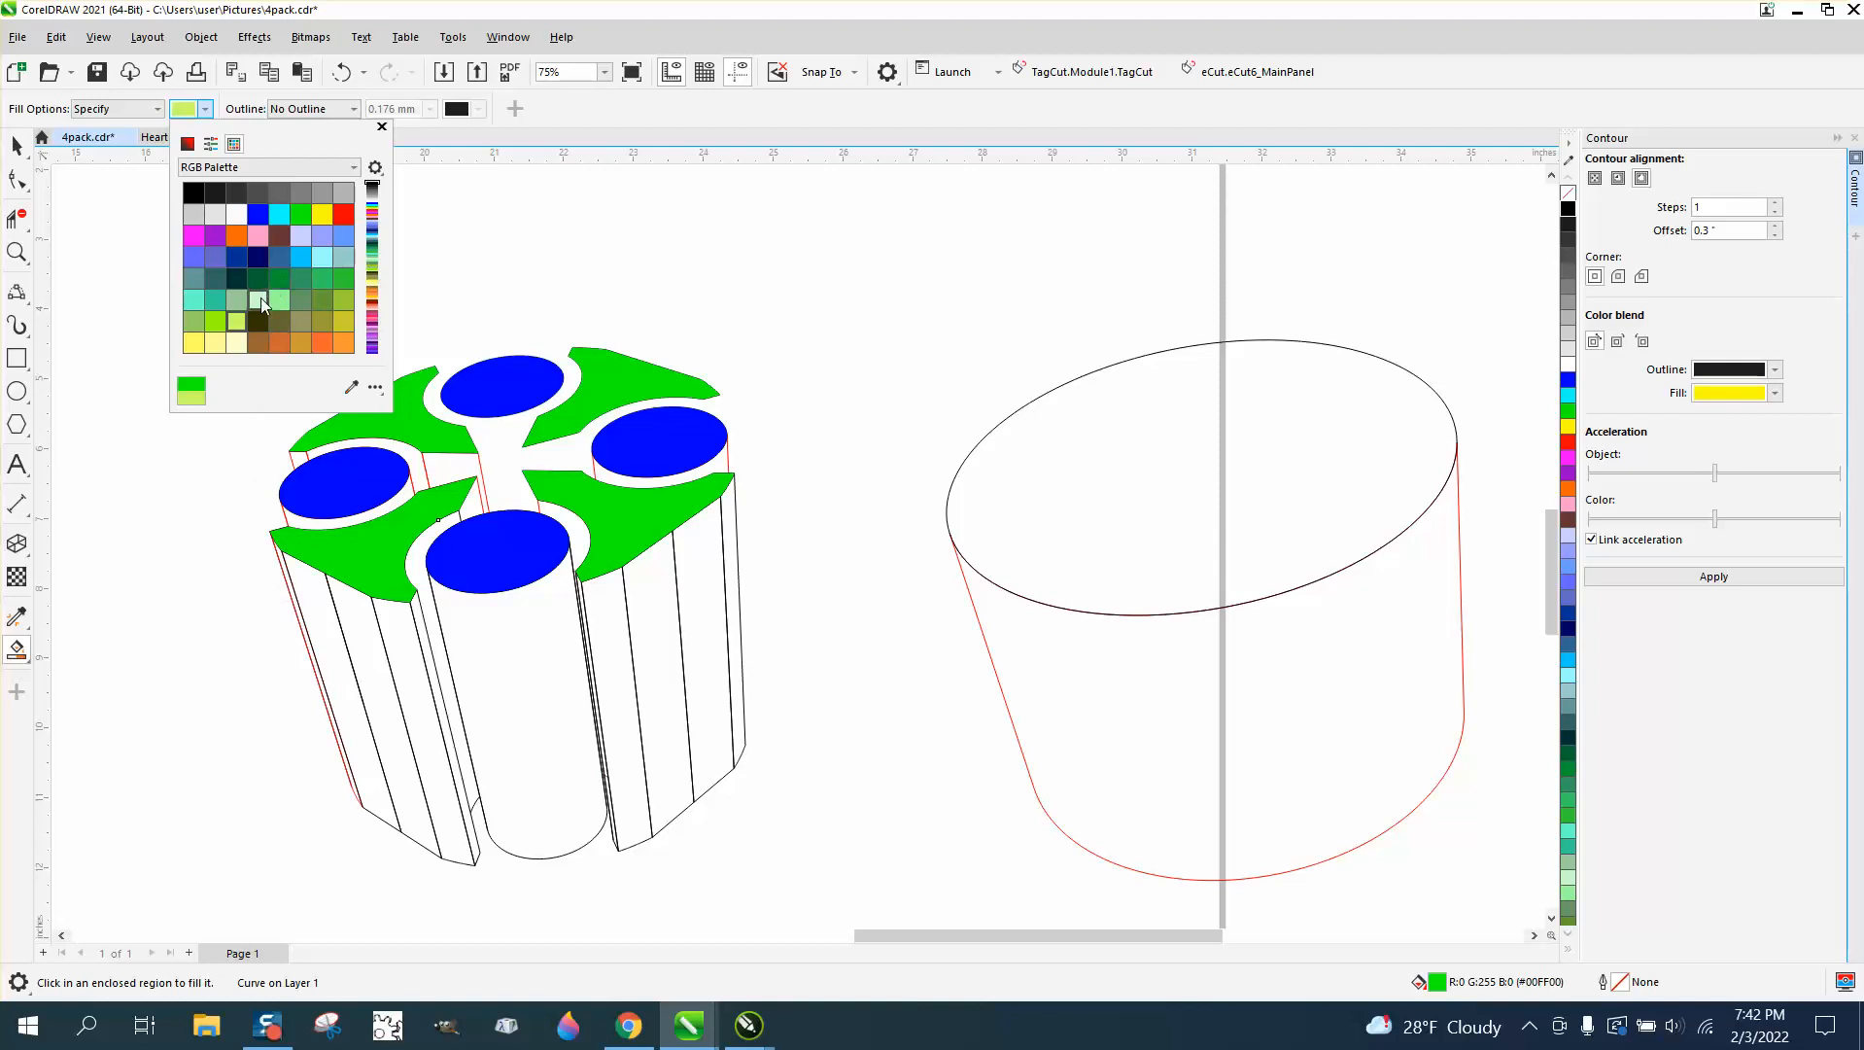
click(215, 322)
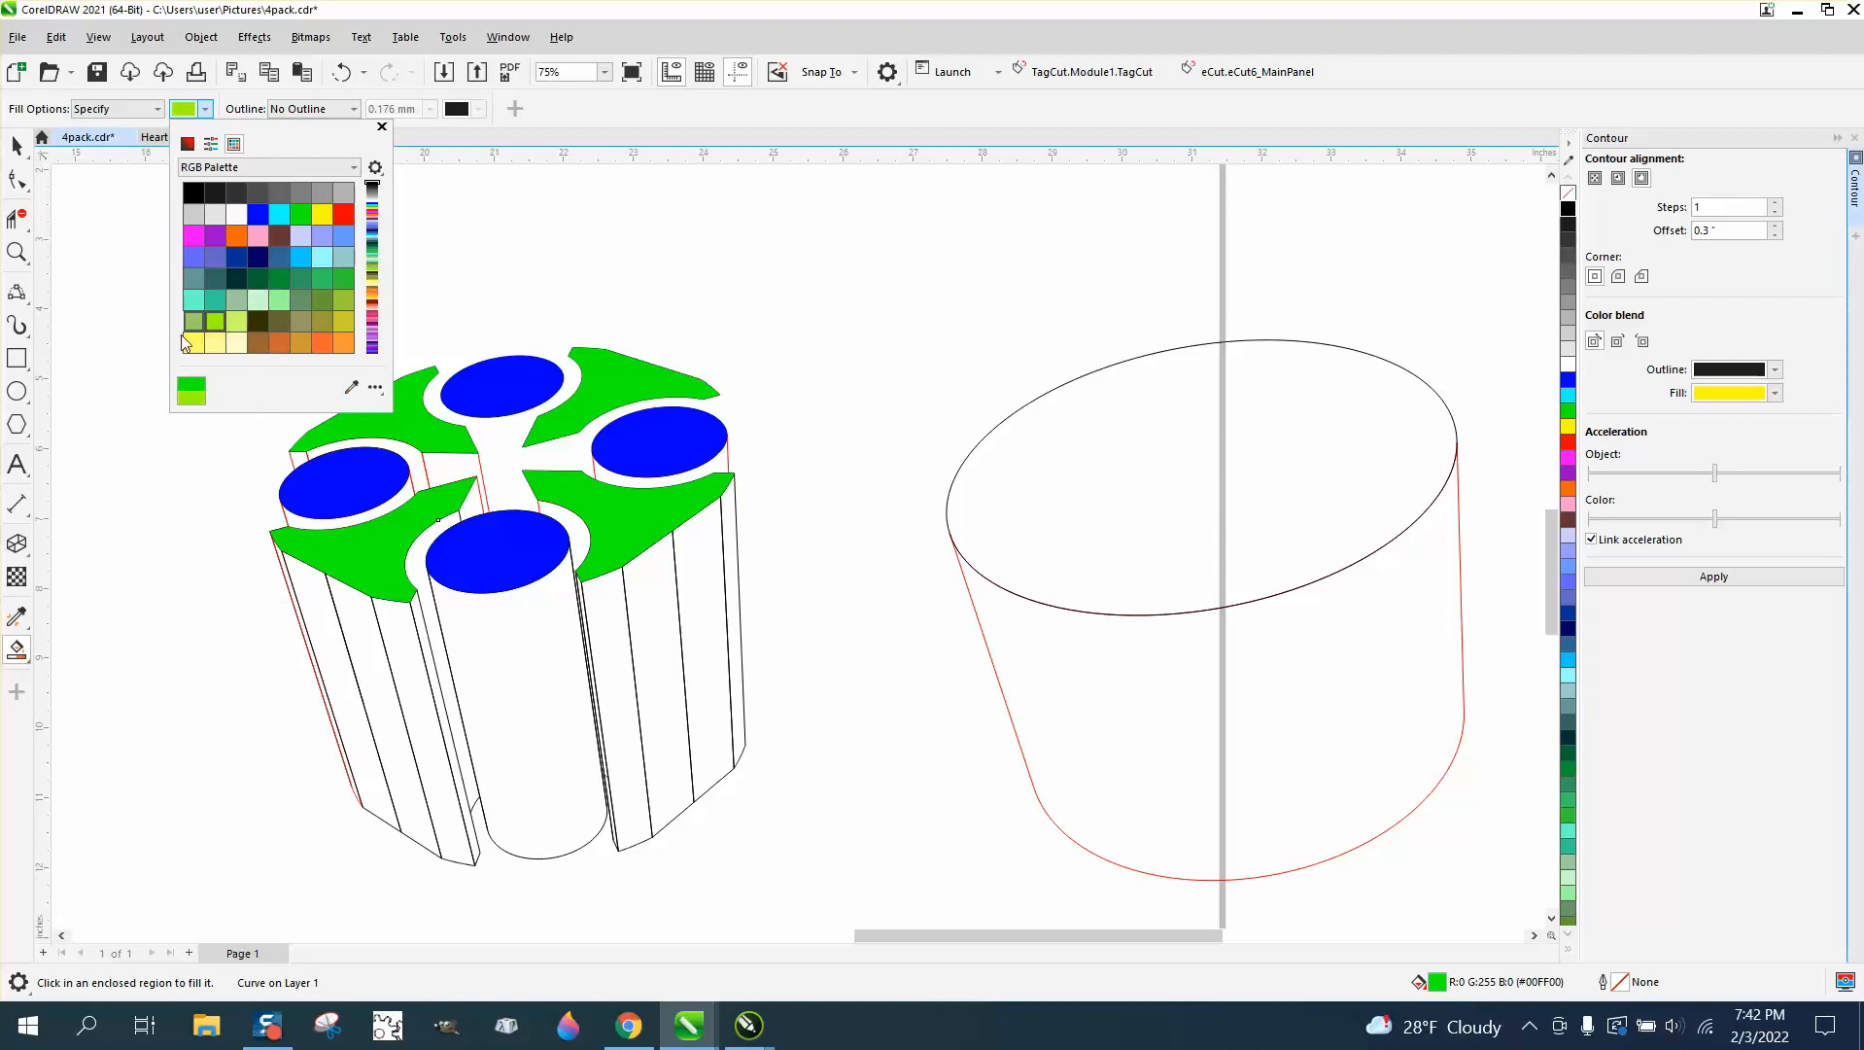
click(17, 252)
mouse_move(170, 425)
mouse_down()
mouse_move(250, 529)
mouse_move(721, 770)
mouse_up()
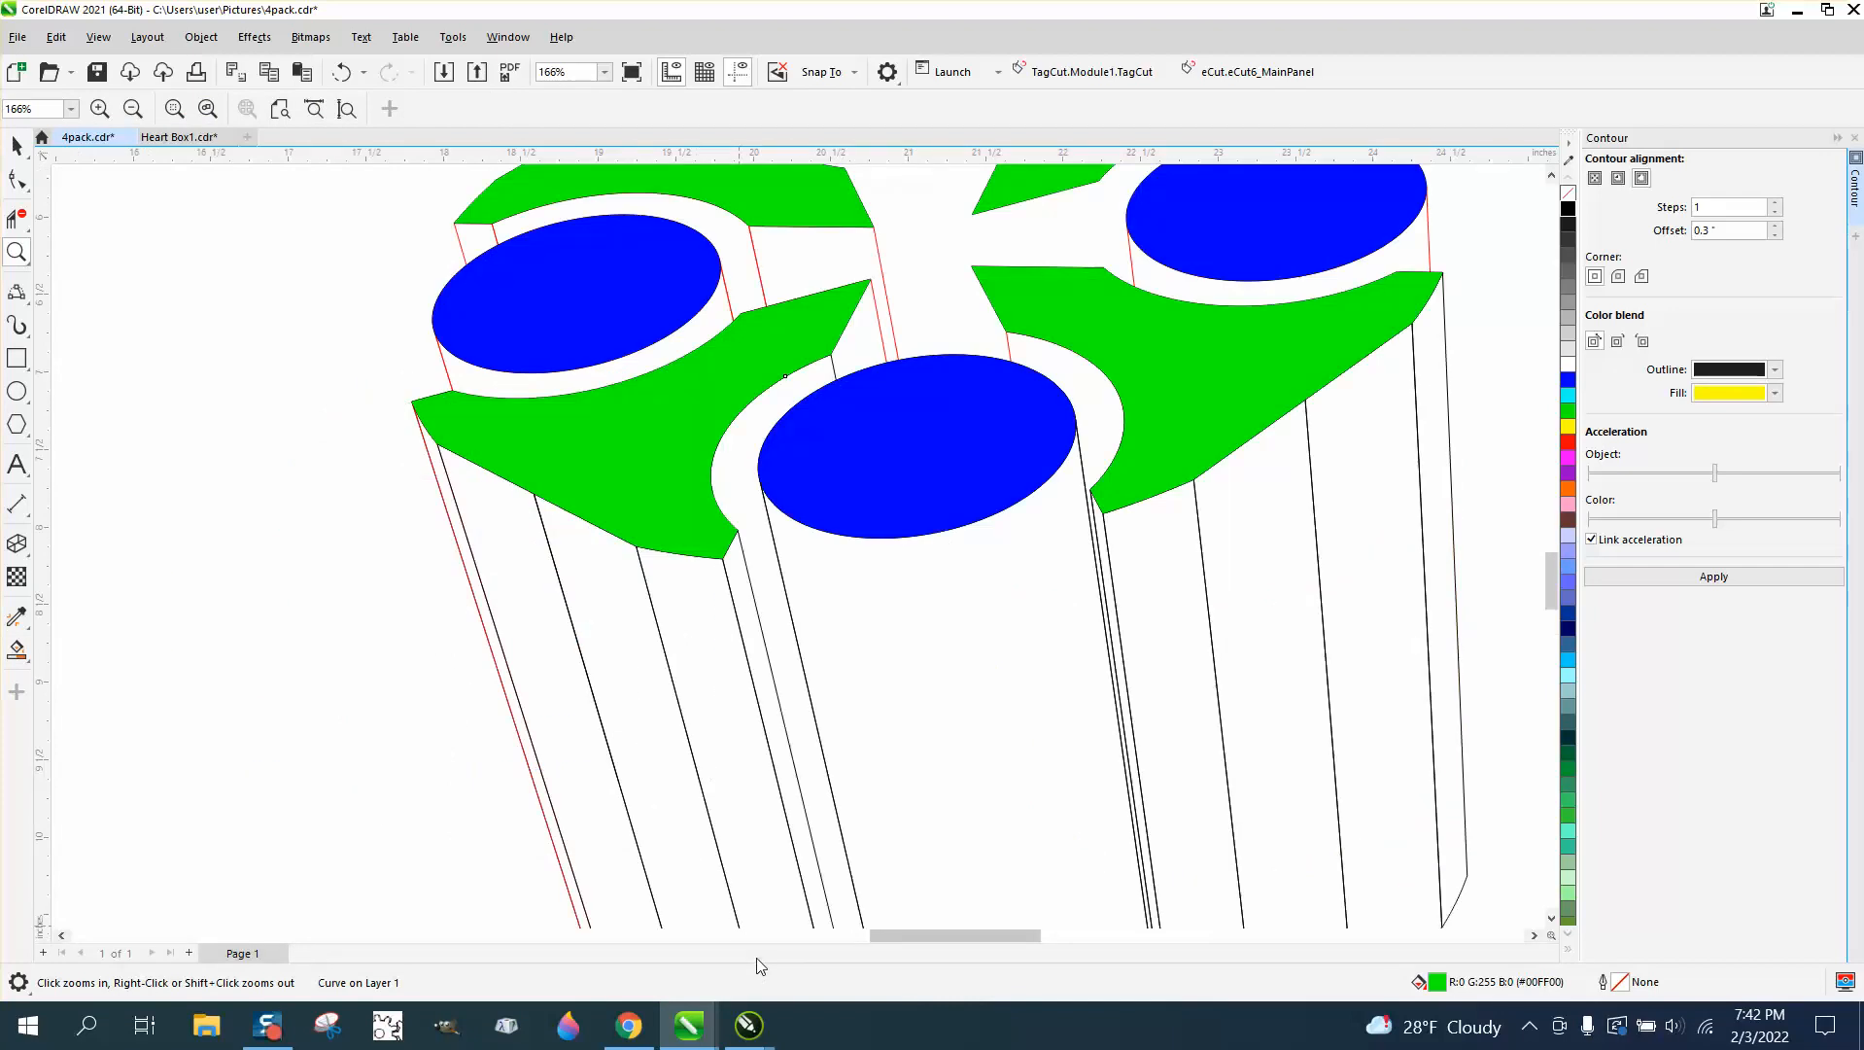
key(space)
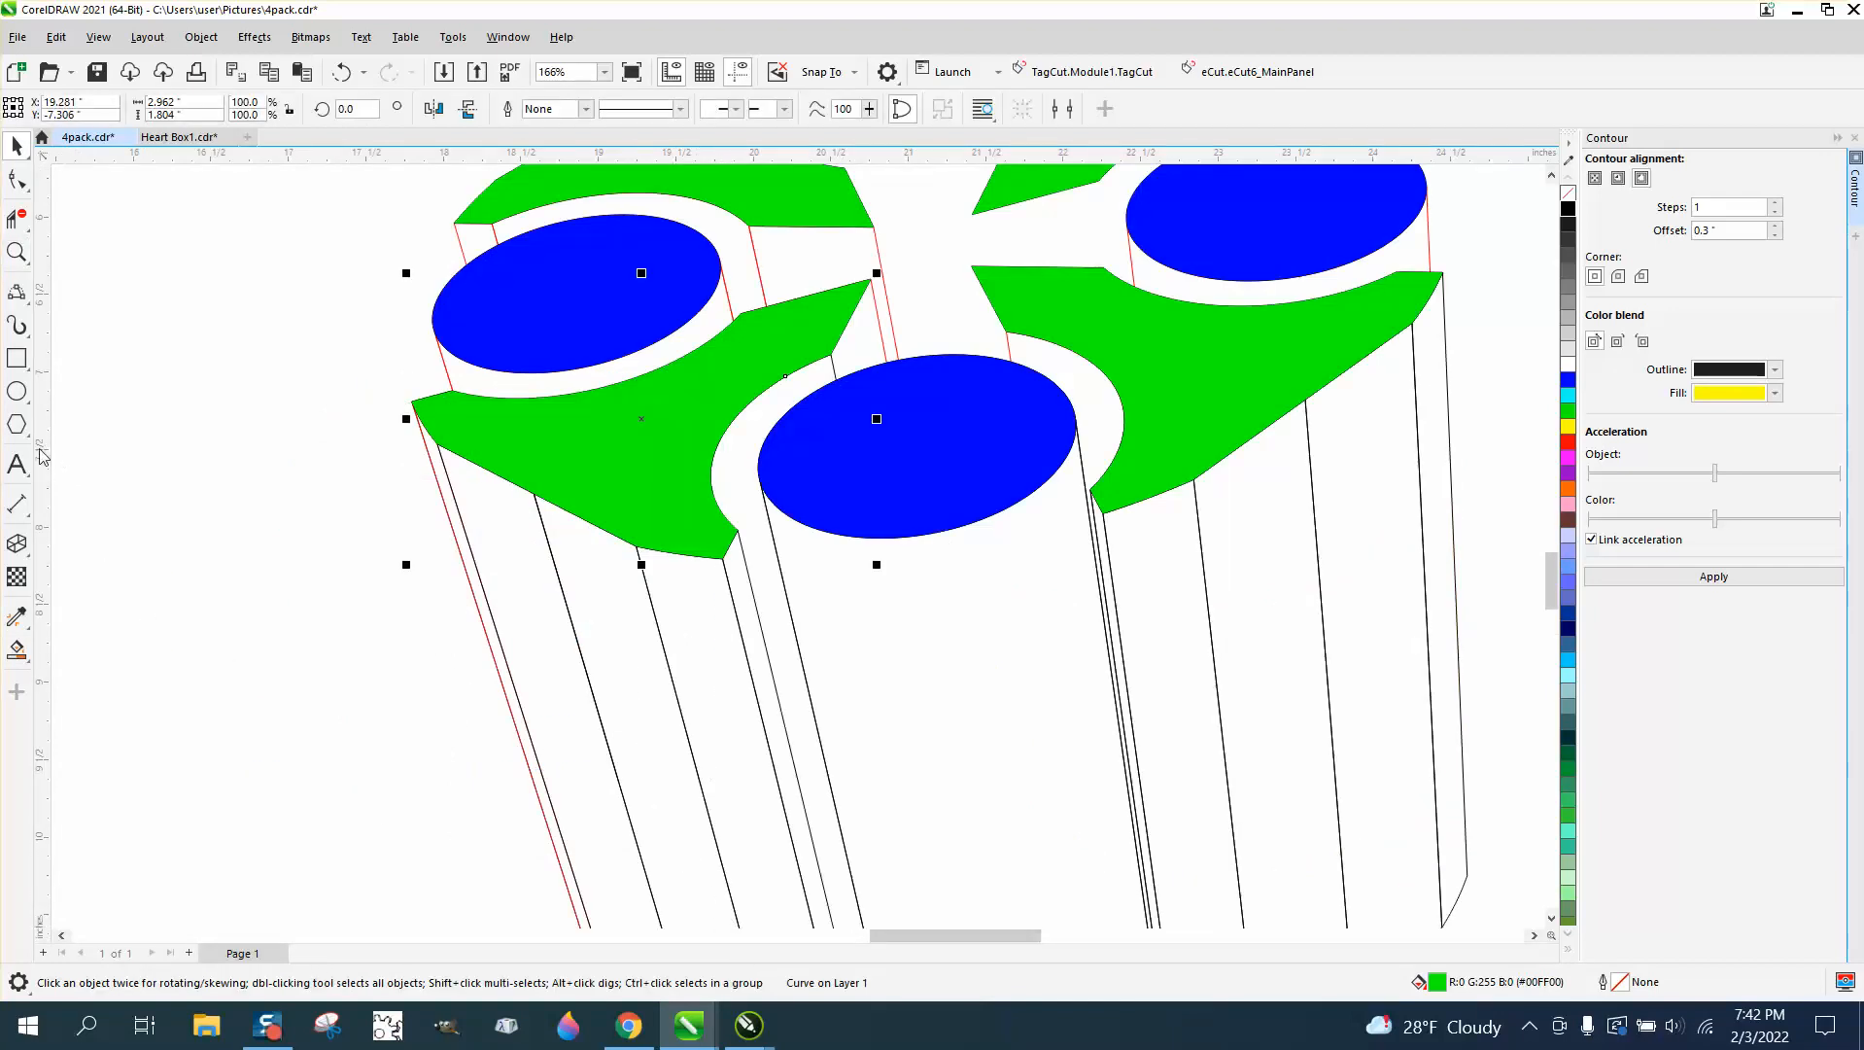
click(16, 649)
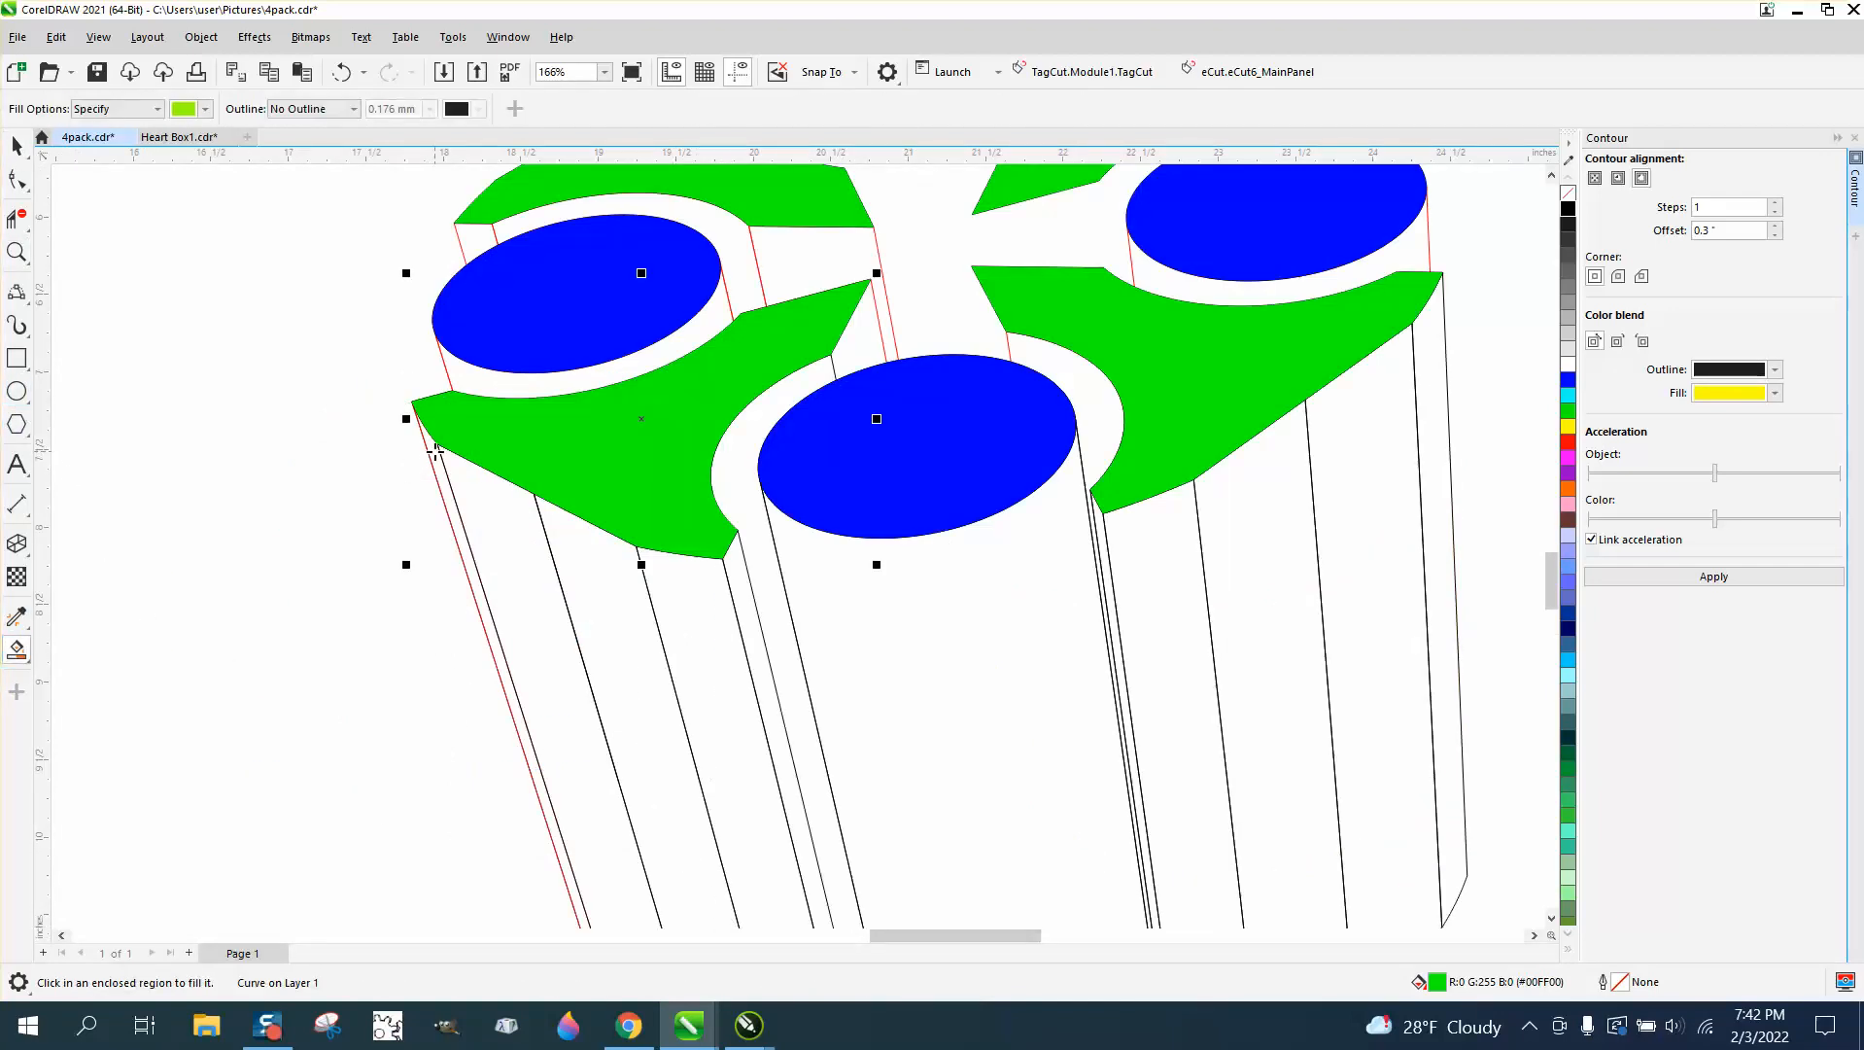
click(434, 453)
click(474, 494)
click(616, 569)
click(729, 602)
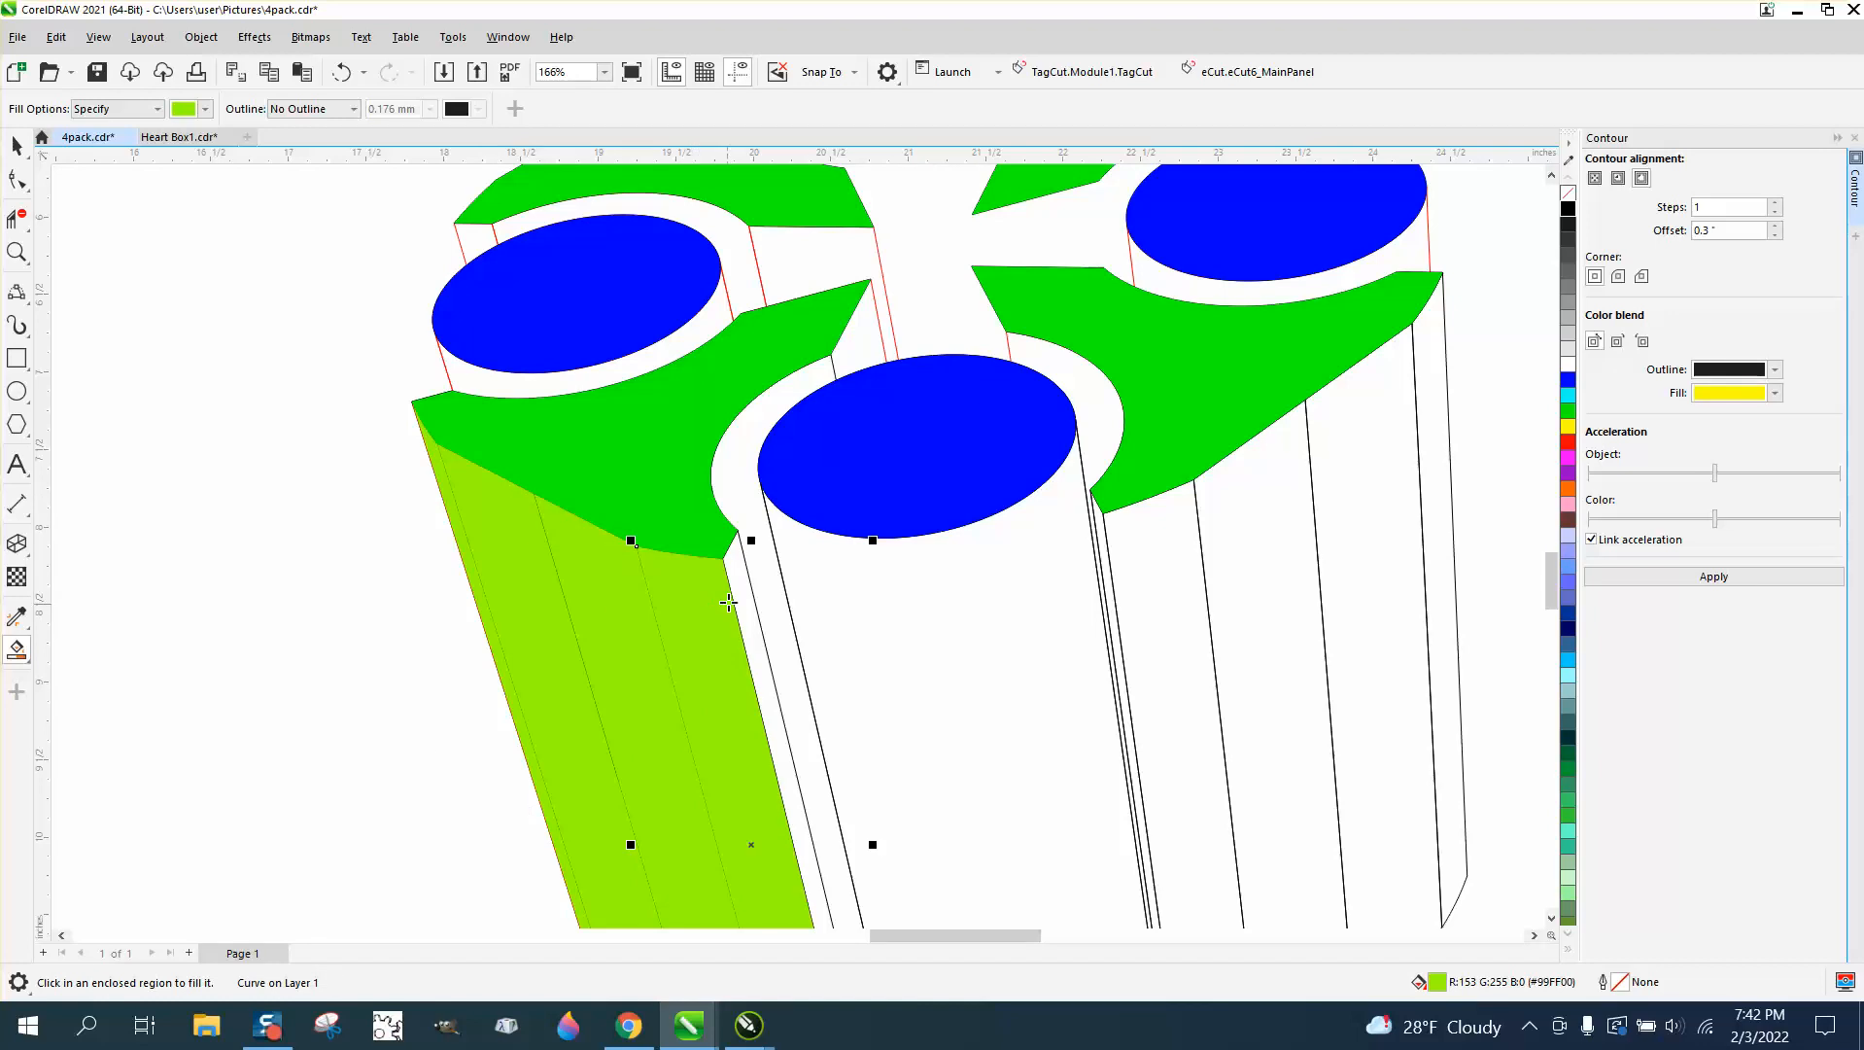
- Fill the front-left section's remaining outer and inner walls and the back-left section's visible inner walls with the same yellow-green
click(740, 583)
click(744, 497)
click(861, 335)
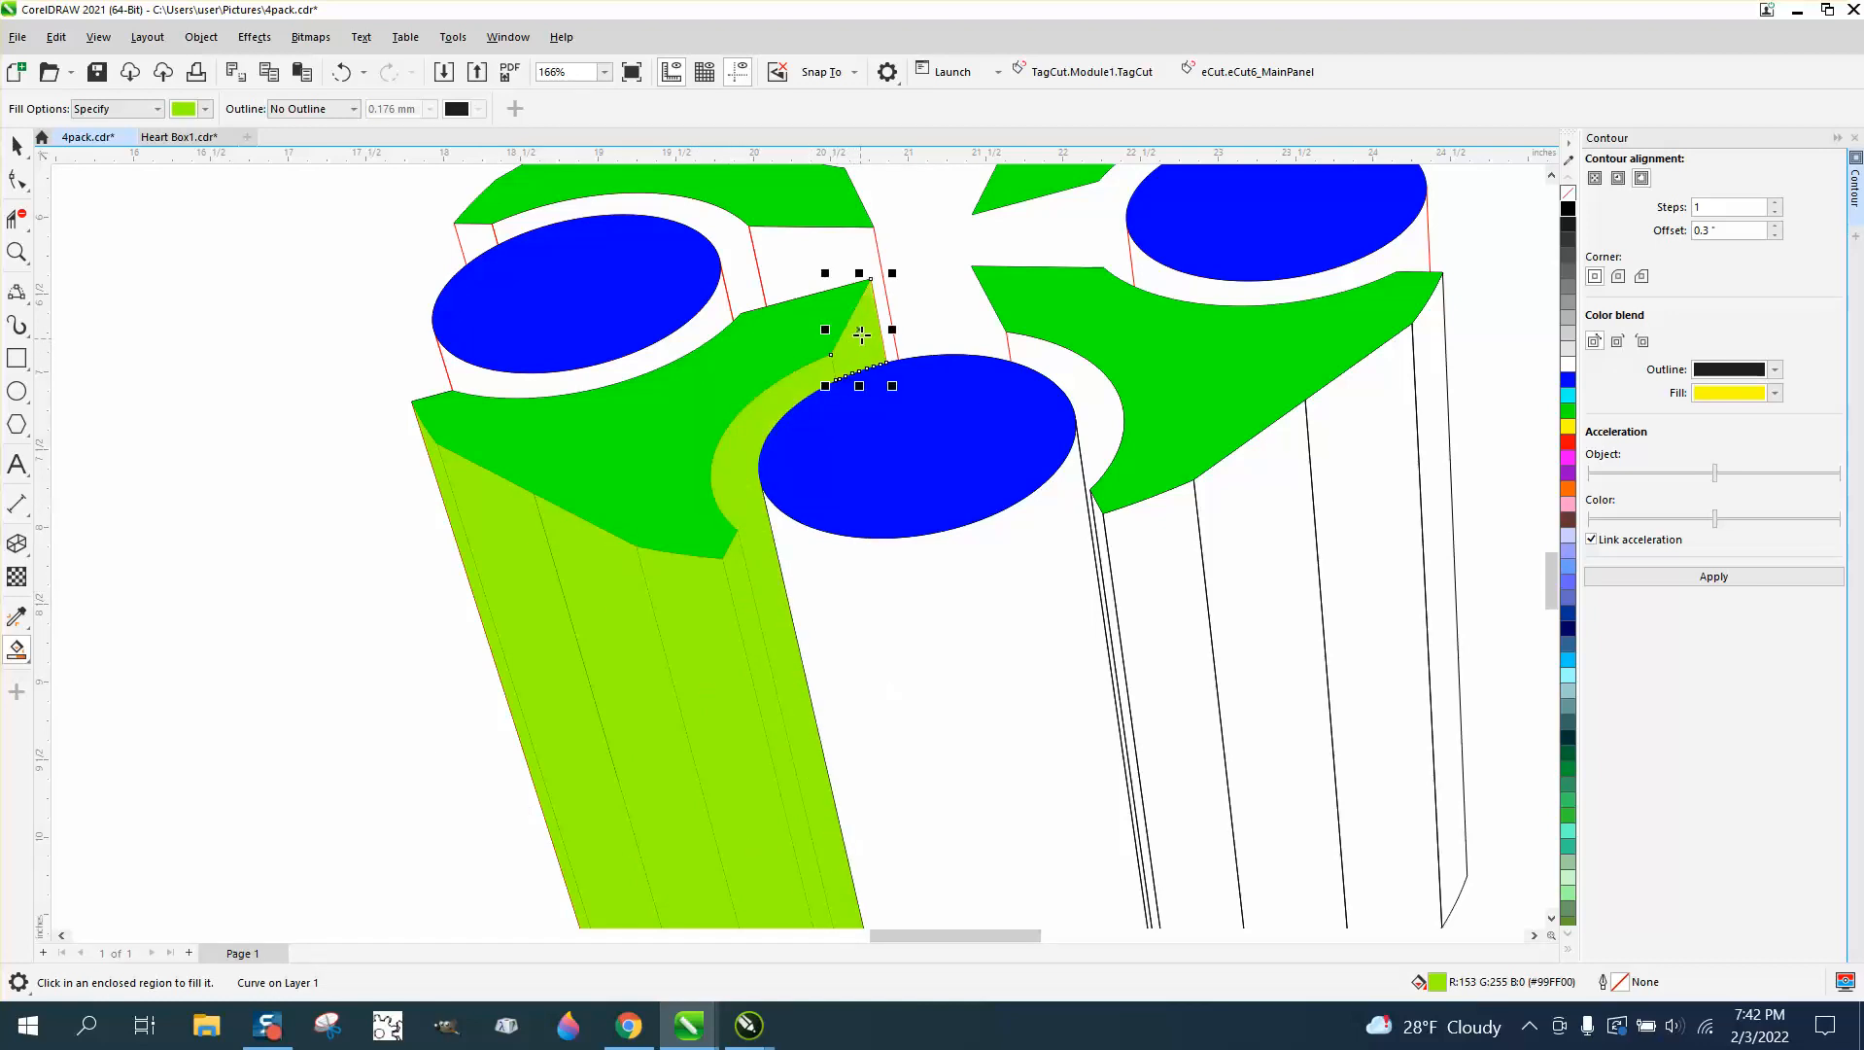
click(822, 234)
click(743, 243)
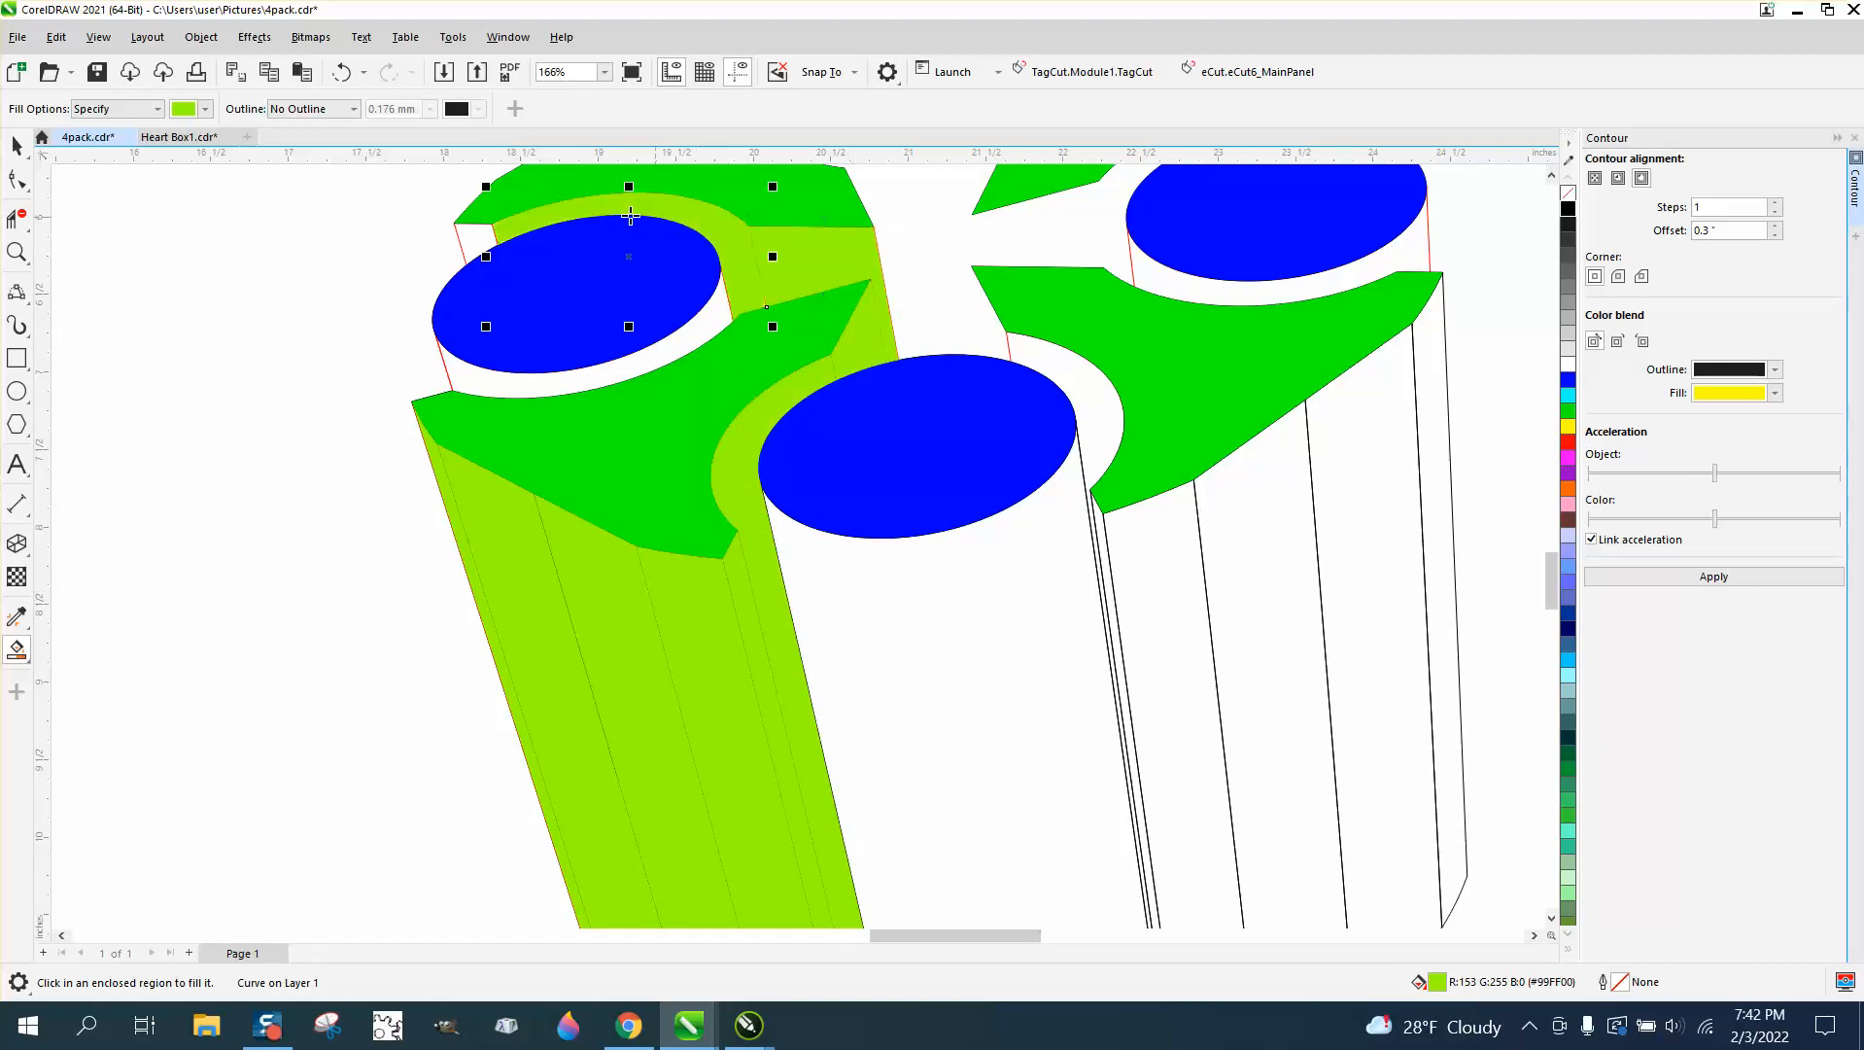
click(471, 229)
- Fill the front-right section's curved inner wall and all its outer wall panels with yellow-green using Smart Fill
click(1057, 391)
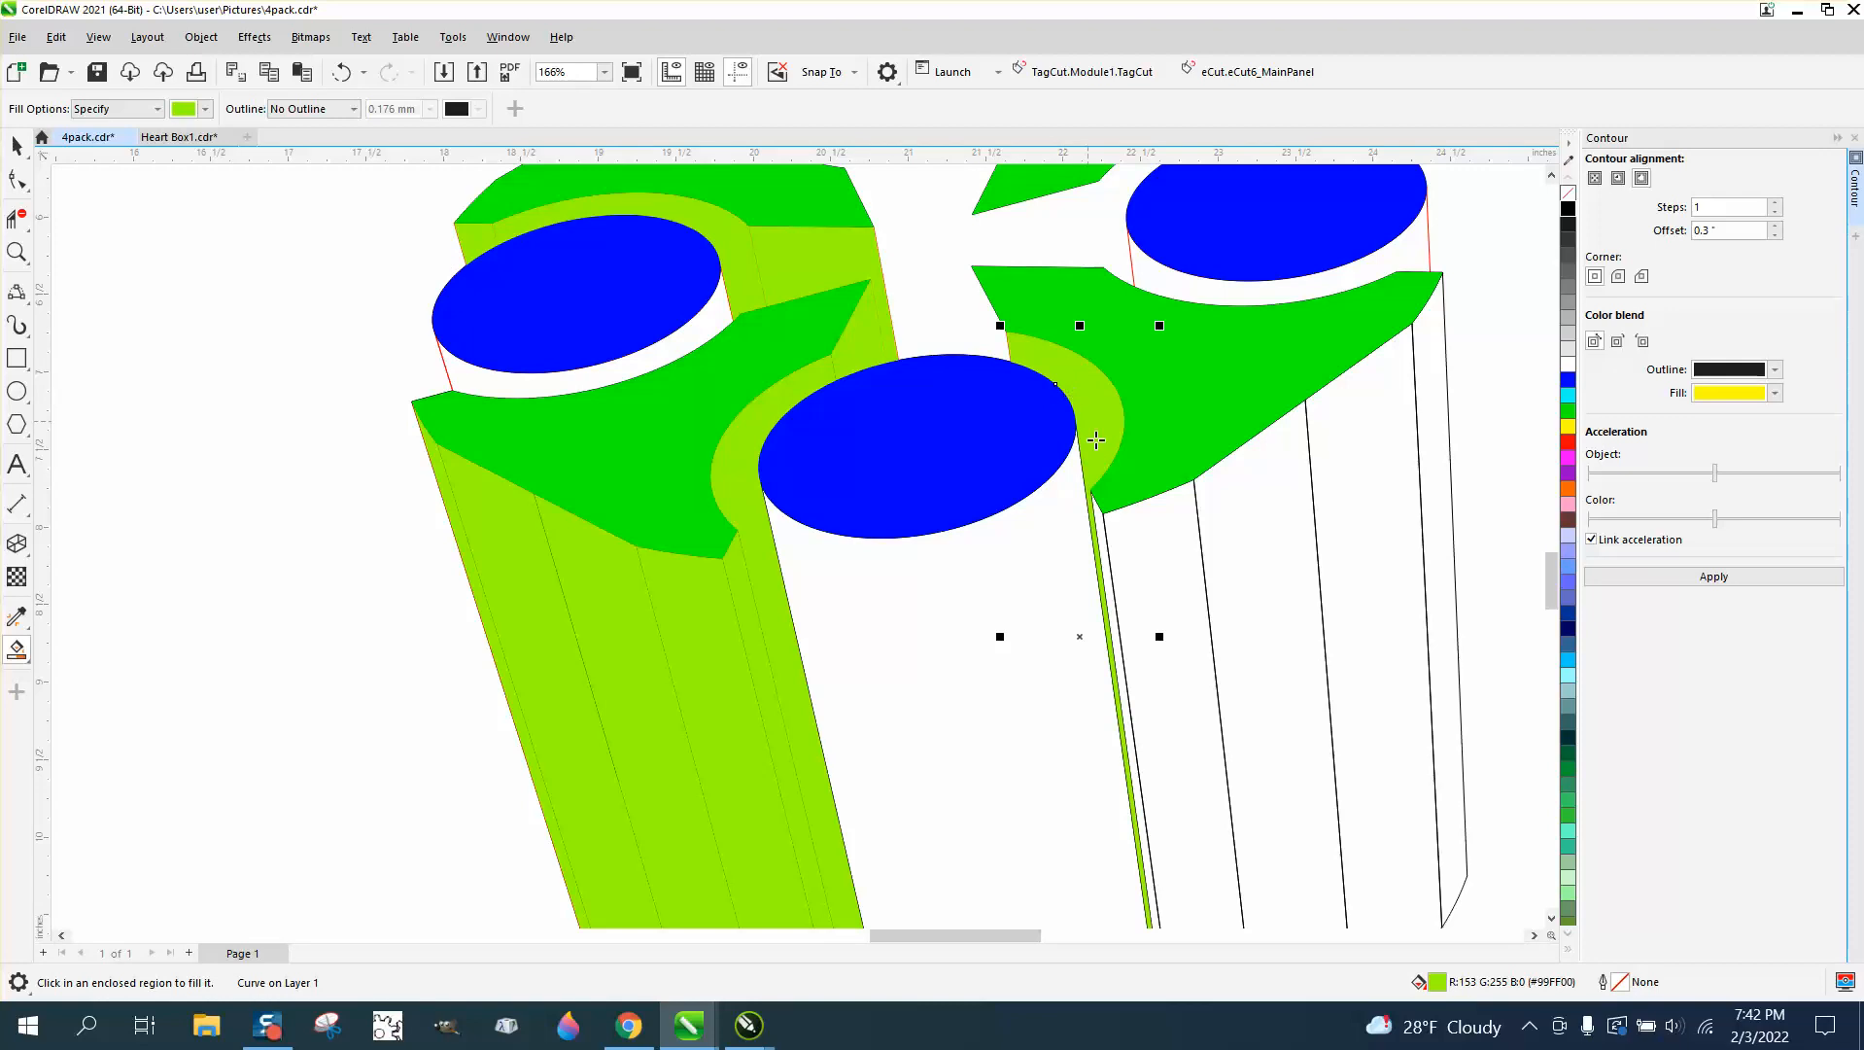
click(1104, 537)
click(1149, 532)
click(1273, 512)
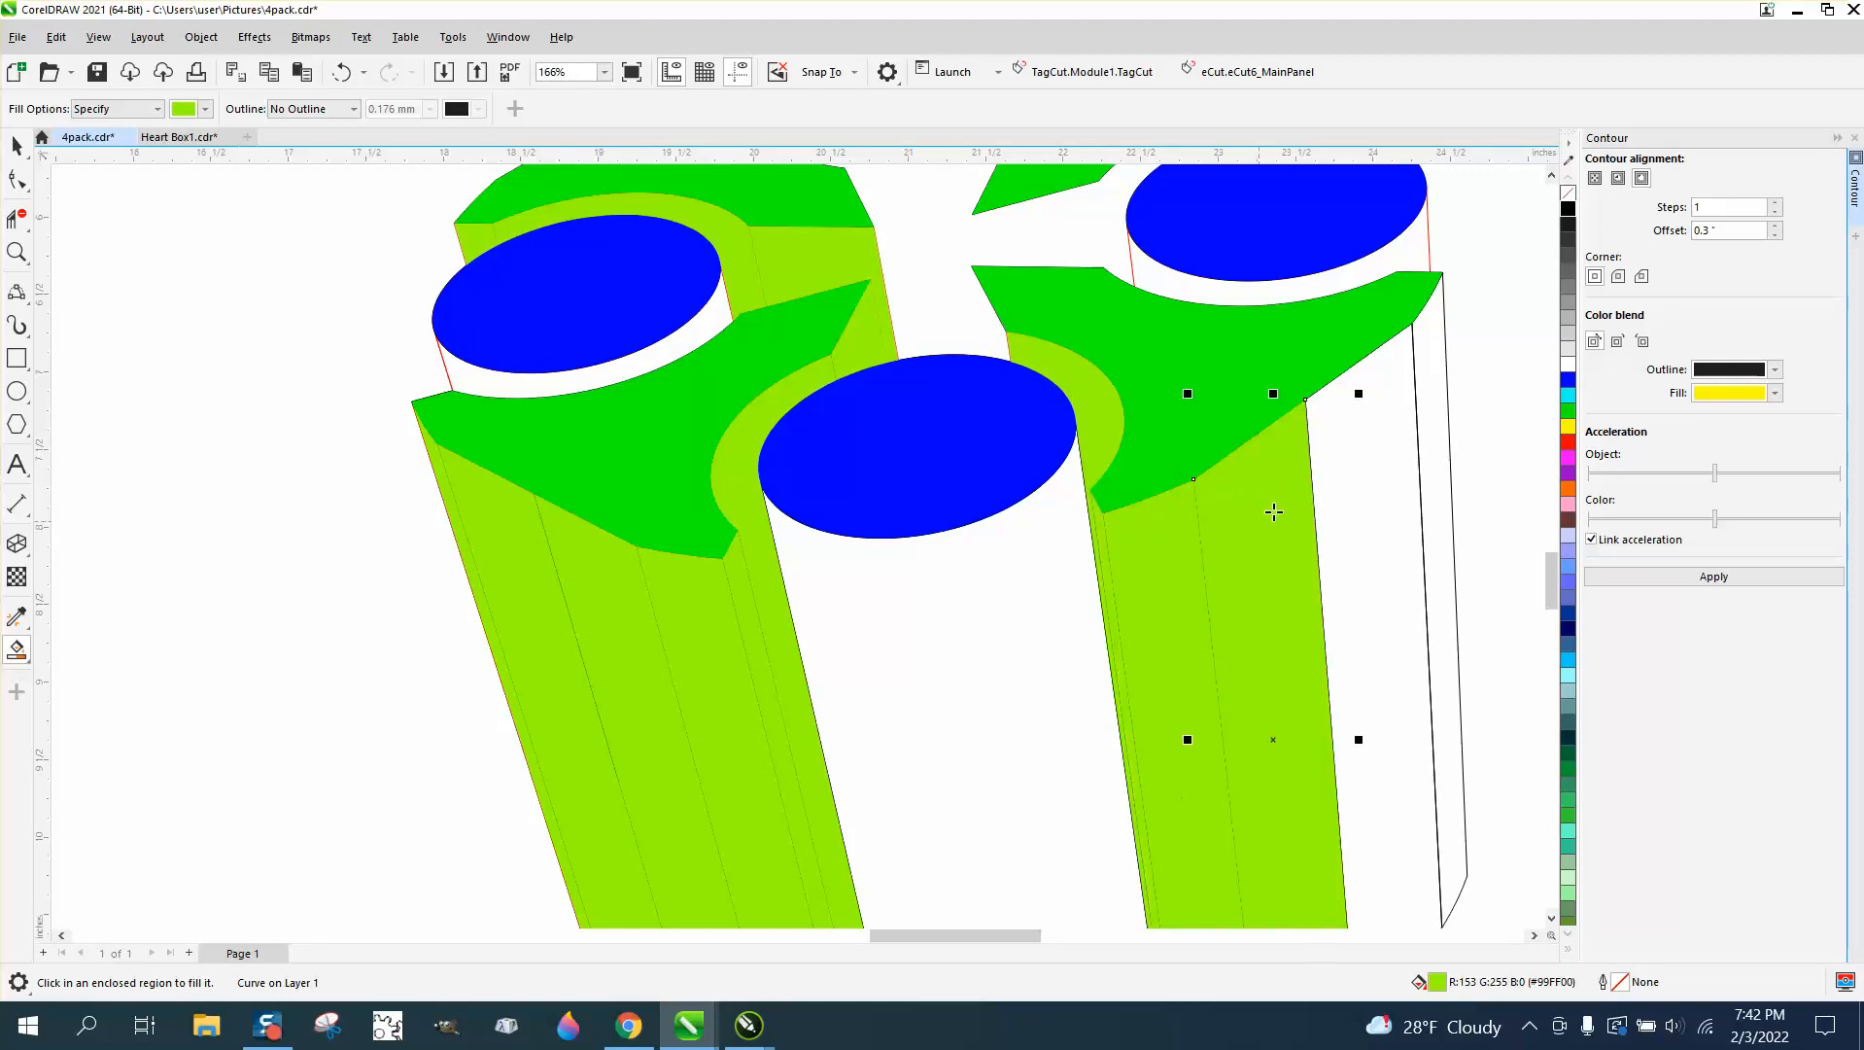
click(1343, 475)
click(1437, 389)
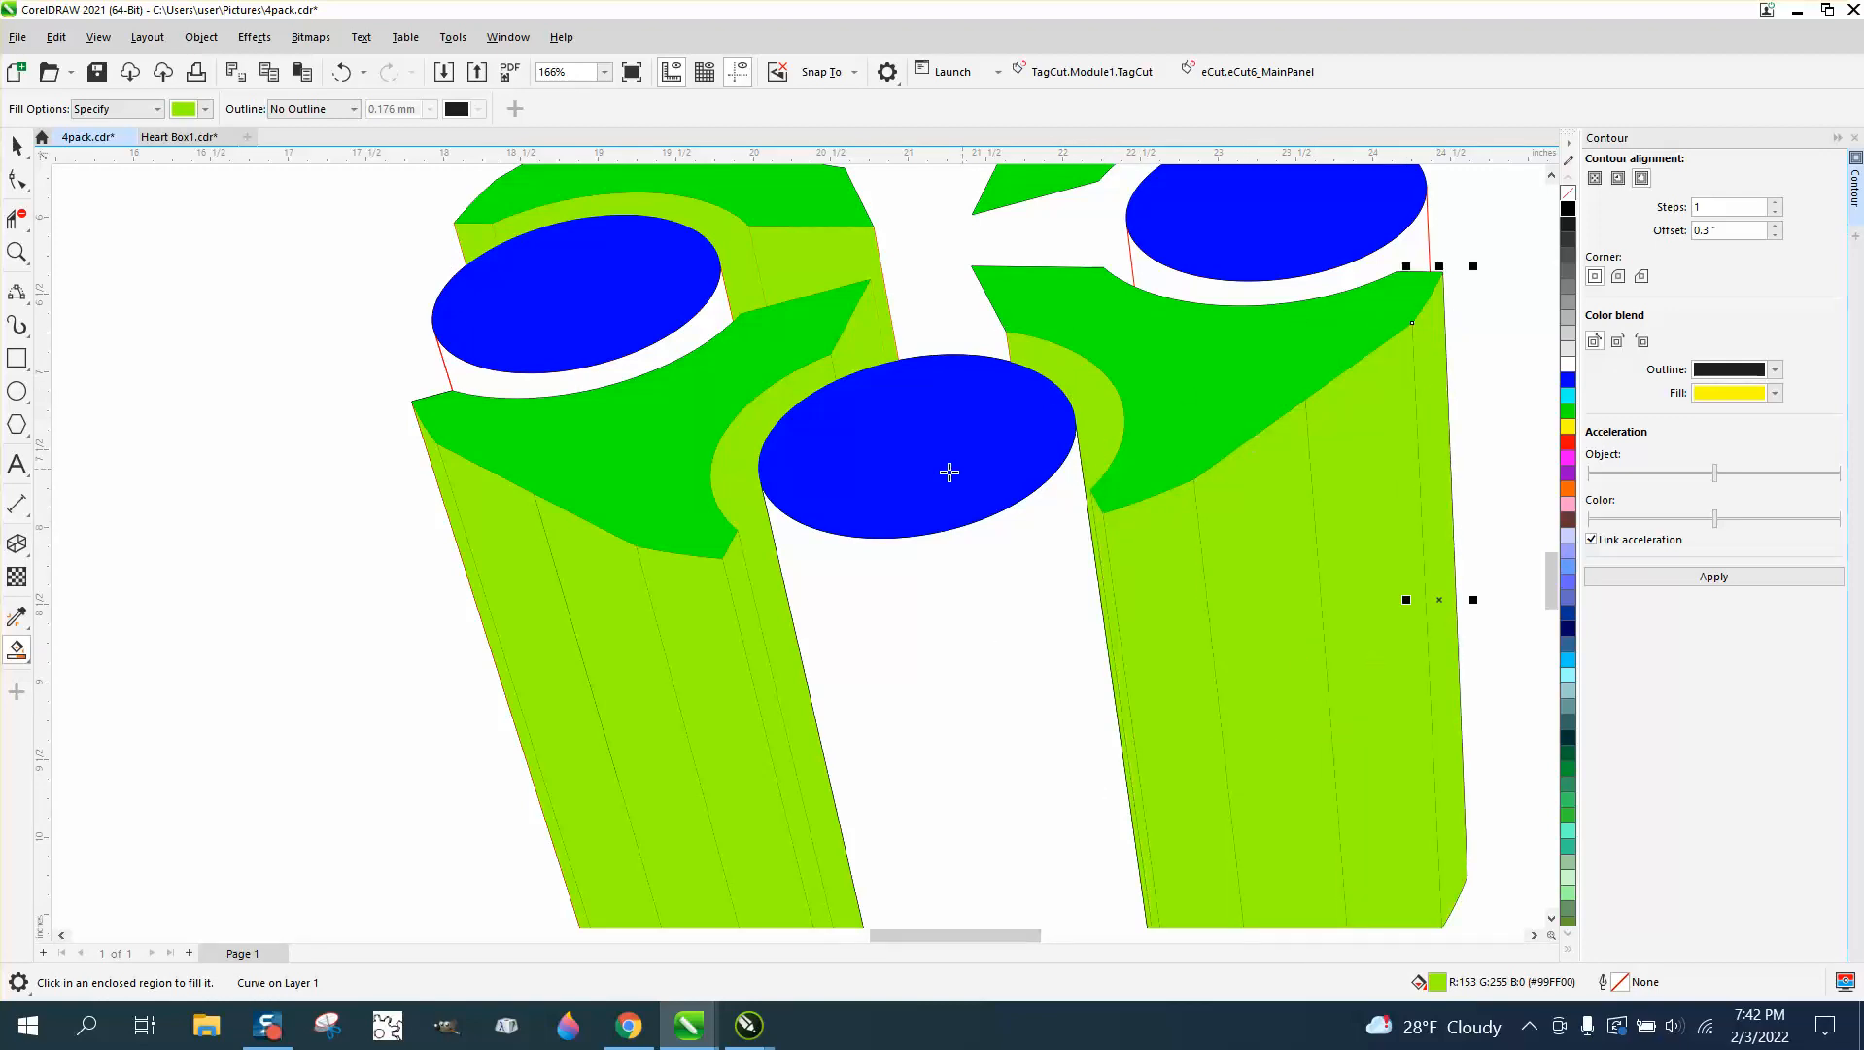
- Set the Smart Fill colour to cyan (#00FFFF) and fill the visible sides of the left, front and right cylinders
scroll(948, 471, down, 2)
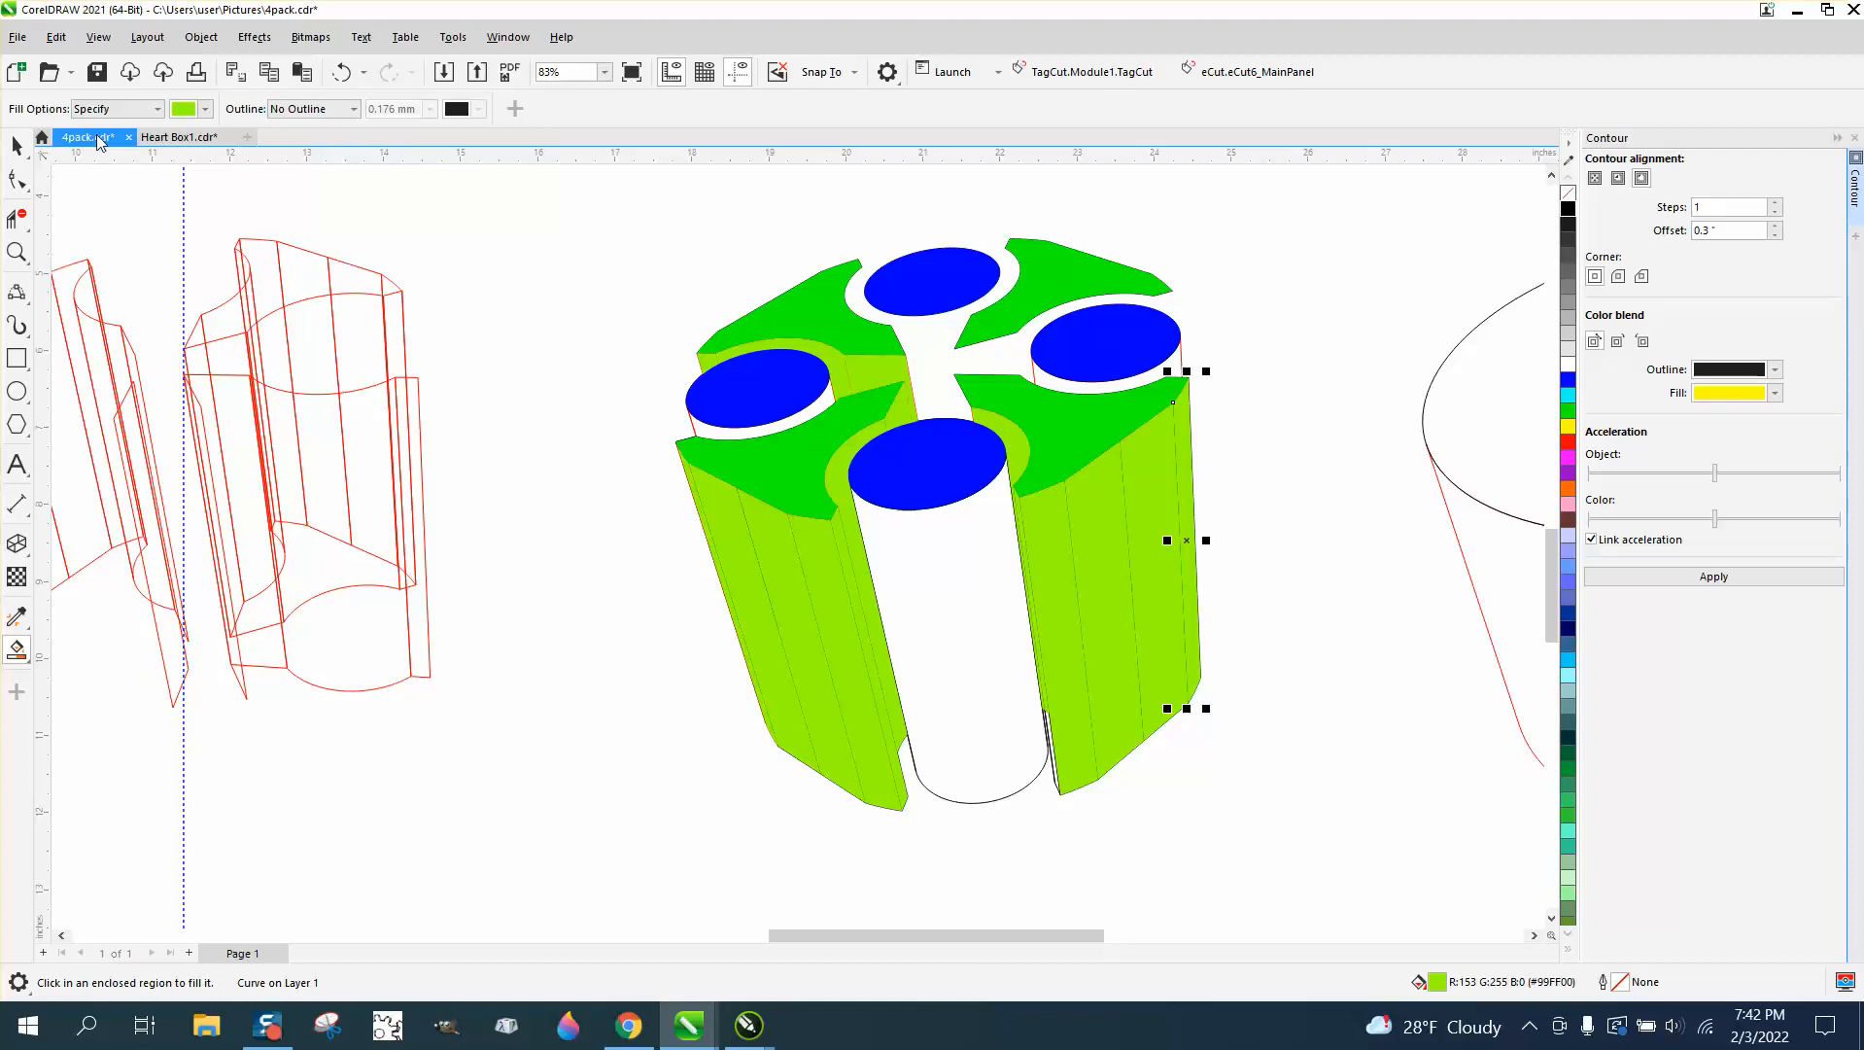
click(205, 109)
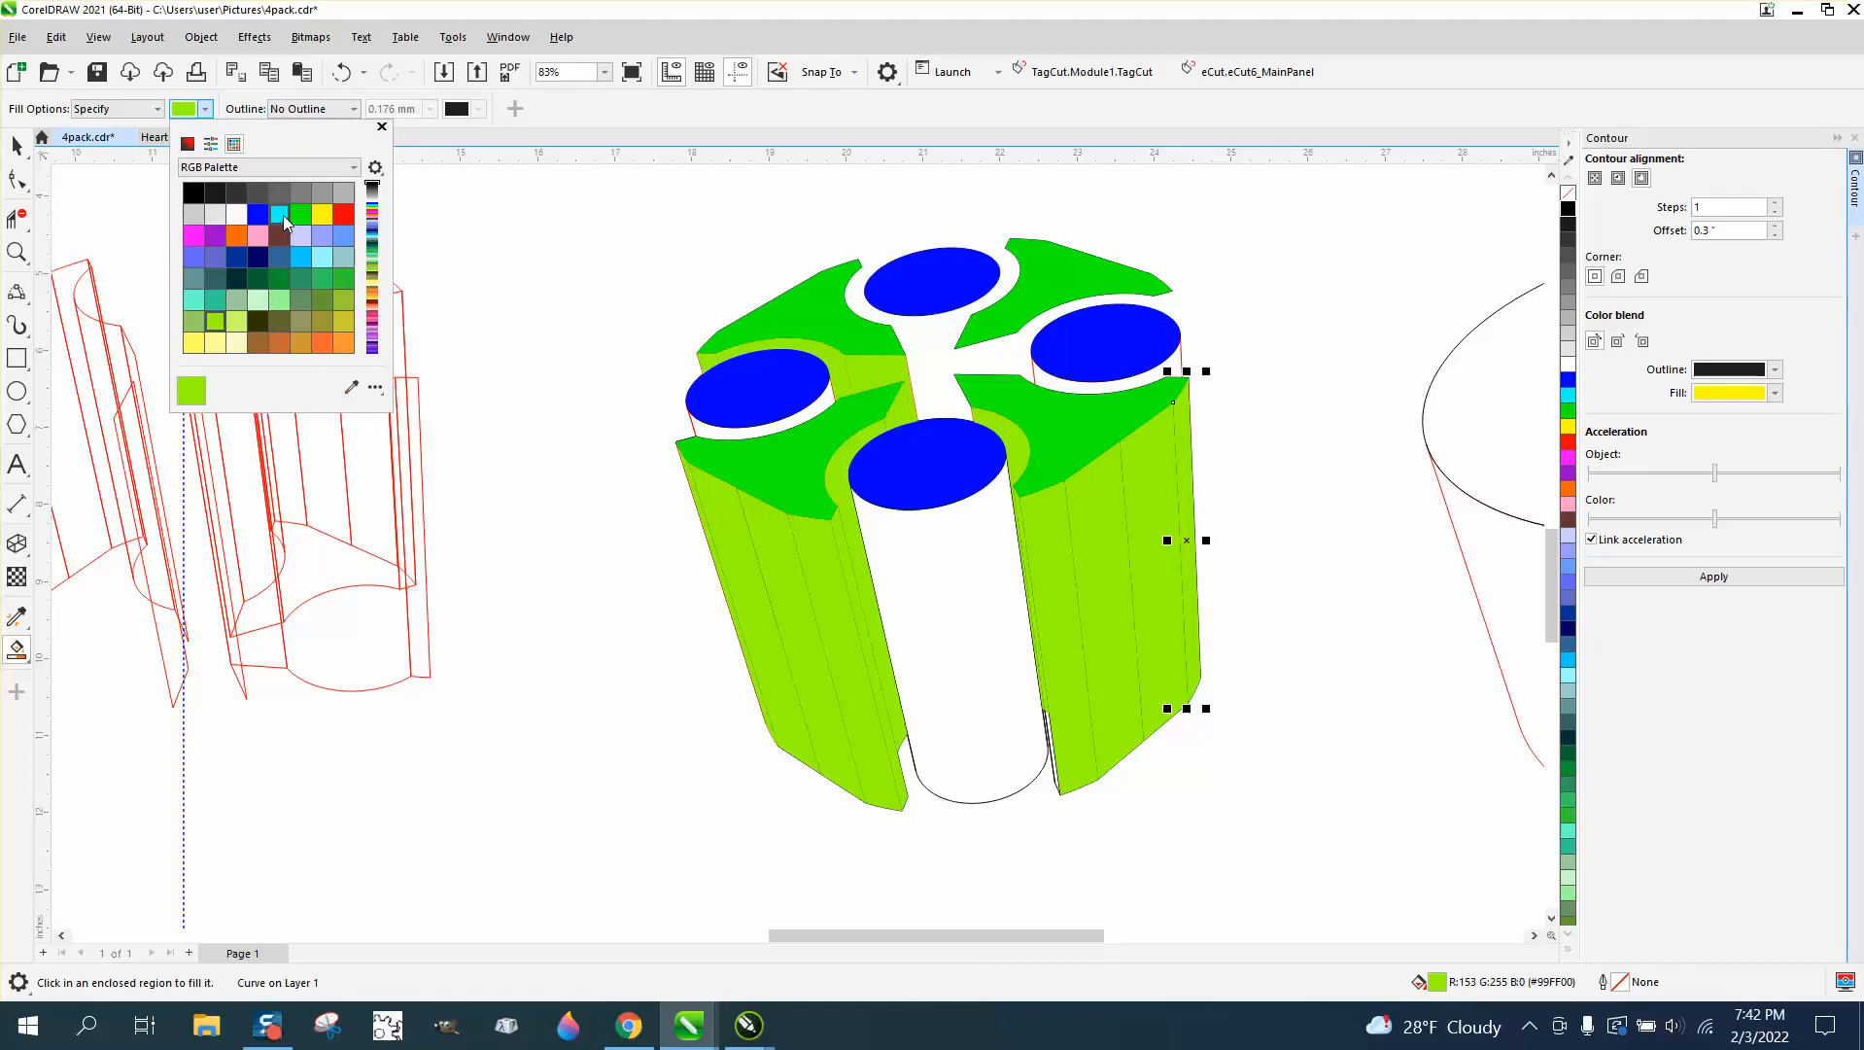
click(282, 214)
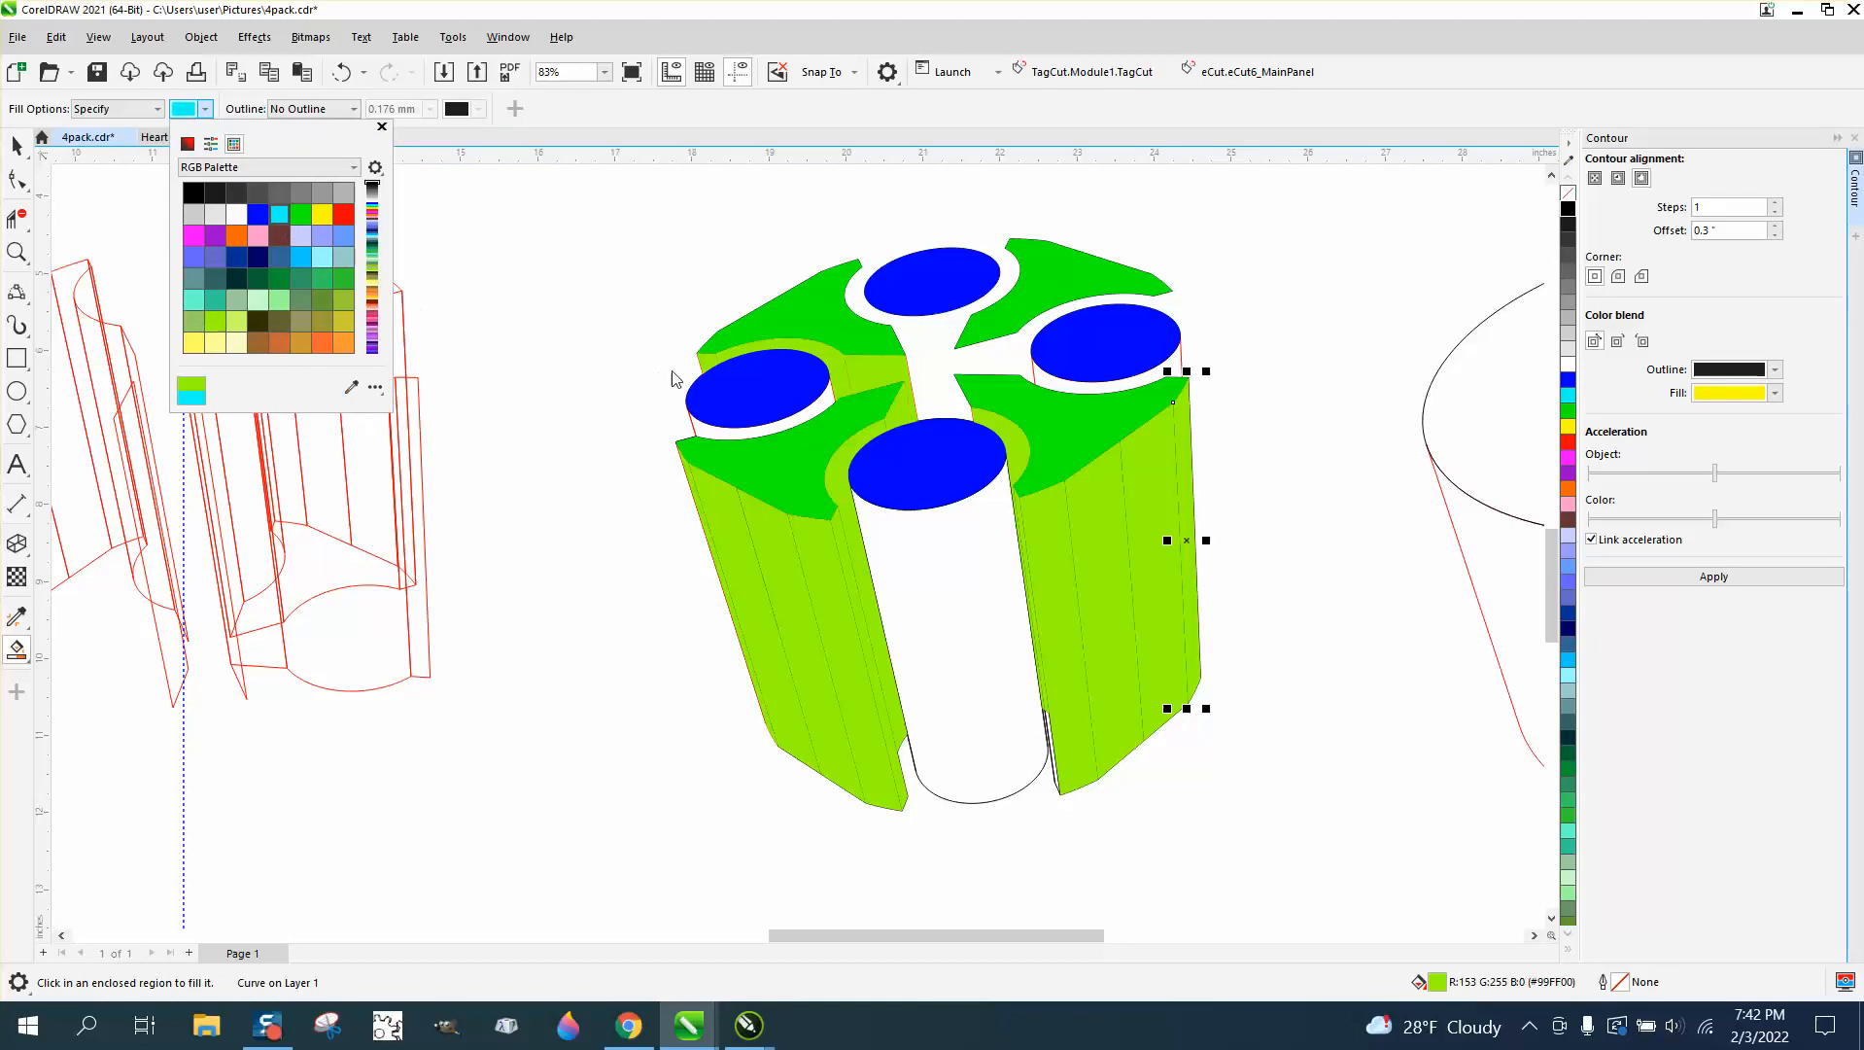
click(751, 433)
click(751, 433)
click(982, 595)
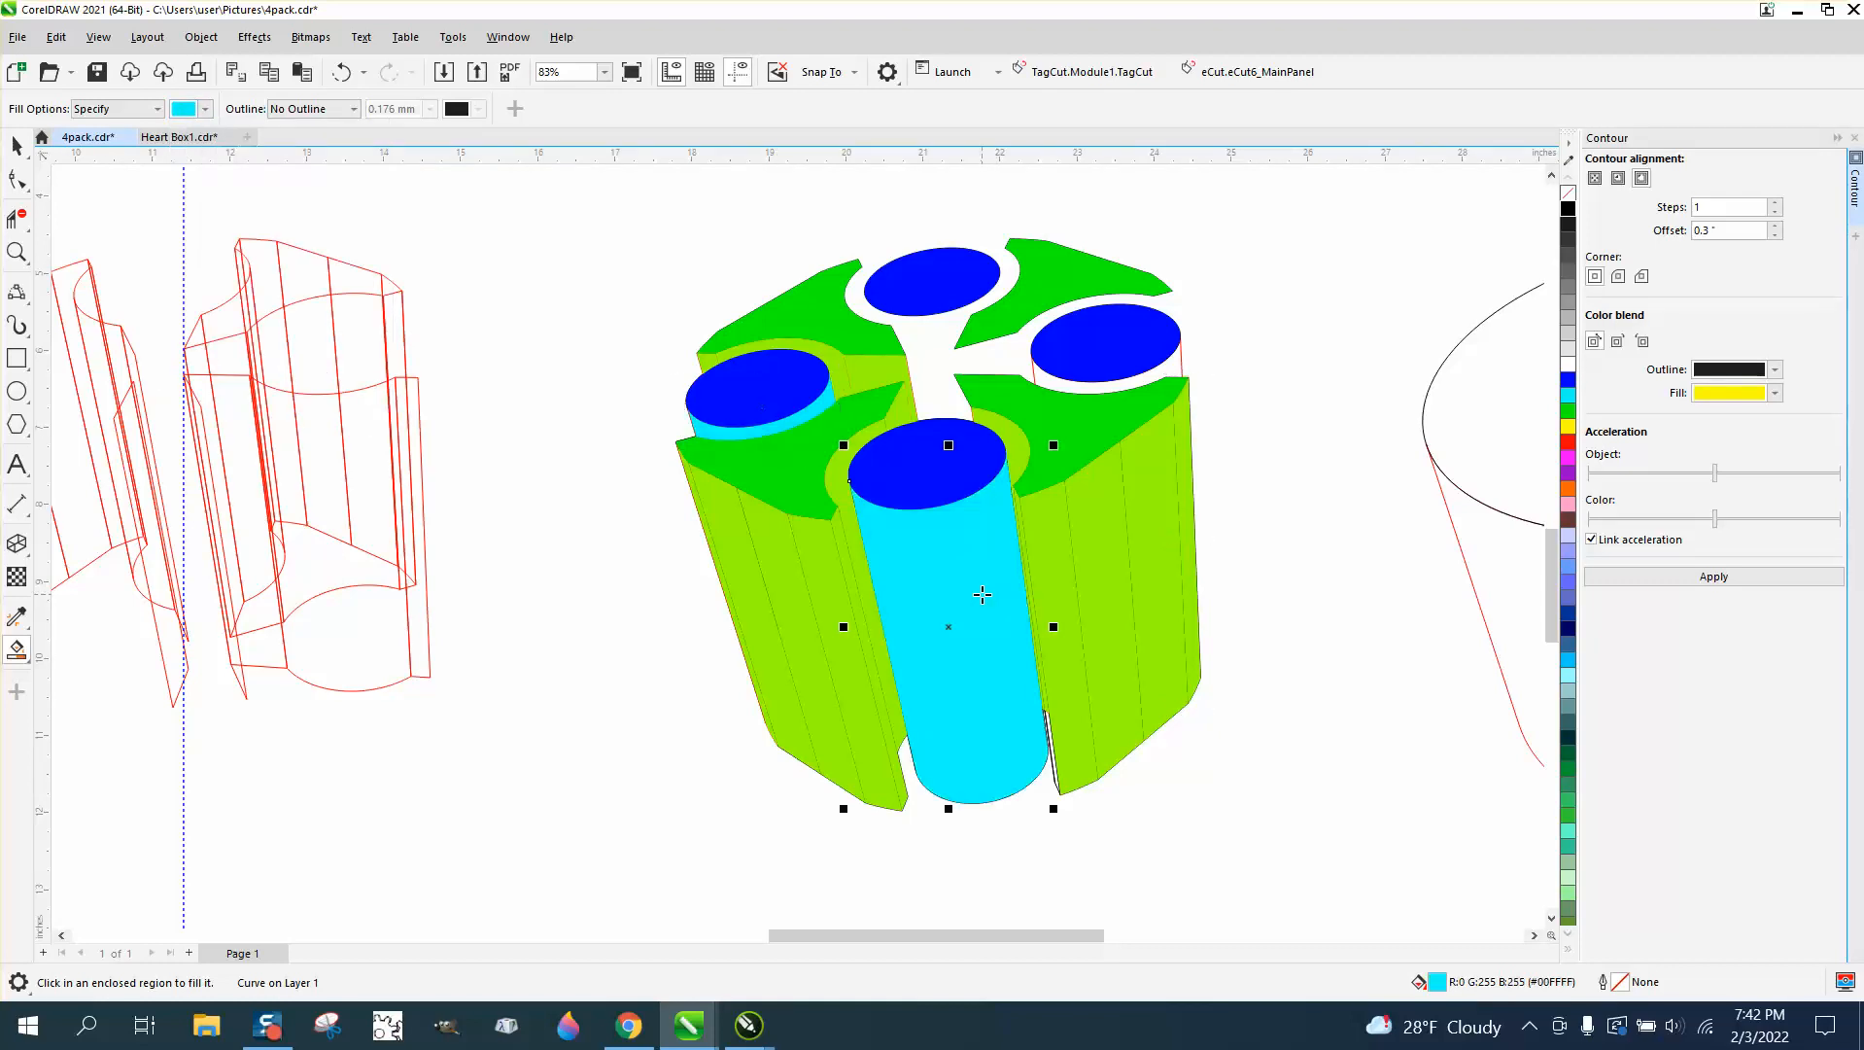
click(1165, 367)
- Select the whole coloured assembly and give all its objects a black outline
scroll(747, 385, down, 1)
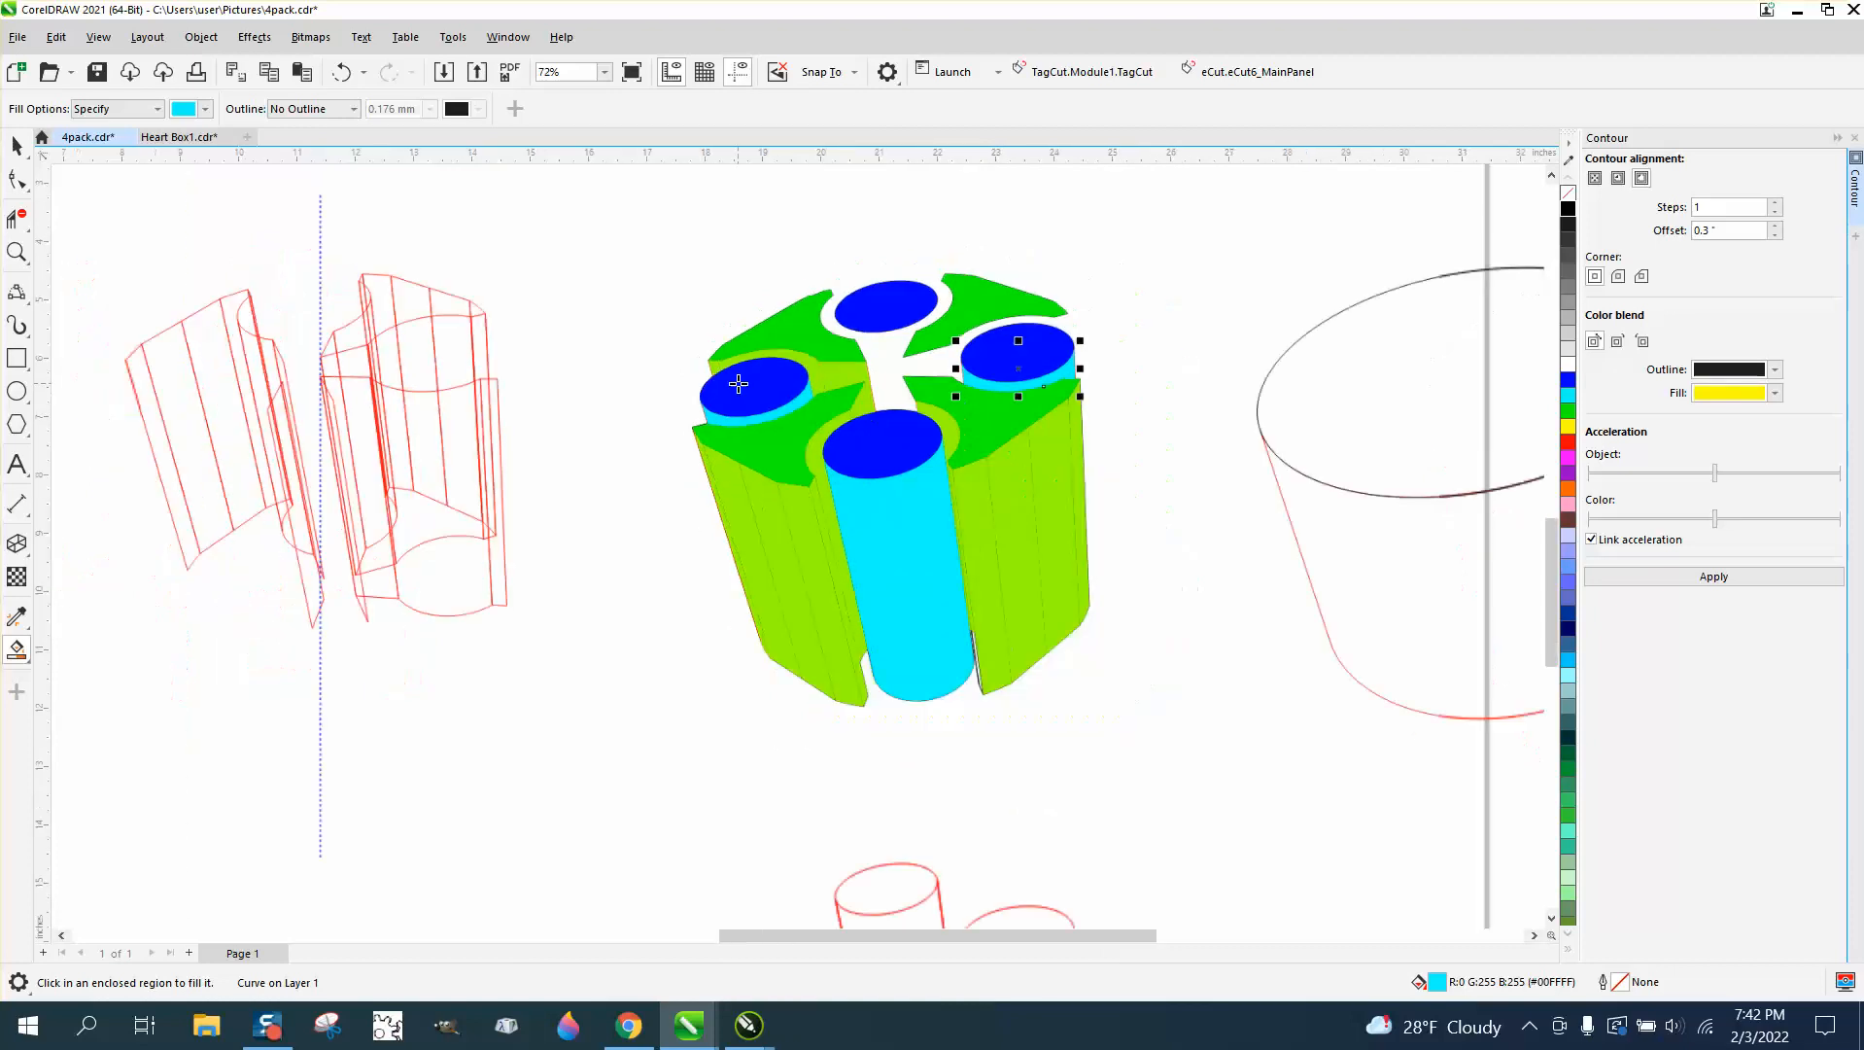
click(16, 148)
mouse_move(603, 221)
mouse_down()
mouse_move(902, 553)
mouse_move(1161, 750)
mouse_up()
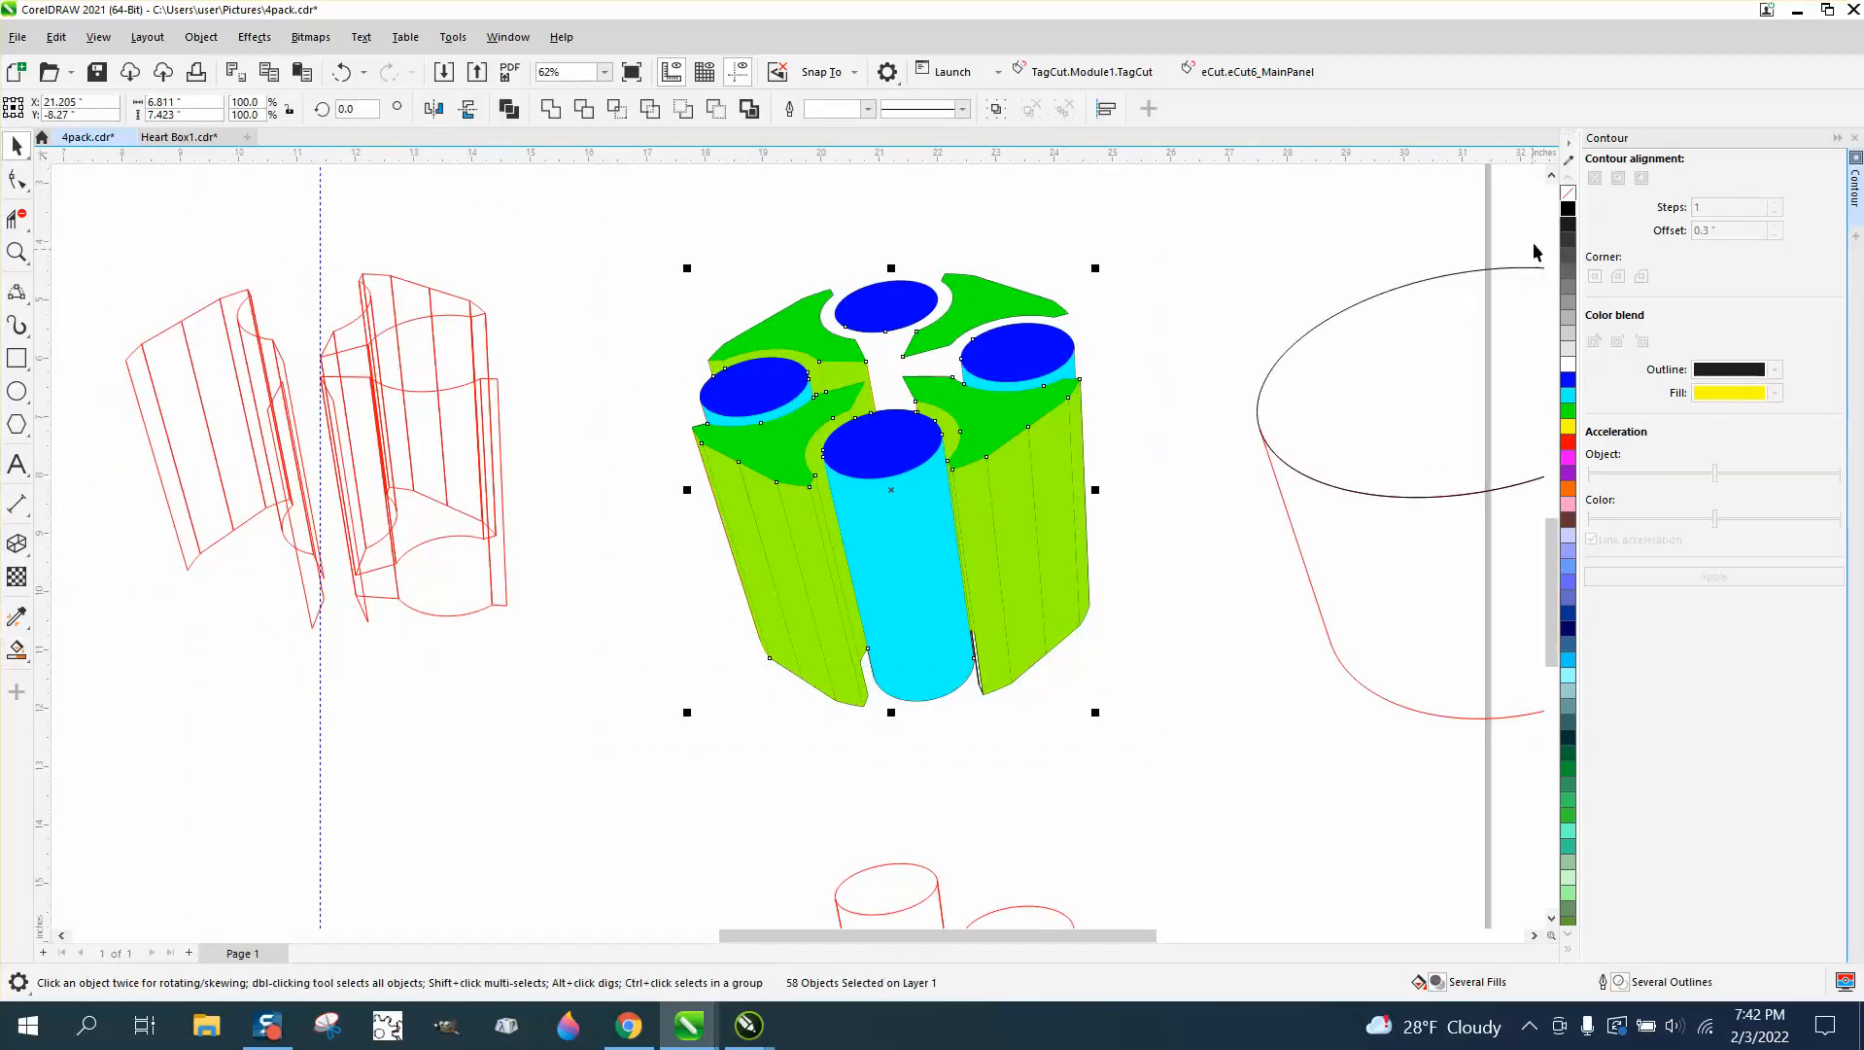
right_click(1569, 207)
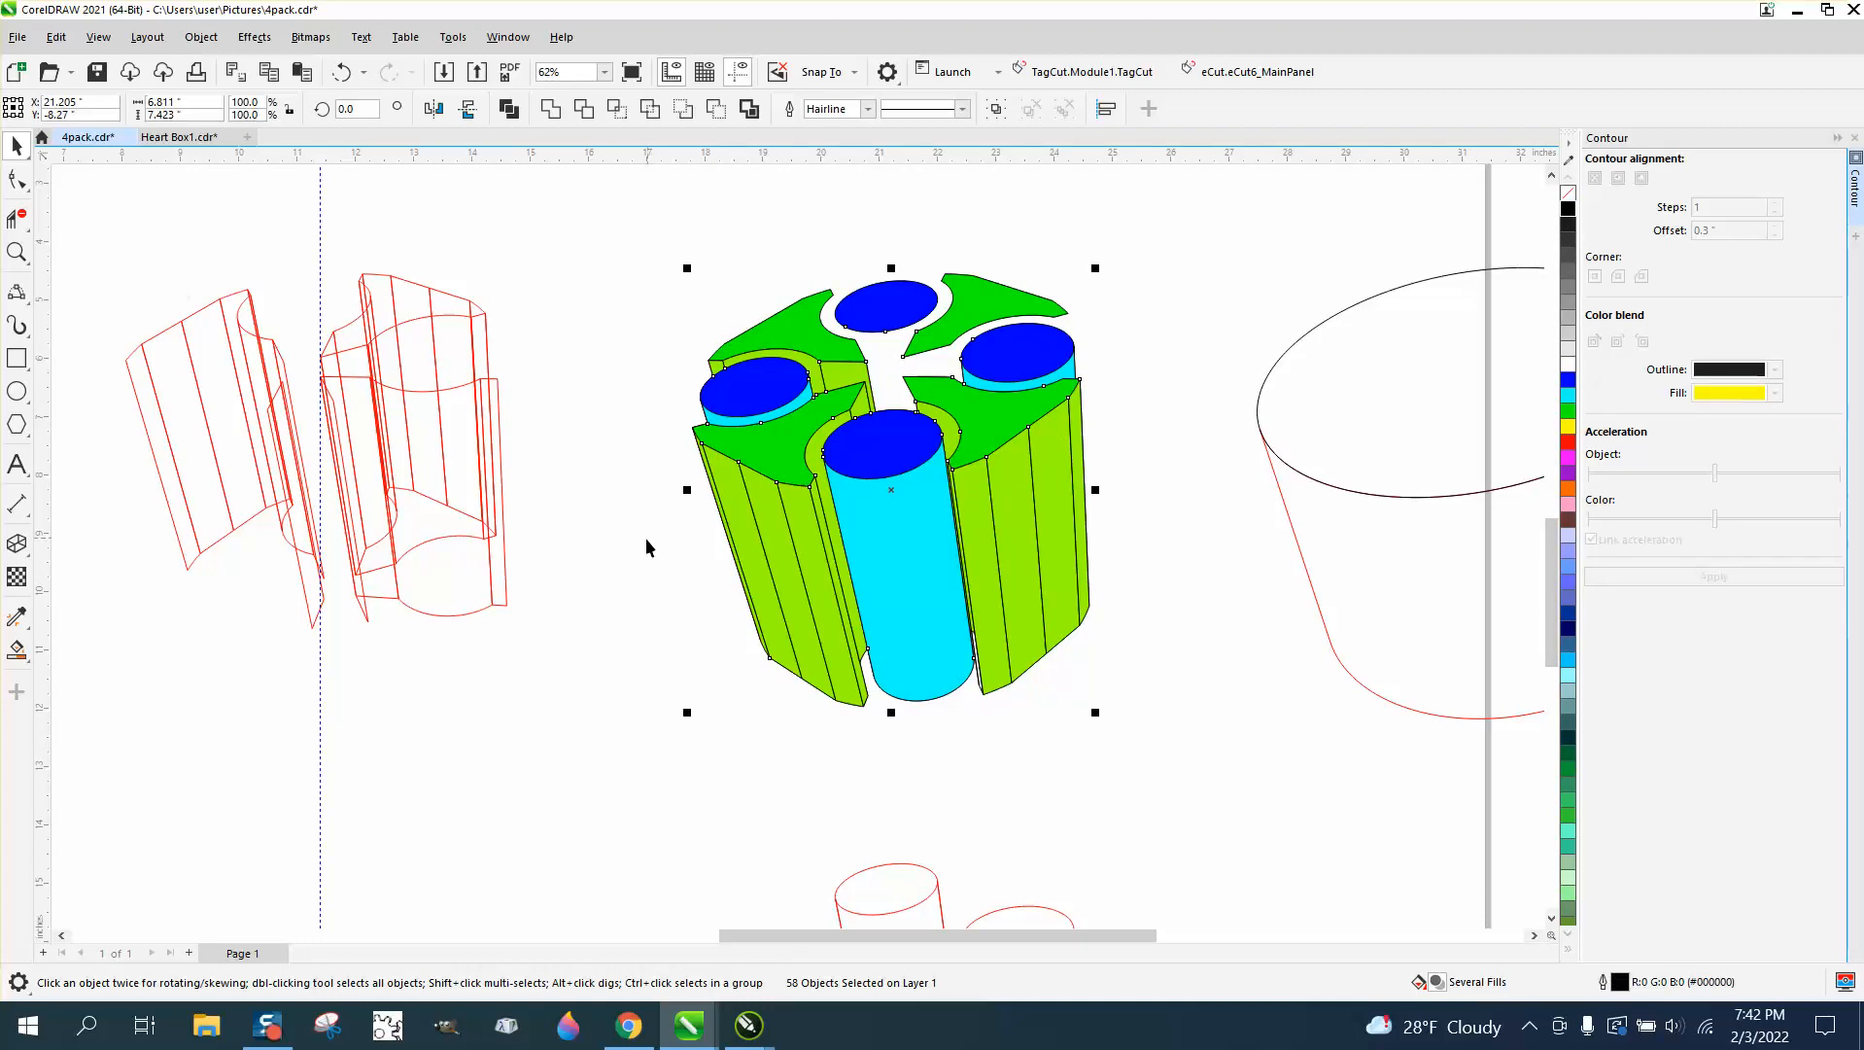
click(17, 252)
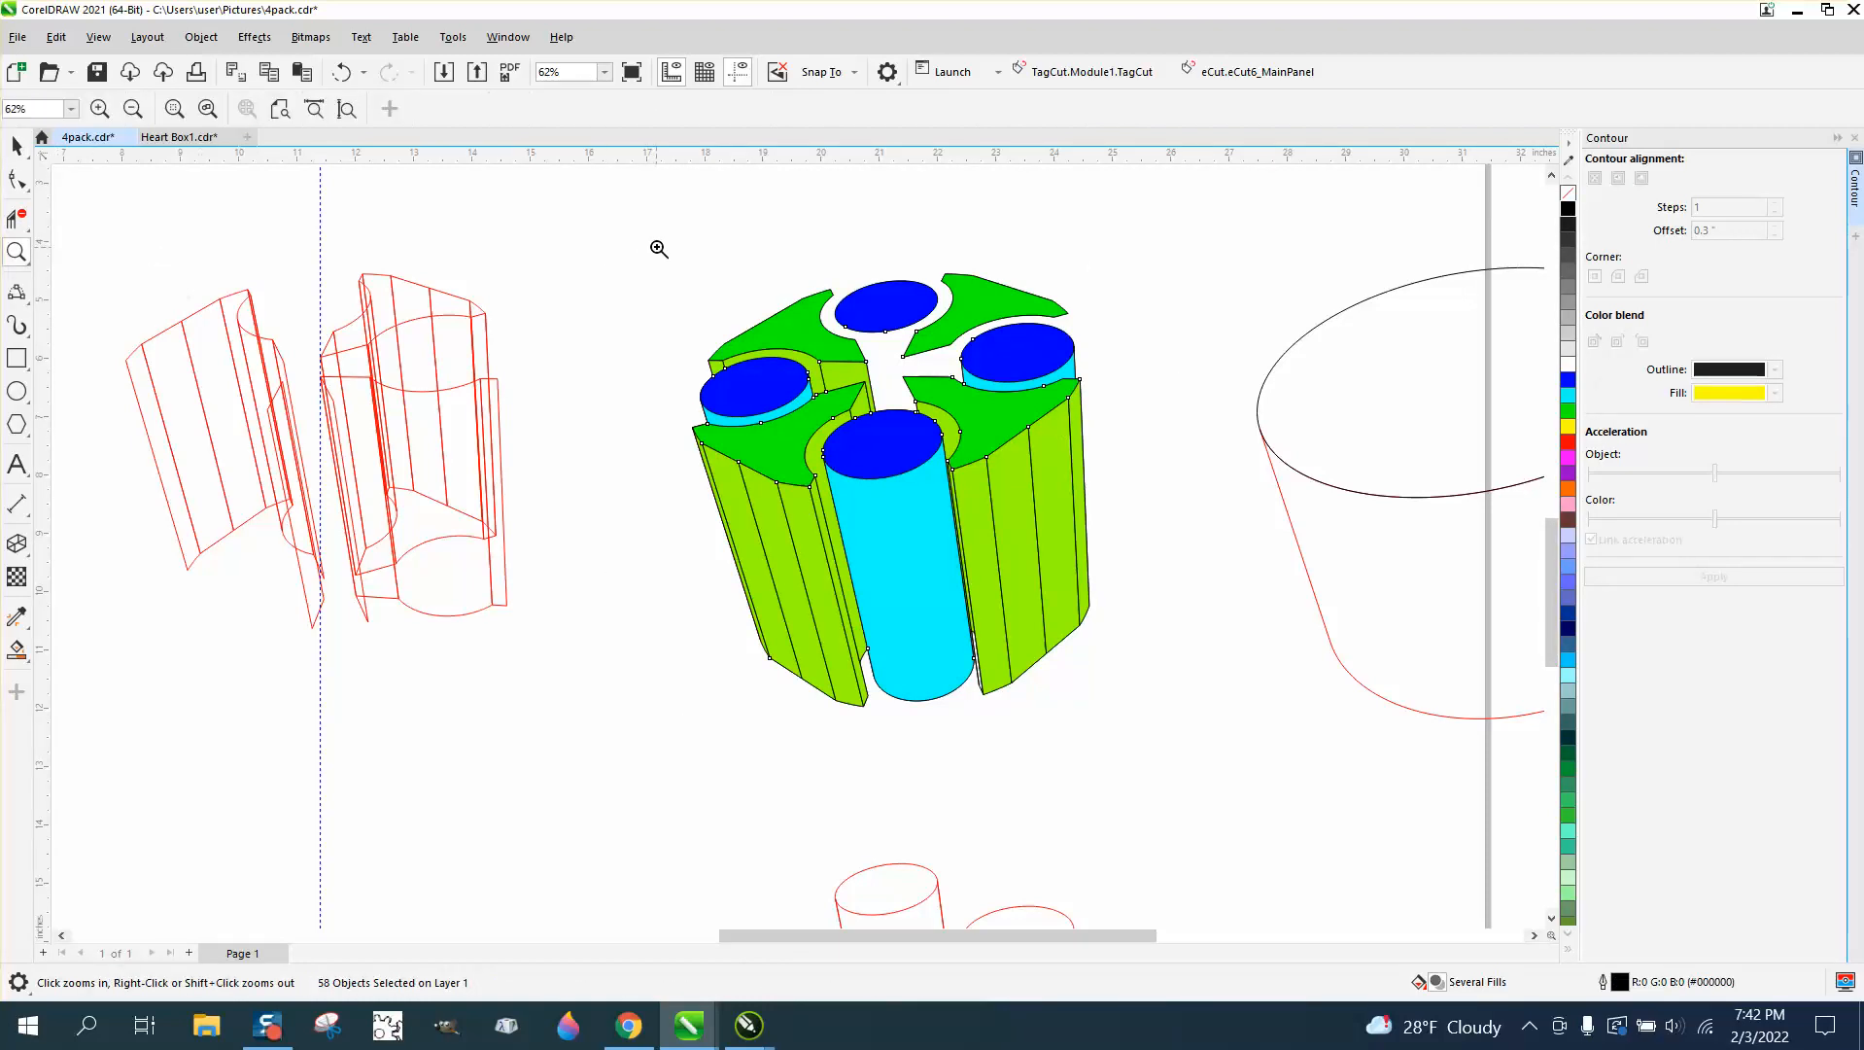
drag(657, 247, 1300, 707)
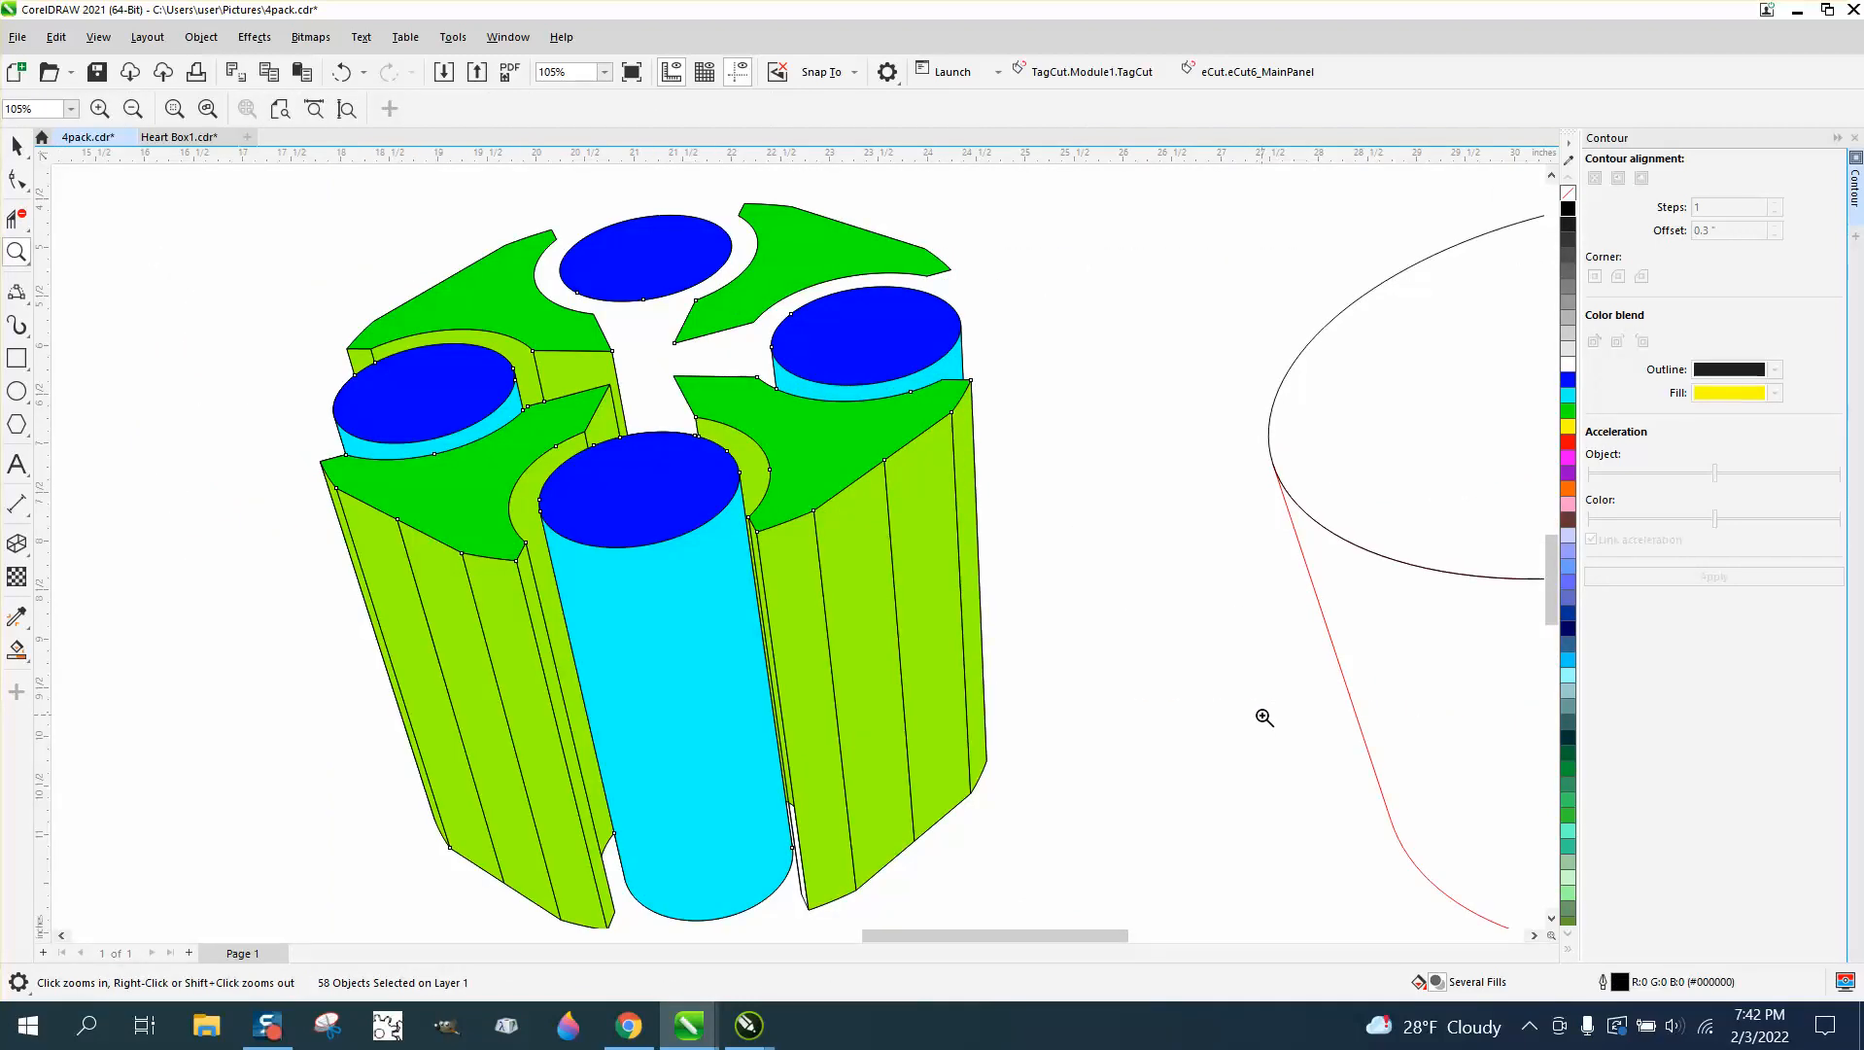
right_click(957, 529)
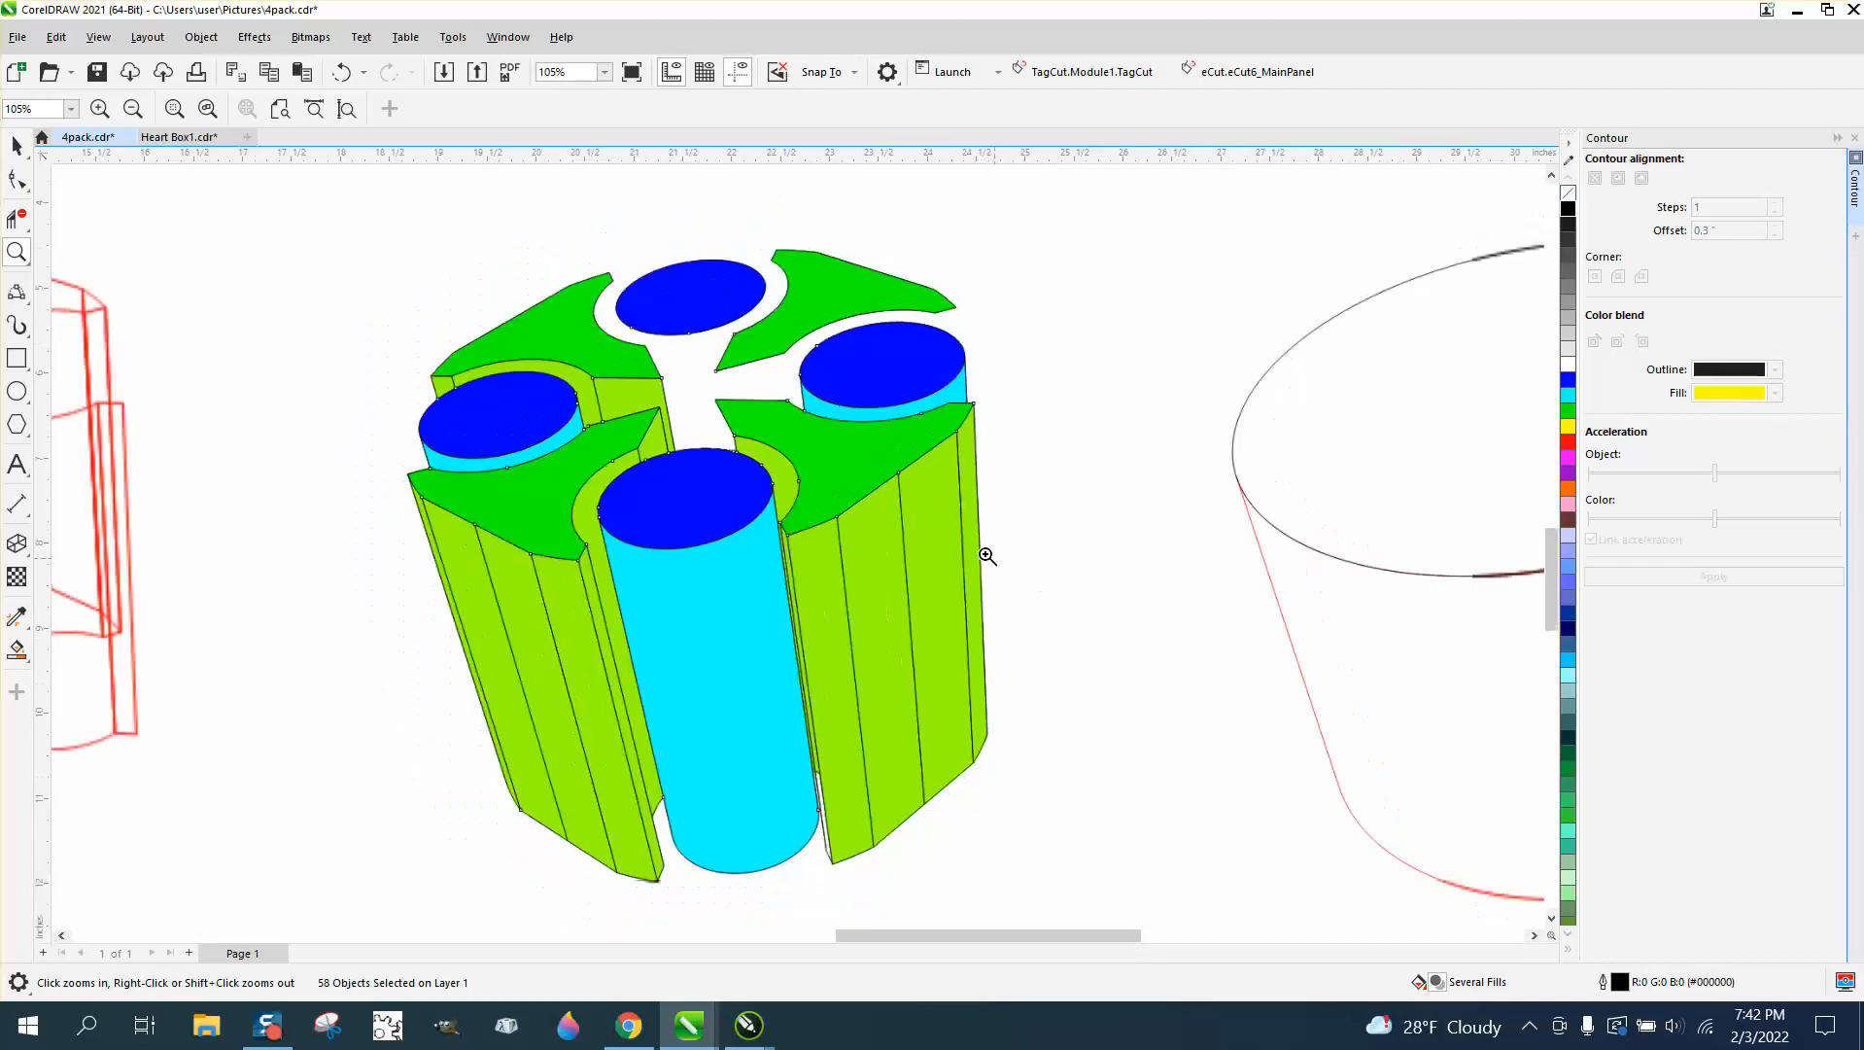
right_click(934, 507)
- Try placing the outer shell's red side-and-bottom curve around the coloured assembly
click(16, 146)
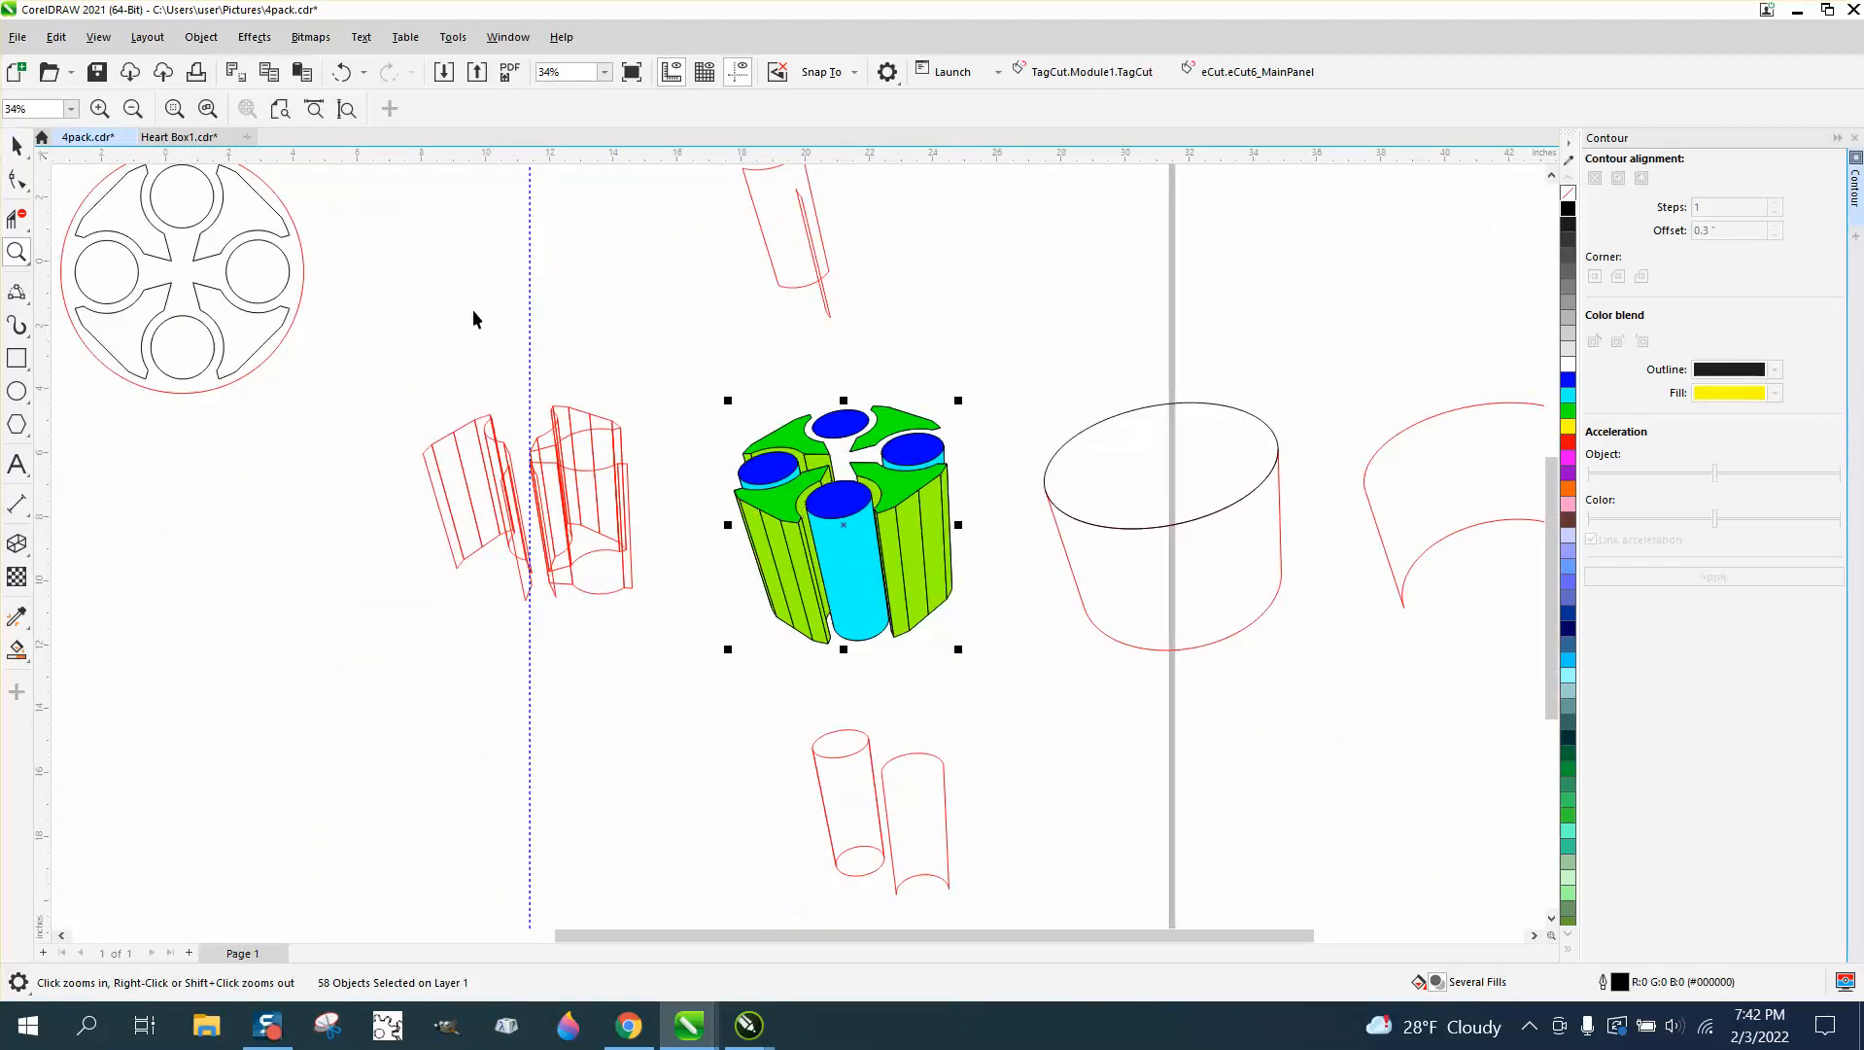
click(1209, 646)
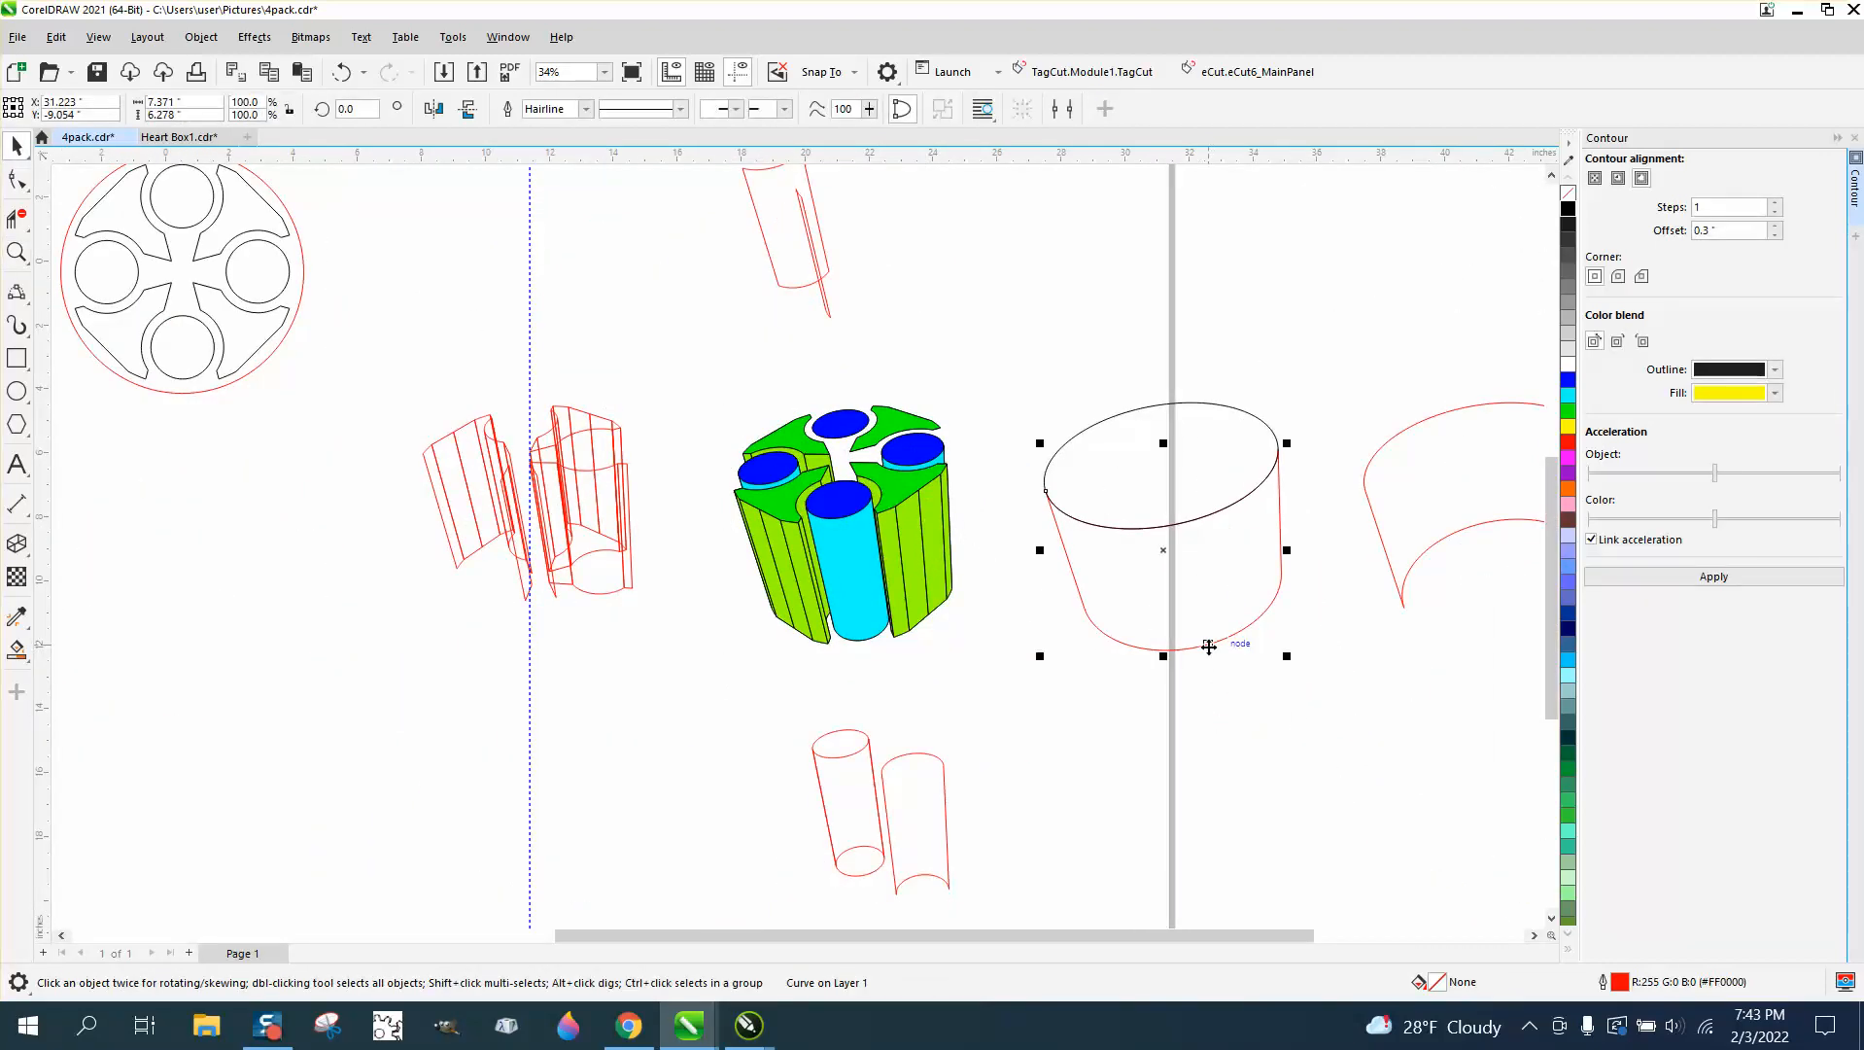
key(ctrl+z)
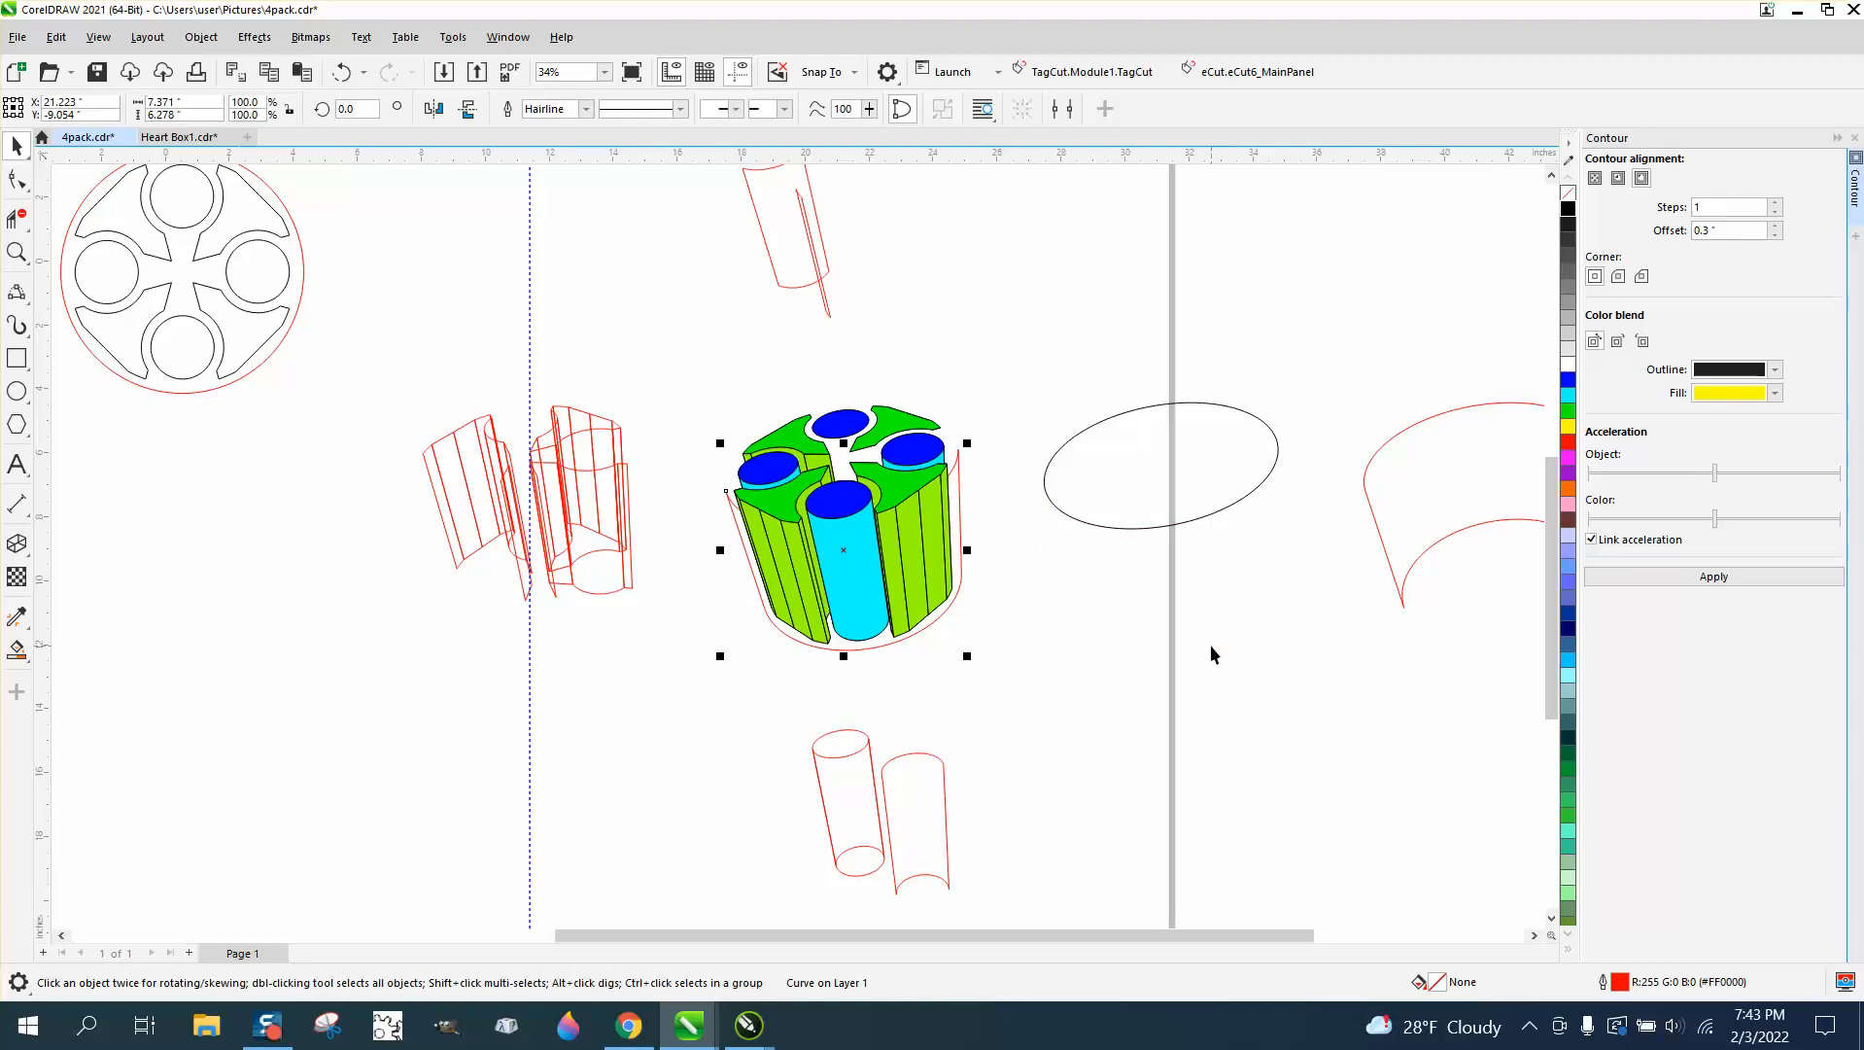
scroll(1074, 595, down, 1)
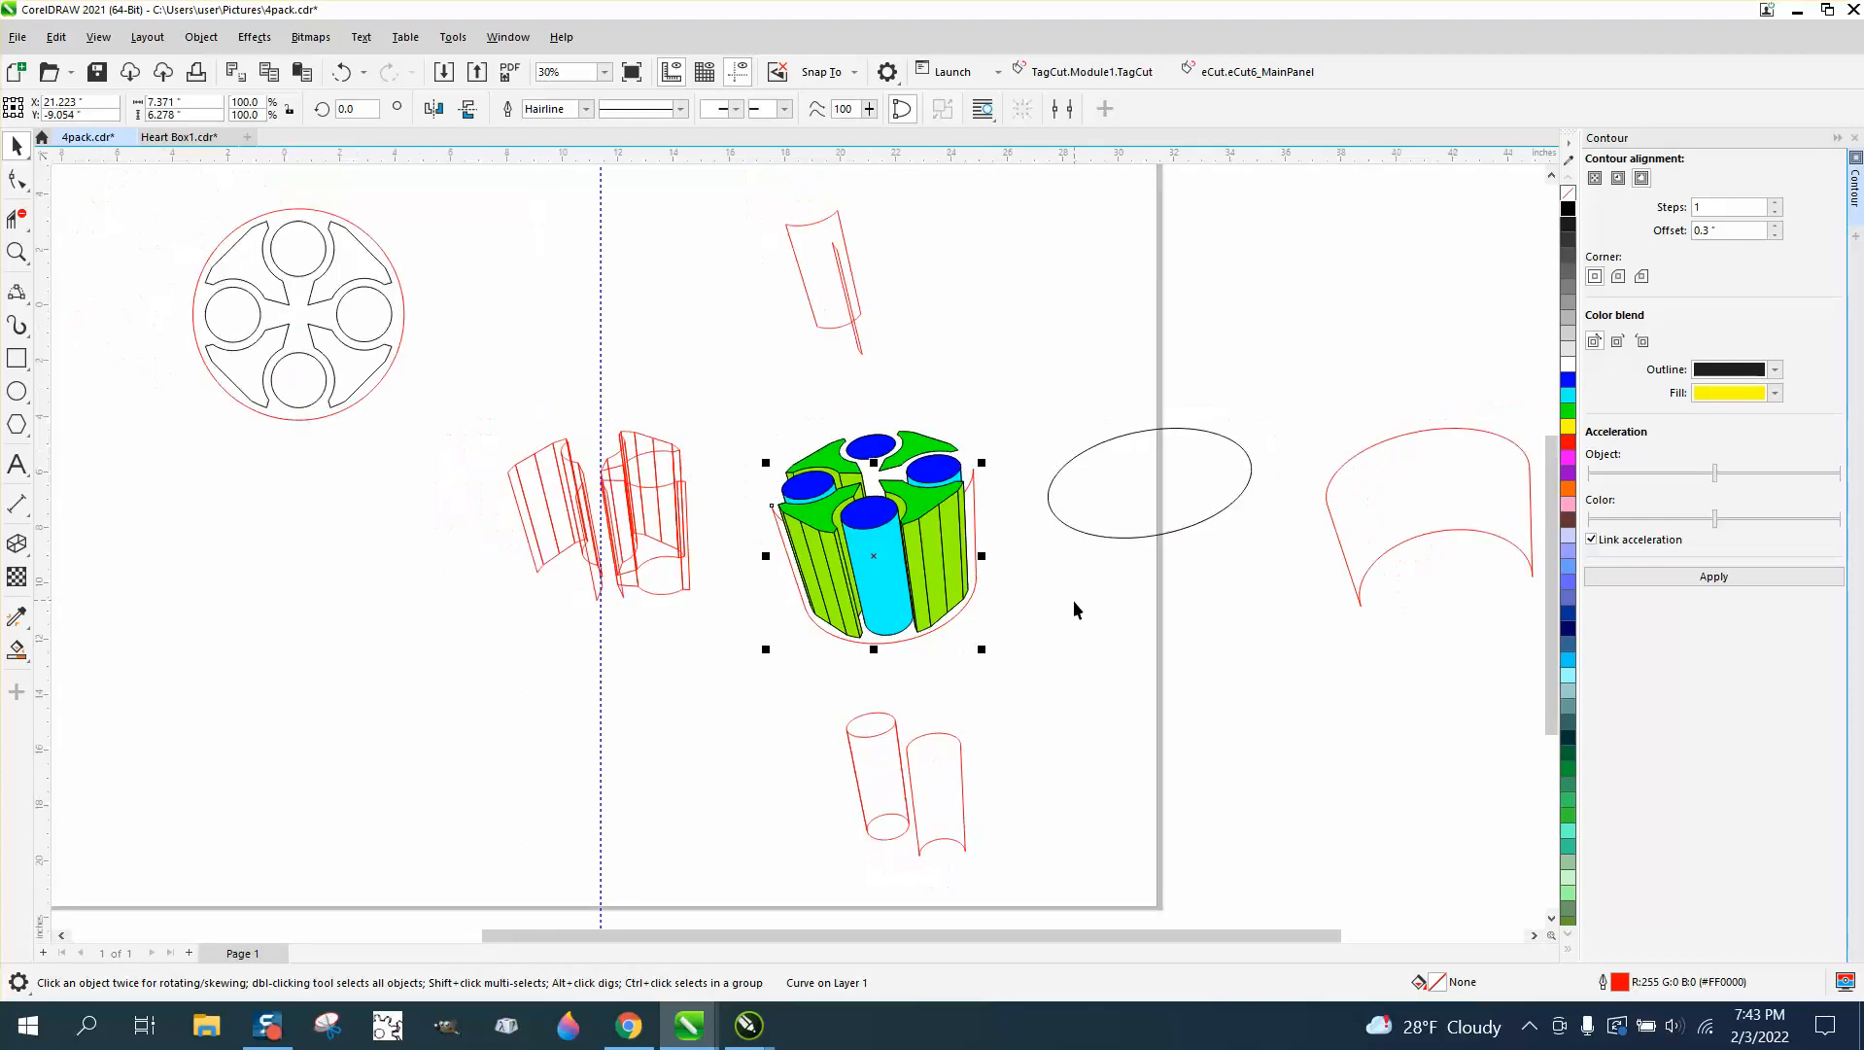
scroll(1111, 556, down, 1)
scroll(1110, 556, down, 2)
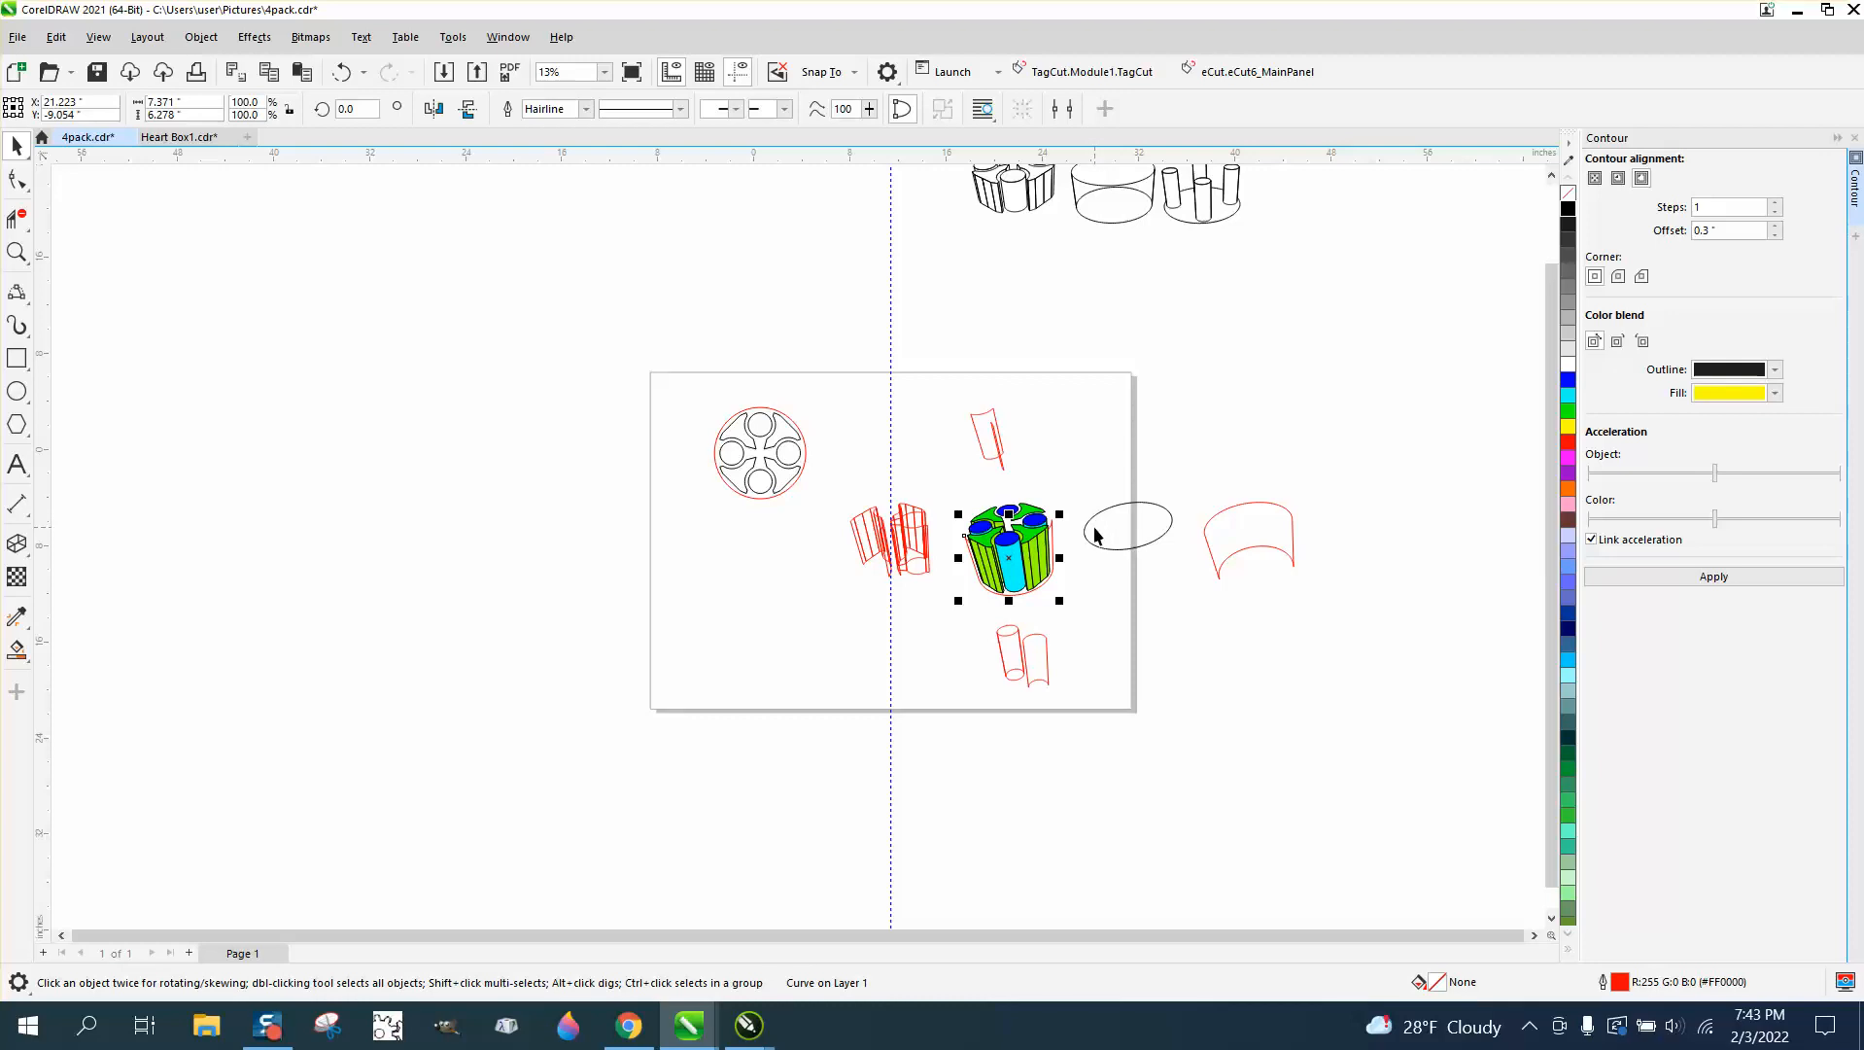
- Move the shell's side-and-bottom curve onto the separate red arc piece and Smart Fill the base ellipse they enclose
click(1085, 526)
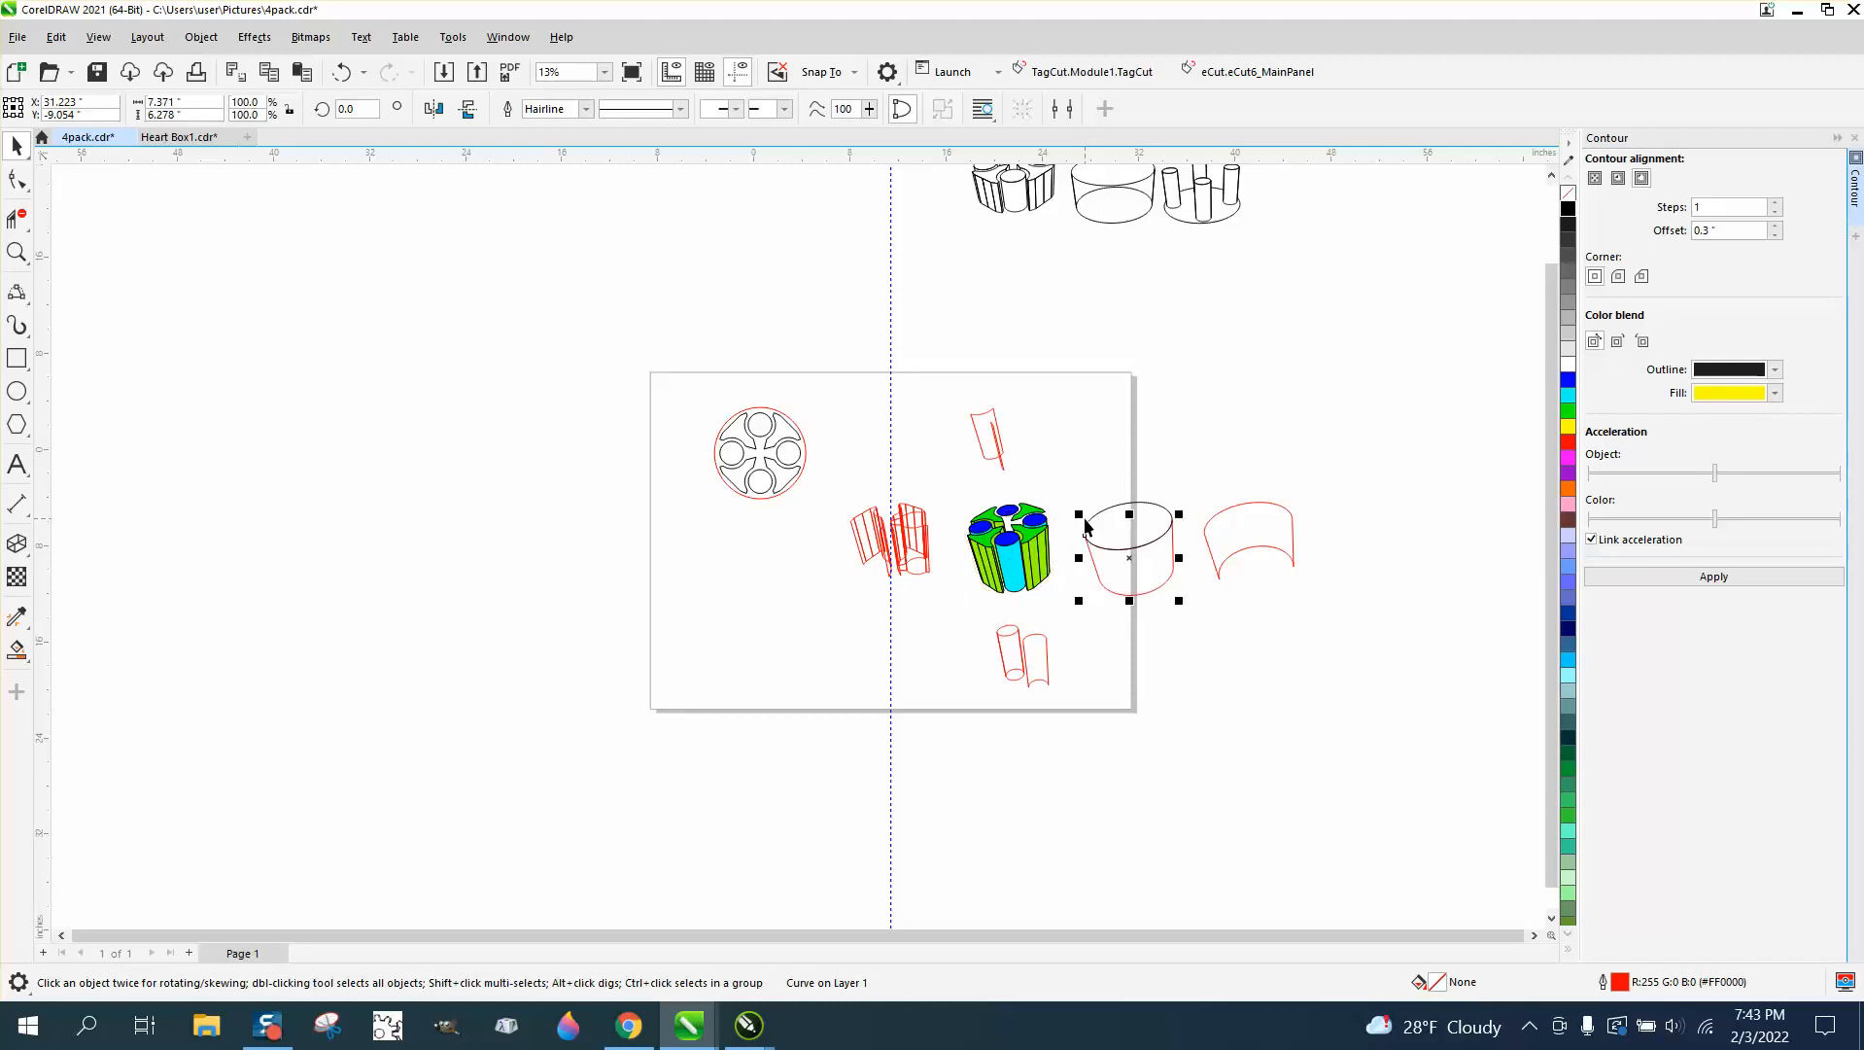
drag(1086, 526, 1207, 526)
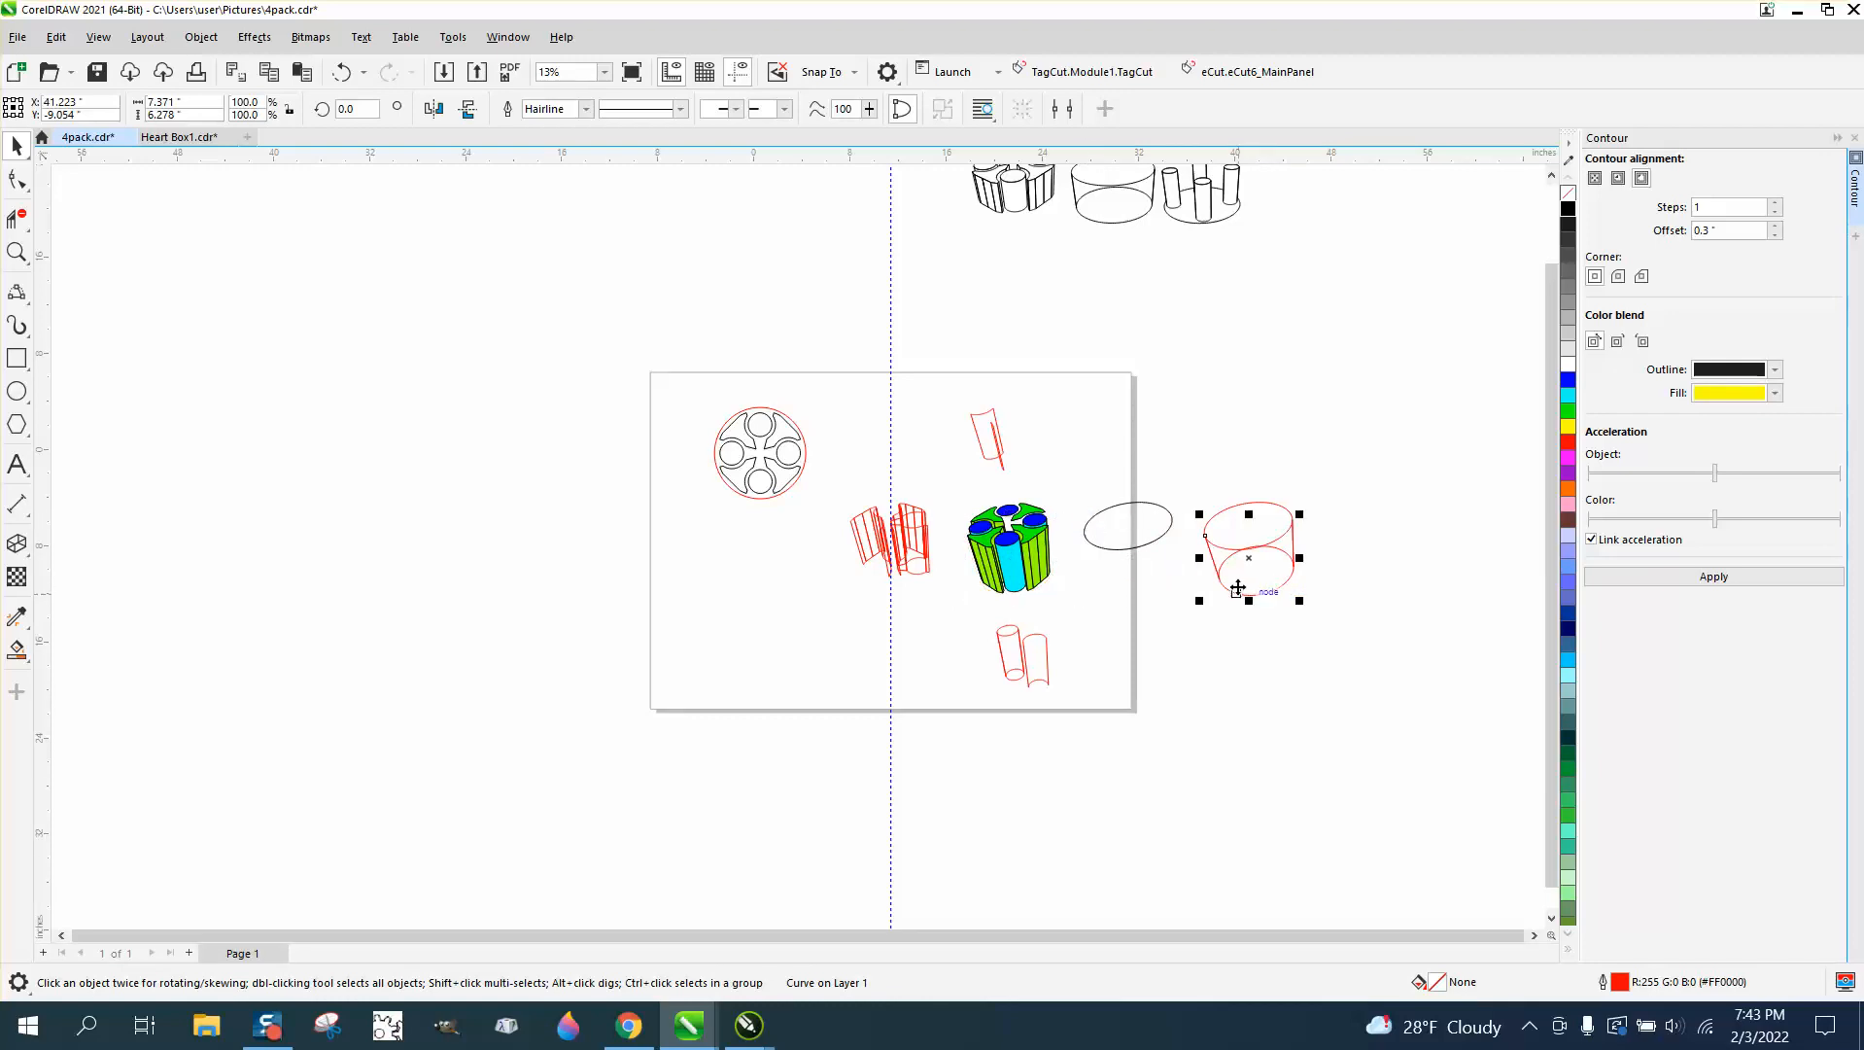
click(16, 650)
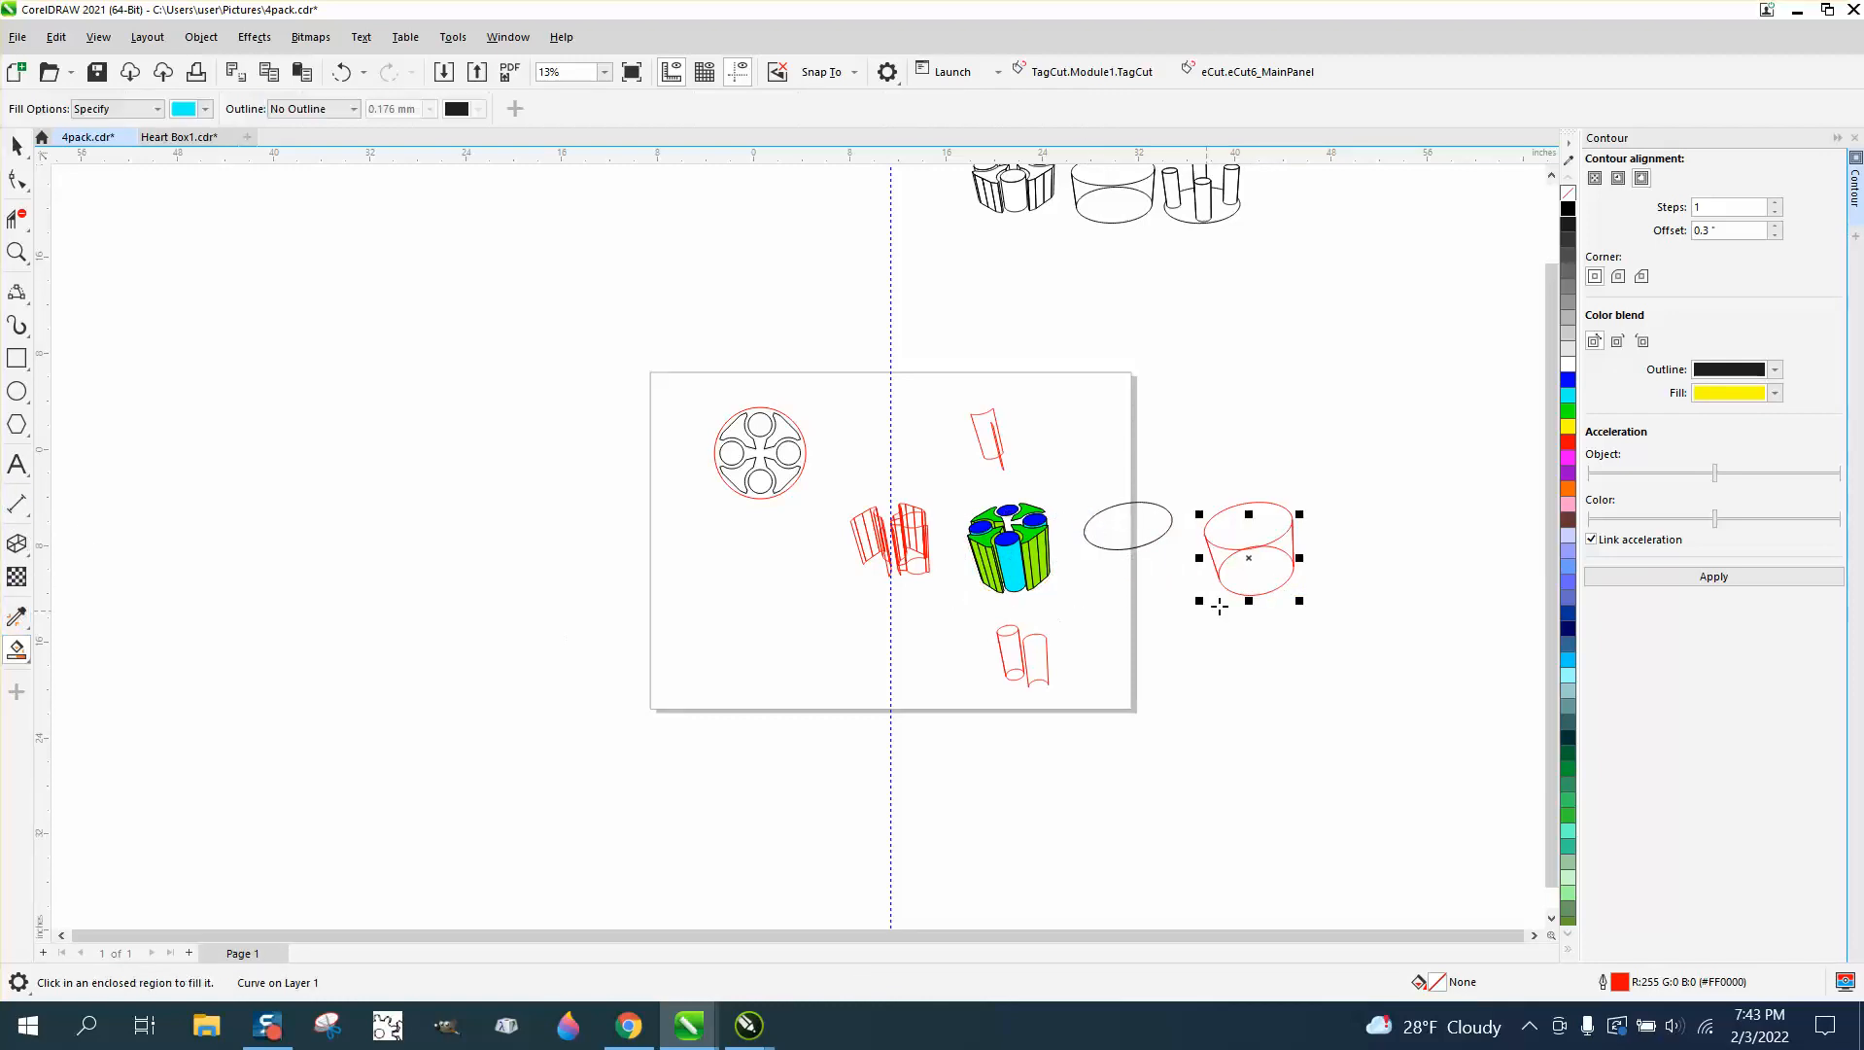
click(1244, 580)
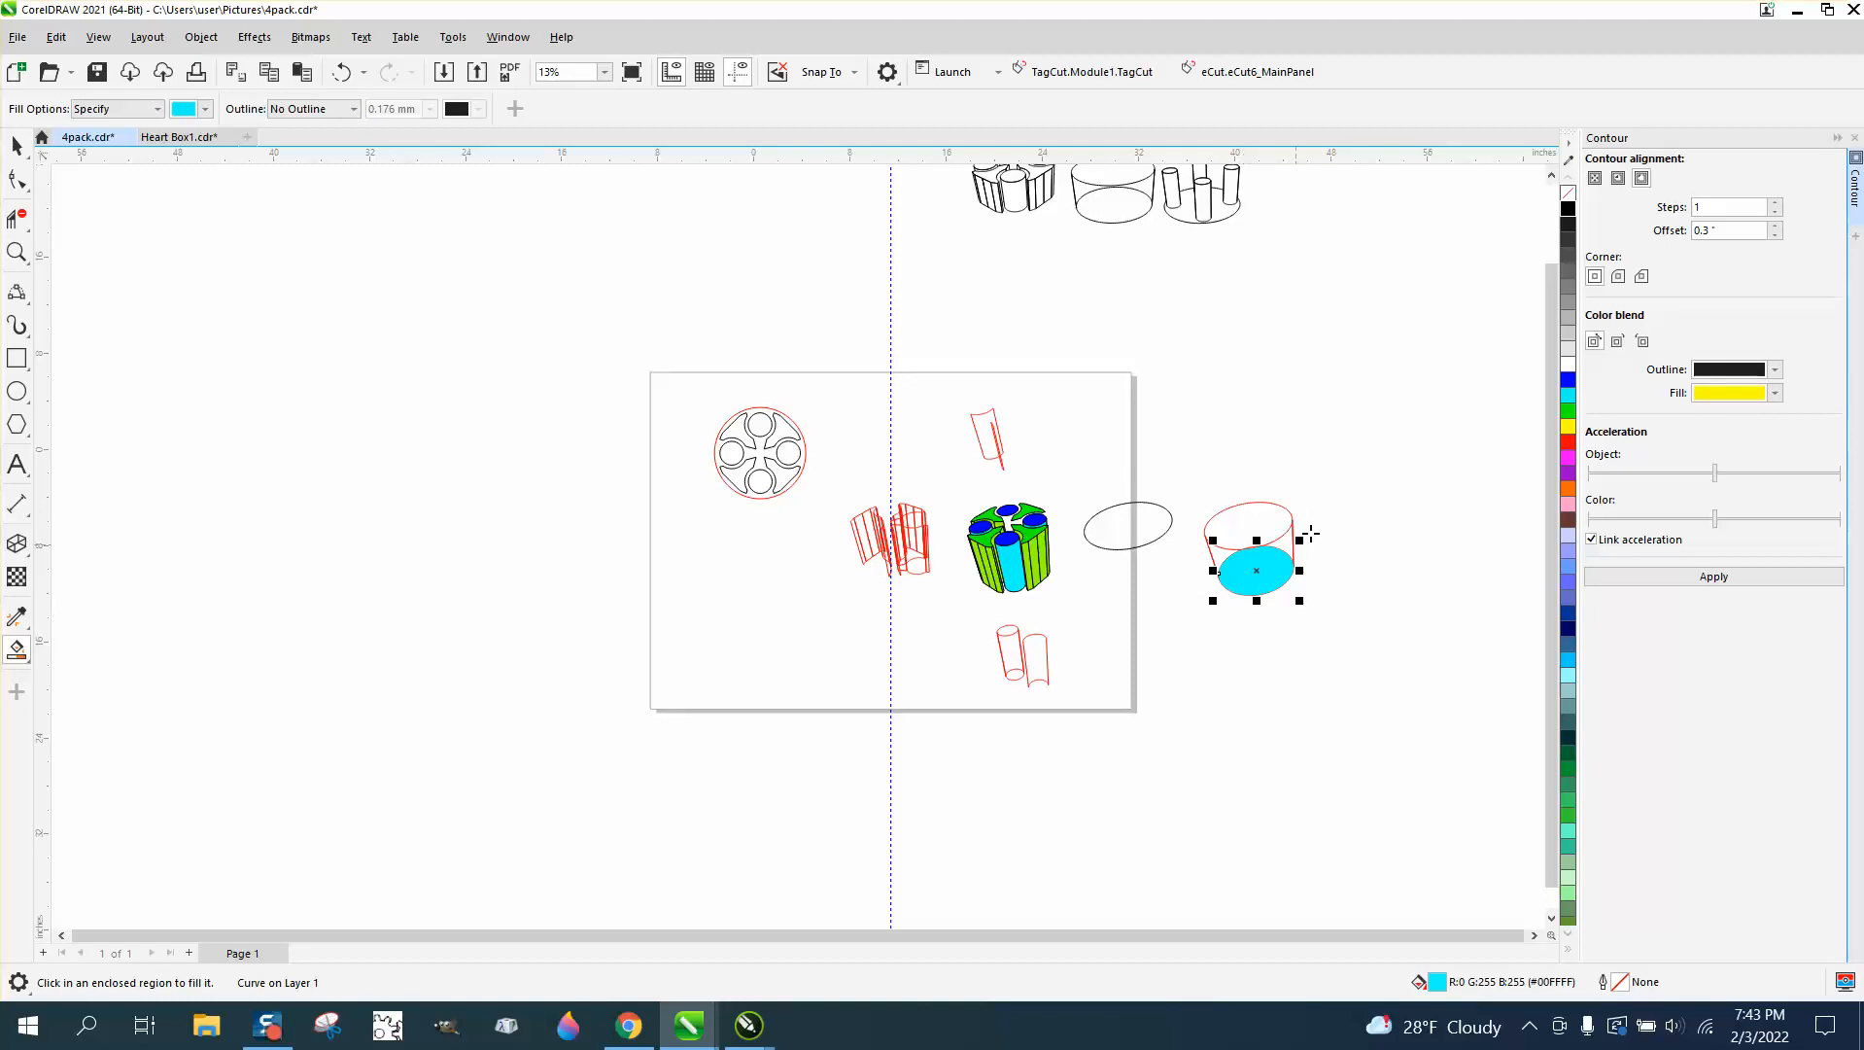
- Move the base ellipse up clear of the red curves and give it a red (#FF0000) fill with a black outline
key(Up)
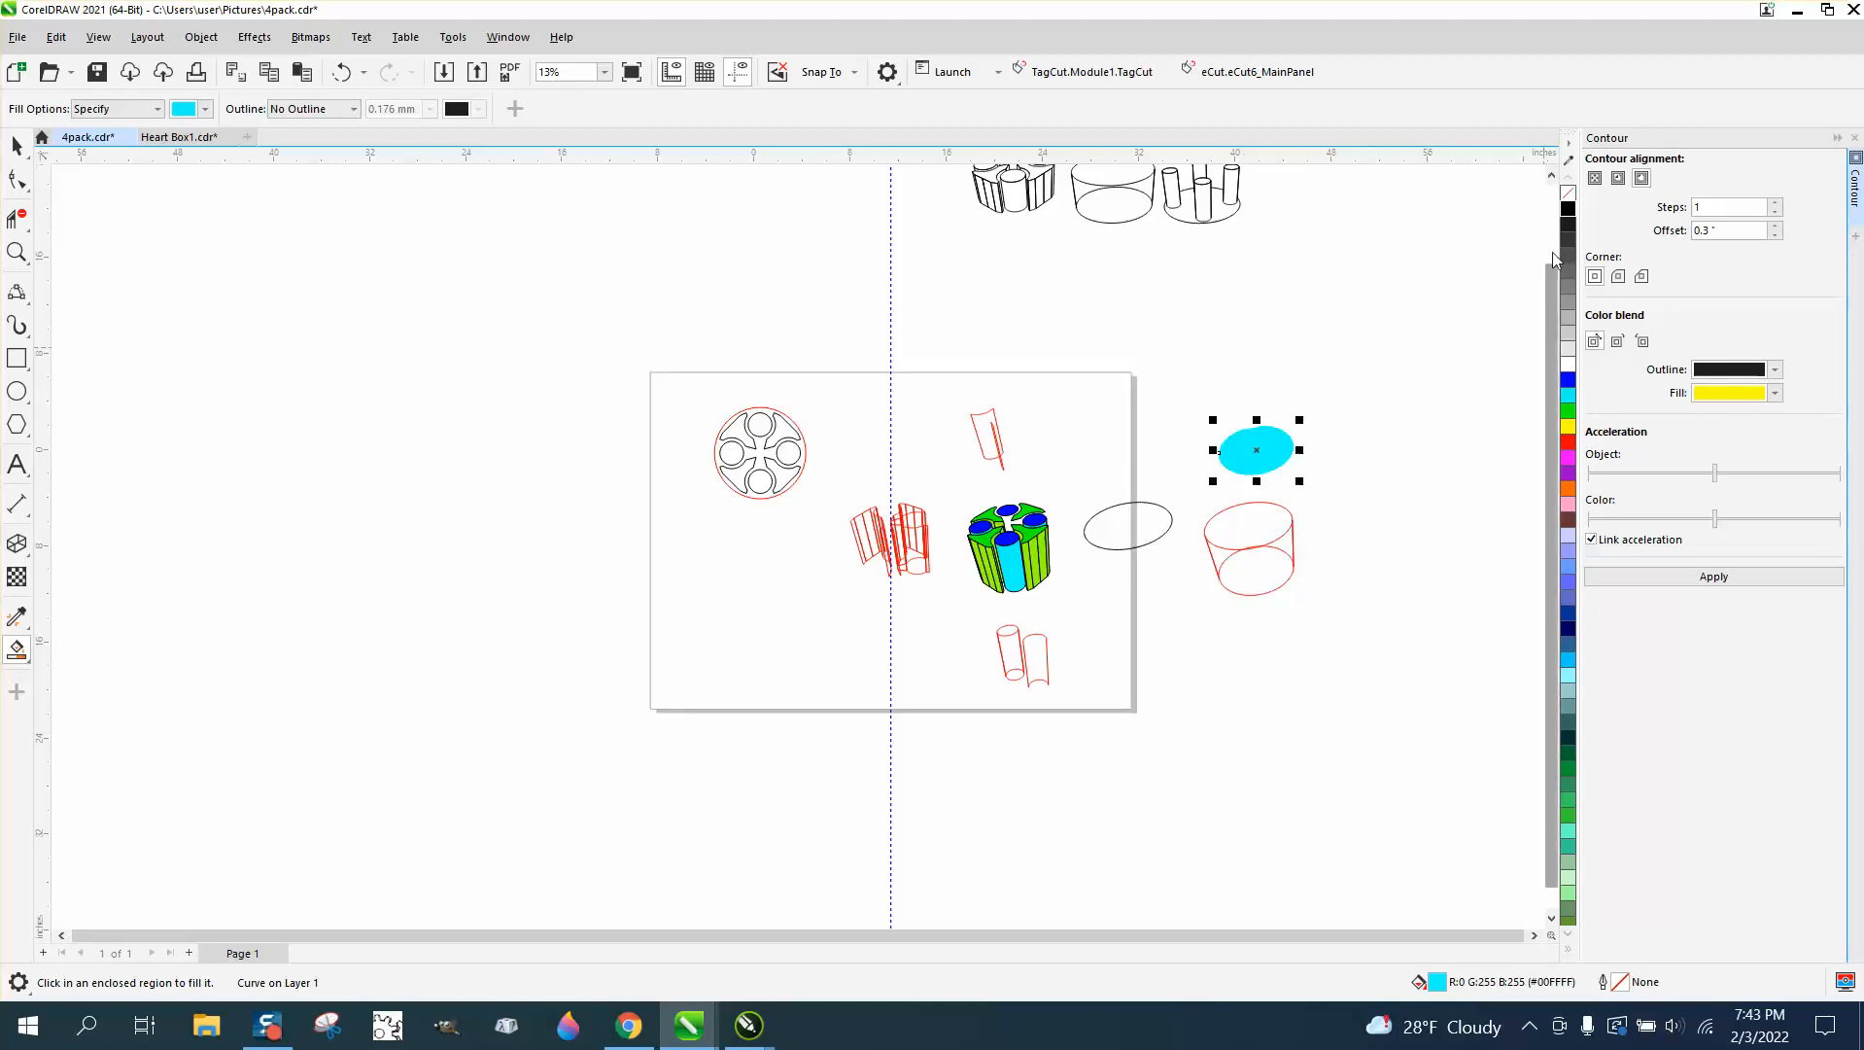
click(1567, 193)
right_click(1568, 208)
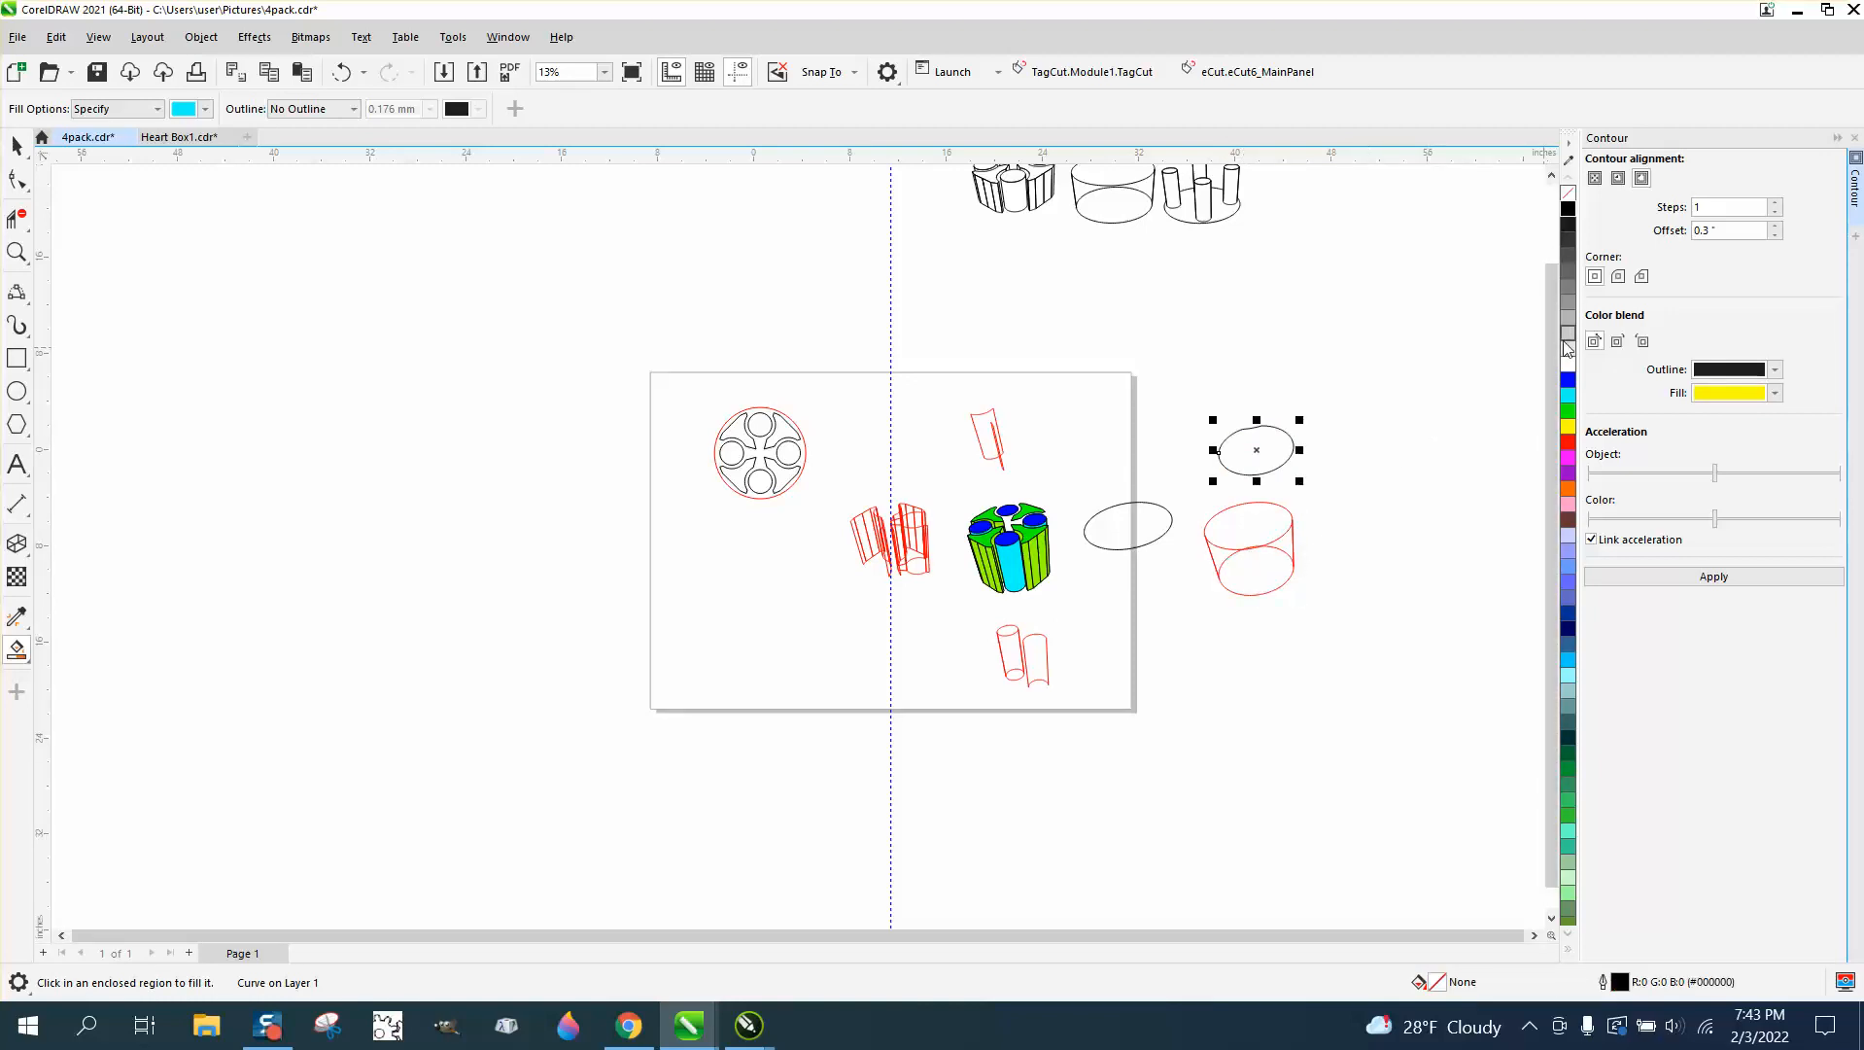
click(1568, 443)
- Move the red ellipse onto the base of the coloured assembly and send it to the back of the page
key(Down)
key(Left)
key(Left)
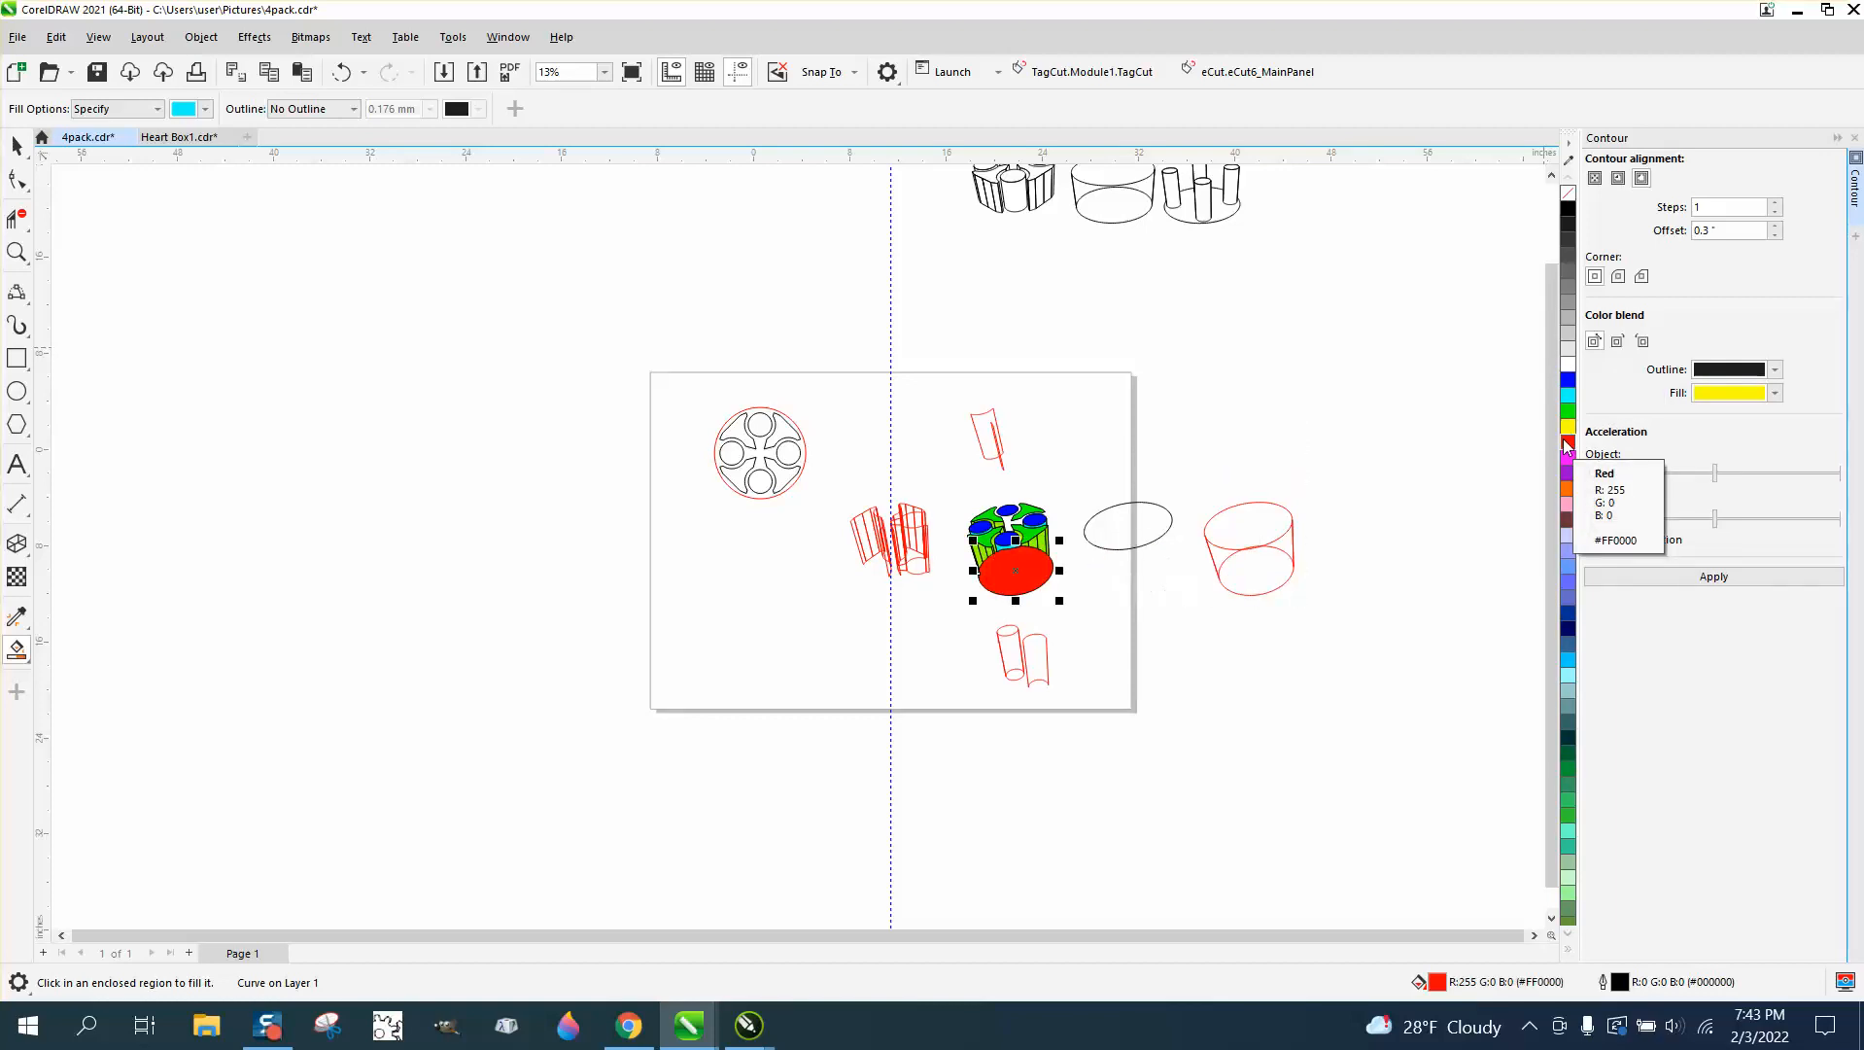
click(201, 37)
mouse_move(303, 480)
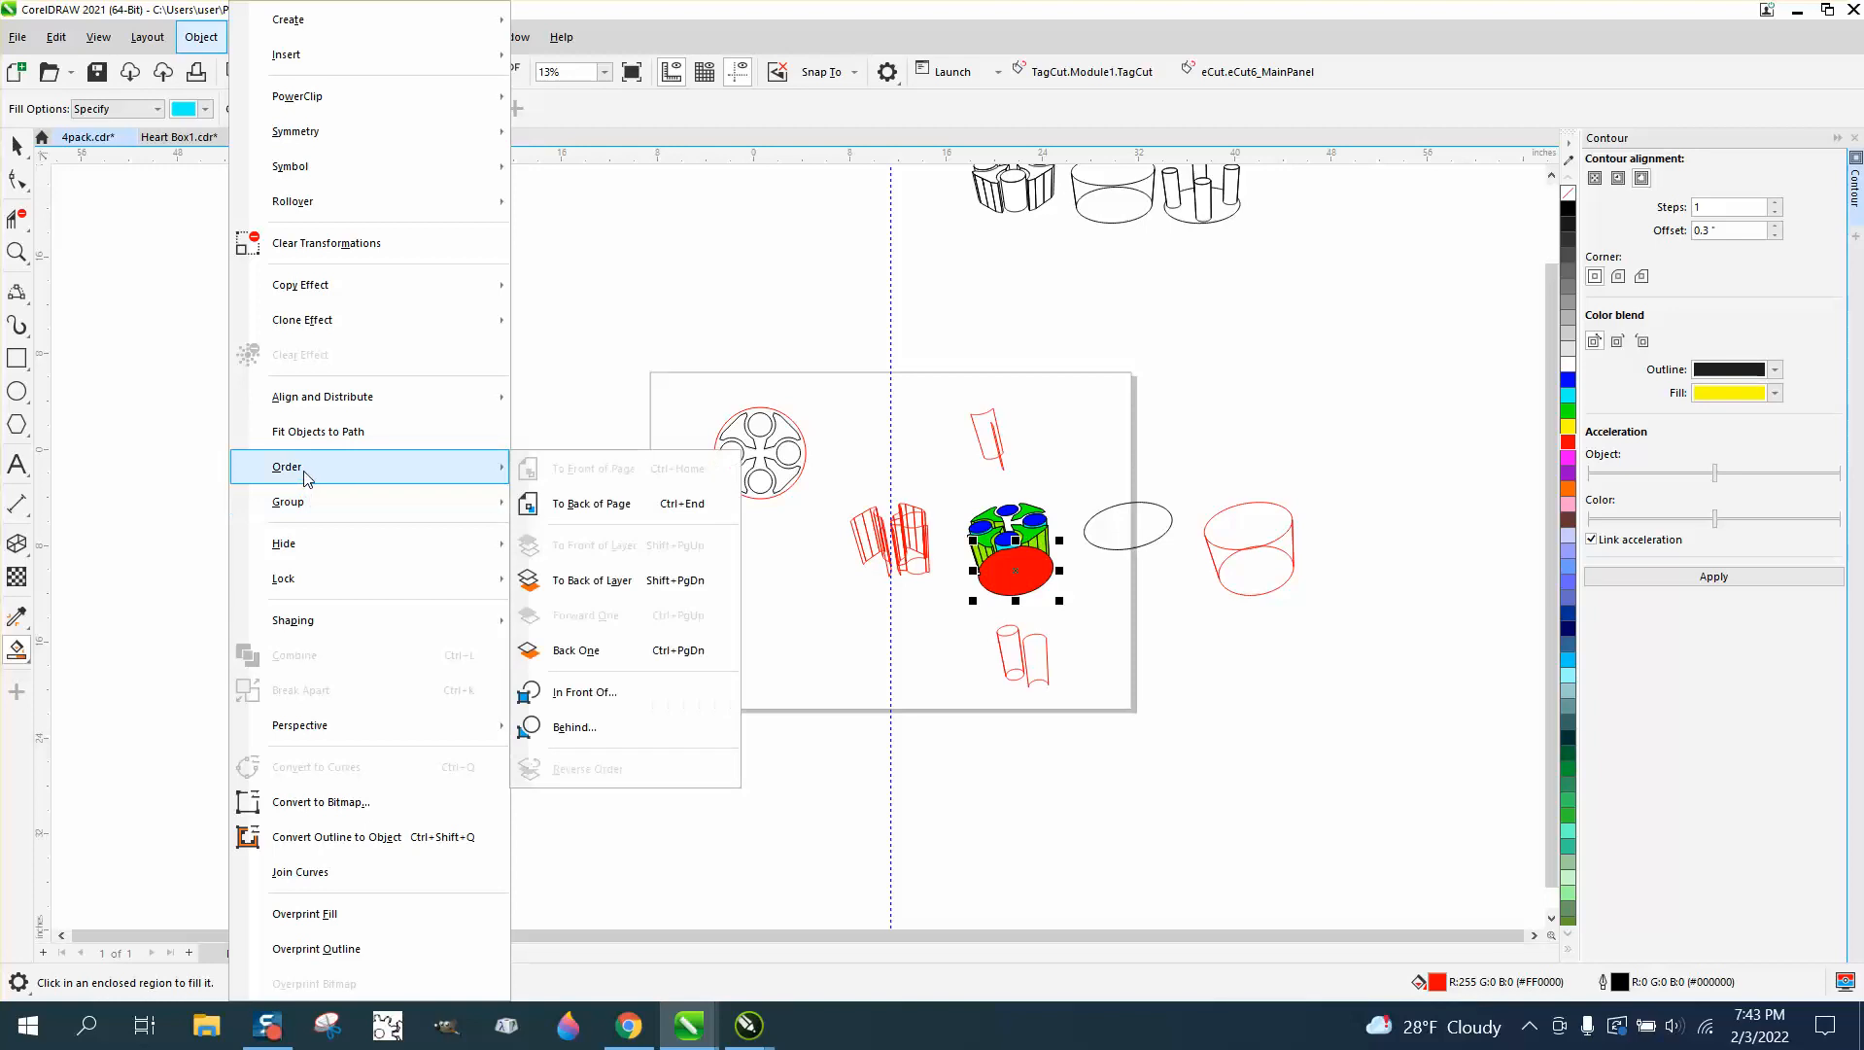
click(590, 500)
click(16, 253)
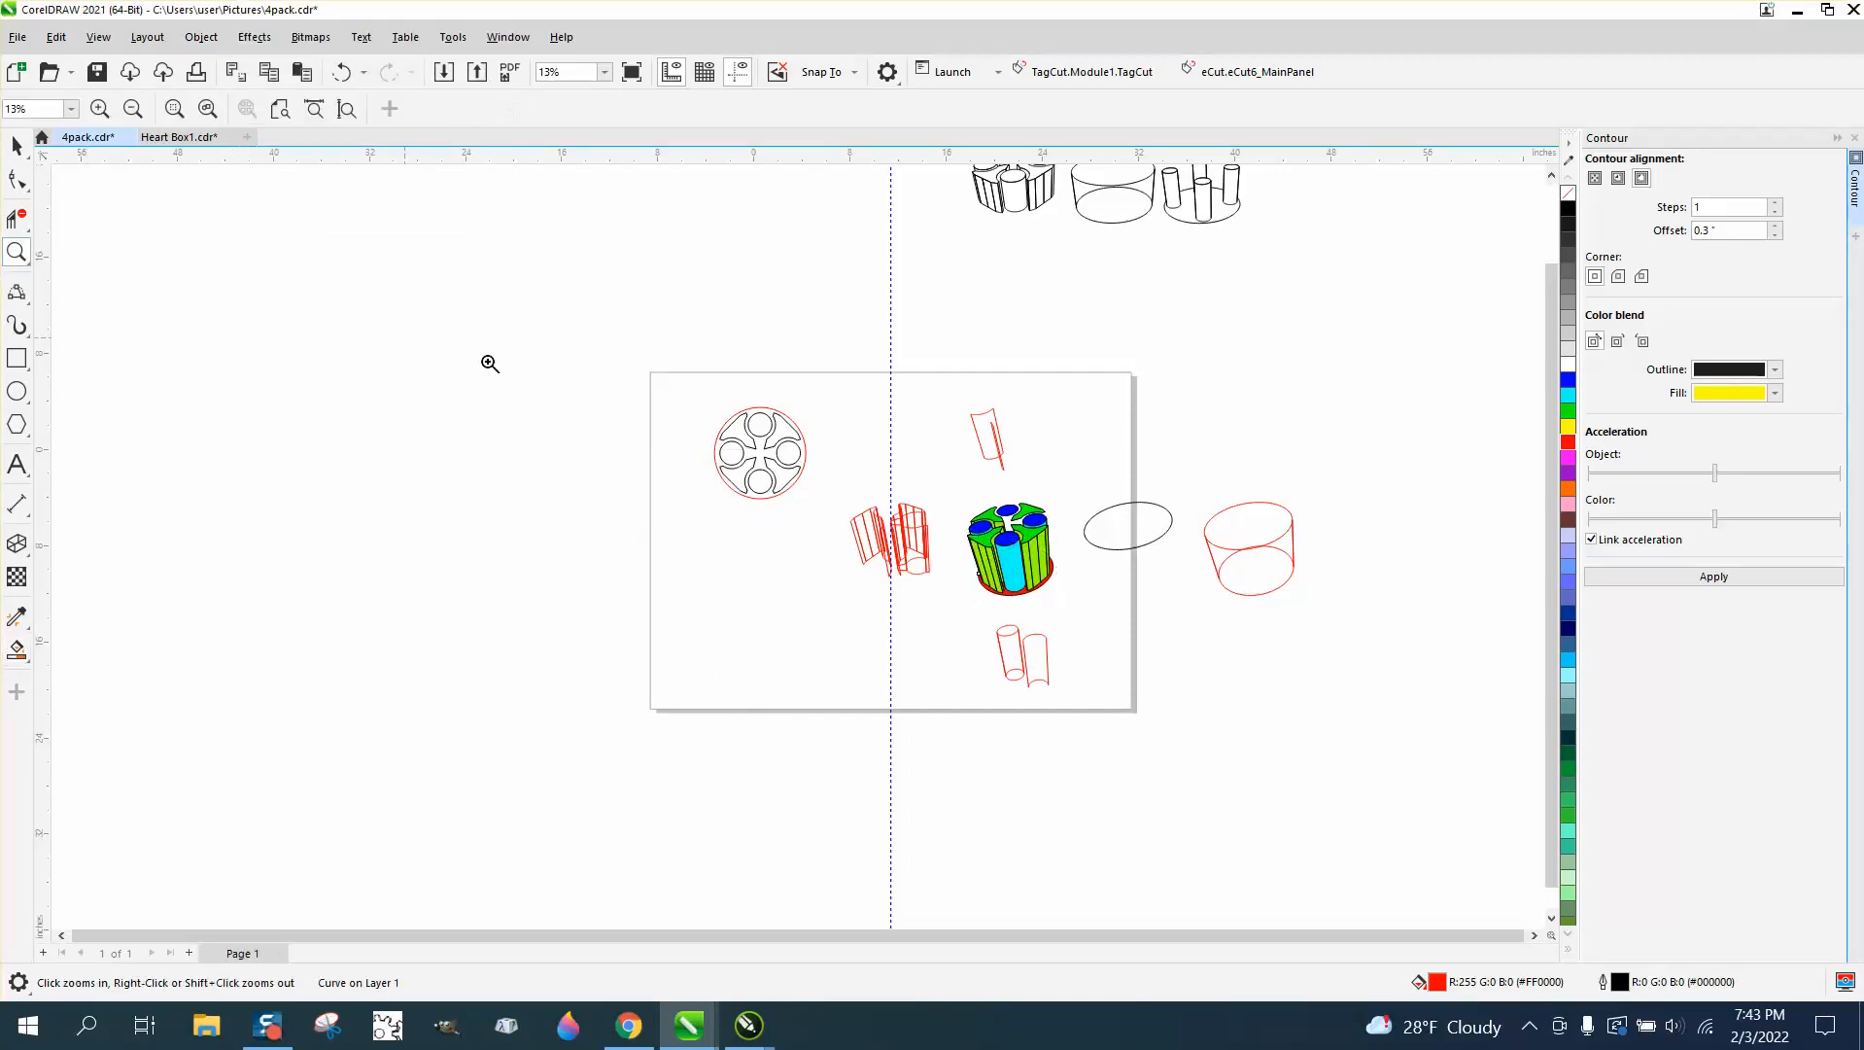
drag(940, 466, 1151, 616)
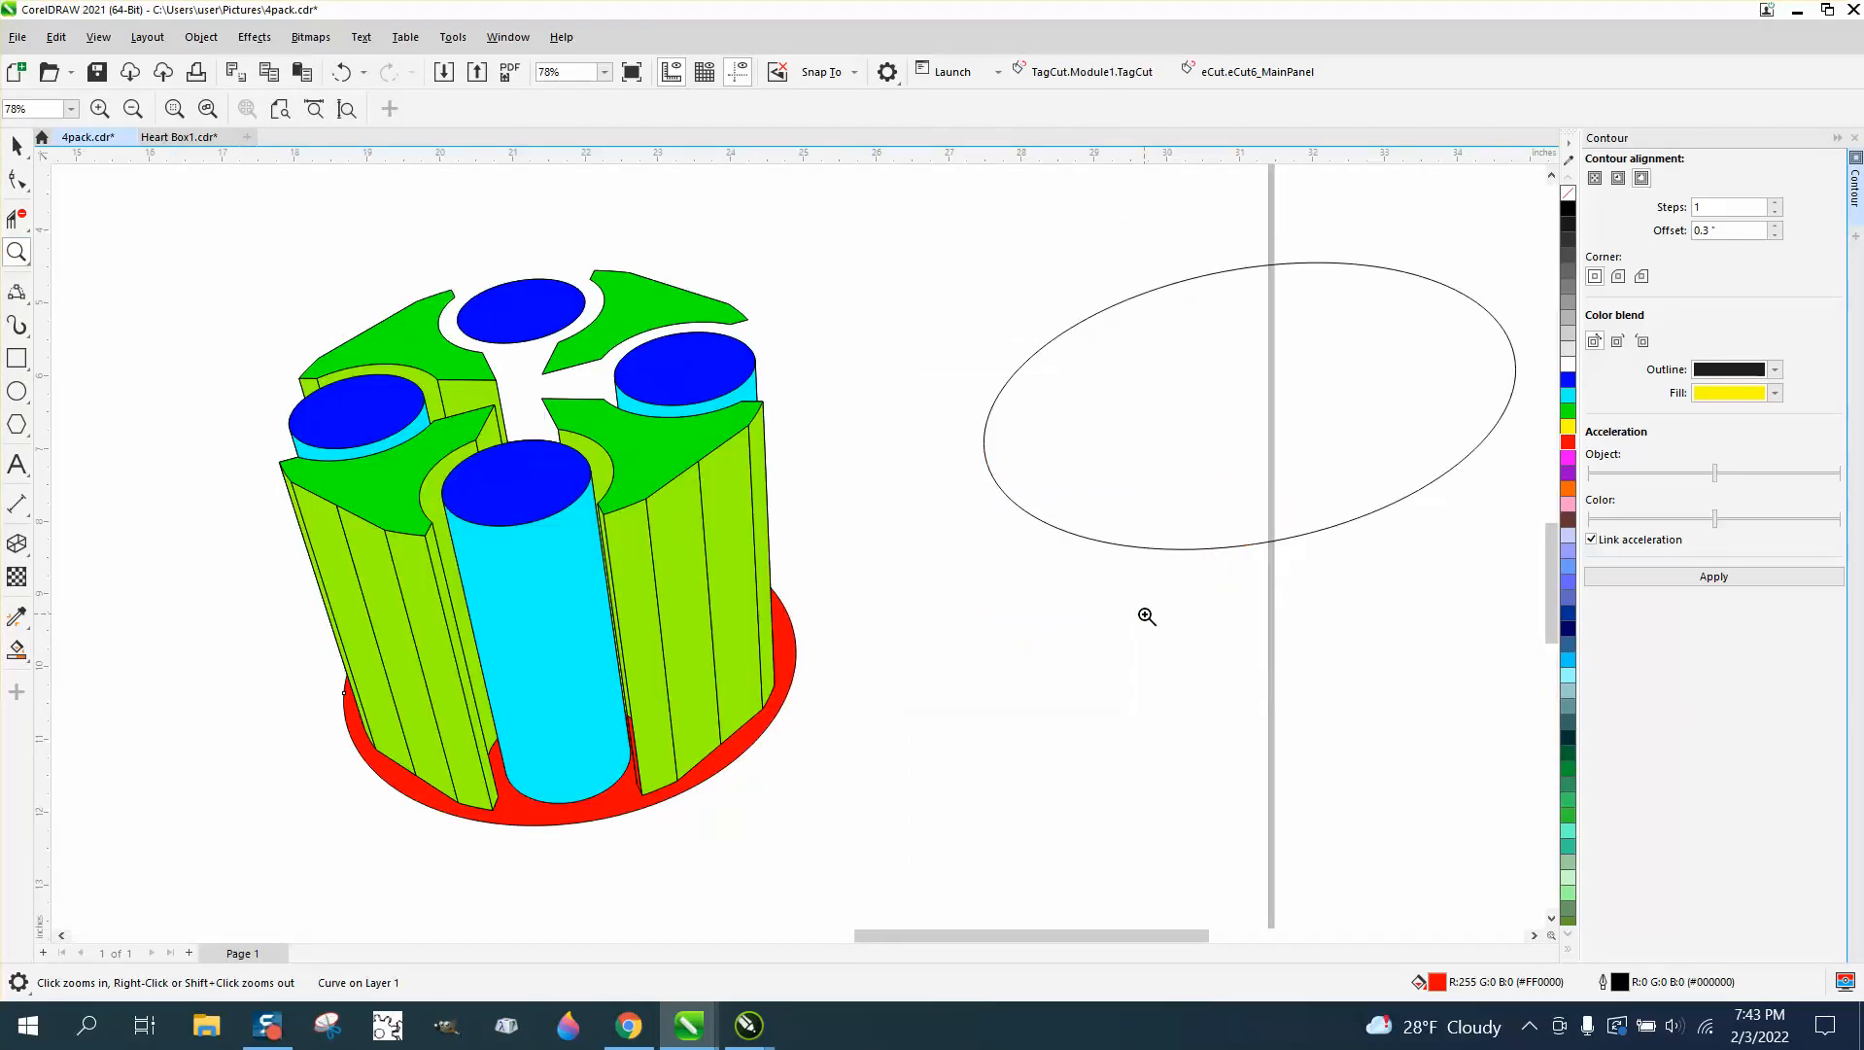